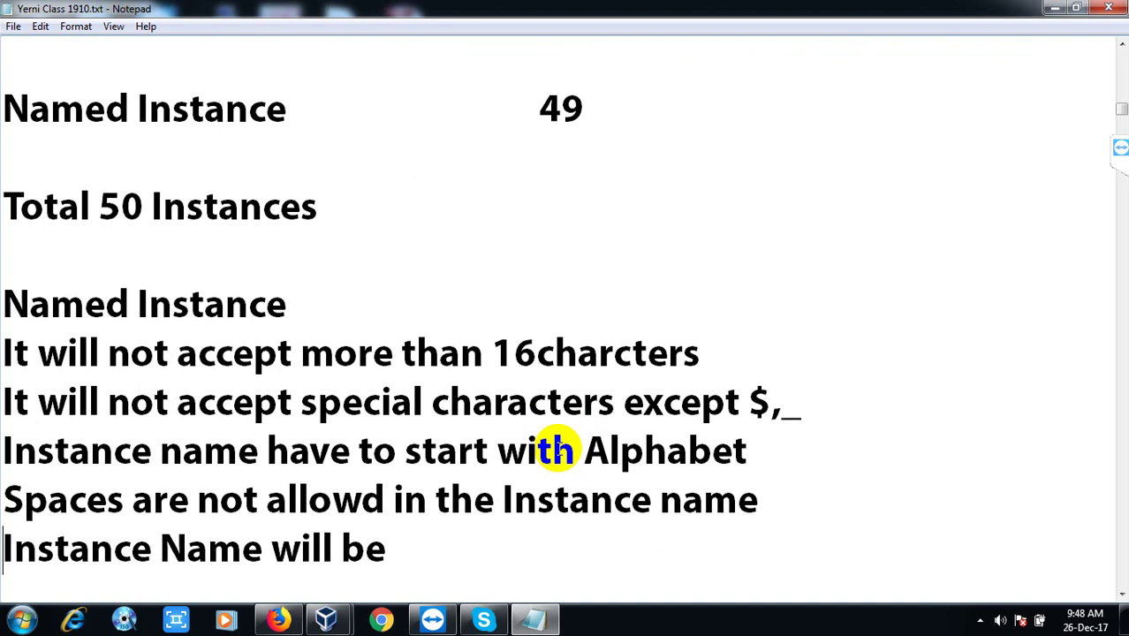
- Add the computername\Instancename line and highlight the rules about starting with a letter and no spaces
{"action": "key", "text": "Down"}
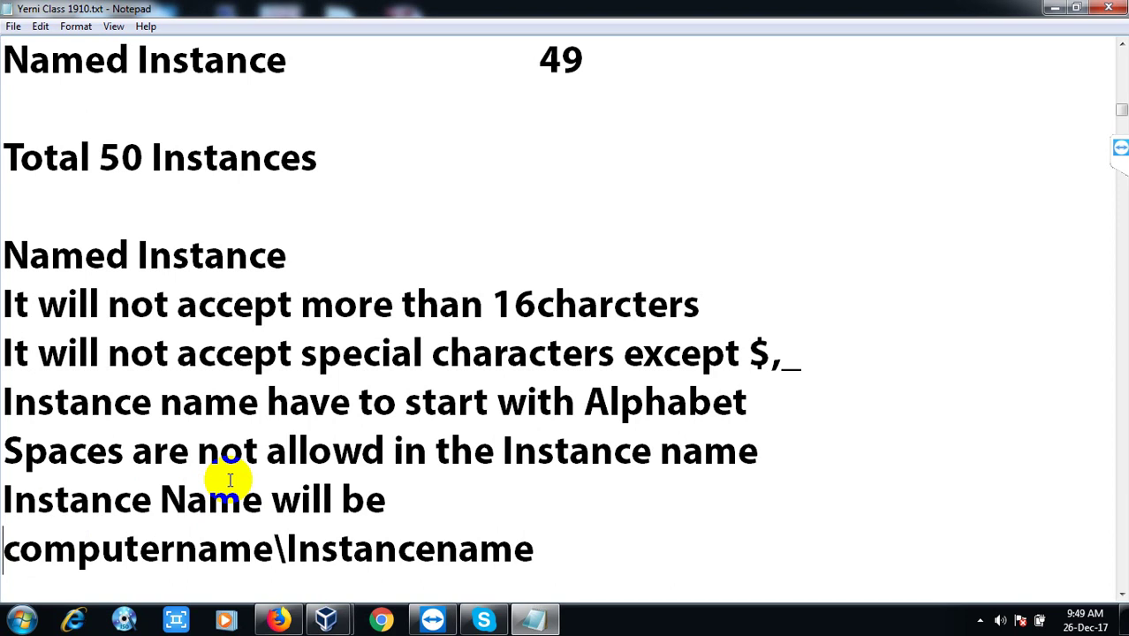
{"action": "left_click_drag", "start_coordinate": [115, 401], "coordinate": [550, 403]}
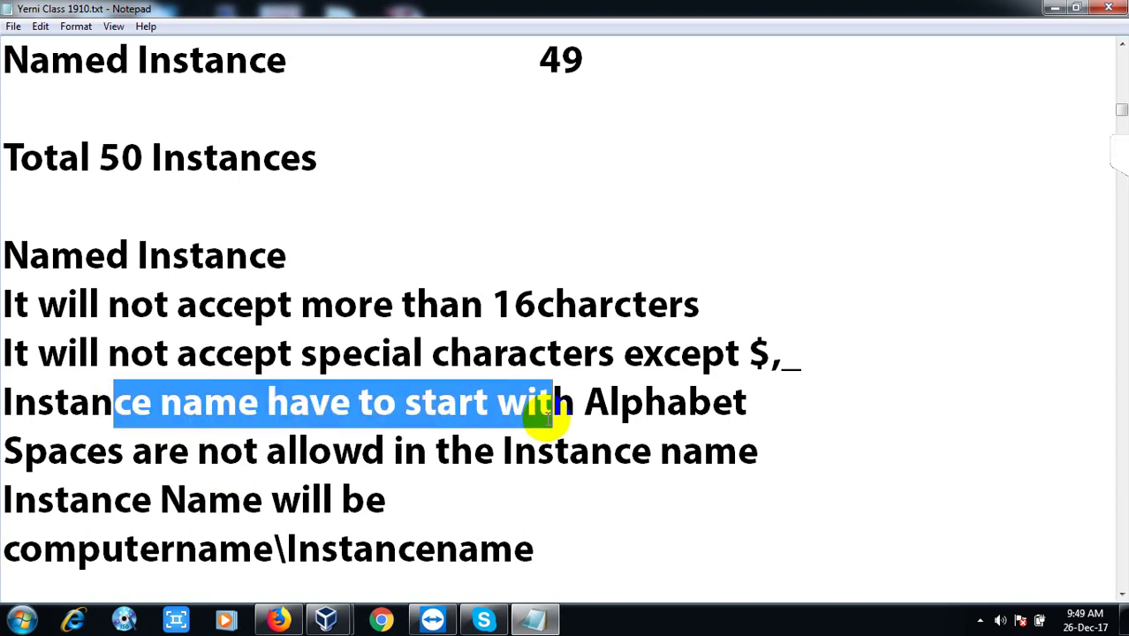
{"action": "left_click_drag", "start_coordinate": [154, 455], "coordinate": [504, 452]}
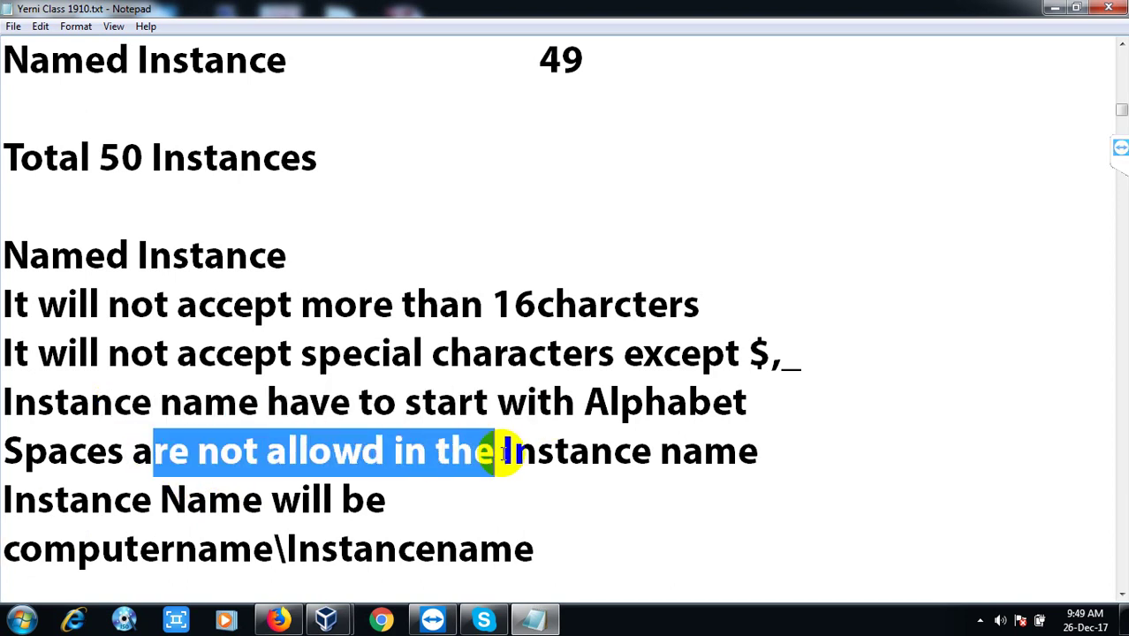
{"action": "left_click", "coordinate": [226, 506]}
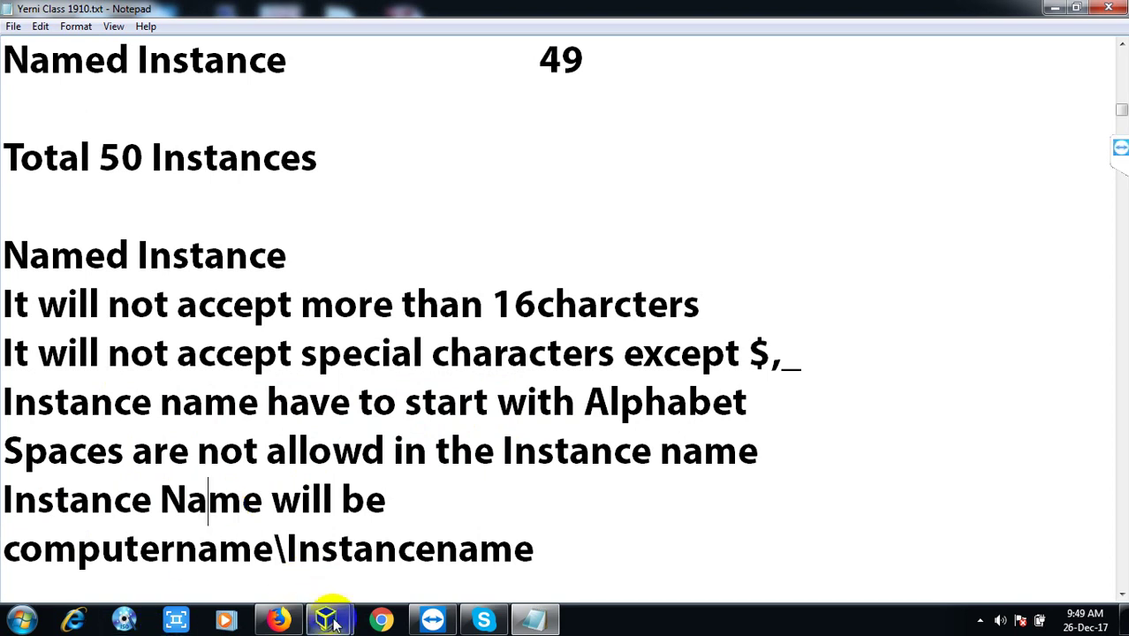
{"action": "mouse_move", "coordinate": [329, 621]}
{"action": "left_click", "coordinate": [414, 569]}
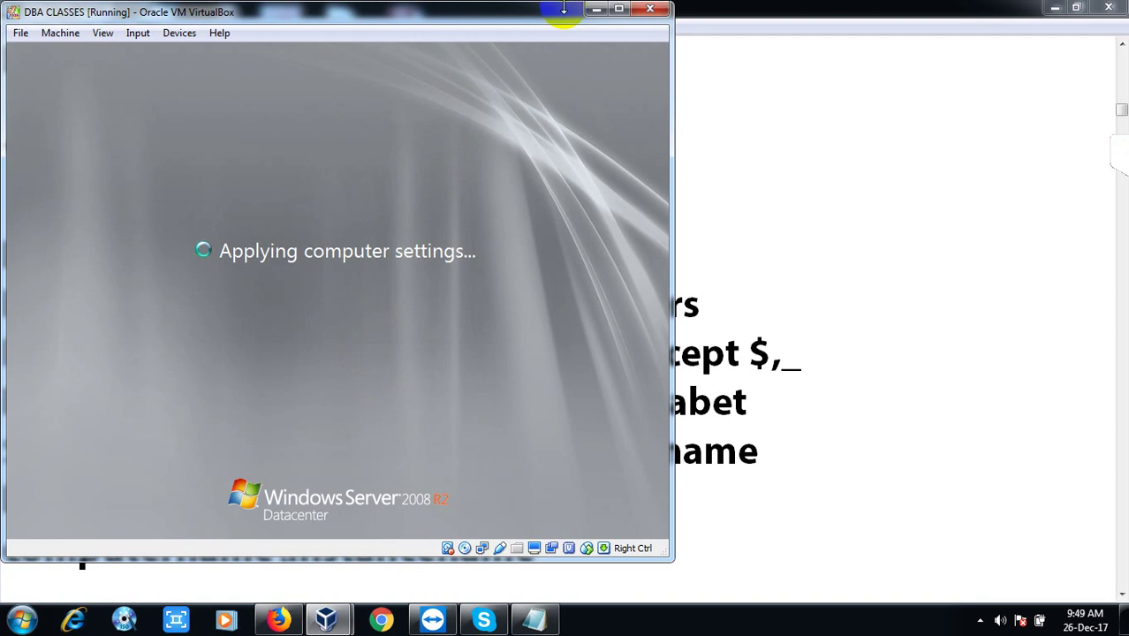
{"action": "left_click", "coordinate": [596, 11]}
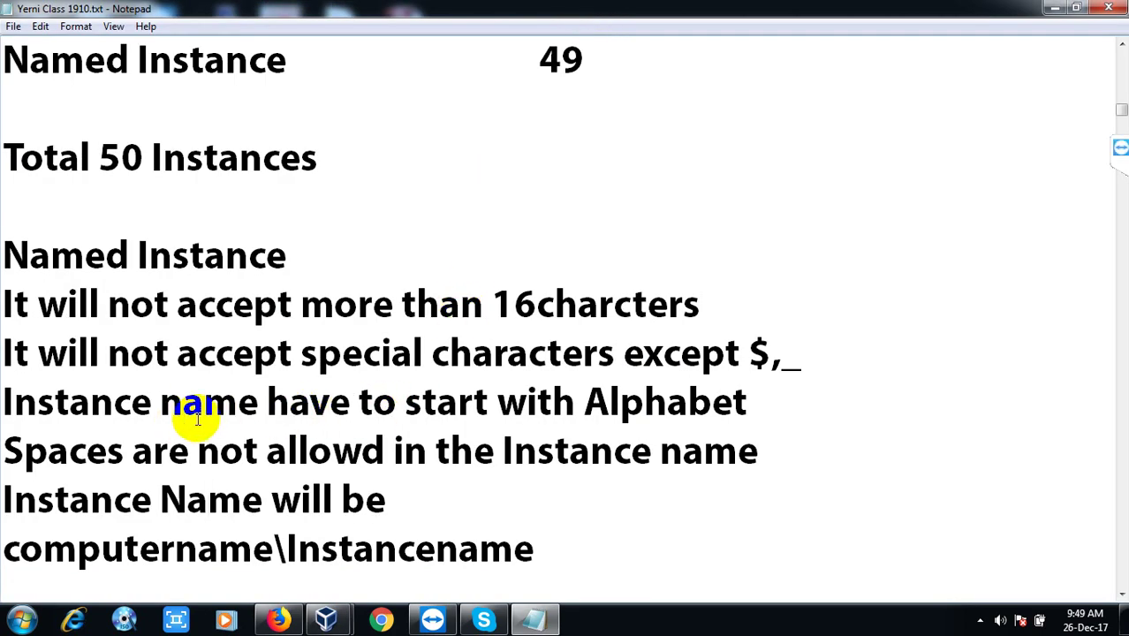
{"action": "left_click_drag", "start_coordinate": [153, 450], "coordinate": [404, 450]}
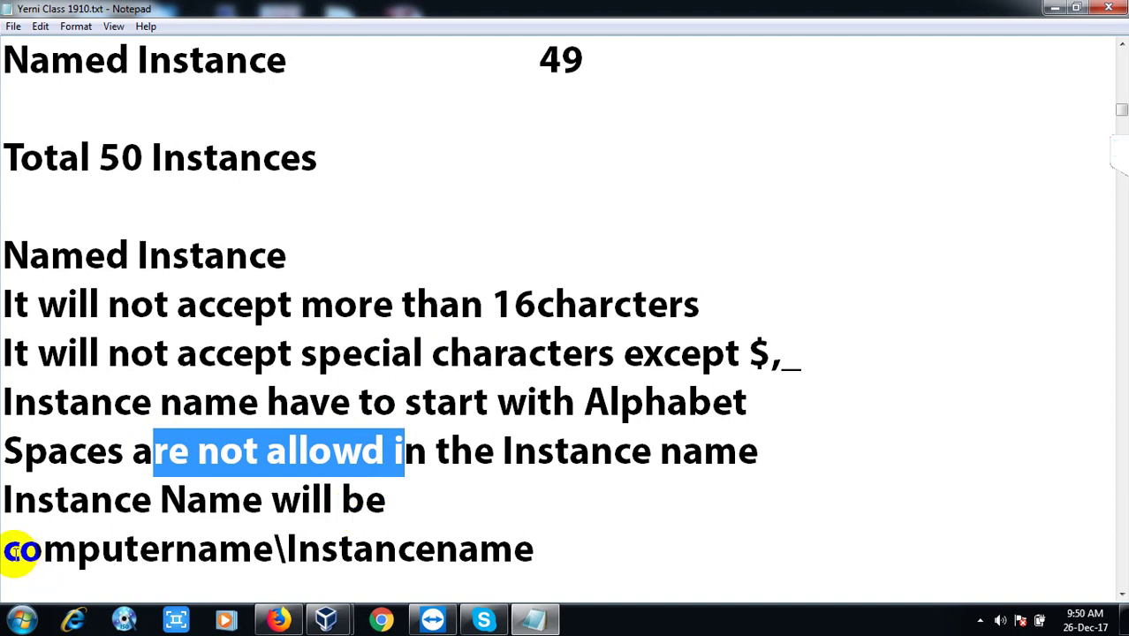
{"action": "left_click_drag", "start_coordinate": [15, 552], "coordinate": [557, 554]}
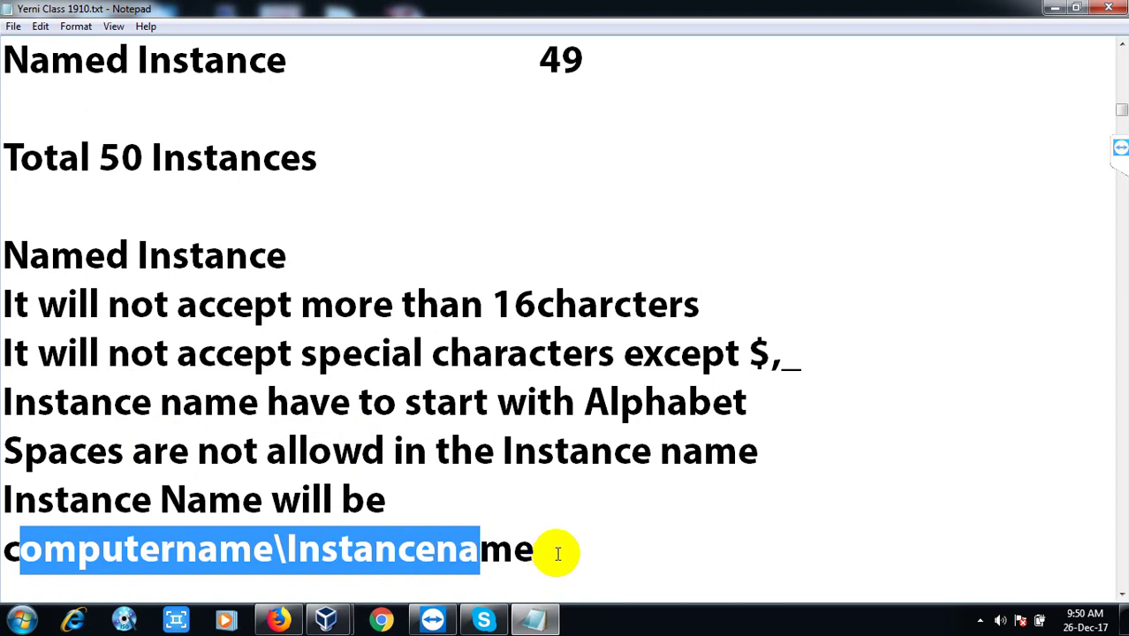
{"action": "left_click", "coordinate": [558, 554]}
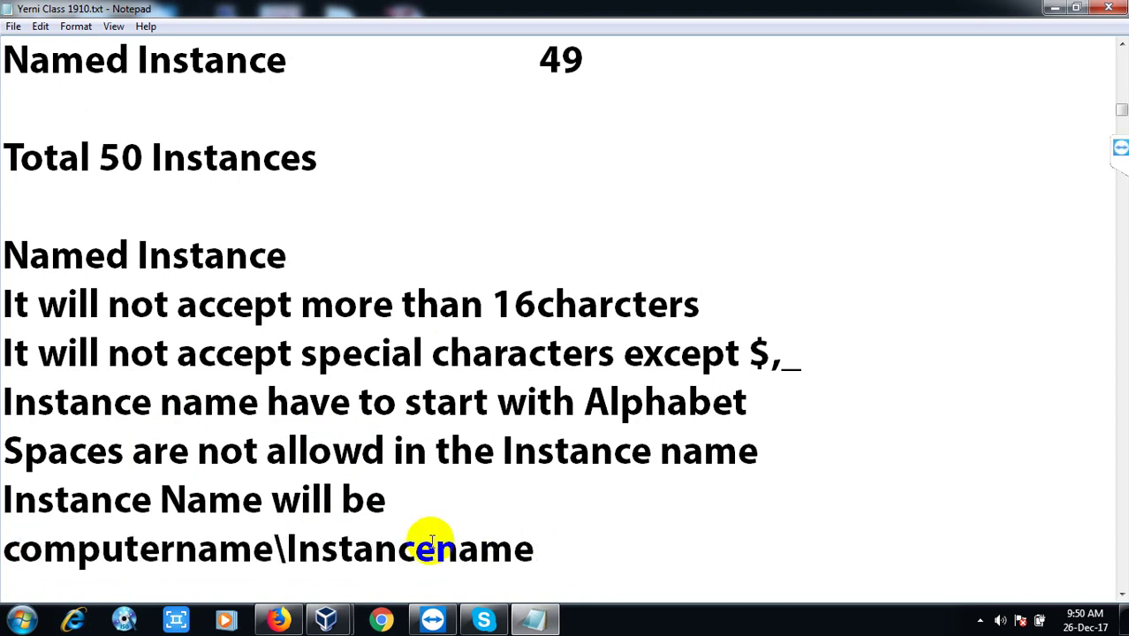
{"action": "left_click", "coordinate": [298, 549]}
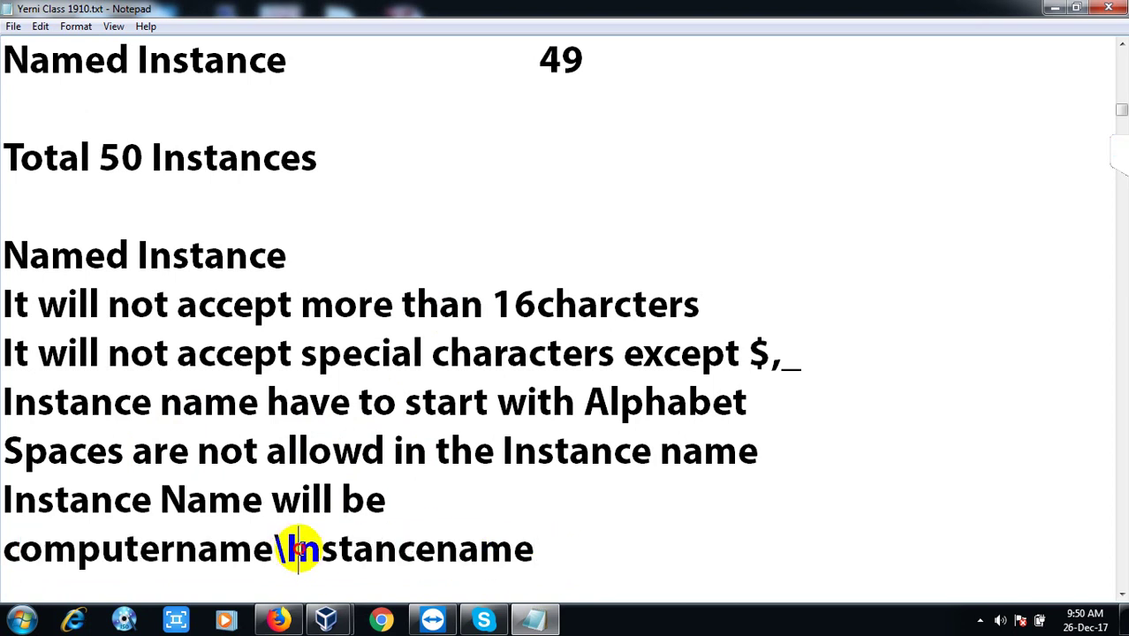
{"action": "left_click", "coordinate": [535, 549]}
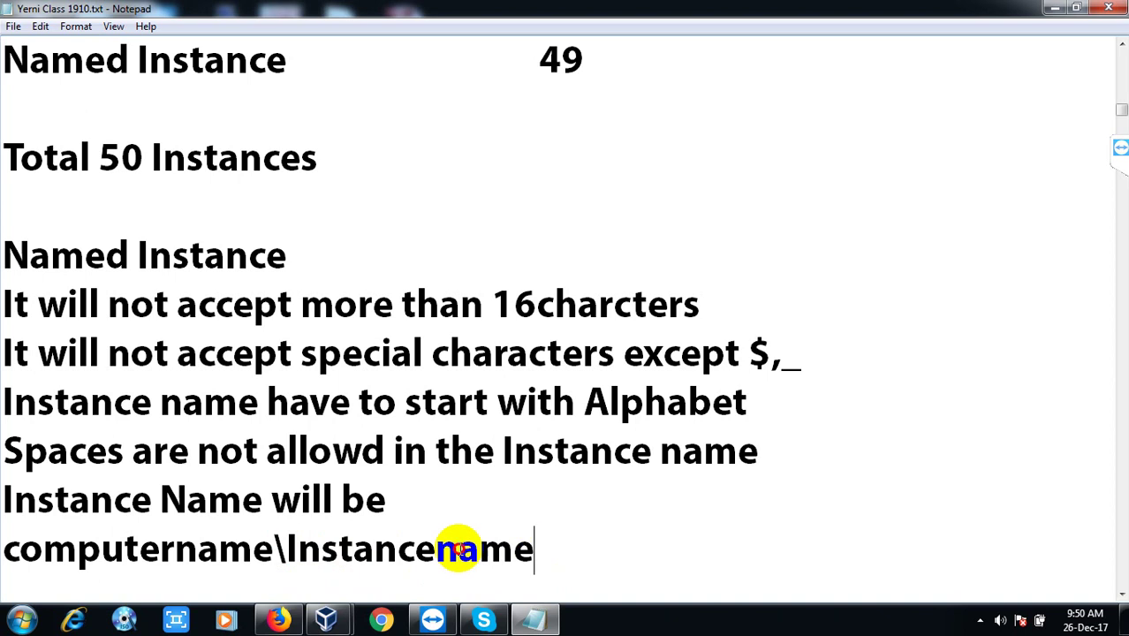
{"action": "left_click_drag", "start_coordinate": [534, 548], "coordinate": [287, 549]}
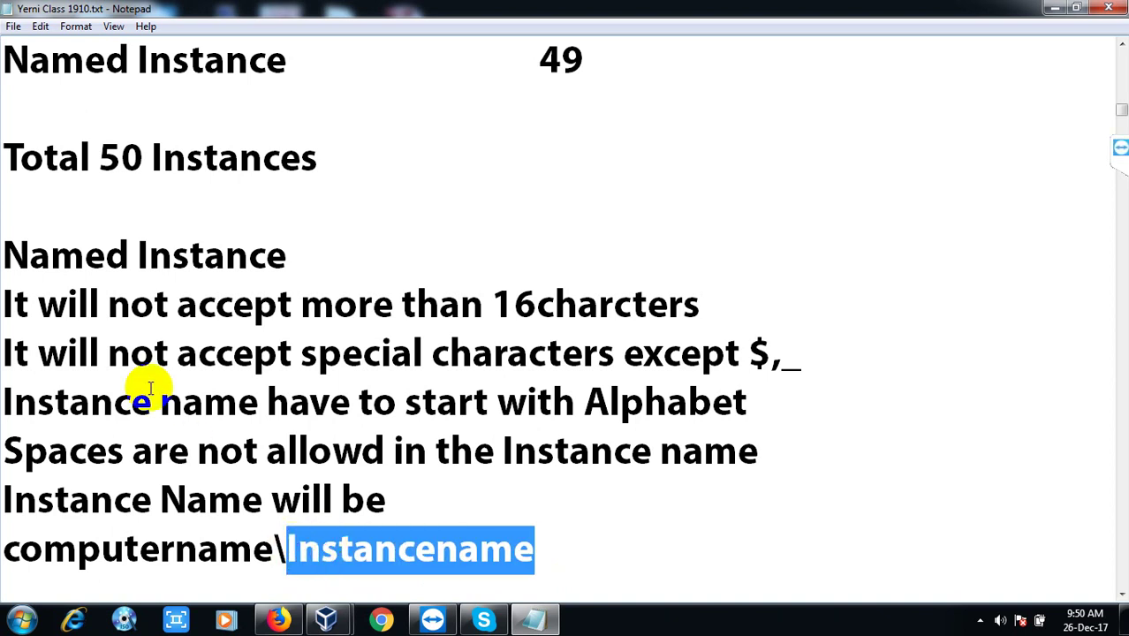
{"action": "left_click_drag", "start_coordinate": [5, 305], "coordinate": [398, 477]}
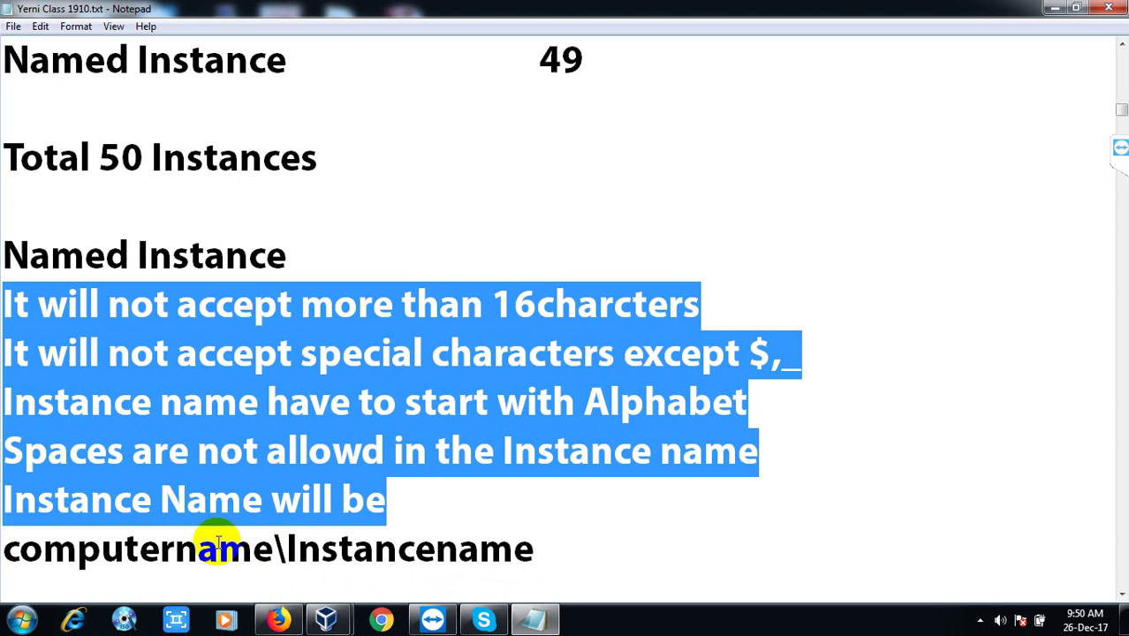
{"action": "left_click_drag", "start_coordinate": [265, 549], "coordinate": [23, 548]}
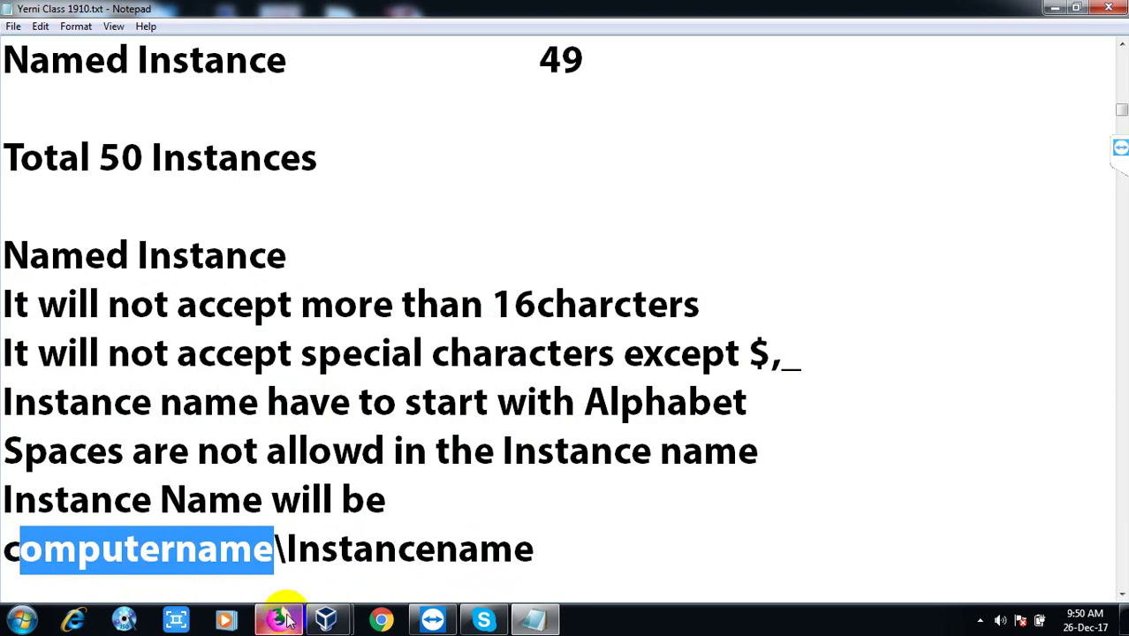
{"action": "left_click_drag", "start_coordinate": [535, 550], "coordinate": [269, 550]}
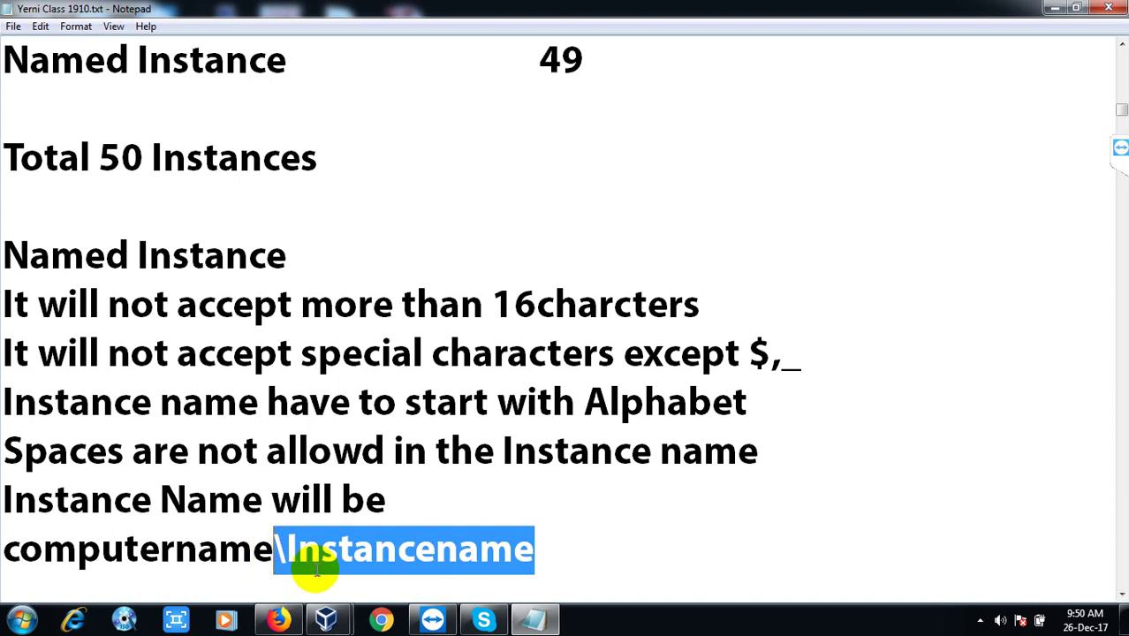
{"action": "left_click", "coordinate": [341, 552]}
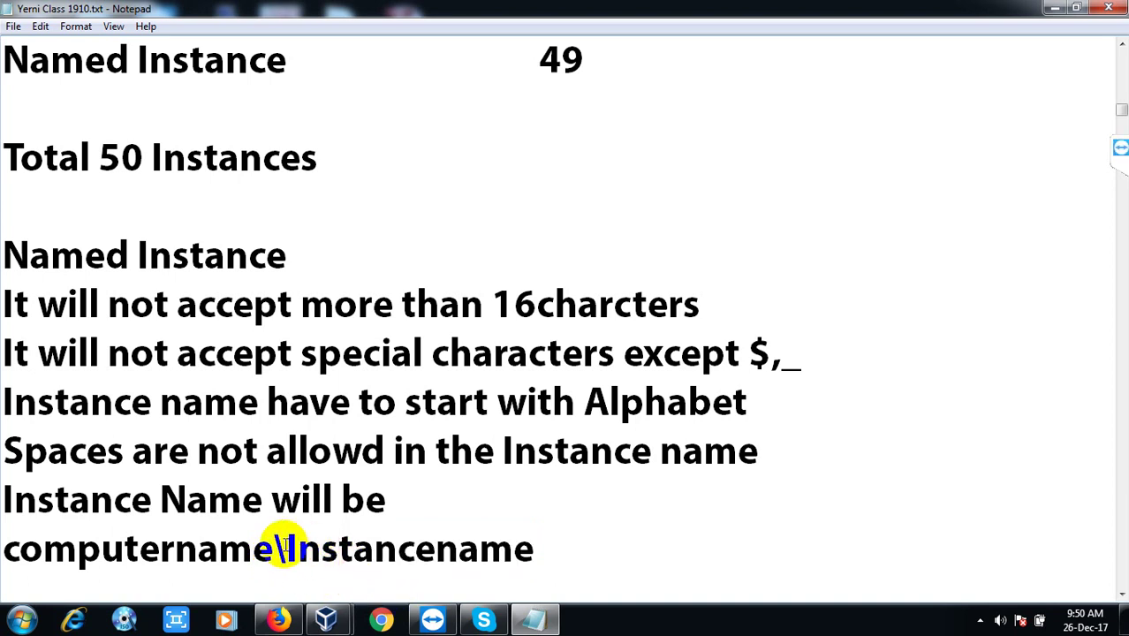
{"action": "left_click_drag", "start_coordinate": [288, 548], "coordinate": [540, 549]}
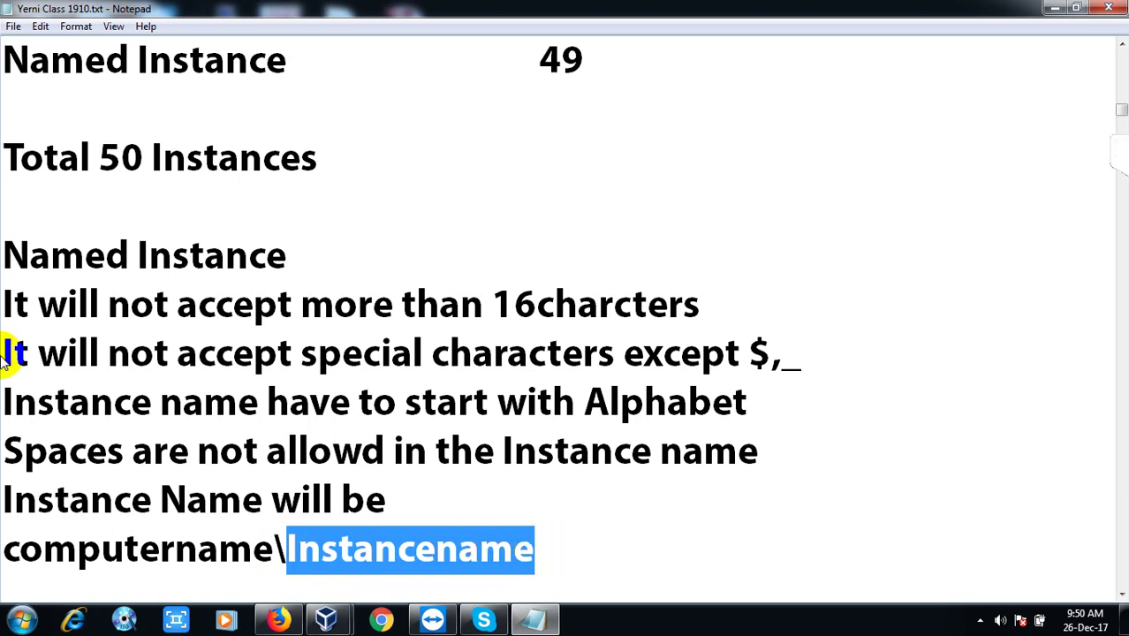
{"action": "left_click_drag", "start_coordinate": [3, 296], "coordinate": [392, 493]}
{"action": "left_click", "coordinate": [392, 493]}
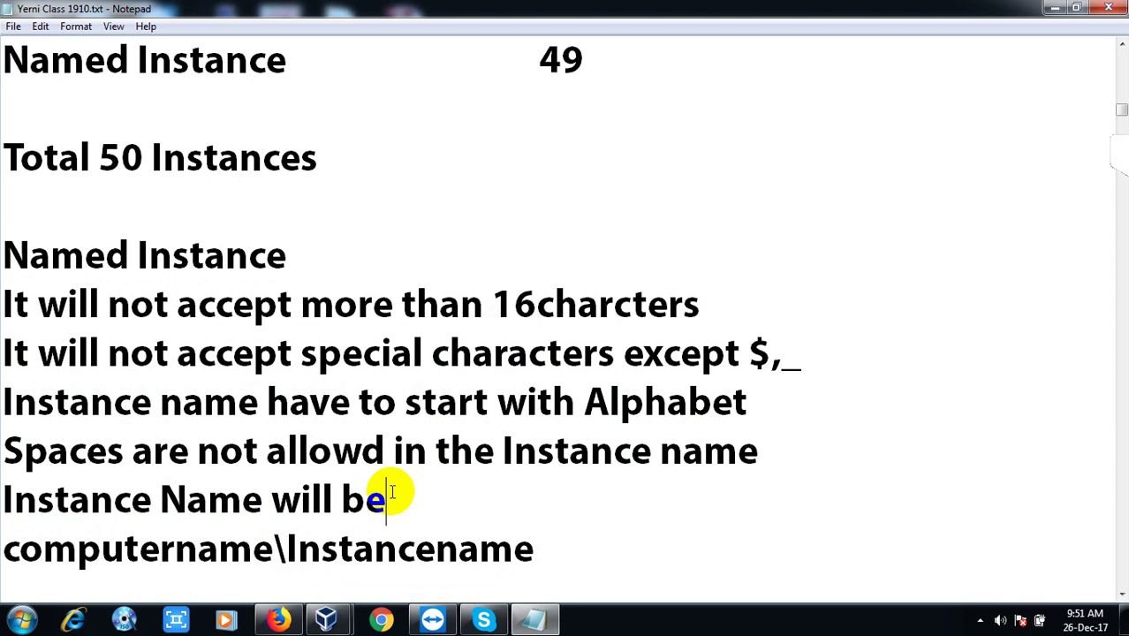
{"action": "left_click", "coordinate": [530, 548]}
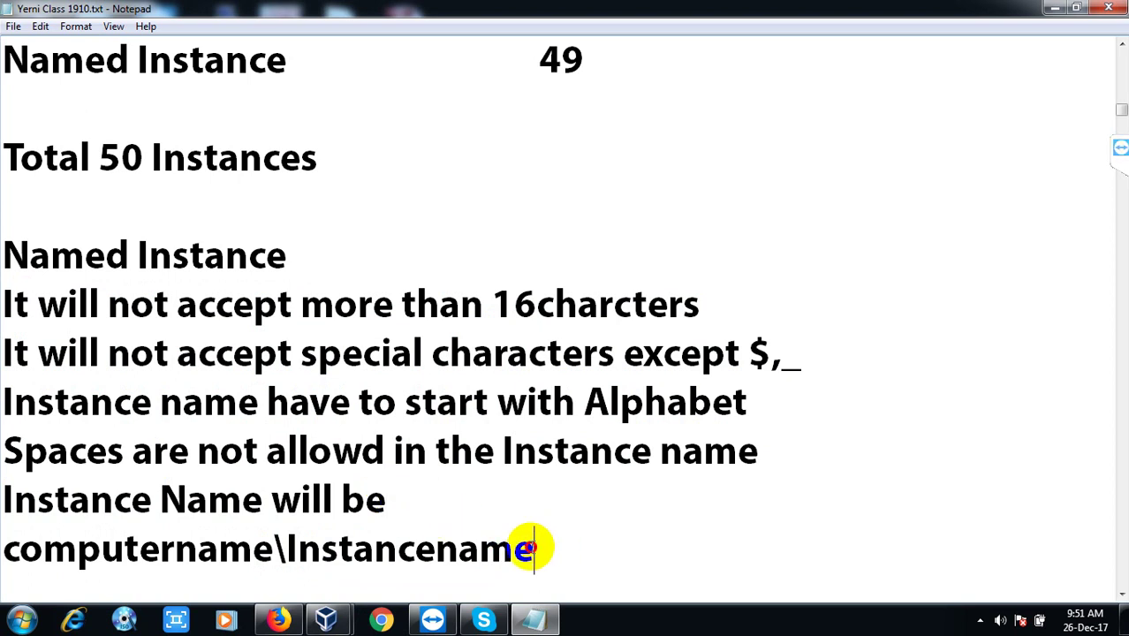
{"action": "left_click_drag", "start_coordinate": [534, 548], "coordinate": [19, 550]}
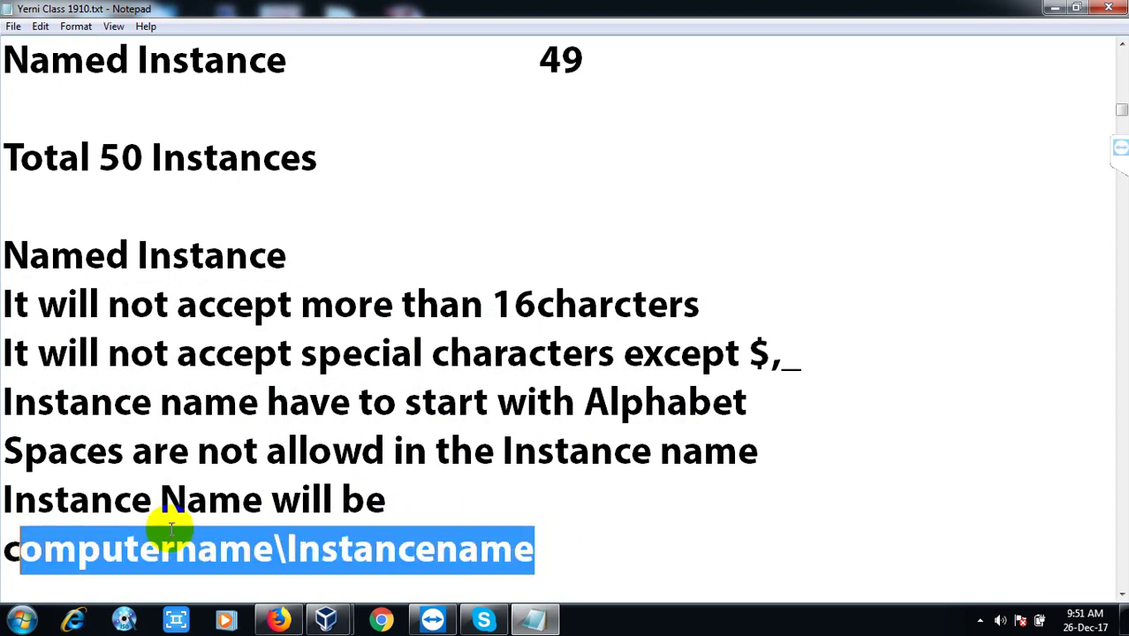
{"action": "left_click", "coordinate": [476, 512]}
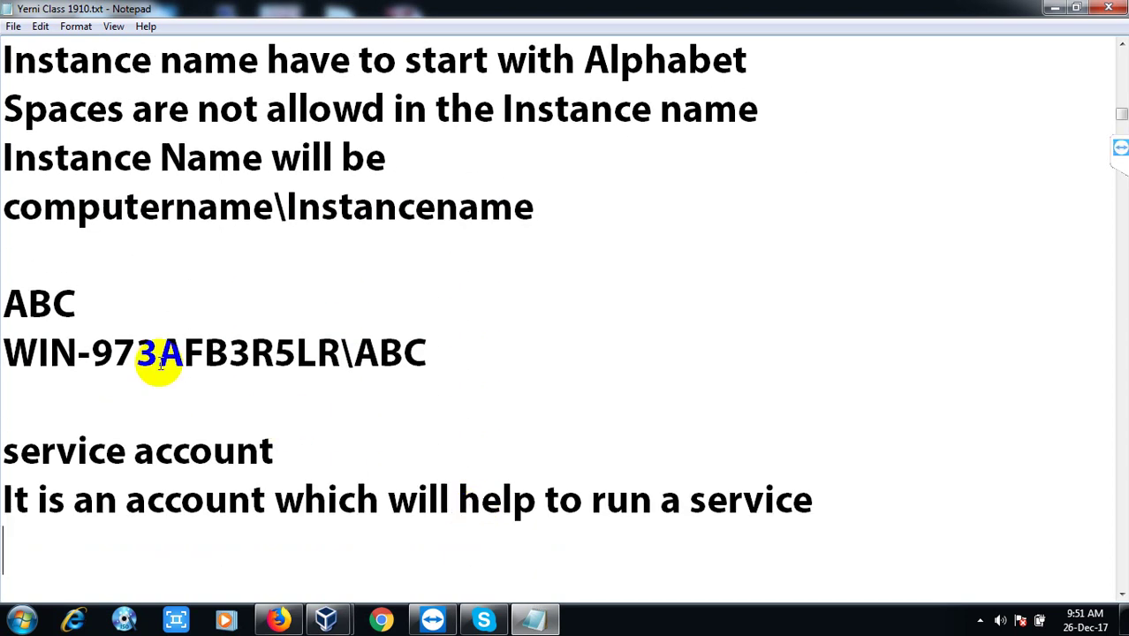
- Highlight the example instance name ABC and its full form WIN-973AFB3R5LR\ABC
{"action": "left_click", "coordinate": [82, 302]}
{"action": "left_click_drag", "start_coordinate": [82, 302], "coordinate": [10, 302]}
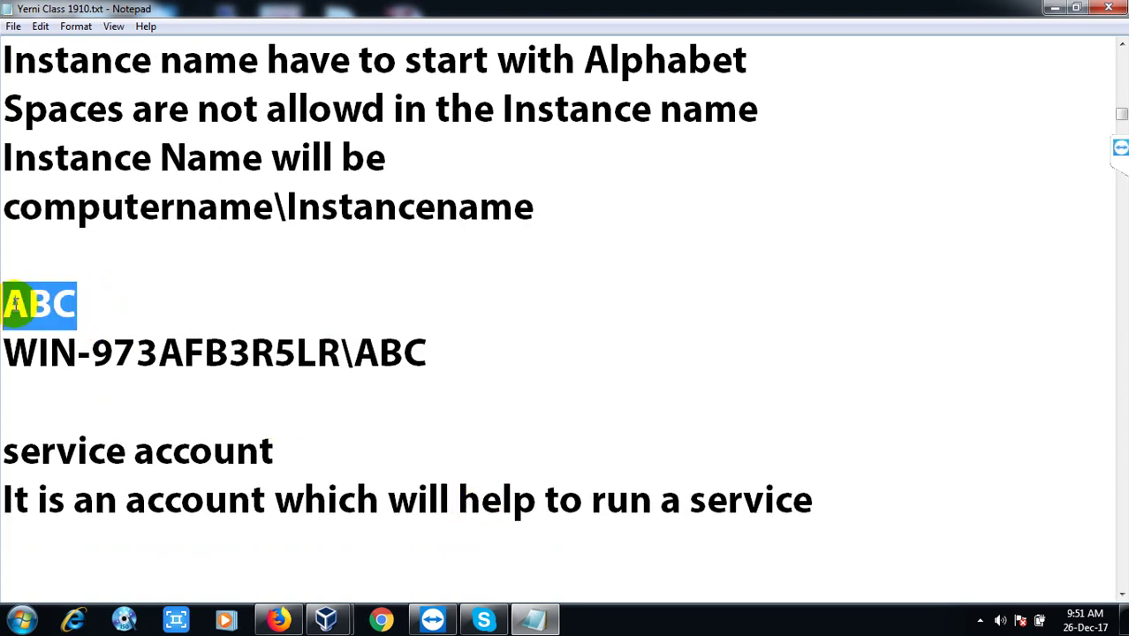
{"action": "mouse_move", "coordinate": [430, 351]}
{"action": "left_mouse_down"}
{"action": "mouse_move", "coordinate": [8, 360]}
{"action": "mouse_move", "coordinate": [433, 353]}
{"action": "left_mouse_up"}
{"action": "left_click", "coordinate": [75, 352]}
{"action": "left_click", "coordinate": [380, 354]}
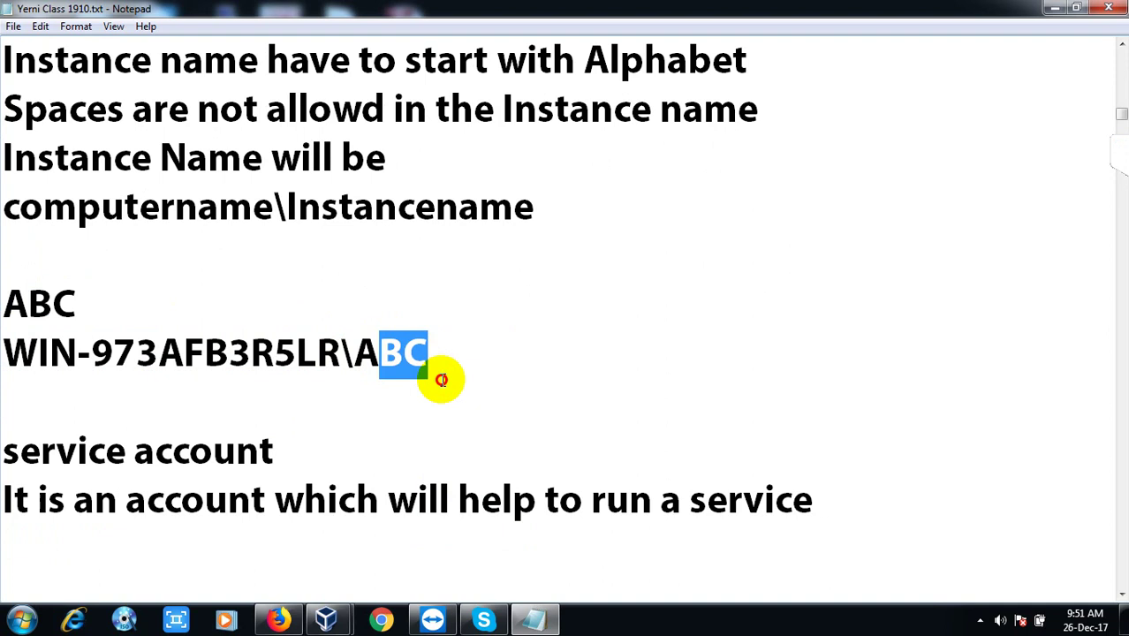
{"action": "left_click", "coordinate": [443, 380]}
- Go through the inbuilt accounts, highlight the service account definition, and reach the User defined heading
{"action": "key", "text": "Down"}
{"action": "key", "text": "Down"}
{"action": "key", "text": "Down"}
{"action": "key", "text": "Down"}
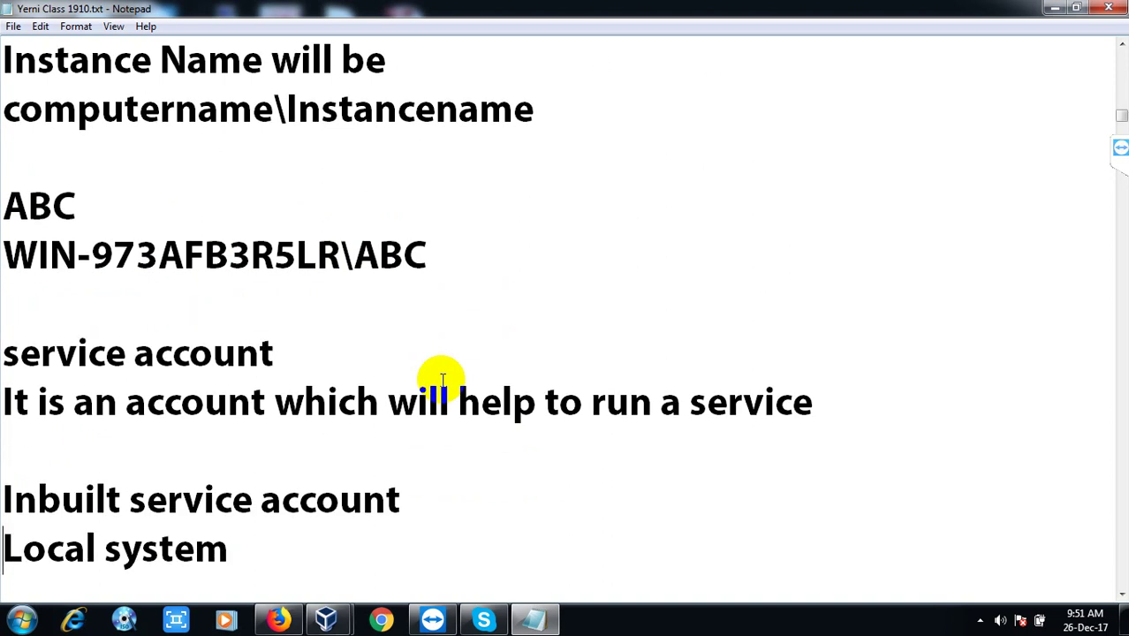
{"action": "key", "text": "Down"}
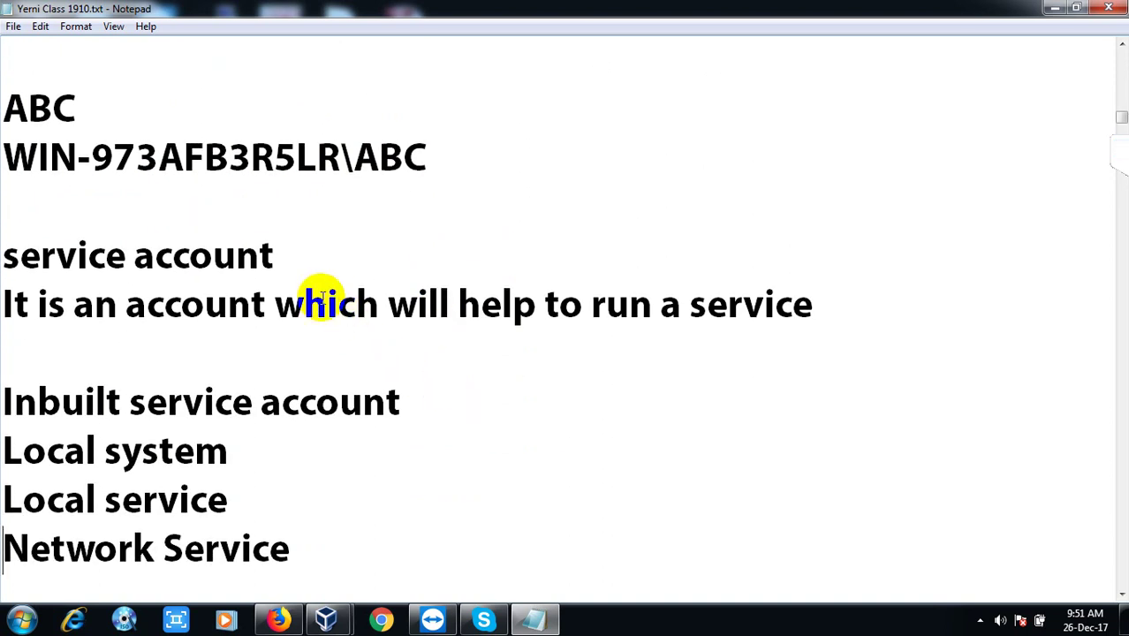
{"action": "left_click_drag", "start_coordinate": [320, 300], "coordinate": [763, 298]}
{"action": "left_click", "coordinate": [762, 299]}
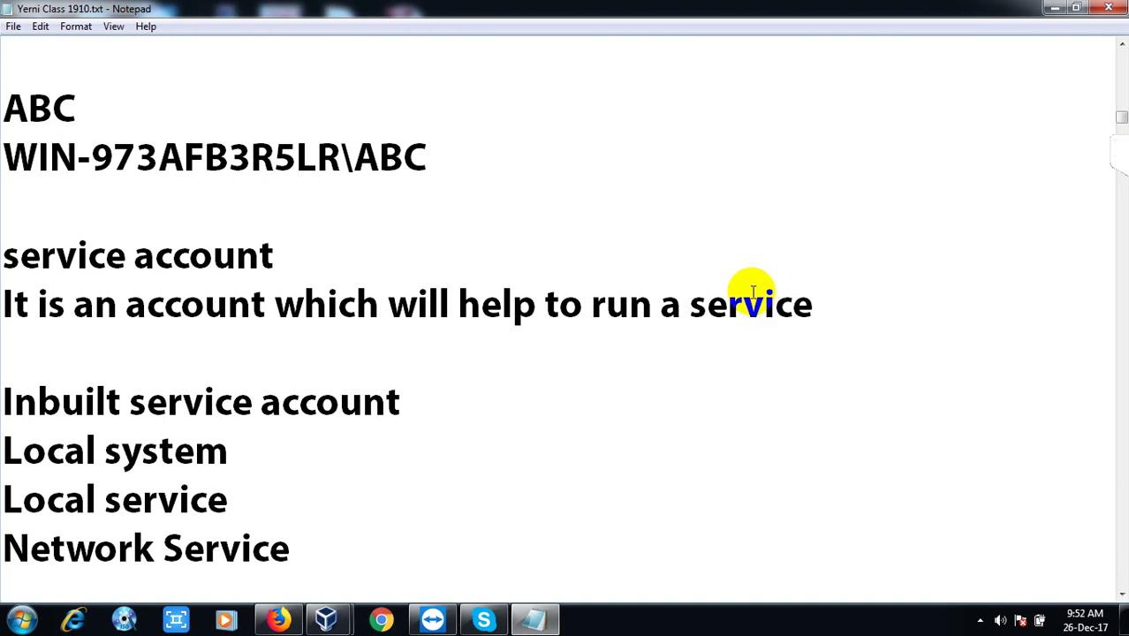
{"action": "left_click", "coordinate": [117, 304]}
{"action": "left_click_drag", "start_coordinate": [205, 309], "coordinate": [642, 303]}
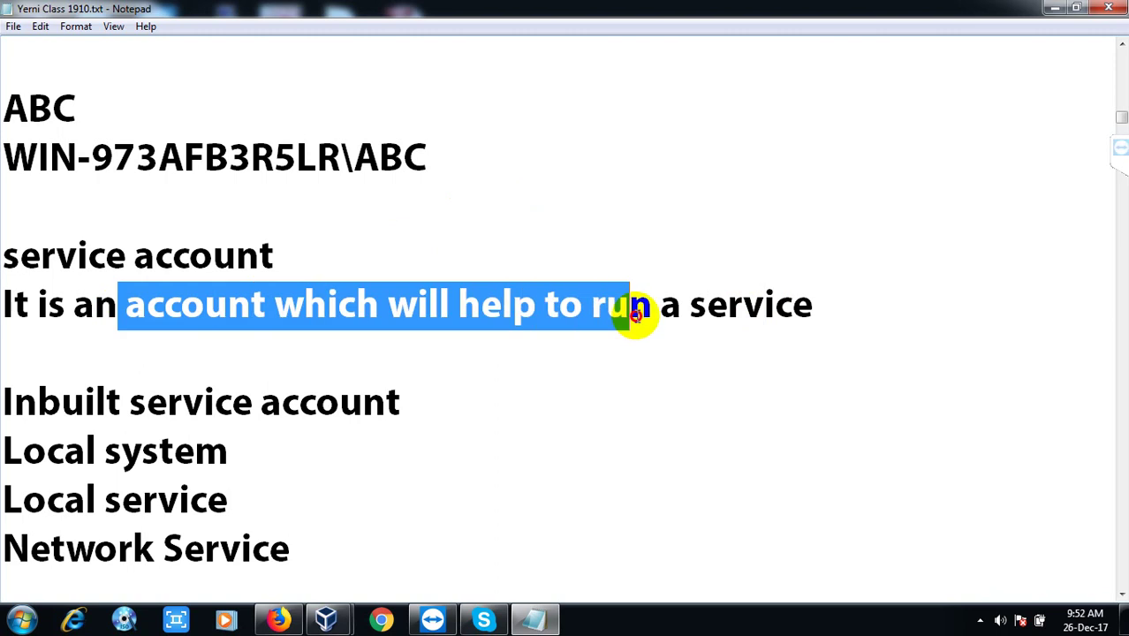
{"action": "left_click", "coordinate": [687, 331]}
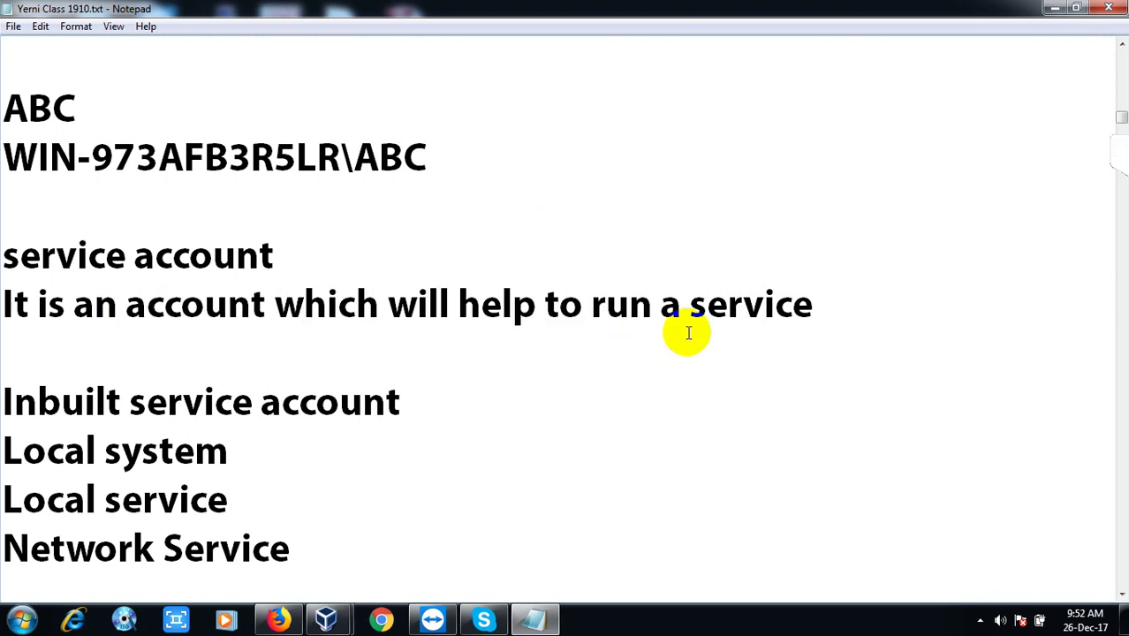
{"action": "key", "text": "Down"}
{"action": "key", "text": "Down"}
{"action": "key", "text": "Down"}
{"action": "key", "text": "Down"}
{"action": "key", "text": "Down"}
{"action": "key", "text": "Down"}
{"action": "key", "text": "Down"}
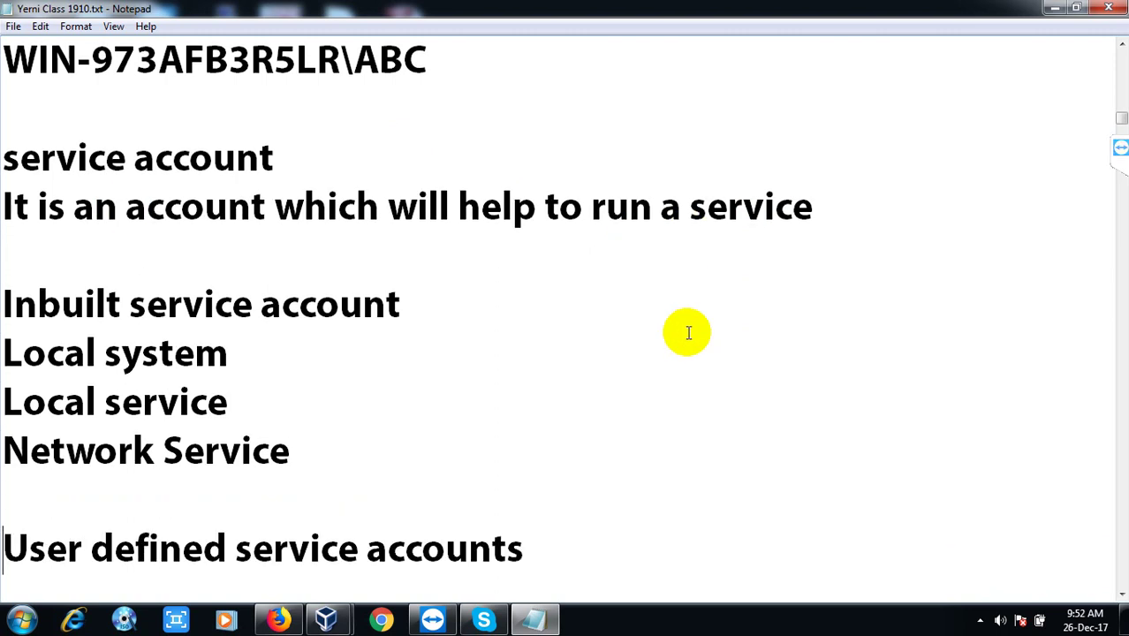
{"action": "key", "text": "Down"}
{"action": "key", "text": "Down"}
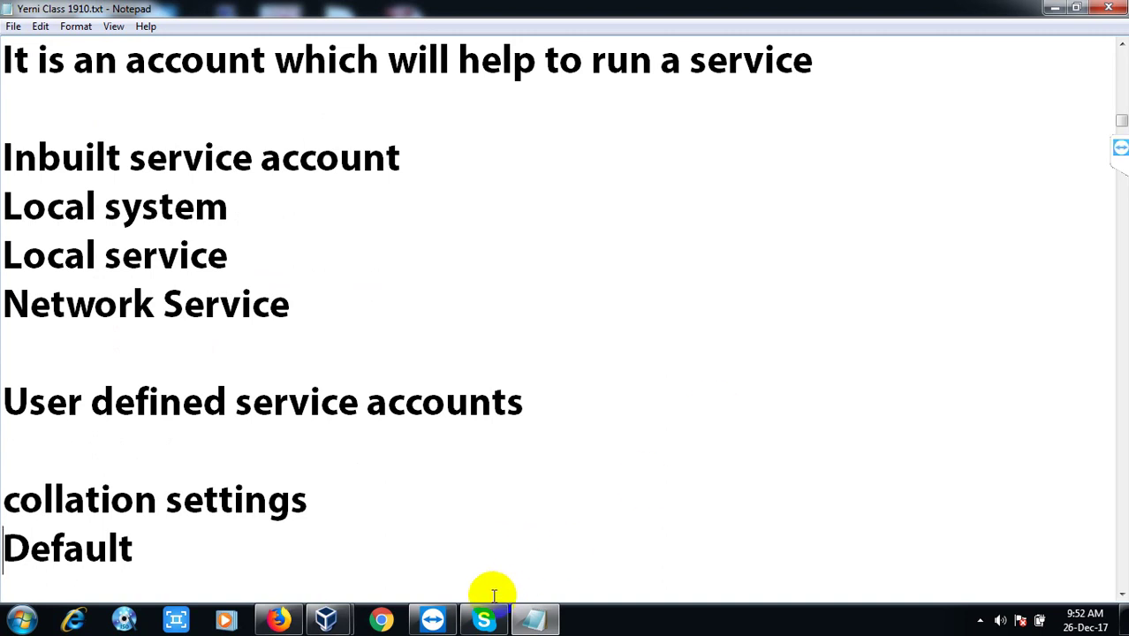
- Bring the Skype chat showing 'hi', 'share link' and 'today not came' to the front
{"action": "left_click", "coordinate": [485, 621]}
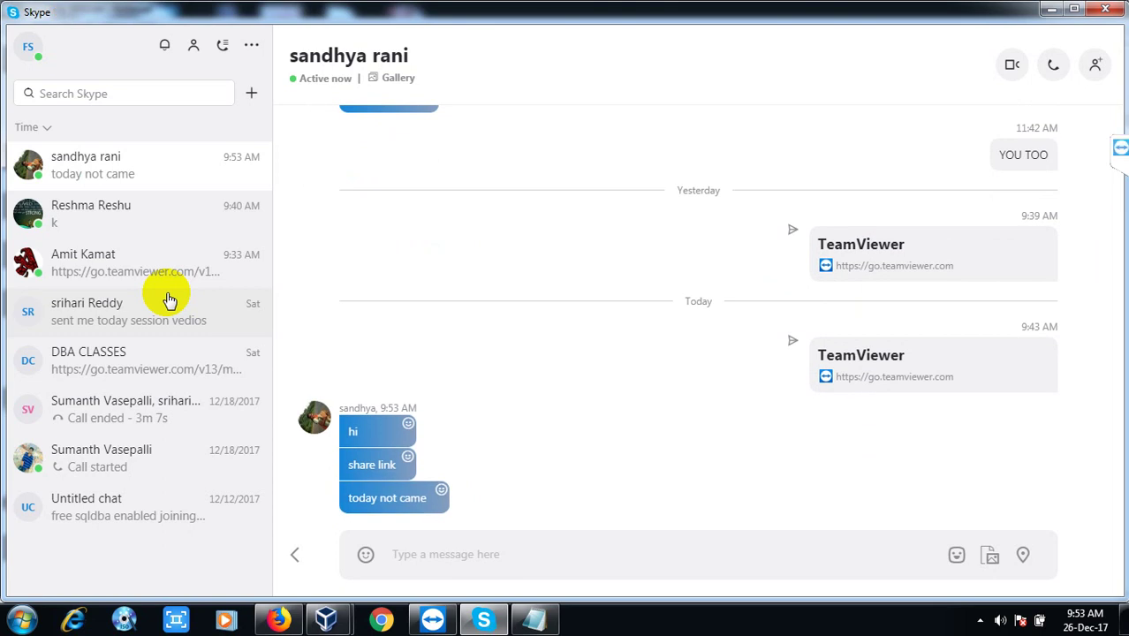
- Paste and send the TeamViewer meeting link in the Skype chat, then hide Skype
{"action": "left_click", "coordinate": [437, 559]}
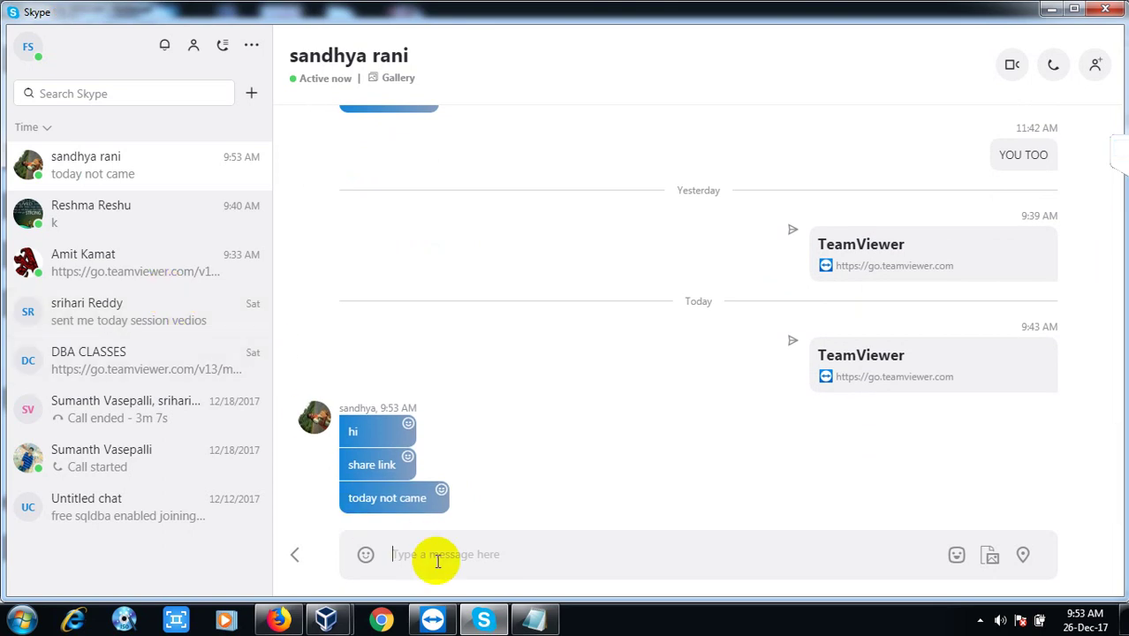
{"action": "type", "text": "https://go.teamviewer.com/v13/m45718737"}
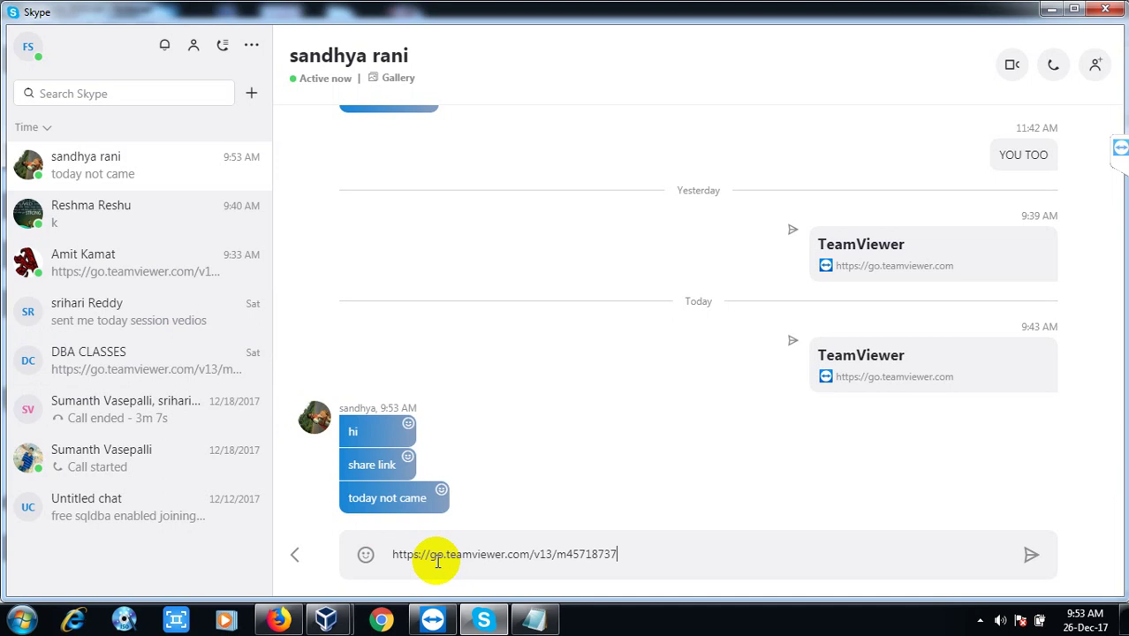
{"action": "key", "text": "Return"}
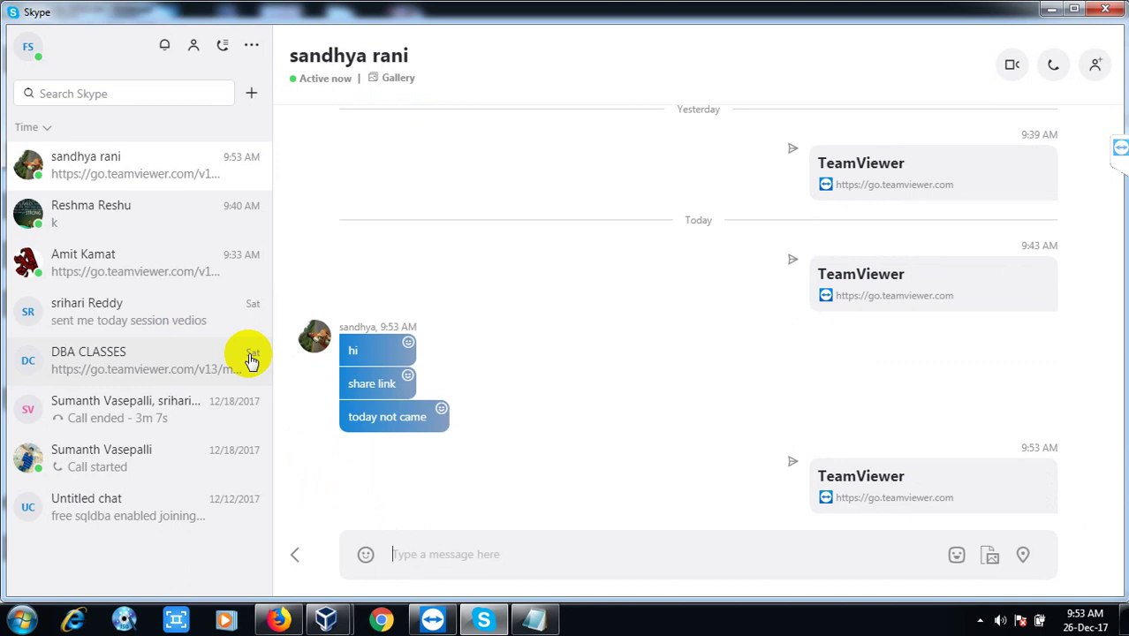
{"action": "left_click", "coordinate": [483, 621]}
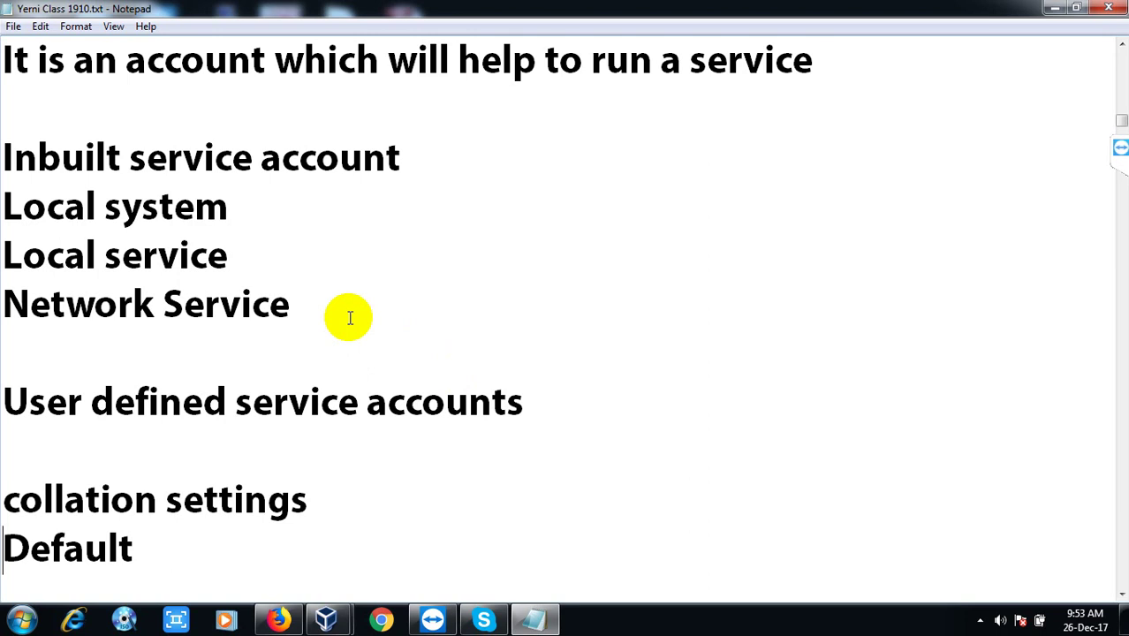
{"action": "left_click_drag", "start_coordinate": [545, 406], "coordinate": [71, 378]}
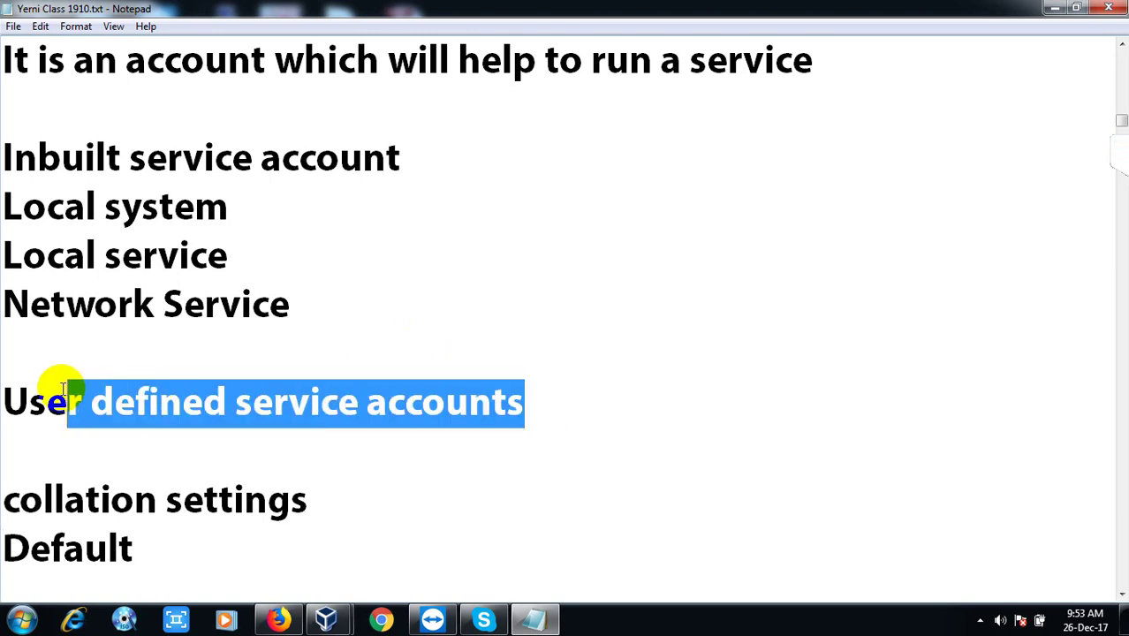
{"action": "left_click", "coordinate": [134, 287]}
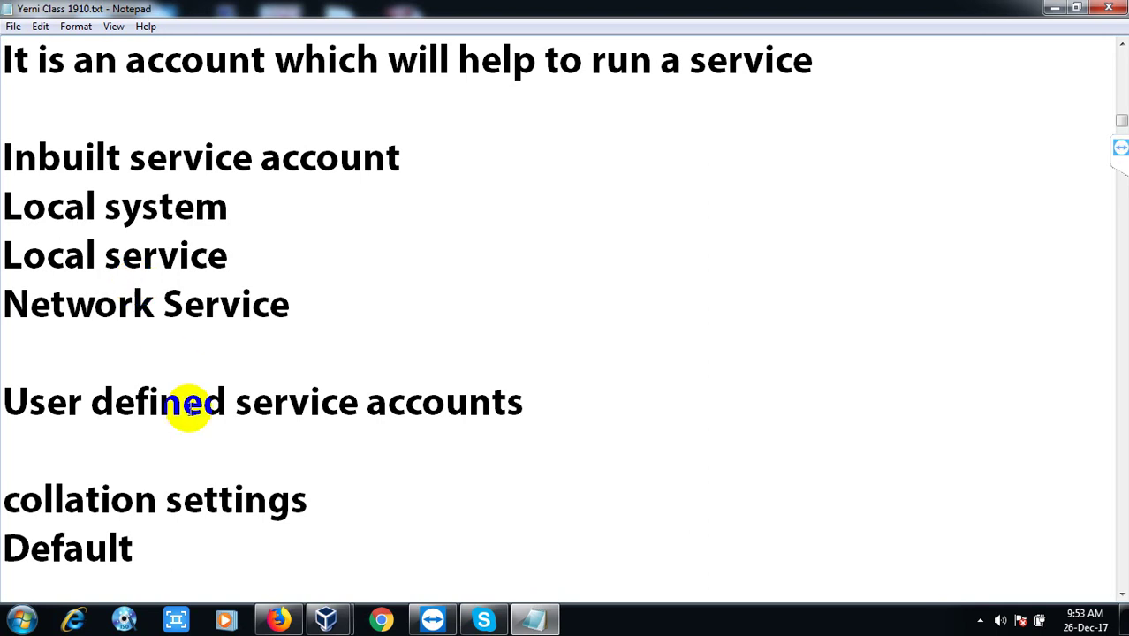
{"action": "left_click", "coordinate": [326, 617]}
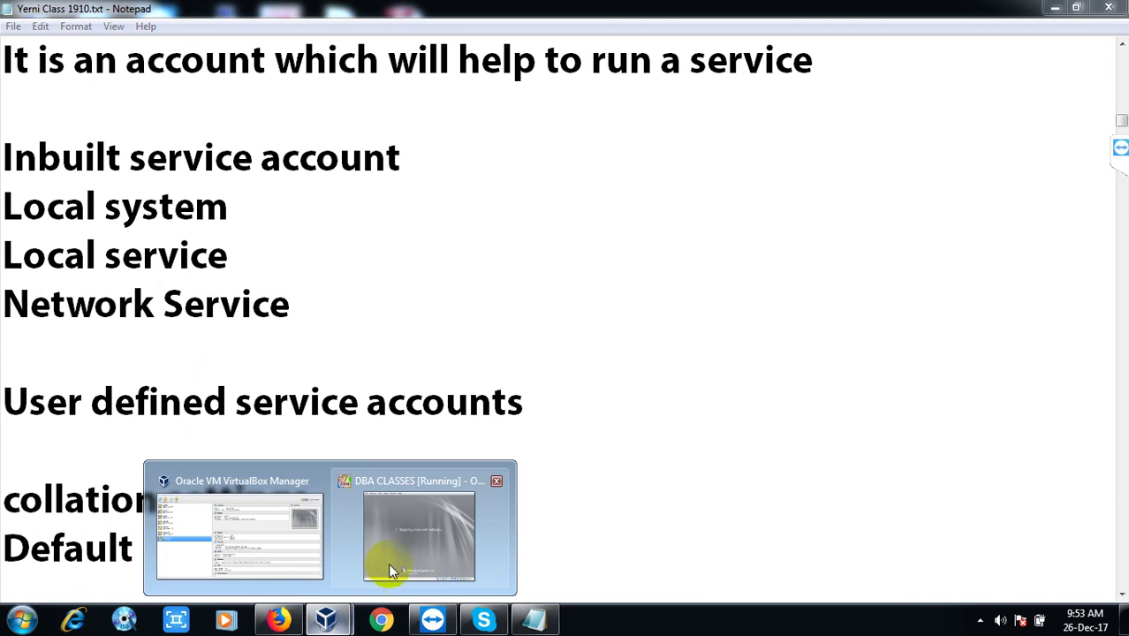
- Log on to the DBA CLASSES server VM as Administrator with its password
{"action": "left_click", "coordinate": [393, 555]}
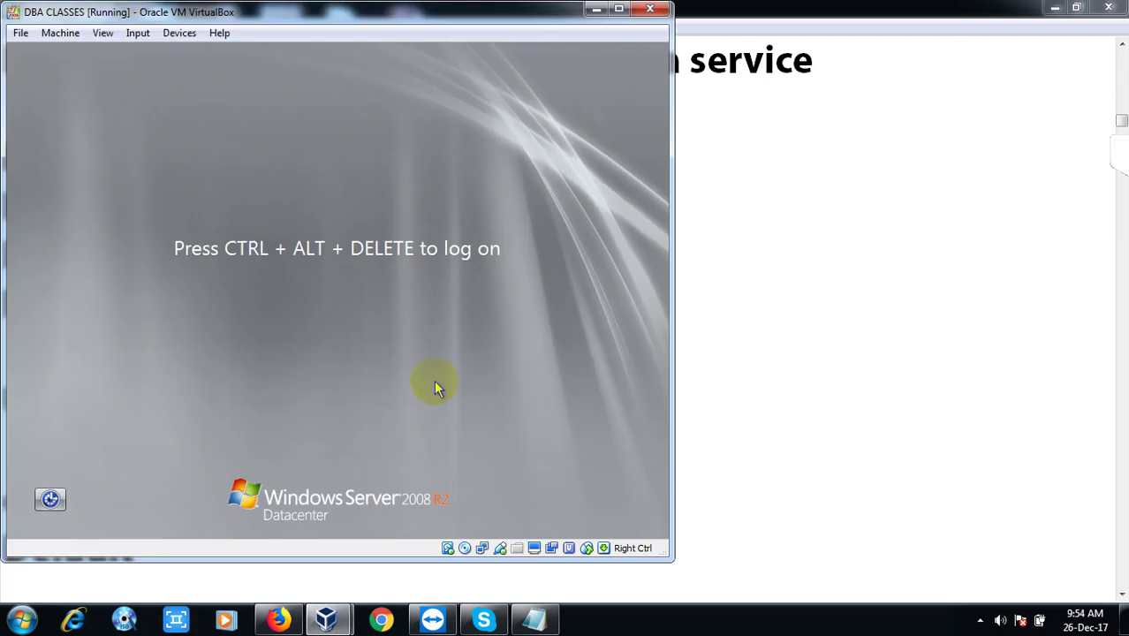
{"action": "key", "text": "ctrl+Delete"}
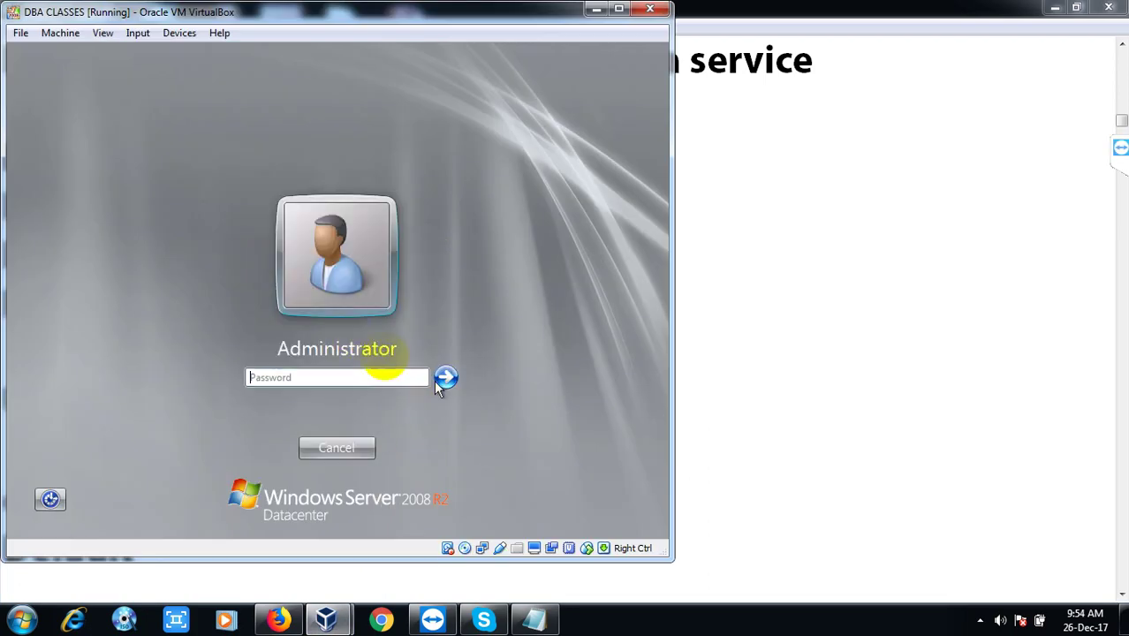
{"action": "type", "text": "***"}
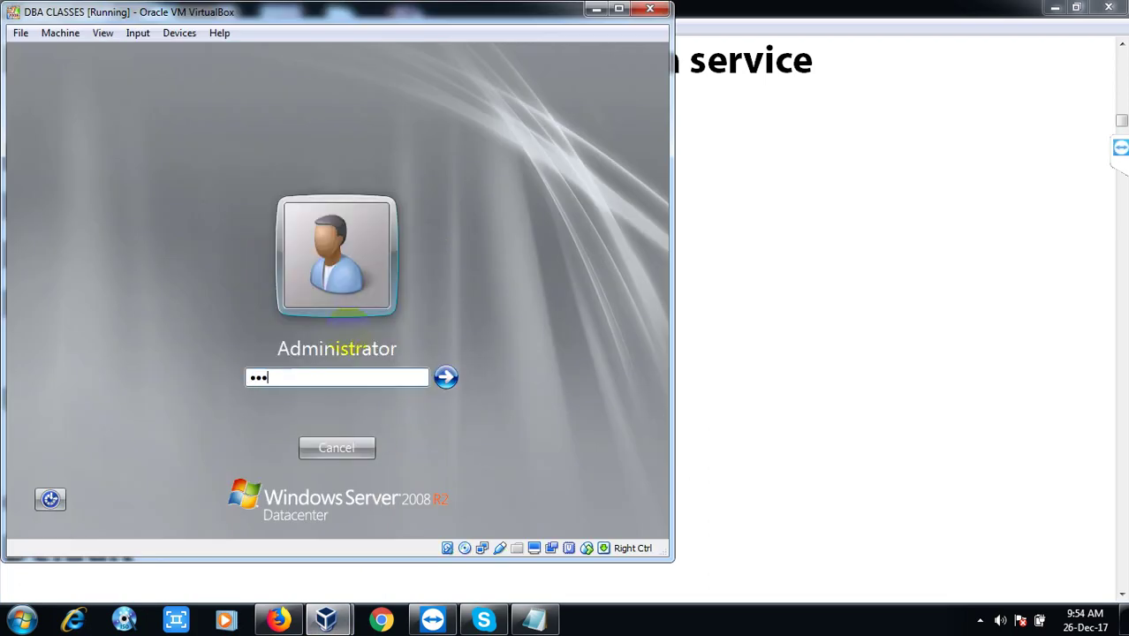
{"action": "type", "text": "****"}
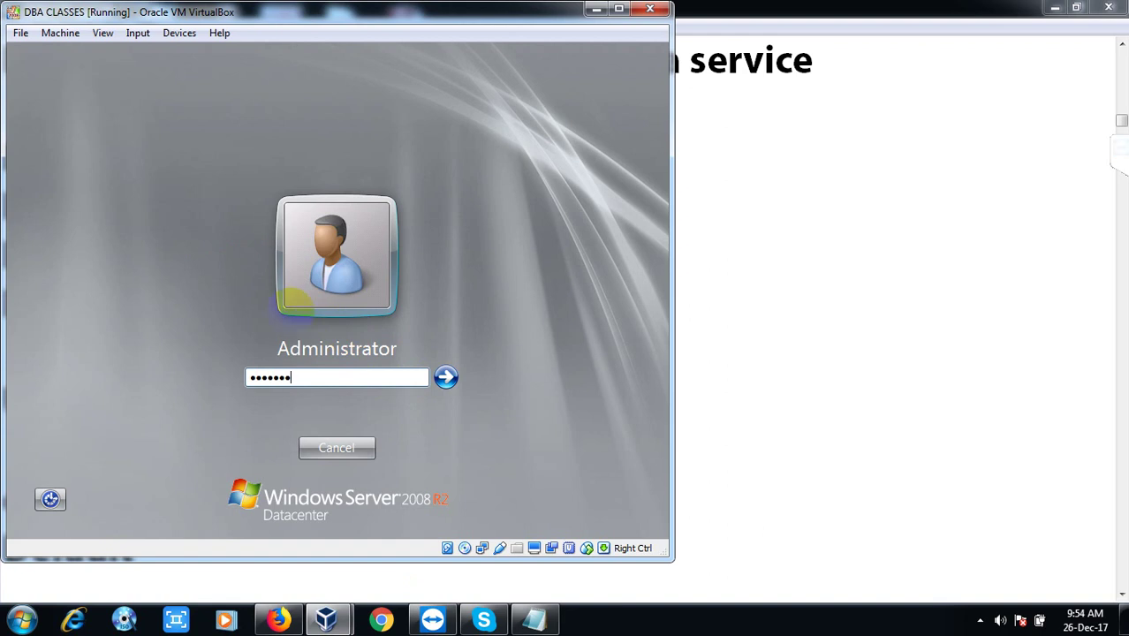
{"action": "key", "text": "Return"}
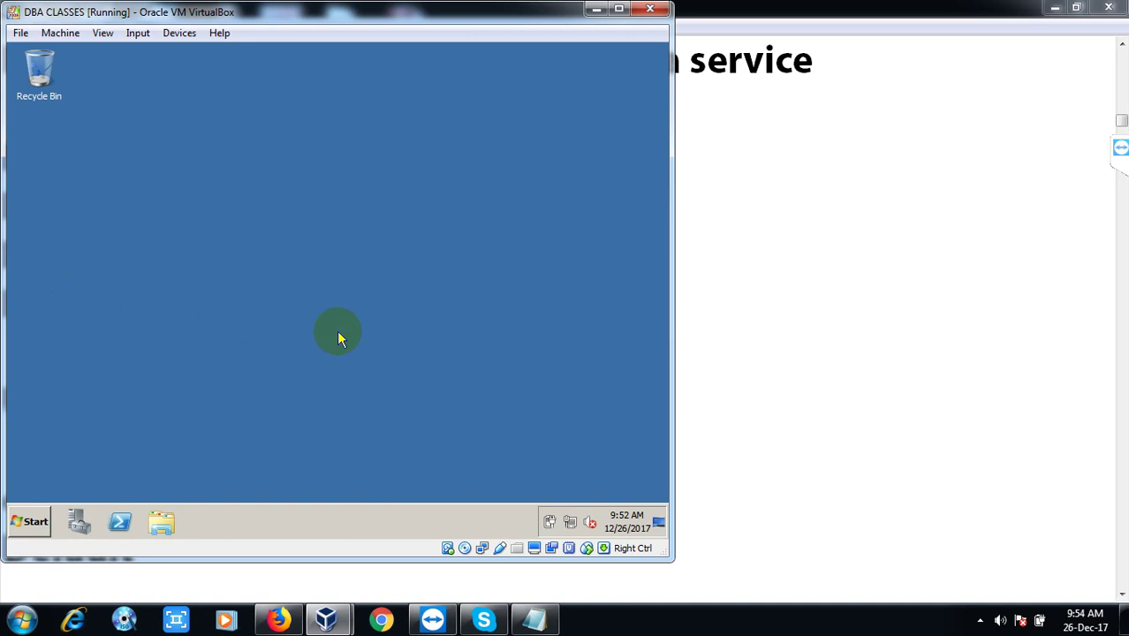
- Open Run inside the VM and try launching cmd, dismissing the resulting error
{"action": "key", "text": "super+r"}
{"action": "type", "text": "cmd"}
{"action": "key", "text": "Return"}
{"action": "key", "text": "Return"}
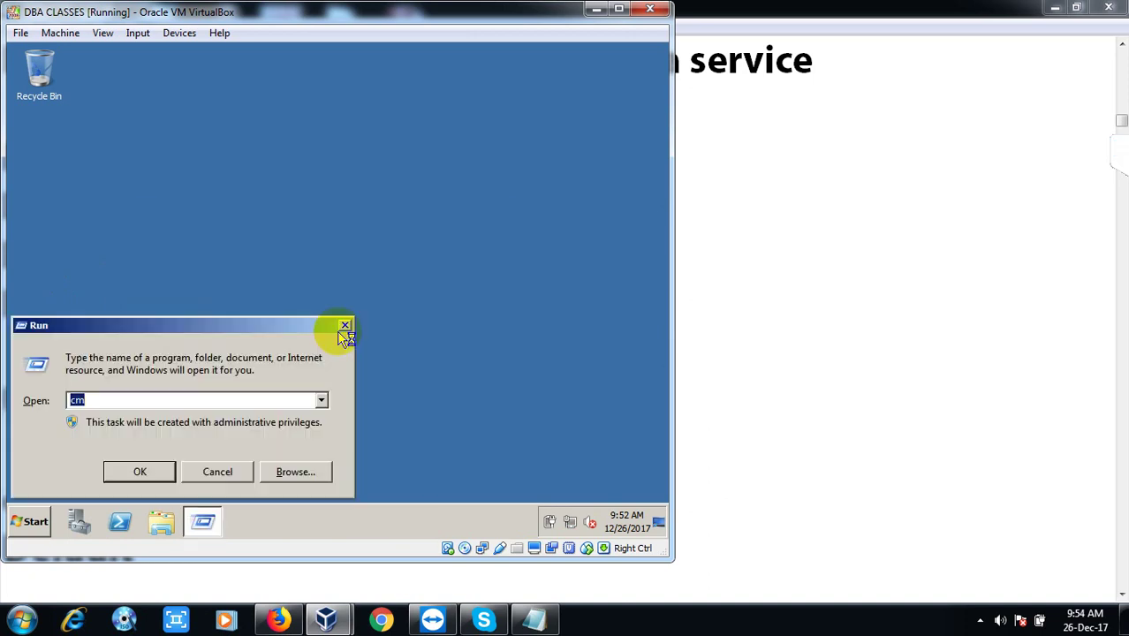
- Launch cmd in the VM and run ipconfig, showing IPv4 address 192.168.0.104
{"action": "type", "text": "cmd"}
{"action": "key", "text": "Return"}
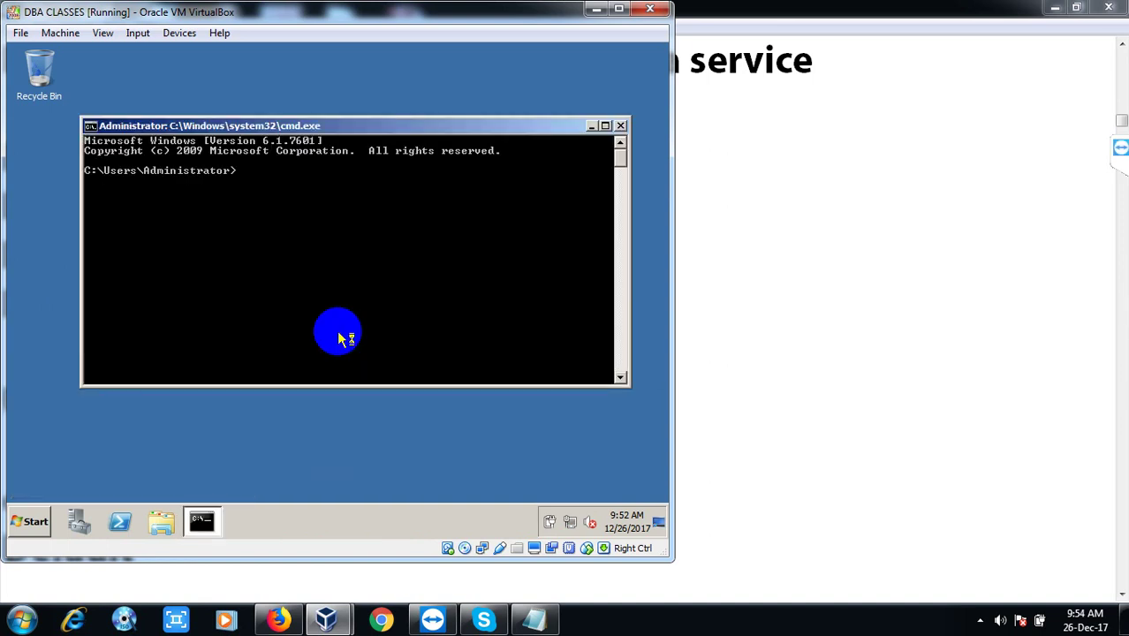
{"action": "type", "text": "ipconfig"}
{"action": "key", "text": "Return"}
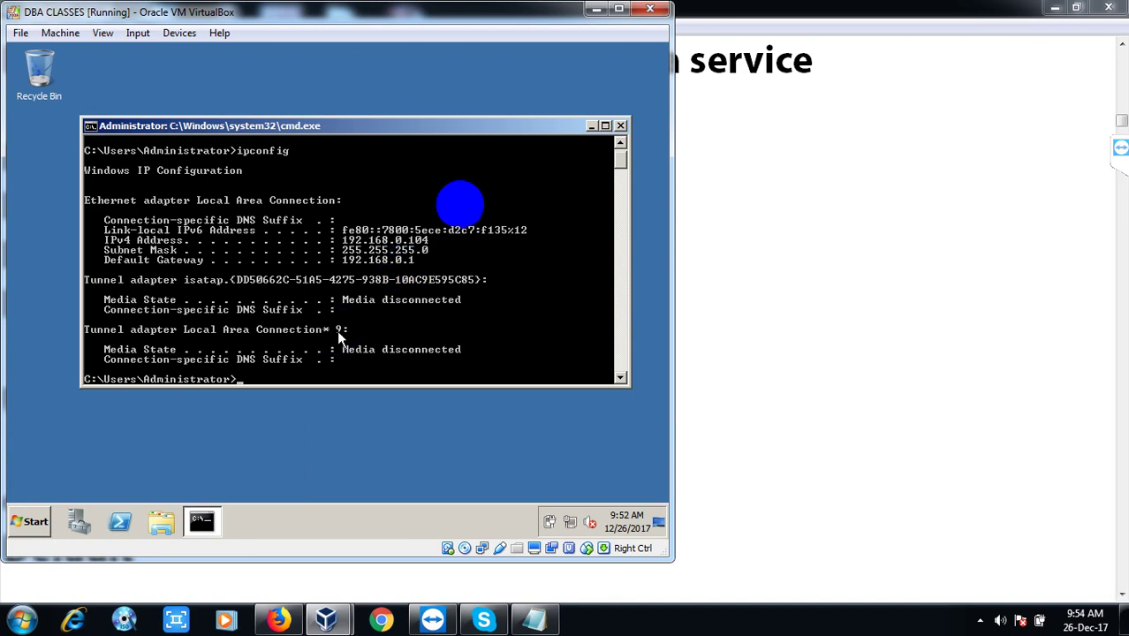
- Start mstsc on the host and connect to 192.168.0.104 as Administrator, accepting the certificate
{"action": "left_click", "coordinate": [597, 10]}
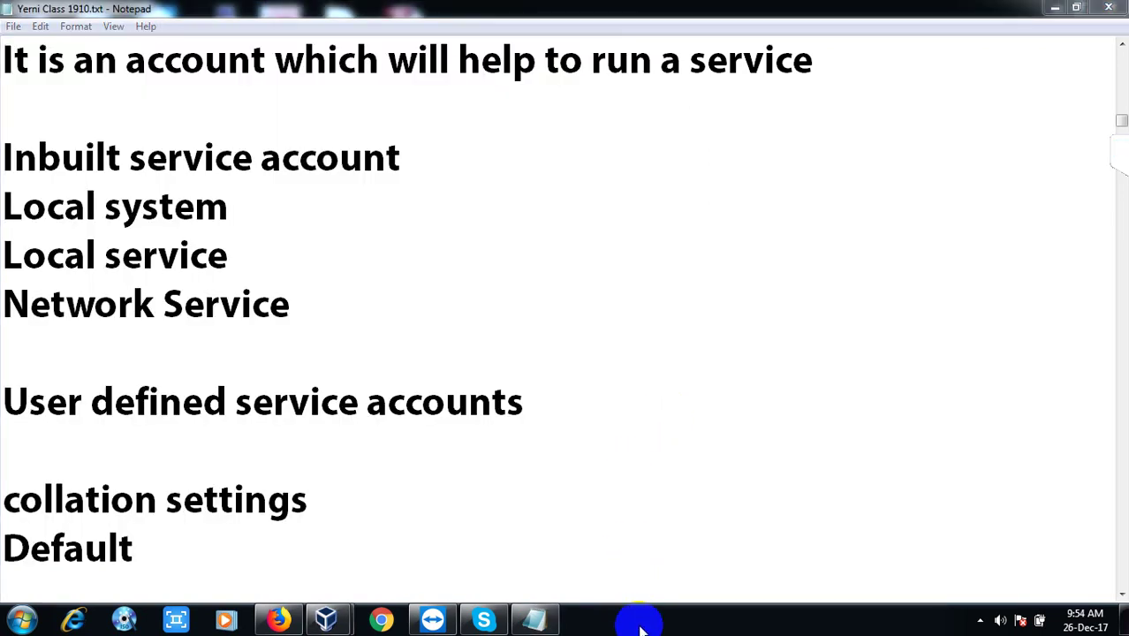
{"action": "key", "text": "super+r"}
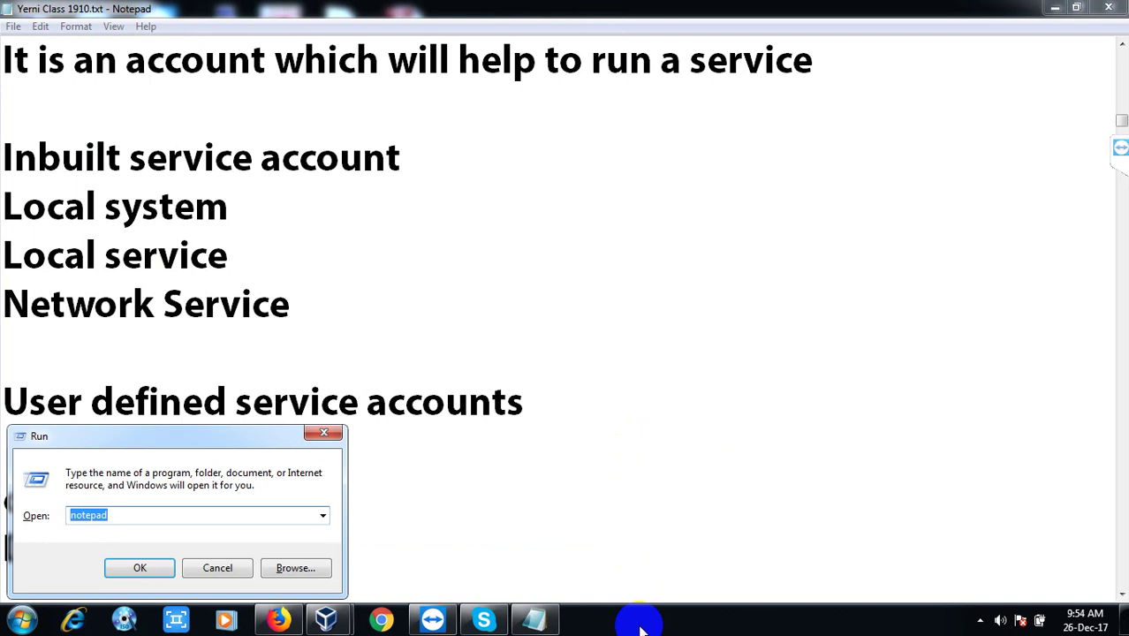
{"action": "type", "text": "mstsc"}
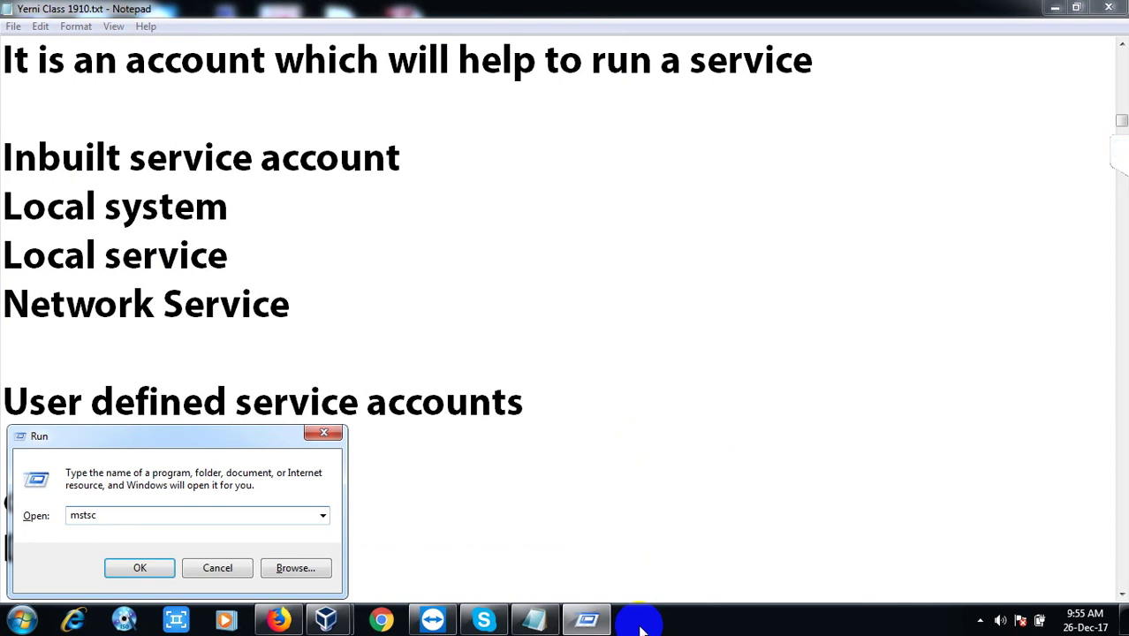
{"action": "key", "text": "Return"}
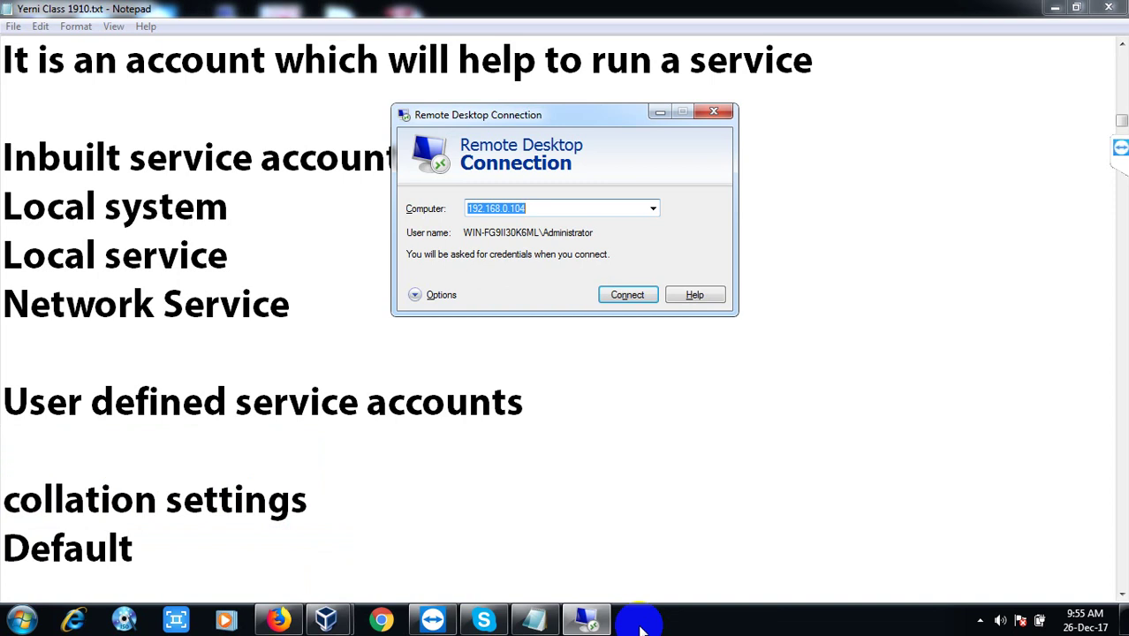
{"action": "left_click", "coordinate": [623, 300]}
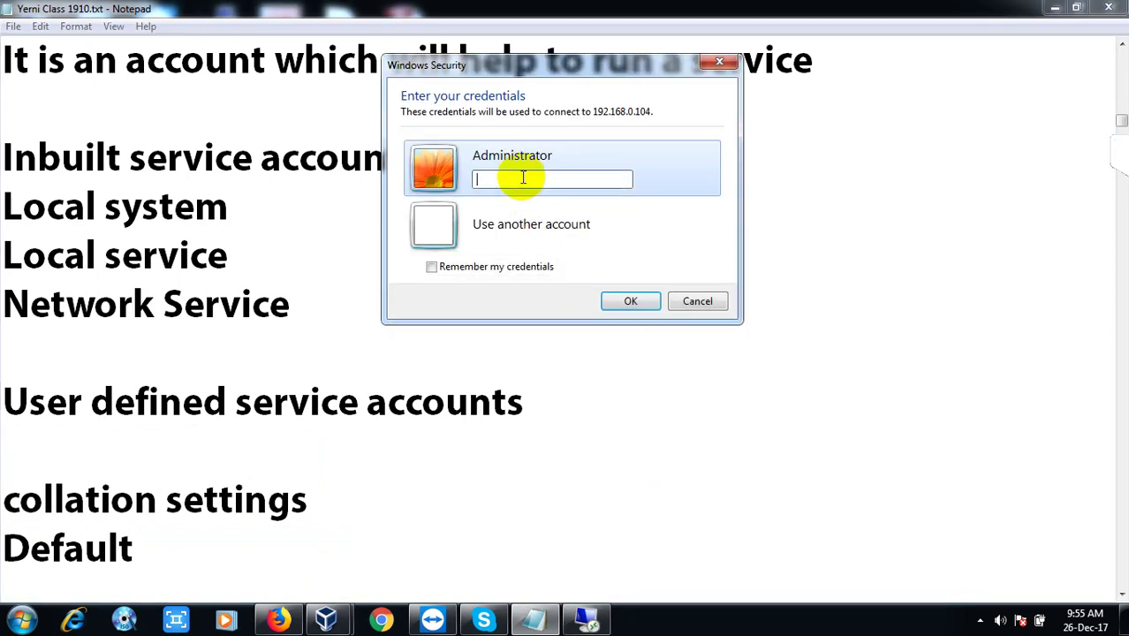
{"action": "type", "text": "••••••••"}
{"action": "key", "text": "Return"}
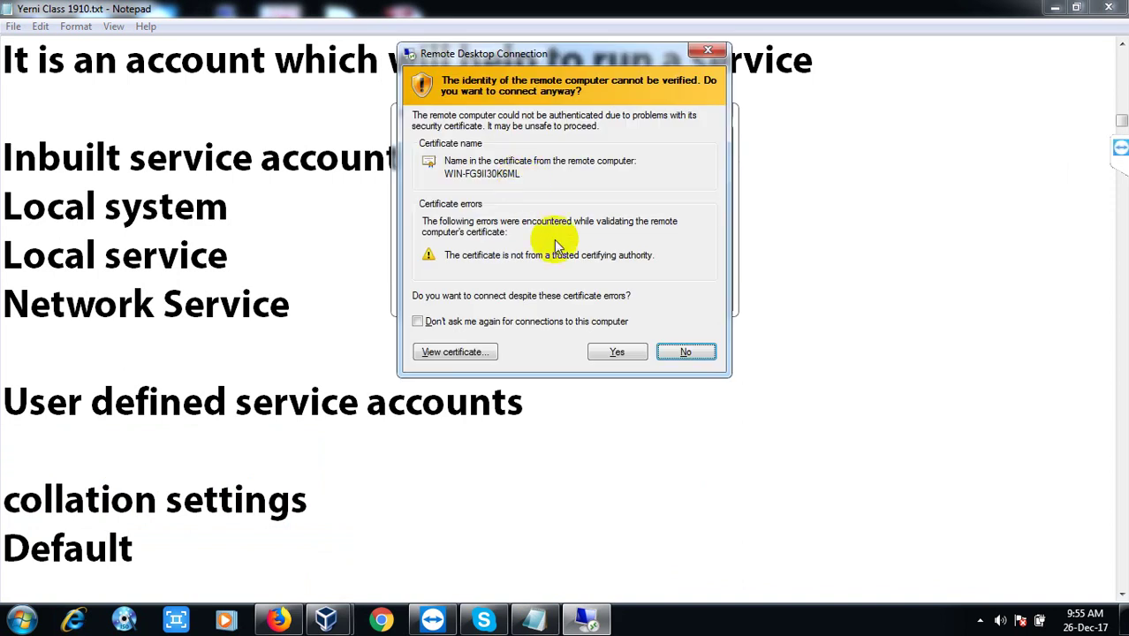
{"action": "left_click", "coordinate": [612, 352]}
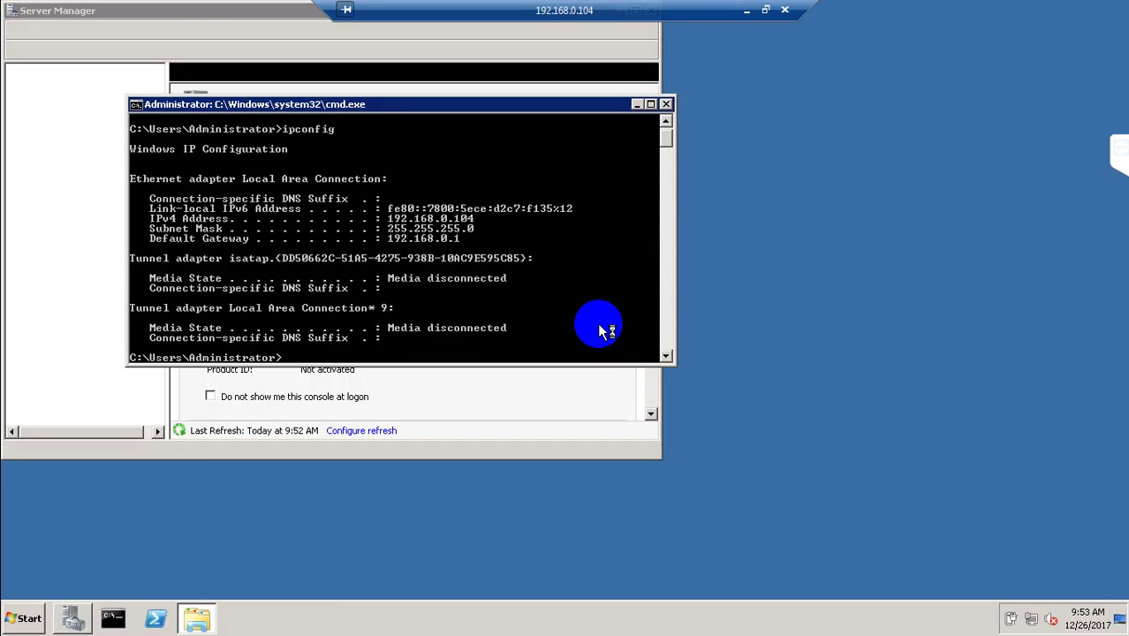
- Check the TeamViewer meeting panel, collapse it, and move Server Manager toward the screen centre
{"action": "left_click", "coordinate": [1119, 149]}
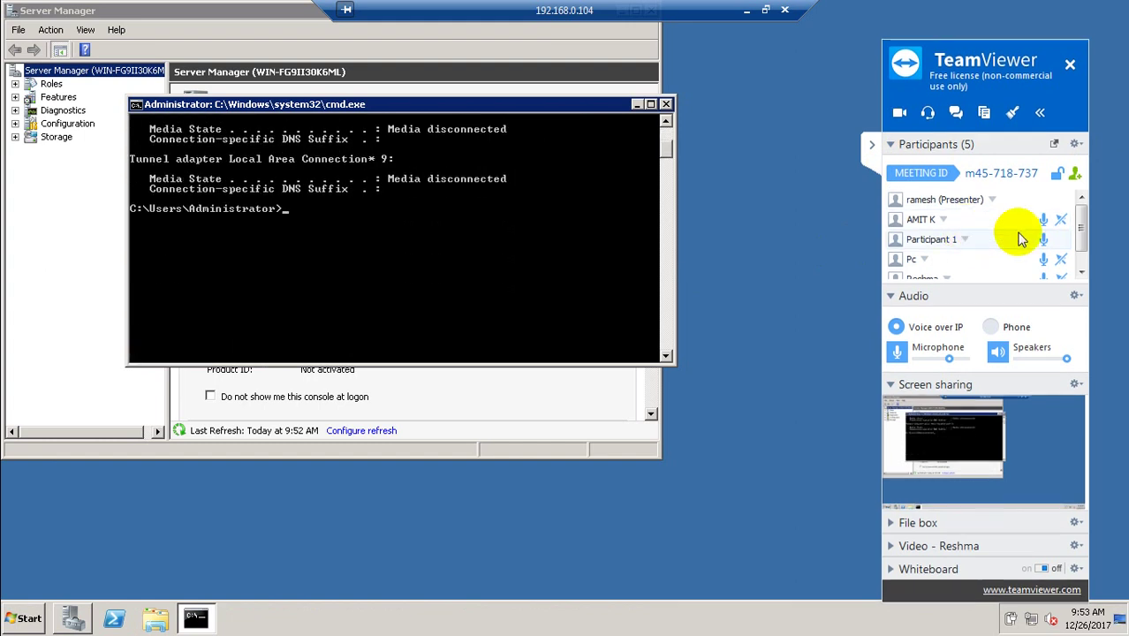
{"action": "left_click", "coordinate": [1076, 239]}
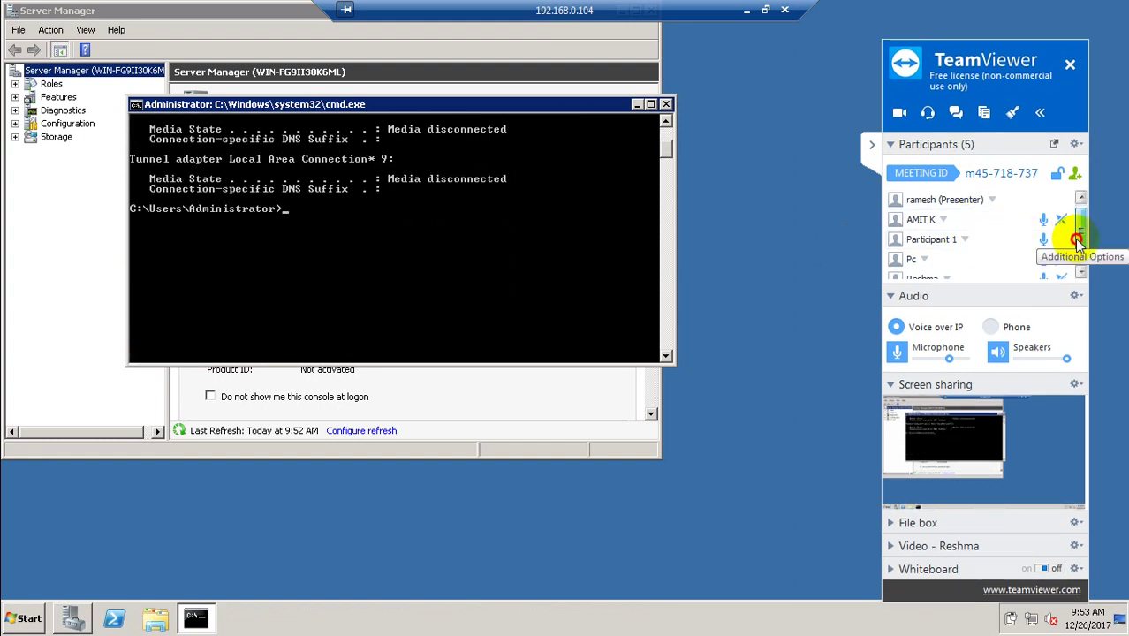
{"action": "scroll", "coordinate": [1076, 239], "scroll_direction": "down", "scroll_amount": 1}
{"action": "scroll", "coordinate": [1078, 235], "scroll_direction": "up", "scroll_amount": 1}
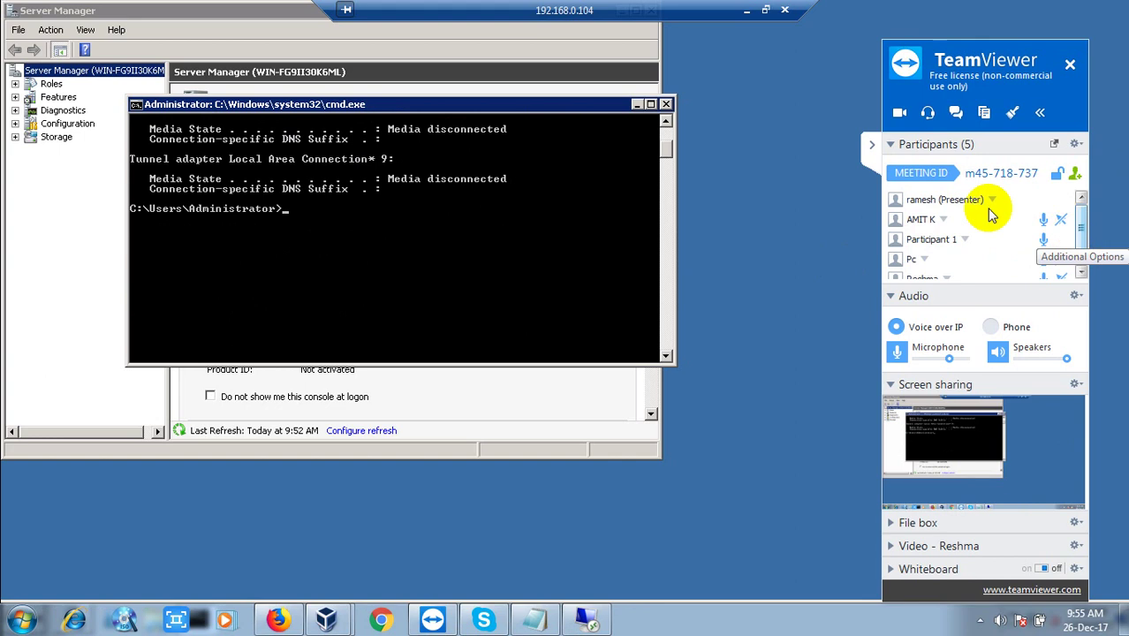
{"action": "left_click", "coordinate": [871, 148]}
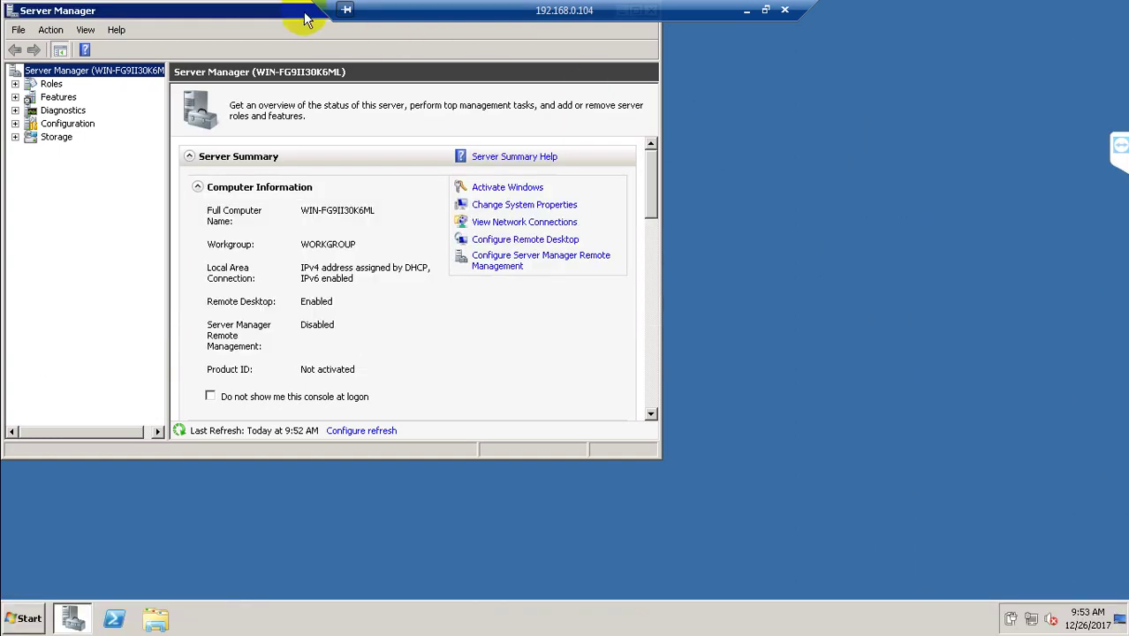
{"action": "left_click_drag", "start_coordinate": [302, 19], "coordinate": [368, 94]}
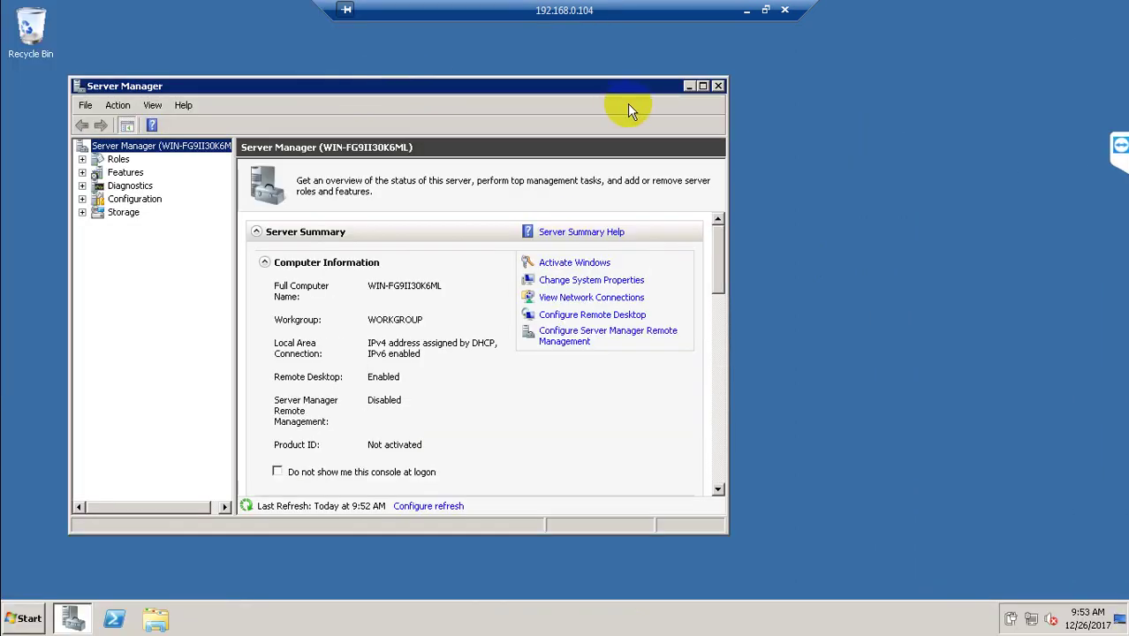
- Close Server Manager and launch services.msc on the remote server
{"action": "left_click", "coordinate": [717, 85]}
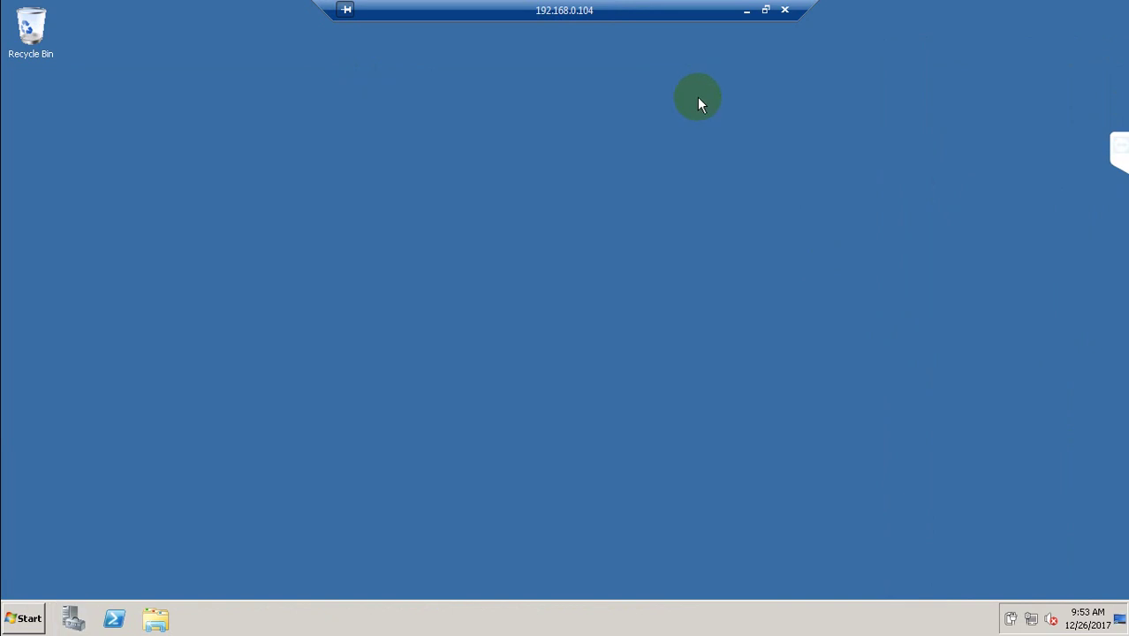
{"action": "key", "text": "super+r"}
{"action": "type", "text": "ser"}
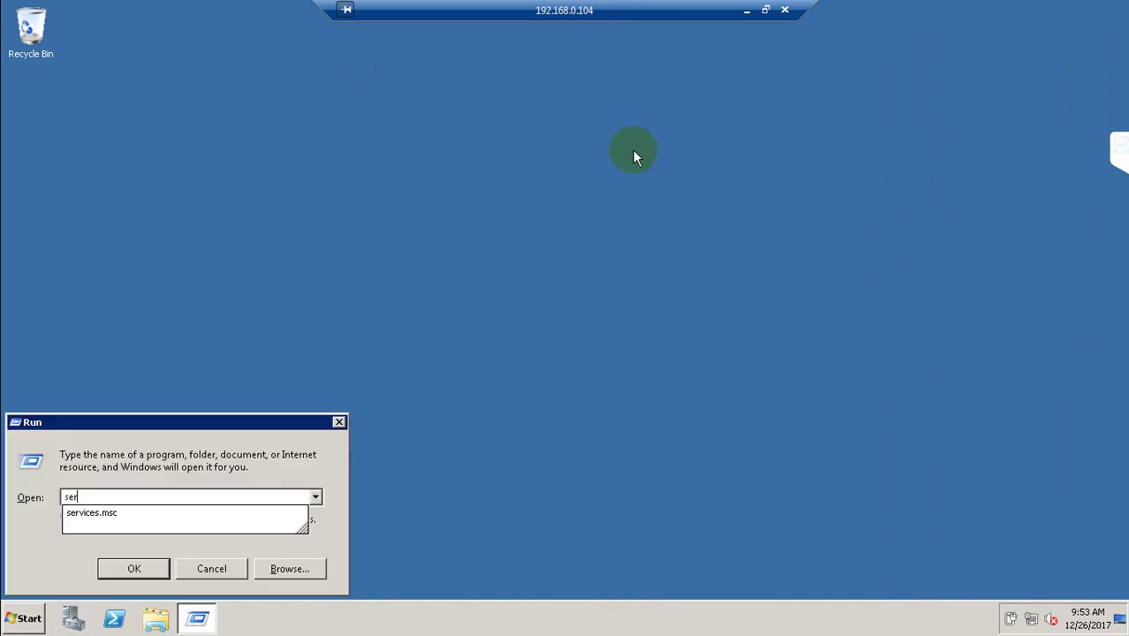
{"action": "key", "text": "Down"}
{"action": "key", "text": "Return"}
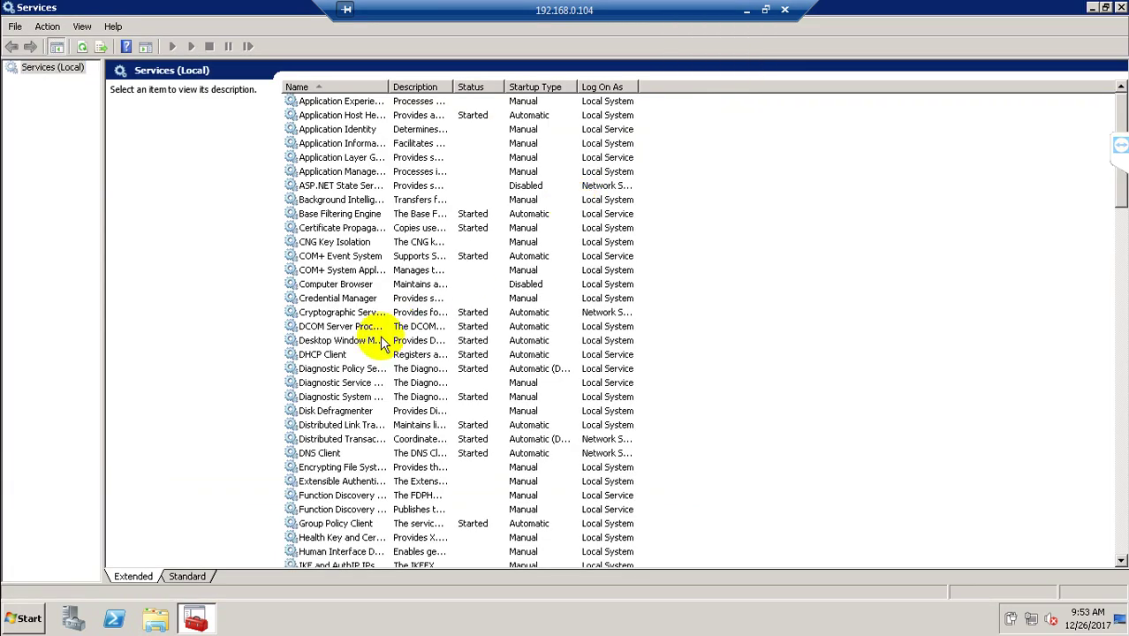
- Select SQL Server (MSSQLSERVER) and widen the Name column to show full service names
{"action": "left_click", "coordinate": [382, 342]}
{"action": "key", "text": "s"}
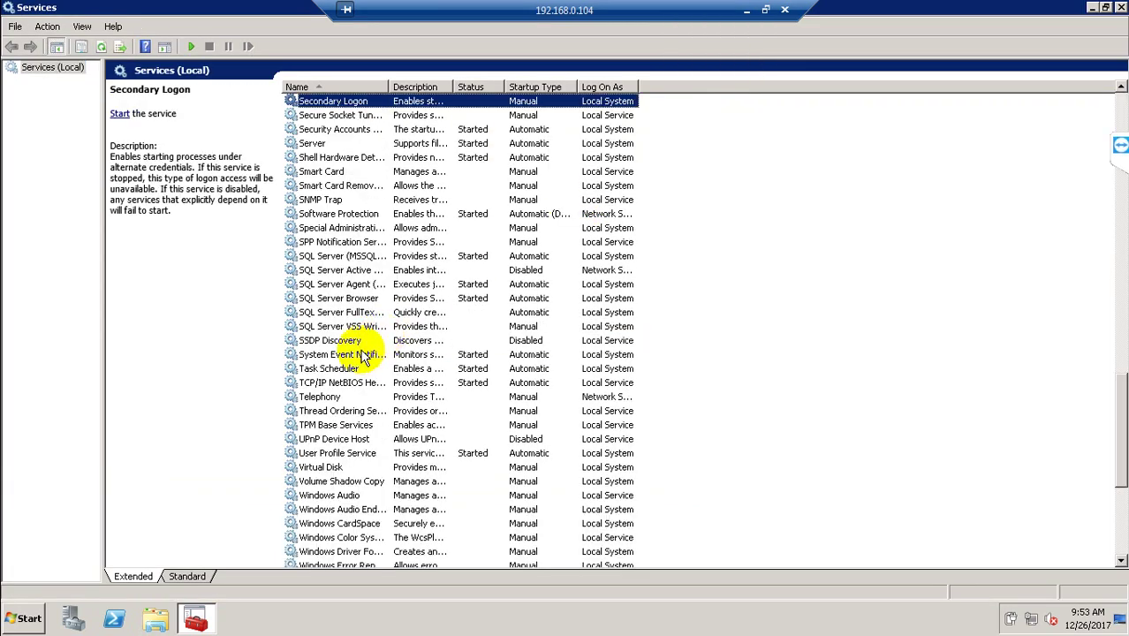
{"action": "left_click", "coordinate": [334, 256]}
{"action": "left_click_drag", "start_coordinate": [389, 87], "coordinate": [489, 87]}
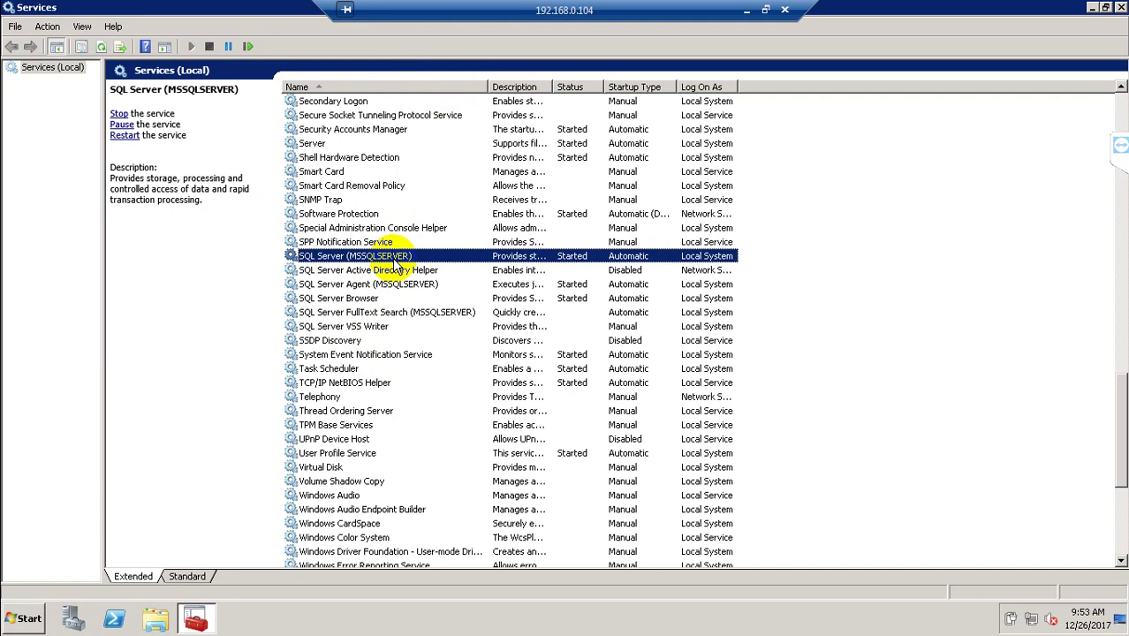
- Minimize the remote session and start a new maximized Notepad document locally
{"action": "left_click", "coordinate": [747, 9]}
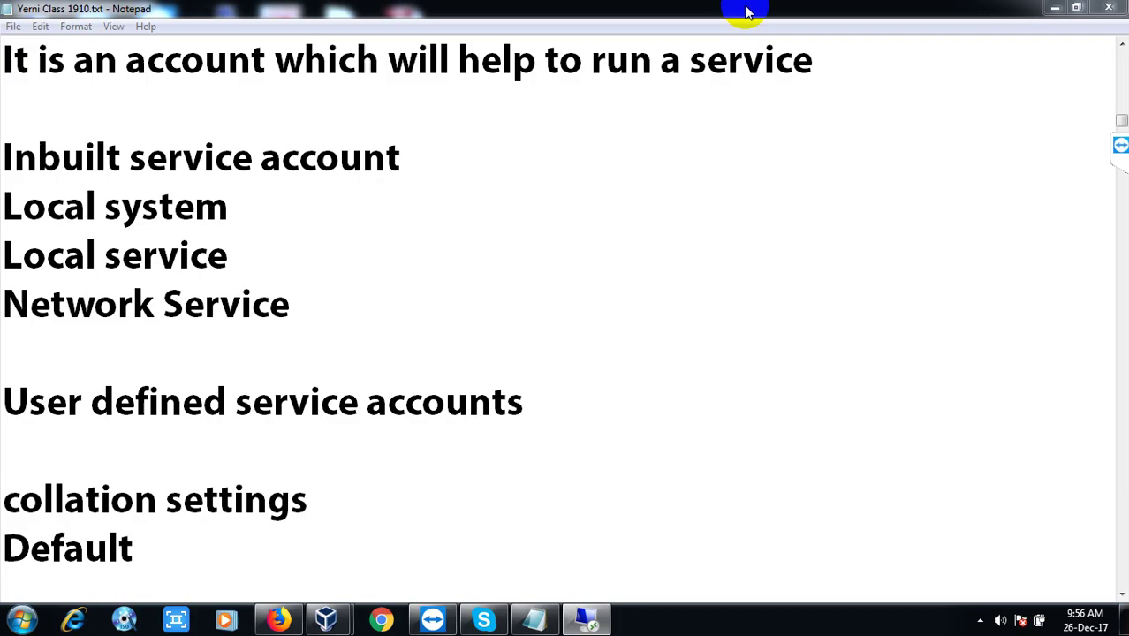
{"action": "key", "text": "super+r"}
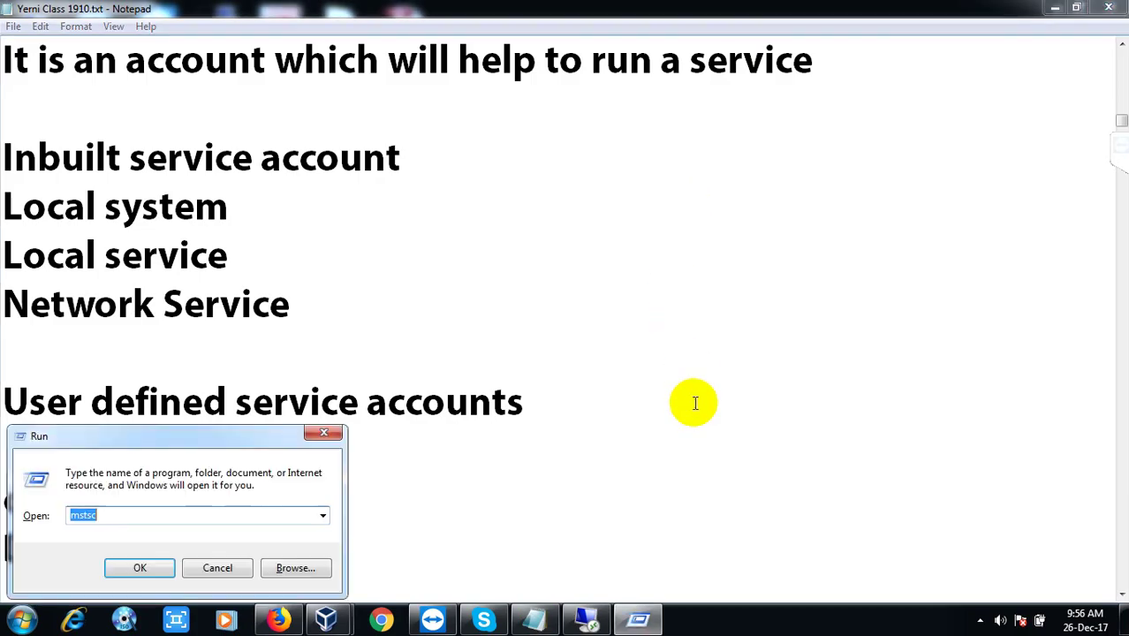
{"action": "type", "text": "notepad"}
{"action": "key", "text": "Return"}
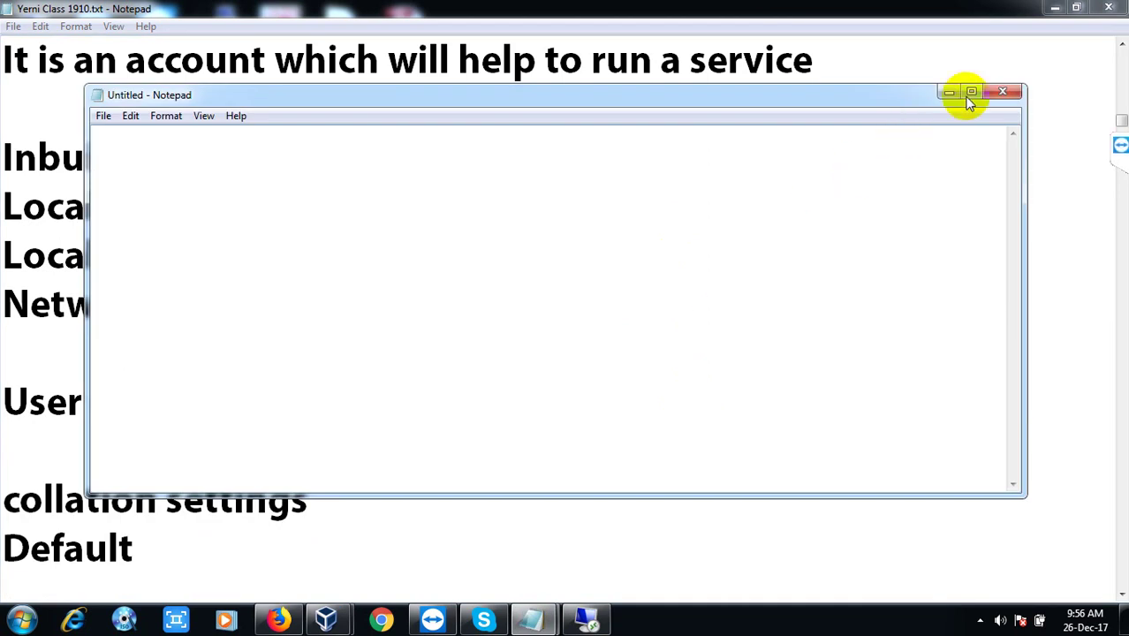
{"action": "left_click", "coordinate": [969, 93]}
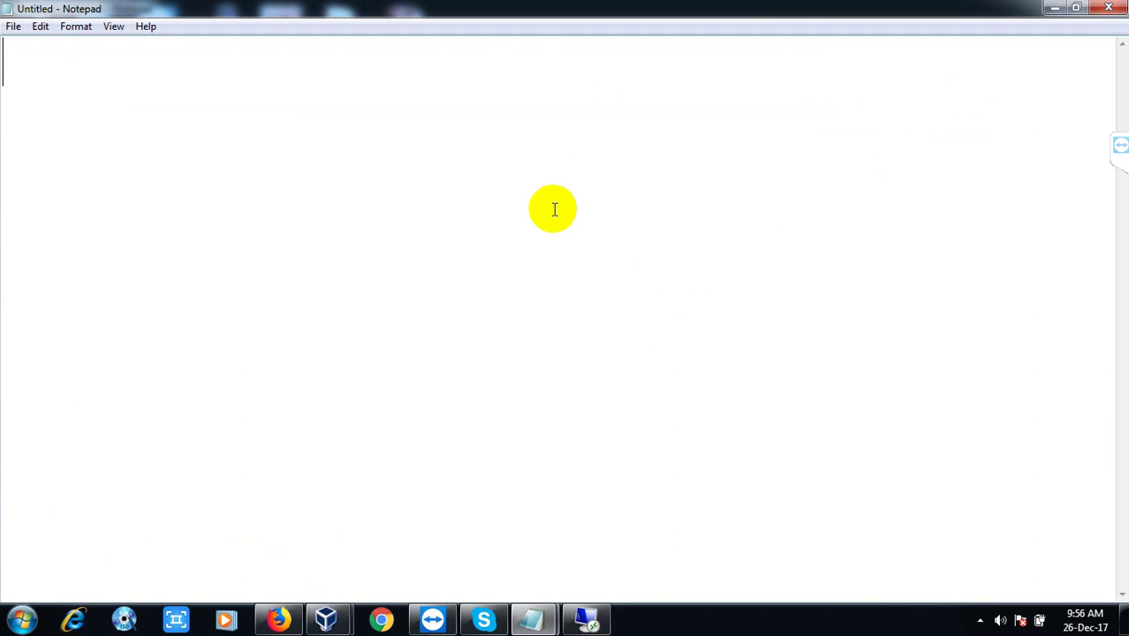
- Type the default-instance server name and MSSQLSERVER service sentences, then highlight MSSQLSERVER
{"action": "type", "text": "Defa"}
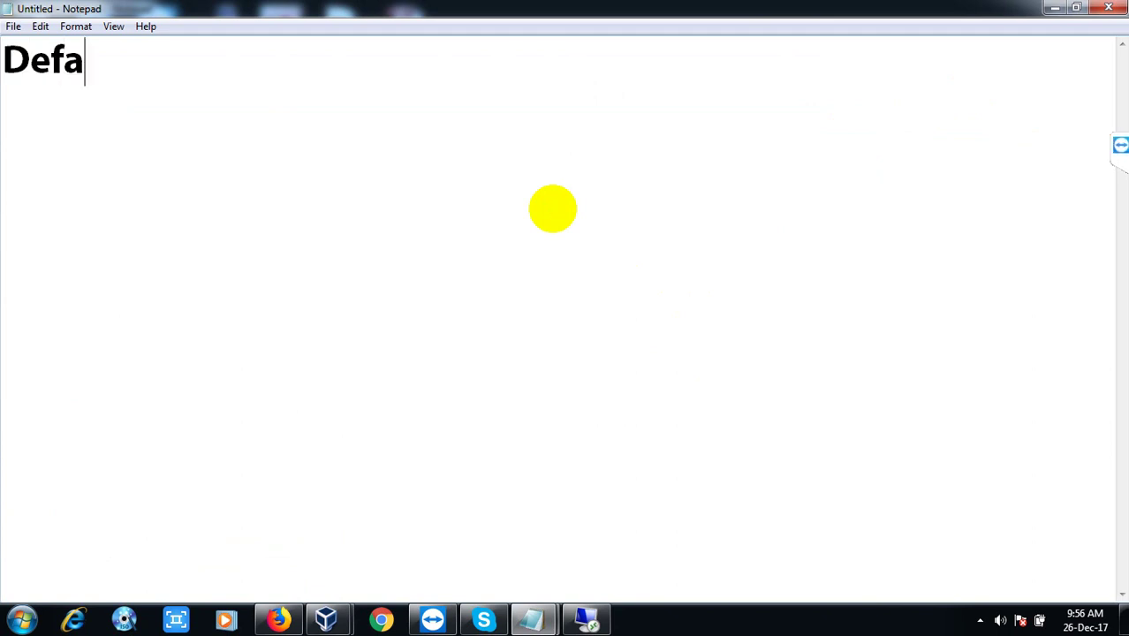
{"action": "type", "text": "ult instanc"}
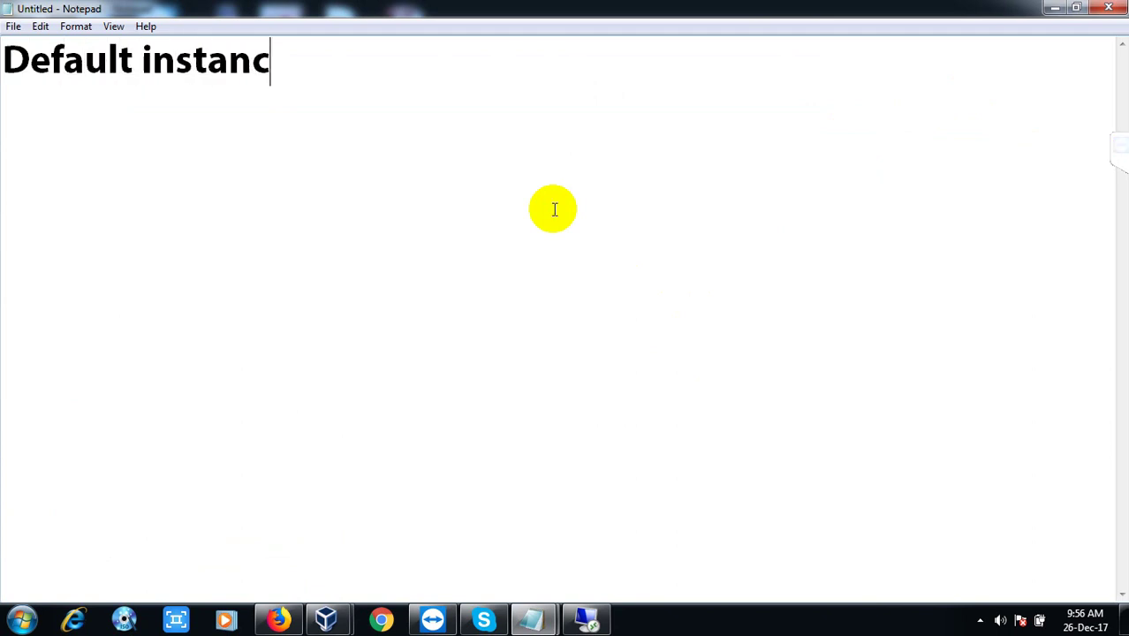
{"action": "type", "text": "e will take the "}
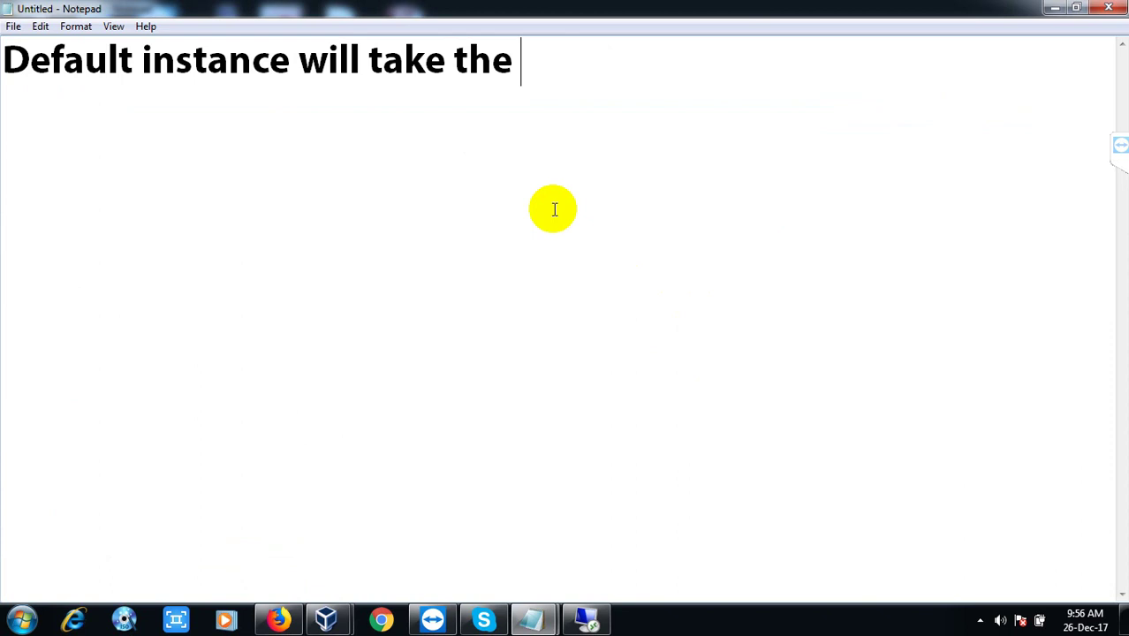
{"action": "type", "text": "compu"}
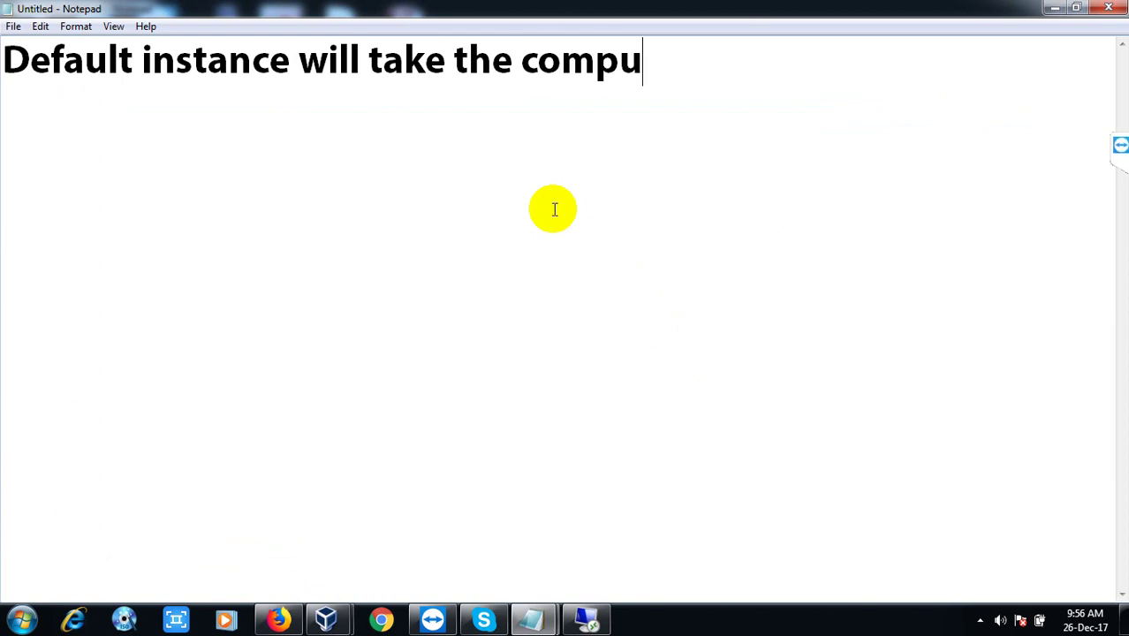
{"action": "type", "text": "ter name a"}
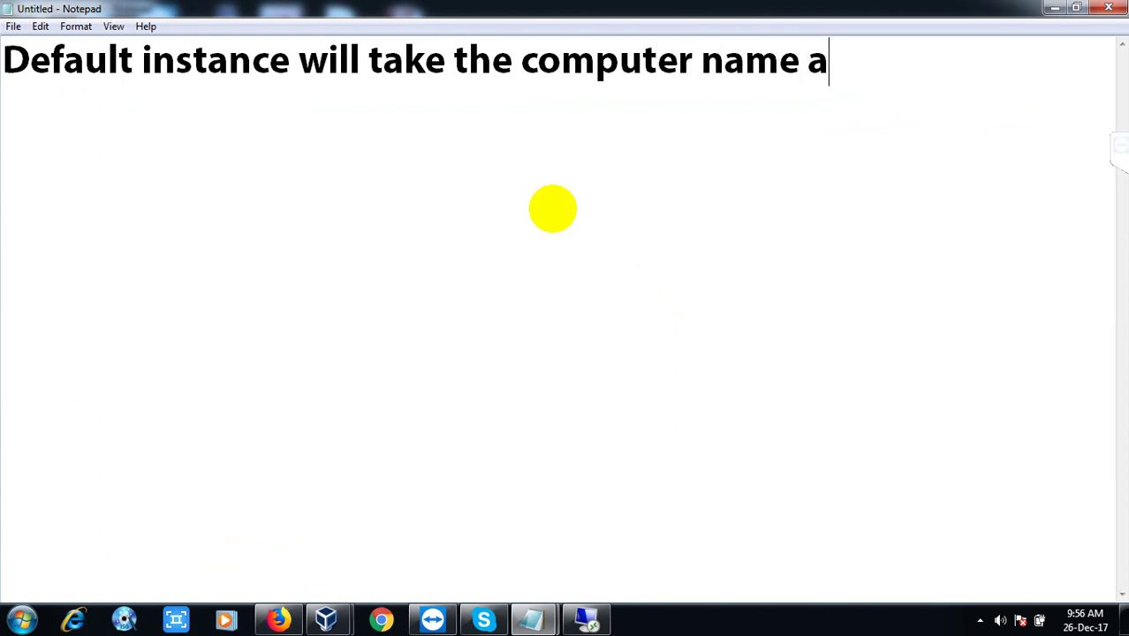
{"action": "type", "text": "s its server "}
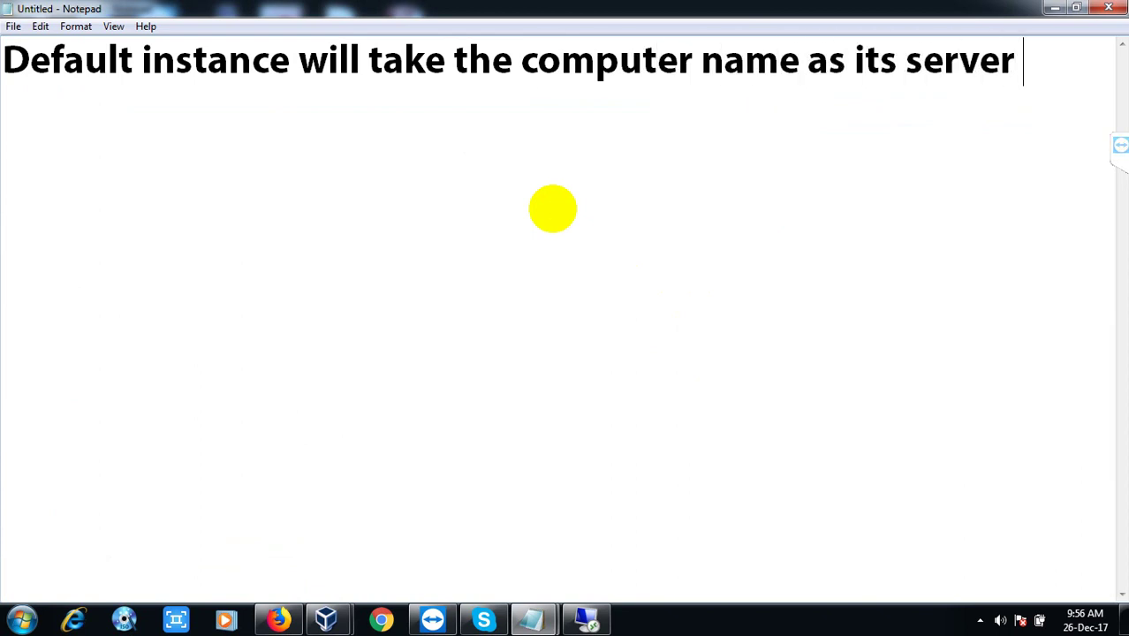
{"action": "type", "text": "name"}
{"action": "key", "text": "Return"}
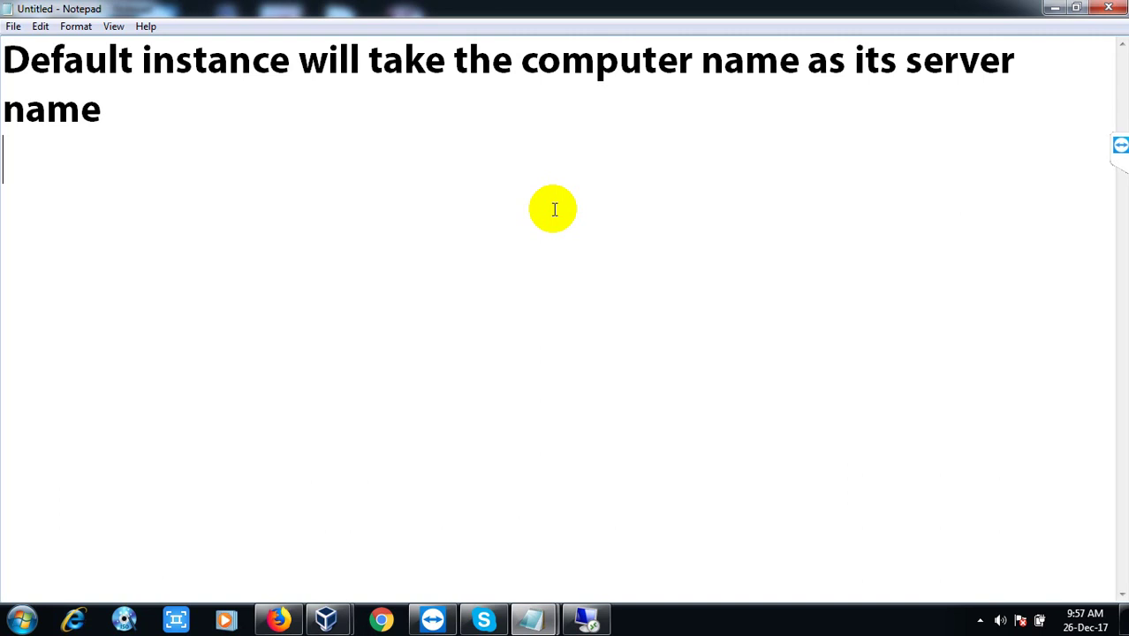
{"action": "type", "text": "t"}
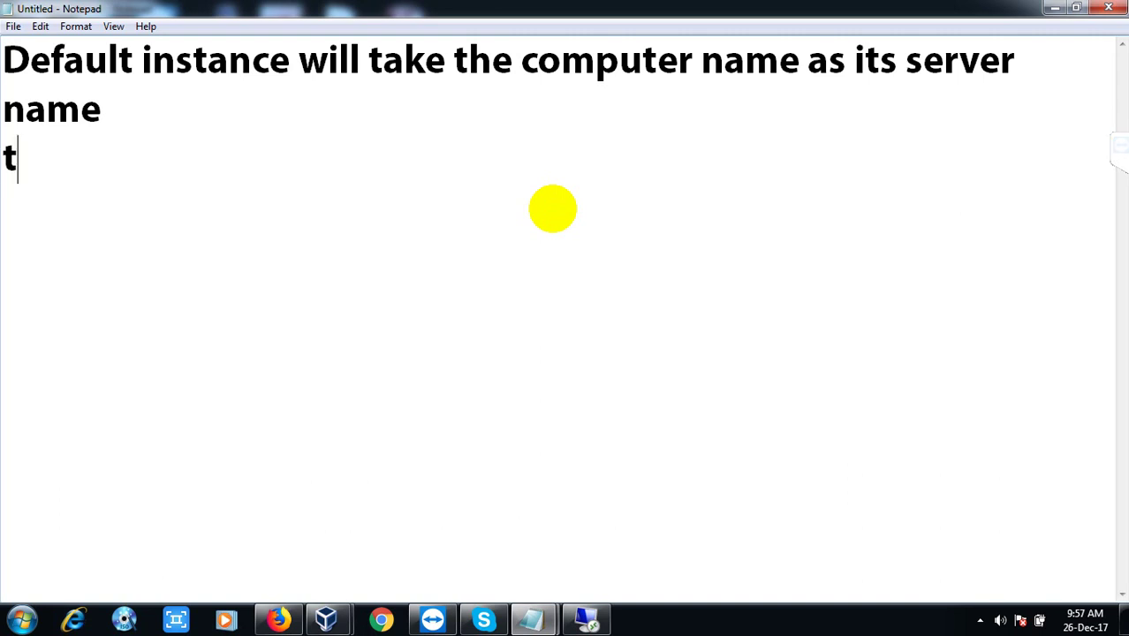
{"action": "type", "text": "he servi"}
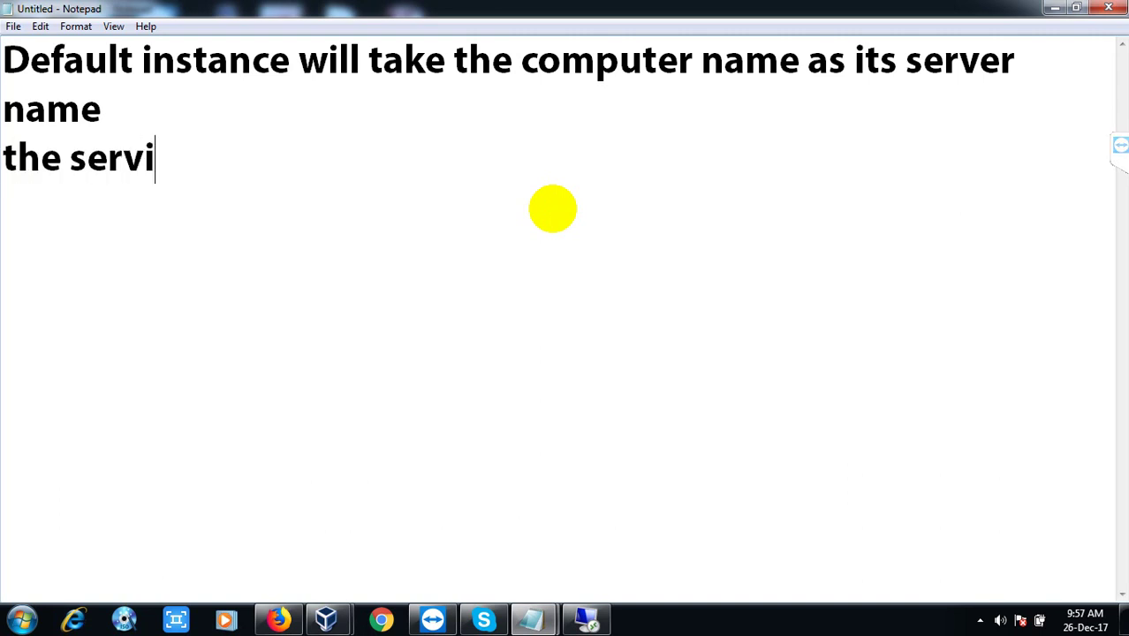
{"action": "type", "text": "ces will b e"}
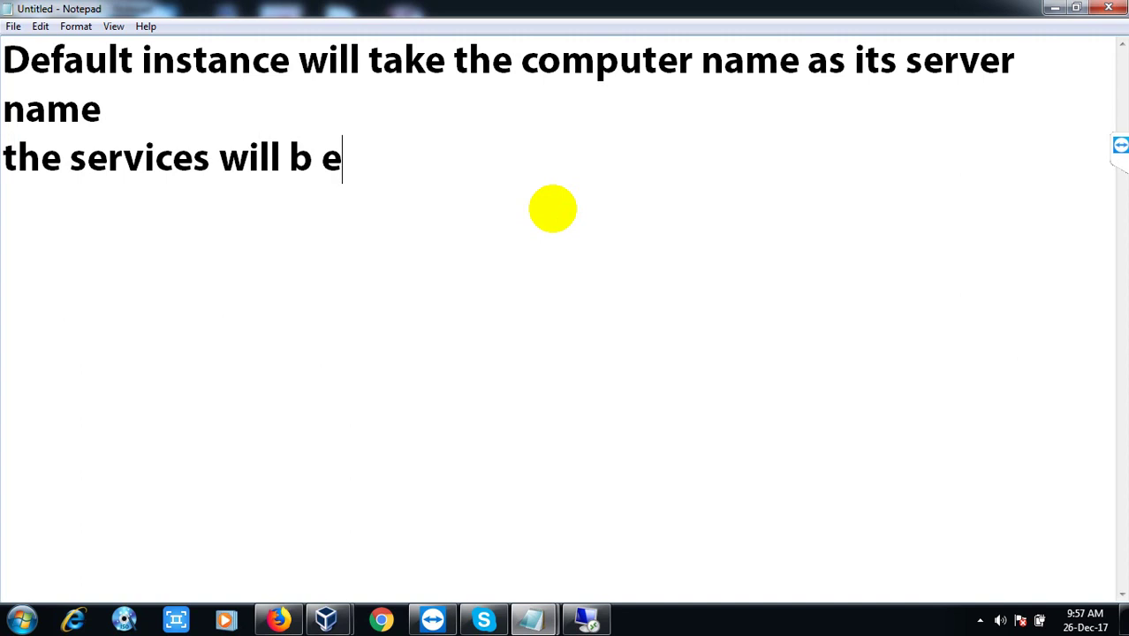
{"action": "key", "text": "BackSpace"}
{"action": "key", "text": "BackSpace"}
{"action": "type", "text": "e names"}
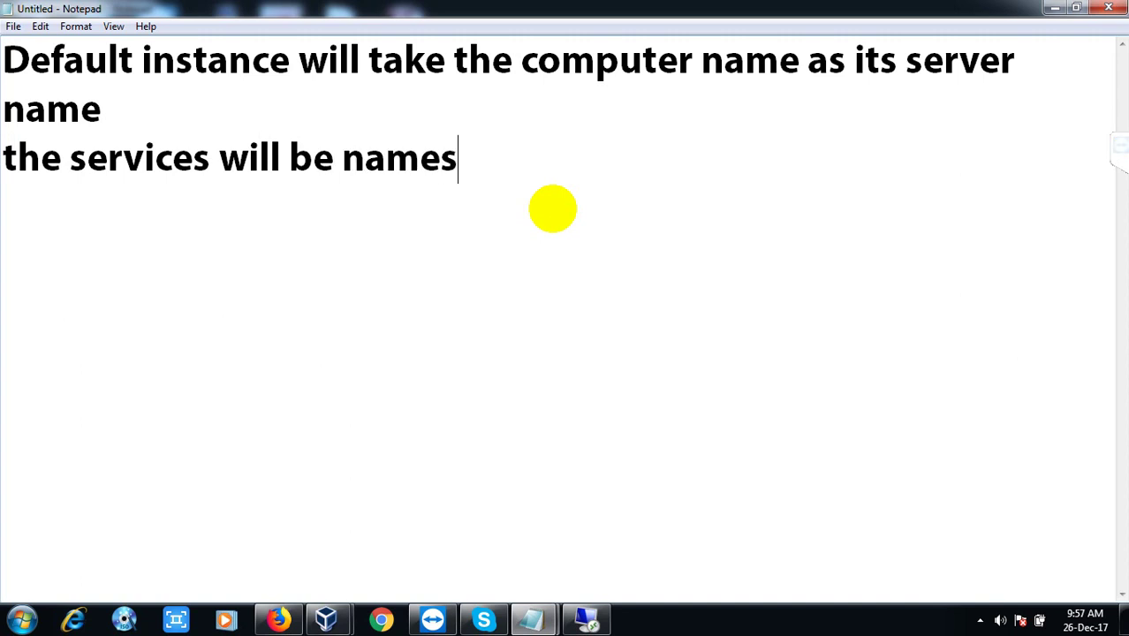
{"action": "key", "text": "BackSpace"}
{"action": "type", "text": "d as"}
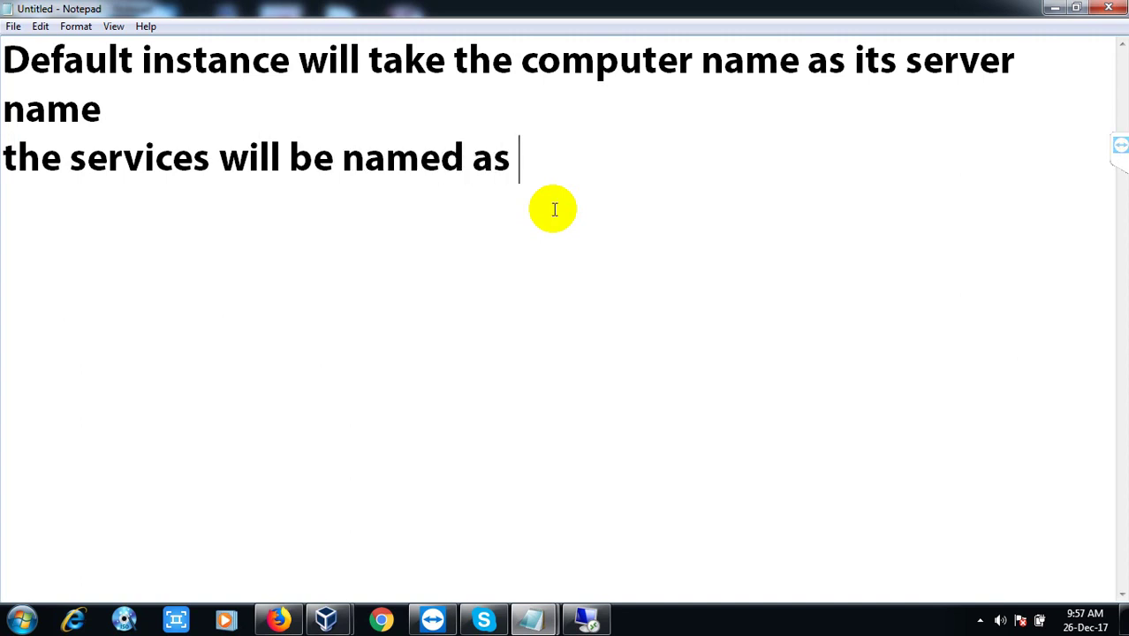
{"action": "type", "text": " MSSQL"}
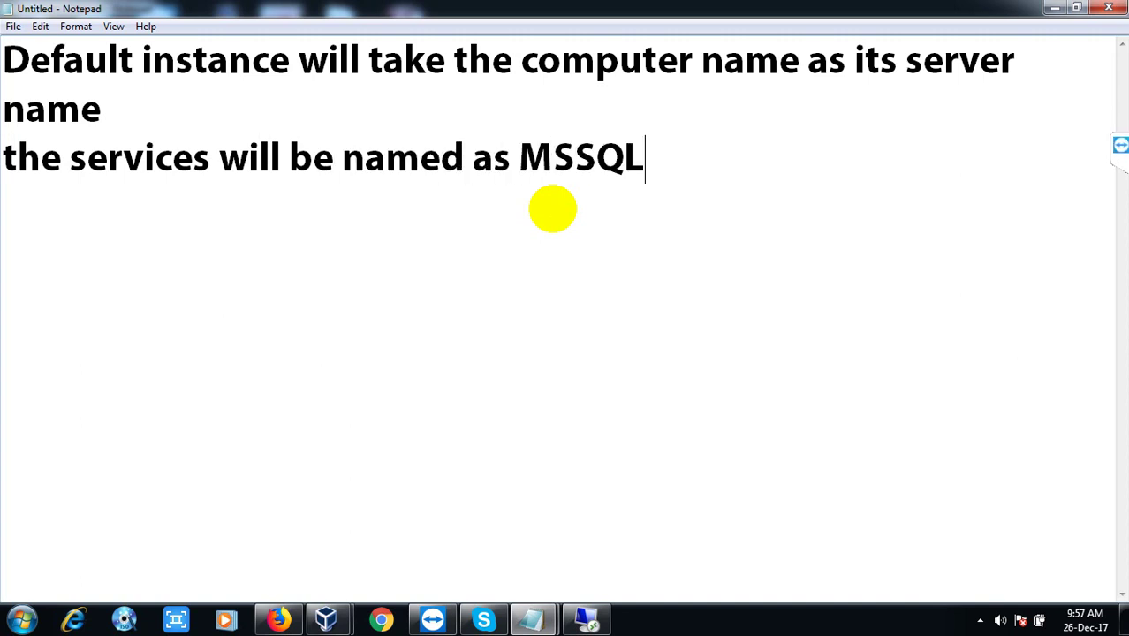
{"action": "type", "text": "SERVER"}
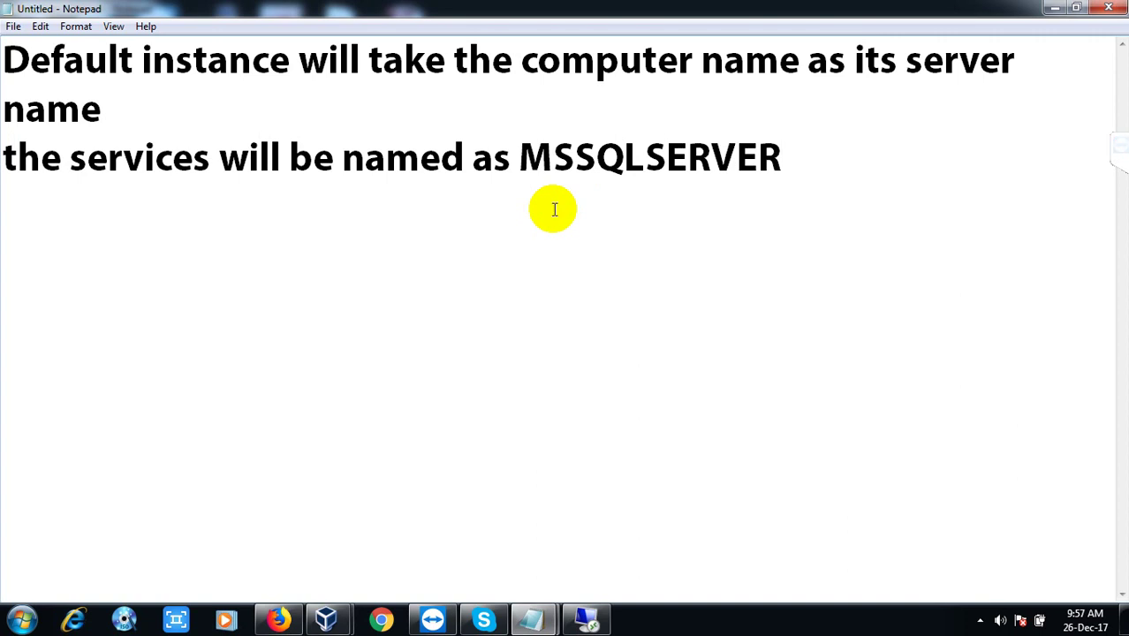
{"action": "left_click_drag", "start_coordinate": [523, 157], "coordinate": [777, 163]}
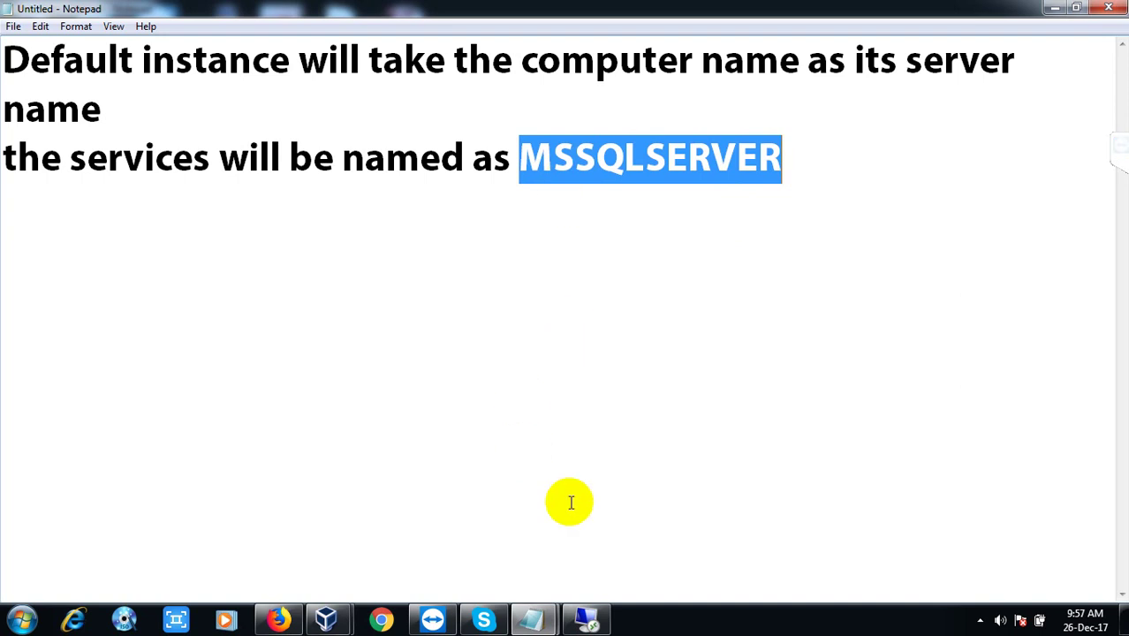
- Bring the Remote Desktop session back to the Services list showing SQL Server (MSSQLSERVER)
{"action": "left_click", "coordinate": [587, 620]}
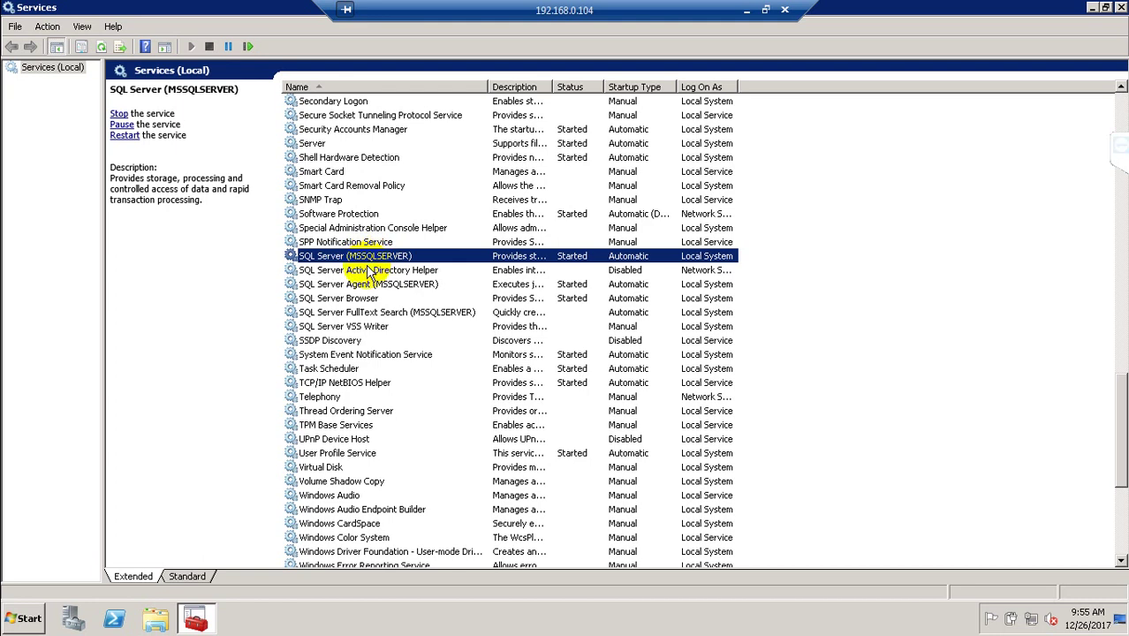
- Select SQL Server Active Directory Helper, then SQL Server (MSSQLSERVER), and minimize the remote session
{"action": "left_click", "coordinate": [369, 266]}
{"action": "left_click", "coordinate": [368, 258]}
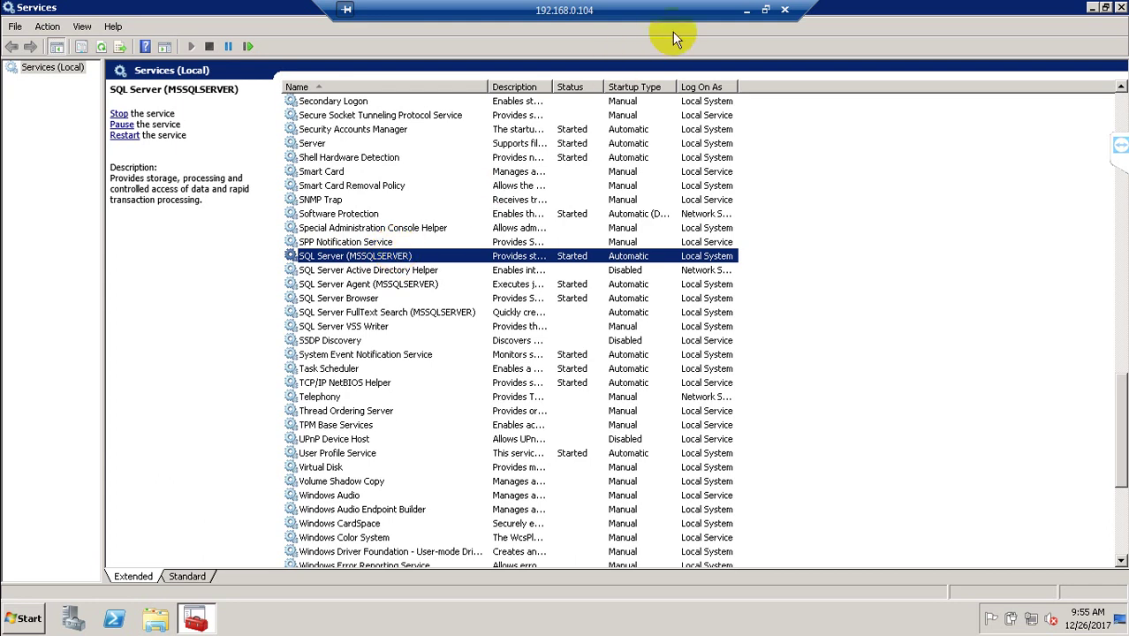
{"action": "left_click", "coordinate": [746, 12]}
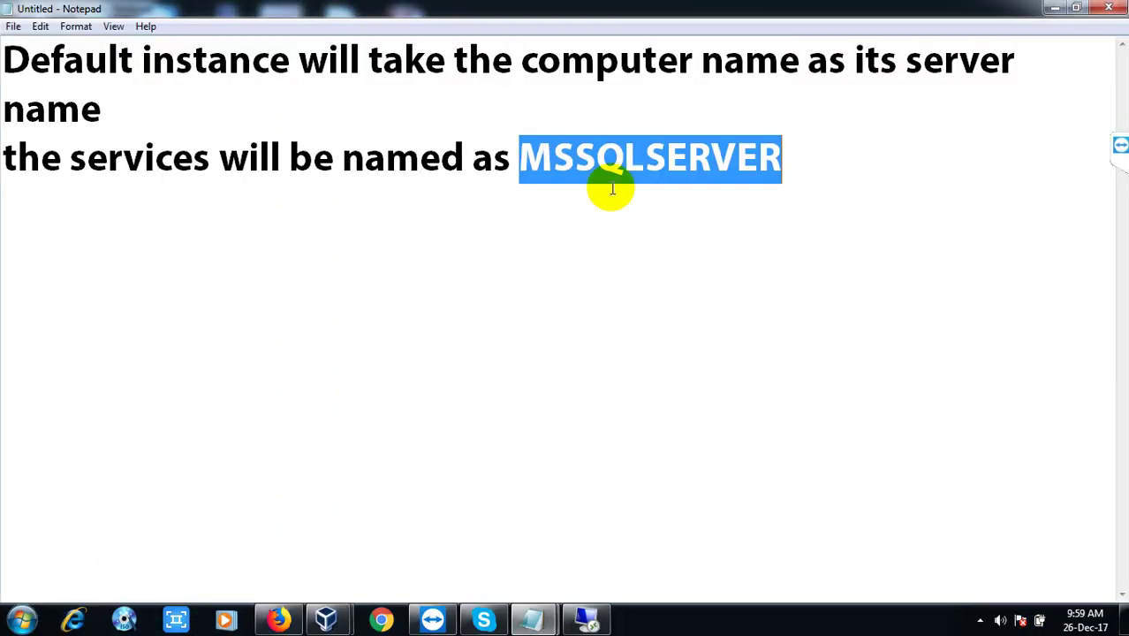
- Write 'I have 3 instances in my server', '1 default instance' and '2 named instances' on separate lines
{"action": "left_click", "coordinate": [838, 205]}
{"action": "key", "text": "Return"}
{"action": "key", "text": "Return"}
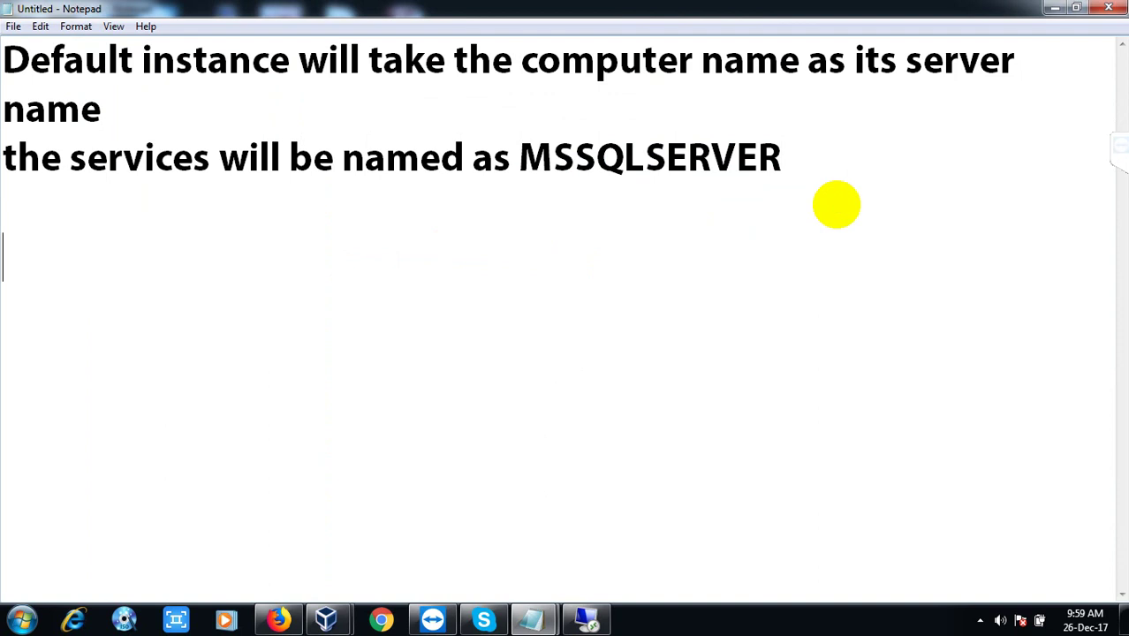
{"action": "type", "text": "I have "}
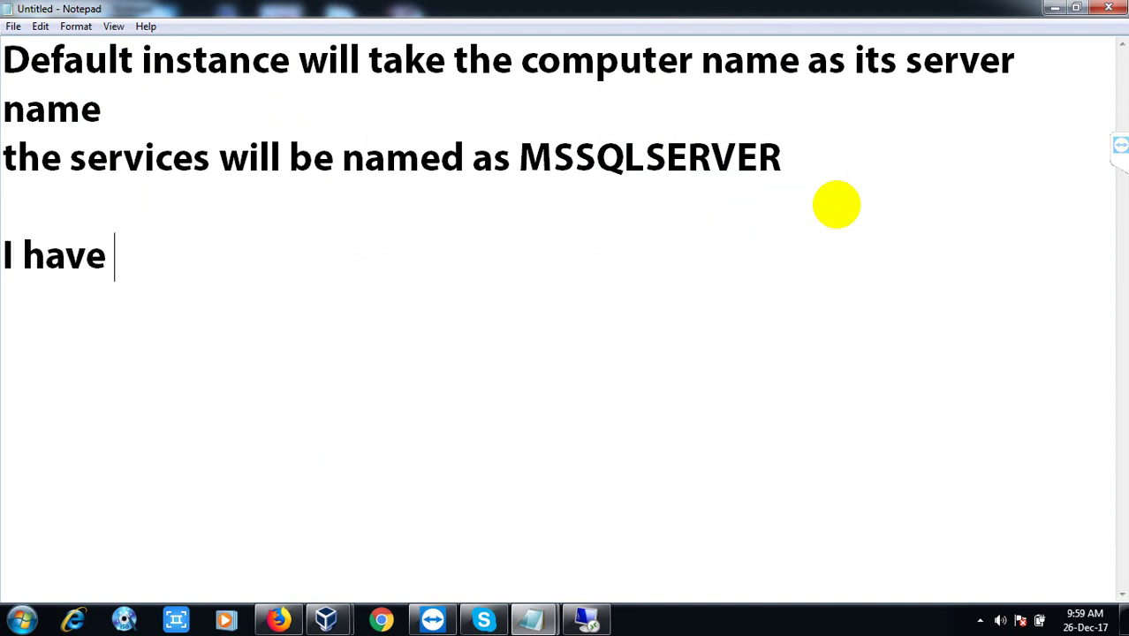
{"action": "type", "text": "3 insta"}
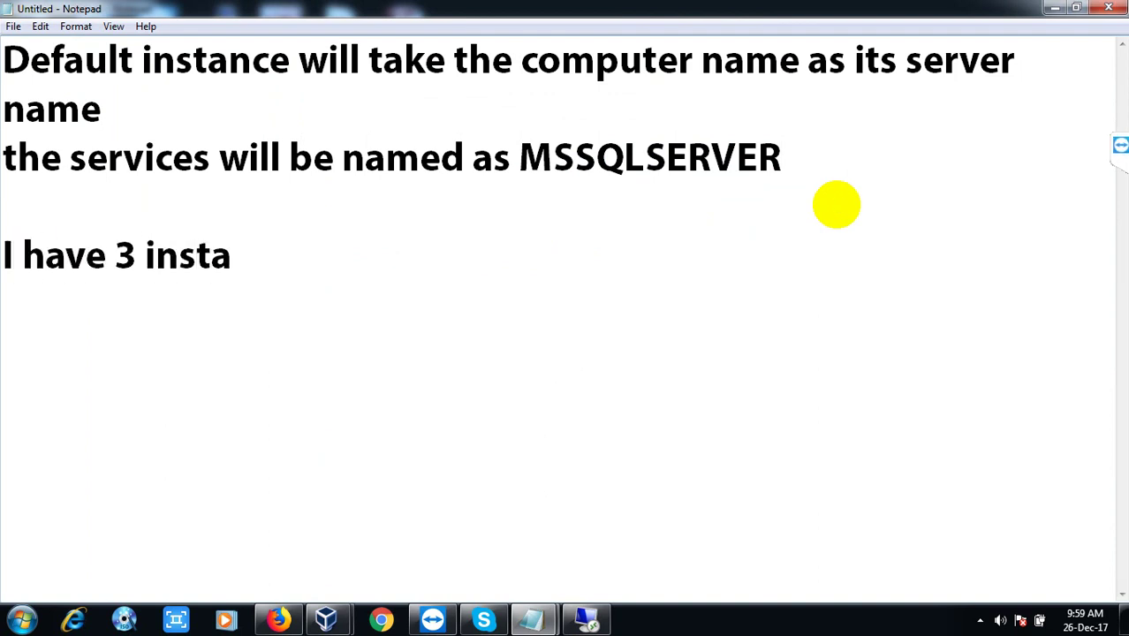
{"action": "type", "text": "nces in my server"}
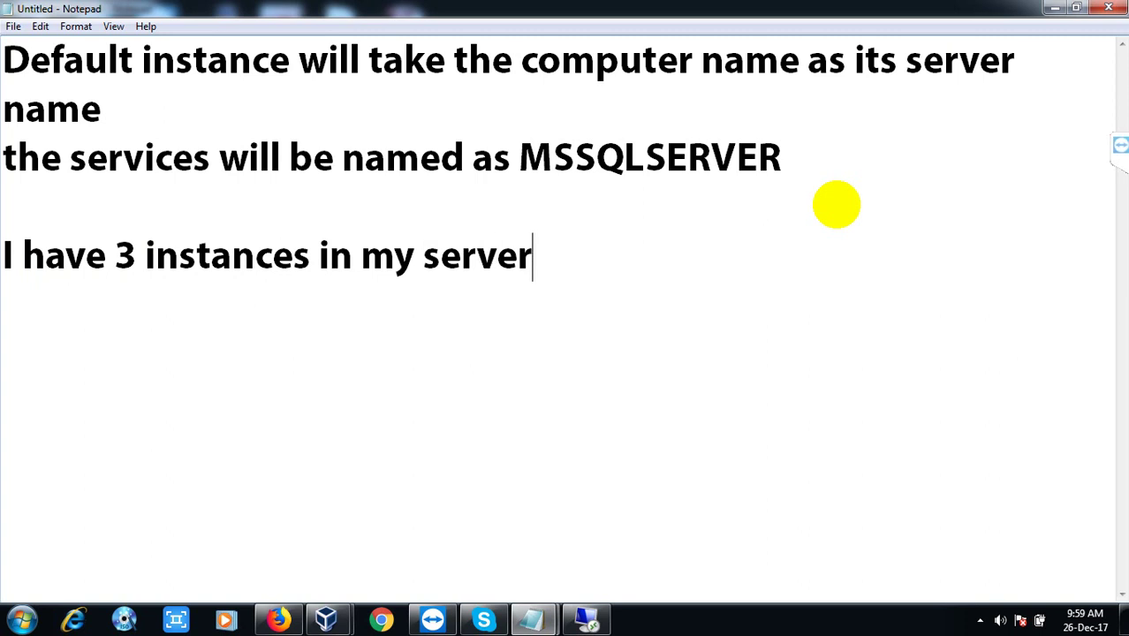
{"action": "key", "text": "Return"}
{"action": "type", "text": "1 defa"}
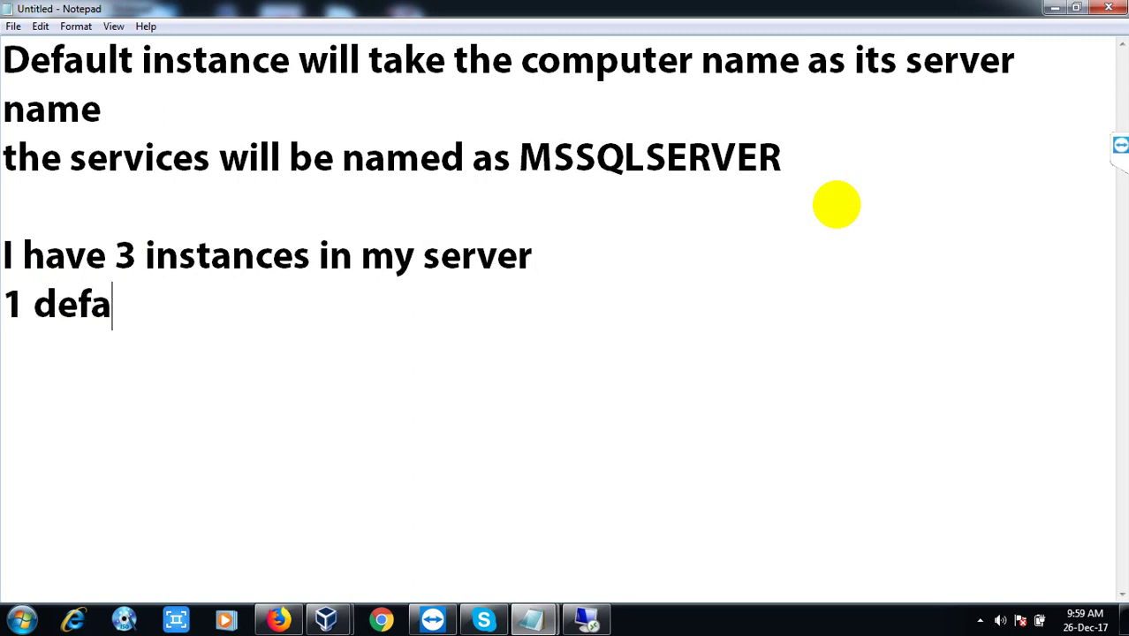
{"action": "type", "text": "ult instance"}
{"action": "key", "text": "Return"}
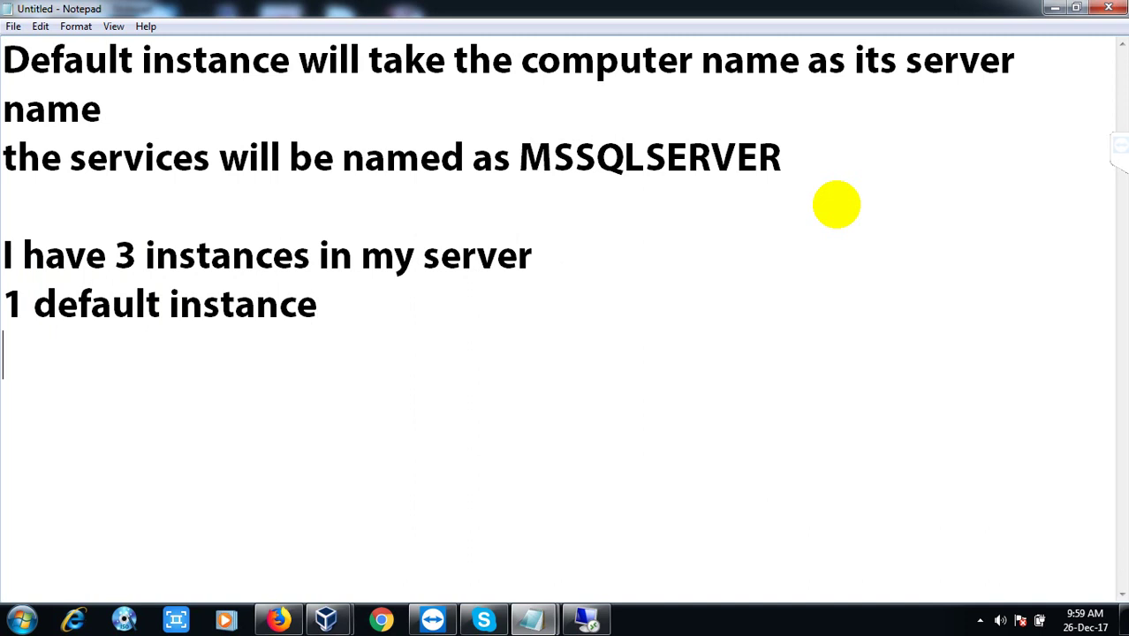
{"action": "type", "text": "2  nam"}
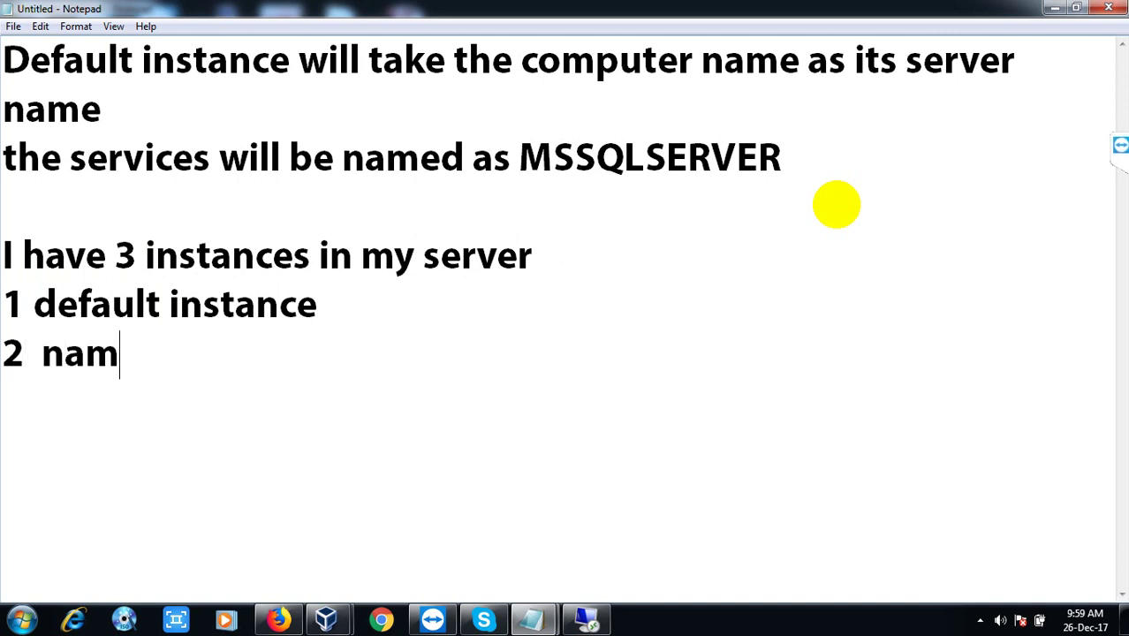
{"action": "type", "text": "ed instances"}
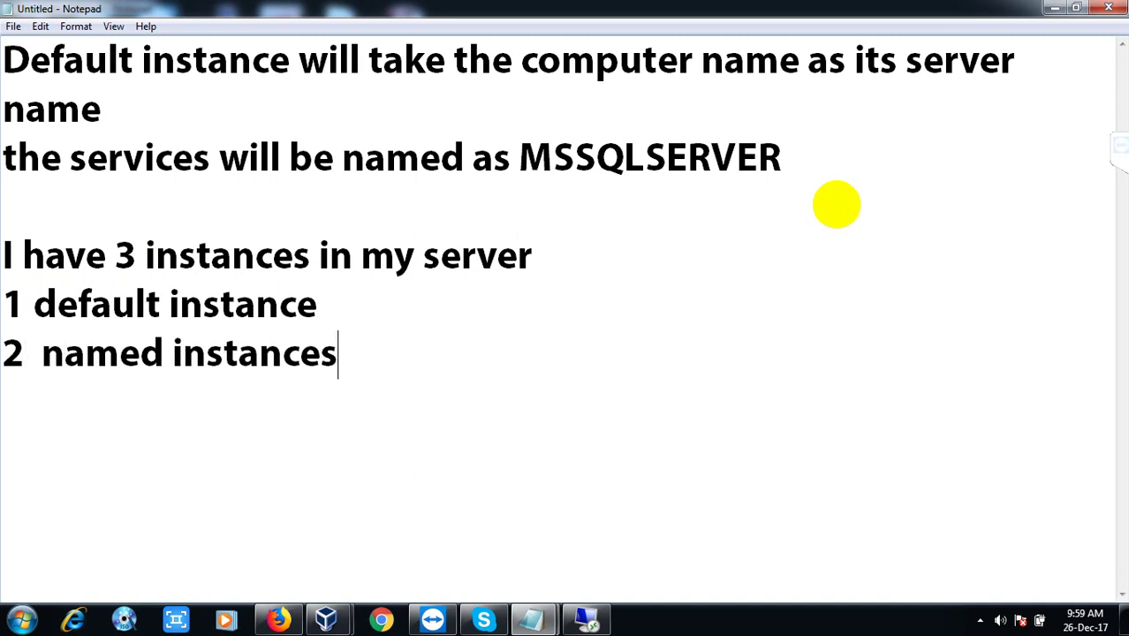
{"action": "key", "text": "Return"}
- List the lines abc, xyz, abc\xyz and abc--ssms below, correcting the typos
{"action": "type", "text": "abc"}
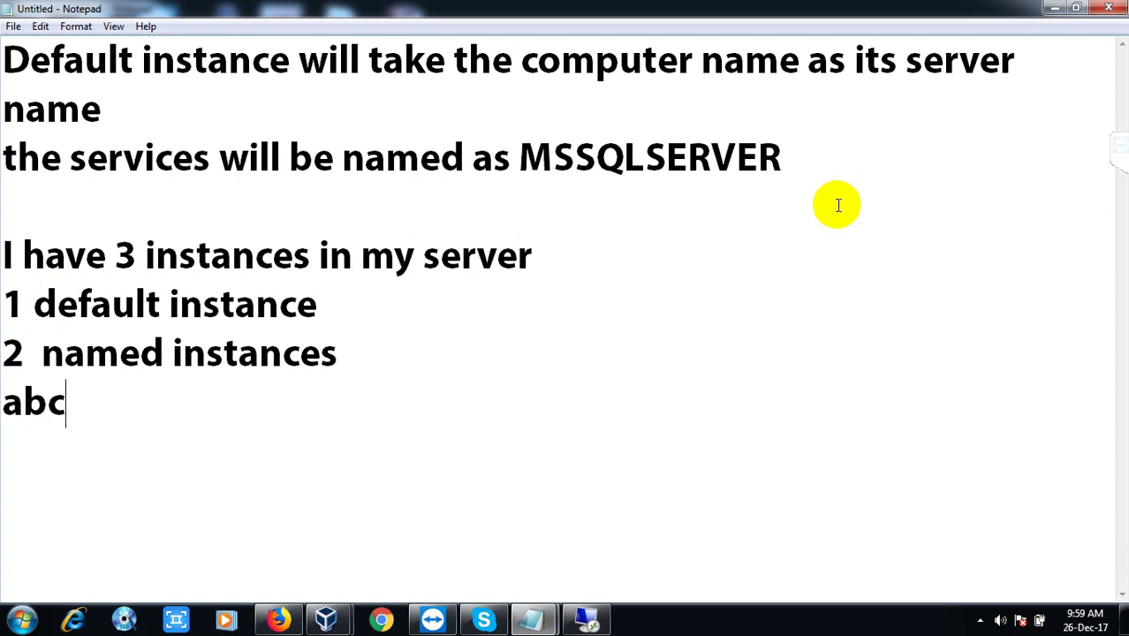
{"action": "key", "text": "Return"}
{"action": "type", "text": "zy"}
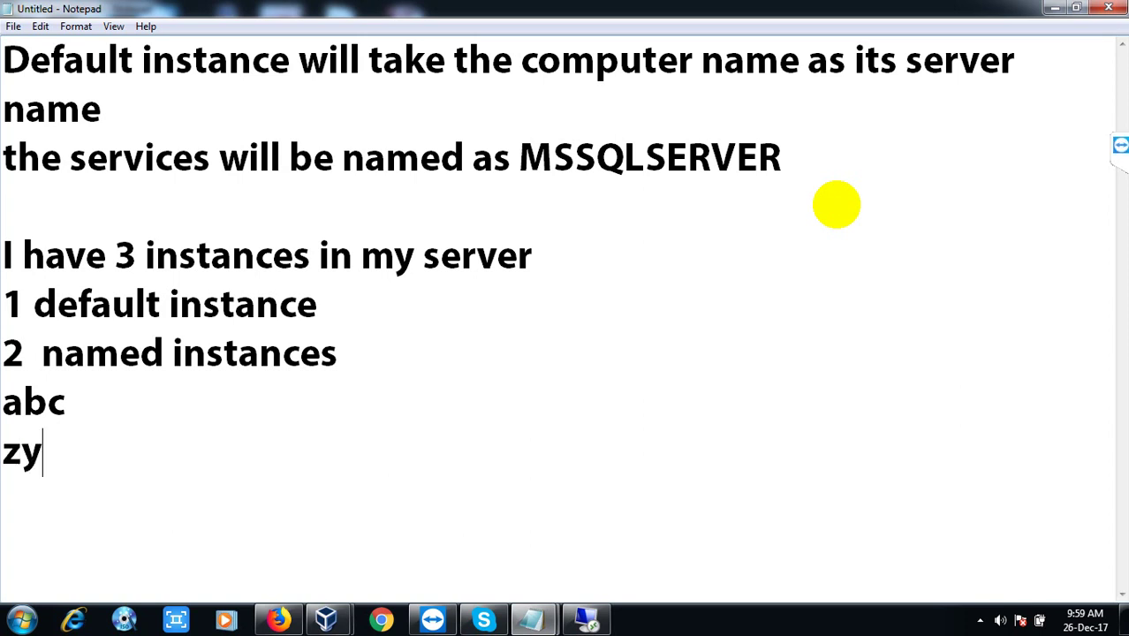
{"action": "key", "text": "BackSpace"}
{"action": "key", "text": "BackSpace"}
{"action": "type", "text": "xyz"}
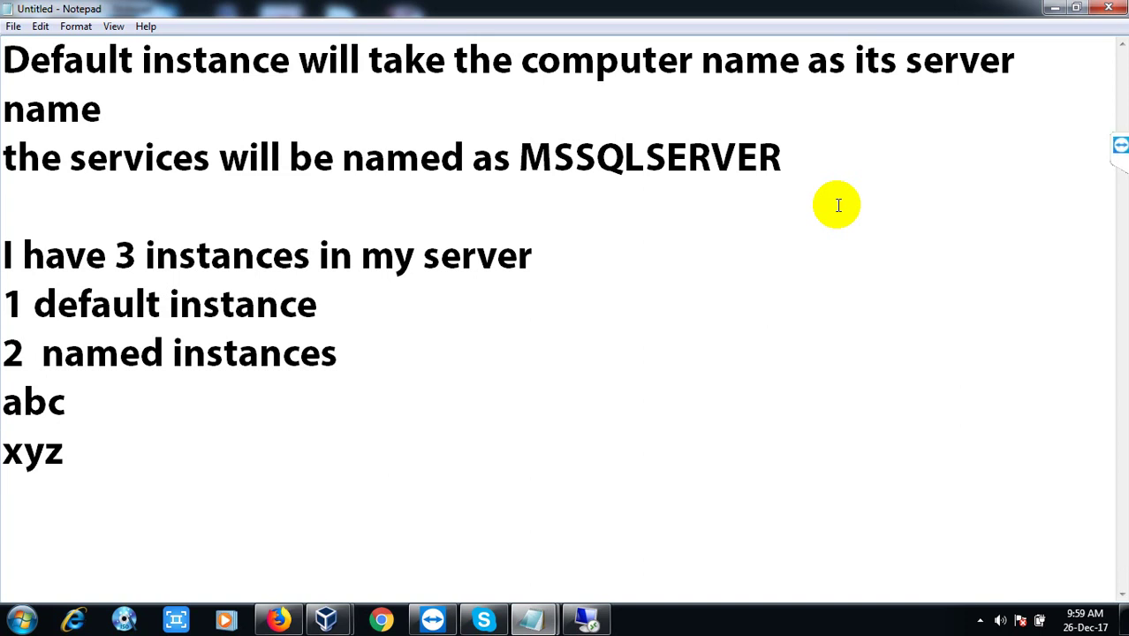
{"action": "key", "text": "Return"}
{"action": "type", "text": "abc\\"}
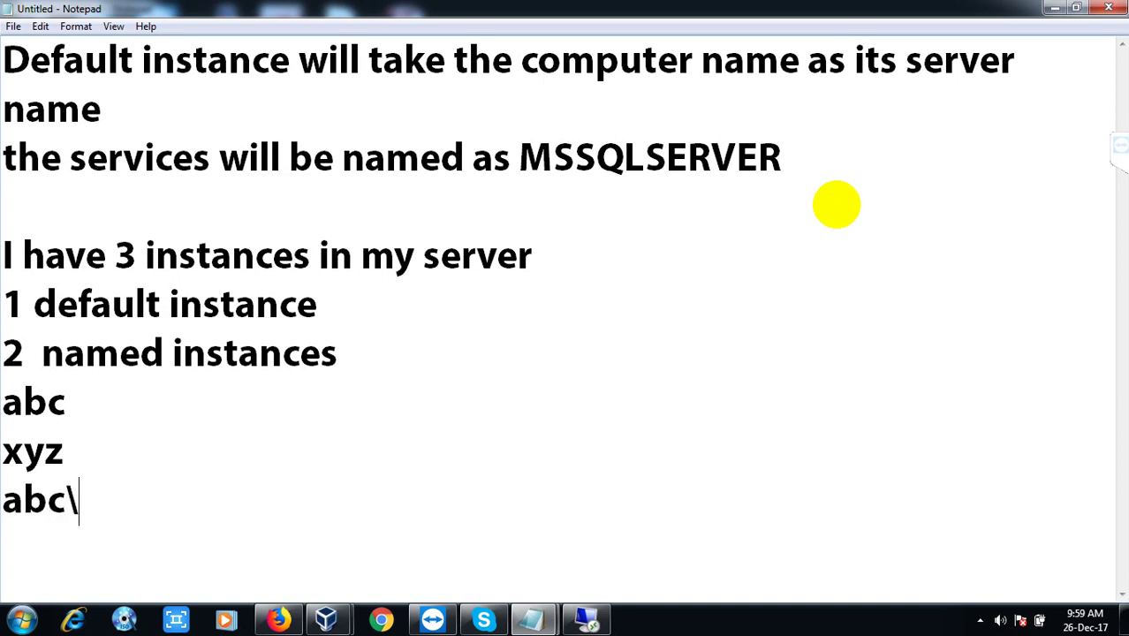
{"action": "type", "text": "xyz"}
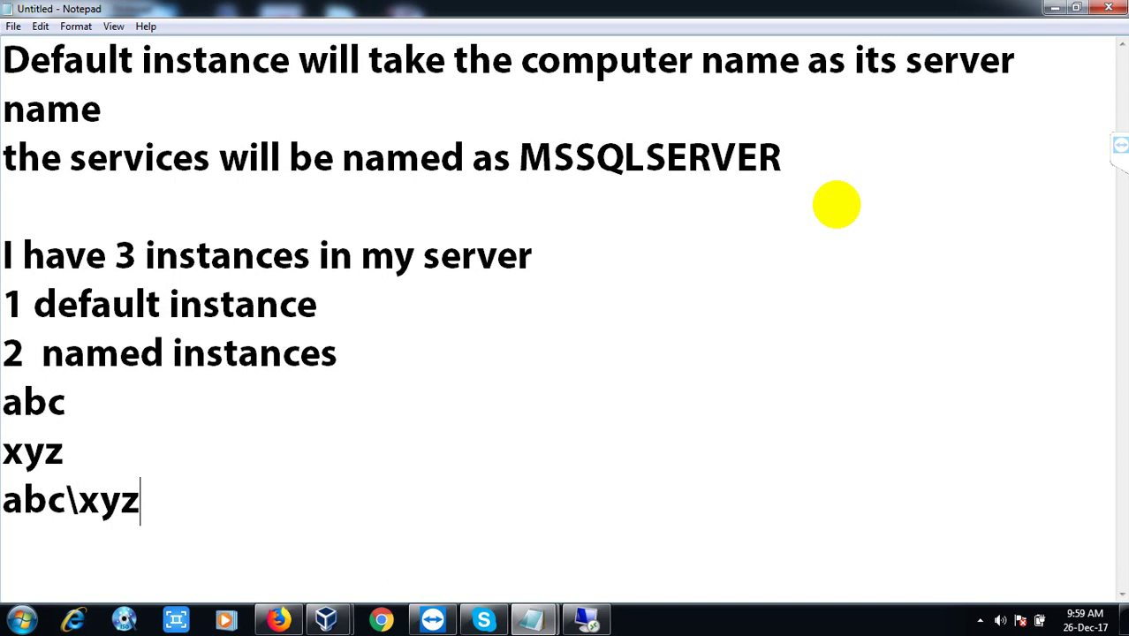
{"action": "key", "text": "Return"}
{"action": "type", "text": "abc"}
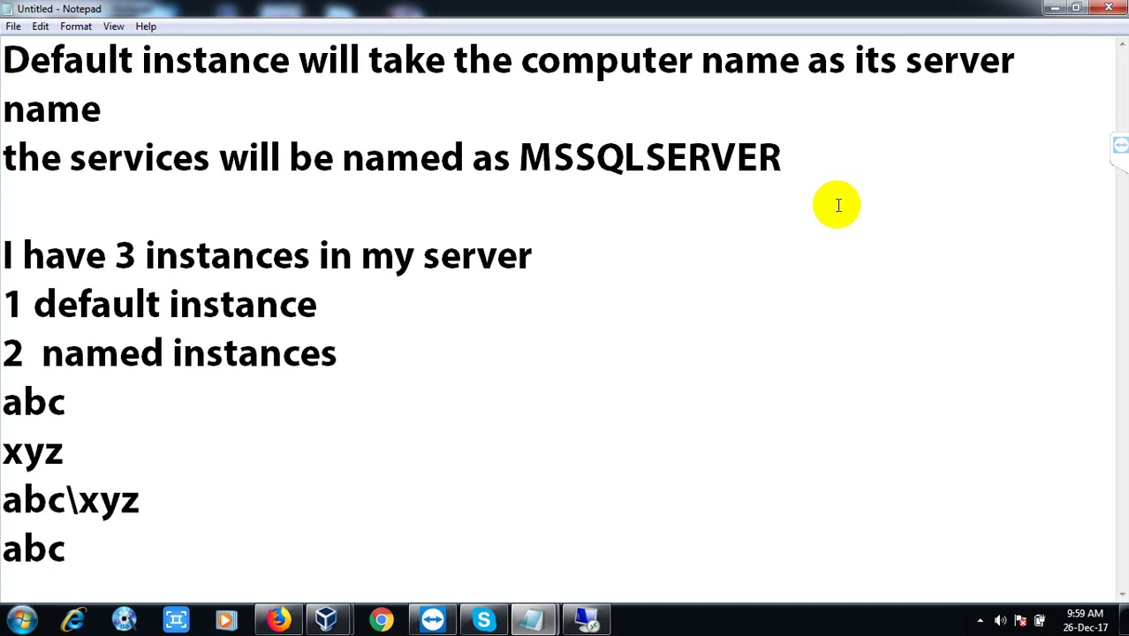
{"action": "type", "text": "--sql"}
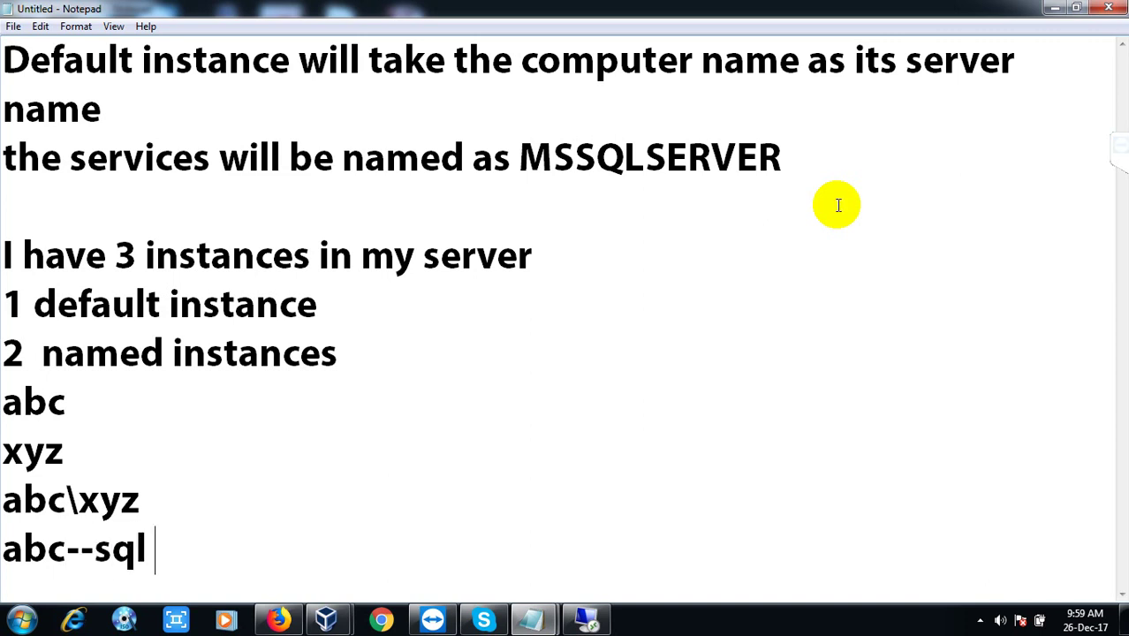
{"action": "key", "text": "BackSpace"}
{"action": "key", "text": "BackSpace"}
{"action": "type", "text": "sms"}
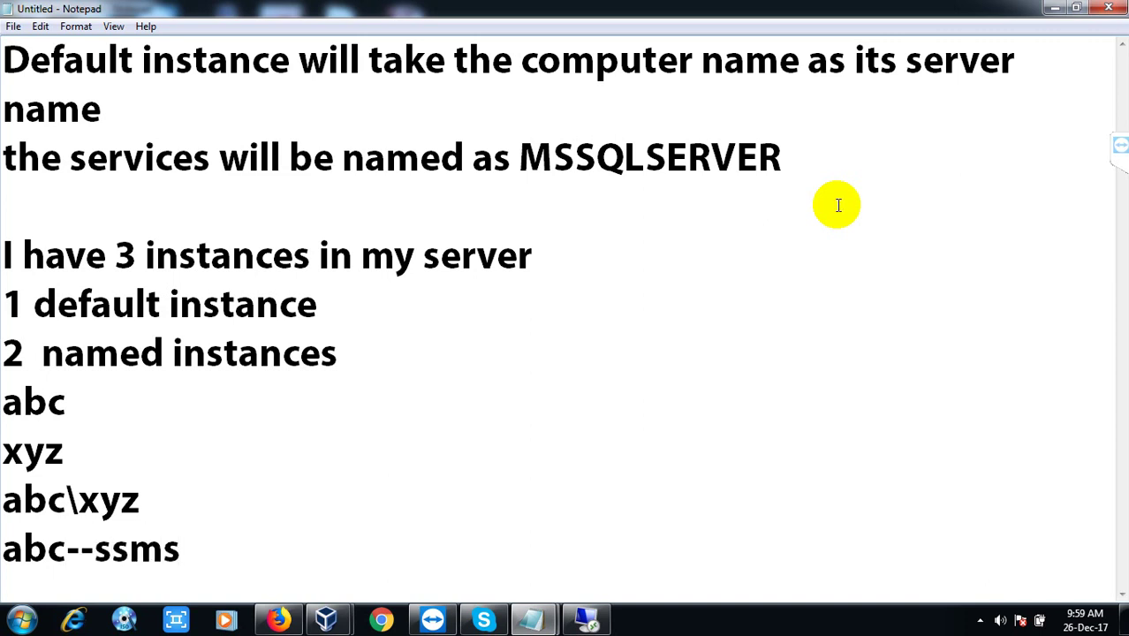
{"action": "key", "text": "Return"}
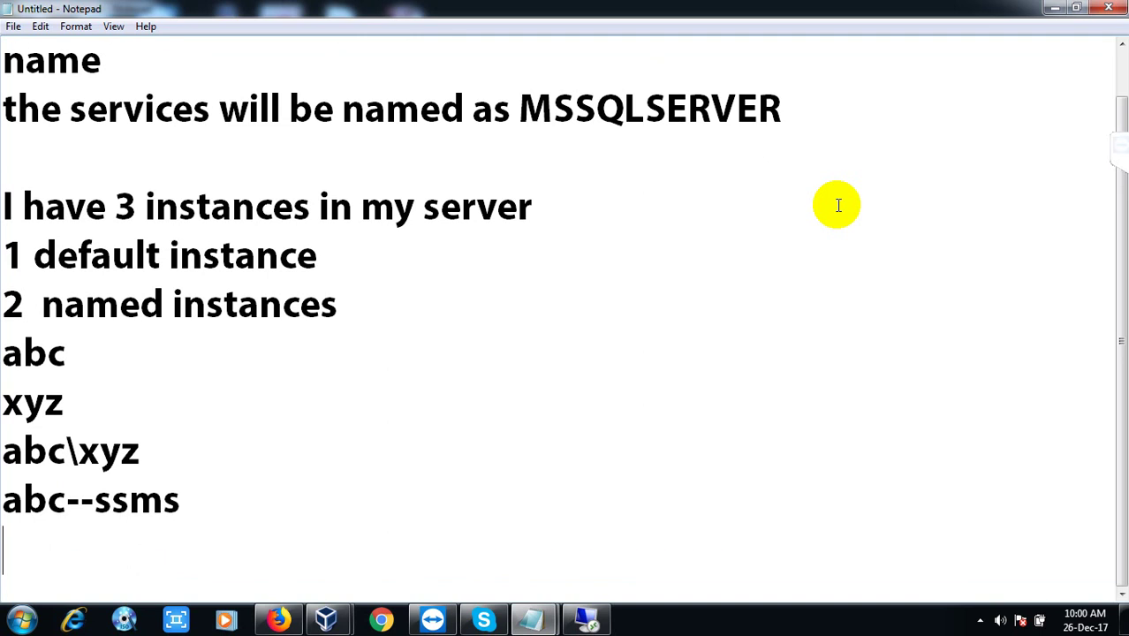
- Add 'sqlserver(mssqlserver)' below abc--ssms, highlight it, then return to the empty line beneath
{"action": "type", "text": "sqlserver"}
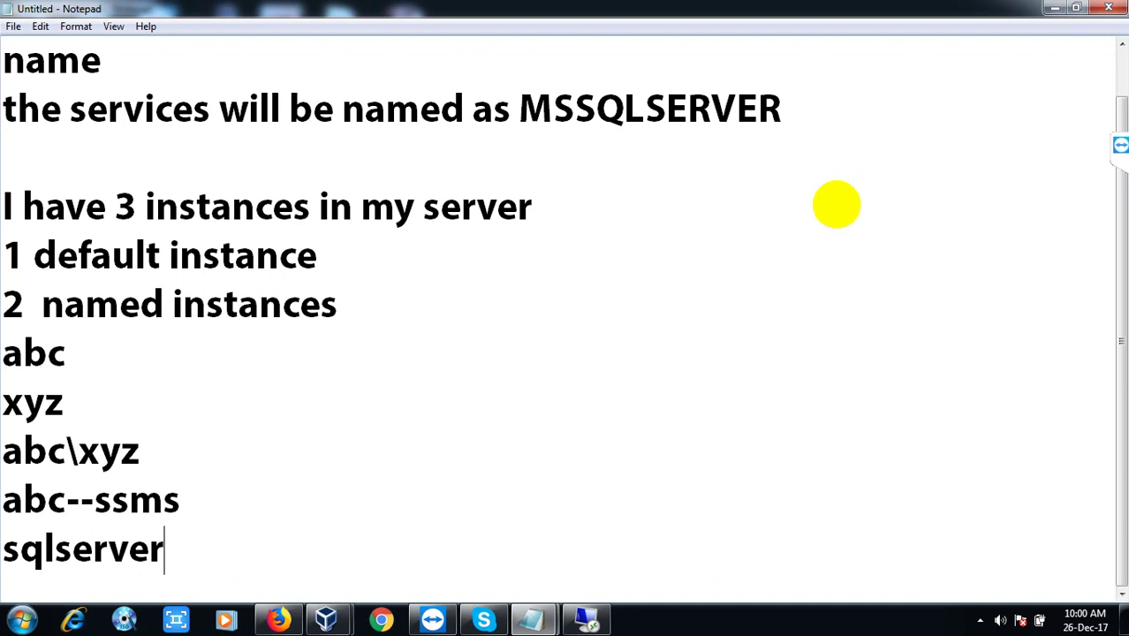
{"action": "type", "text": "(mssqlserver"}
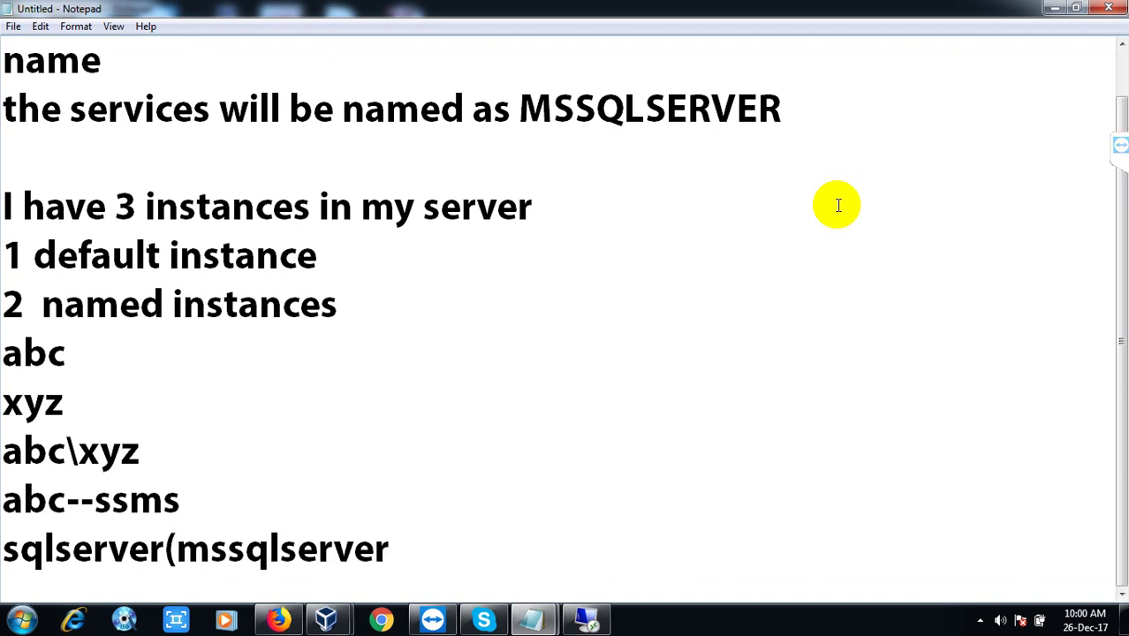
{"action": "type", "text": ")"}
{"action": "key", "text": "Return"}
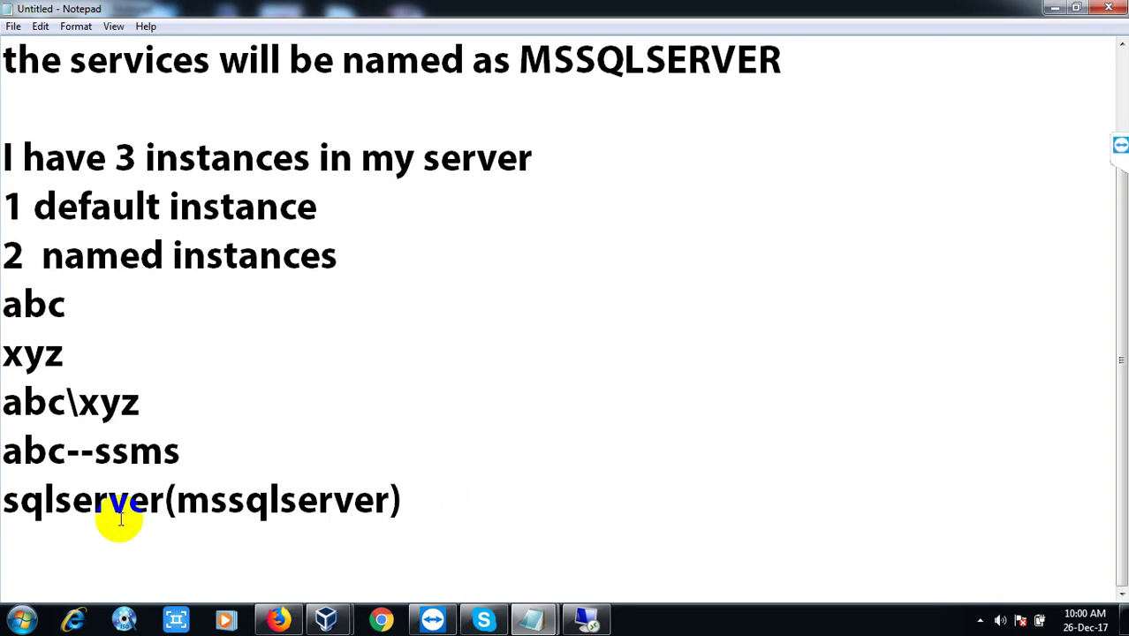
{"action": "key", "text": "BackSpace"}
{"action": "left_click_drag", "start_coordinate": [403, 503], "coordinate": [7, 501]}
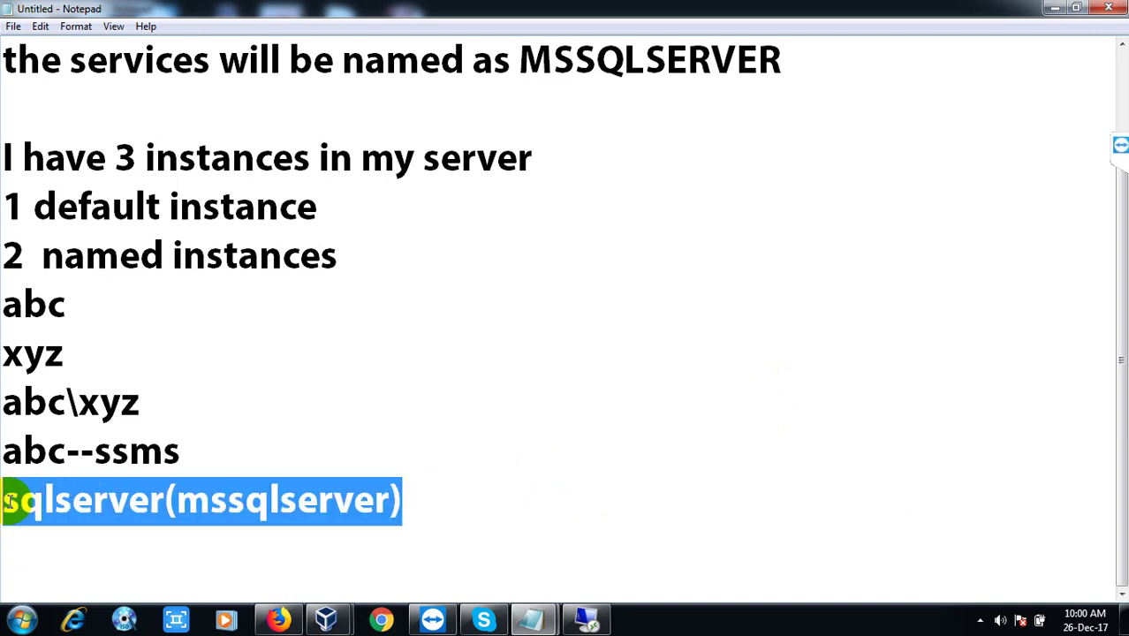
{"action": "left_click", "coordinate": [39, 546]}
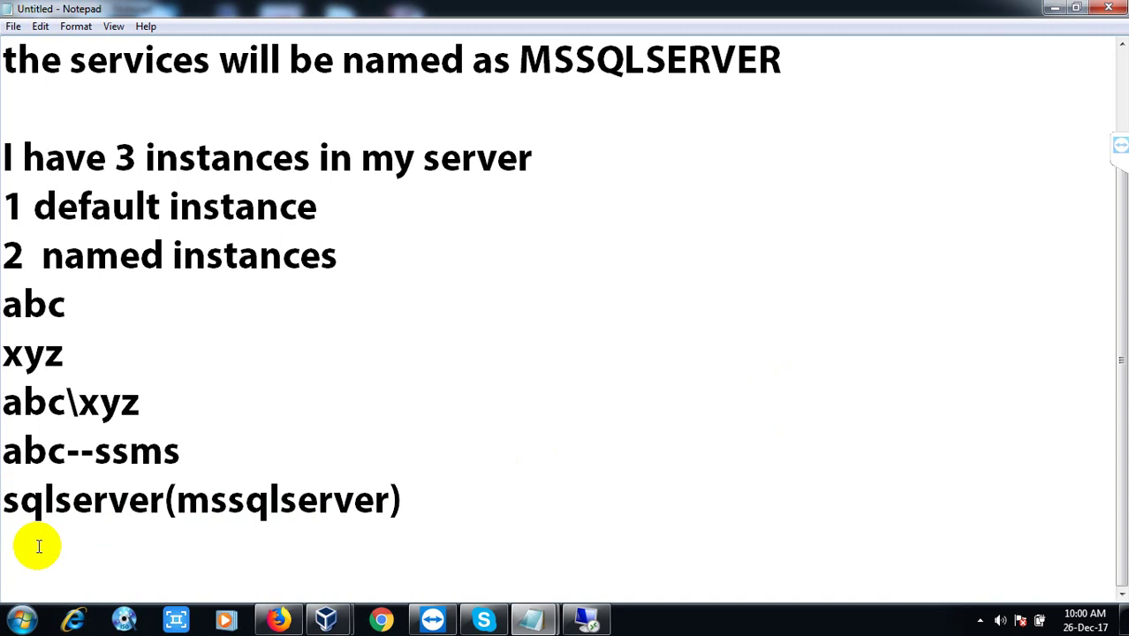
- Write 'sqlserver(bbc)', then 'sqlserver(xyz)' on the next line
{"action": "type", "text": "sql"}
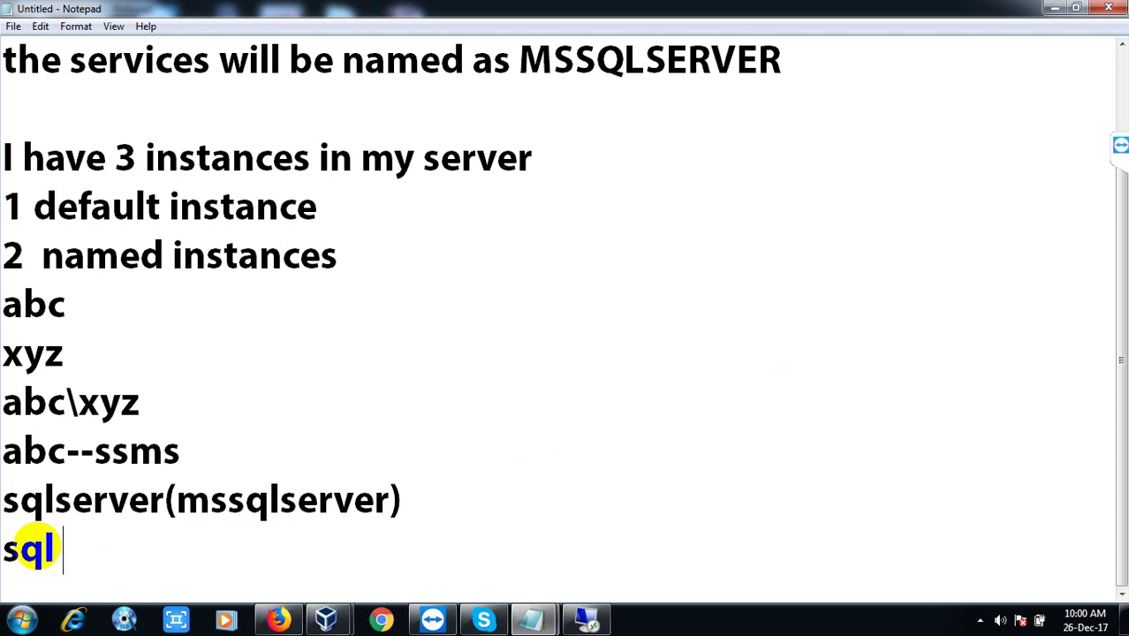
{"action": "type", "text": "server"}
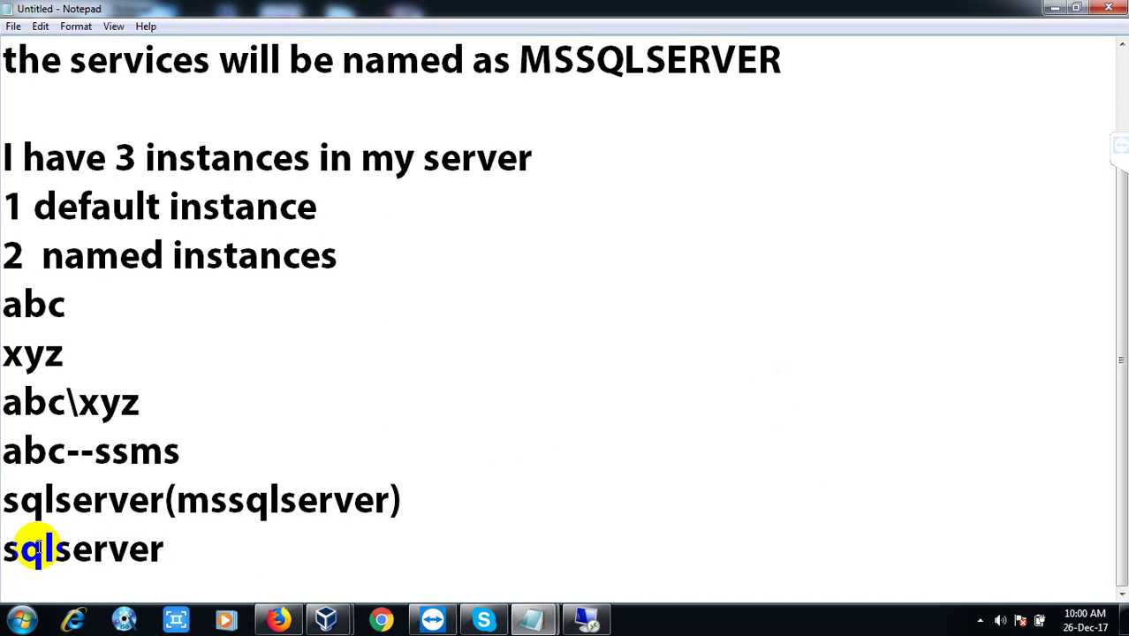
{"action": "type", "text": "(bbc)"}
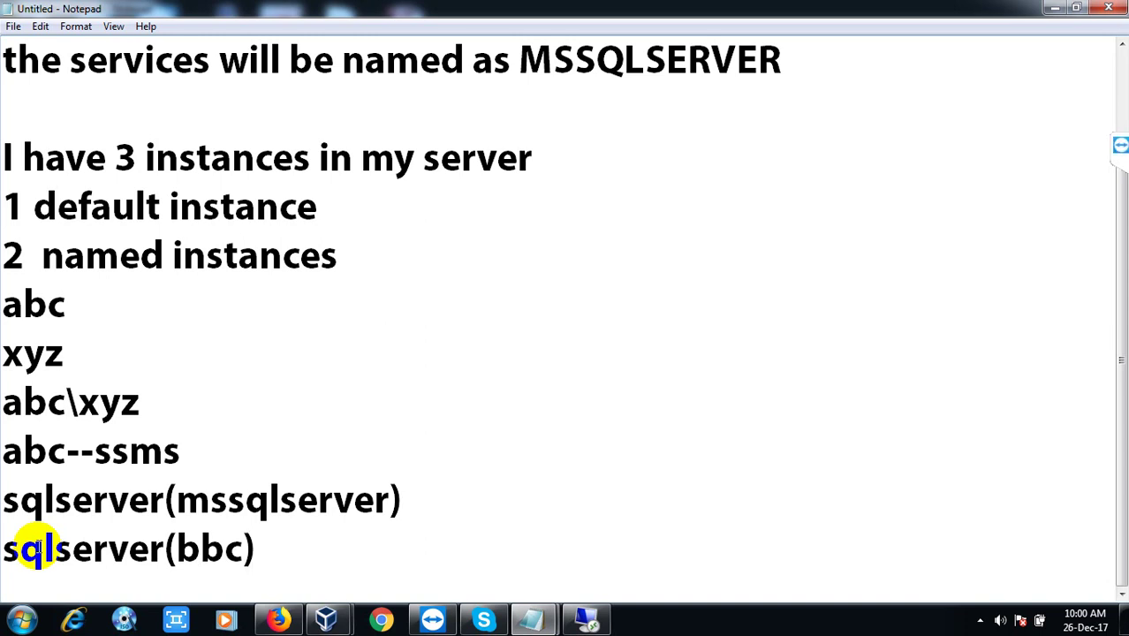
{"action": "key", "text": "Return"}
{"action": "type", "text": "sqlser"}
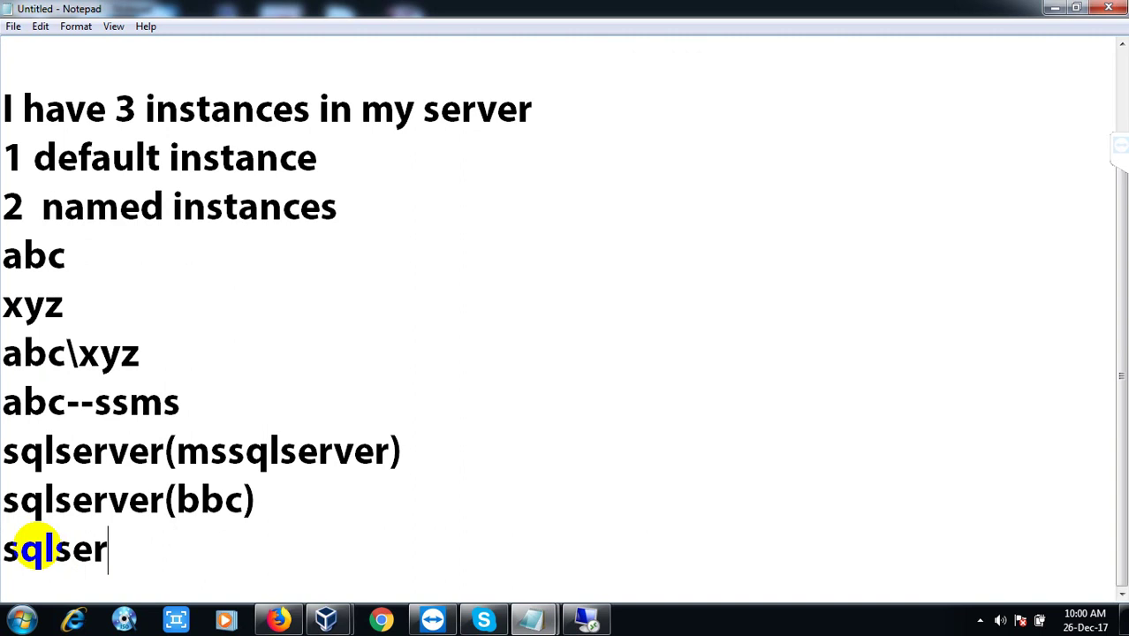
{"action": "type", "text": "ver(xyz"}
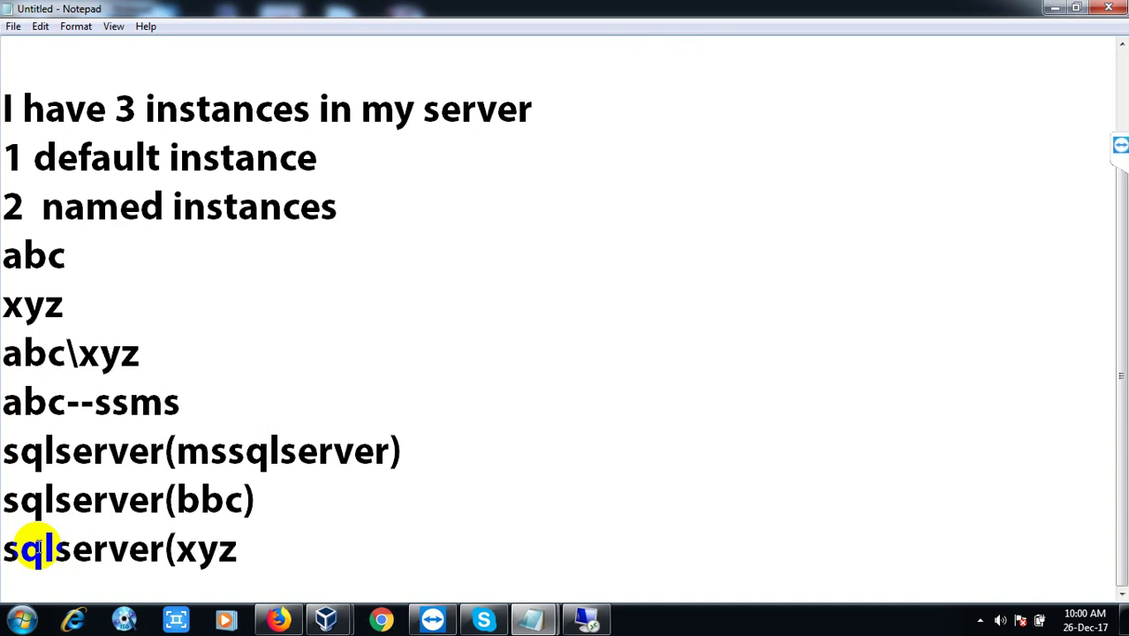
{"action": "type", "text": ")"}
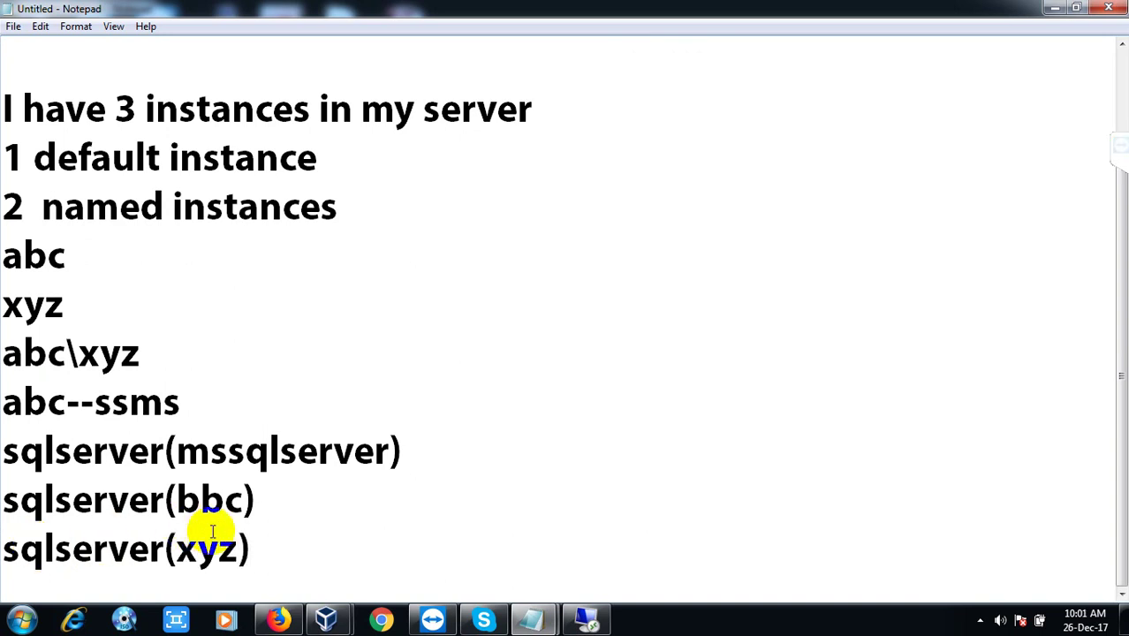
- Highlight the service lines, the bbc and xyz instance names, and each sqlserver prefix
{"action": "left_click_drag", "start_coordinate": [251, 540], "coordinate": [8, 469]}
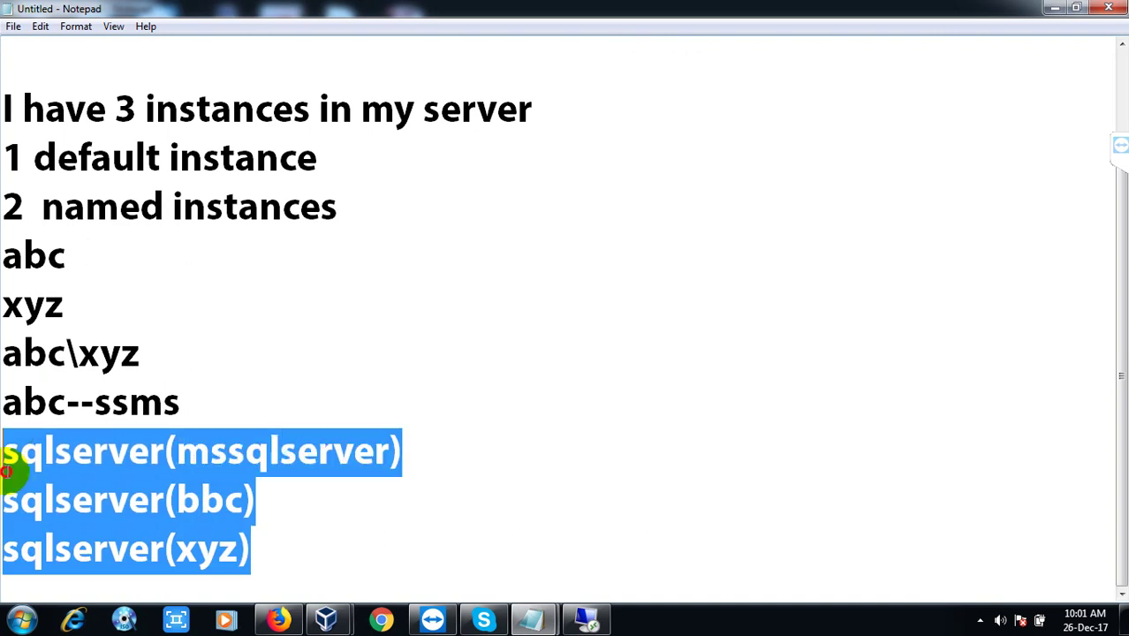
{"action": "left_click", "coordinate": [196, 491]}
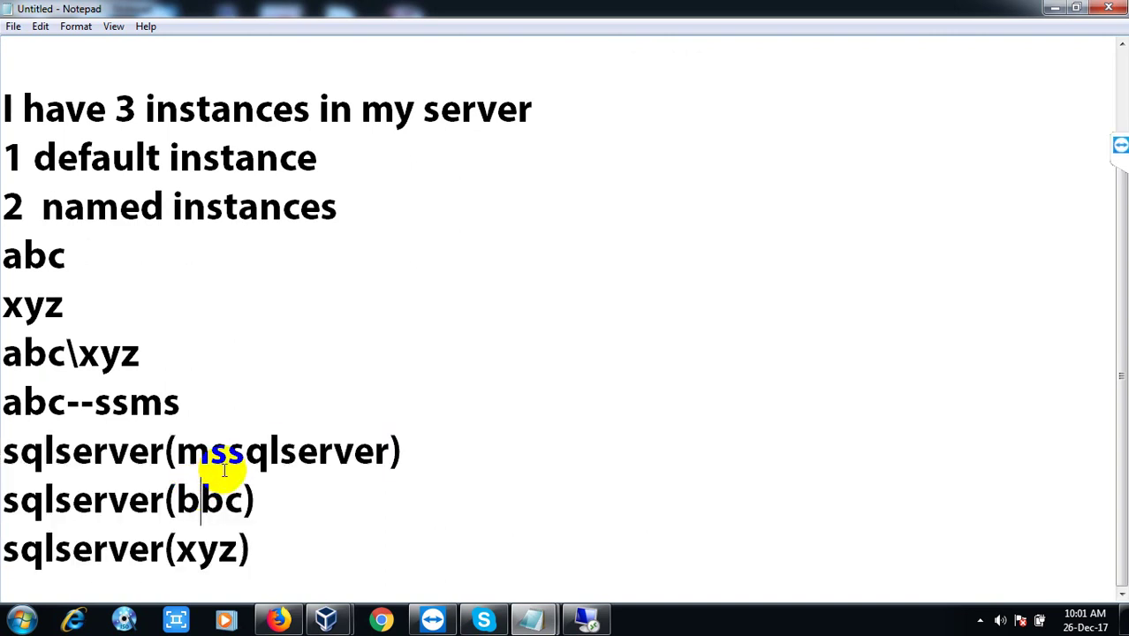
{"action": "left_click", "coordinate": [187, 491]}
{"action": "left_click_drag", "start_coordinate": [187, 491], "coordinate": [240, 496]}
{"action": "left_click_drag", "start_coordinate": [177, 547], "coordinate": [198, 548]}
{"action": "left_click_drag", "start_coordinate": [12, 500], "coordinate": [151, 500]}
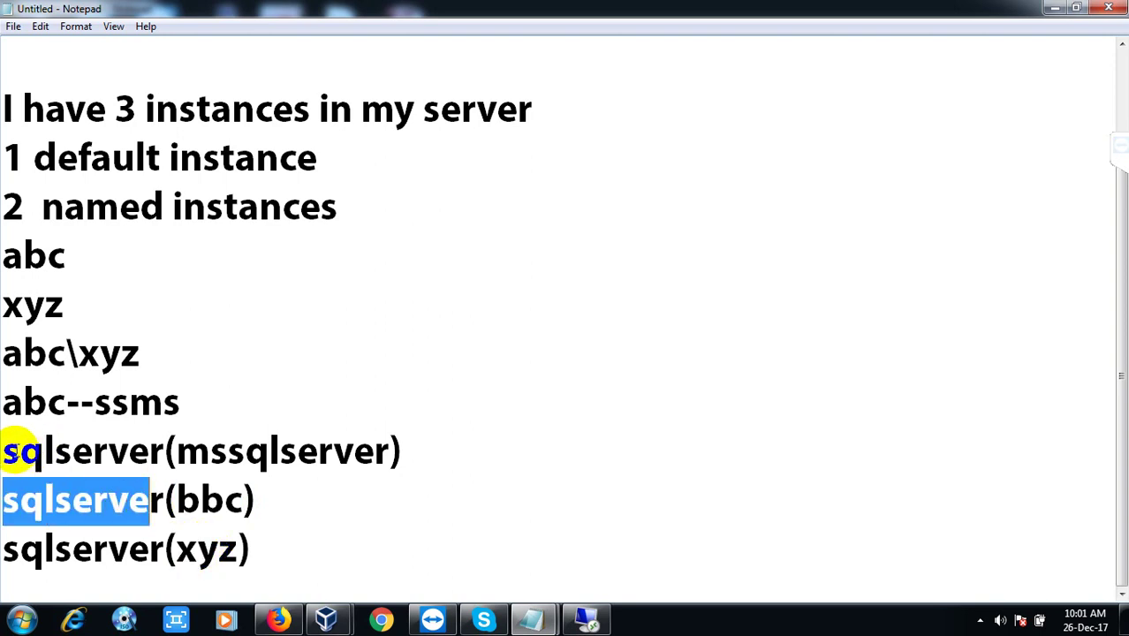
{"action": "left_click_drag", "start_coordinate": [18, 451], "coordinate": [130, 473]}
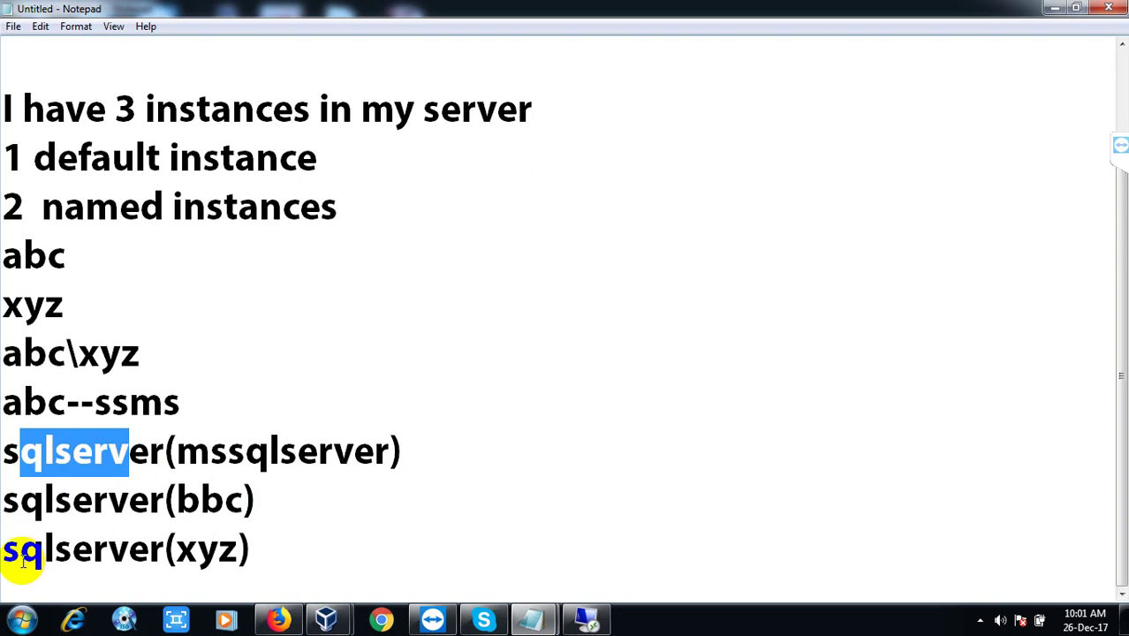
{"action": "left_click_drag", "start_coordinate": [16, 566], "coordinate": [188, 545]}
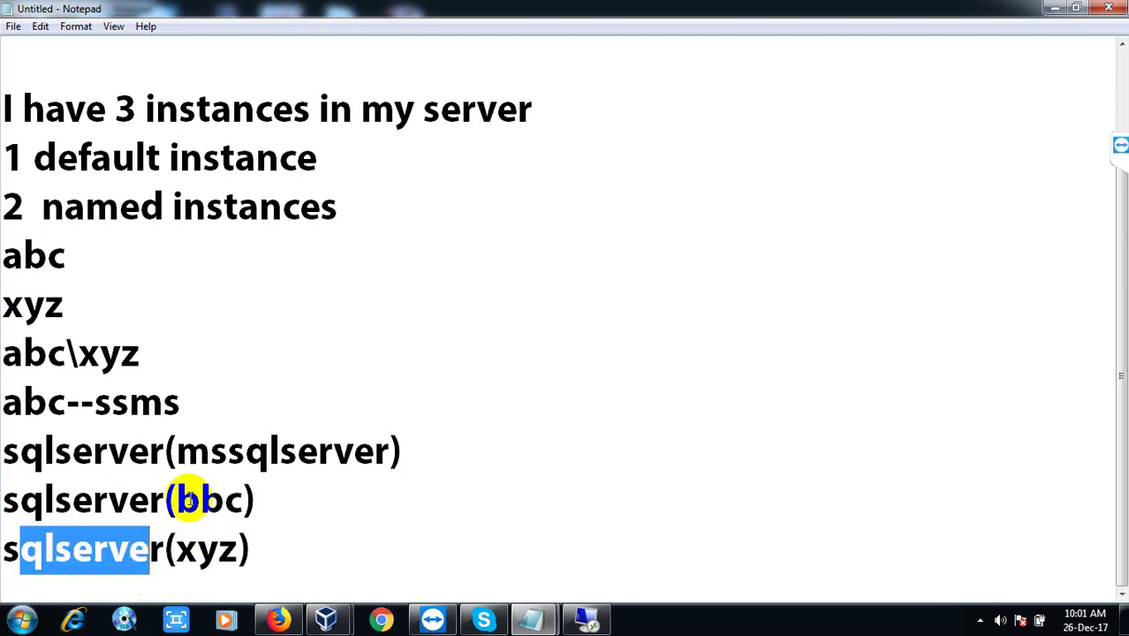
{"action": "left_click_drag", "start_coordinate": [175, 500], "coordinate": [244, 500]}
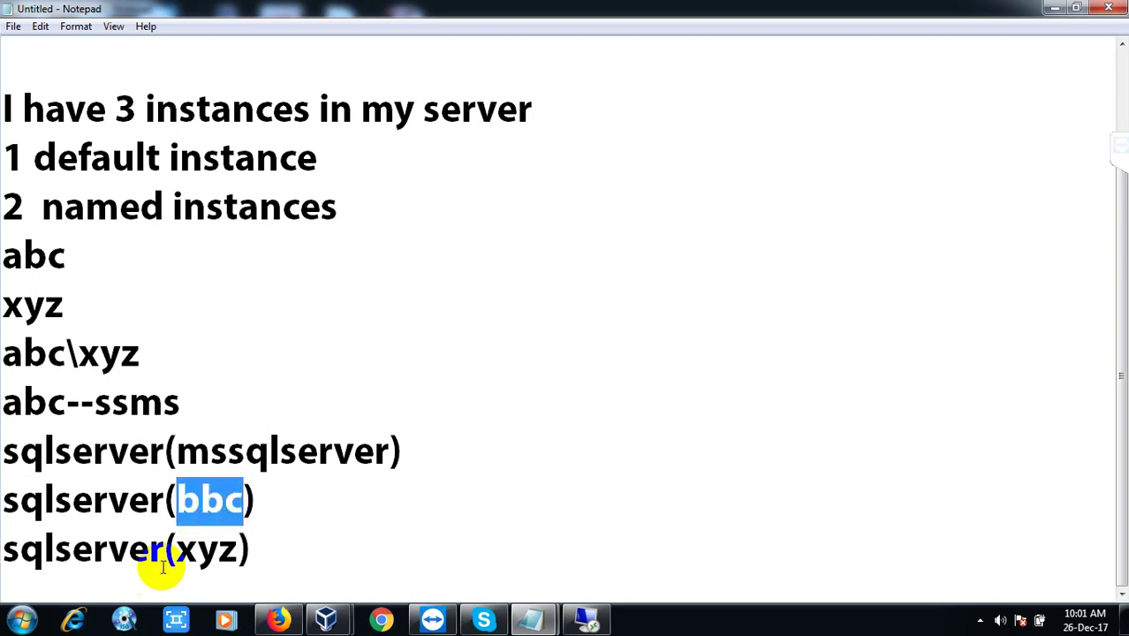
- Highlight mssqlserver and bbc, then switch back to the remote Services window
{"action": "double_click", "coordinate": [181, 452]}
{"action": "left_click", "coordinate": [362, 455]}
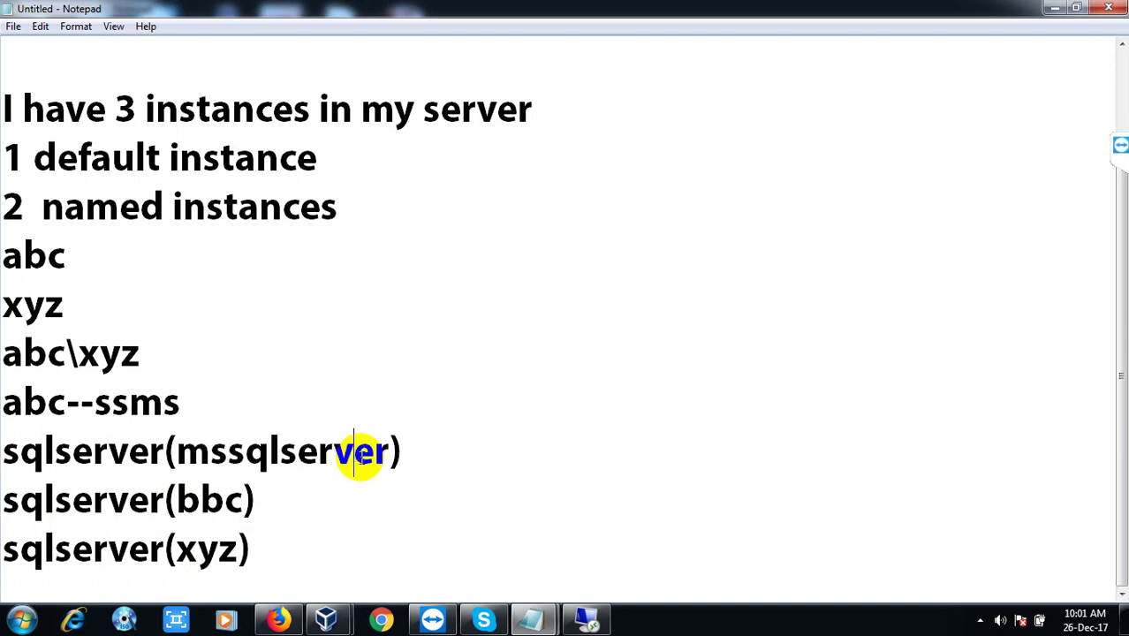
{"action": "left_click_drag", "start_coordinate": [186, 451], "coordinate": [371, 473]}
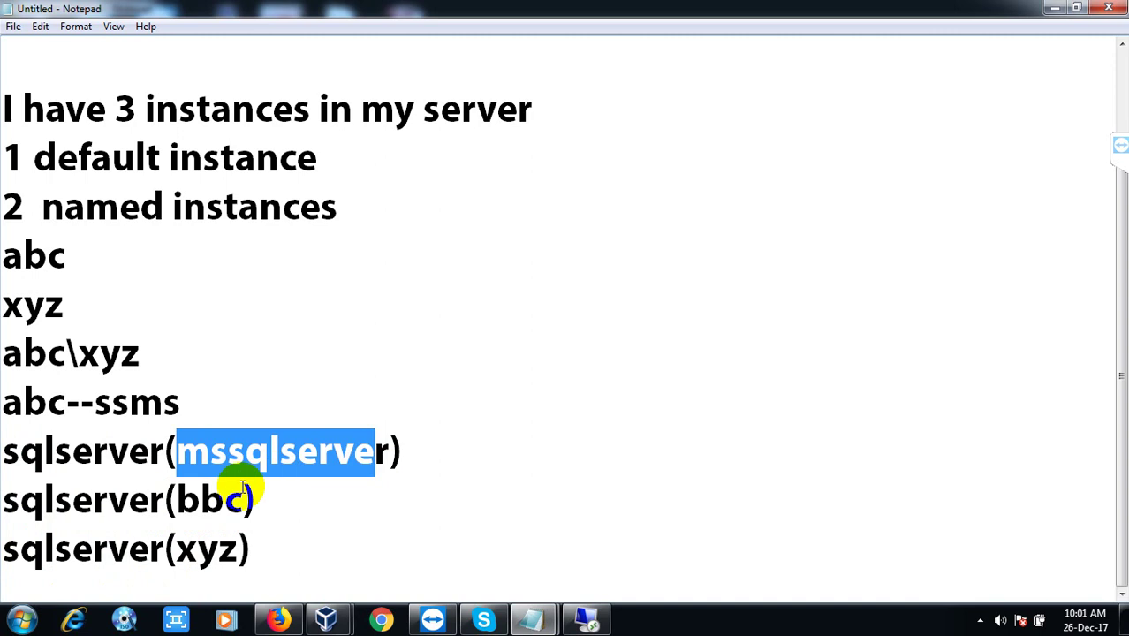
{"action": "left_click_drag", "start_coordinate": [188, 500], "coordinate": [238, 501]}
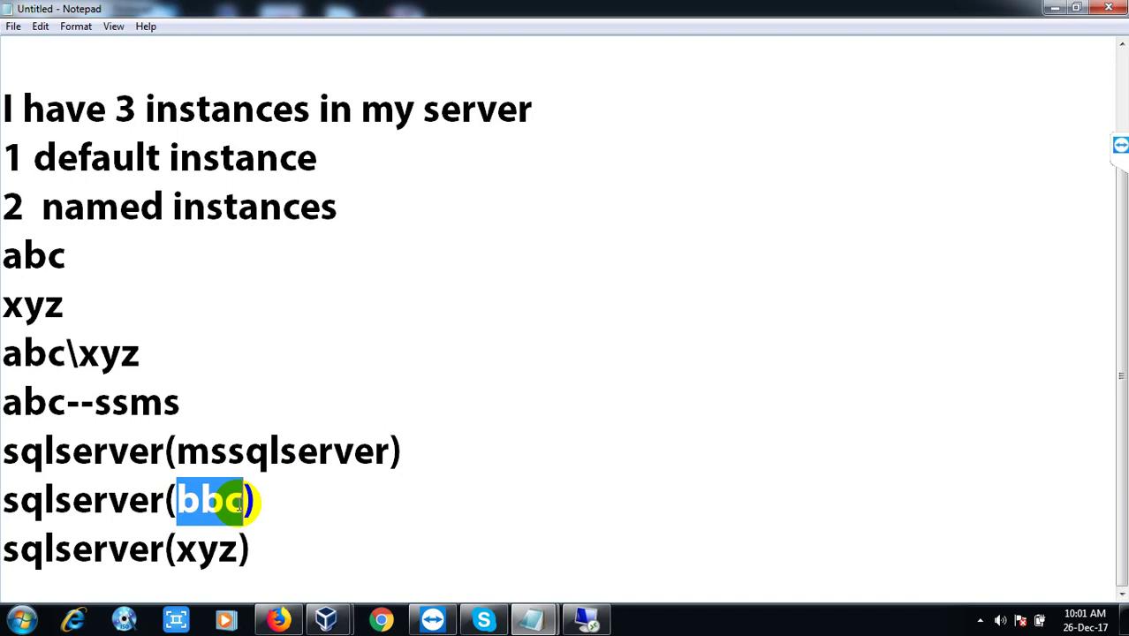
{"action": "left_click", "coordinate": [245, 502]}
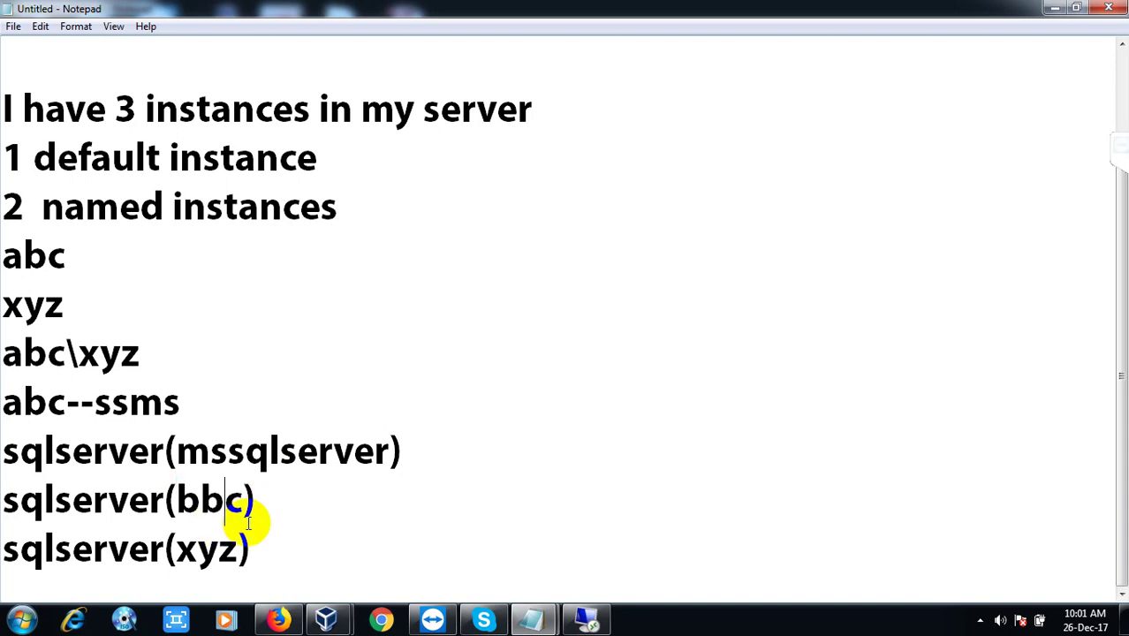
{"action": "left_click", "coordinate": [587, 617]}
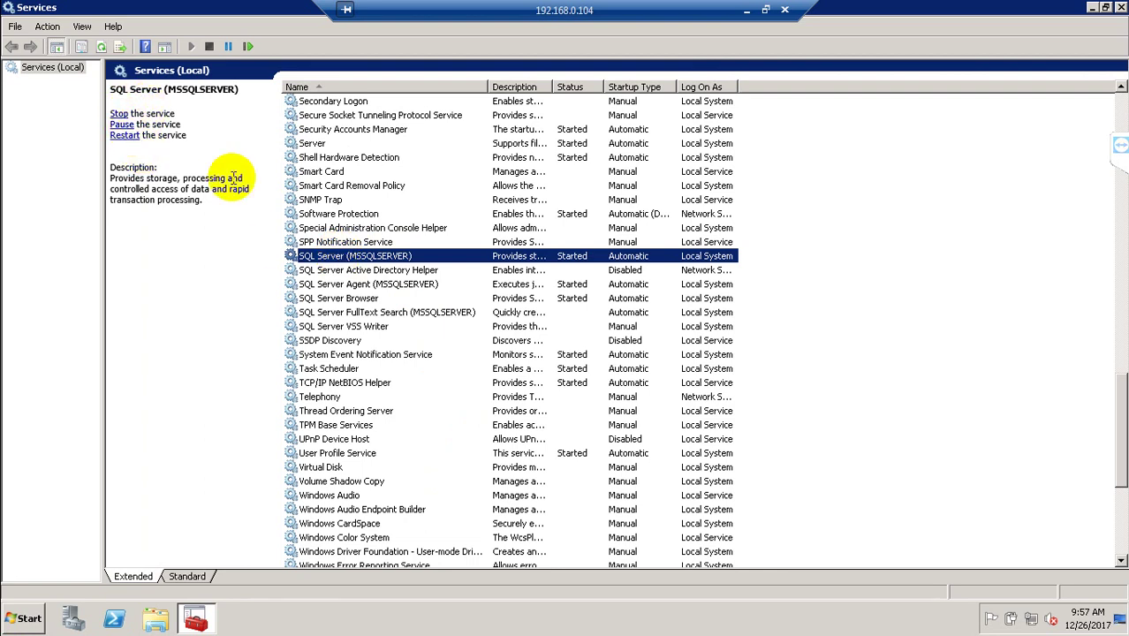
- Select each SQL Server service: Active Directory Helper, Agent, MSSQLSERVER, Browser, FullText Search, VSS Writer
{"action": "left_click", "coordinate": [361, 273]}
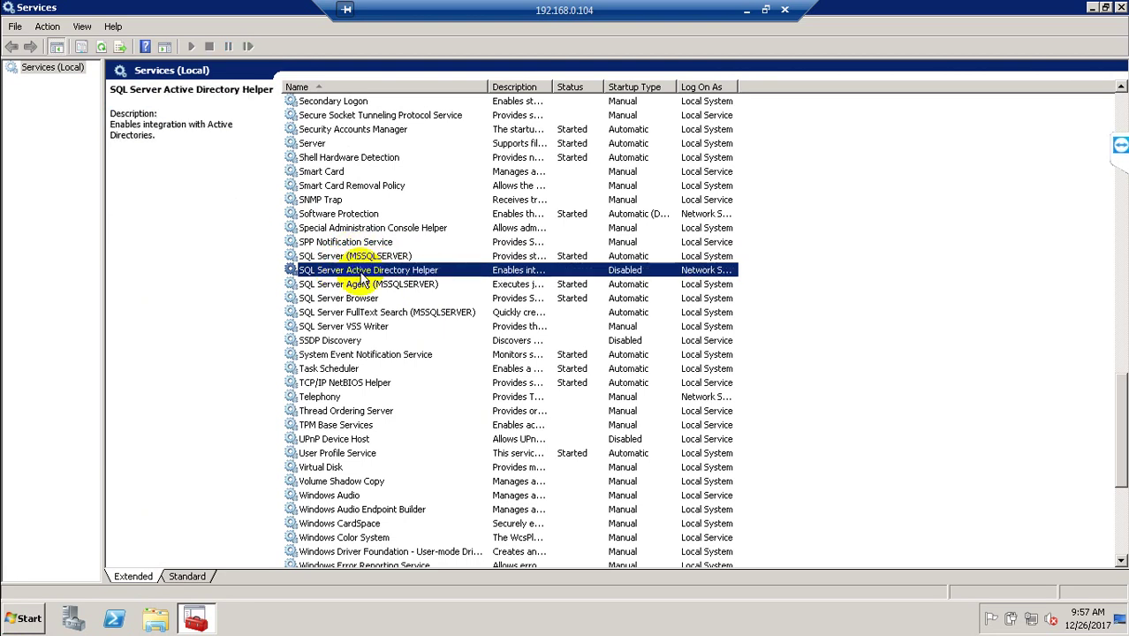
{"action": "left_click", "coordinate": [356, 287]}
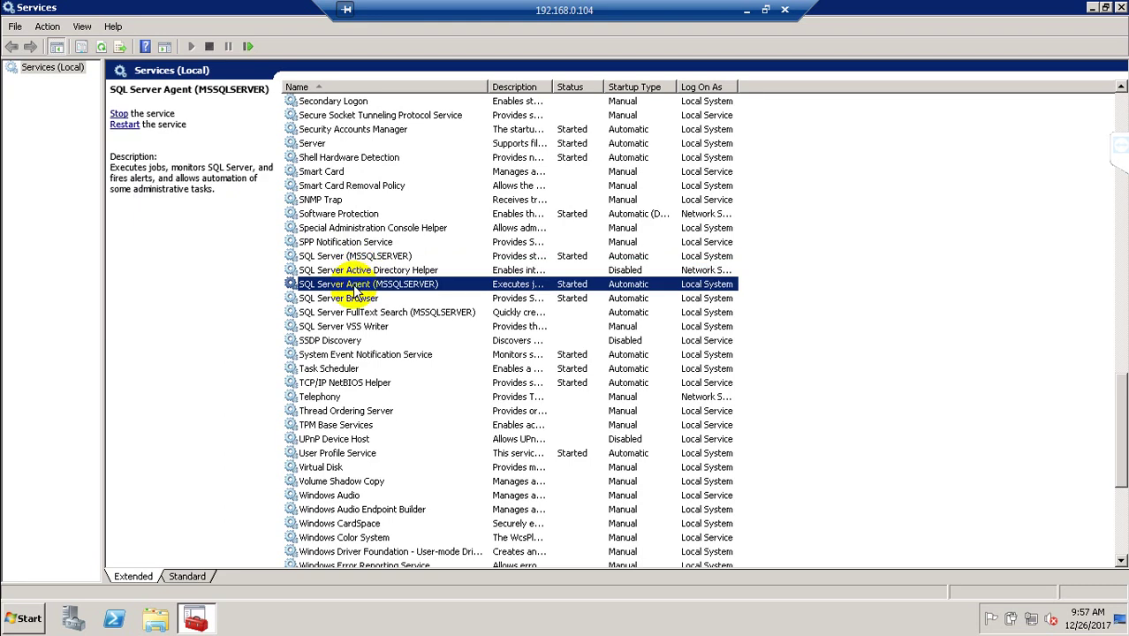
{"action": "left_click", "coordinate": [347, 257]}
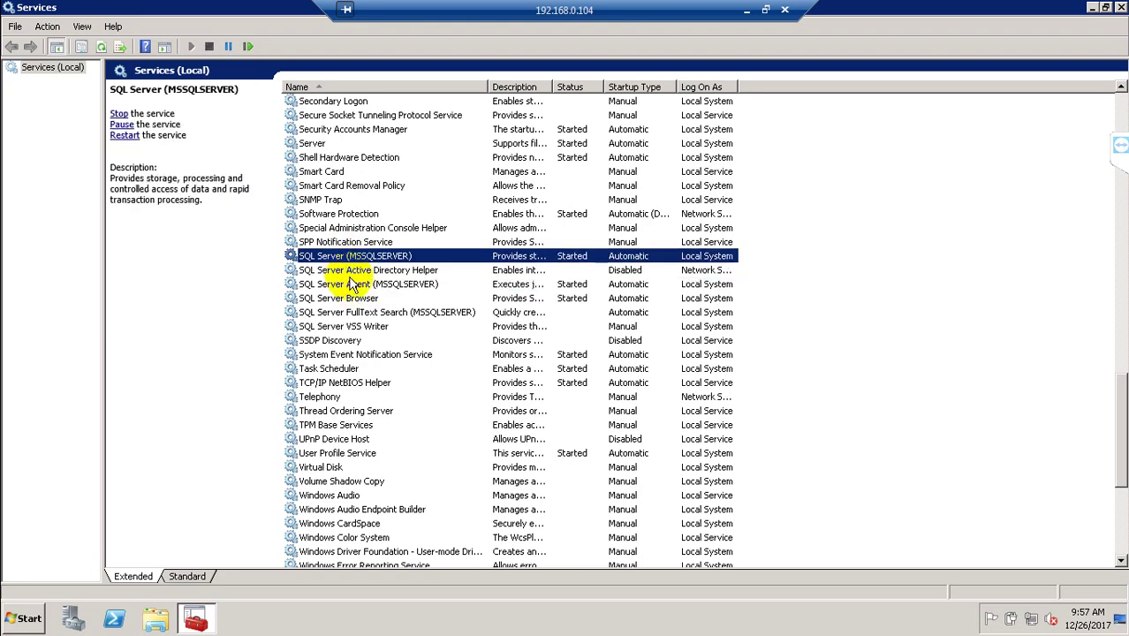
{"action": "left_click", "coordinate": [351, 284]}
{"action": "left_click", "coordinate": [353, 272]}
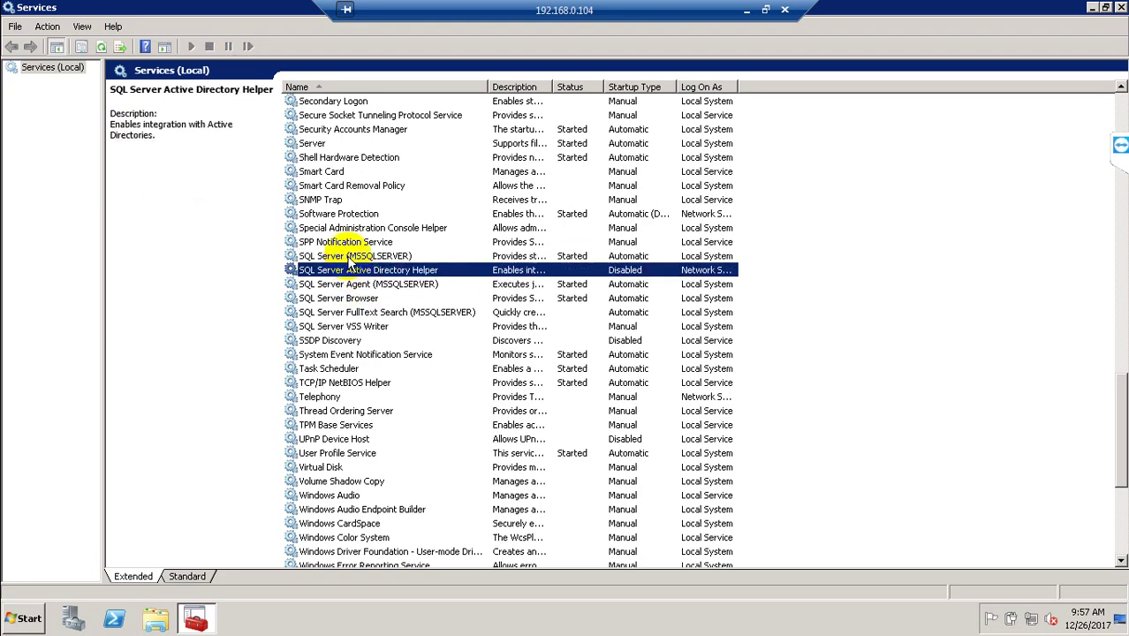
{"action": "left_click", "coordinate": [349, 258]}
{"action": "left_click", "coordinate": [355, 285]}
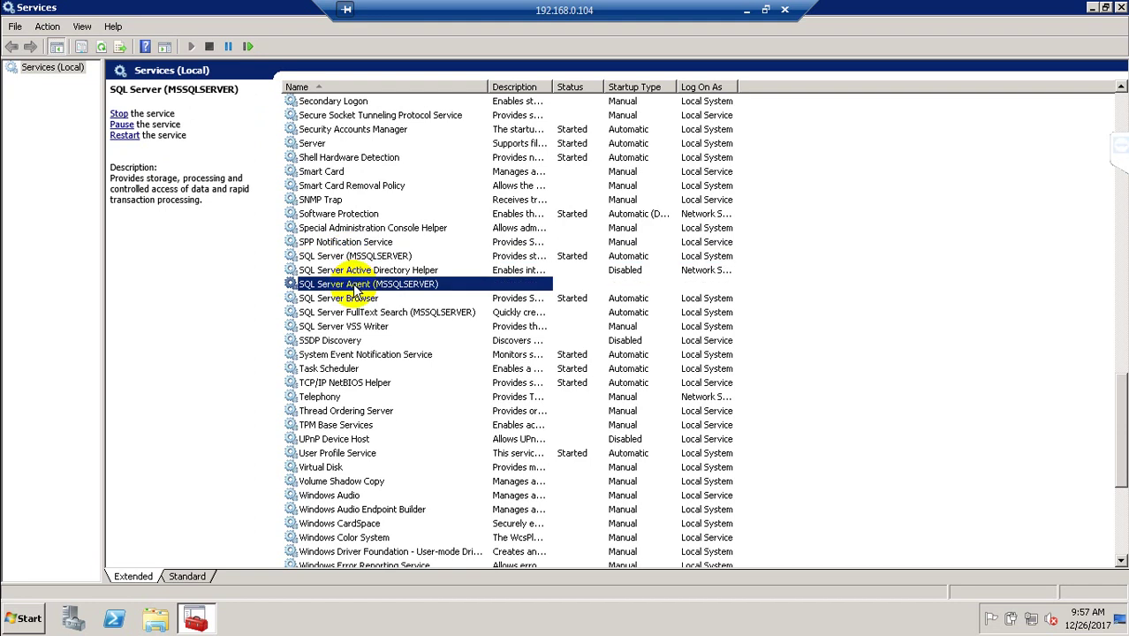
{"action": "left_click", "coordinate": [350, 256]}
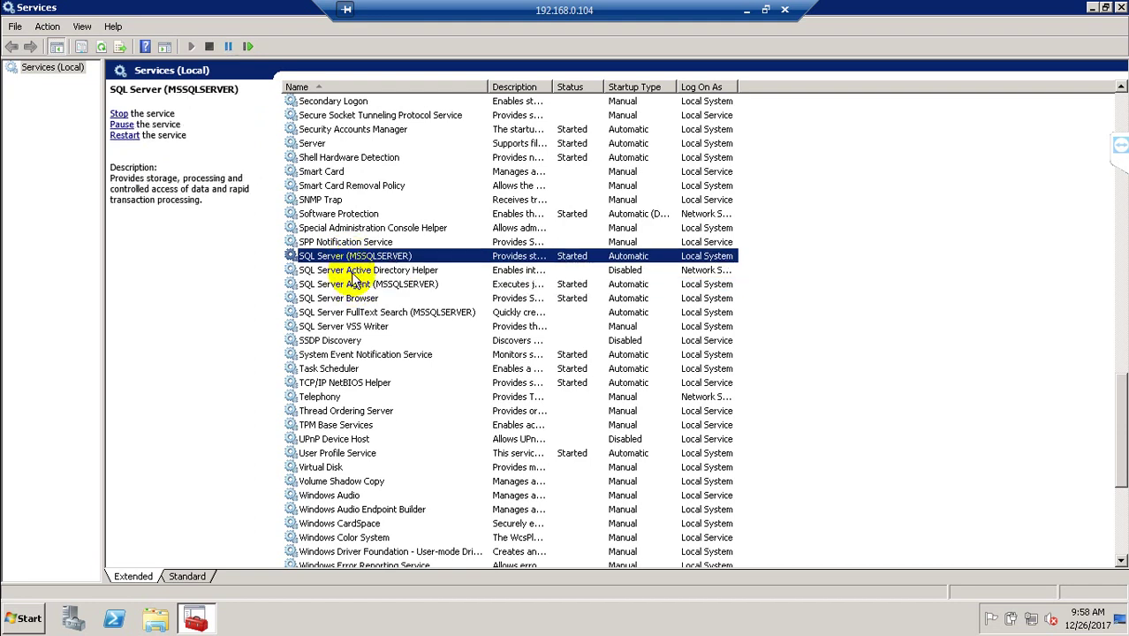
{"action": "left_click", "coordinate": [353, 298]}
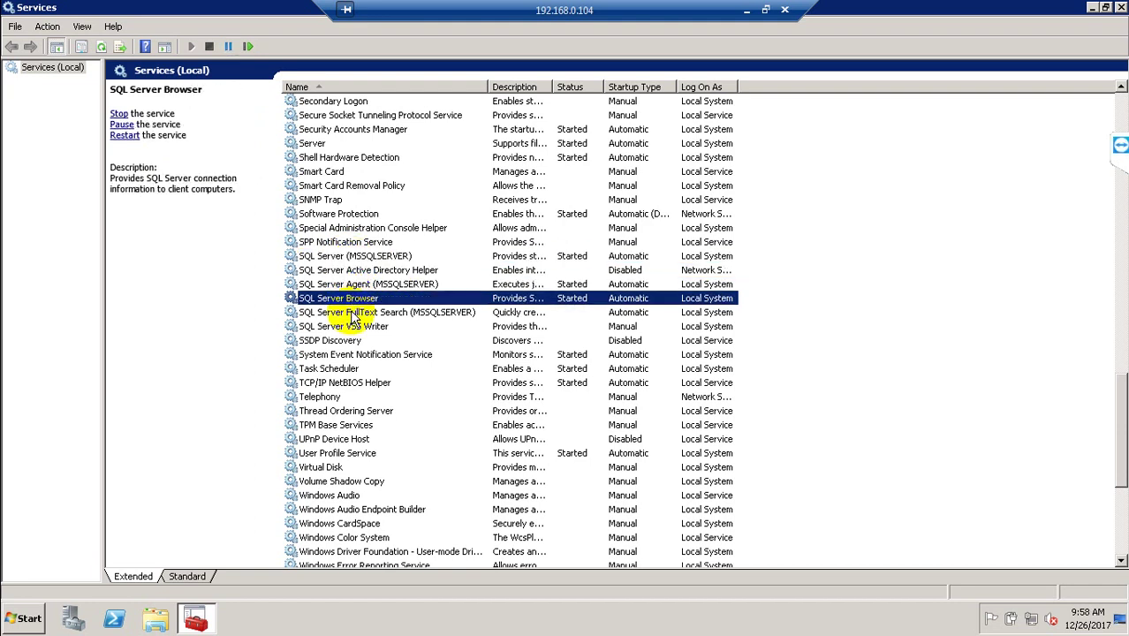
{"action": "left_click", "coordinate": [350, 313]}
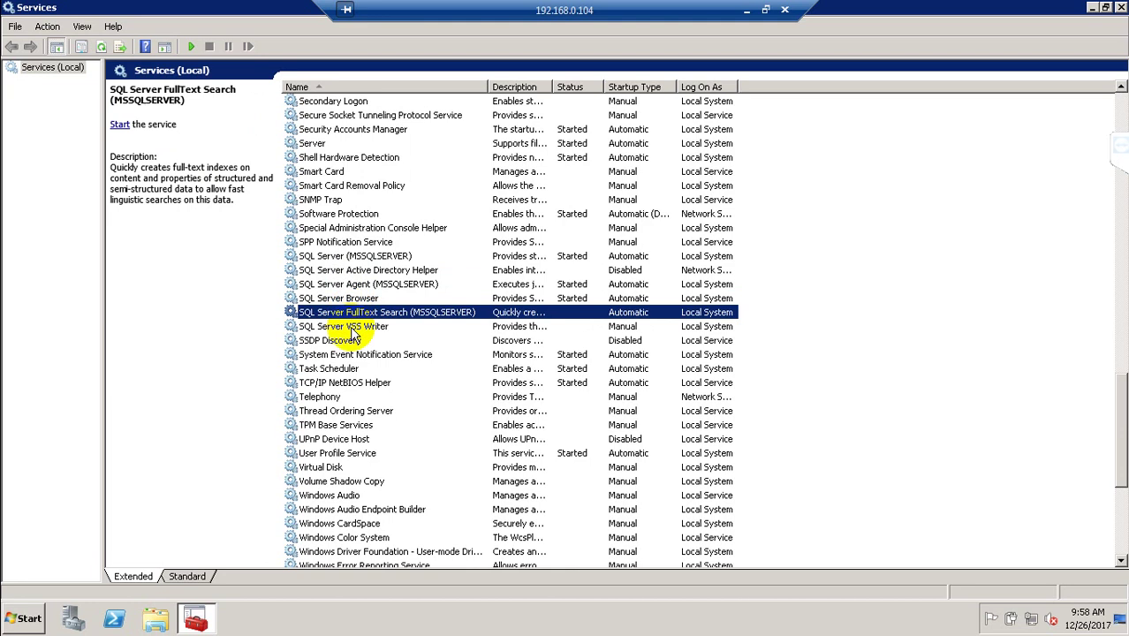
{"action": "left_click", "coordinate": [353, 328]}
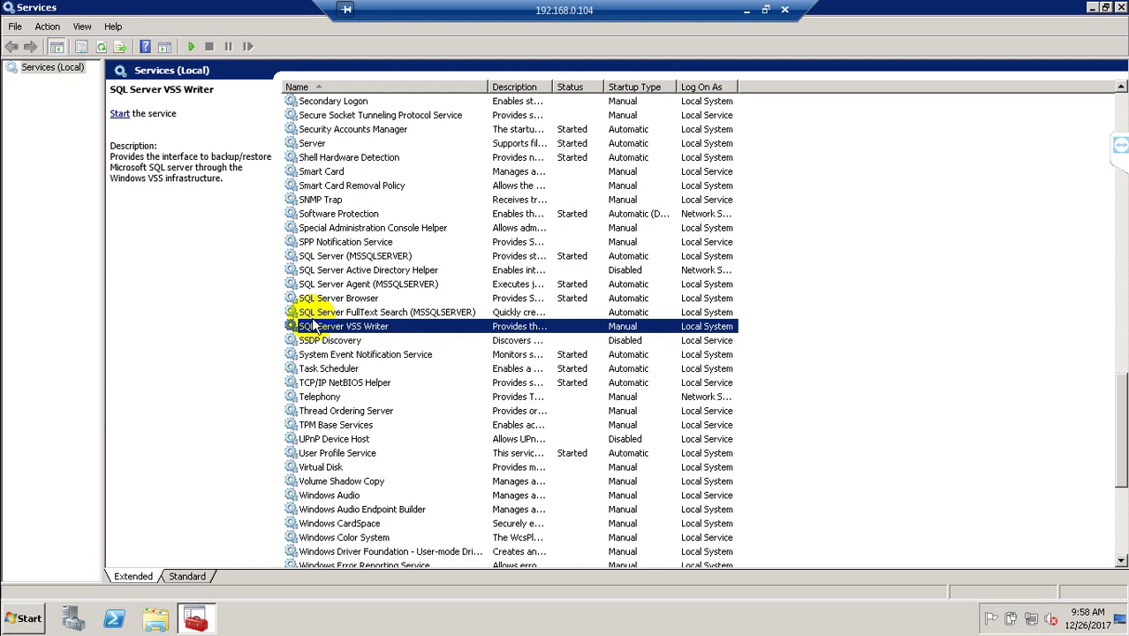
- Go through the SQL Server services again, then restore the Services window from full screen
{"action": "left_click", "coordinate": [348, 270]}
{"action": "left_click", "coordinate": [330, 256]}
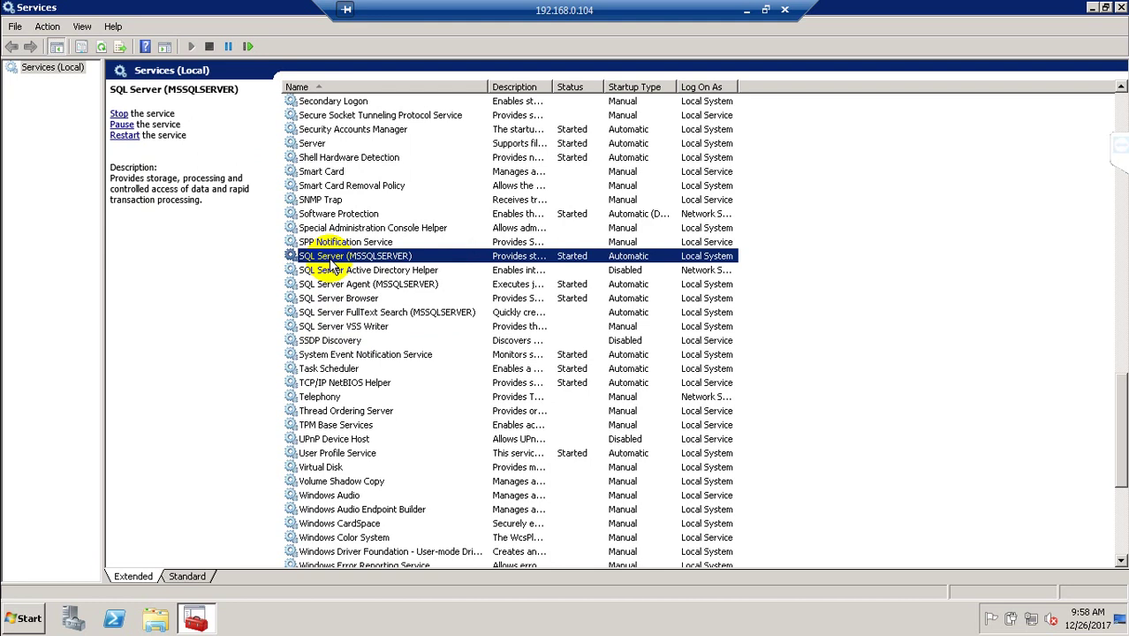
{"action": "left_click", "coordinate": [332, 283]}
{"action": "left_click", "coordinate": [335, 299]}
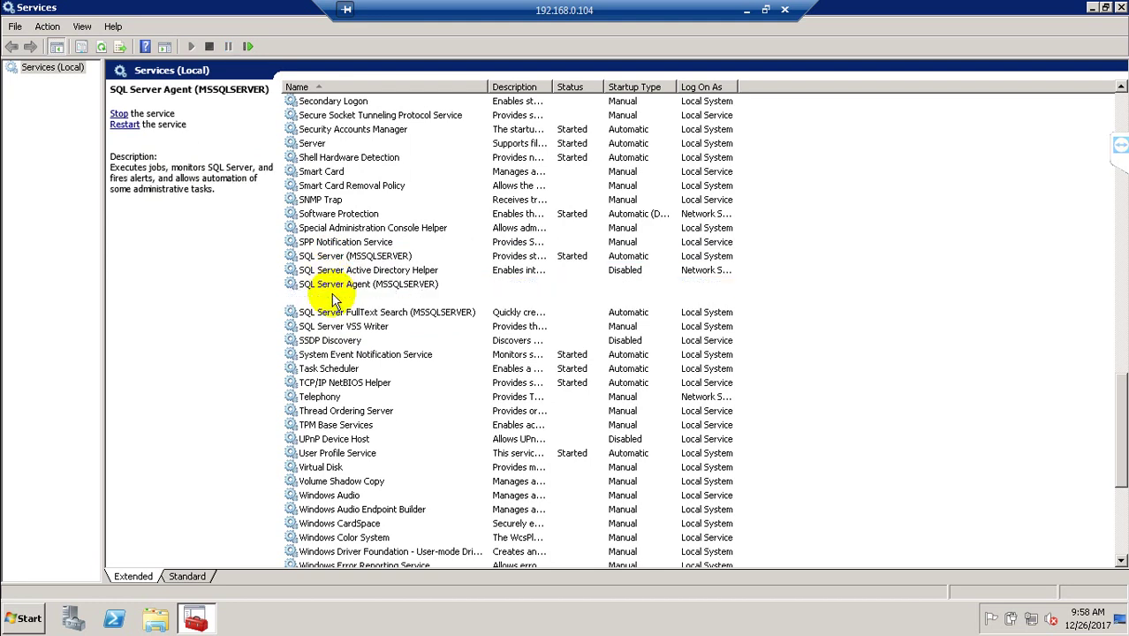
{"action": "left_click", "coordinate": [338, 313]}
{"action": "left_click", "coordinate": [337, 325]}
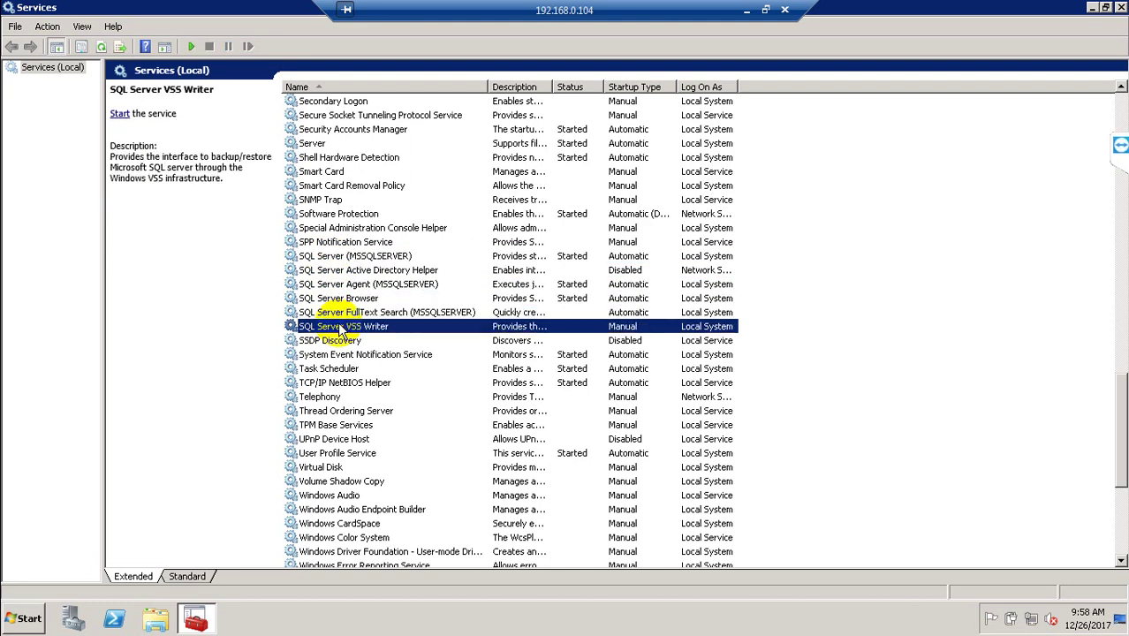
{"action": "left_click", "coordinate": [345, 275]}
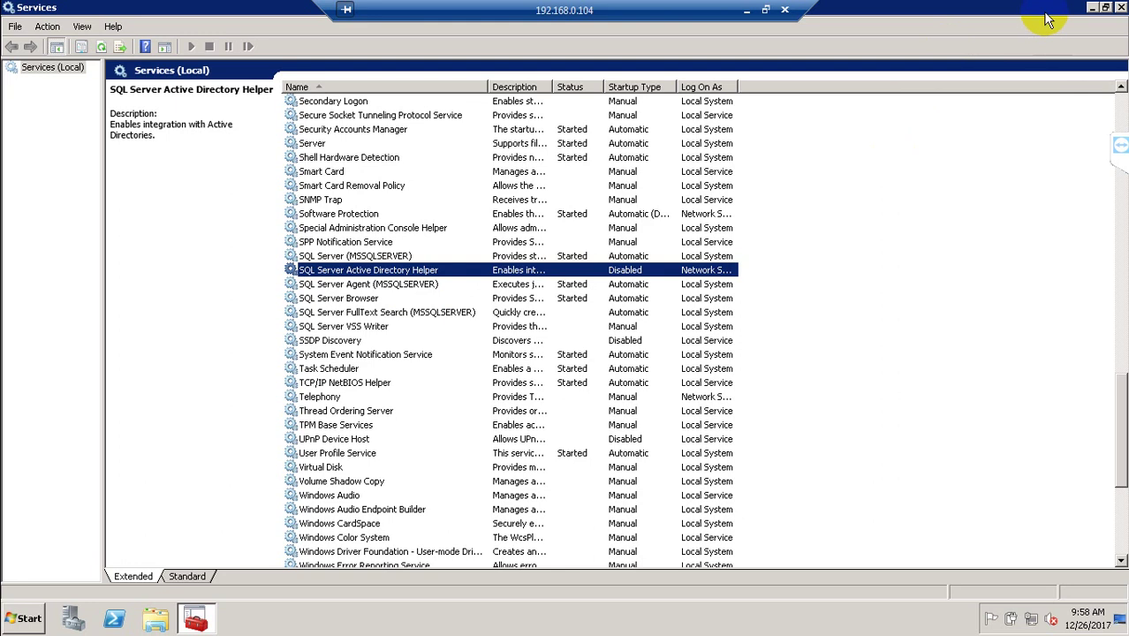
{"action": "left_click_drag", "start_coordinate": [1040, 12], "coordinate": [1036, 71]}
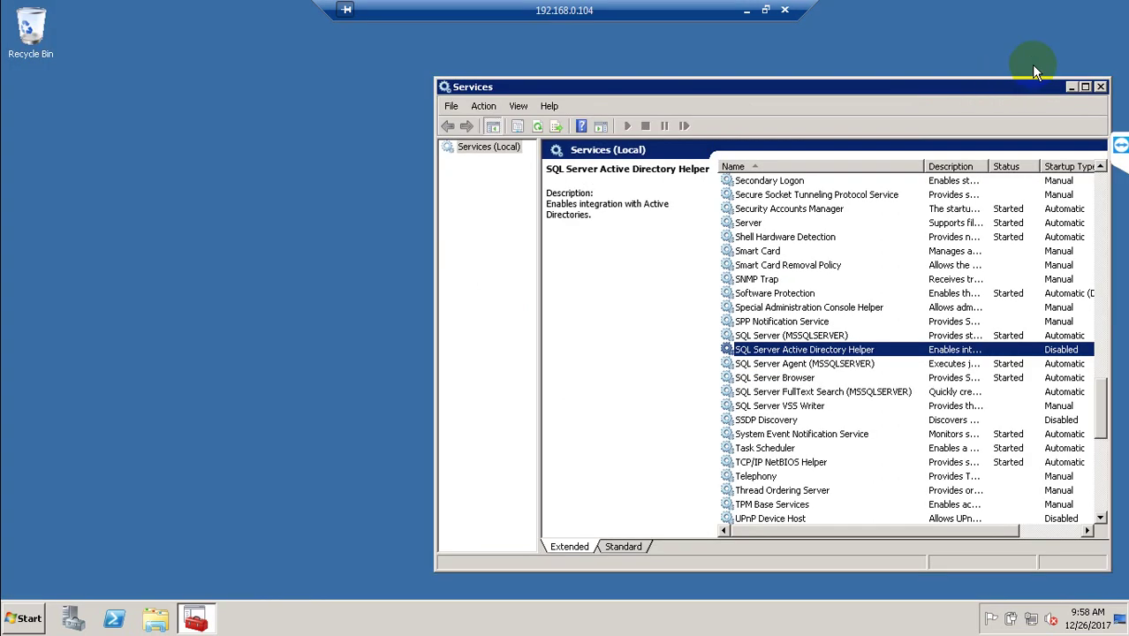
- Minimize the Services window and open, then cancel, the Run dialog
{"action": "left_click", "coordinate": [1072, 85]}
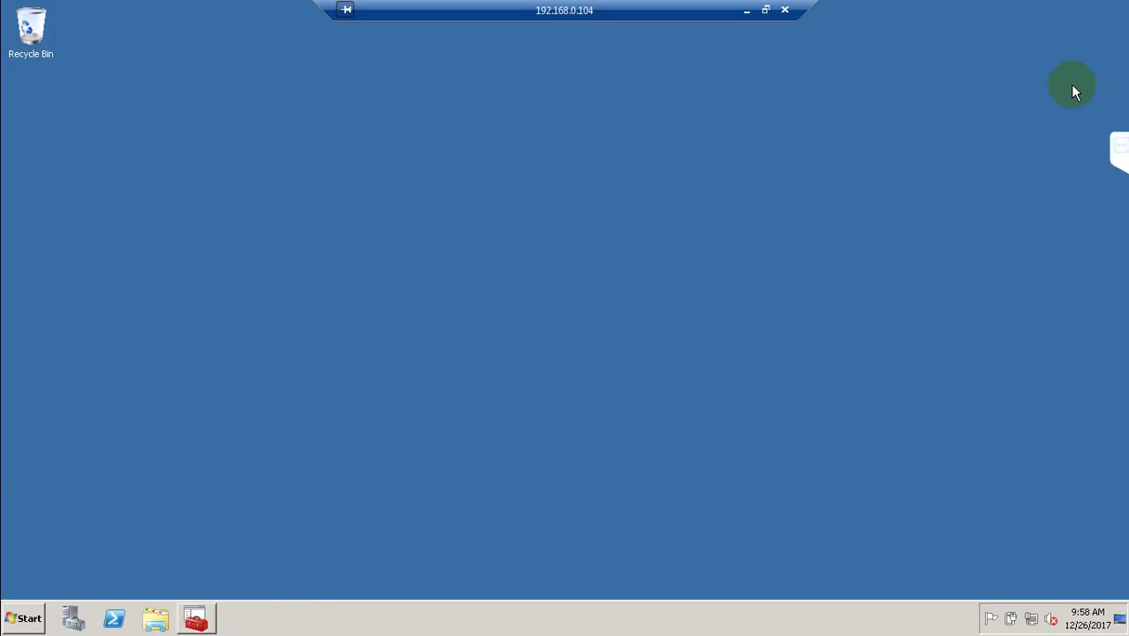
{"action": "key", "text": "super+r"}
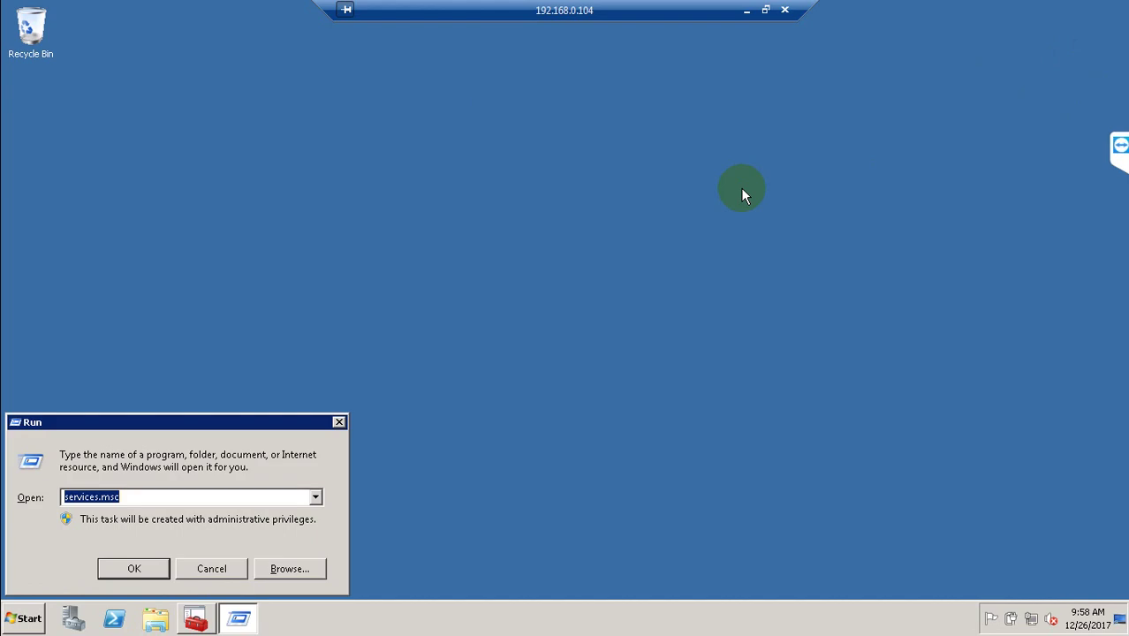
{"action": "left_click", "coordinate": [212, 567]}
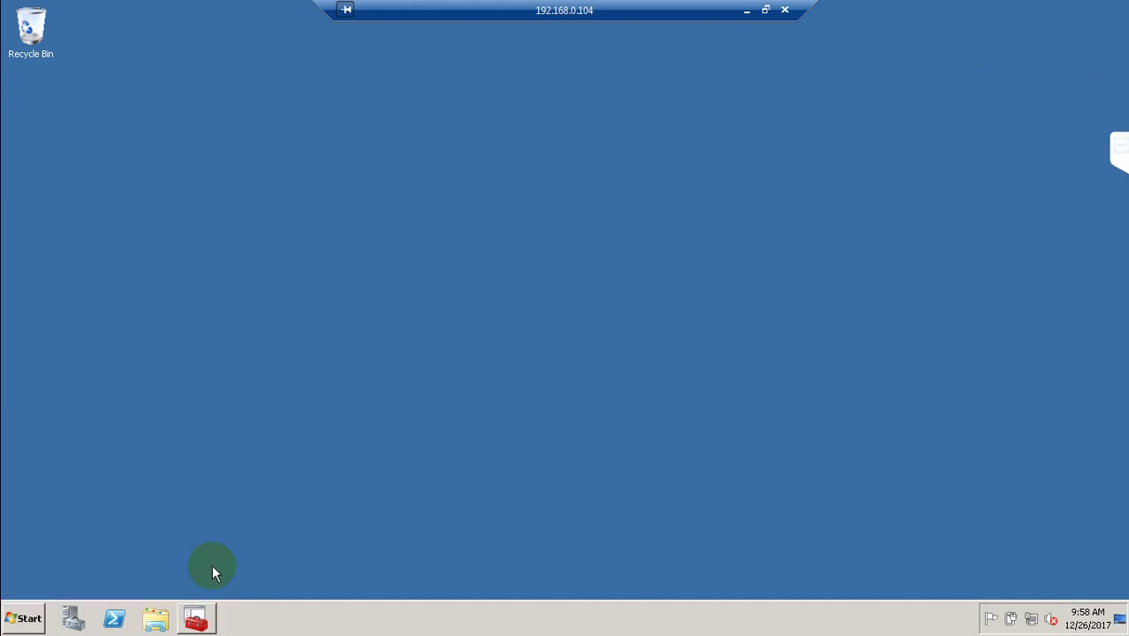
- Launch SQL Server Configuration Manager from Microsoft SQL Server 2005 > Configuration Tools
{"action": "left_click", "coordinate": [26, 619]}
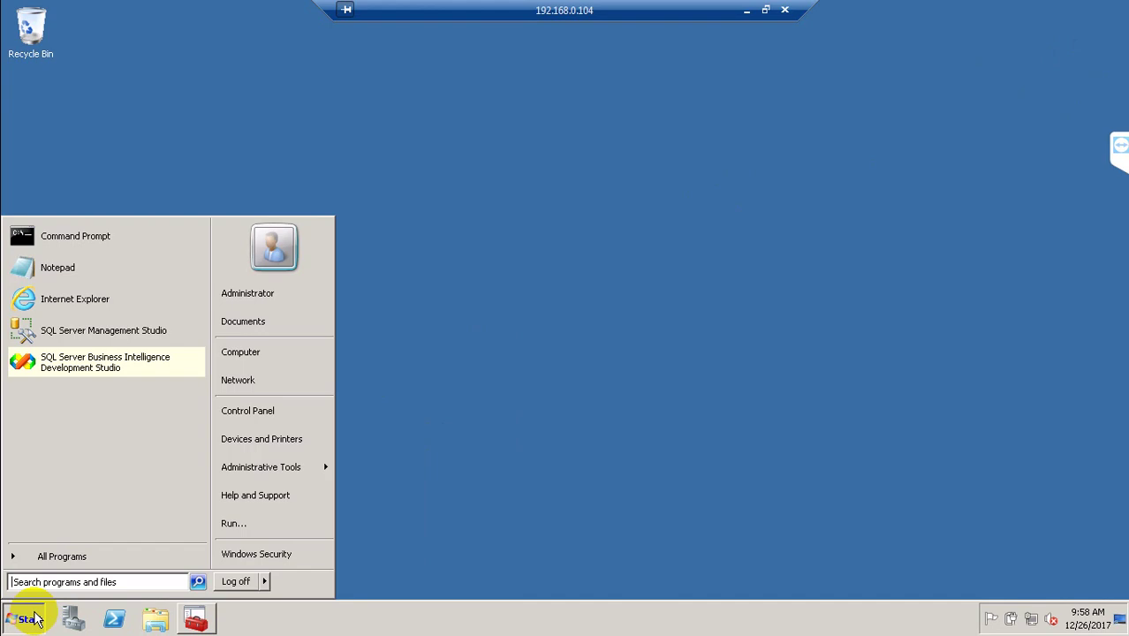
{"action": "left_click", "coordinate": [65, 556]}
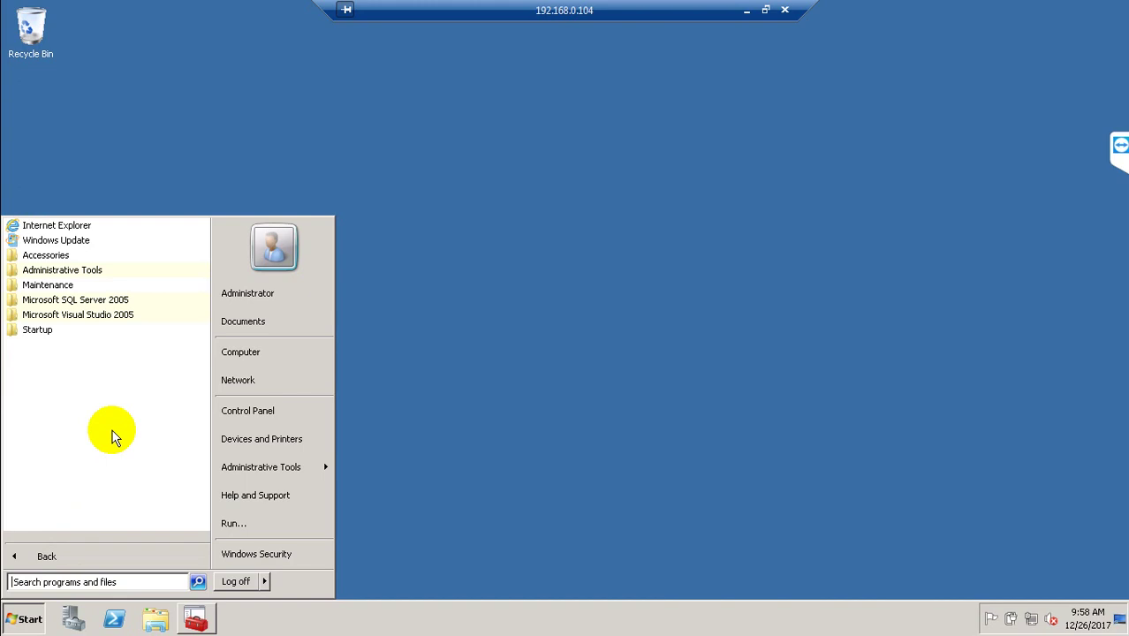
{"action": "left_click", "coordinate": [67, 304]}
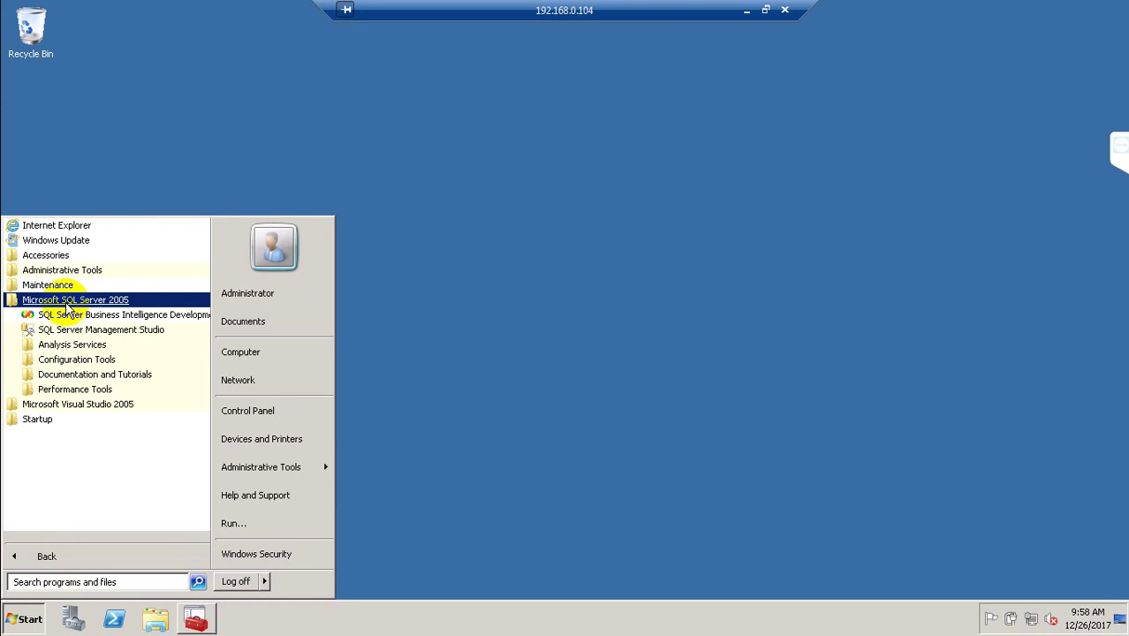
{"action": "left_click", "coordinate": [66, 362]}
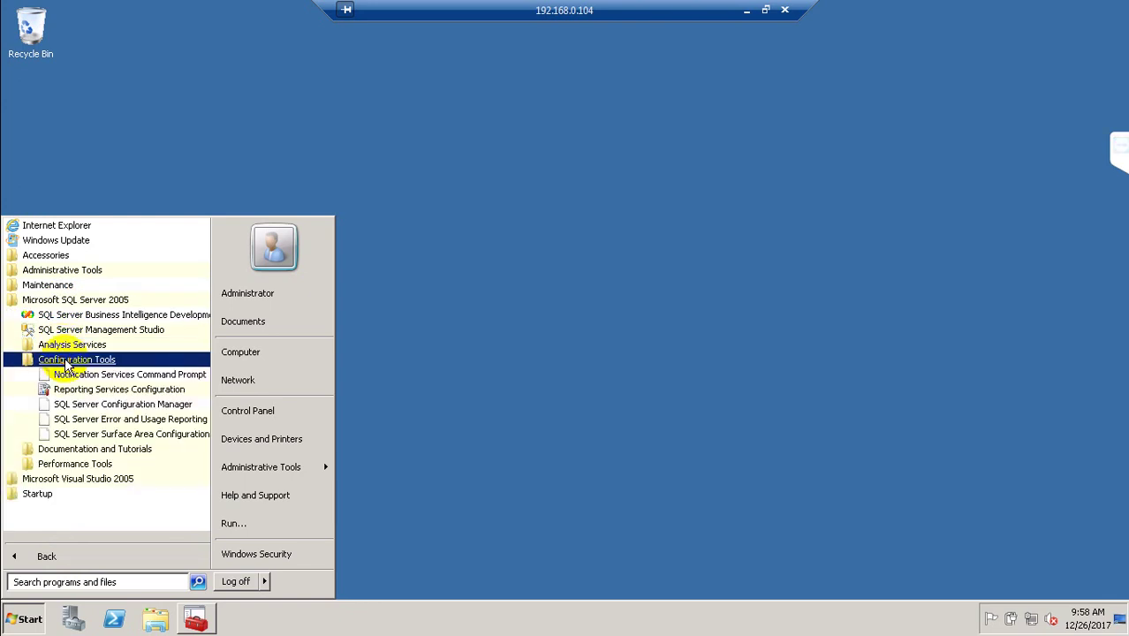
{"action": "left_click", "coordinate": [86, 406]}
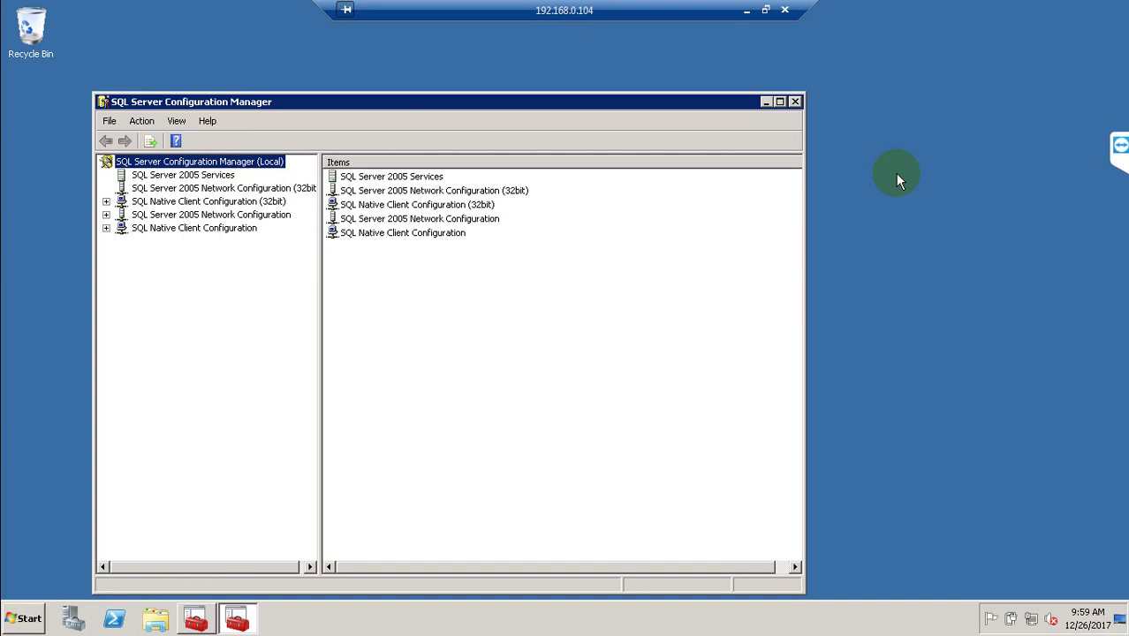
- Maximize Configuration Manager and show SQL Server 2005 Services with their running states
{"action": "left_click", "coordinate": [779, 101]}
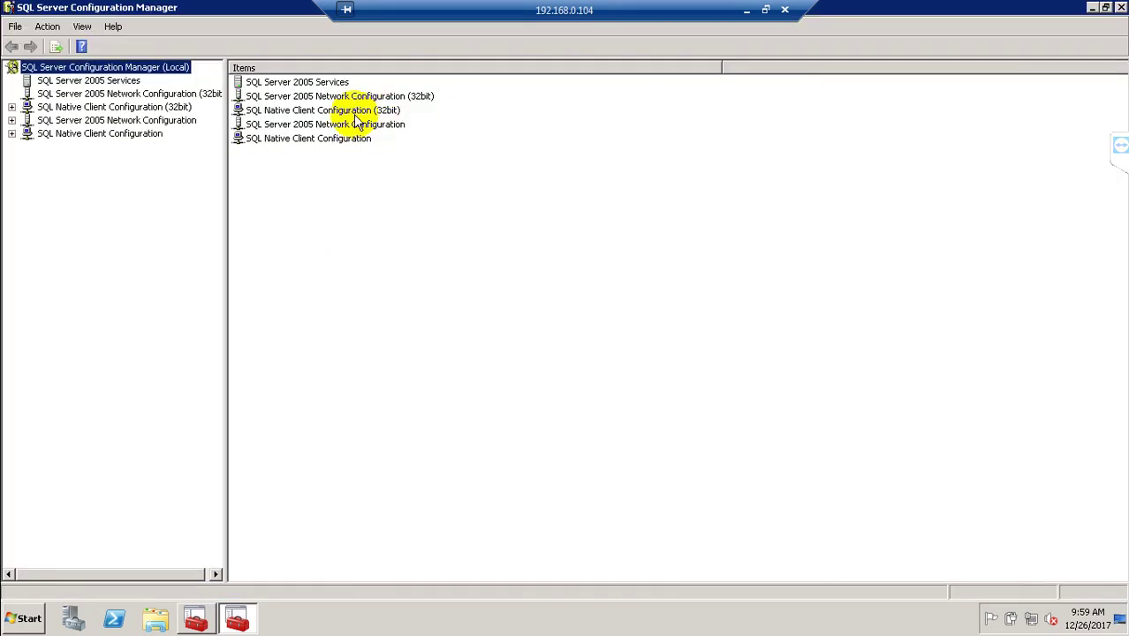
{"action": "left_click", "coordinate": [89, 80]}
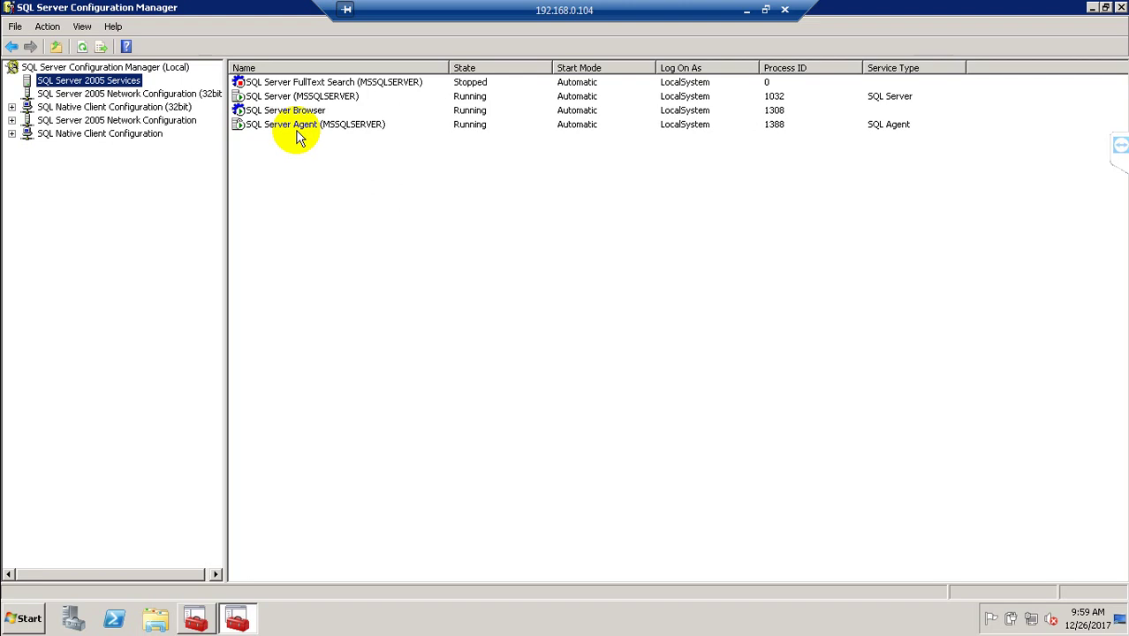
{"action": "left_click", "coordinate": [293, 126]}
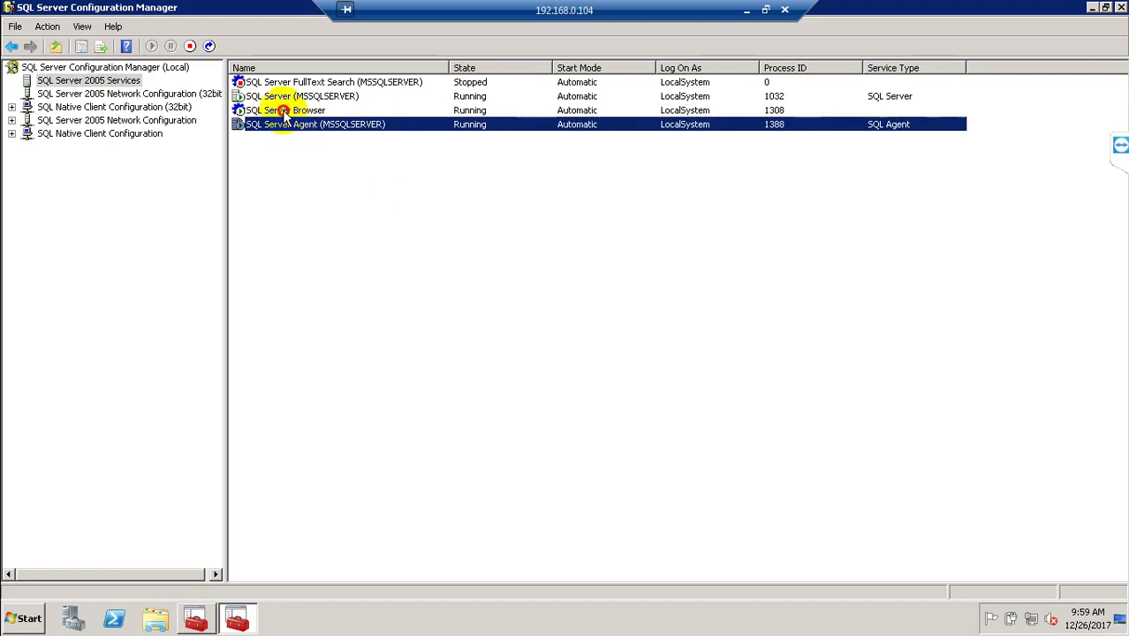
{"action": "left_click", "coordinate": [284, 110]}
{"action": "left_click", "coordinate": [284, 99]}
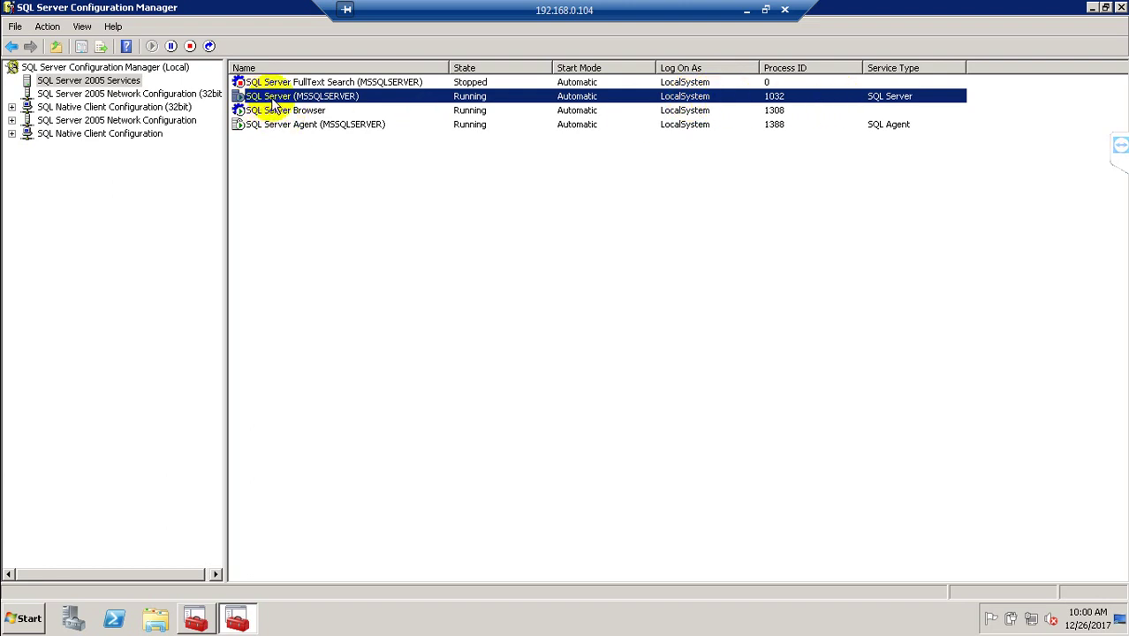
{"action": "left_click", "coordinate": [325, 112]}
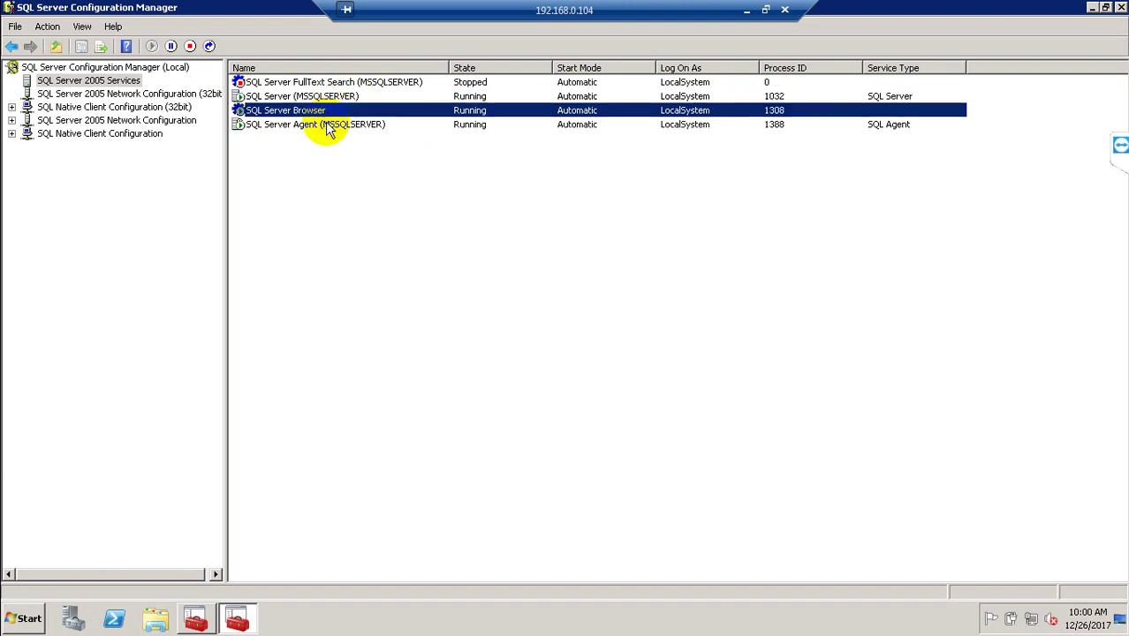
{"action": "left_click", "coordinate": [328, 126]}
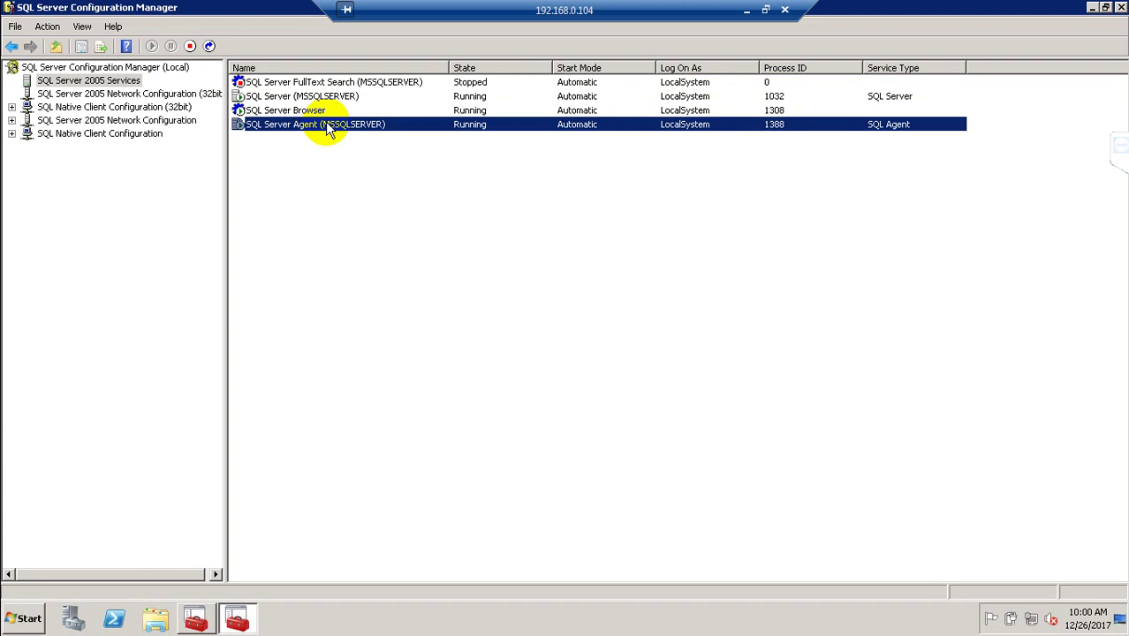
{"action": "left_click", "coordinate": [311, 113]}
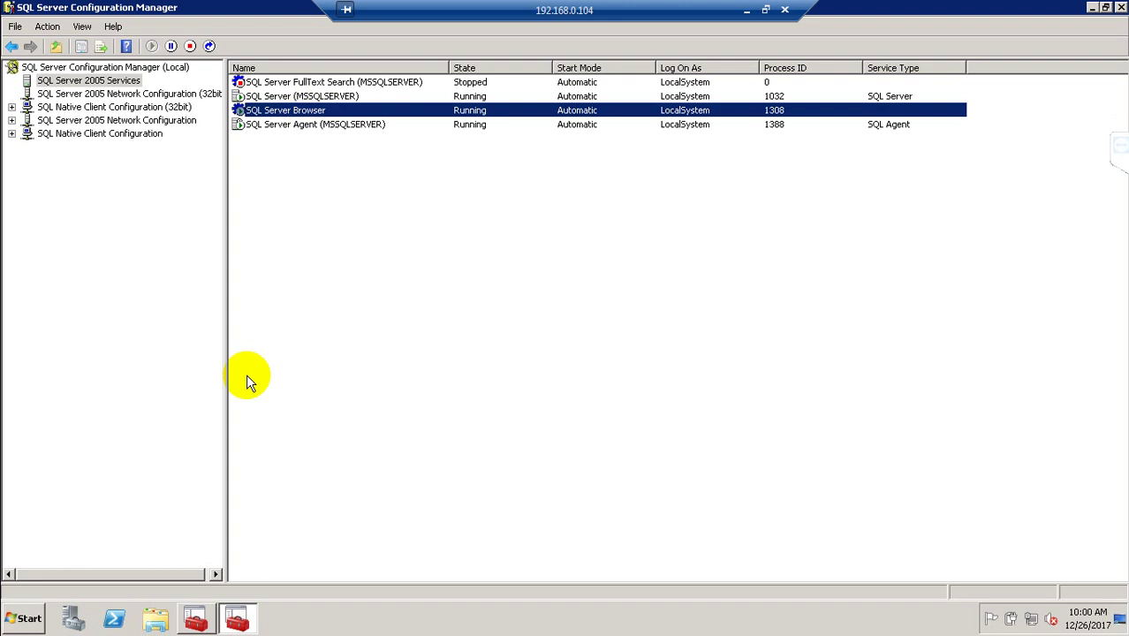
- Cancel the Run prompt, launch SQL Server Management Studio from Start, and minimize the remote session
{"action": "key", "text": "super+r"}
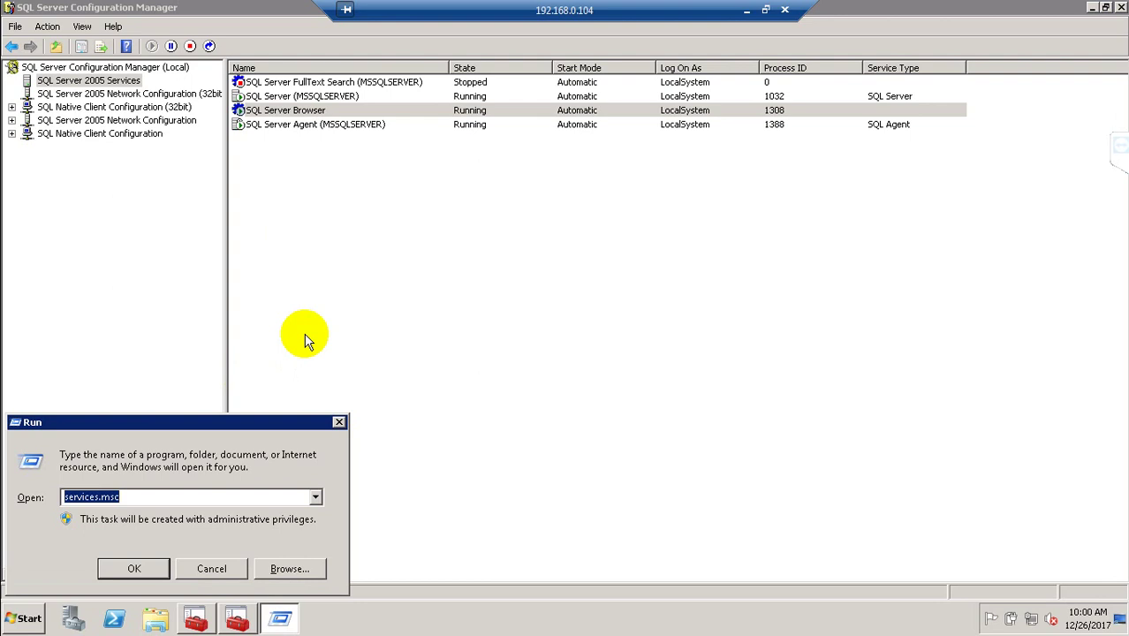
{"action": "left_click", "coordinate": [212, 569]}
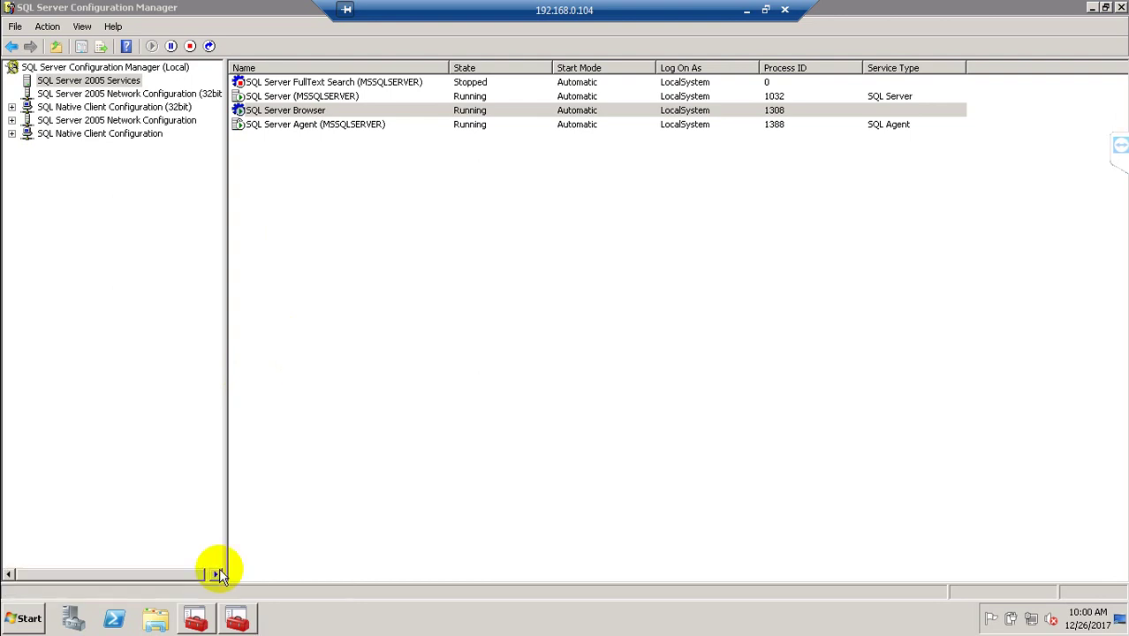
{"action": "left_click", "coordinate": [15, 623]}
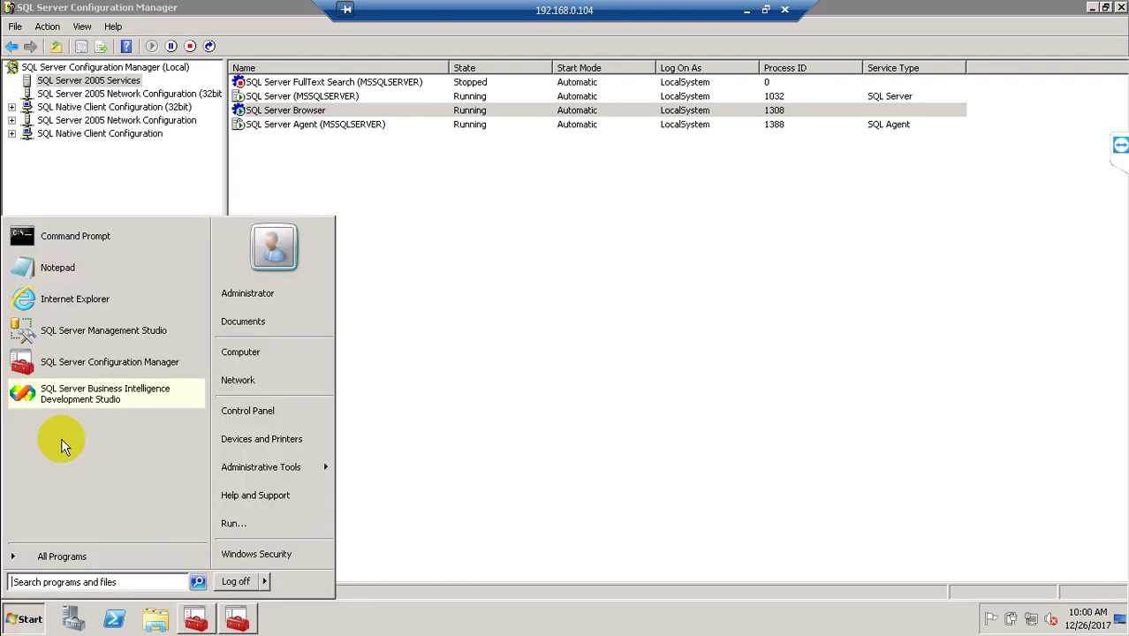
{"action": "left_click", "coordinate": [49, 336]}
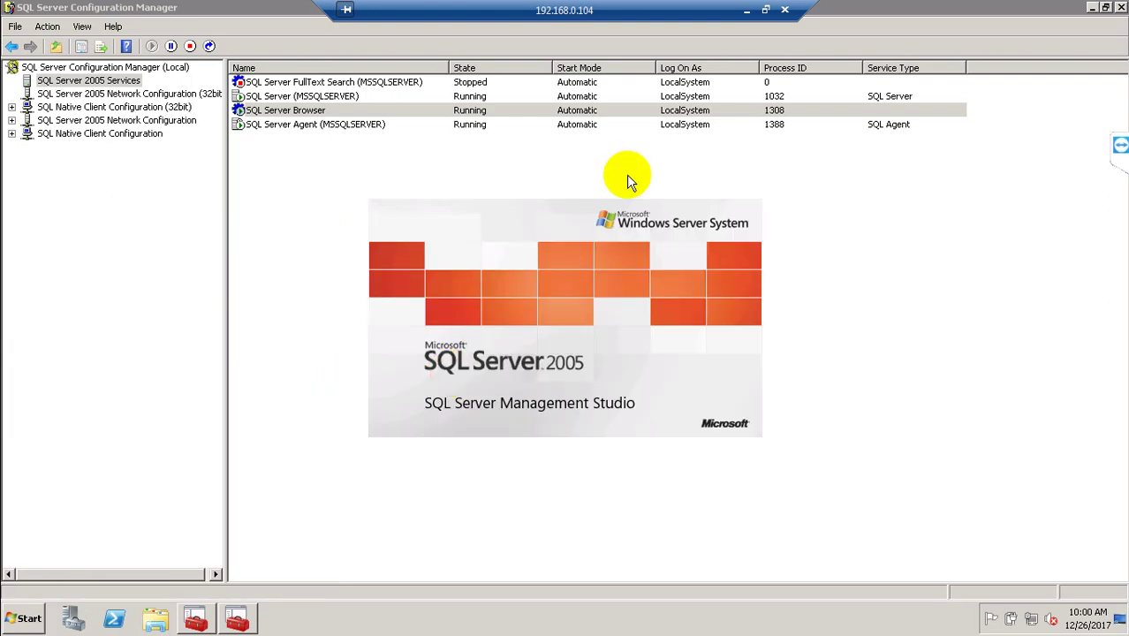
{"action": "left_click", "coordinate": [745, 11]}
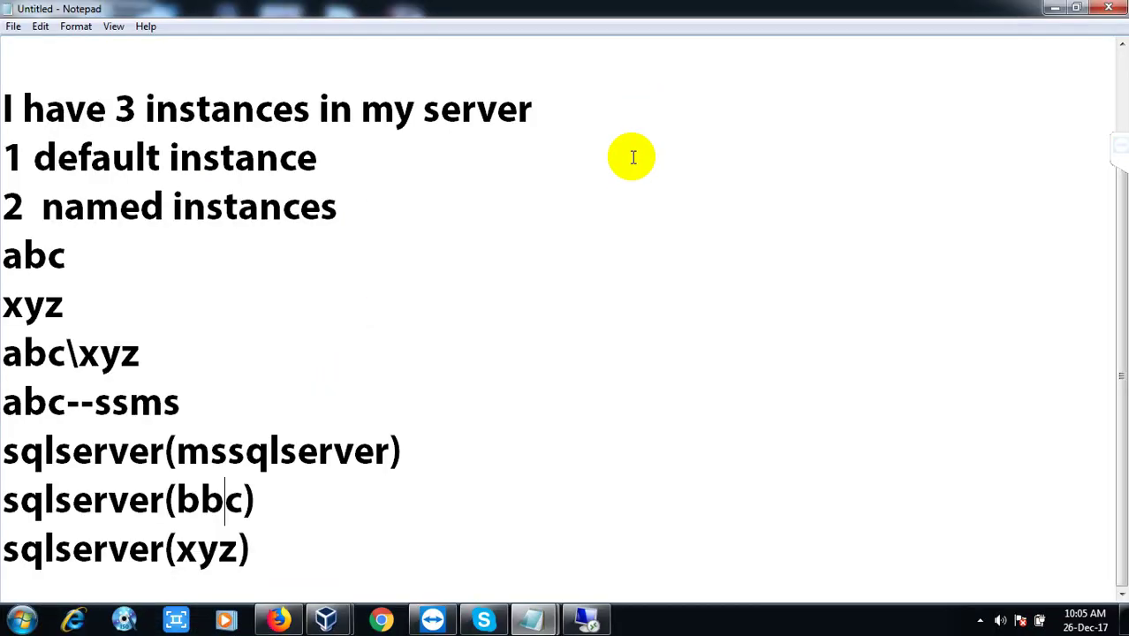
- Add the heading 'to open sql server management studio' and the line 'goto all programs open ssms'
{"action": "left_click", "coordinate": [438, 502]}
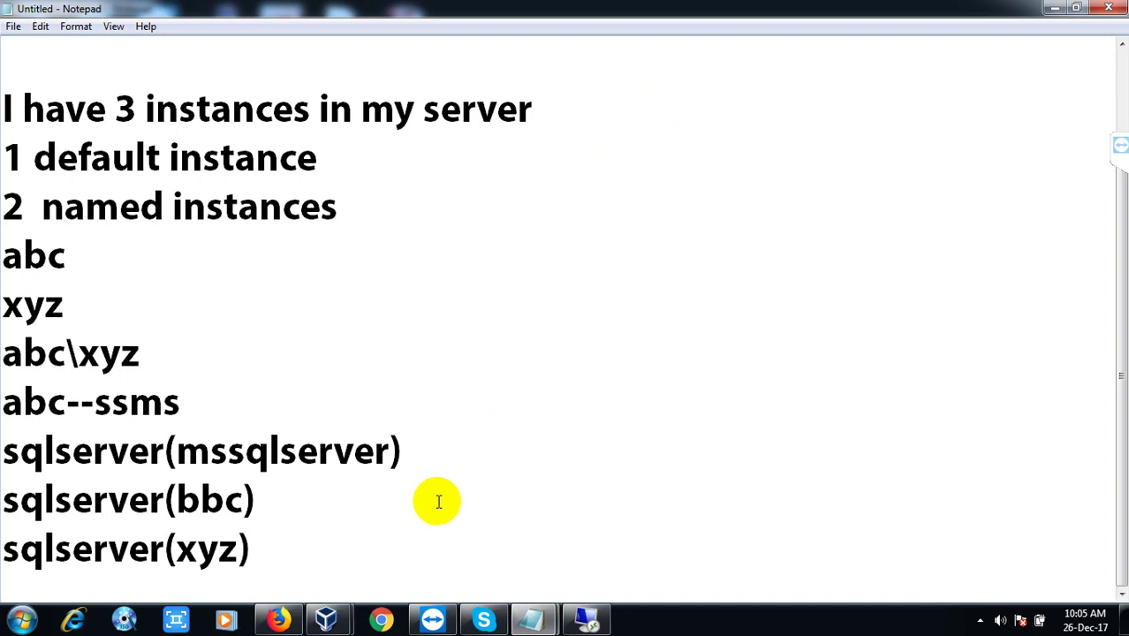
{"action": "key", "text": "Down"}
{"action": "key", "text": "Return"}
{"action": "key", "text": "Return"}
{"action": "key", "text": "Return"}
{"action": "type", "text": "w"}
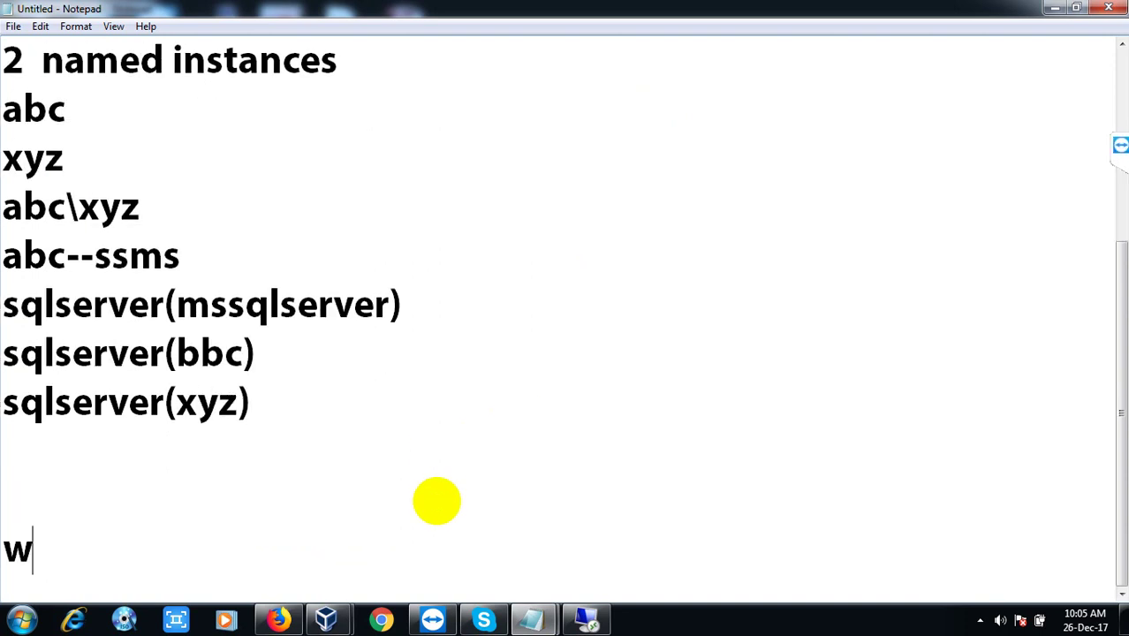
{"action": "key", "text": "BackSpace"}
{"action": "key", "text": "BackSpace"}
{"action": "type", "text": "t"}
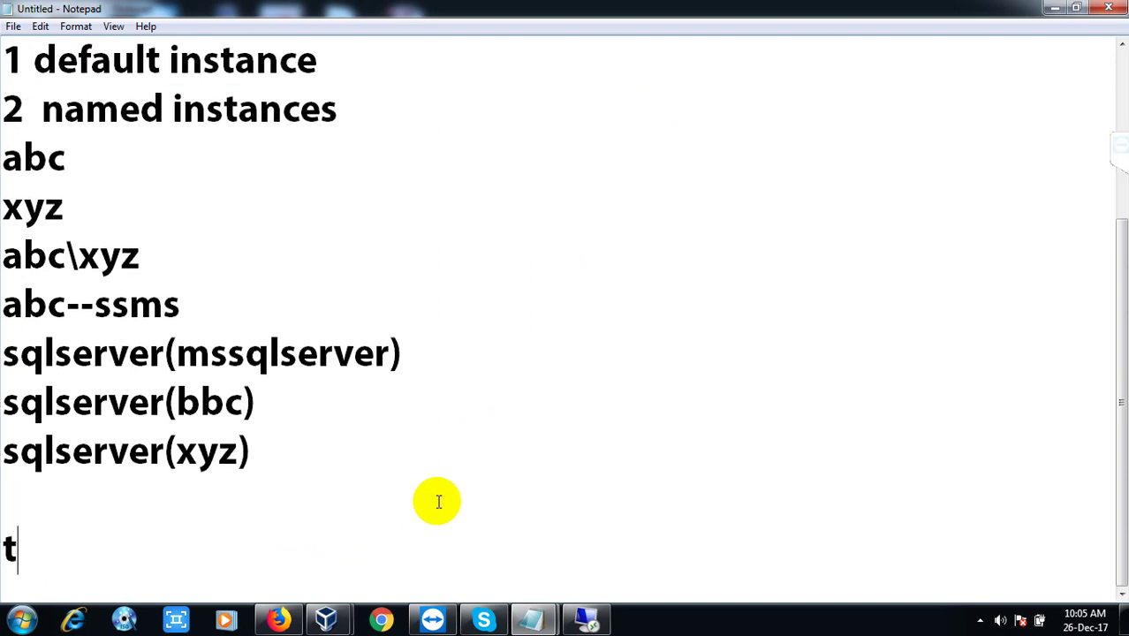
{"action": "type", "text": "o open sql serve"}
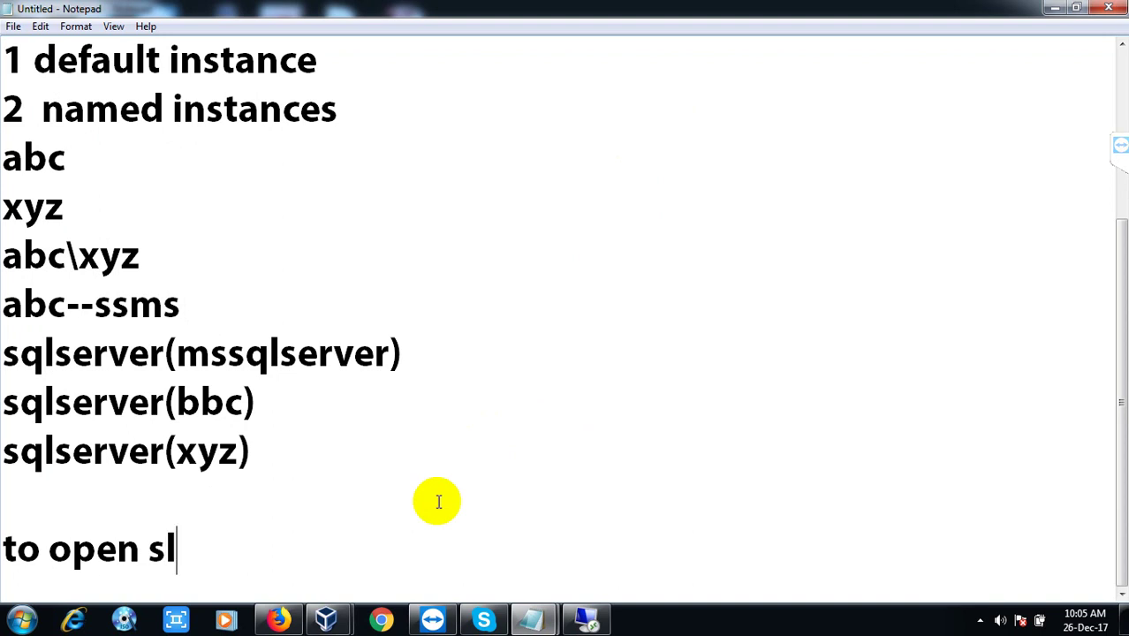
{"action": "type", "text": "r manage"}
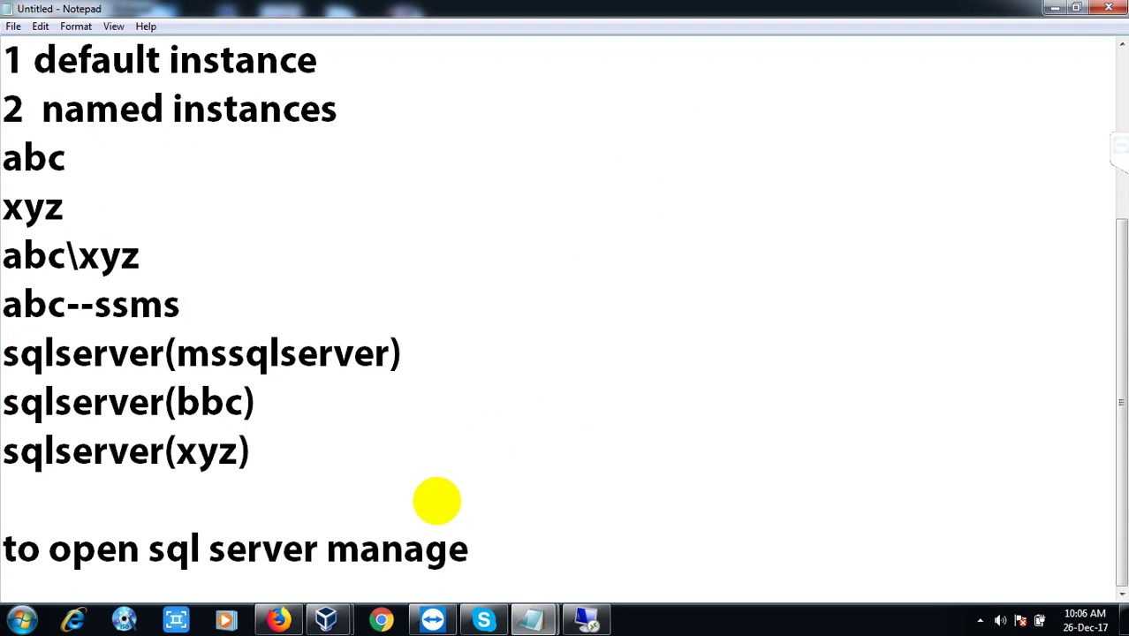
{"action": "type", "text": "ment studio"}
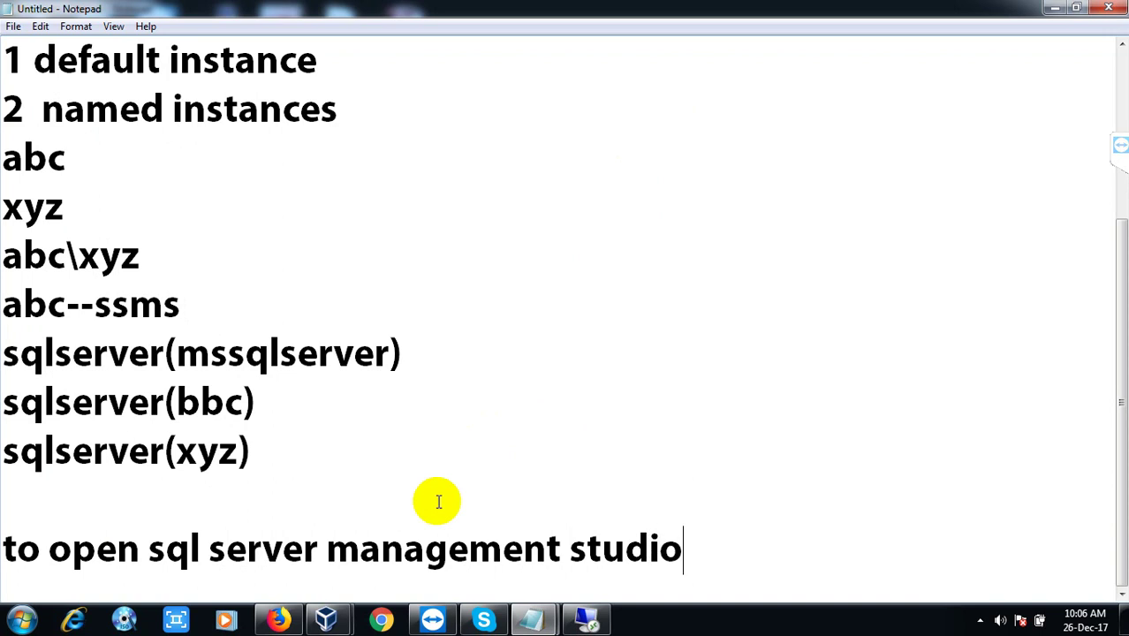
{"action": "key", "text": "Return"}
{"action": "type", "text": "go"}
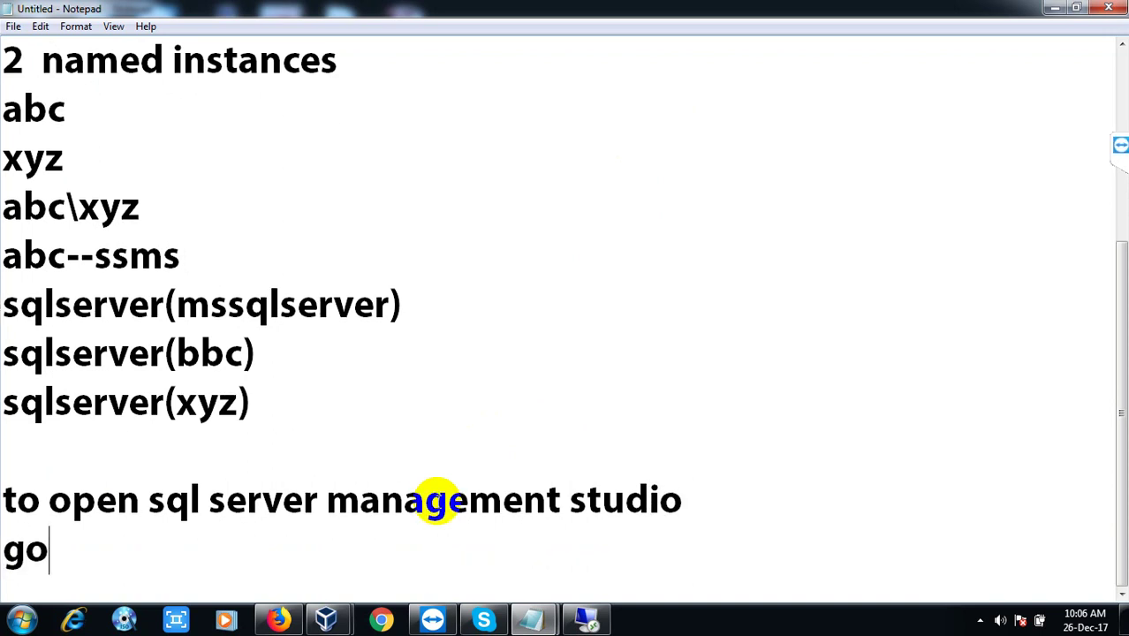
{"action": "type", "text": "to"}
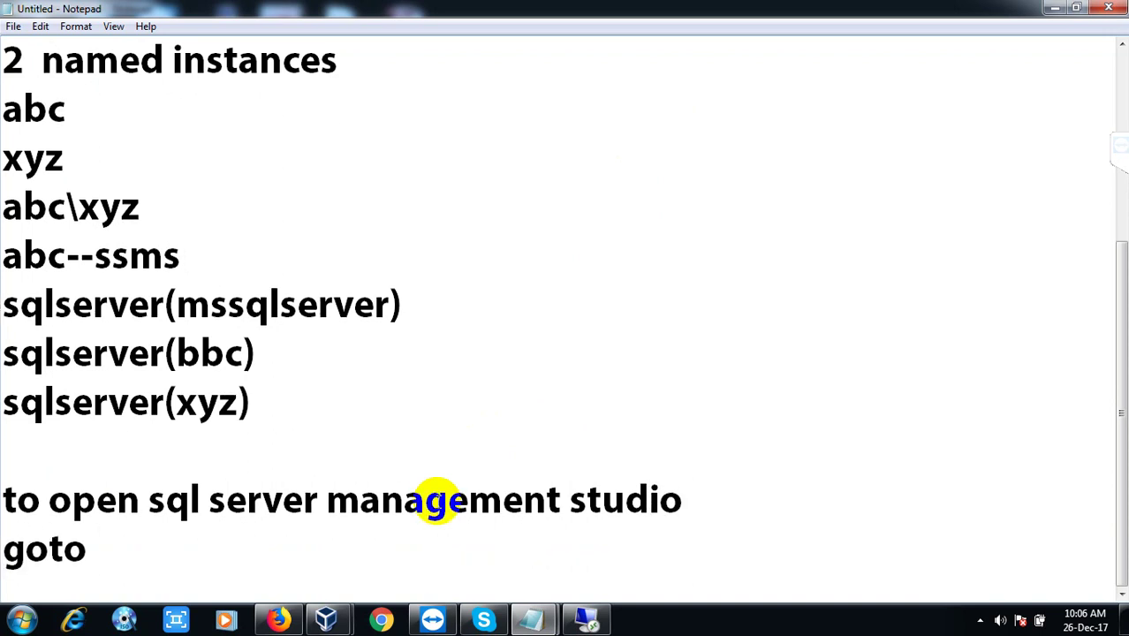
{"action": "type", "text": " a;;"}
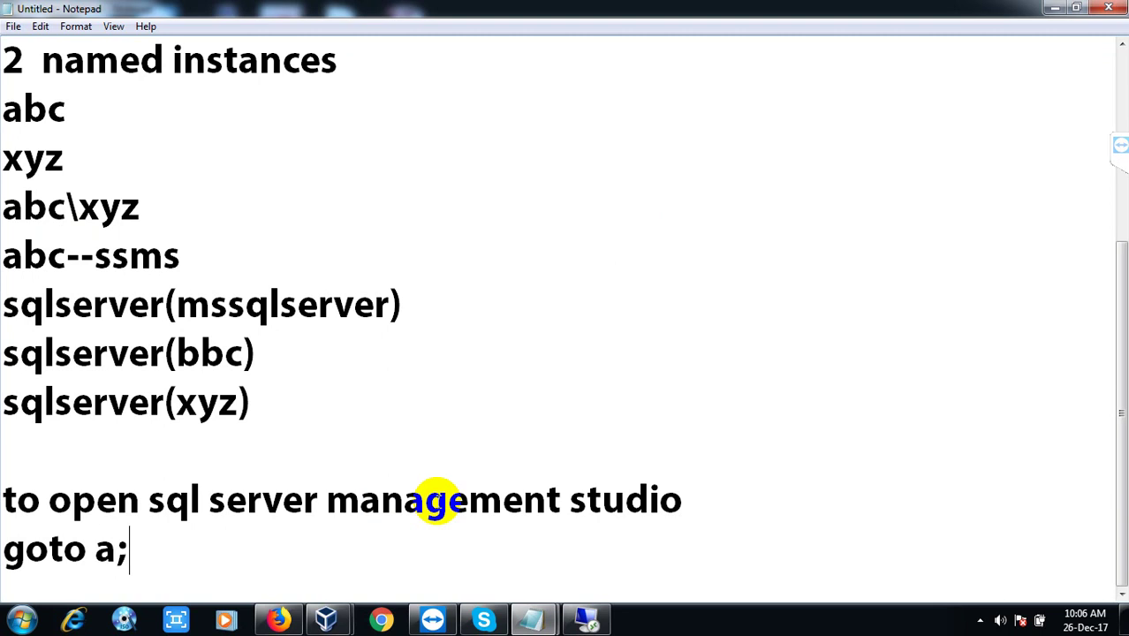
{"action": "key", "text": "BackSpace"}
{"action": "key", "text": "BackSpace"}
{"action": "type", "text": "ll rp"}
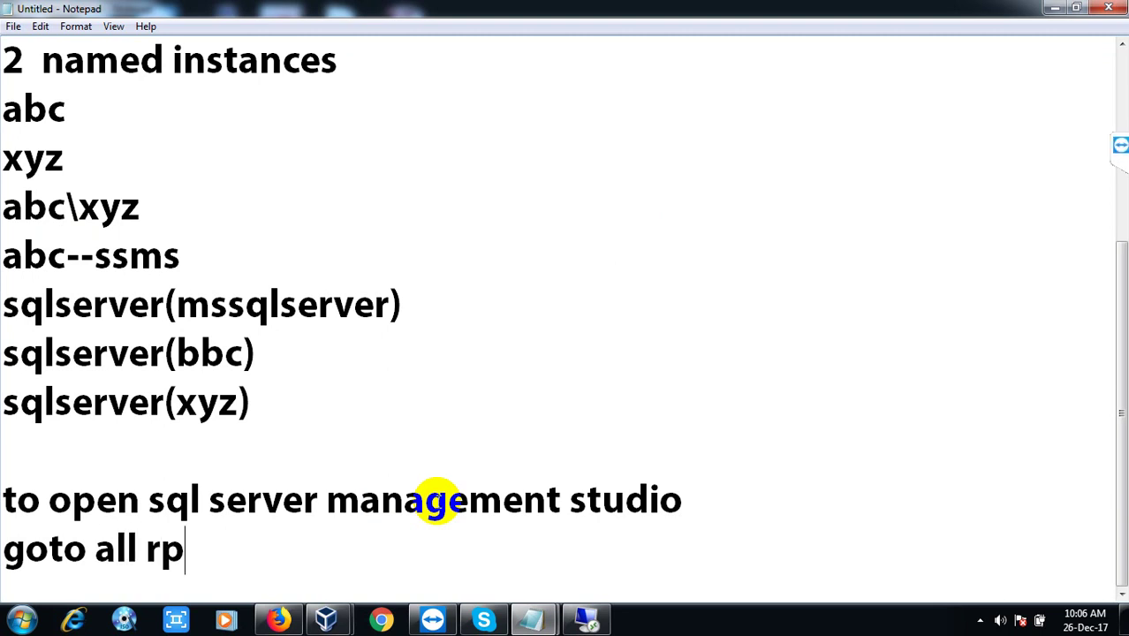
{"action": "key", "text": "BackSpace"}
{"action": "key", "text": "BackSpace"}
{"action": "type", "text": "programs"}
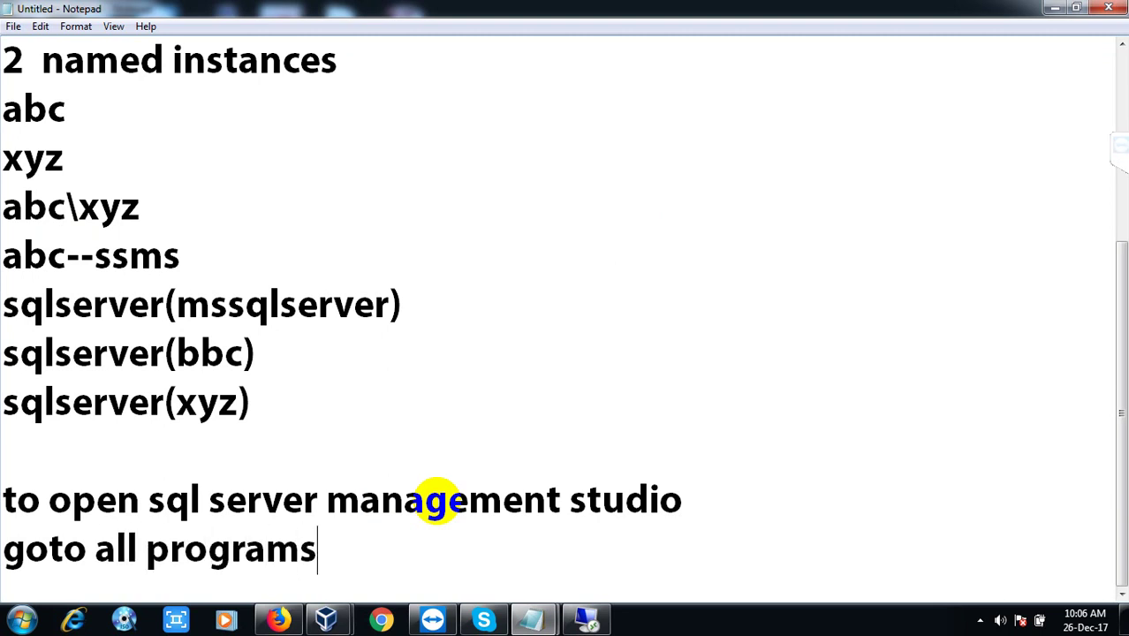
{"action": "type", "text": " open ssms"}
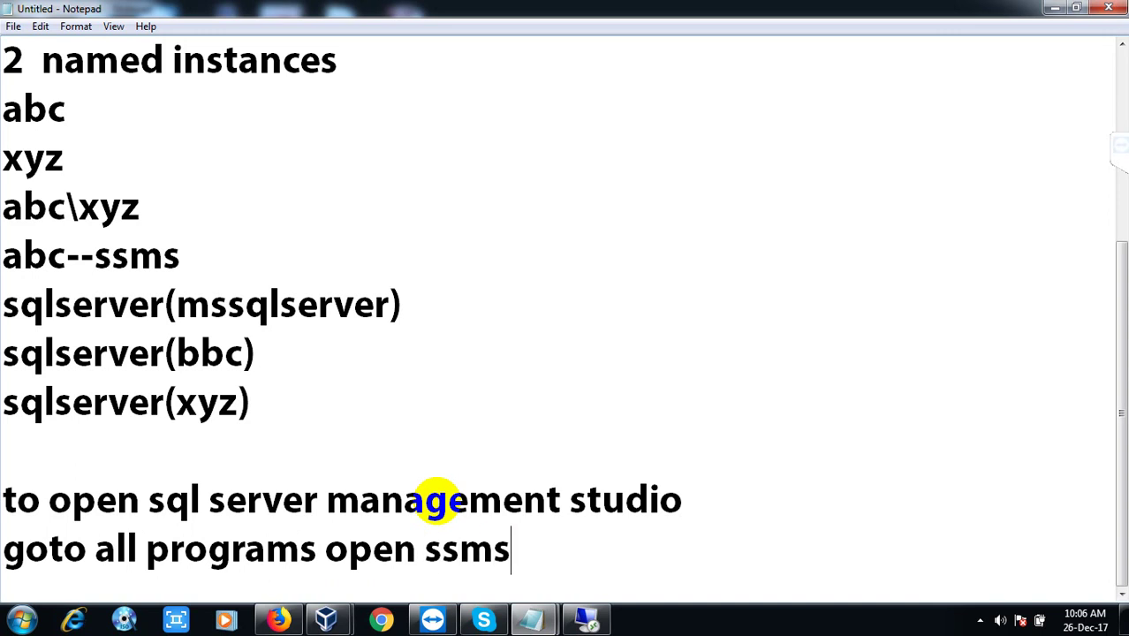
- Add the note 'if it is a sql server 2005' followed by 'sqlwb' on the next line
{"action": "key", "text": "Return"}
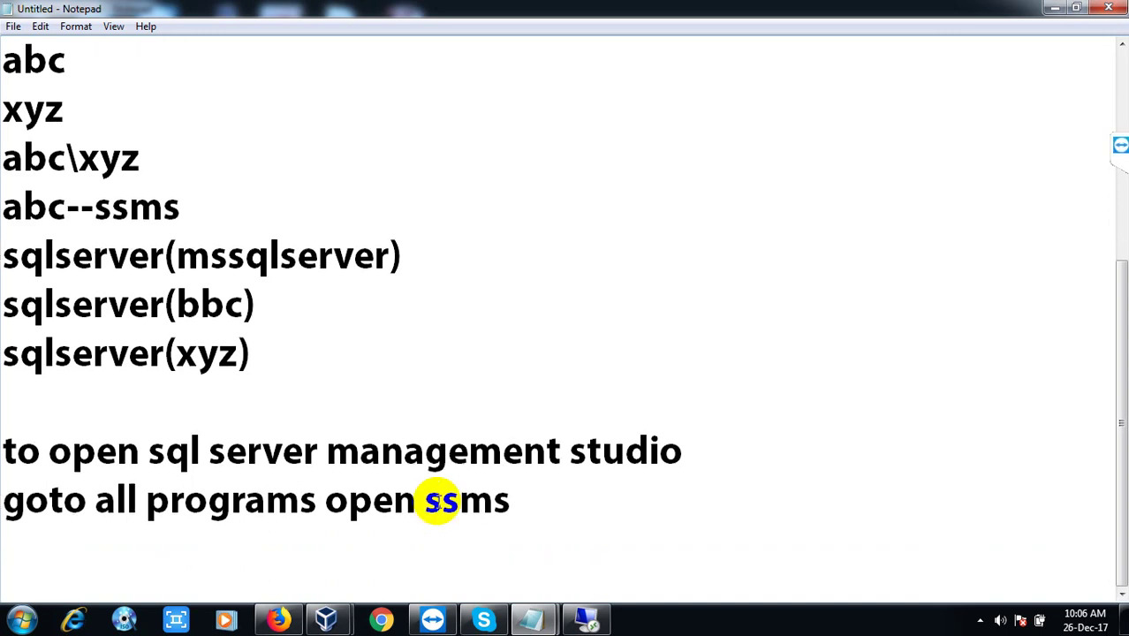
{"action": "type", "text": "if ti"}
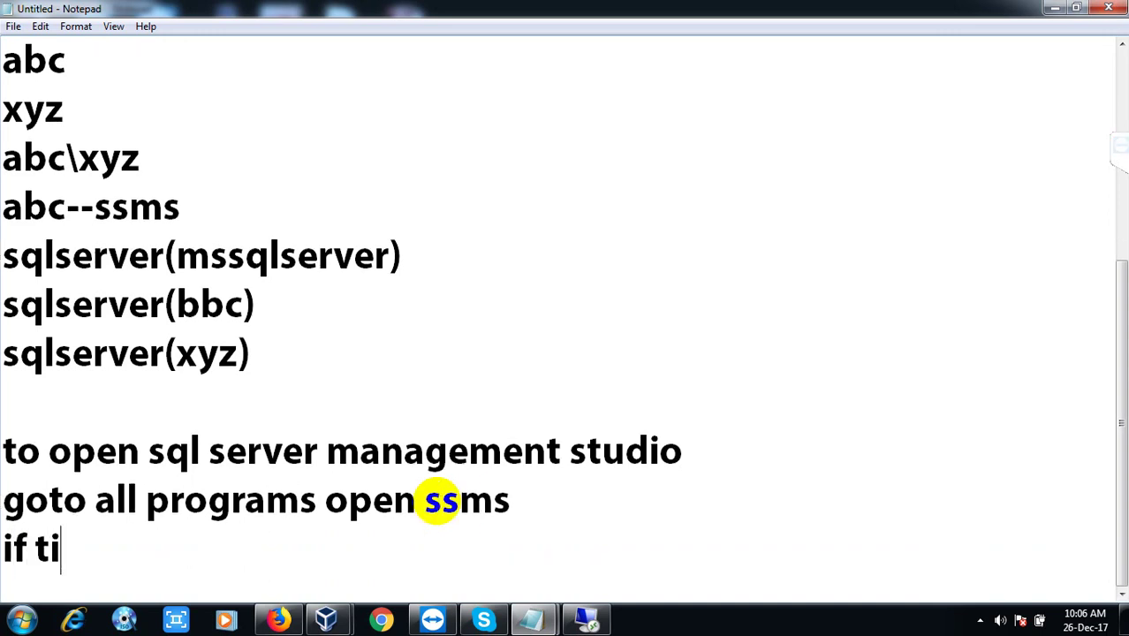
{"action": "key", "text": "BackSpace"}
{"action": "key", "text": "BackSpace"}
{"action": "type", "text": "it is"}
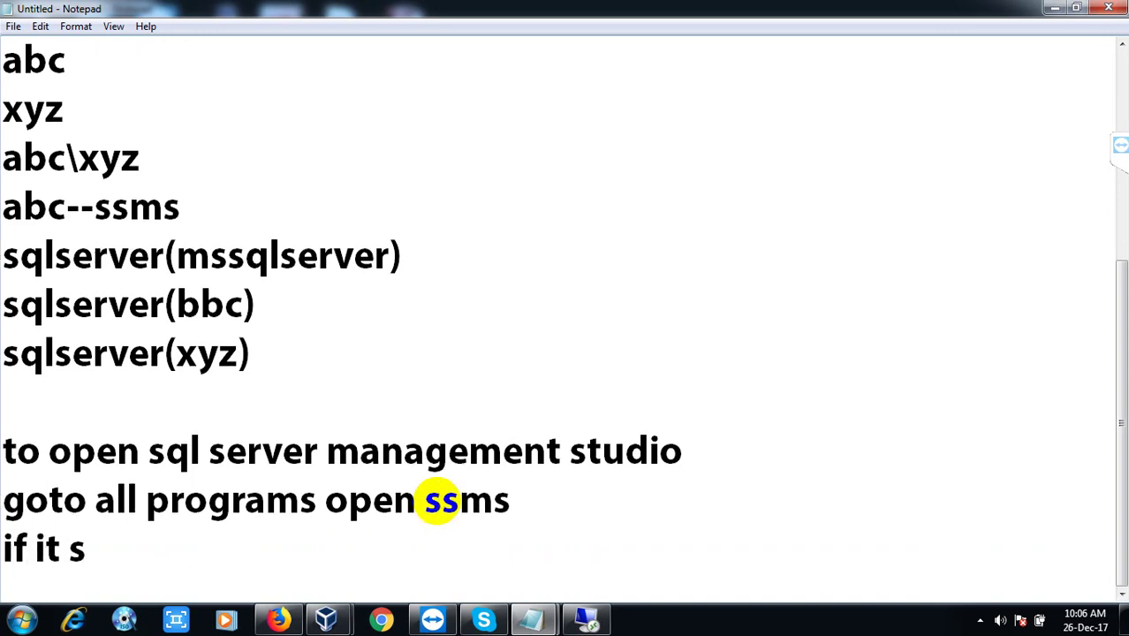
{"action": "key", "text": "BackSpace"}
{"action": "type", "text": "is a sql serv"}
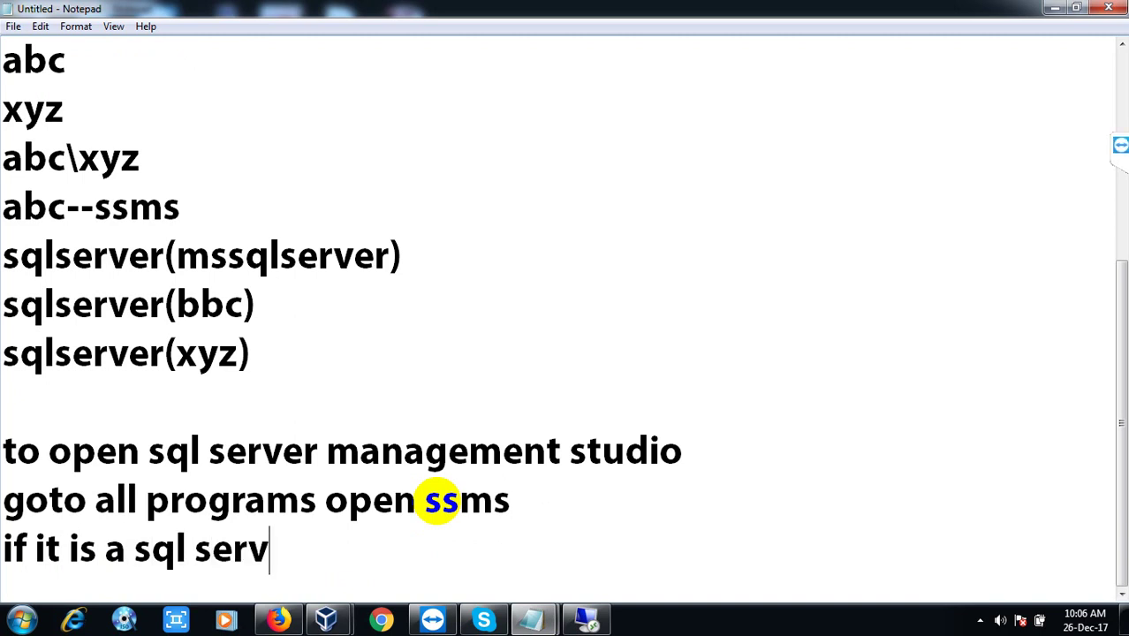
{"action": "type", "text": "er 2007"}
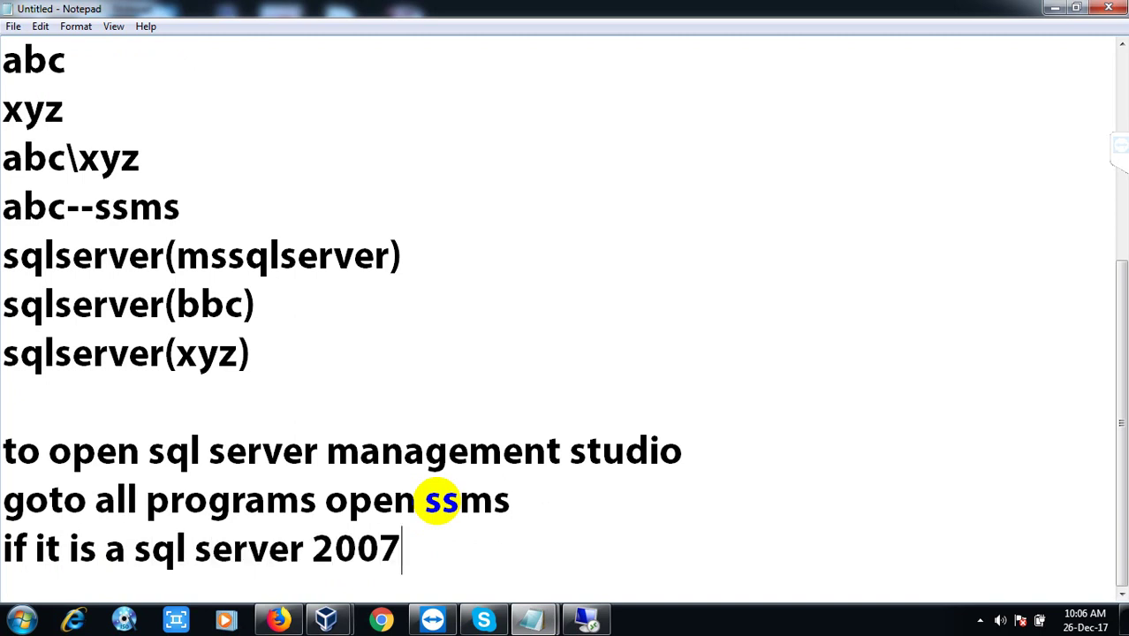
{"action": "key", "text": "BackSpace"}
{"action": "type", "text": "5"}
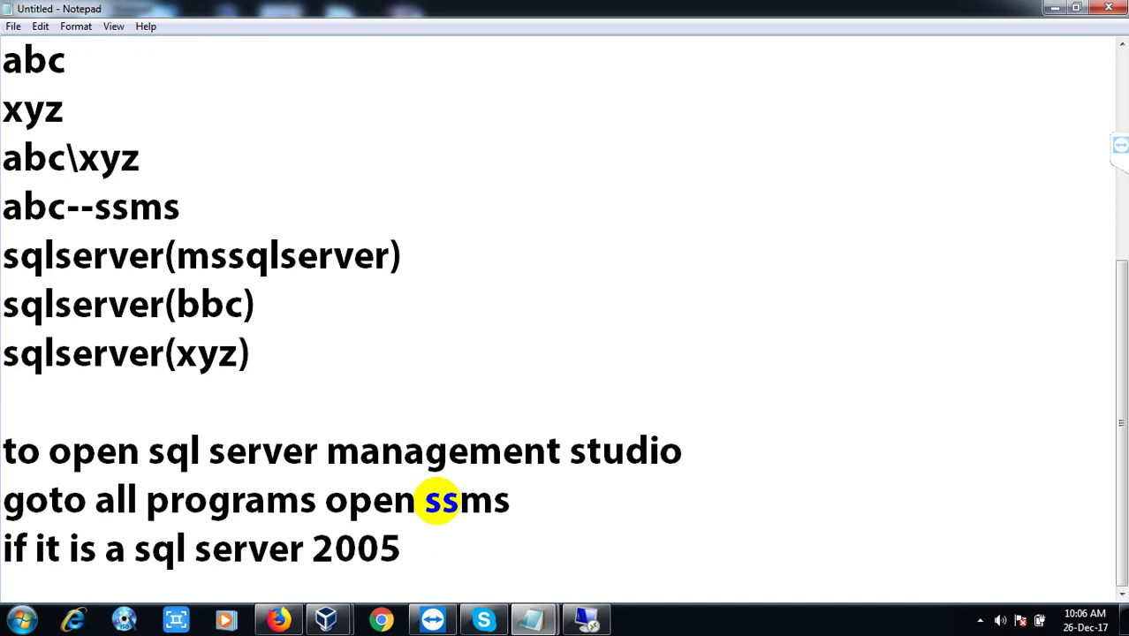
{"action": "key", "text": "Return"}
{"action": "key", "text": "Return"}
{"action": "key", "text": "Return"}
{"action": "key", "text": "Return"}
{"action": "key", "text": "Return"}
{"action": "key", "text": "Return"}
{"action": "key", "text": "Return"}
{"action": "key", "text": "Up"}
{"action": "key", "text": "Up"}
{"action": "key", "text": "Up"}
{"action": "key", "text": "Up"}
{"action": "key", "text": "Up"}
{"action": "key", "text": "Up"}
{"action": "key", "text": "Up"}
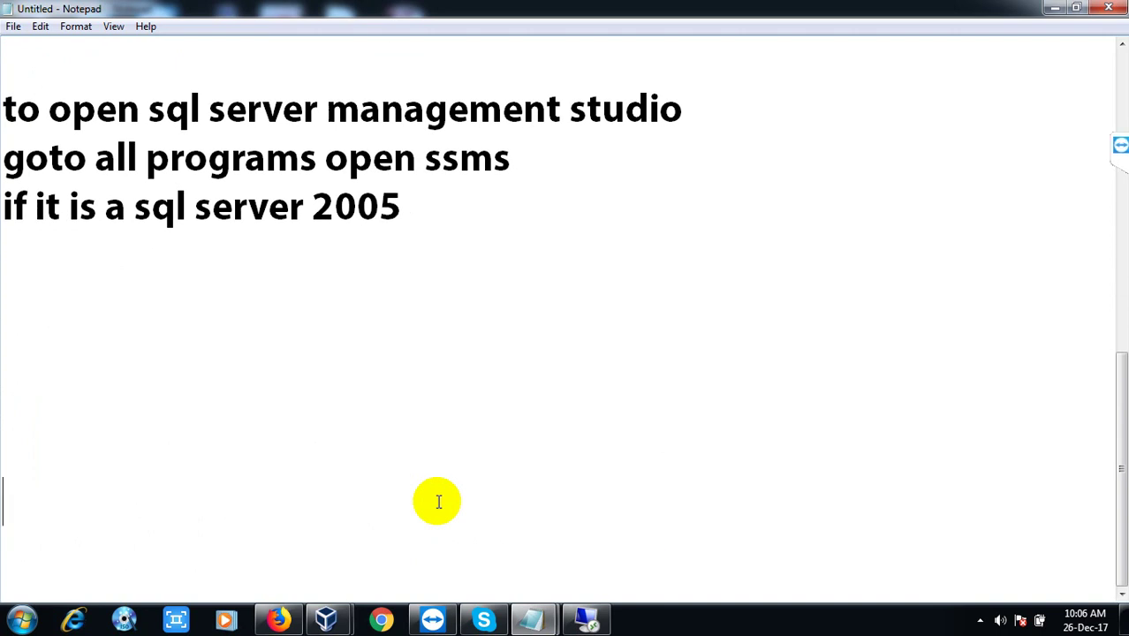
{"action": "key", "text": "Down"}
{"action": "type", "text": "sqlwb"}
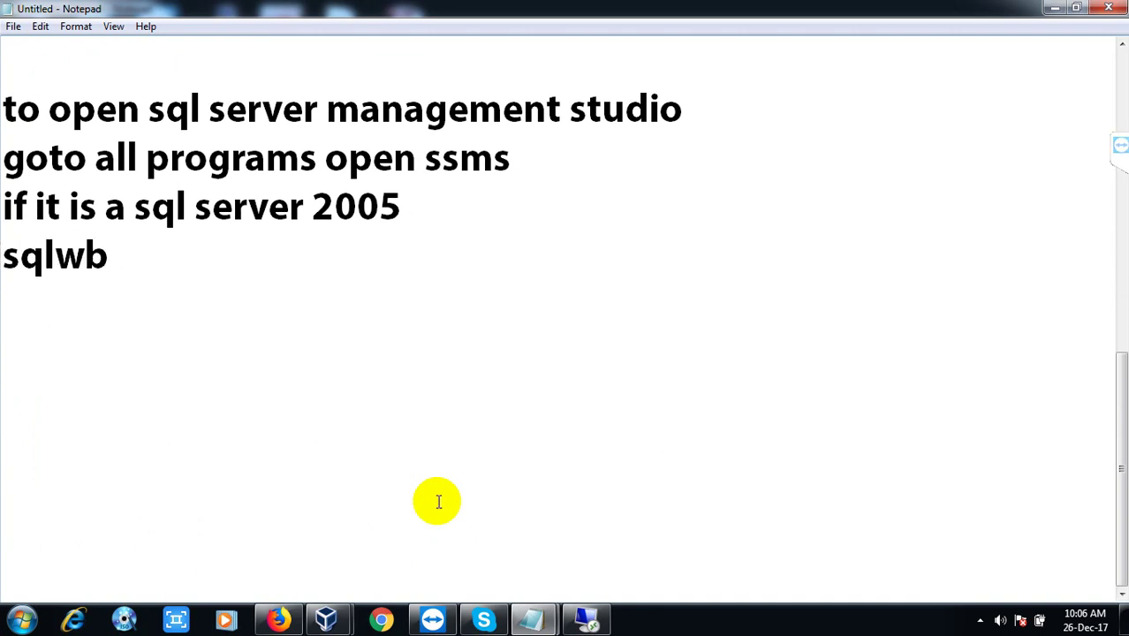
- Add 'from sql server 2008-till sql sever 2017' followed by 'ssms' on the next line
{"action": "key", "text": "Return"}
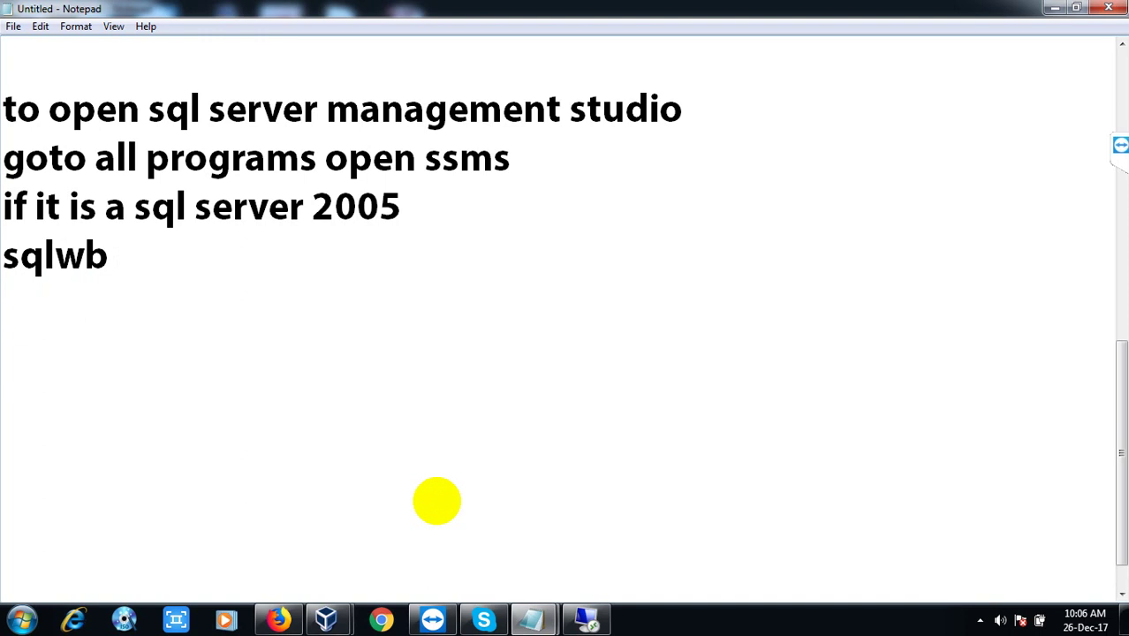
{"action": "type", "text": "if it is sql s"}
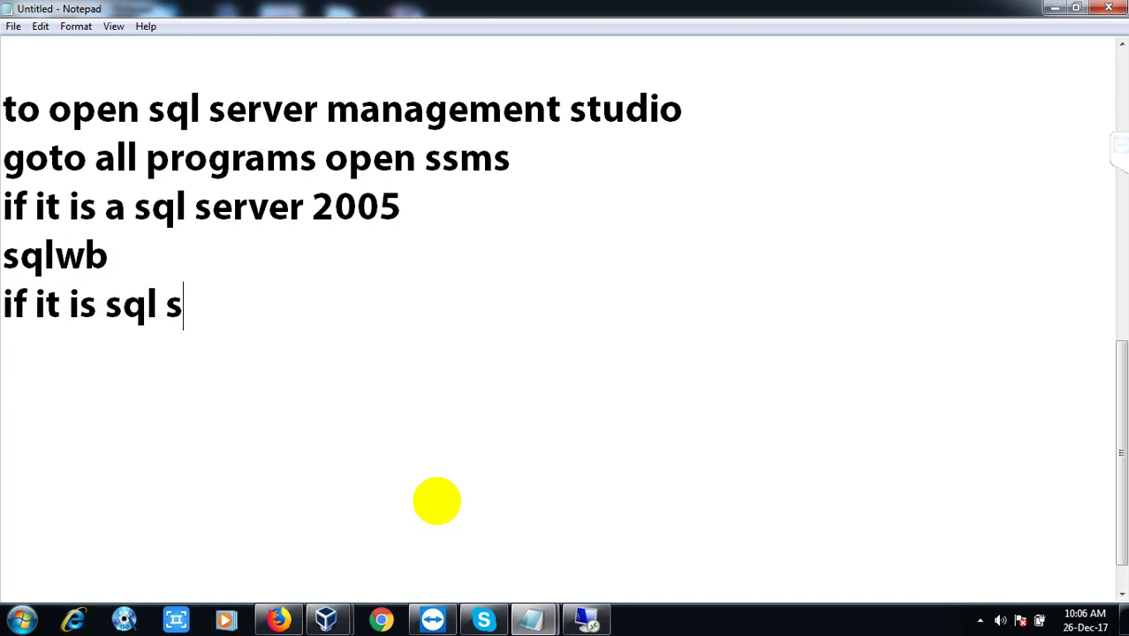
{"action": "type", "text": "erver 2008"}
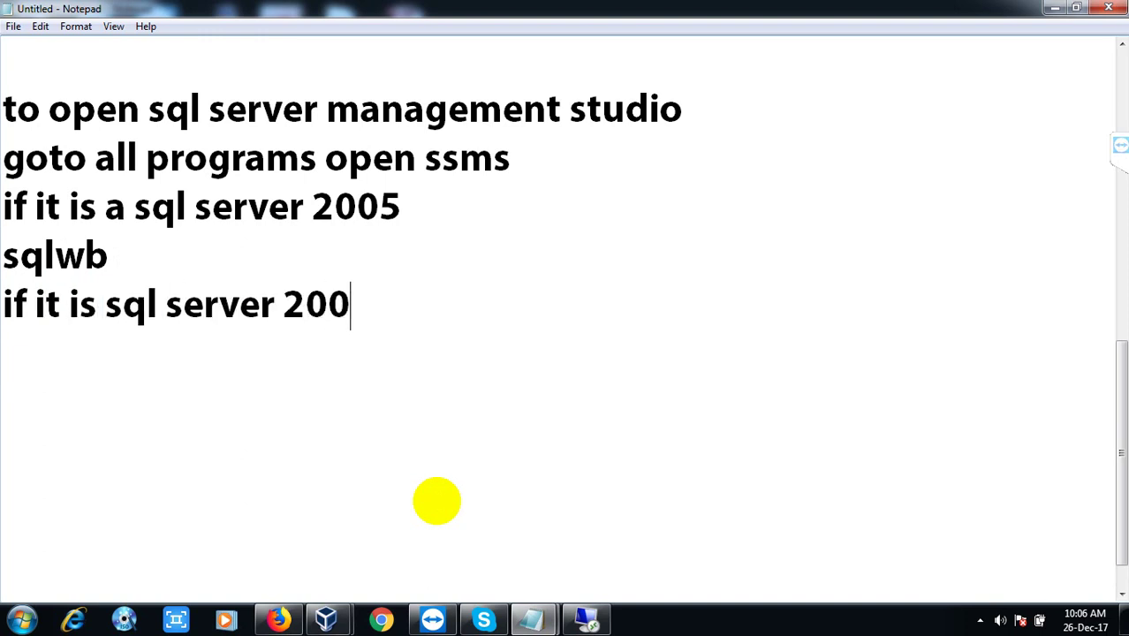
{"action": "key", "text": "Return"}
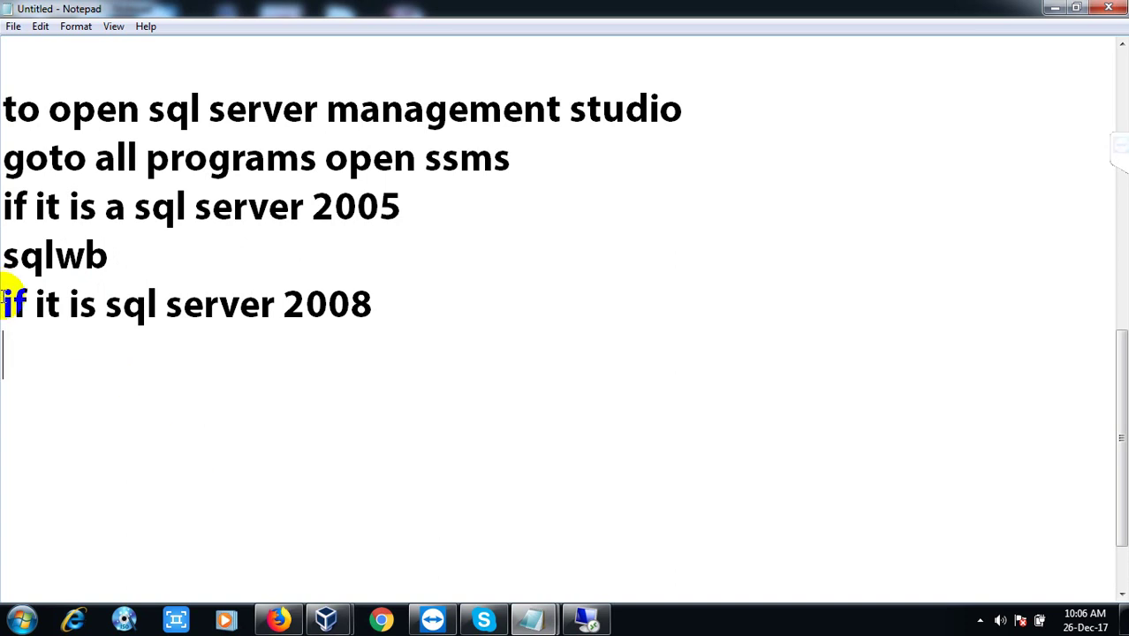
{"action": "left_click_drag", "start_coordinate": [4, 303], "coordinate": [95, 305]}
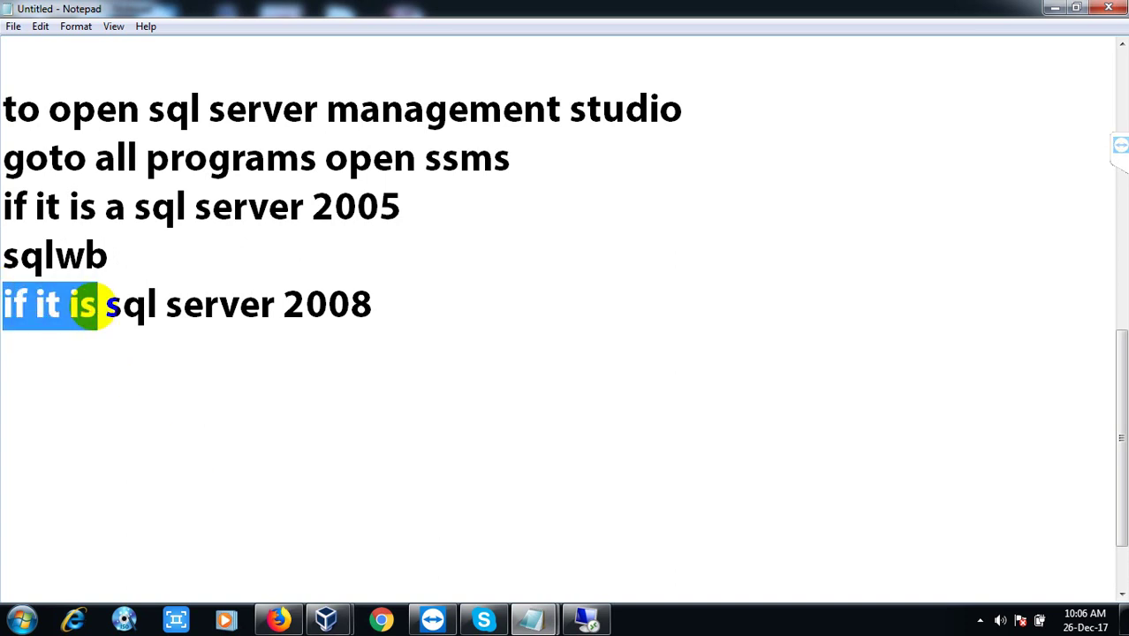
{"action": "type", "text": "from"}
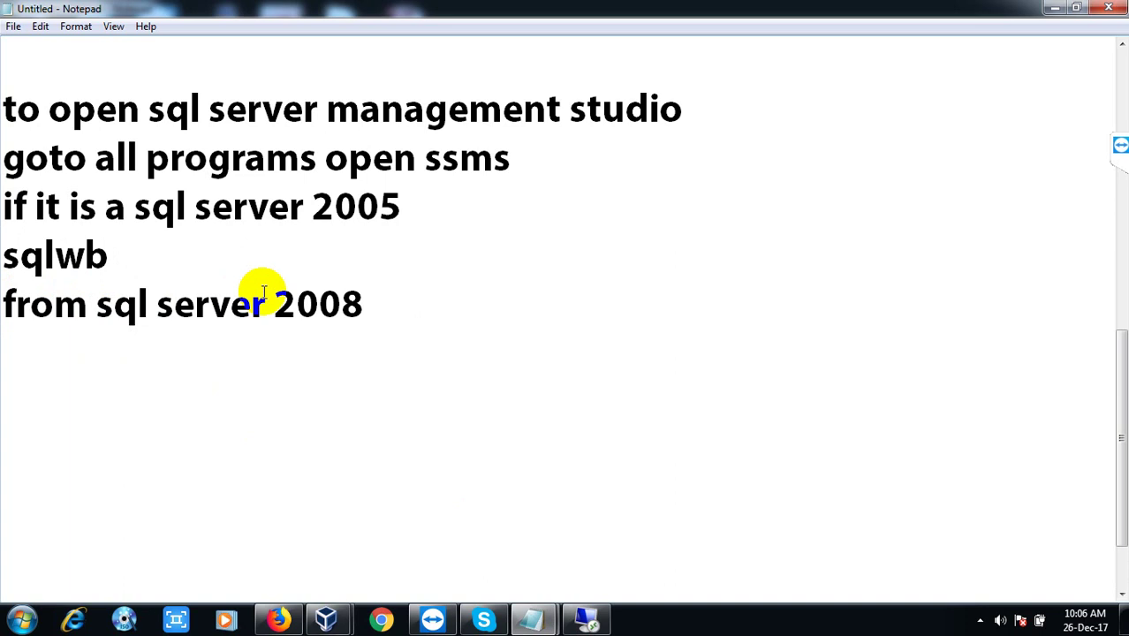
{"action": "left_click", "coordinate": [377, 307]}
{"action": "type", "text": "-"}
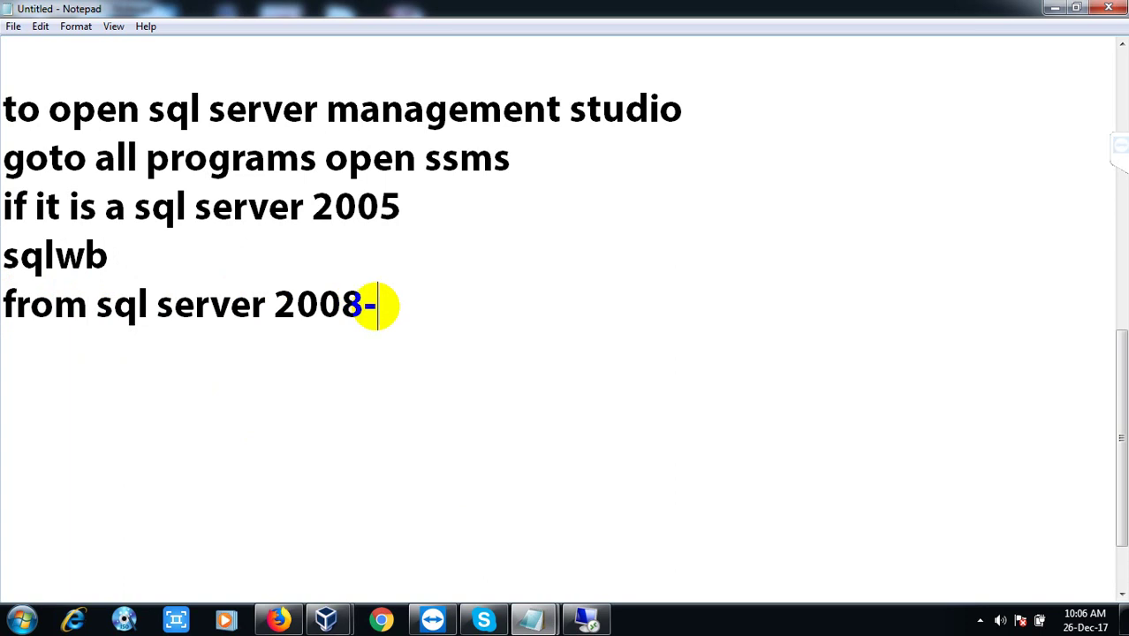
{"action": "type", "text": "till "}
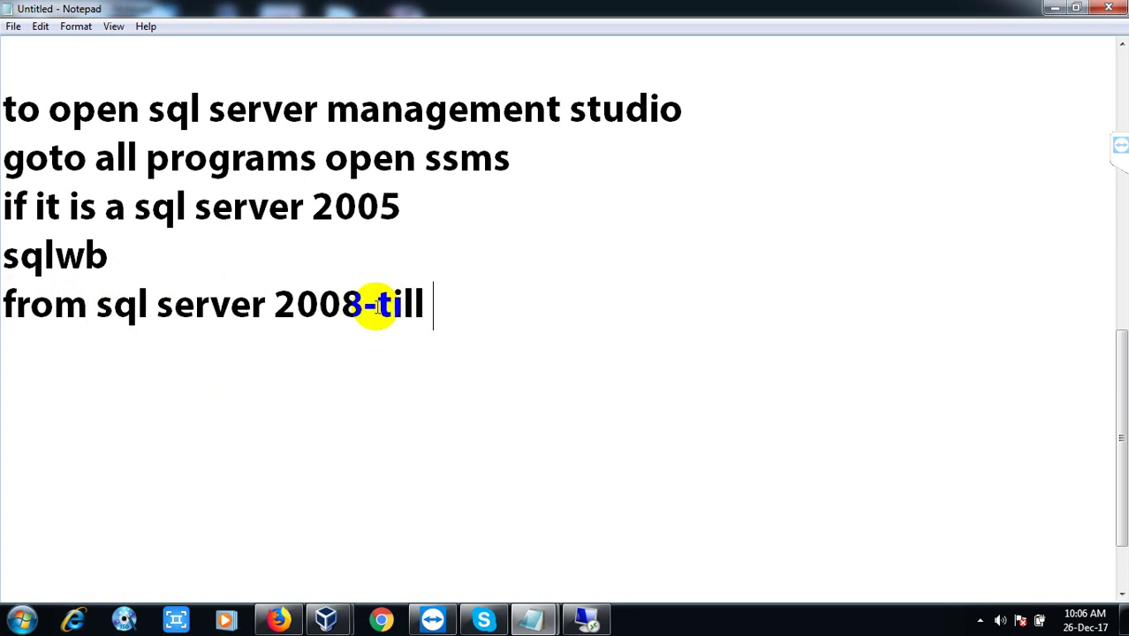
{"action": "type", "text": "sql sever"}
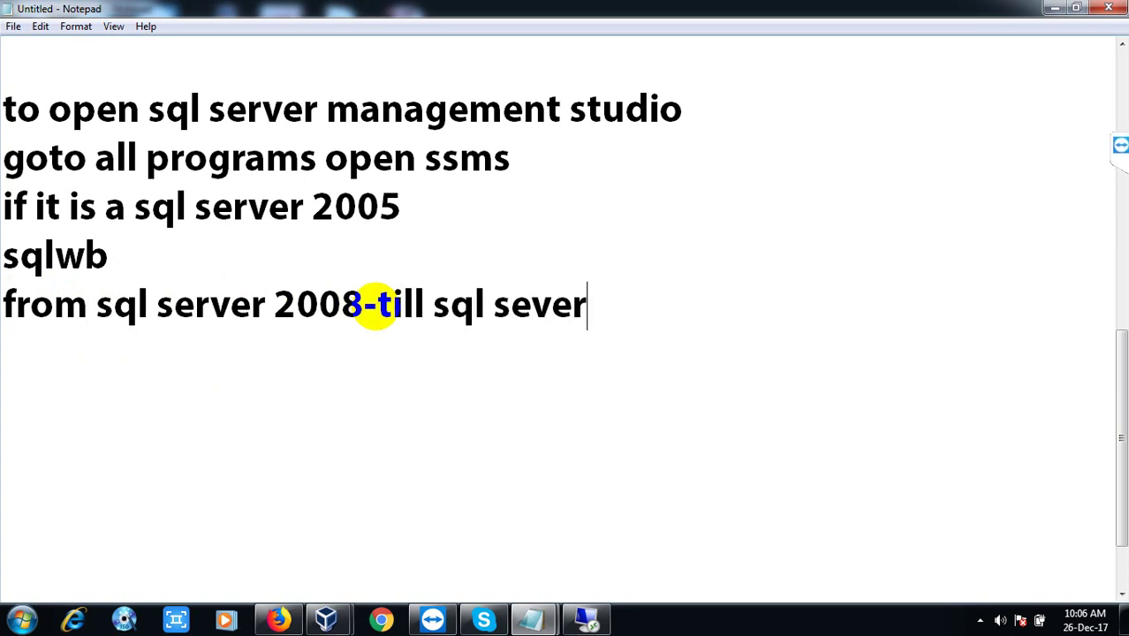
{"action": "type", "text": " 2017"}
{"action": "key", "text": "Return"}
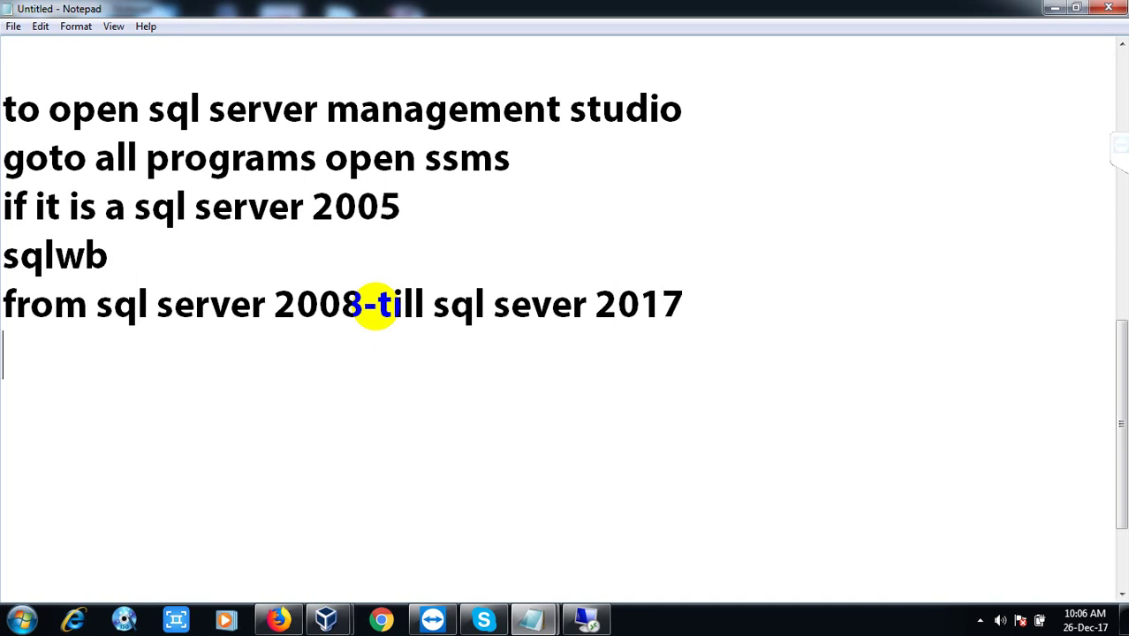
{"action": "type", "text": "ssms"}
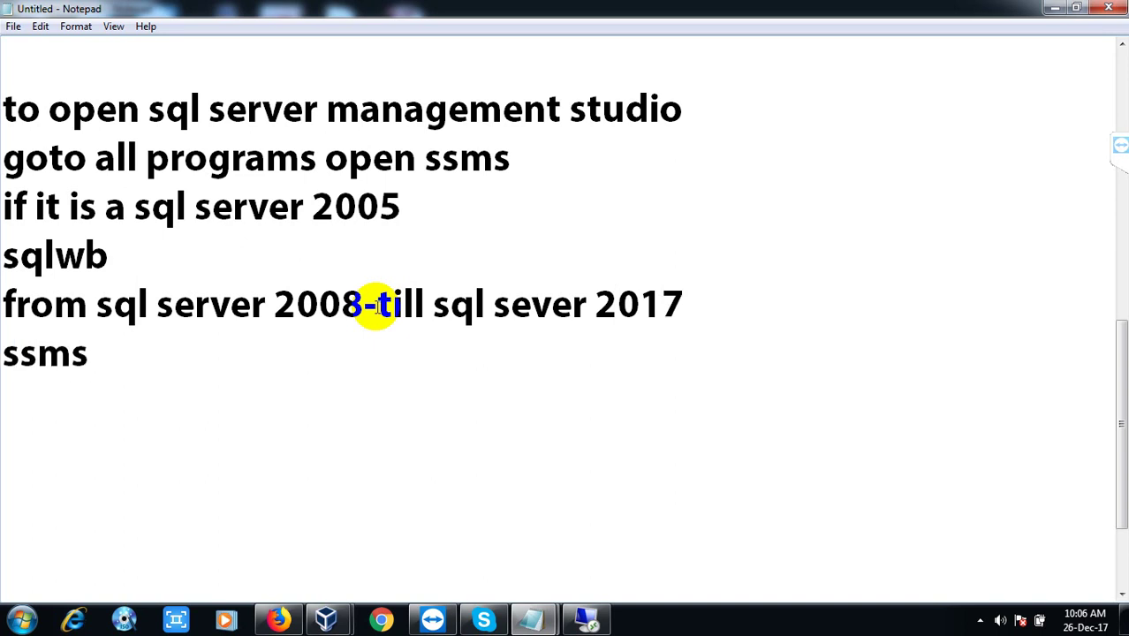
- In the remote session, cancel Connect to Server, close Management Studio, and minimize Configuration Manager
{"action": "left_click", "coordinate": [586, 619]}
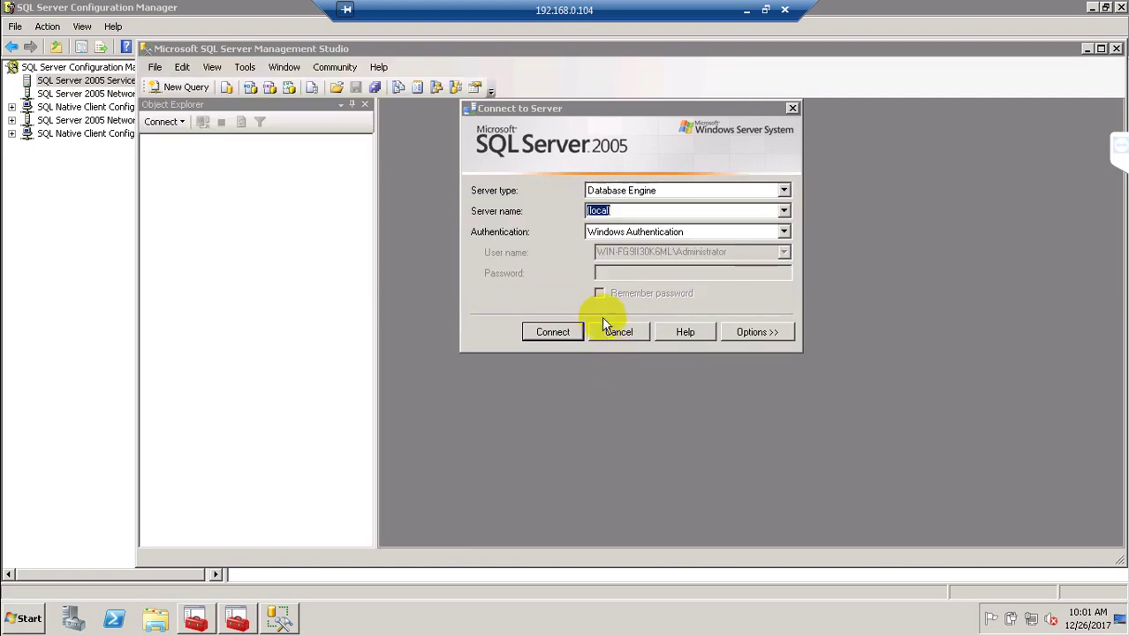
{"action": "left_click", "coordinate": [619, 334]}
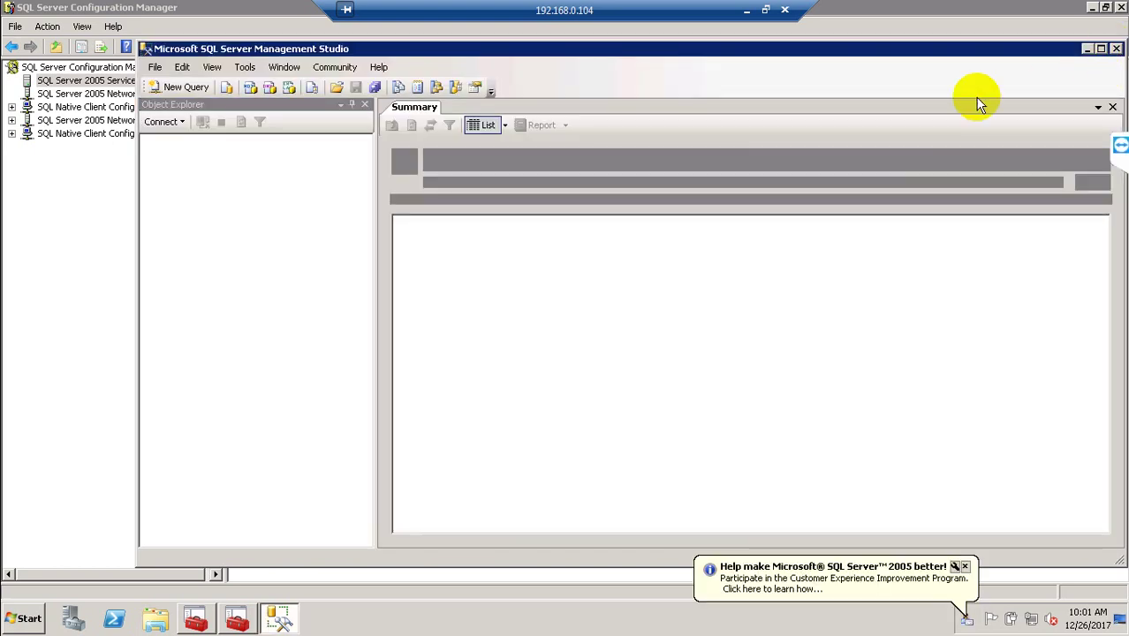
{"action": "key", "text": "alt+F4"}
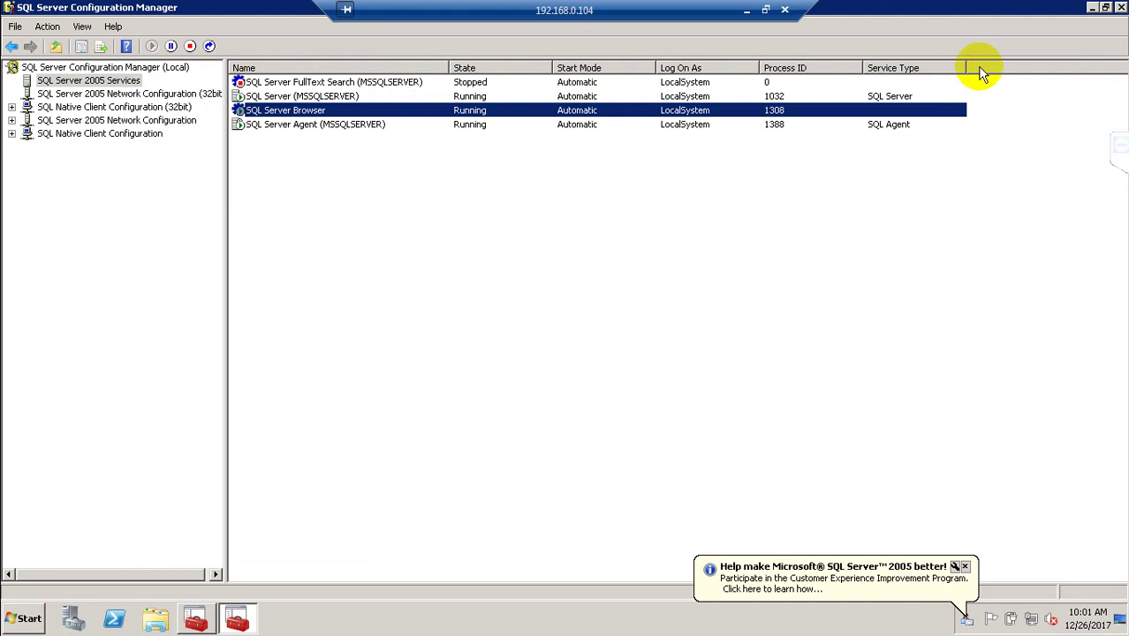
{"action": "double_click", "coordinate": [976, 9]}
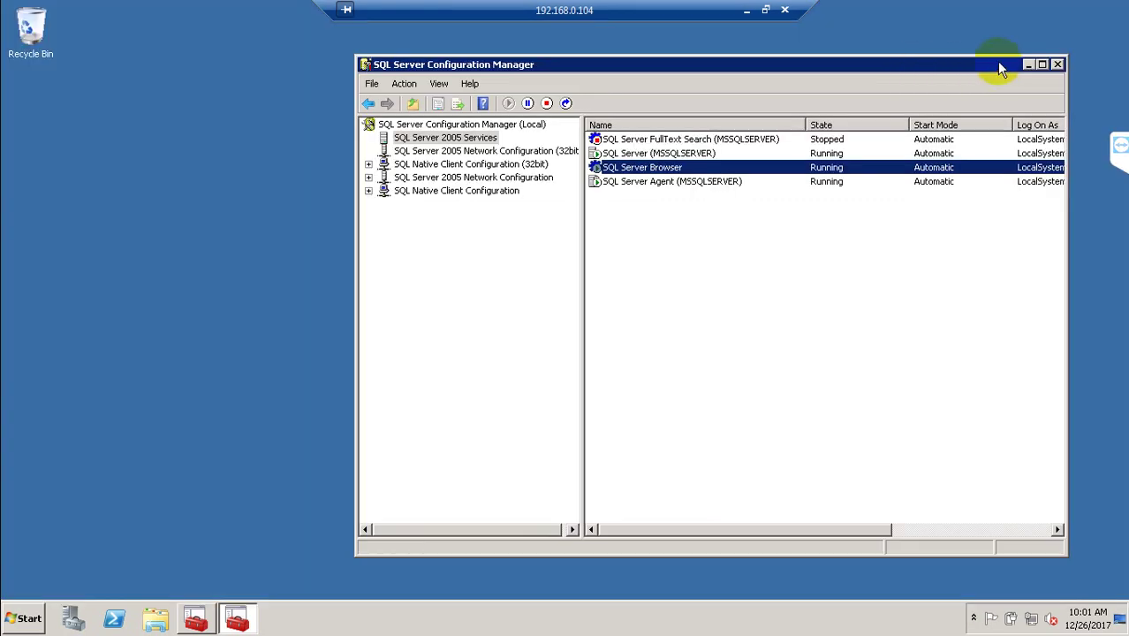
{"action": "left_click", "coordinate": [1029, 64]}
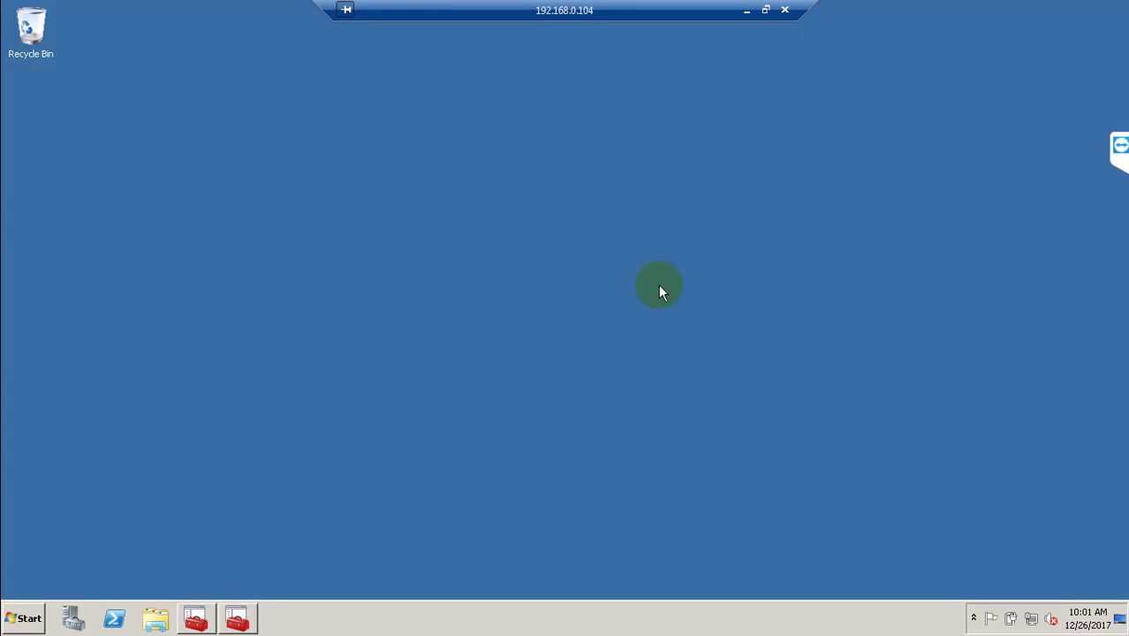
- Relaunch Management Studio from the Run prompt with sqlwb
{"action": "key", "text": "super+r"}
{"action": "type", "text": "sqlwb"}
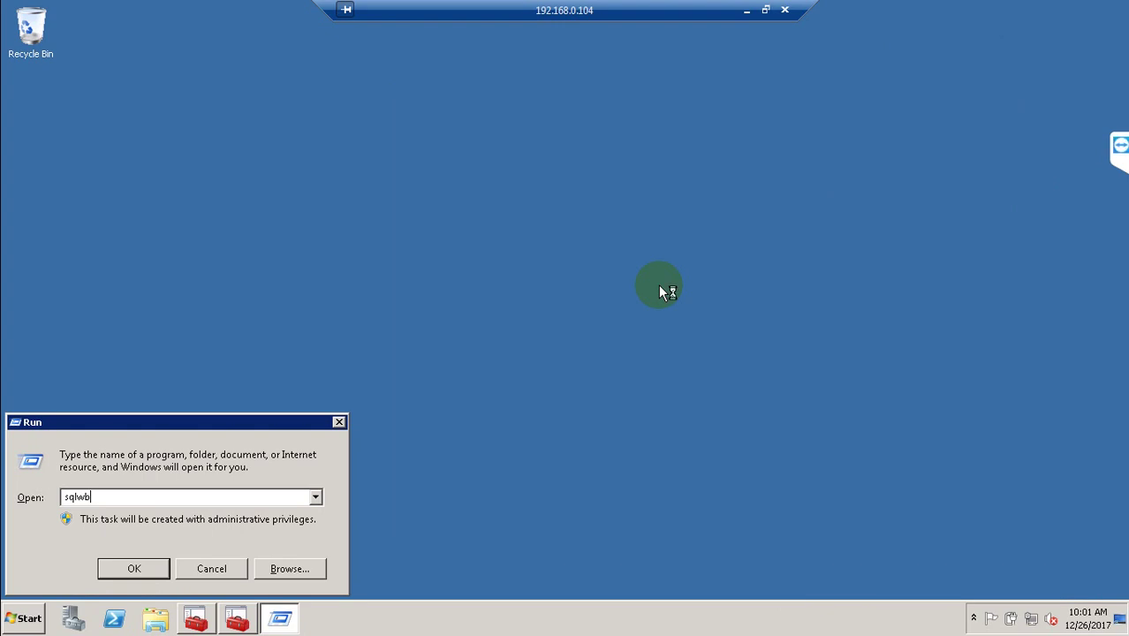
{"action": "key", "text": "Return"}
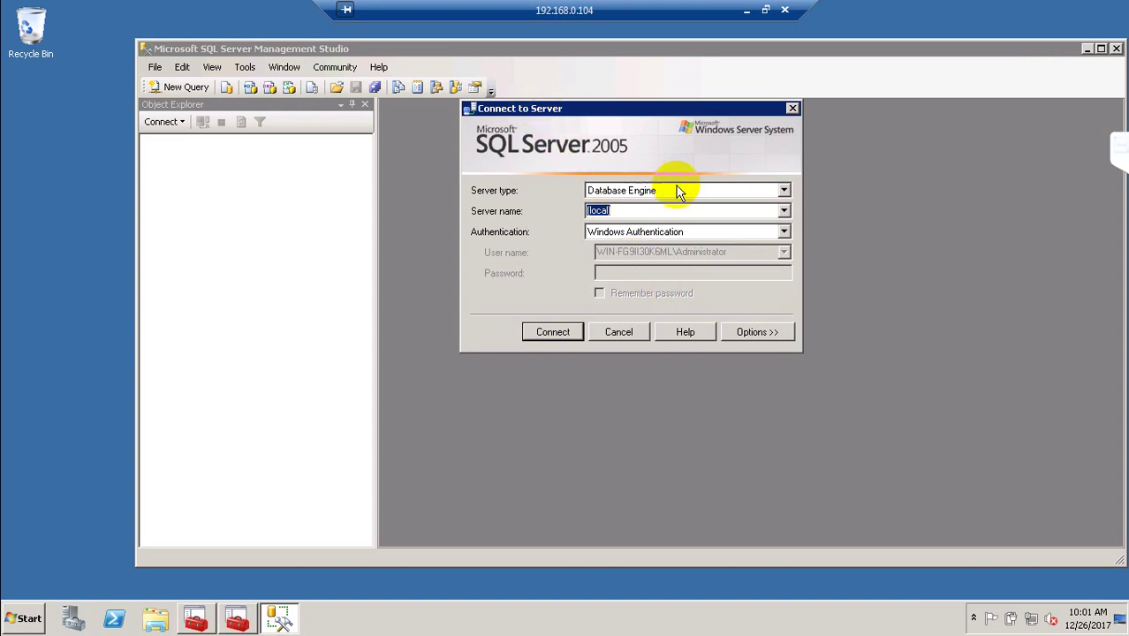
{"action": "left_click", "coordinate": [784, 211]}
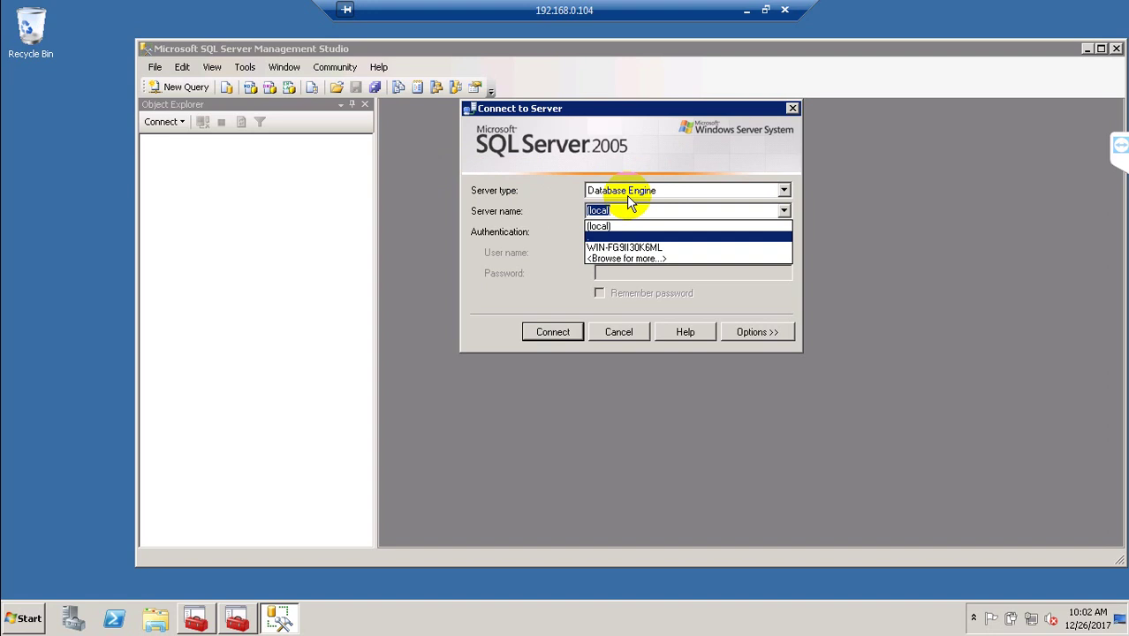
{"action": "left_click", "coordinate": [781, 196]}
{"action": "left_click", "coordinate": [783, 191]}
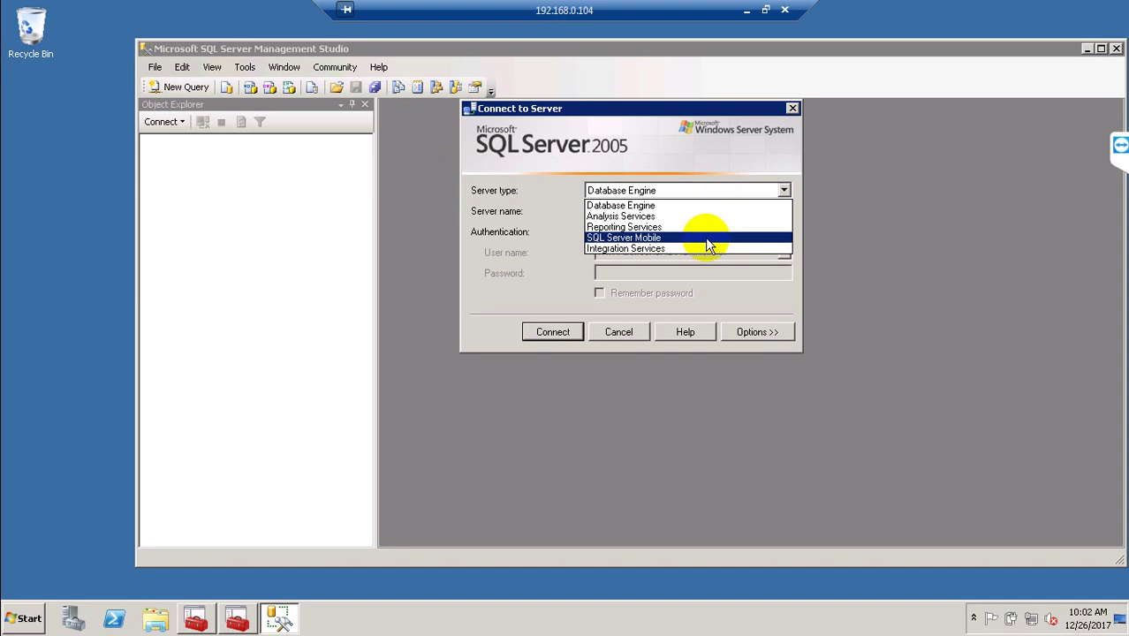
{"action": "left_click", "coordinate": [784, 190]}
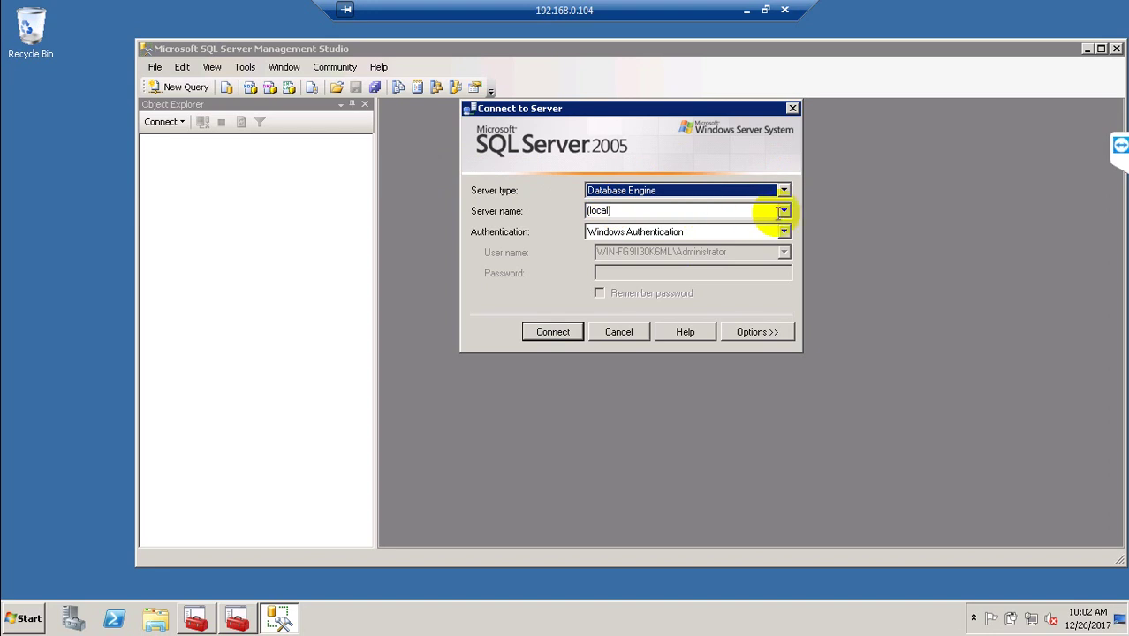
{"action": "left_click", "coordinate": [784, 211]}
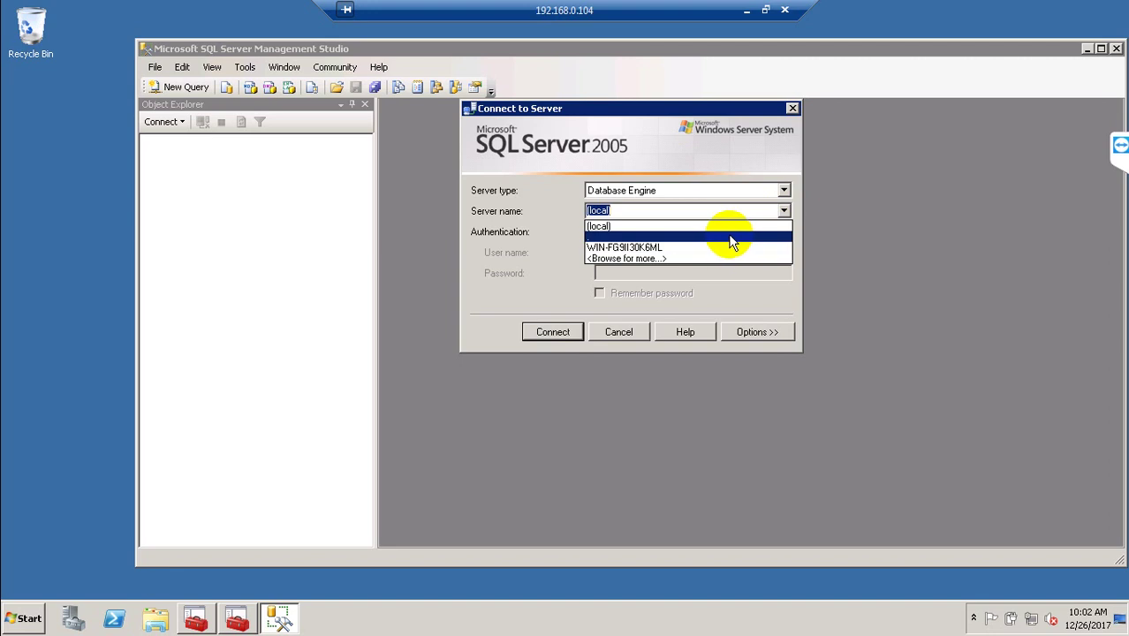
- Browse for more servers, expand Database Engine under Network Servers, and select the first server
{"action": "left_click", "coordinate": [669, 260]}
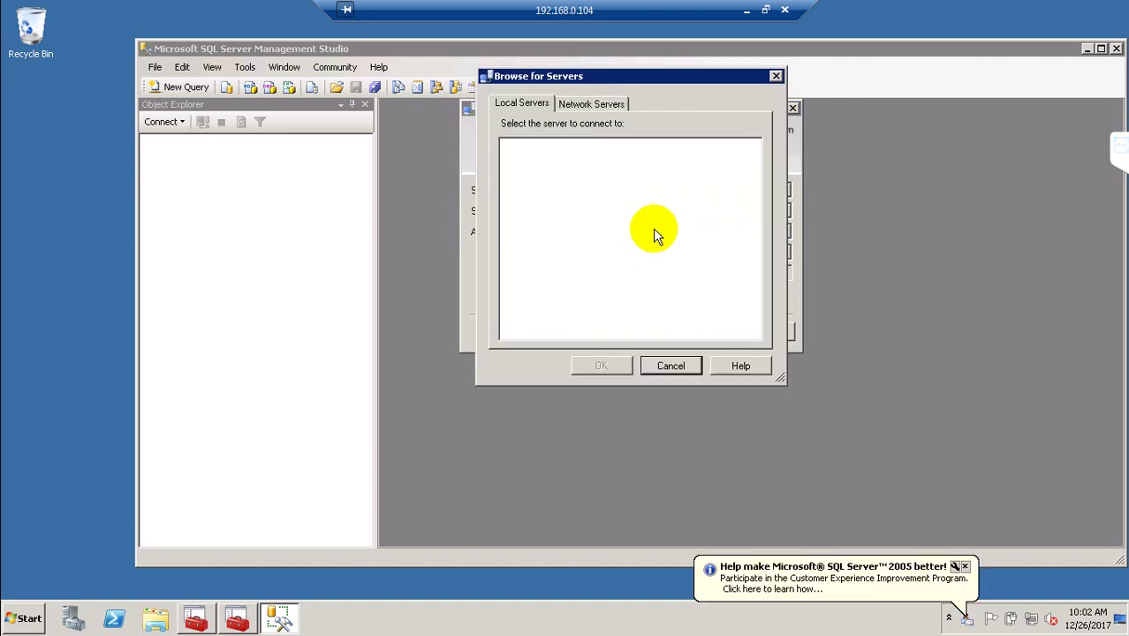
{"action": "left_click", "coordinate": [572, 105]}
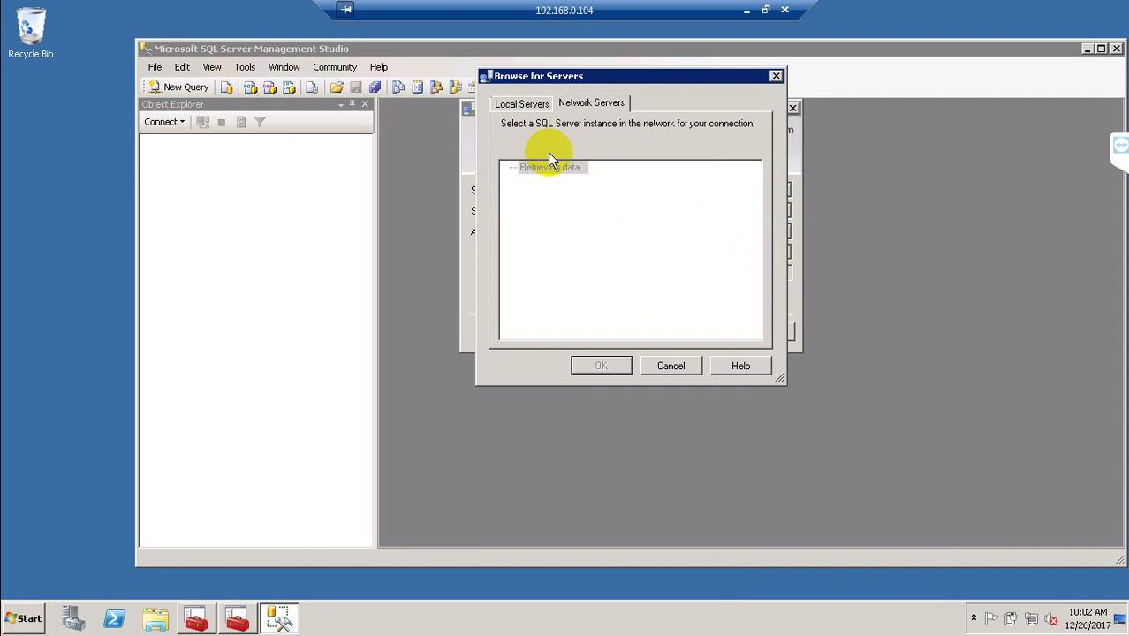
{"action": "left_click", "coordinate": [510, 169]}
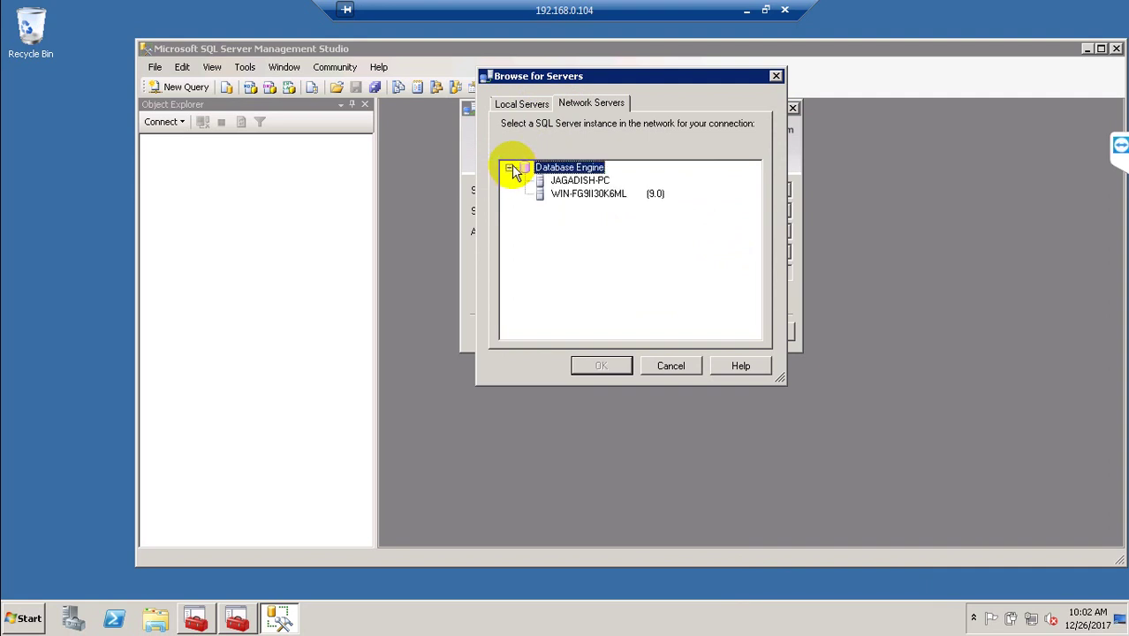
{"action": "left_click", "coordinate": [574, 183]}
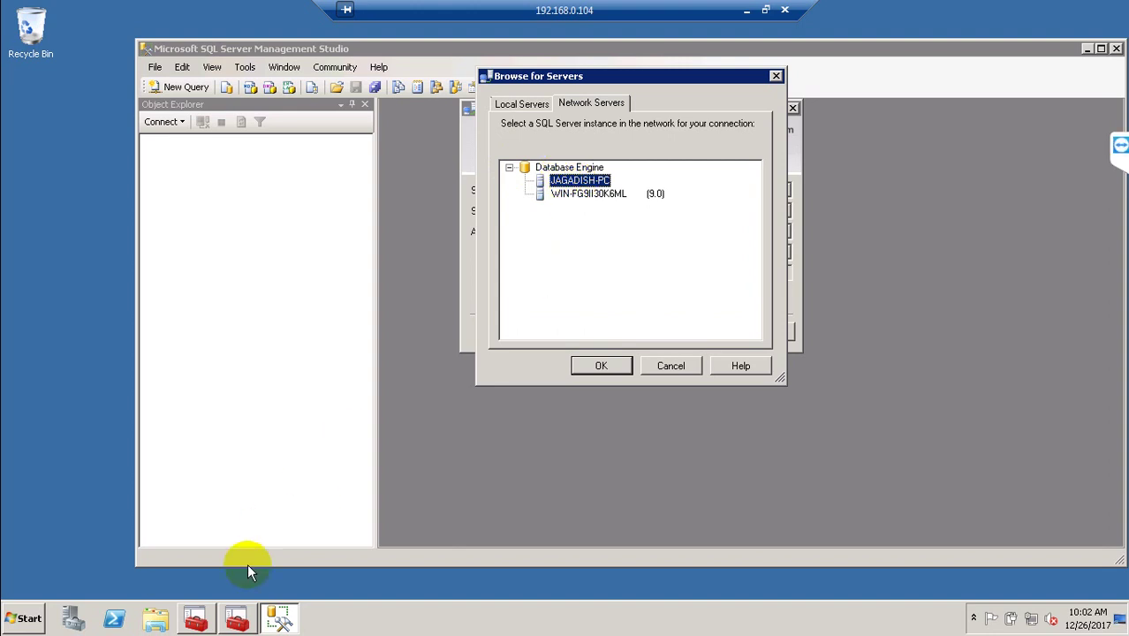
- Maximize Configuration Manager and stop the SQL Server Browser service from its right-click menu
{"action": "left_click", "coordinate": [212, 616]}
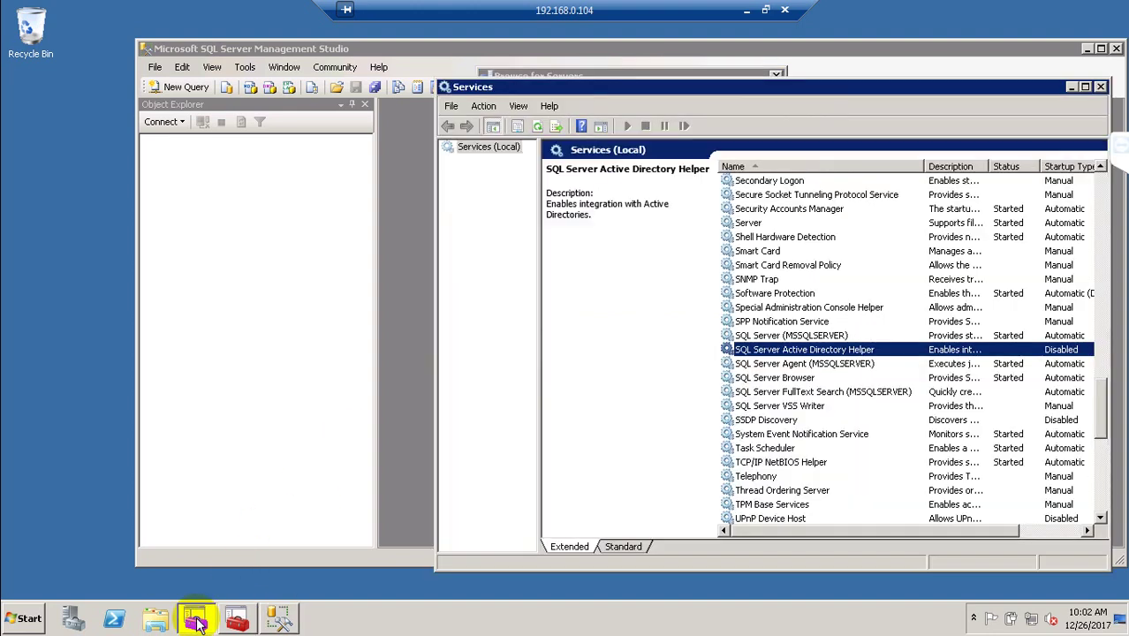
{"action": "left_click", "coordinate": [235, 618]}
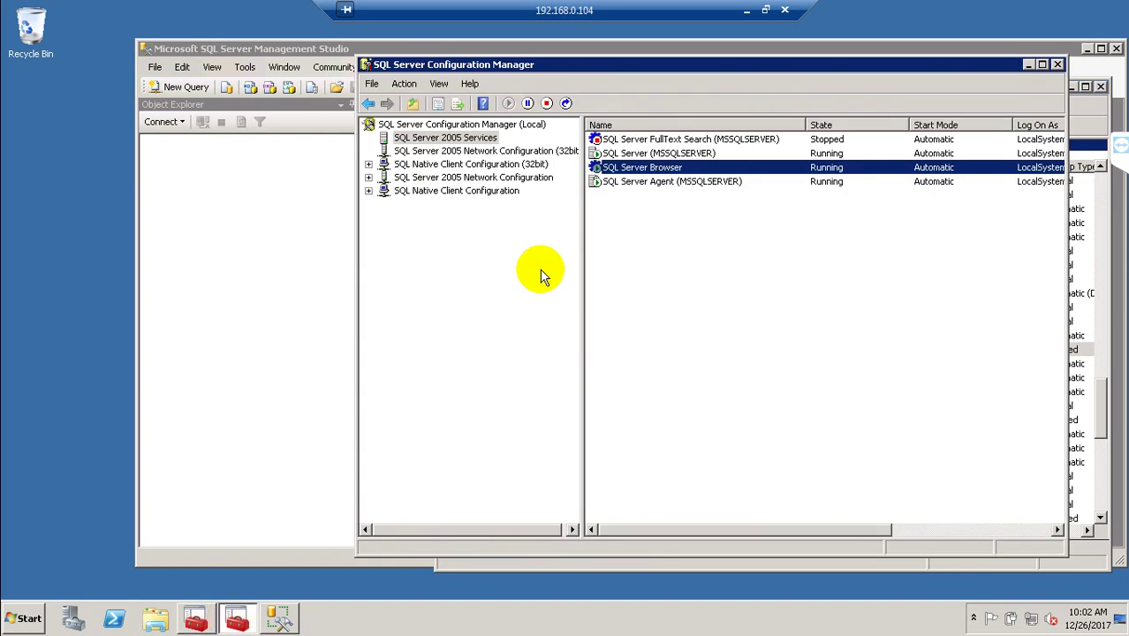
{"action": "double_click", "coordinate": [646, 71]}
{"action": "left_click", "coordinate": [445, 124]}
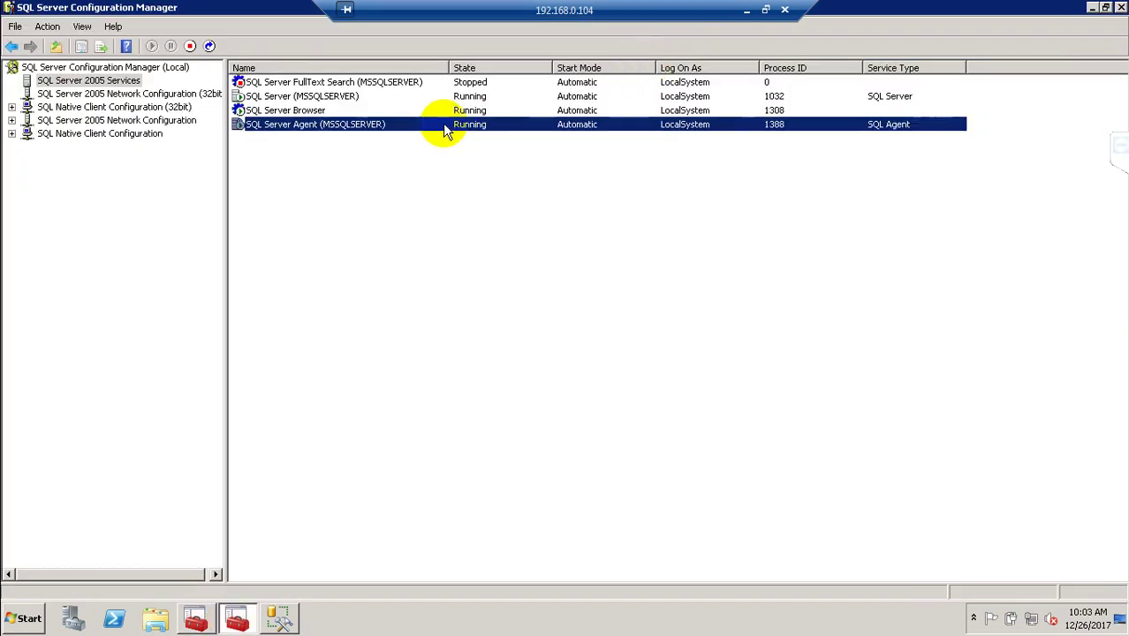
{"action": "left_click", "coordinate": [394, 111]}
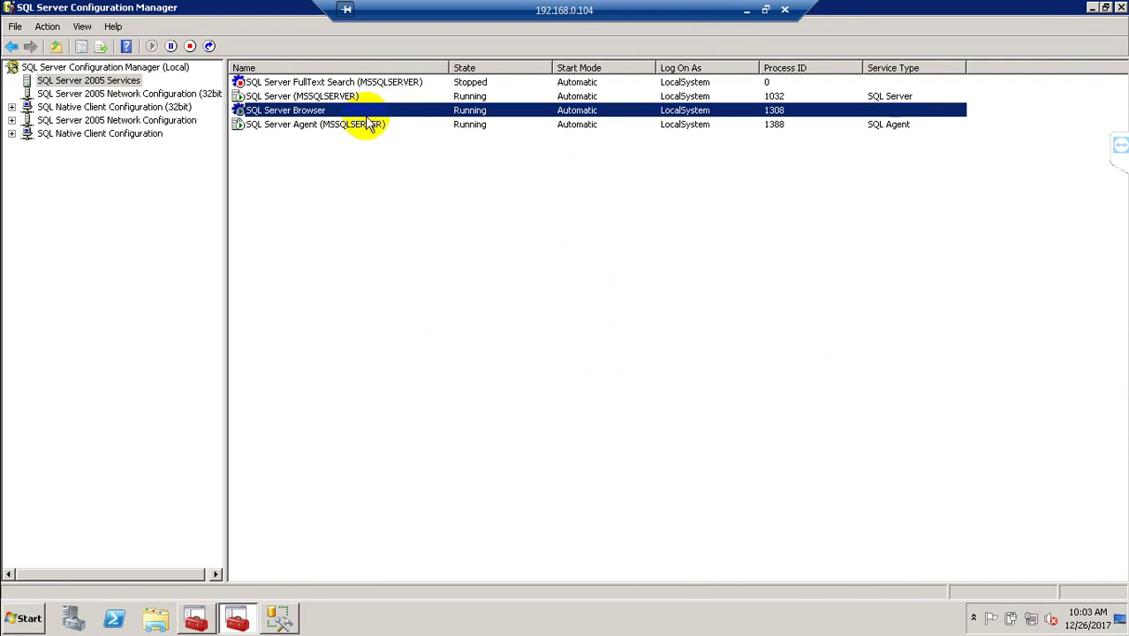
{"action": "left_click", "coordinate": [358, 125]}
{"action": "left_click", "coordinate": [331, 113]}
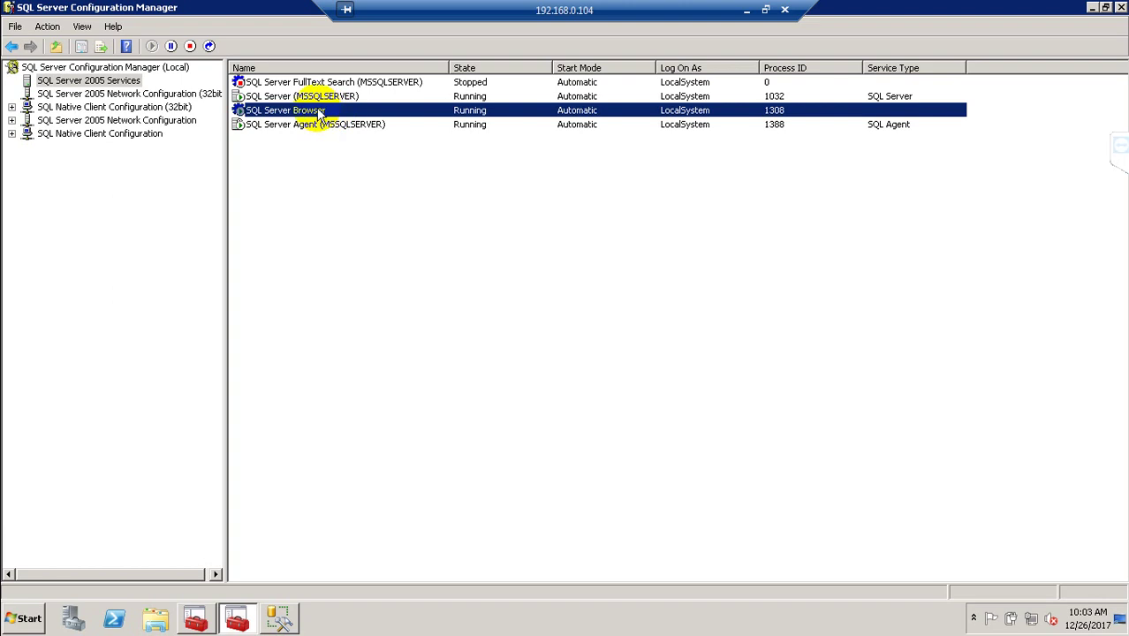
{"action": "right_click", "coordinate": [318, 113]}
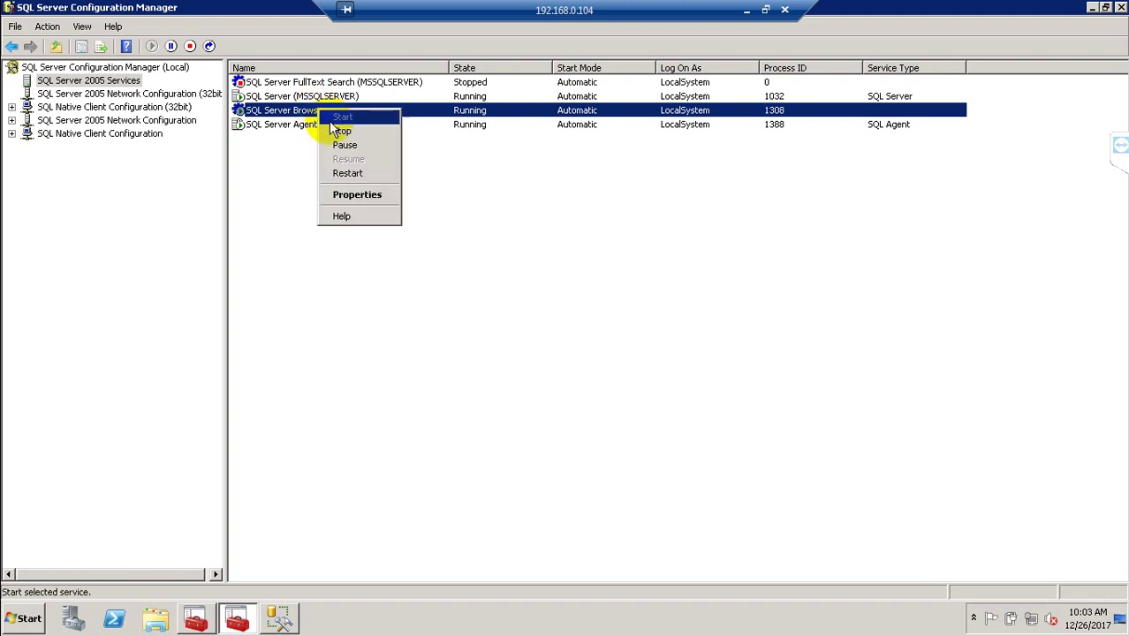
{"action": "left_click", "coordinate": [336, 131]}
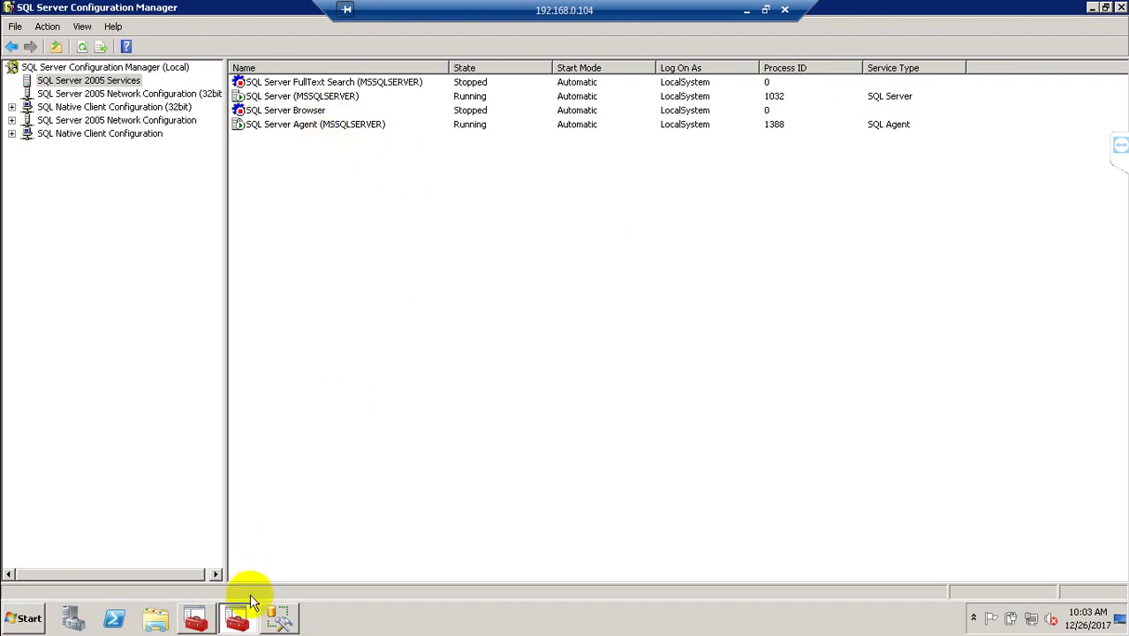
- Compare the Database Engine servers on the Network Servers and Local Servers tabs, then cancel Browse for Servers
{"action": "left_click", "coordinate": [240, 619]}
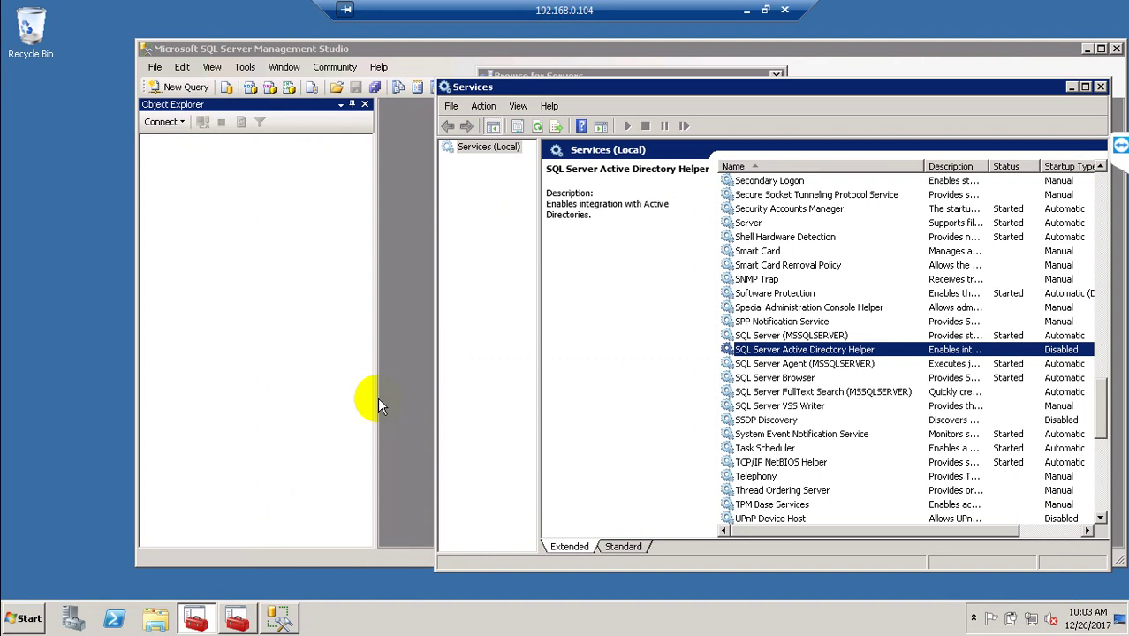
{"action": "left_click", "coordinate": [355, 47]}
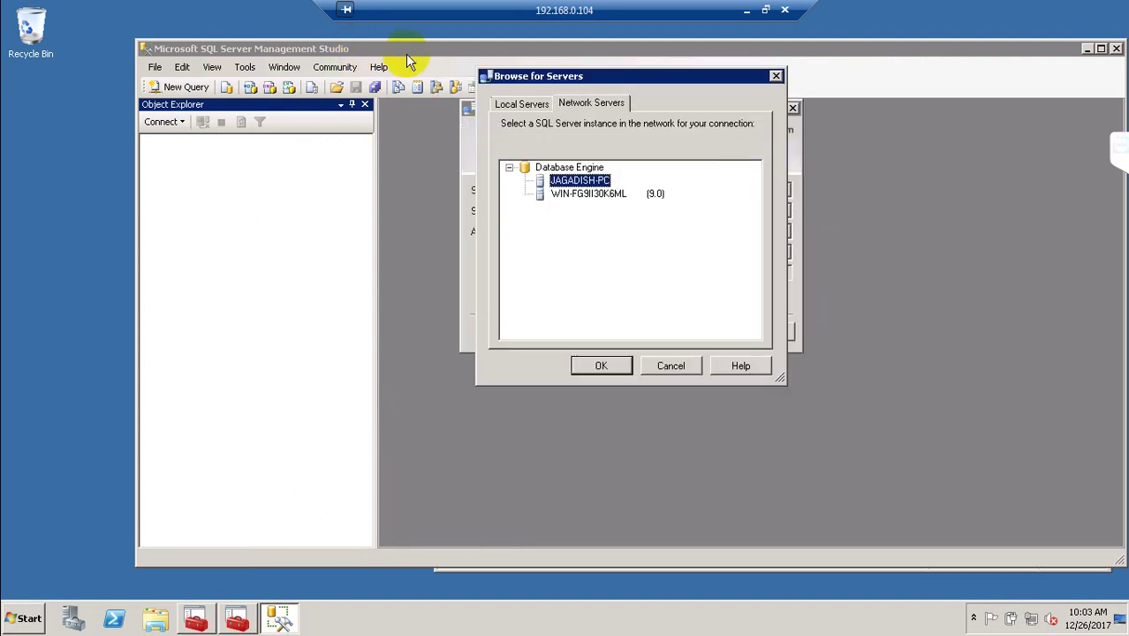
{"action": "left_click", "coordinate": [508, 168]}
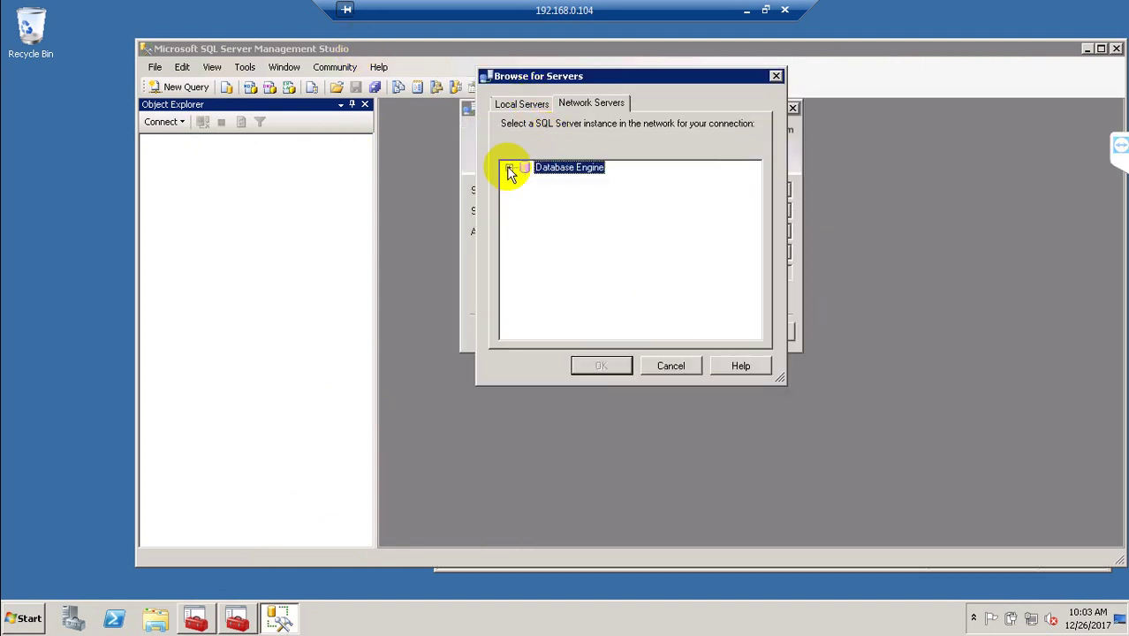
{"action": "left_click", "coordinate": [509, 168]}
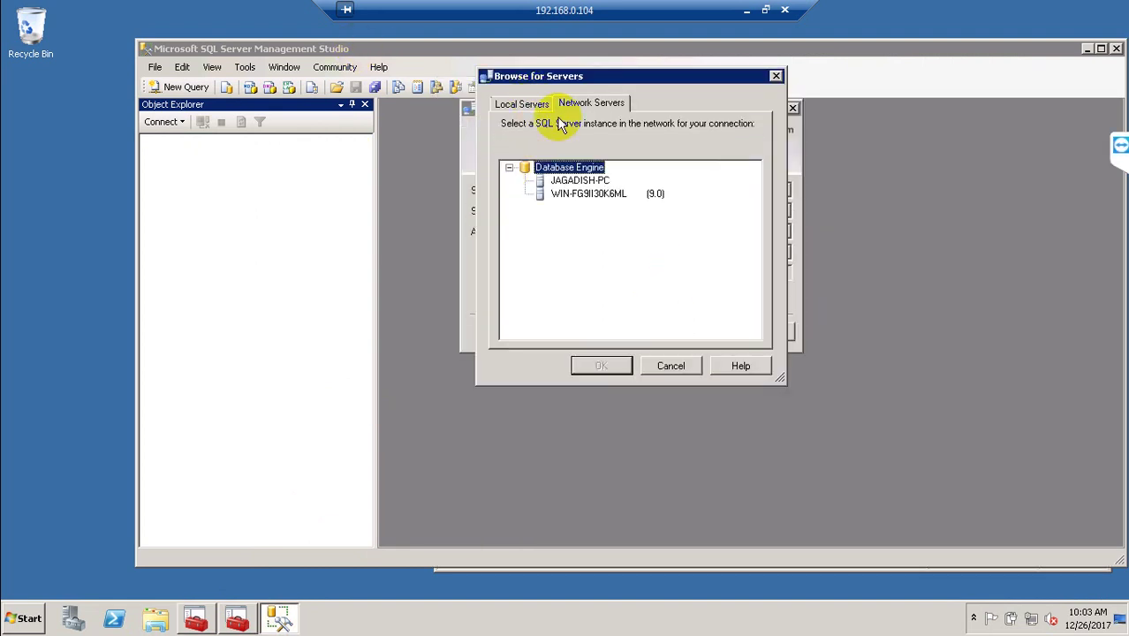
{"action": "left_click", "coordinate": [519, 106]}
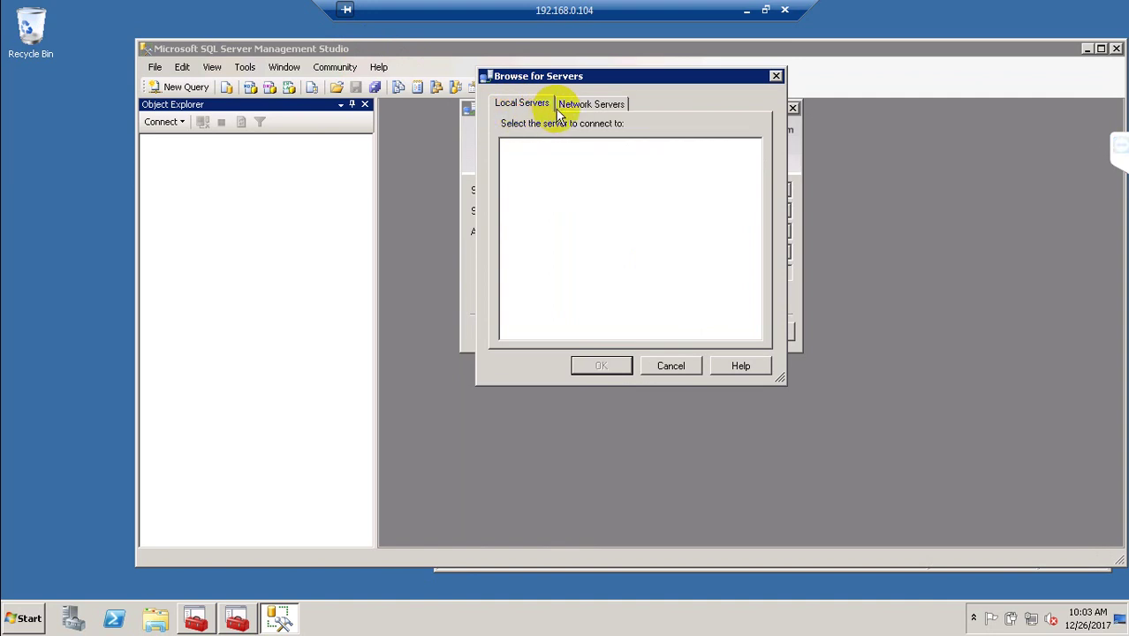
{"action": "left_click", "coordinate": [583, 105]}
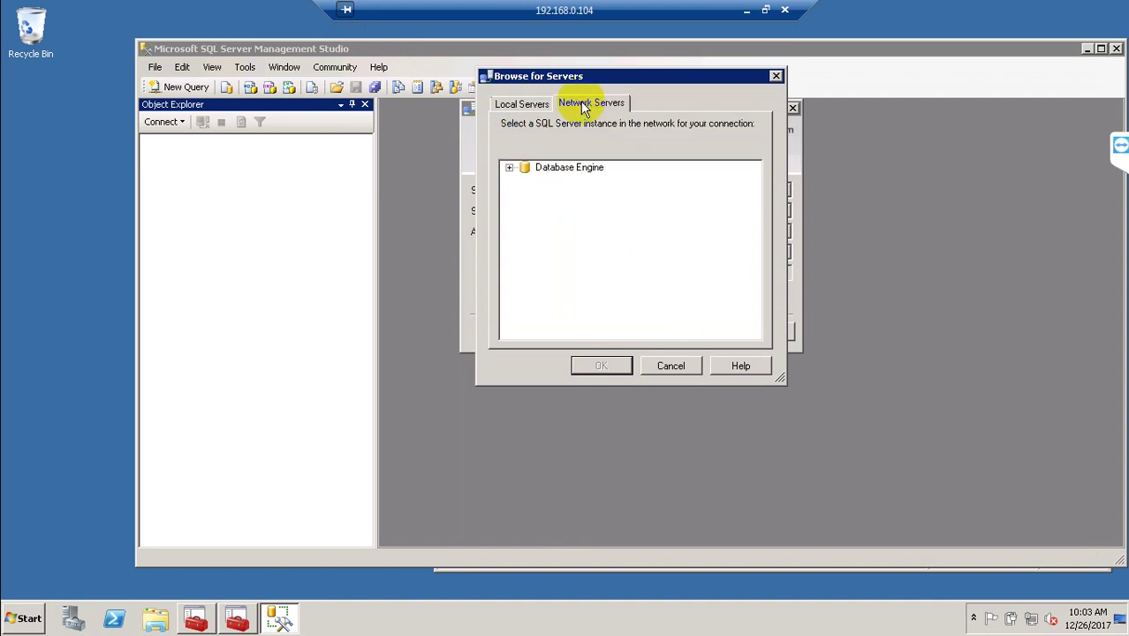
{"action": "left_click", "coordinate": [510, 168]}
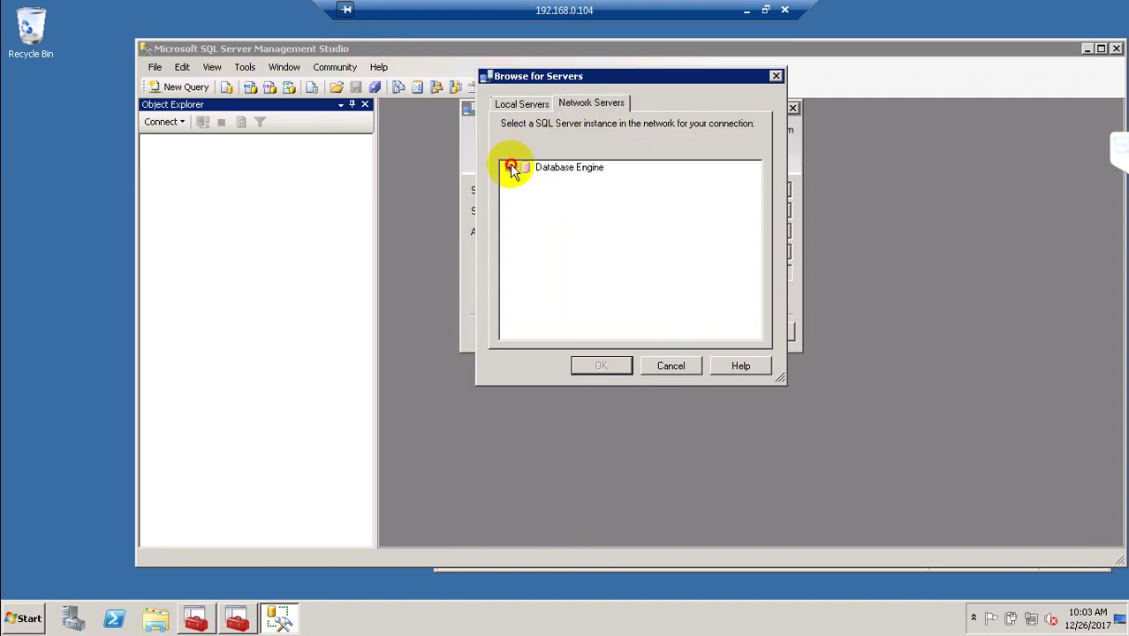
{"action": "left_click", "coordinate": [670, 365]}
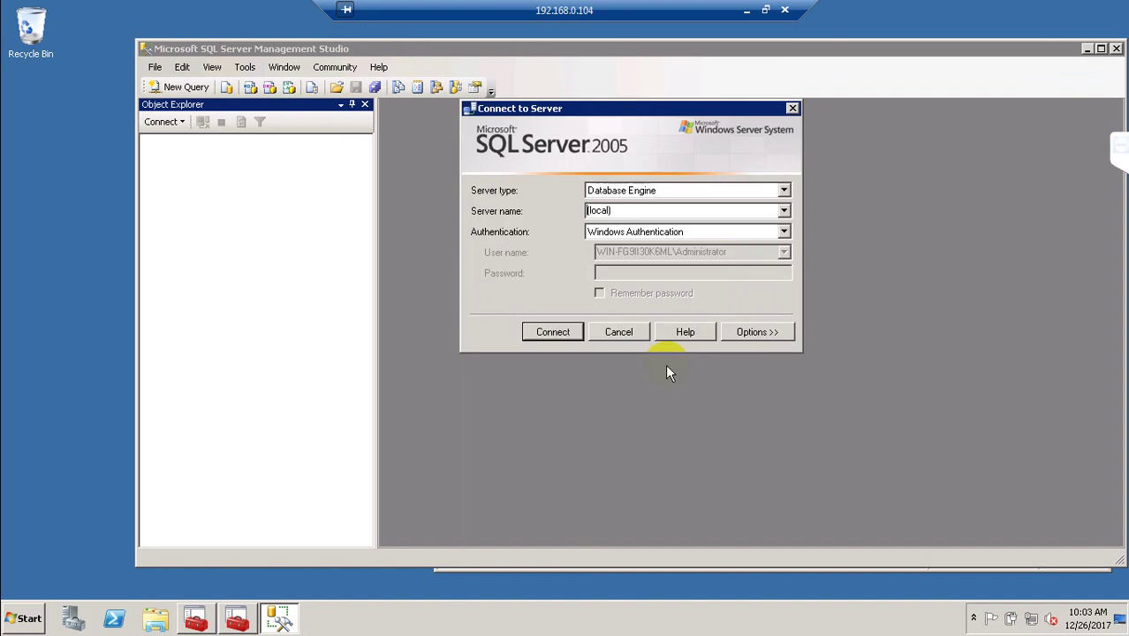
- Cancel the connection, reopen Connect > Database Engine, and keep Windows Authentication
{"action": "left_click", "coordinate": [618, 332]}
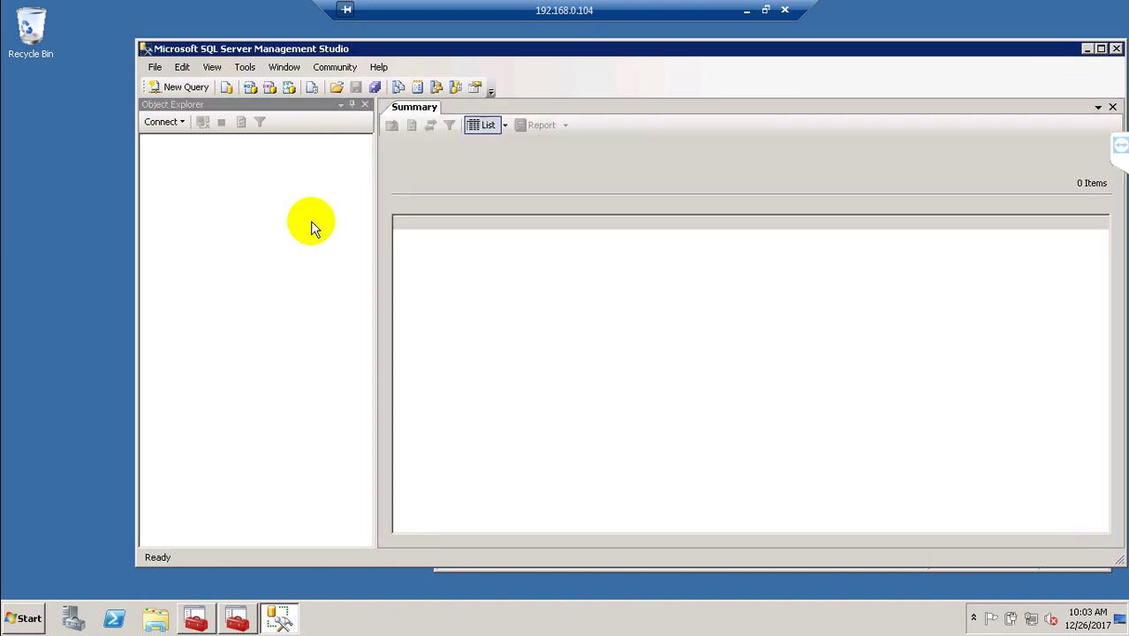
{"action": "left_click", "coordinate": [176, 124]}
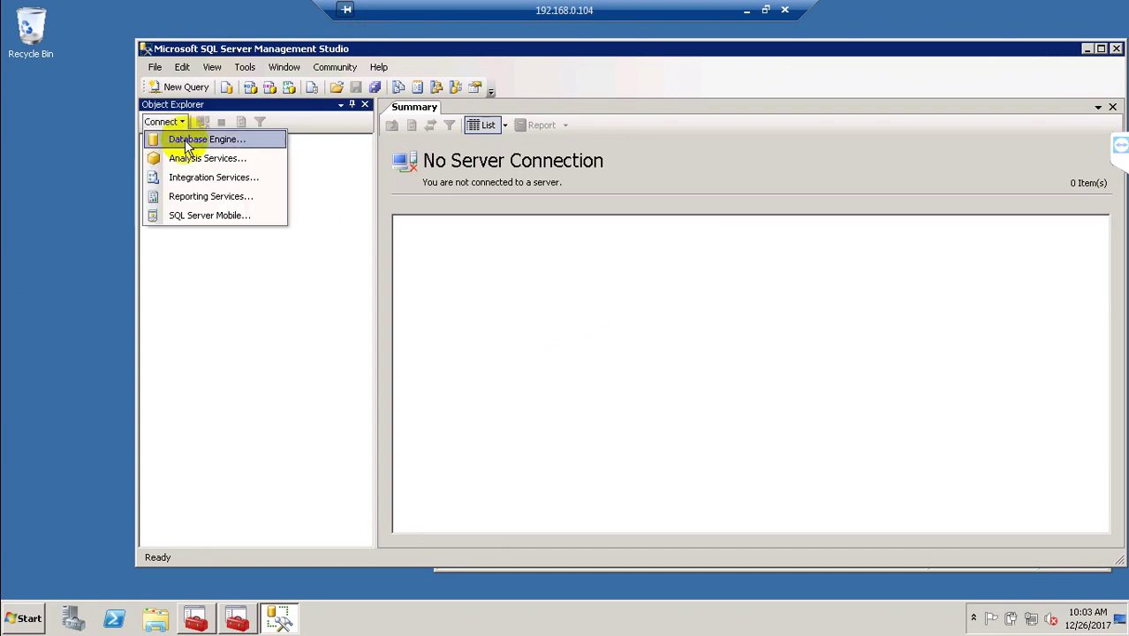
{"action": "left_click", "coordinate": [187, 142]}
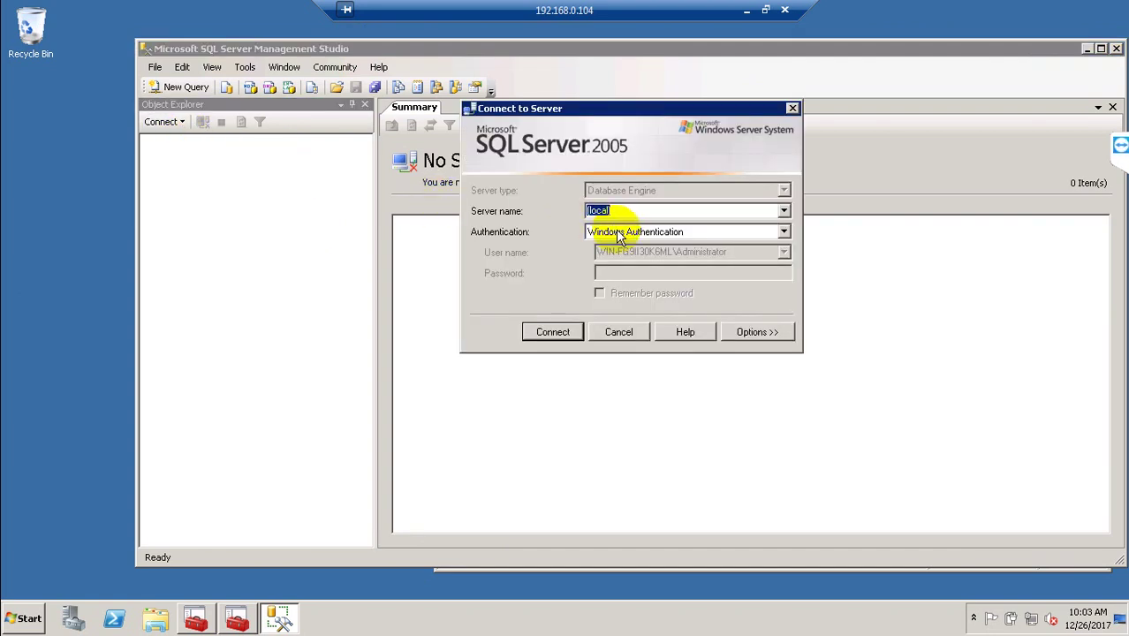
{"action": "left_click", "coordinate": [618, 234]}
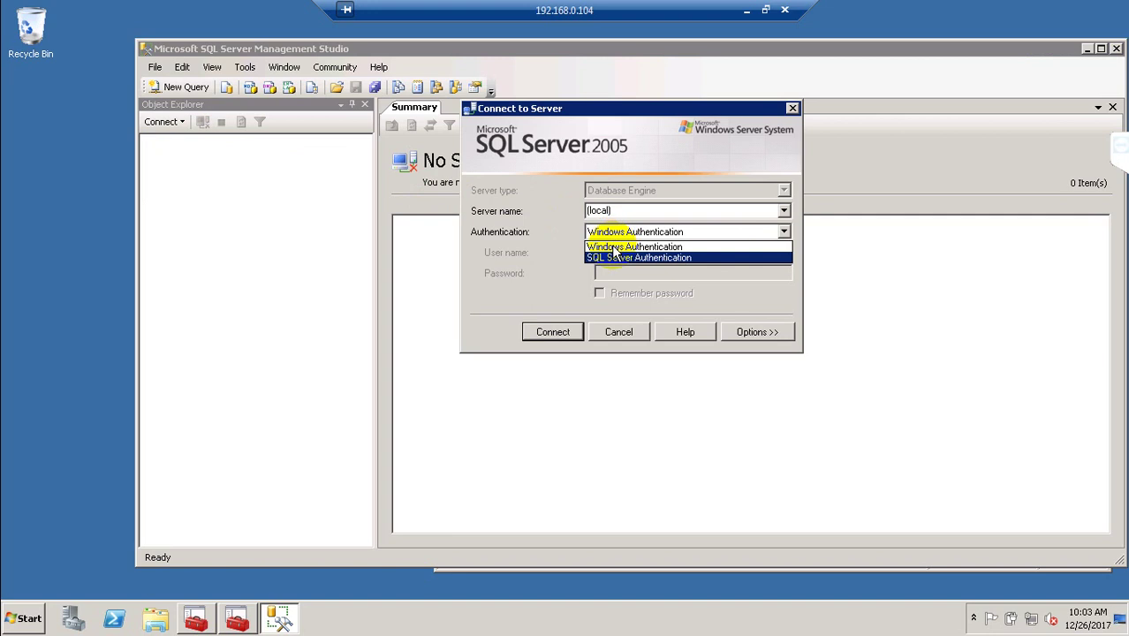
{"action": "left_click", "coordinate": [614, 248]}
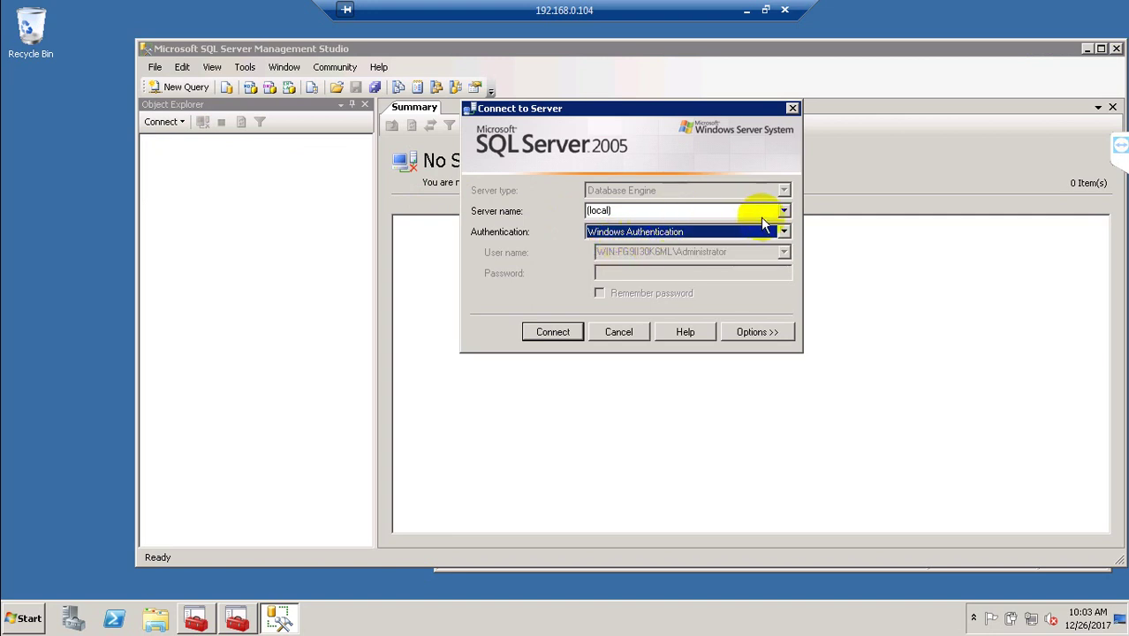
- Browse the Network Servers' Database Engine list again, then bring Configuration Manager forward
{"action": "left_click", "coordinate": [784, 211]}
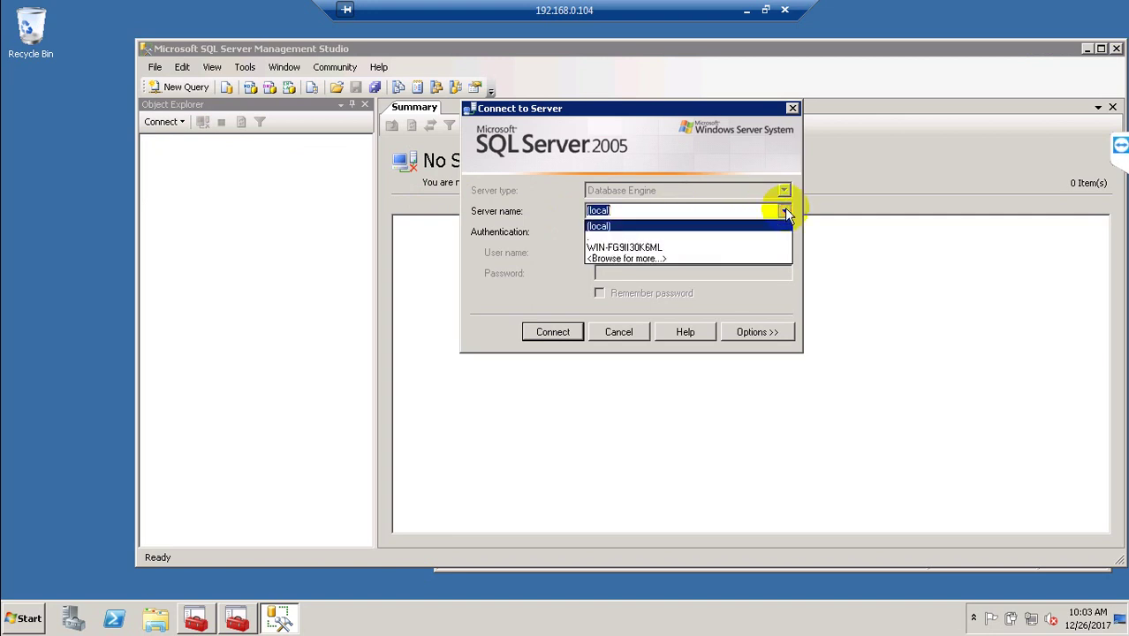
{"action": "left_click", "coordinate": [669, 259]}
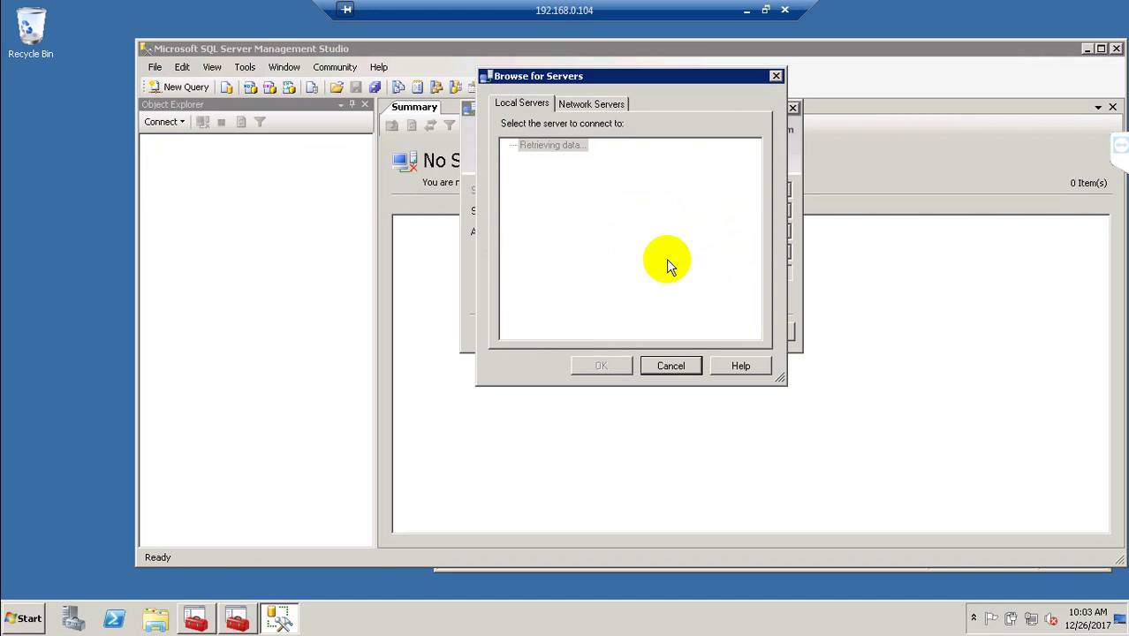
{"action": "left_click", "coordinate": [574, 104]}
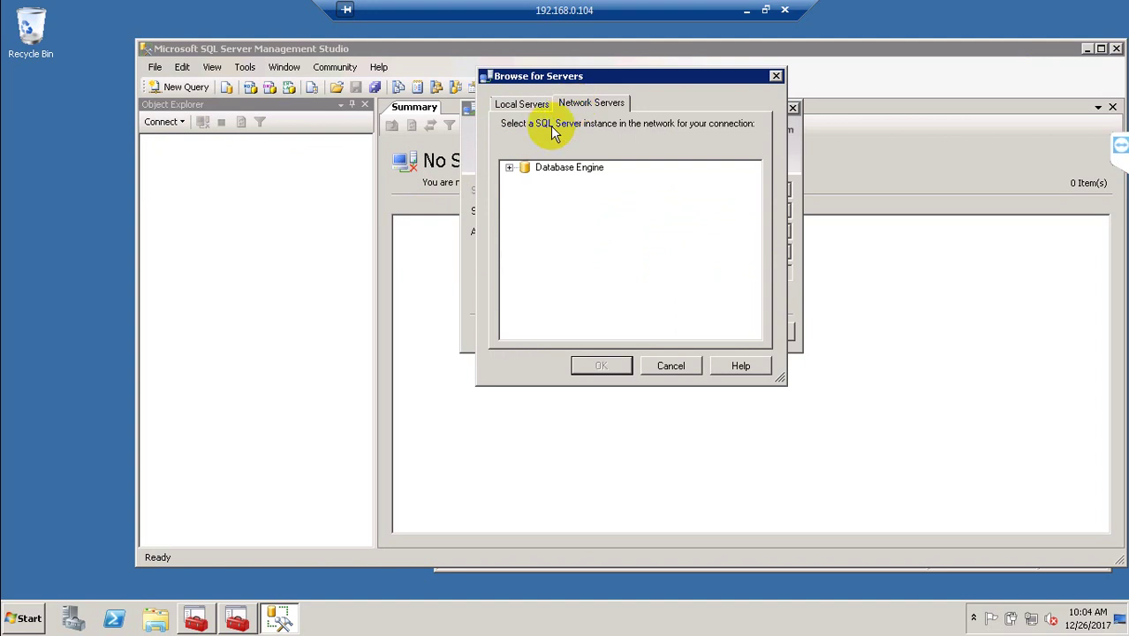
{"action": "left_click", "coordinate": [508, 167]}
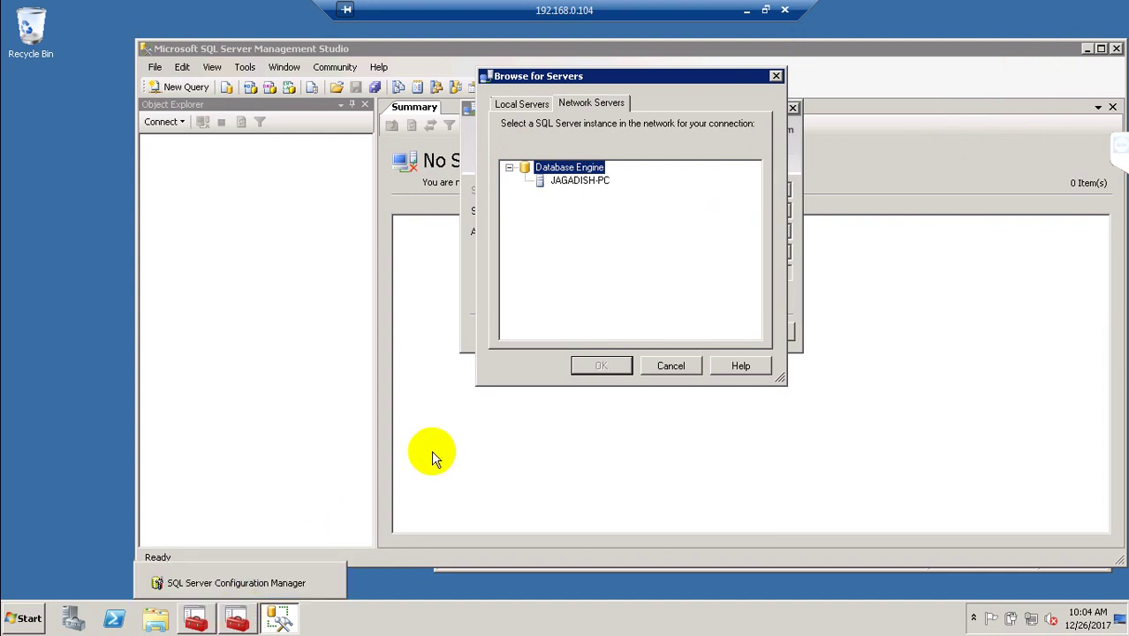
{"action": "left_click", "coordinate": [236, 619]}
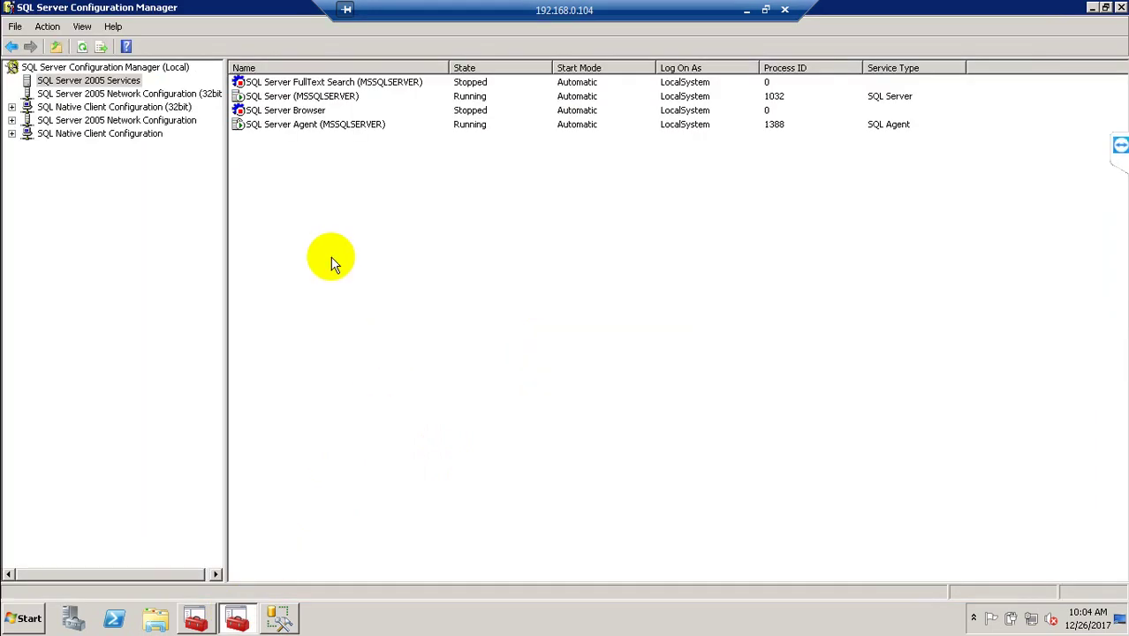
- Check the stopped Browser service, then cancel the browser and connect to (local) in Management Studio
{"action": "left_click", "coordinate": [297, 120]}
{"action": "left_click", "coordinate": [305, 149]}
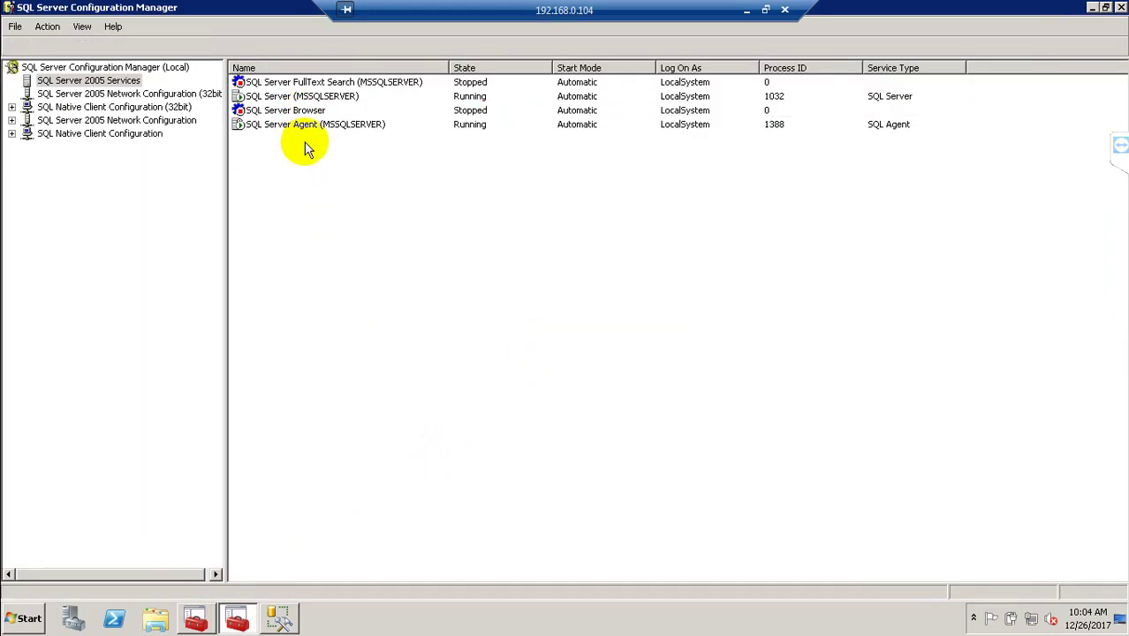
{"action": "left_click", "coordinate": [281, 621]}
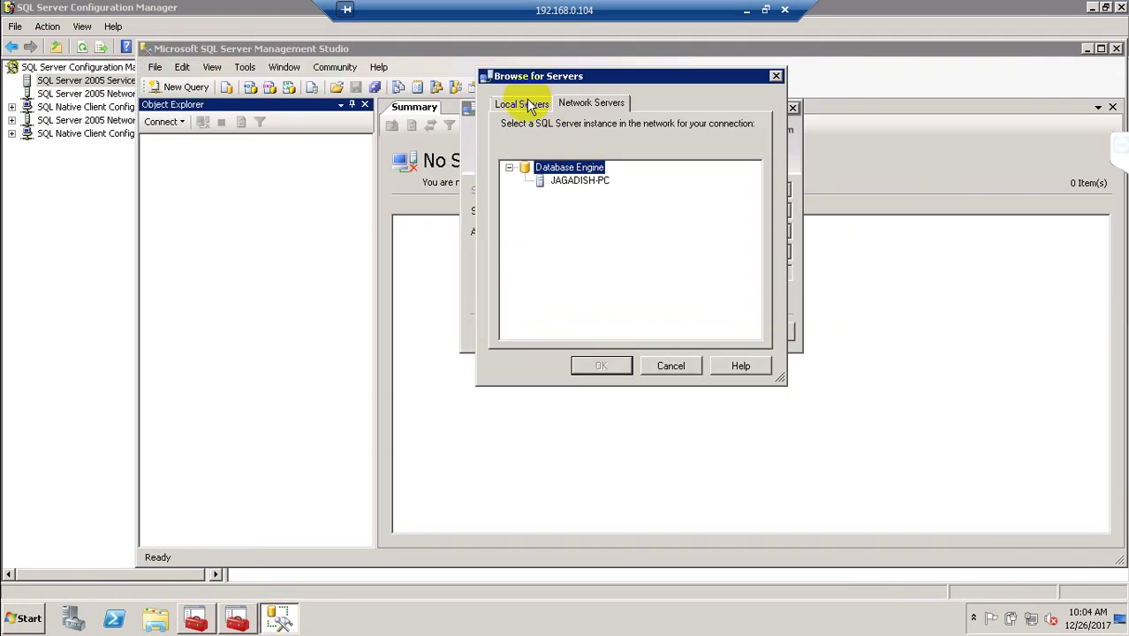
{"action": "left_click", "coordinate": [671, 365]}
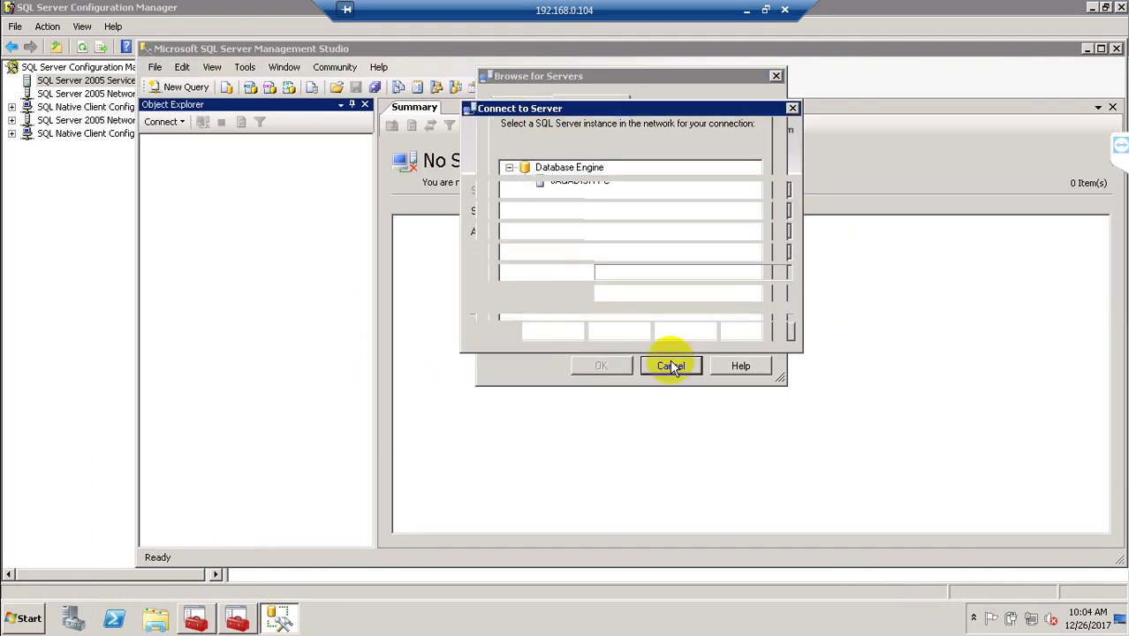
{"action": "left_click", "coordinate": [628, 210]}
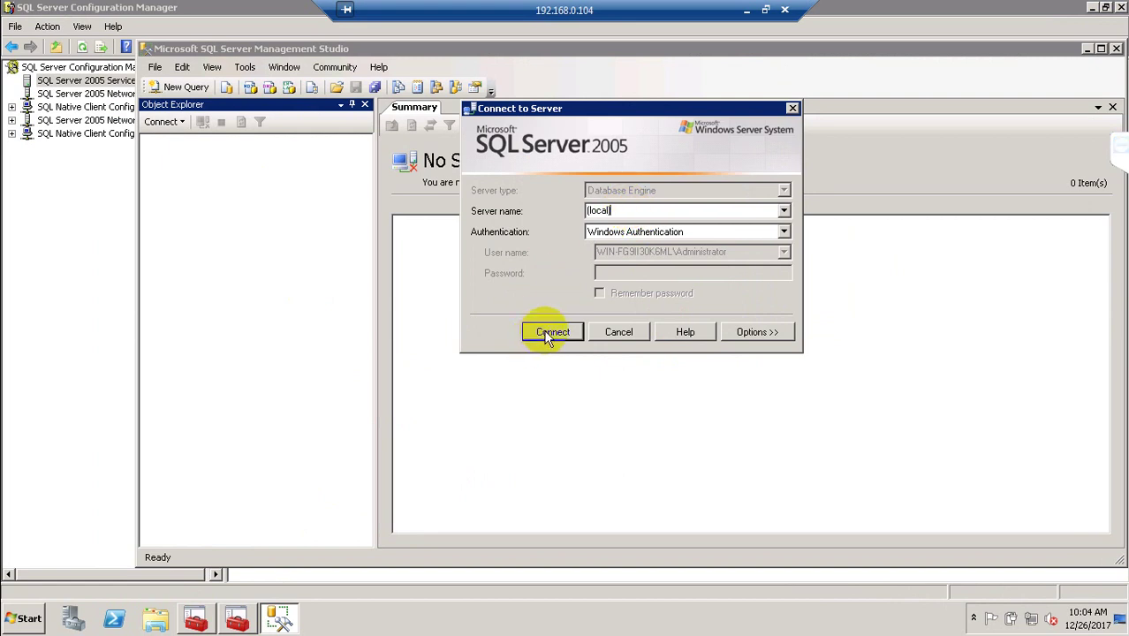
{"action": "double_click", "coordinate": [600, 210]}
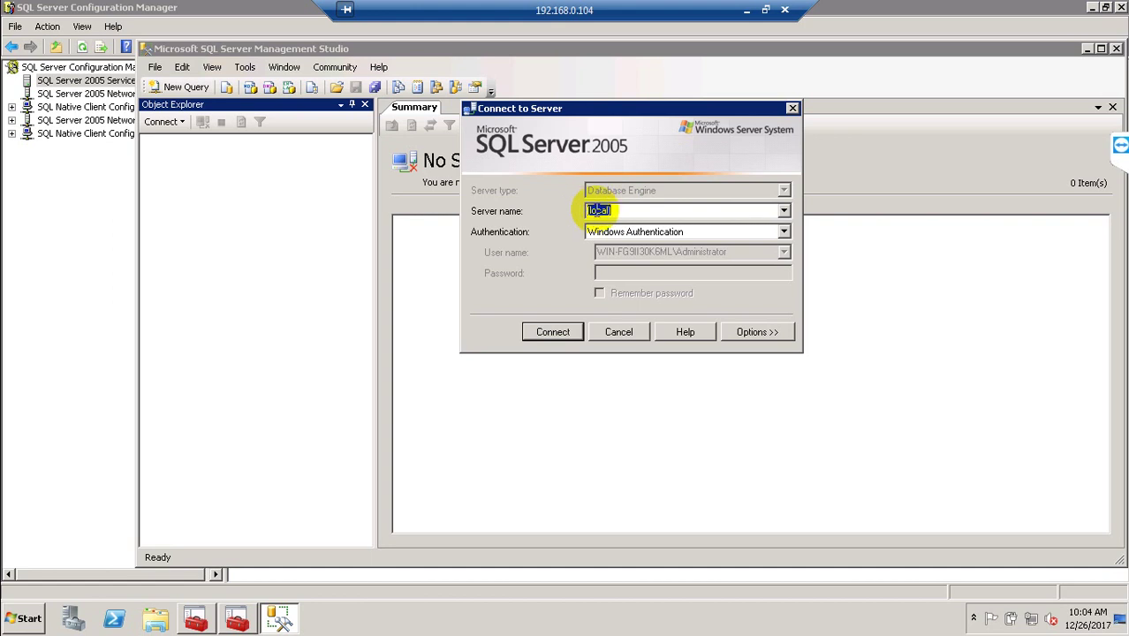
{"action": "left_click", "coordinate": [621, 211]}
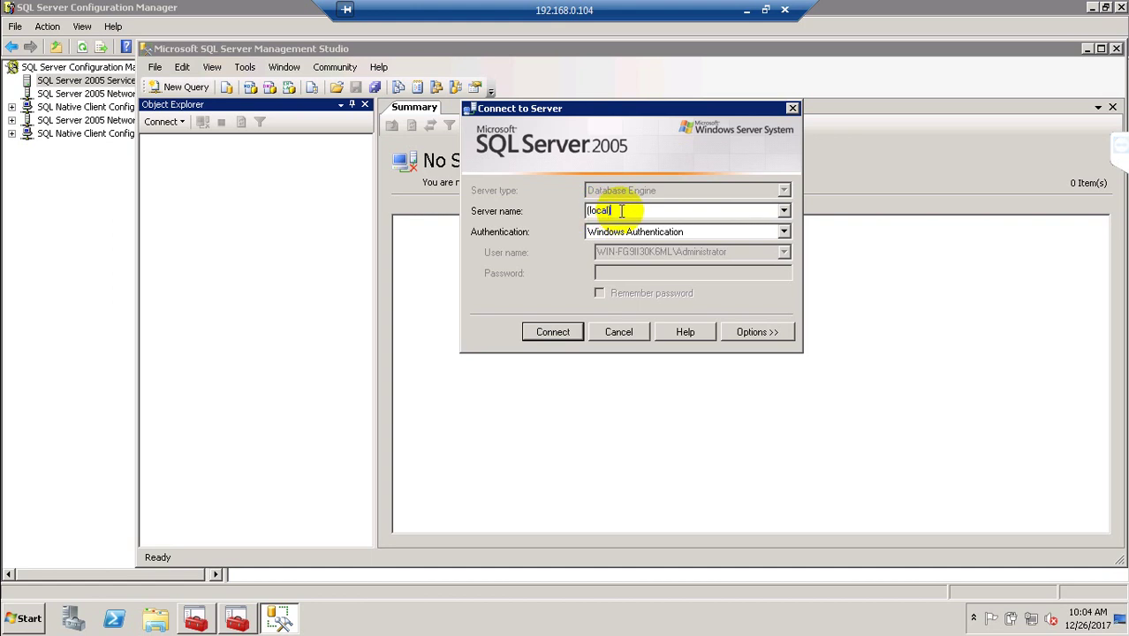
{"action": "left_click", "coordinate": [557, 332]}
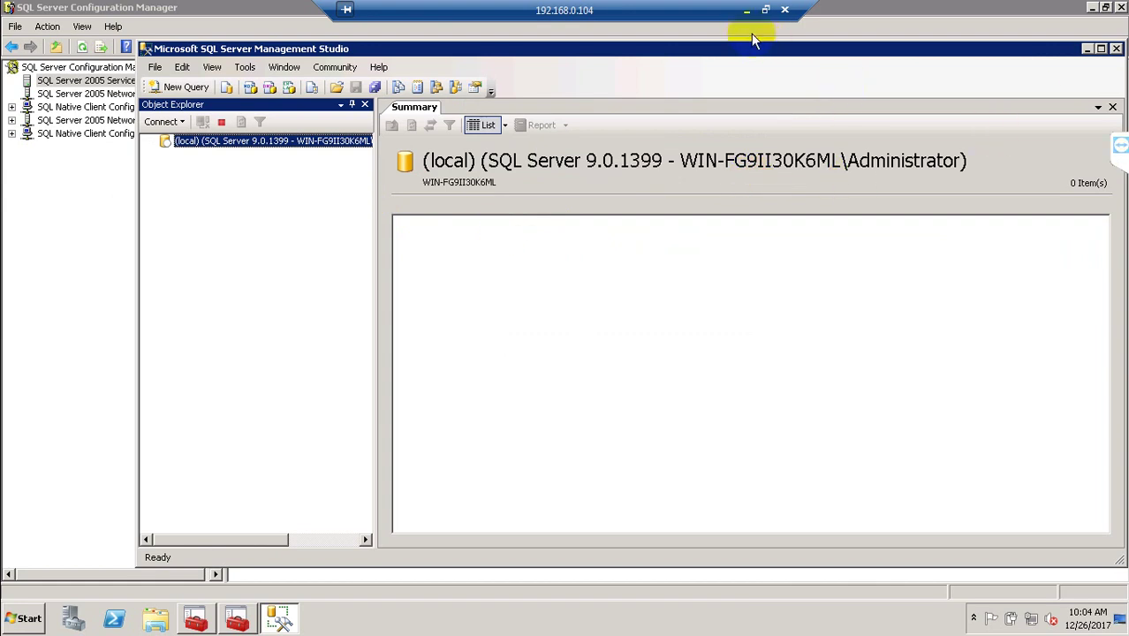
- Minimize Management Studio, review the Agent, MSSQLSERVER and FullText services, then close Configuration Manager and Services
{"action": "left_click", "coordinate": [1101, 49]}
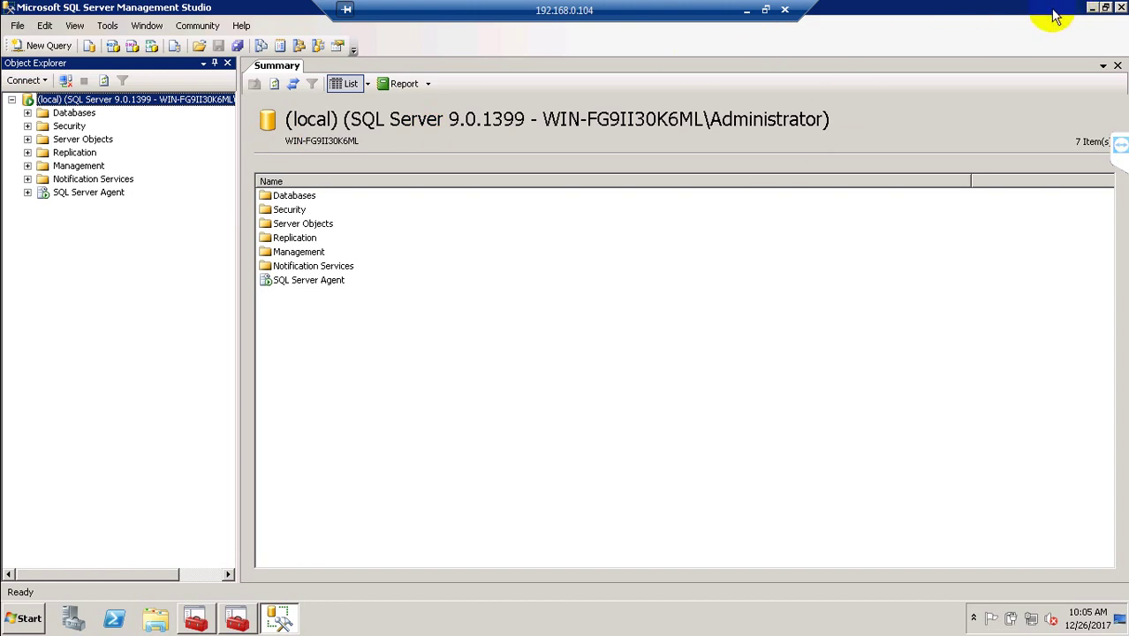
{"action": "double_click", "coordinate": [991, 10]}
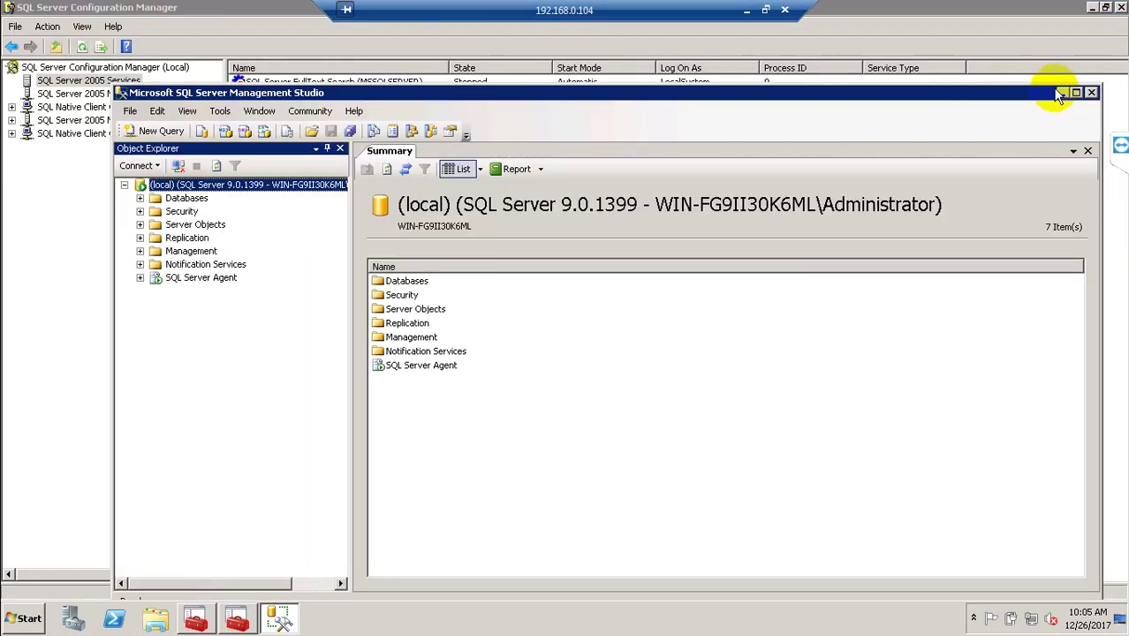
{"action": "left_click", "coordinate": [1062, 92]}
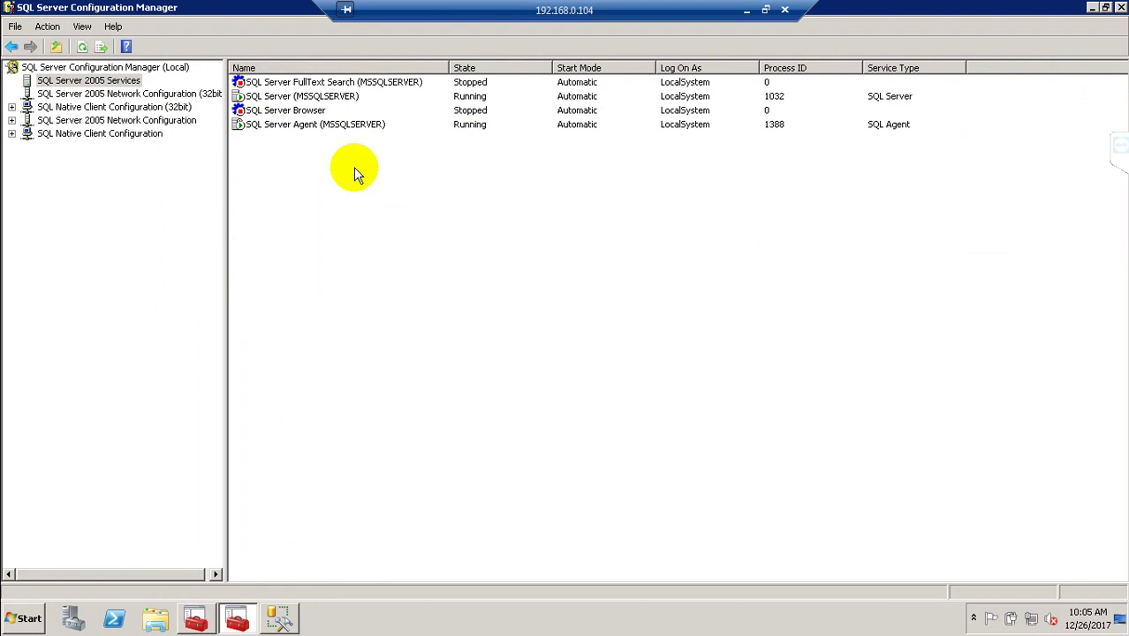
{"action": "left_click", "coordinate": [301, 125]}
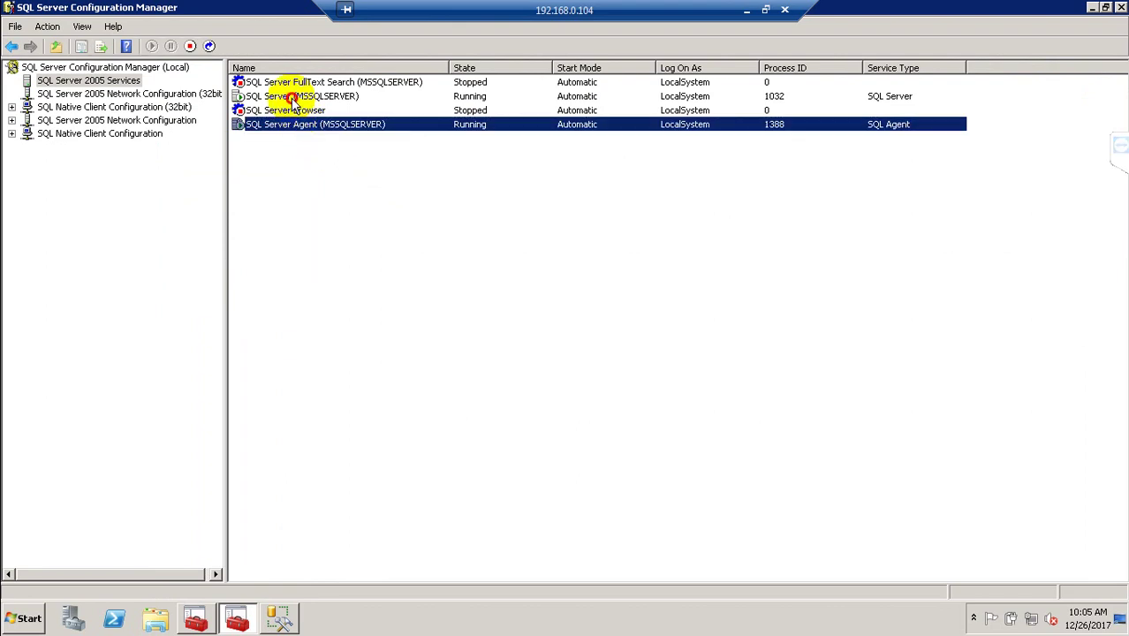
{"action": "left_click", "coordinate": [287, 97]}
{"action": "left_click", "coordinate": [291, 82]}
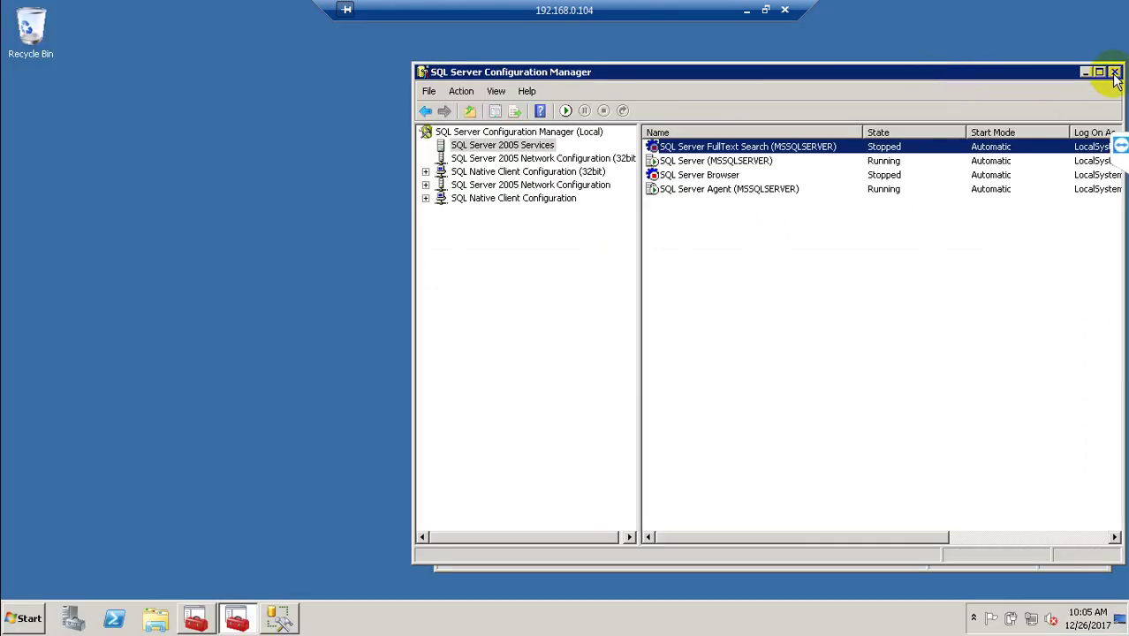
{"action": "left_click", "coordinate": [1114, 72]}
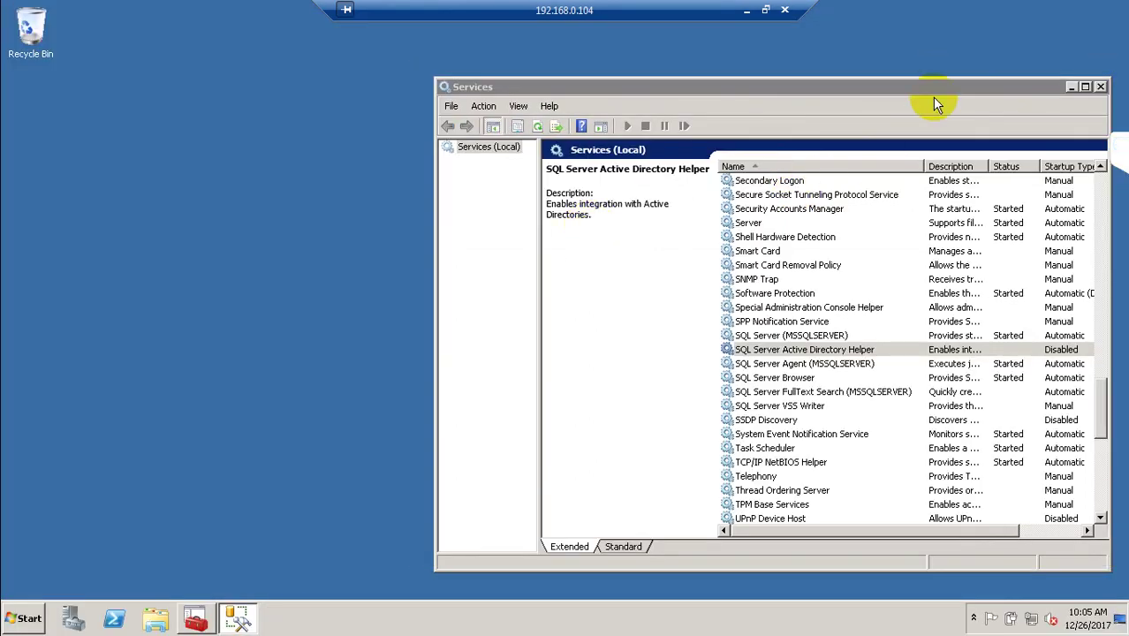
{"action": "left_click", "coordinate": [1099, 87]}
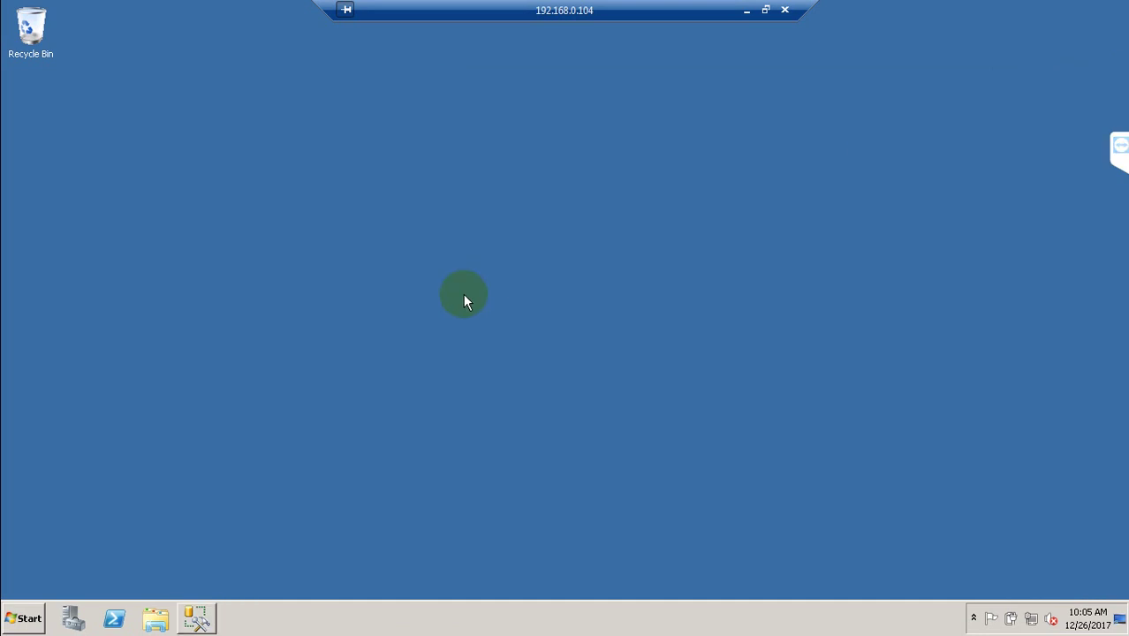
- Bring up Run with Win+R and enter sqlservermanager9.msc
{"action": "key", "text": "super+r"}
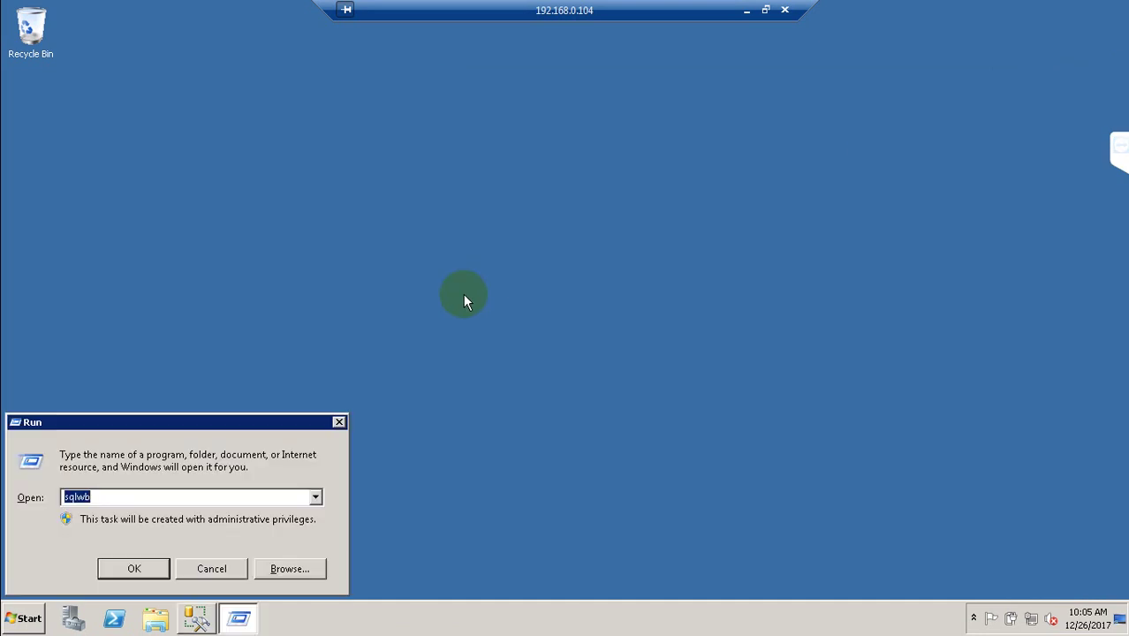
{"action": "type", "text": "sqlserver"}
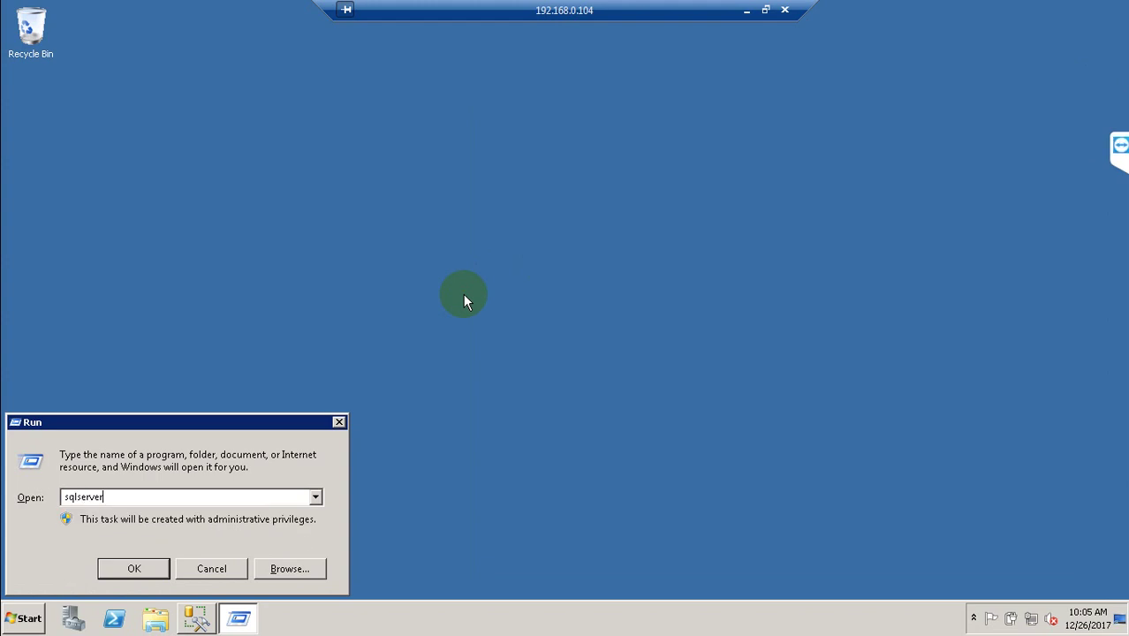
{"action": "type", "text": "manager"}
{"action": "type", "text": "9.msc"}
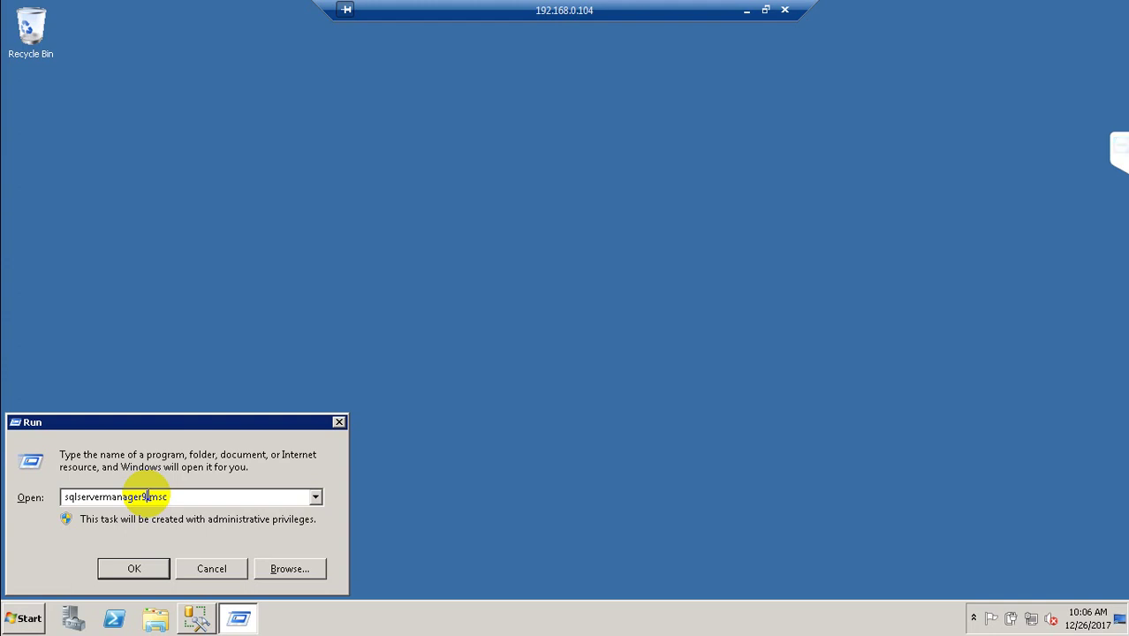
- Run sqlservermanager9.msc from the Run box, which fails with a 'Windows cannot find' error
{"action": "left_click", "coordinate": [167, 497]}
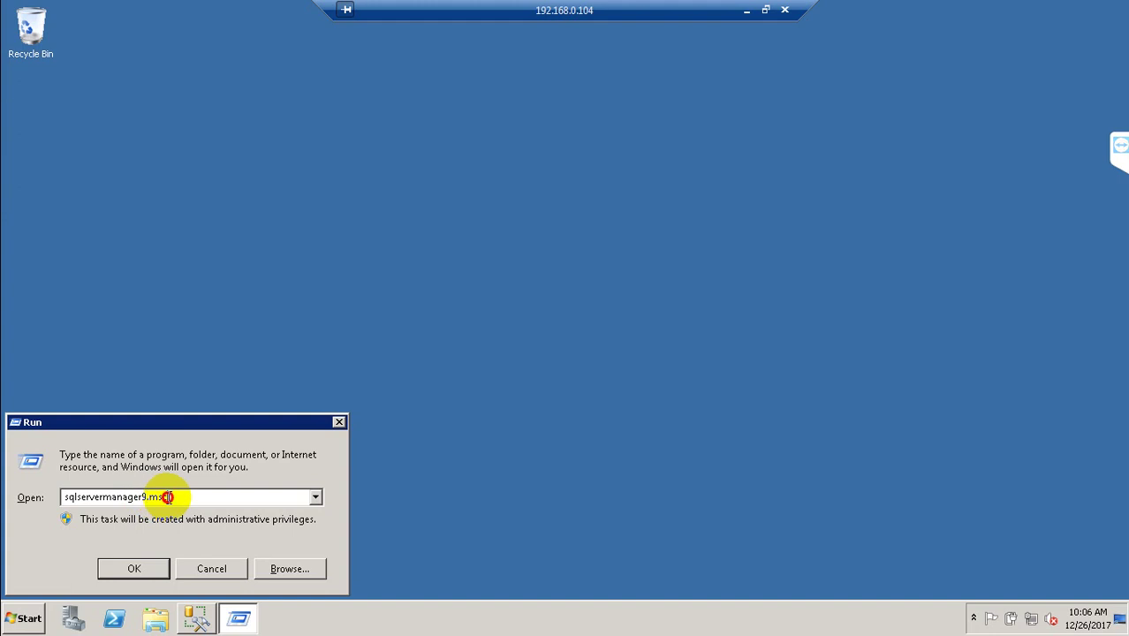
{"action": "left_click_drag", "start_coordinate": [167, 497], "coordinate": [135, 496]}
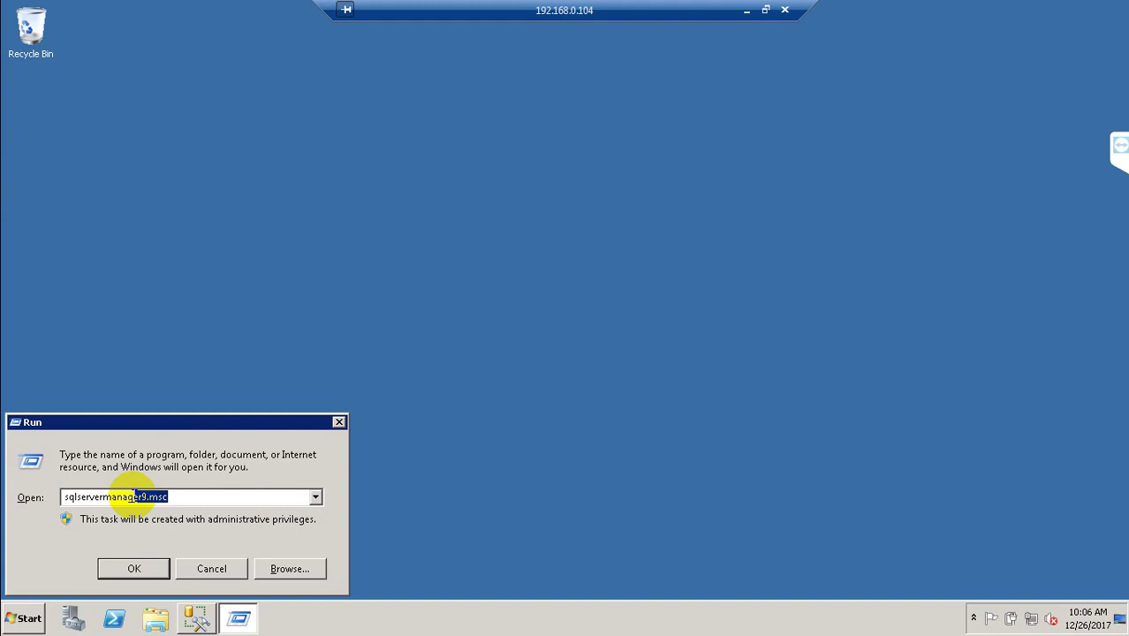
{"action": "mouse_move", "coordinate": [135, 497]}
{"action": "left_mouse_down"}
{"action": "mouse_move", "coordinate": [121, 497]}
{"action": "mouse_move", "coordinate": [146, 502]}
{"action": "left_mouse_up"}
{"action": "left_click", "coordinate": [146, 499]}
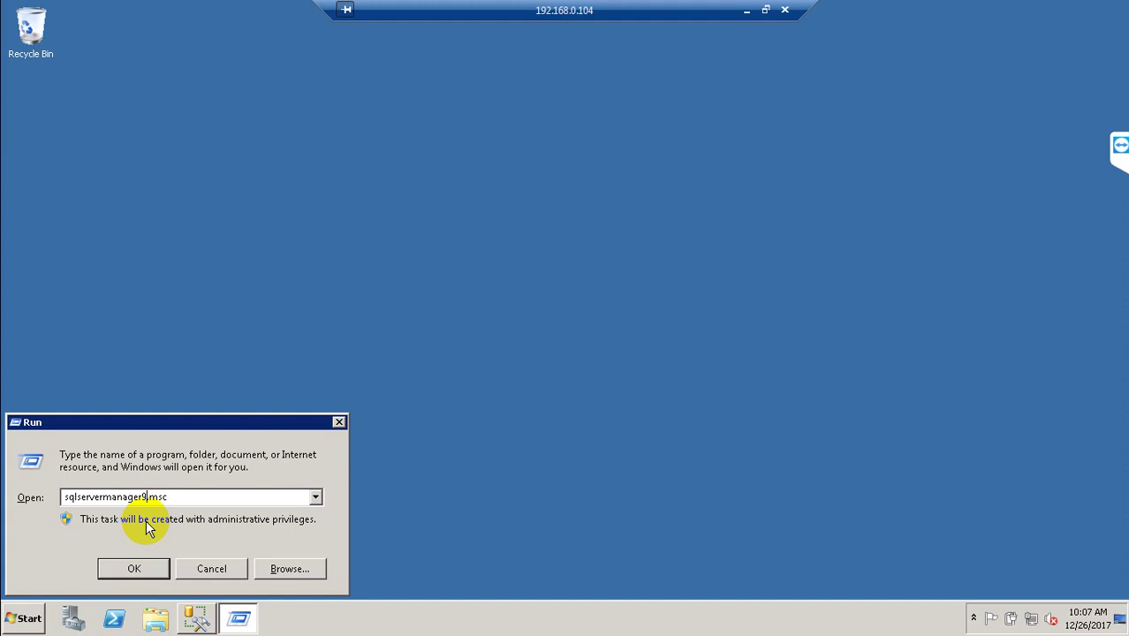
{"action": "left_click", "coordinate": [136, 568]}
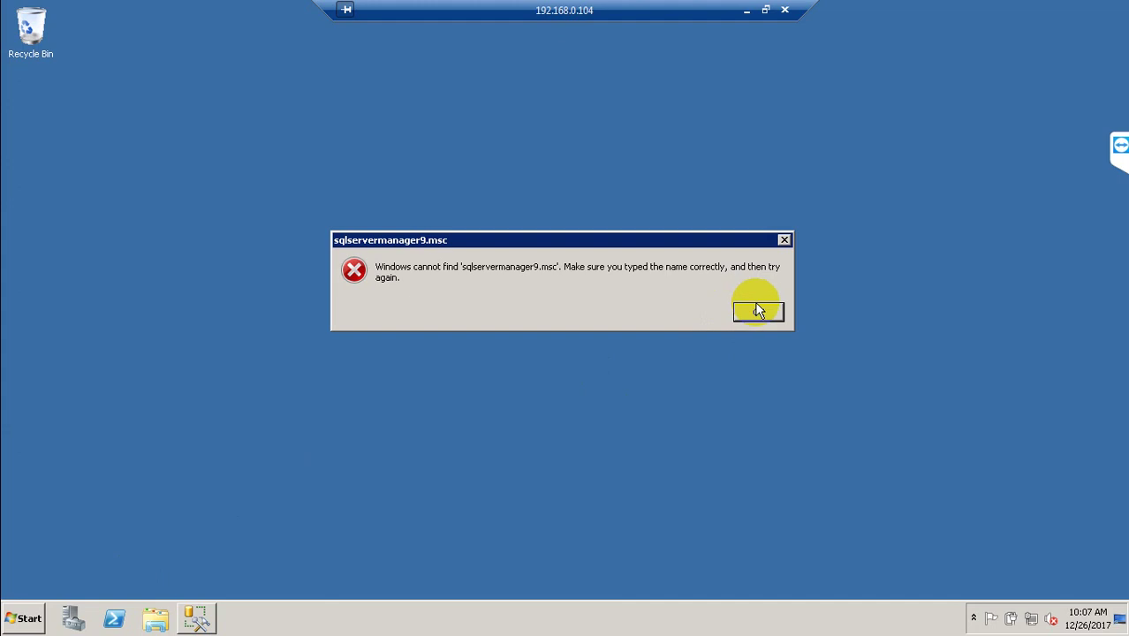
- Dismiss the error and try running sqlservermanager10.msc instead
{"action": "left_click", "coordinate": [757, 313]}
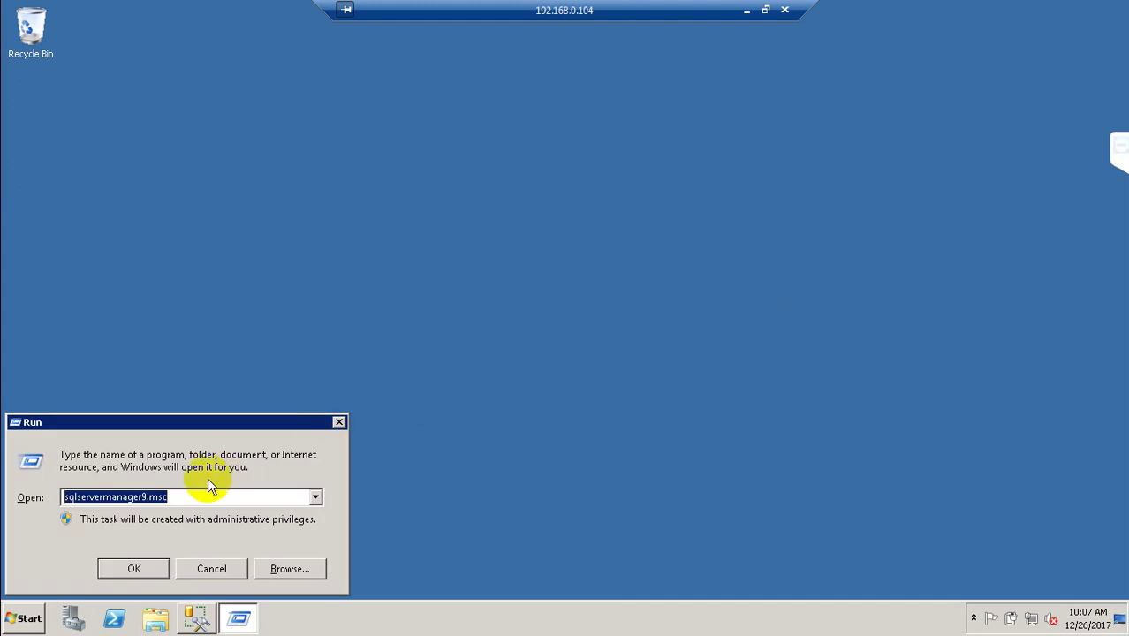
{"action": "left_click", "coordinate": [149, 497]}
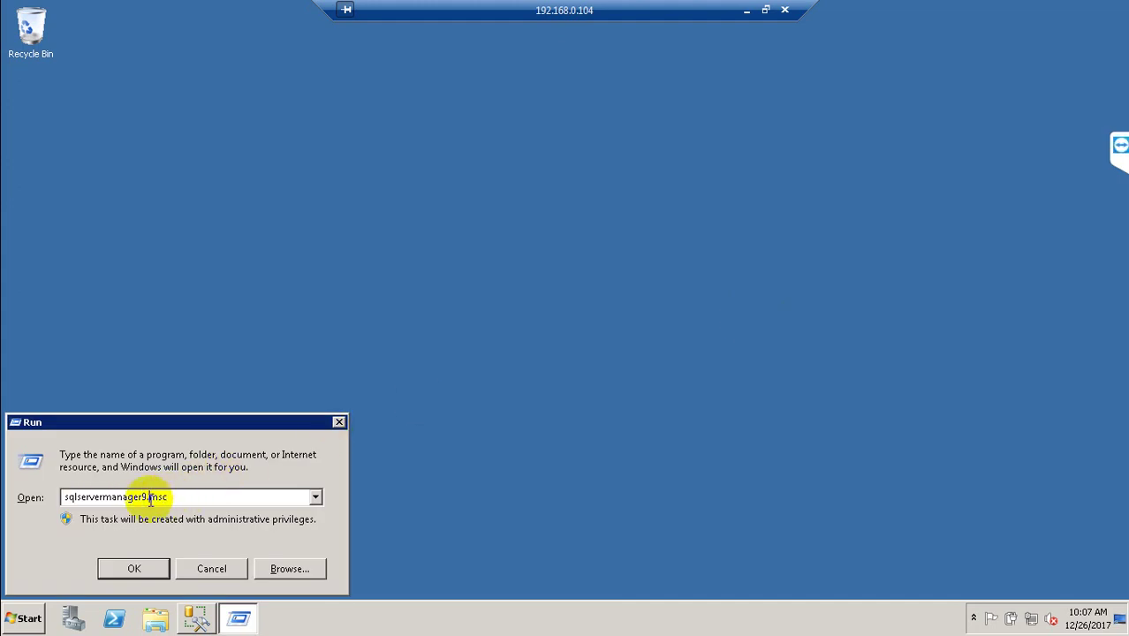
{"action": "key", "text": "BackSpace"}
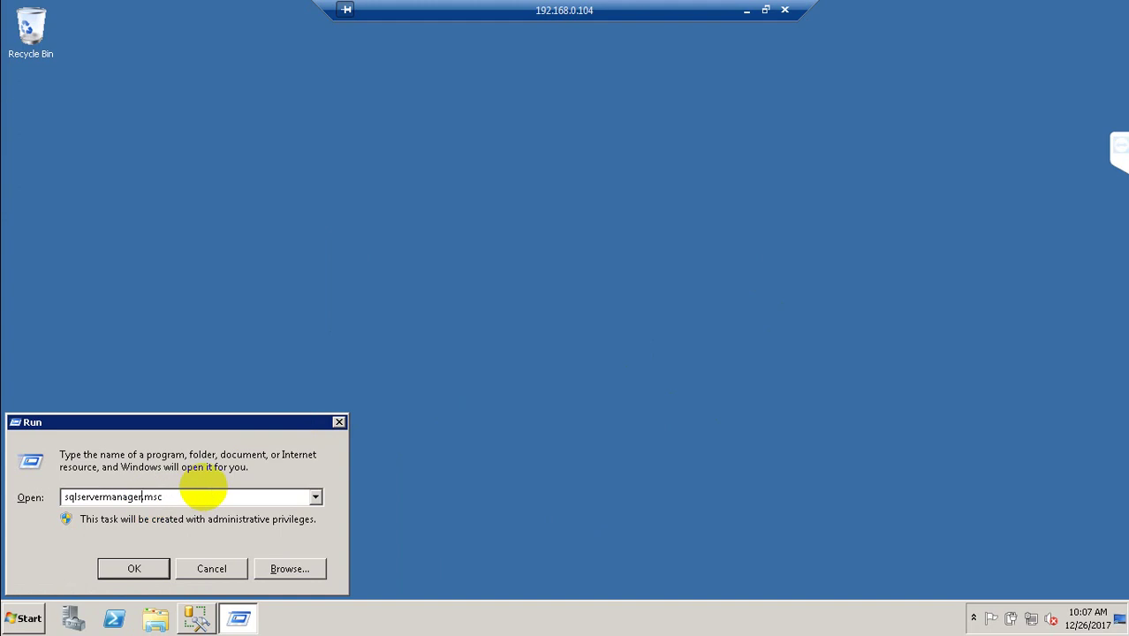
{"action": "type", "text": "10"}
{"action": "key", "text": "Return"}
{"action": "key", "text": "Return"}
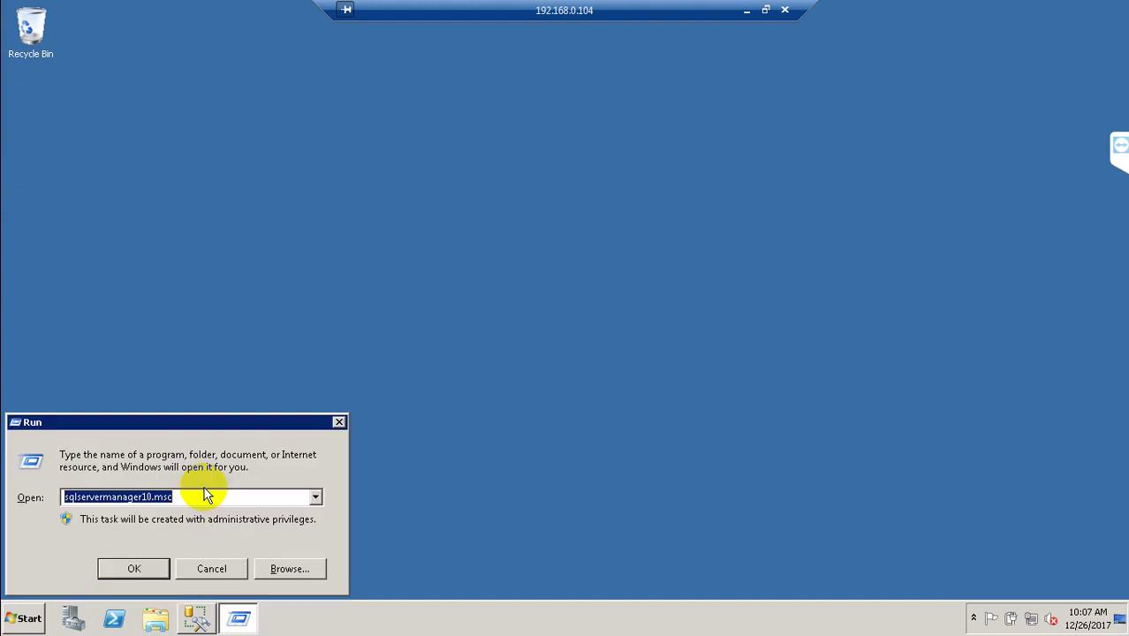
- Retry sqlservermanager9.msc, dismiss its error, then launch Configuration Manager with sqlservermanager.msc
{"action": "left_click", "coordinate": [152, 496]}
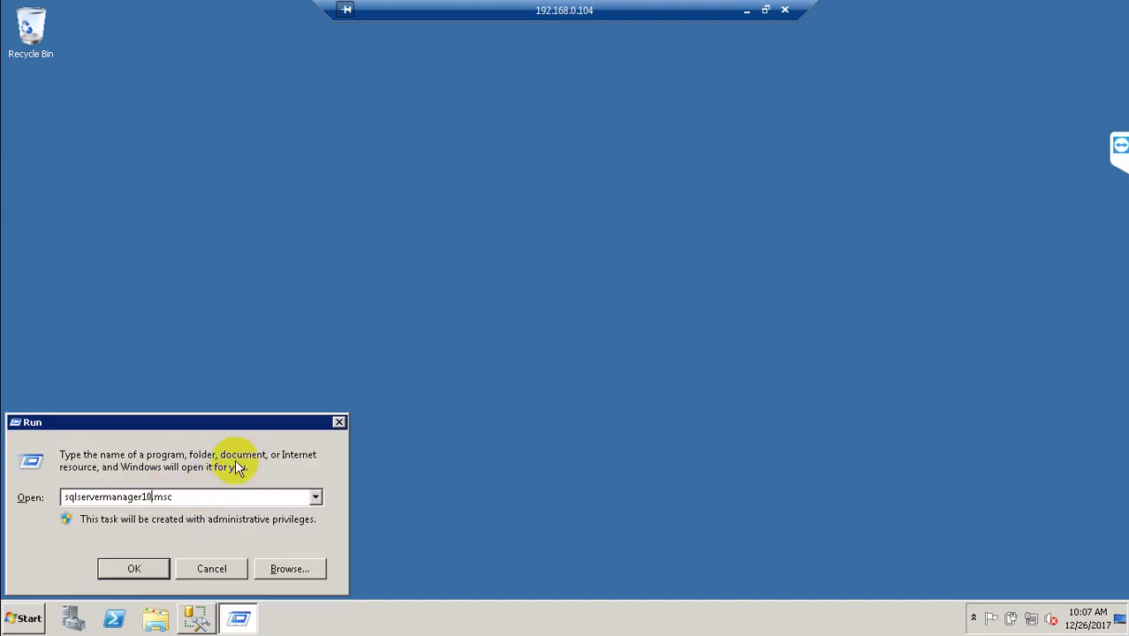
{"action": "key", "text": "BackSpace"}
{"action": "key", "text": "BackSpace"}
{"action": "type", "text": "9"}
{"action": "key", "text": "Return"}
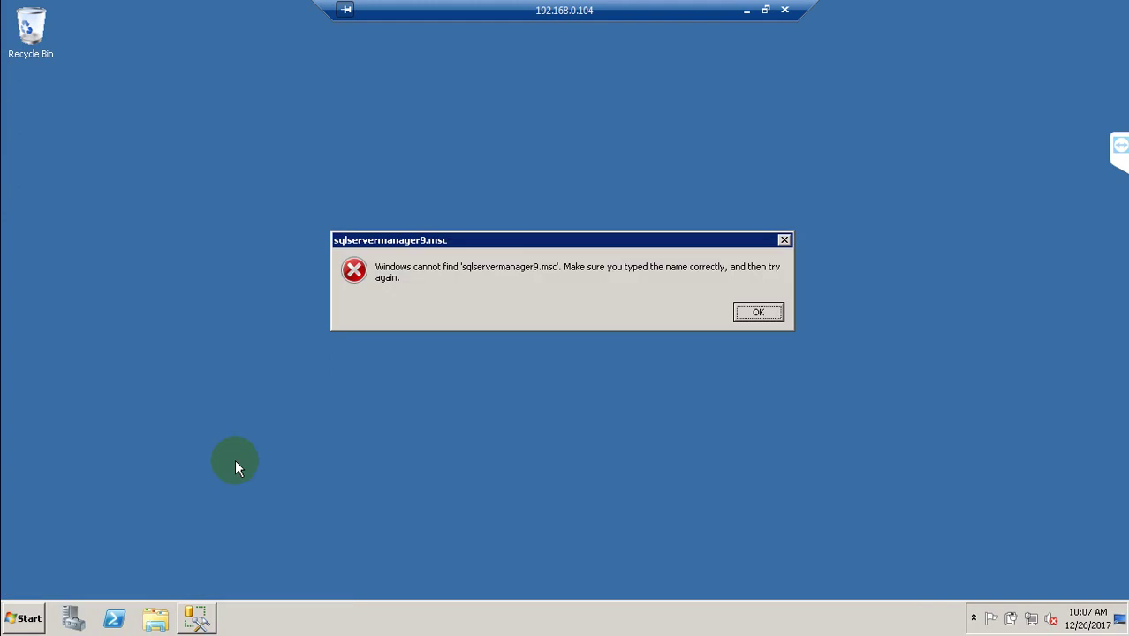
{"action": "key", "text": "Return"}
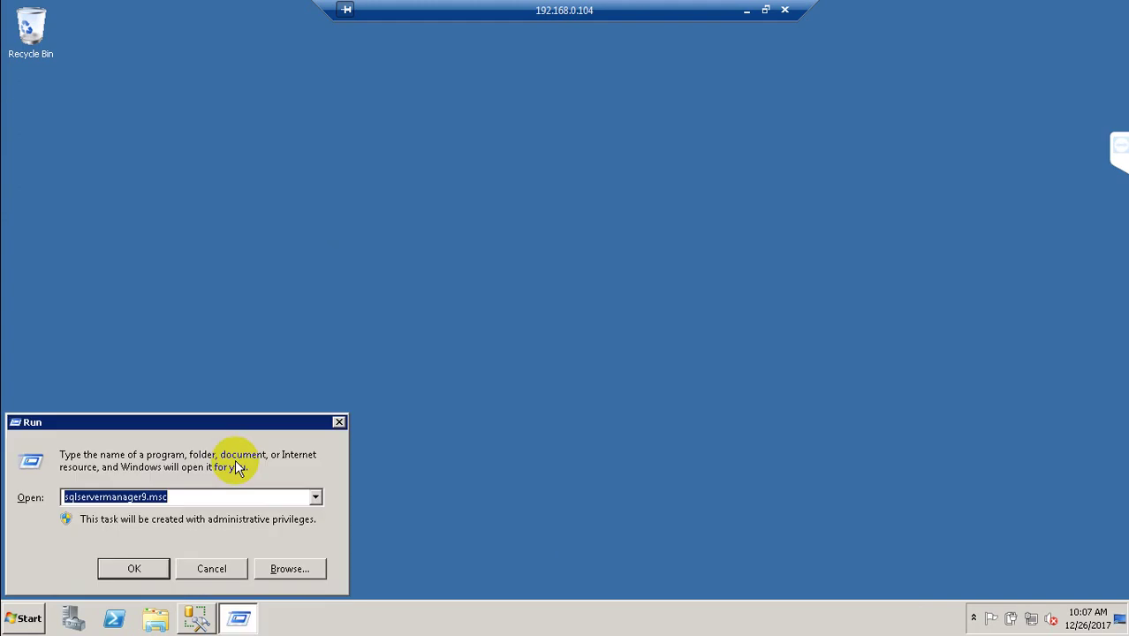
{"action": "left_click", "coordinate": [148, 496]}
{"action": "key", "text": "Return"}
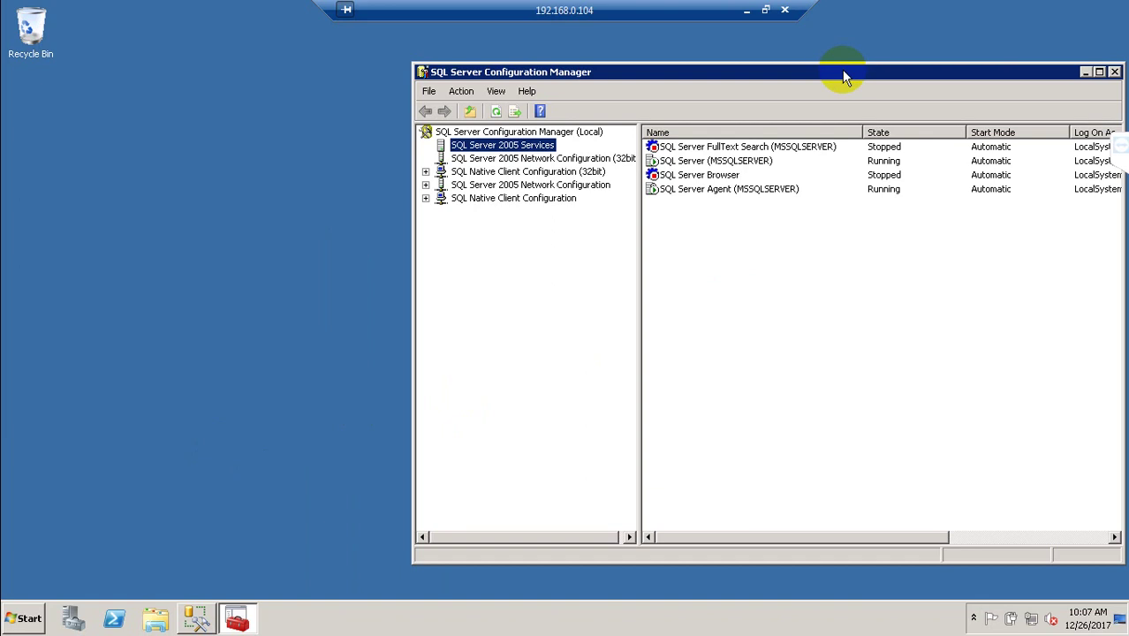
- Maximize Configuration Manager to see Process ID and Service Type columns, restore it, reopen Run
{"action": "left_click_drag", "start_coordinate": [843, 71], "coordinate": [700, 71]}
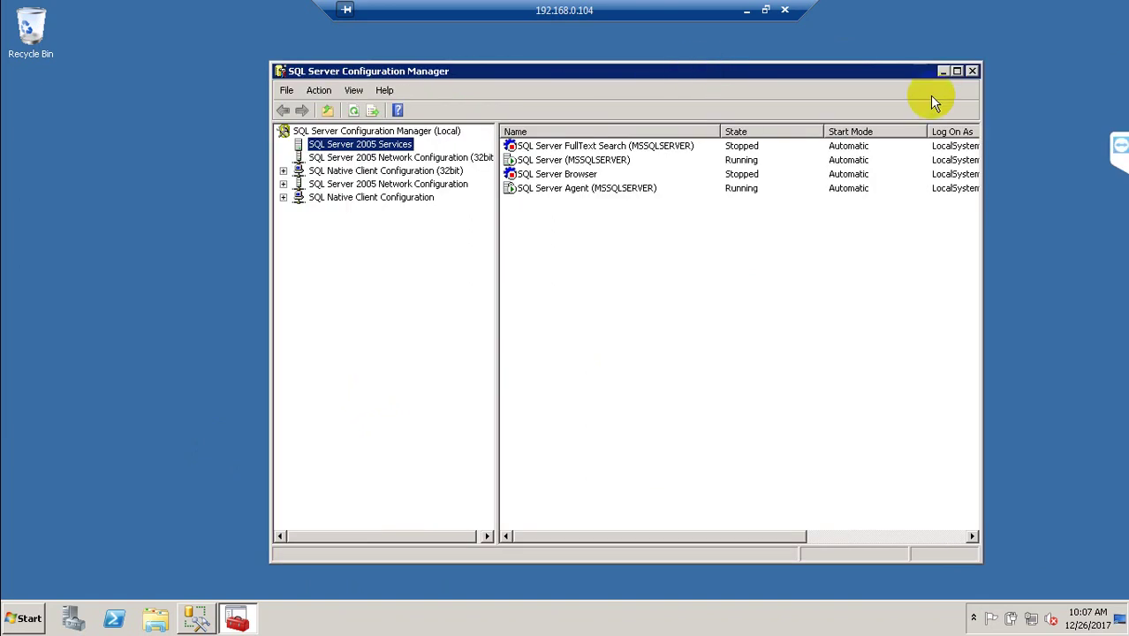
{"action": "left_click", "coordinate": [957, 71]}
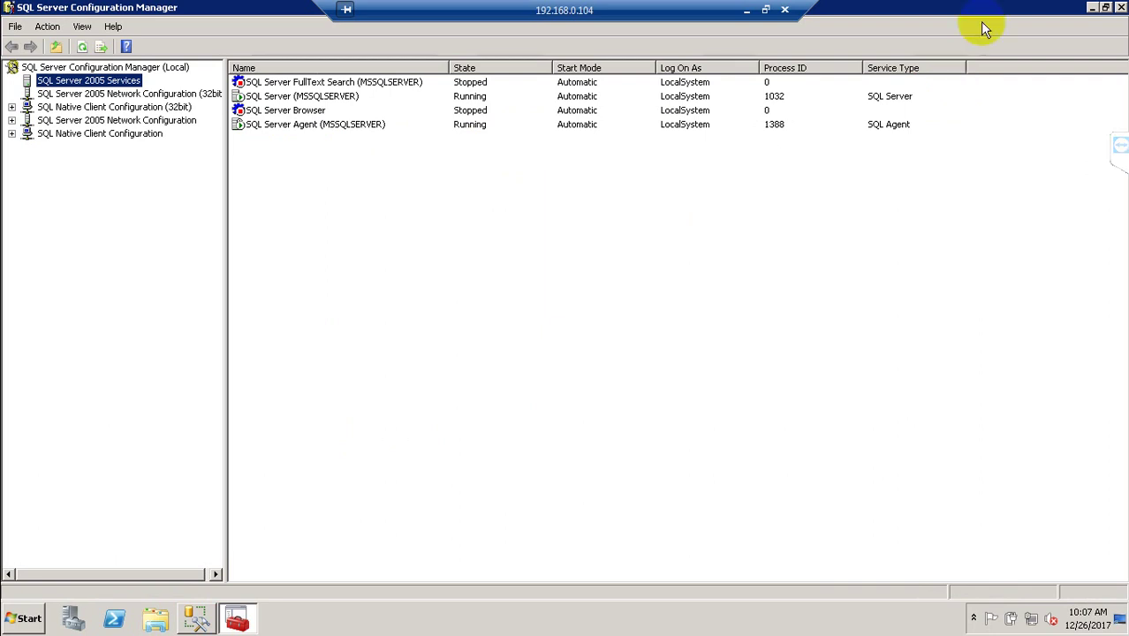
{"action": "left_click_drag", "start_coordinate": [1010, 6], "coordinate": [859, 79]}
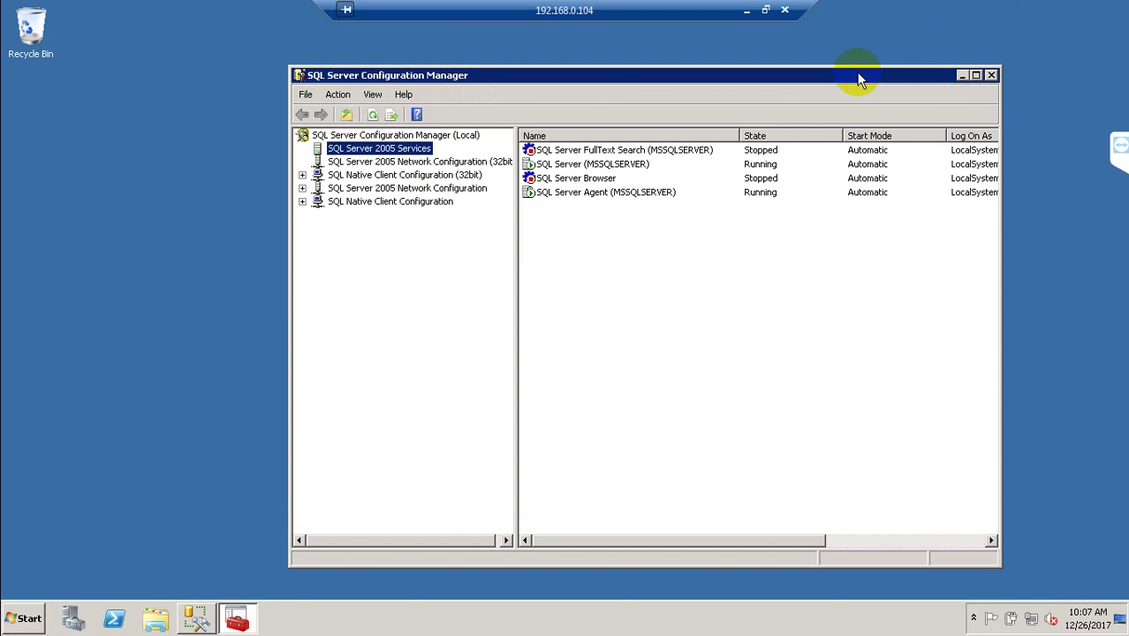
{"action": "key", "text": "super+r"}
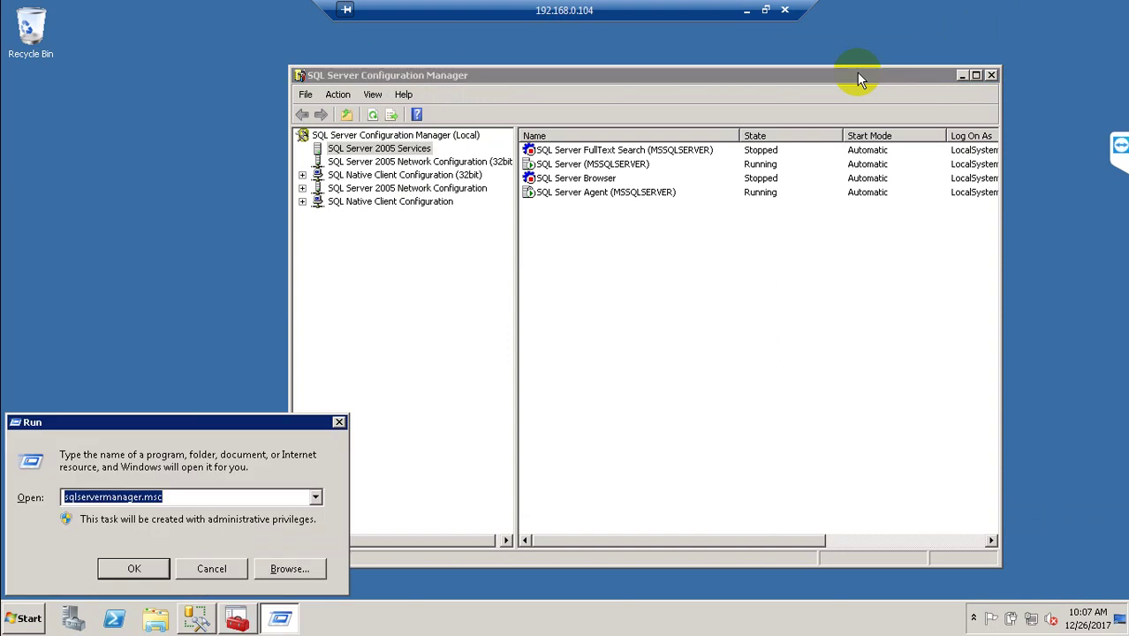
- Cancel the Run prompt without running sqlservermanager.msc and close SQL Server Configuration Manager
{"action": "left_click", "coordinate": [215, 498]}
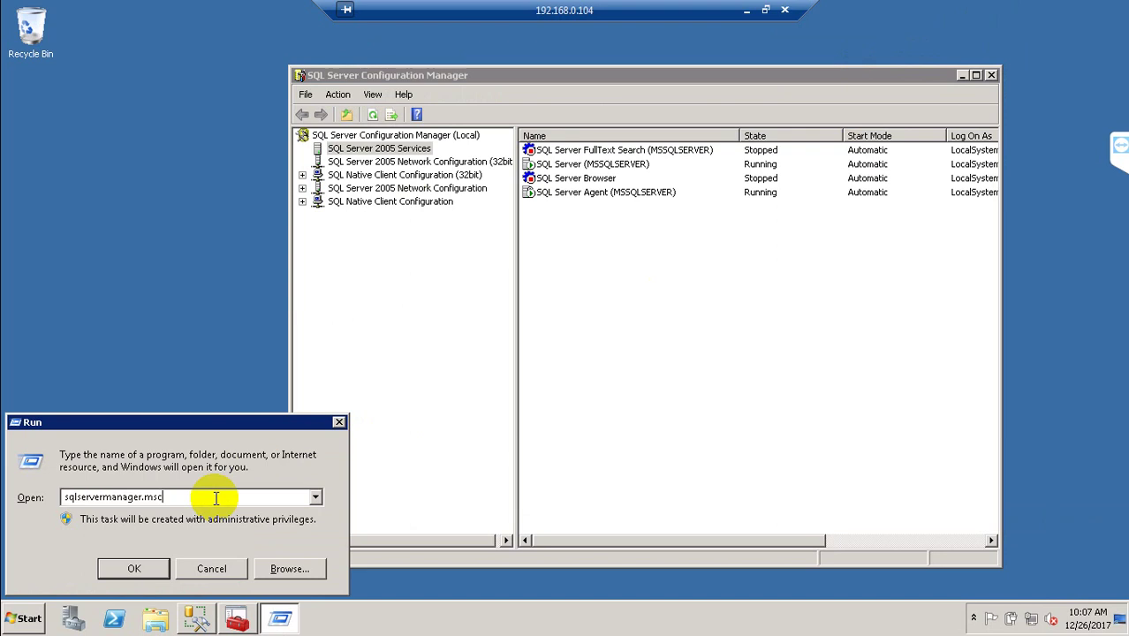
{"action": "left_click", "coordinate": [140, 498]}
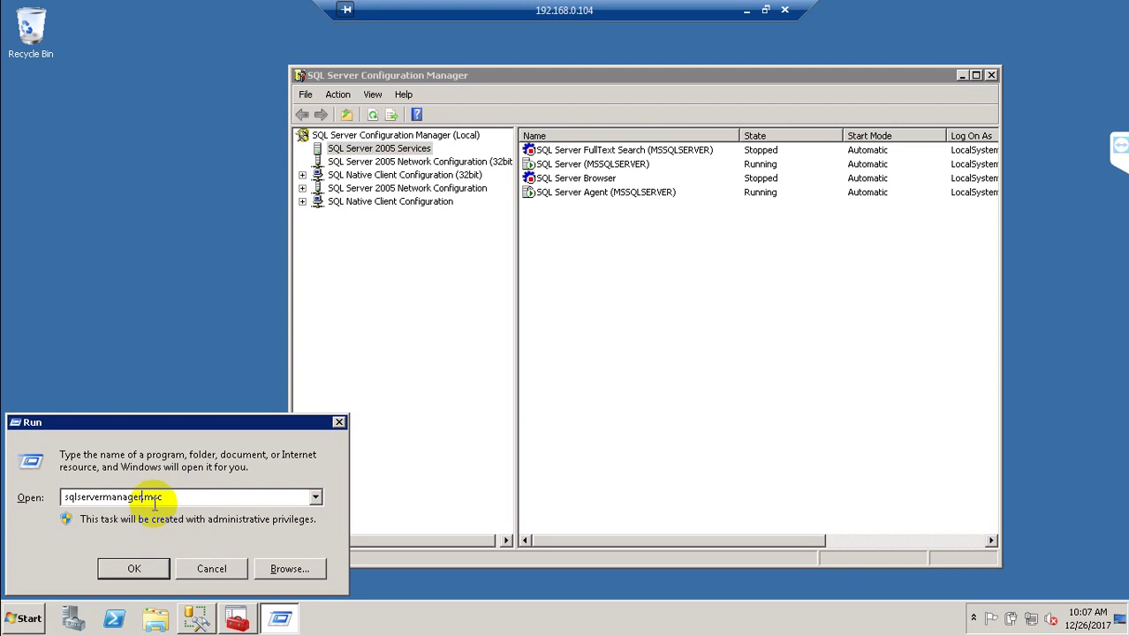
{"action": "left_click", "coordinate": [212, 568]}
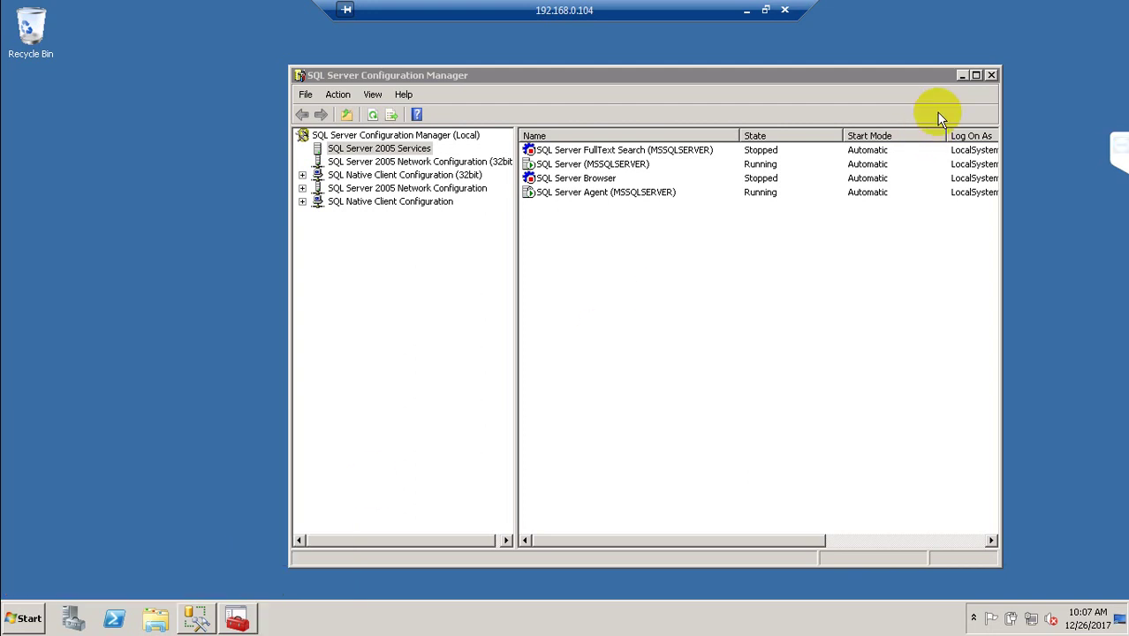
{"action": "left_click", "coordinate": [992, 76]}
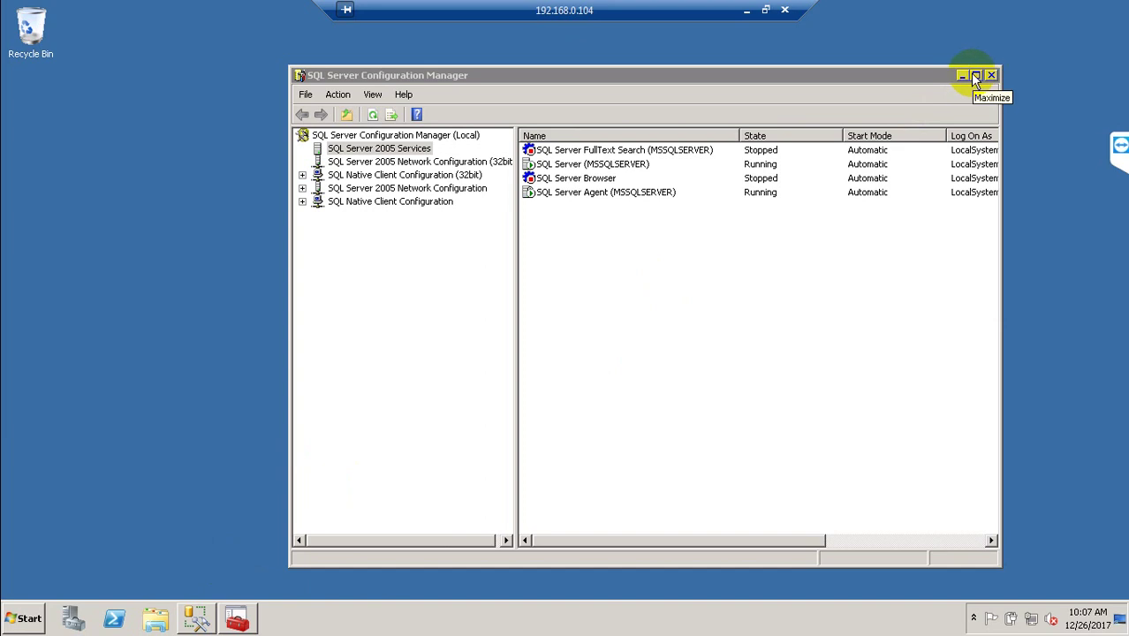
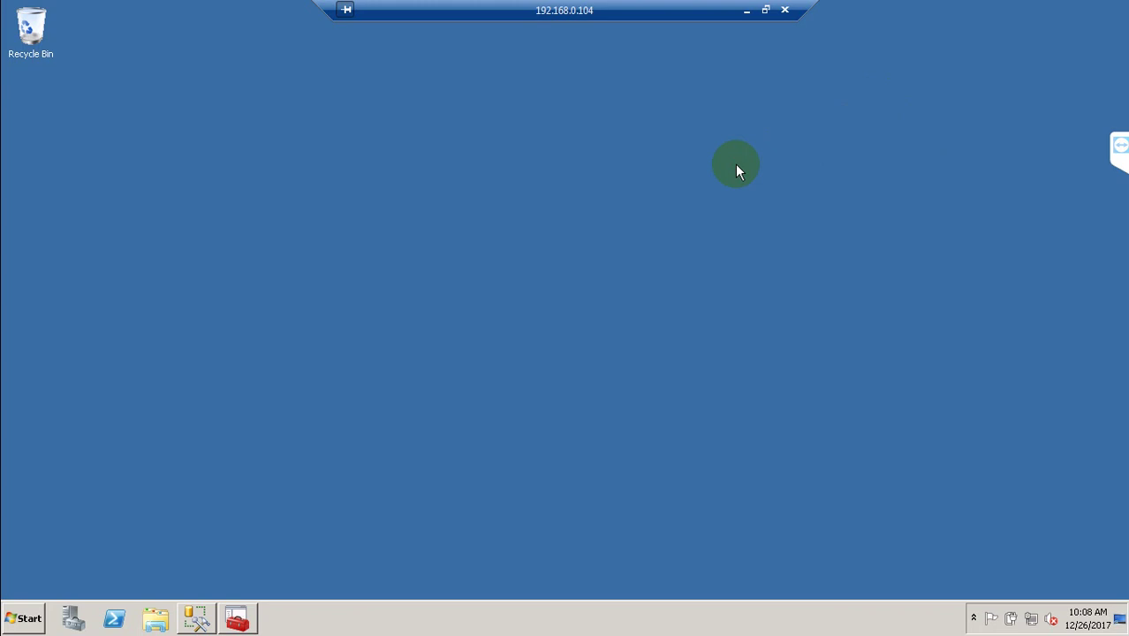
- Check the local notes and VirtualBox, then return to the full-screen remote server session
{"action": "left_click", "coordinate": [745, 10]}
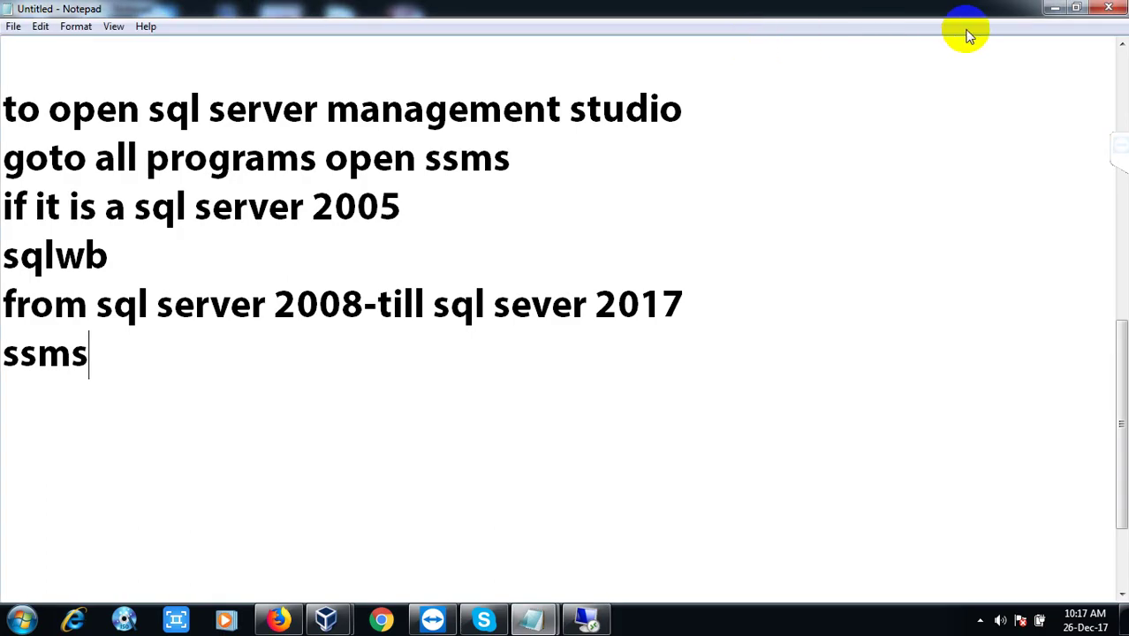
{"action": "left_click", "coordinate": [1054, 8]}
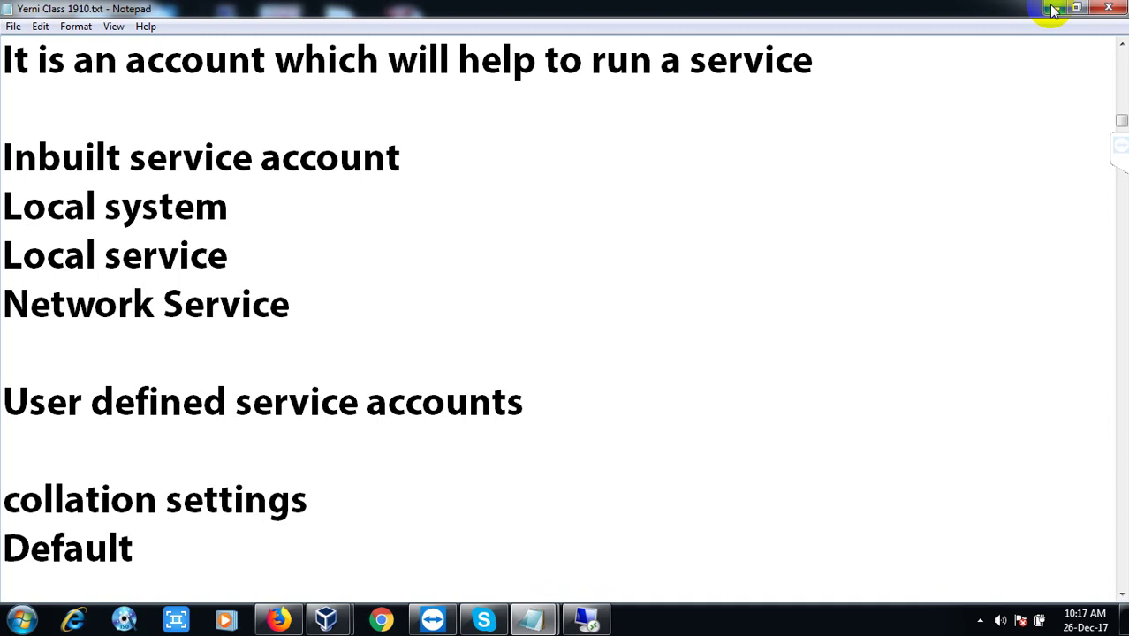
{"action": "left_click", "coordinate": [1053, 9]}
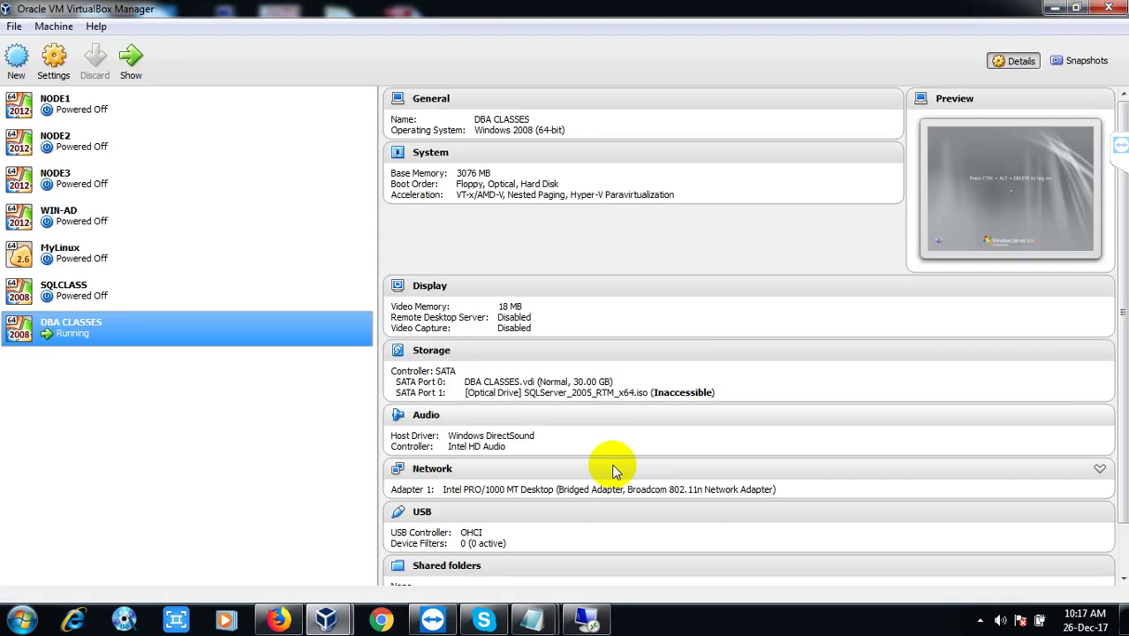
{"action": "left_click", "coordinate": [579, 624]}
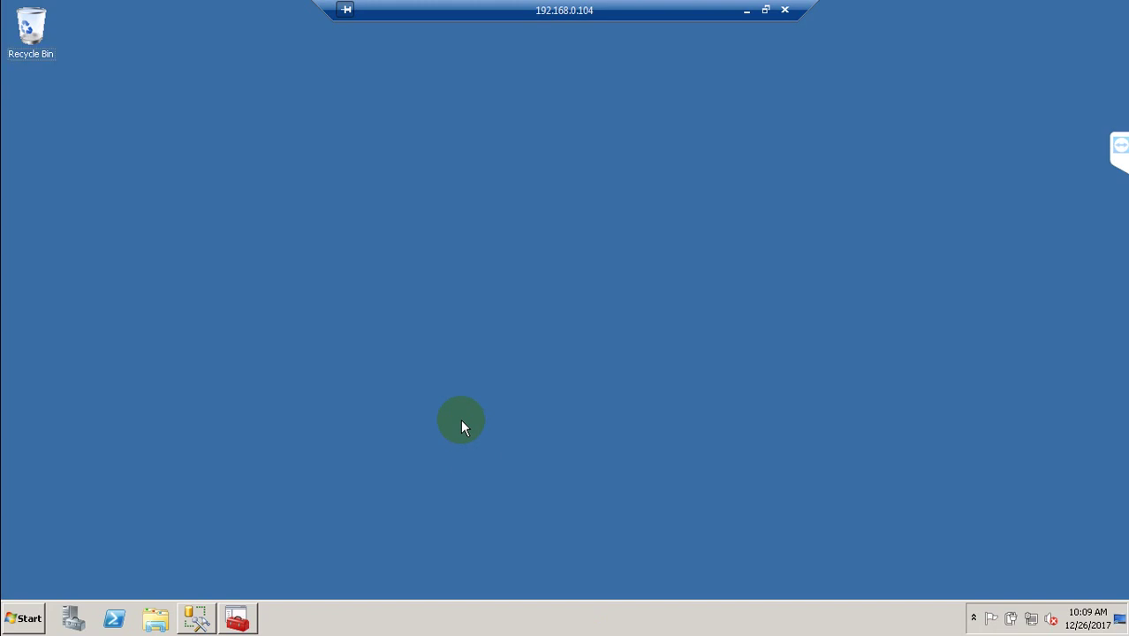
- Browse to C:\Program Files\Microsoft SQL Server, show its text path, and minimise the session
{"action": "key", "text": "super+e"}
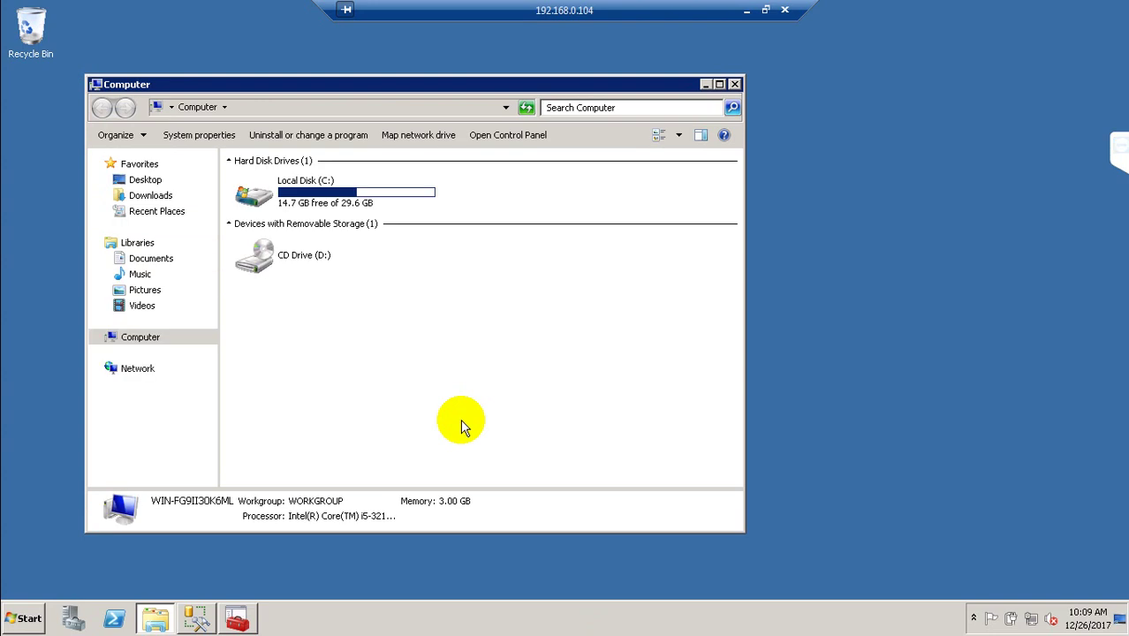
{"action": "left_click", "coordinate": [360, 191]}
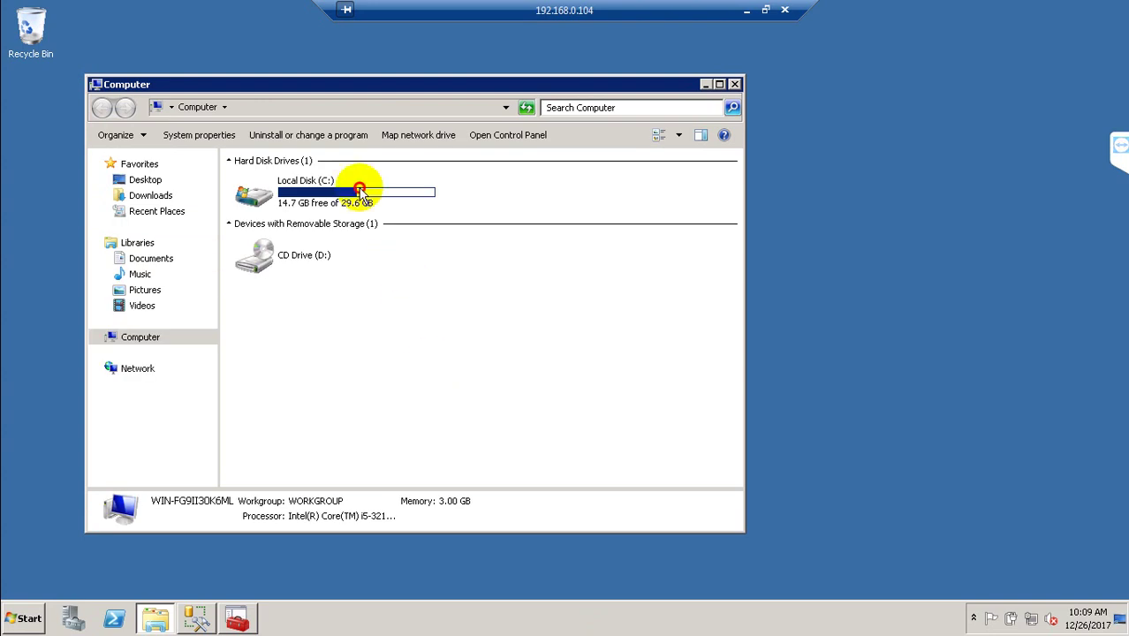
{"action": "double_click", "coordinate": [359, 190]}
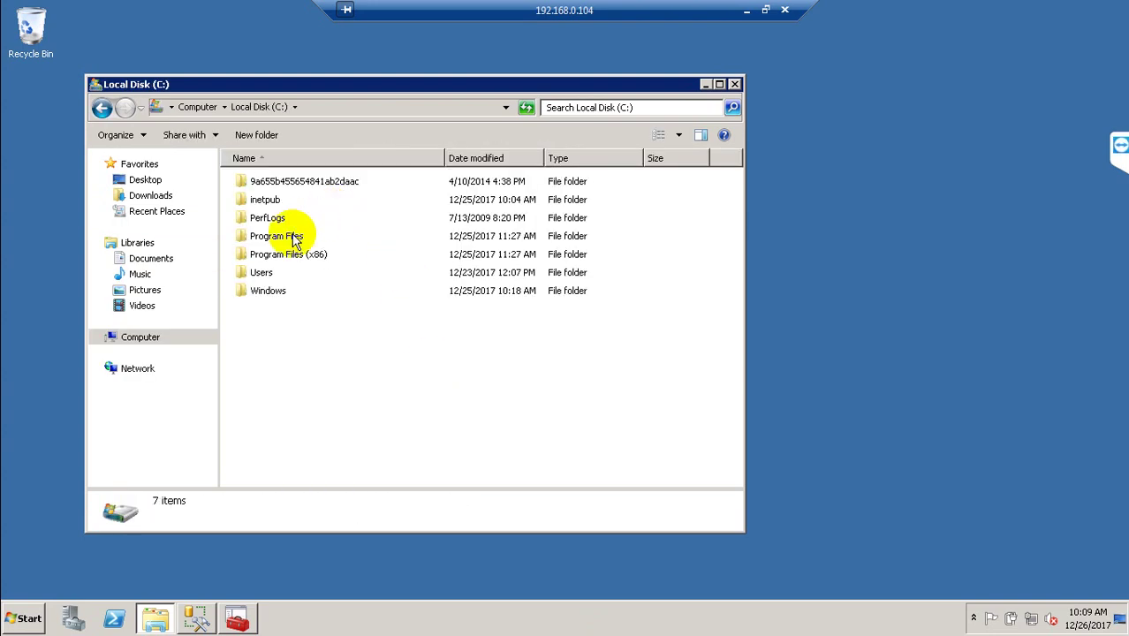
{"action": "double_click", "coordinate": [293, 237]}
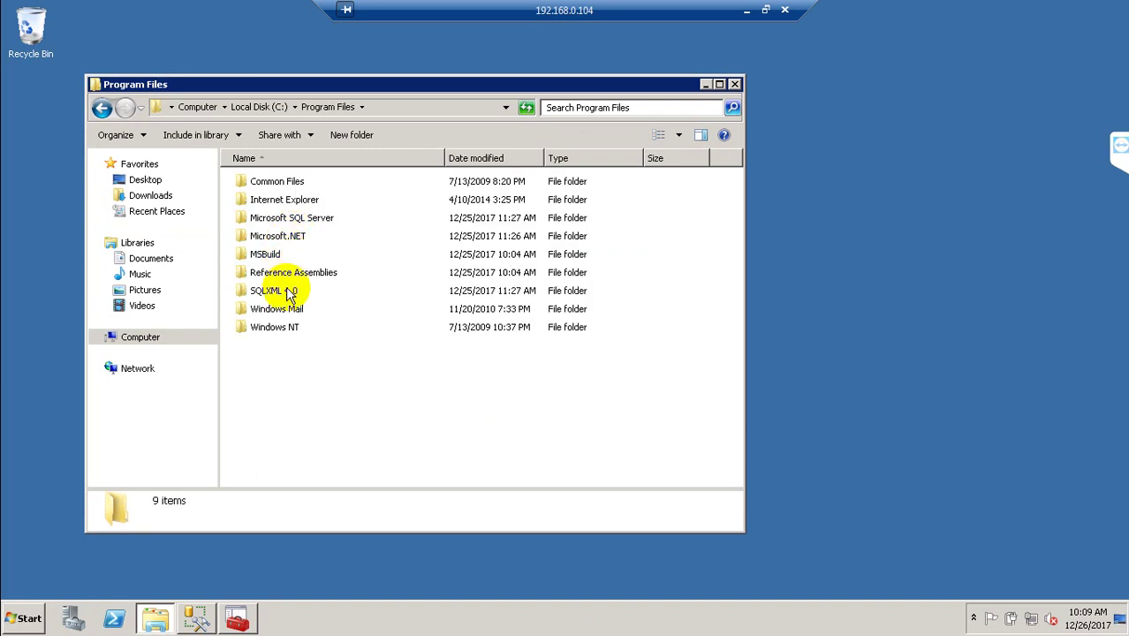
{"action": "left_click", "coordinate": [279, 220]}
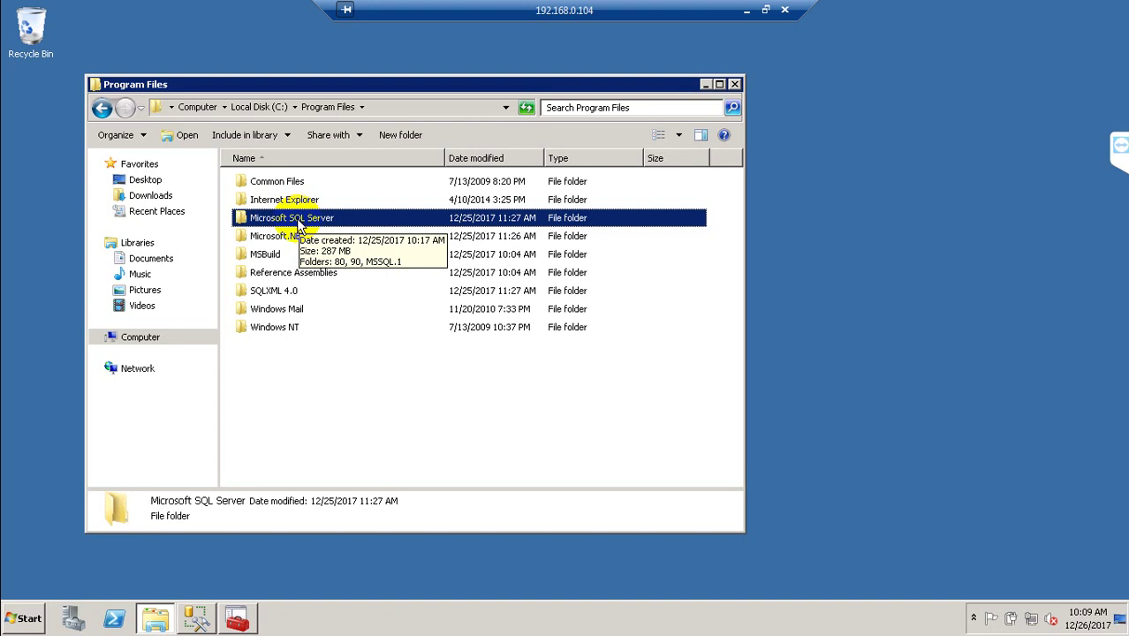
{"action": "double_click", "coordinate": [298, 221]}
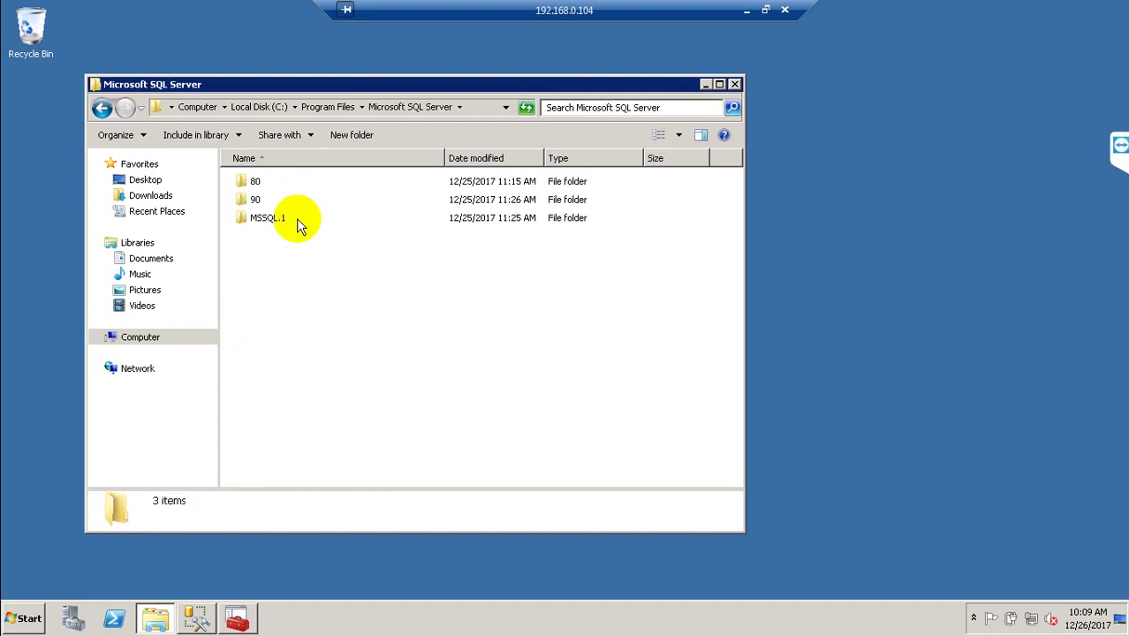
{"action": "left_click", "coordinate": [473, 111]}
{"action": "key", "text": "ctrl+c"}
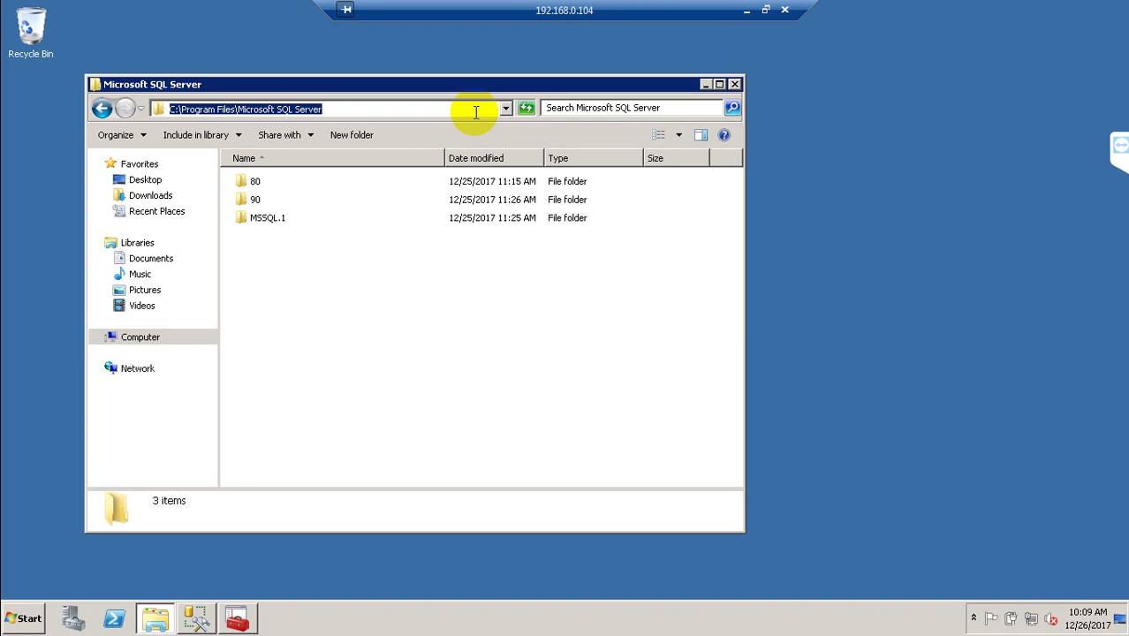
{"action": "left_click", "coordinate": [746, 12]}
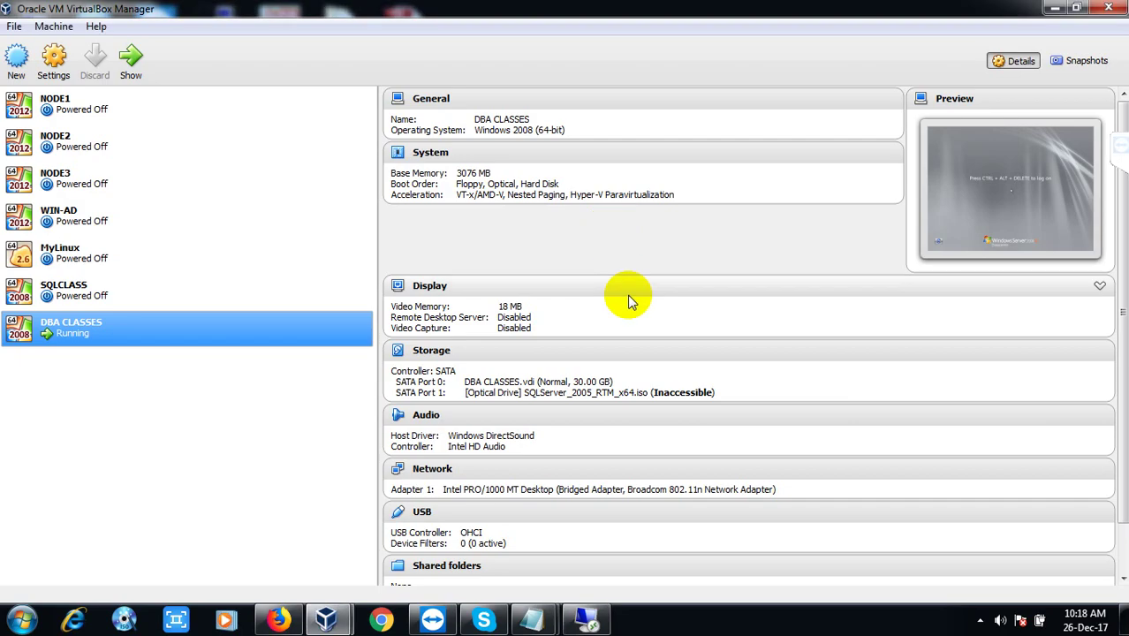
- Bring the untitled Notepad note to the front
{"action": "key", "text": "super+r"}
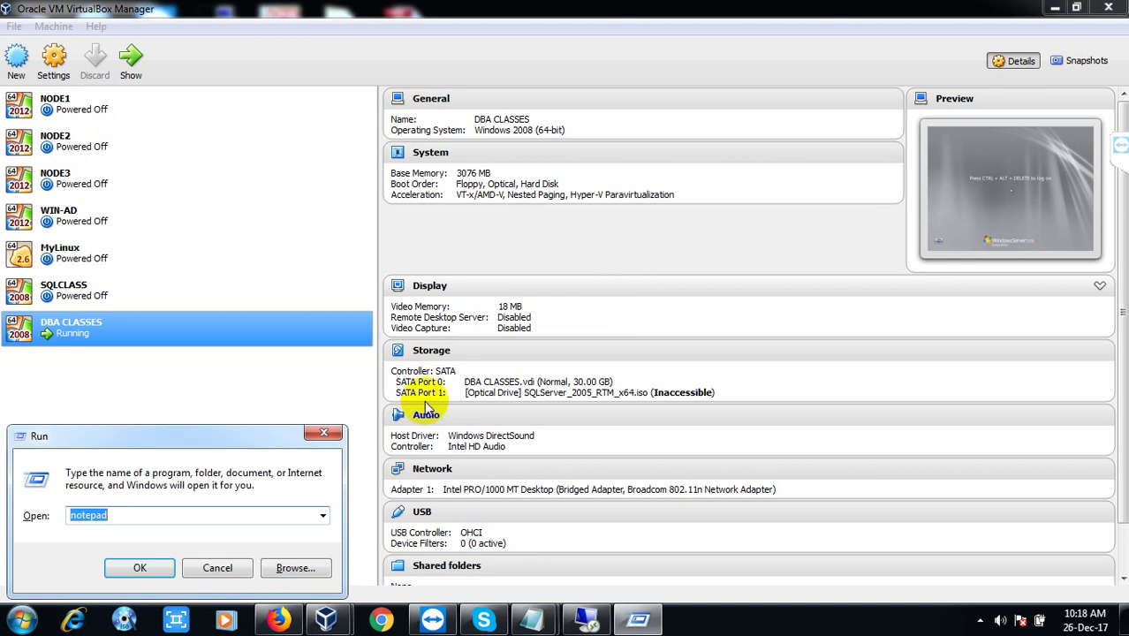
{"action": "left_click", "coordinate": [217, 568]}
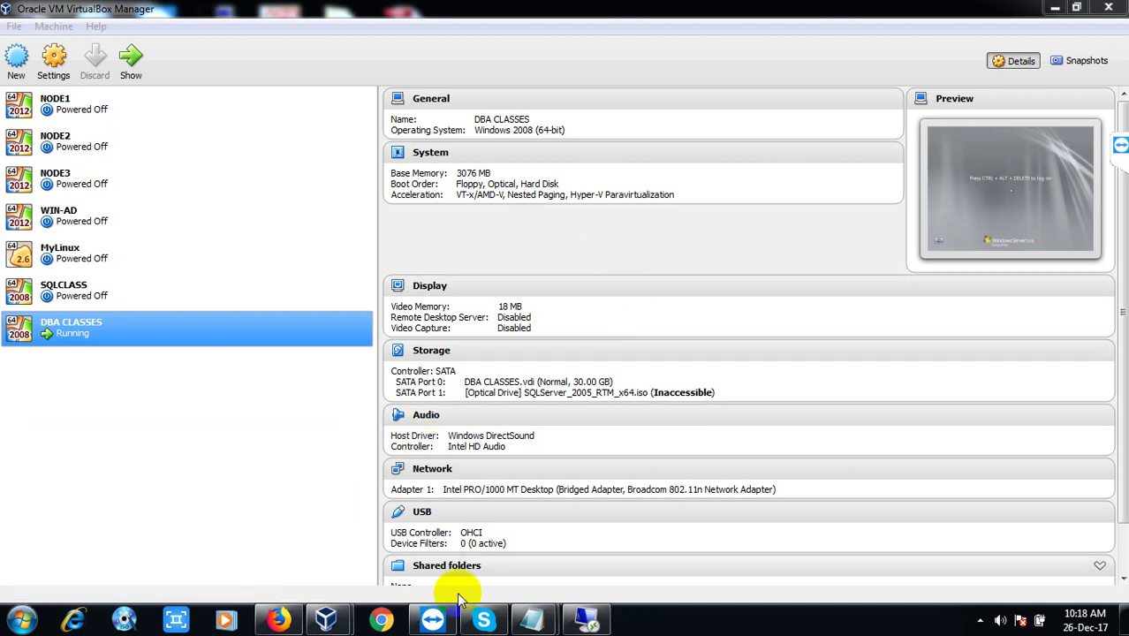
{"action": "mouse_move", "coordinate": [530, 617]}
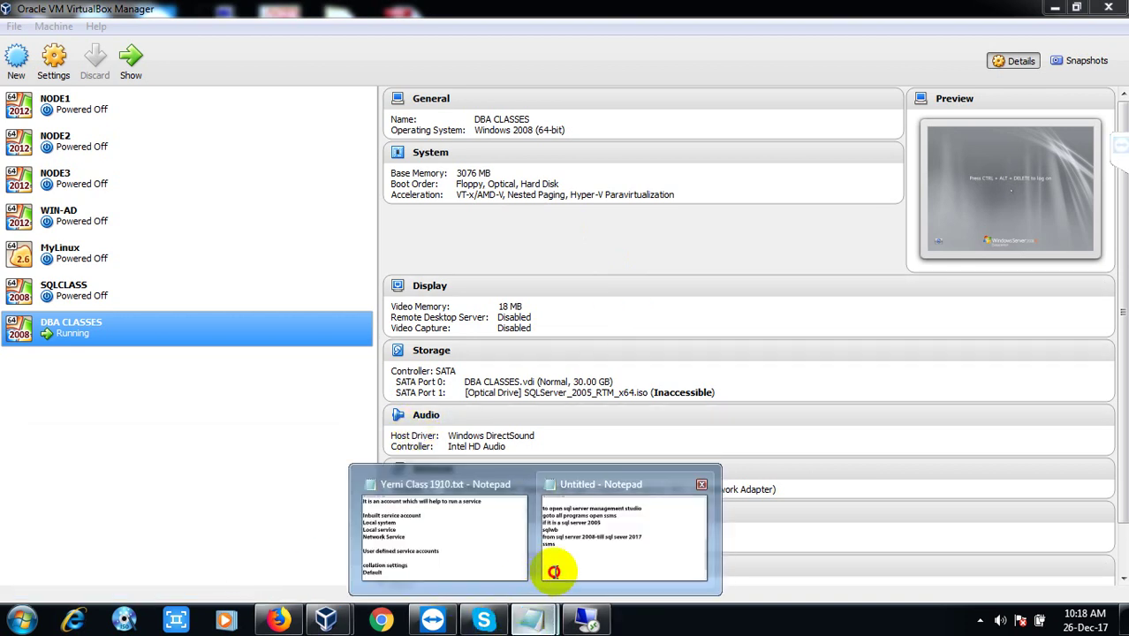
{"action": "left_click", "coordinate": [555, 570]}
{"action": "key", "text": "Return"}
{"action": "key", "text": "Return"}
{"action": "key", "text": "Return"}
{"action": "key", "text": "Return"}
{"action": "key", "text": "Return"}
{"action": "key", "text": "Return"}
{"action": "key", "text": "Return"}
- Replace the note with 'Base directory', a tab, and the pasted C:\Program Files\Microsoft SQL Server path
{"action": "key", "text": "ctrl+a"}
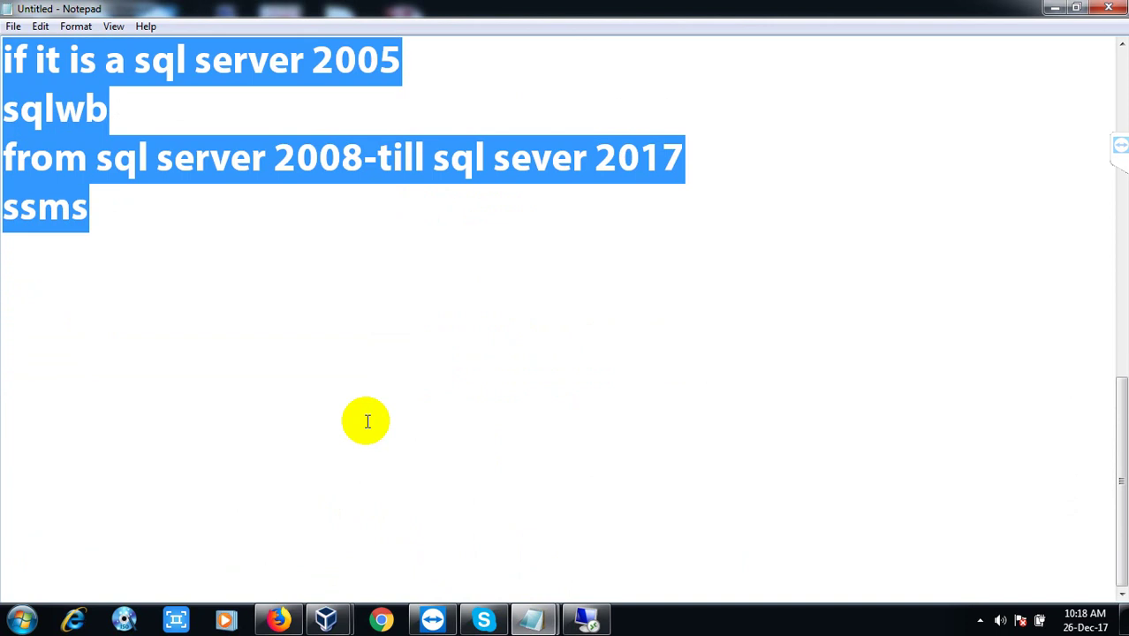
{"action": "key", "text": "Delete"}
{"action": "key", "text": "ctrl+v"}
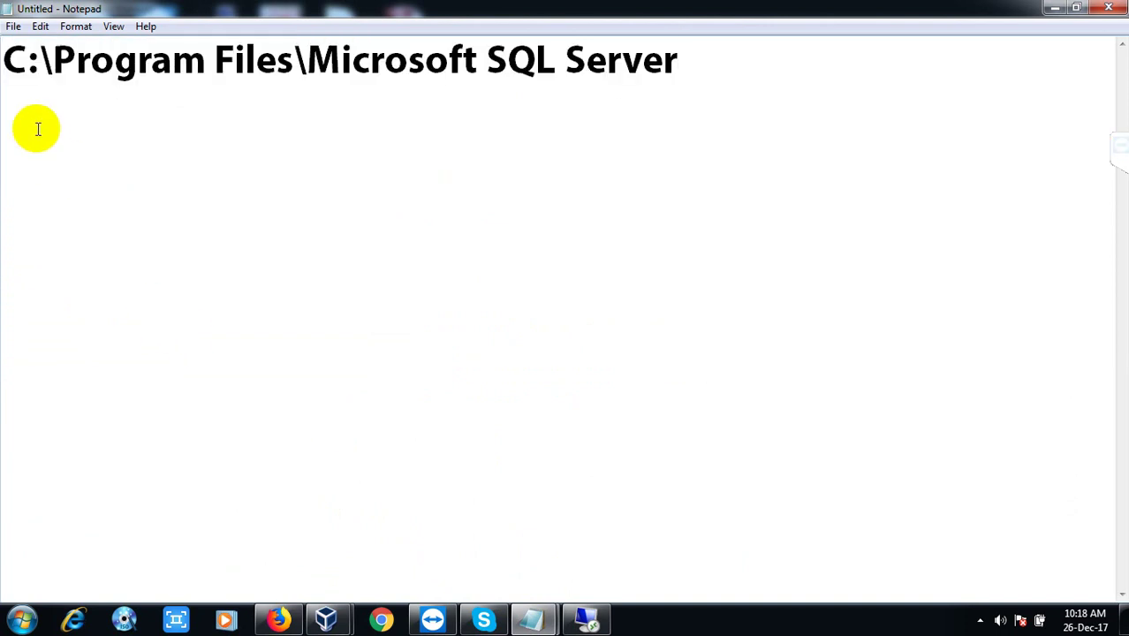
{"action": "left_click", "coordinate": [8, 68]}
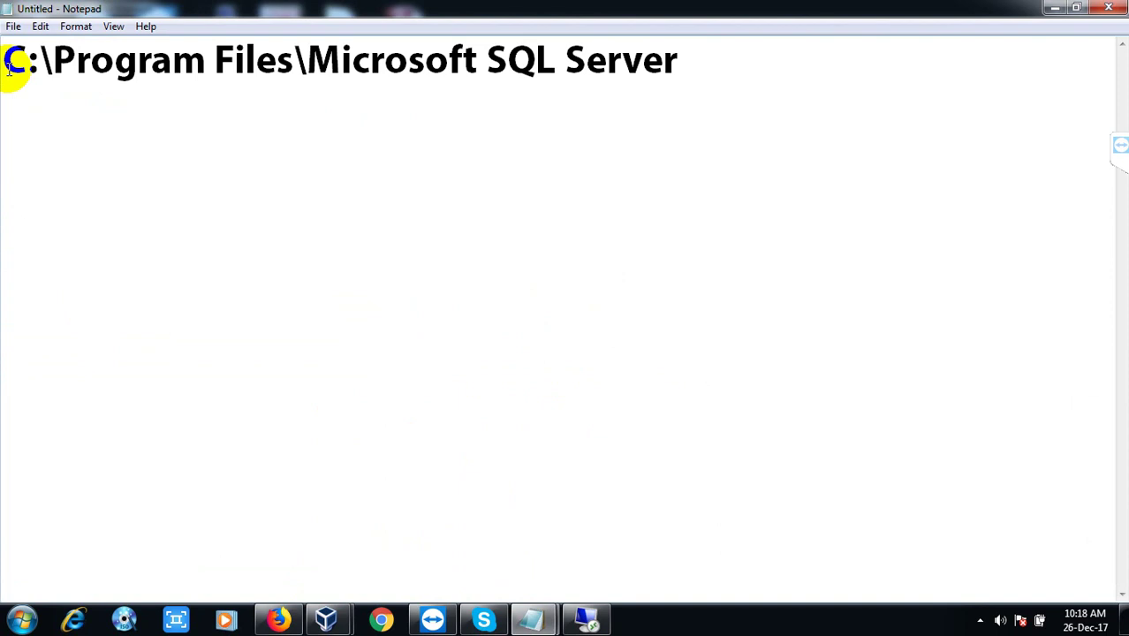
{"action": "type", "text": "Base di"}
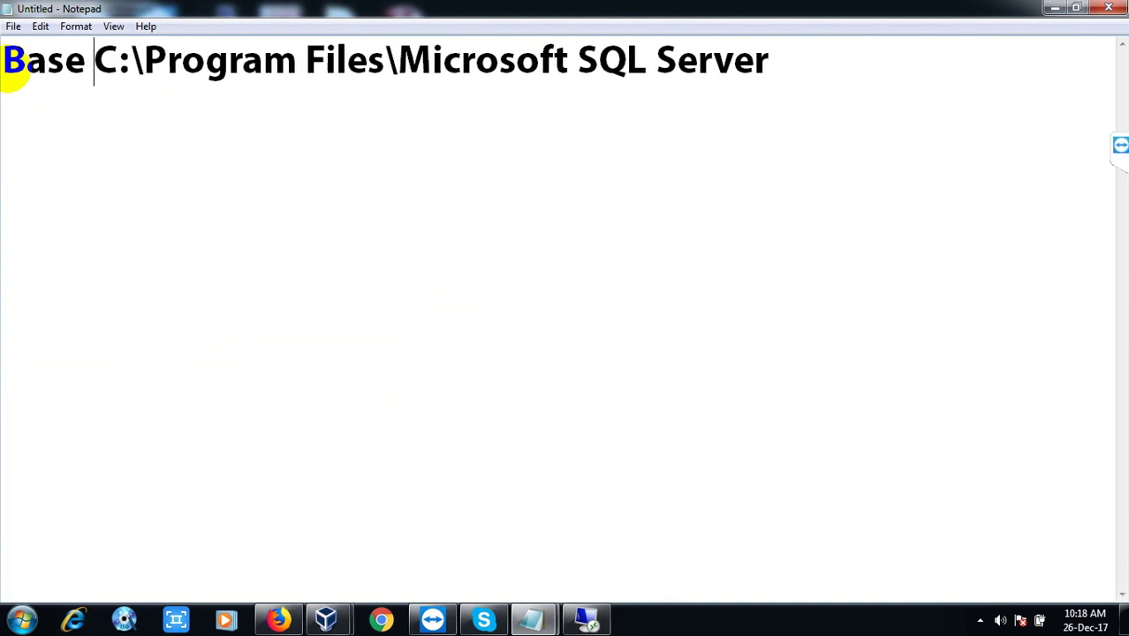
{"action": "type", "text": "rectory"}
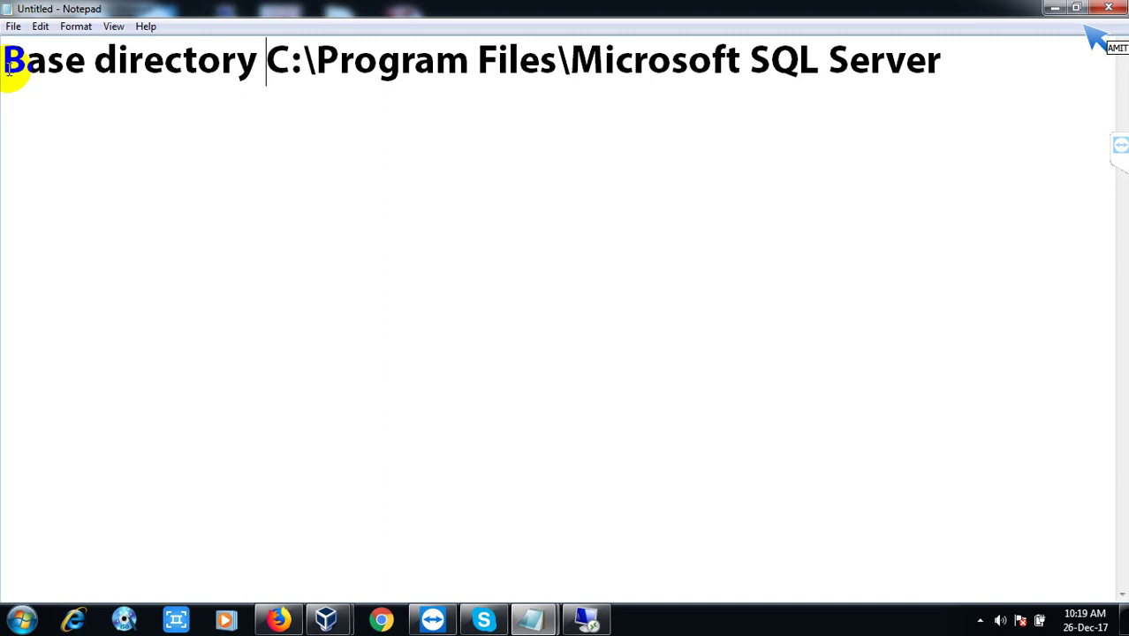
{"action": "key", "text": "Tab"}
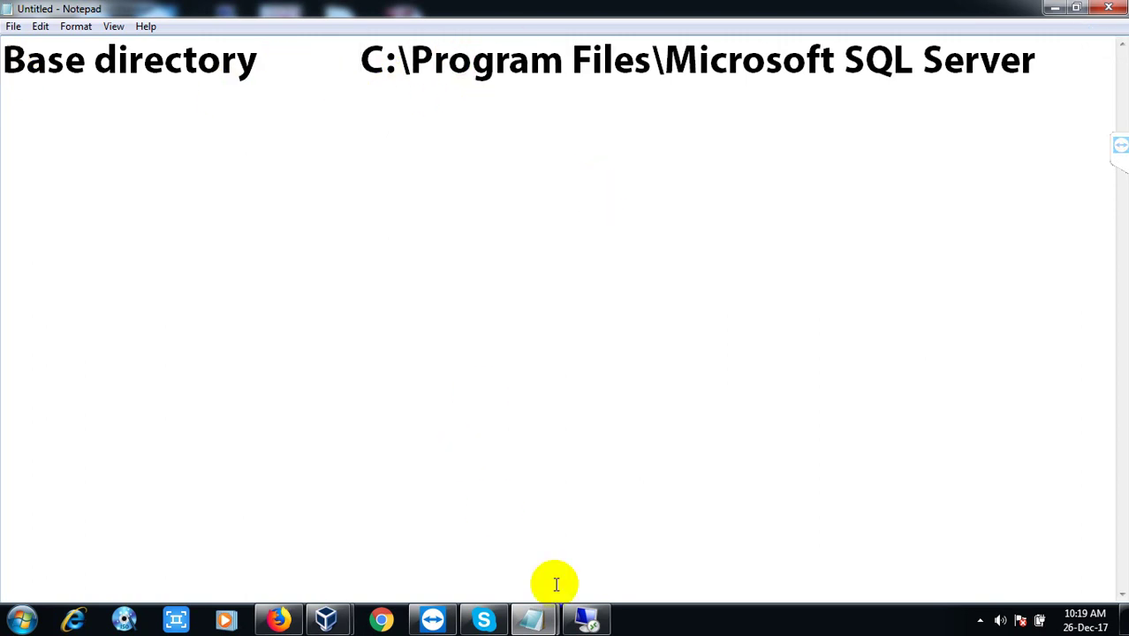
{"action": "left_click", "coordinate": [589, 623]}
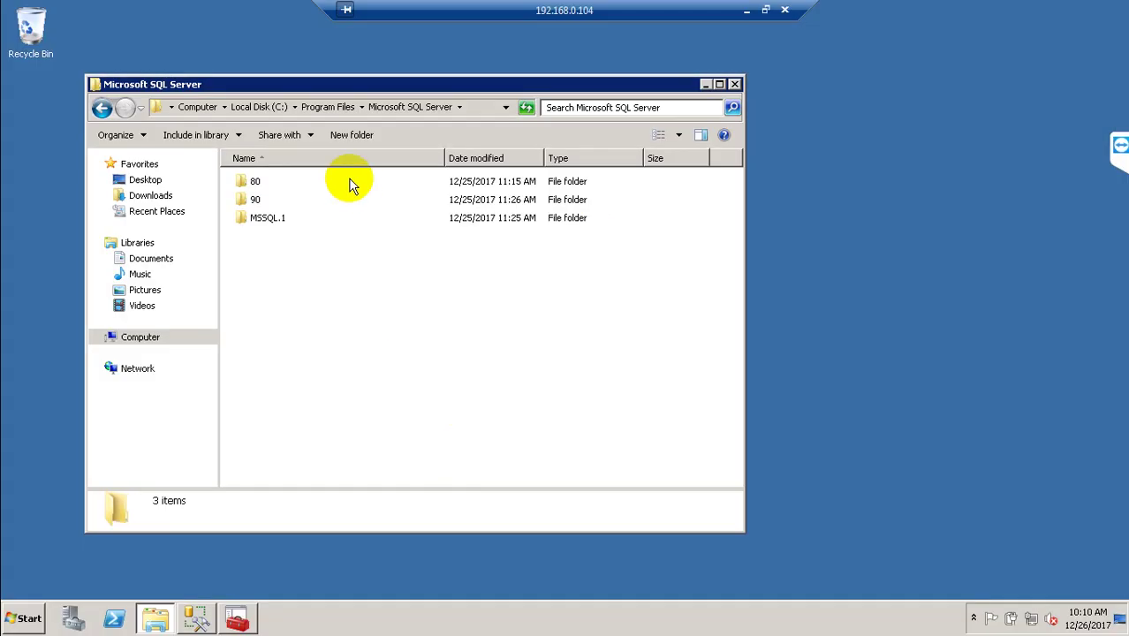
- Reopen Microsoft SQL Server, view its full path, and select the 80 and 90 folders in turn
{"action": "left_click", "coordinate": [323, 107]}
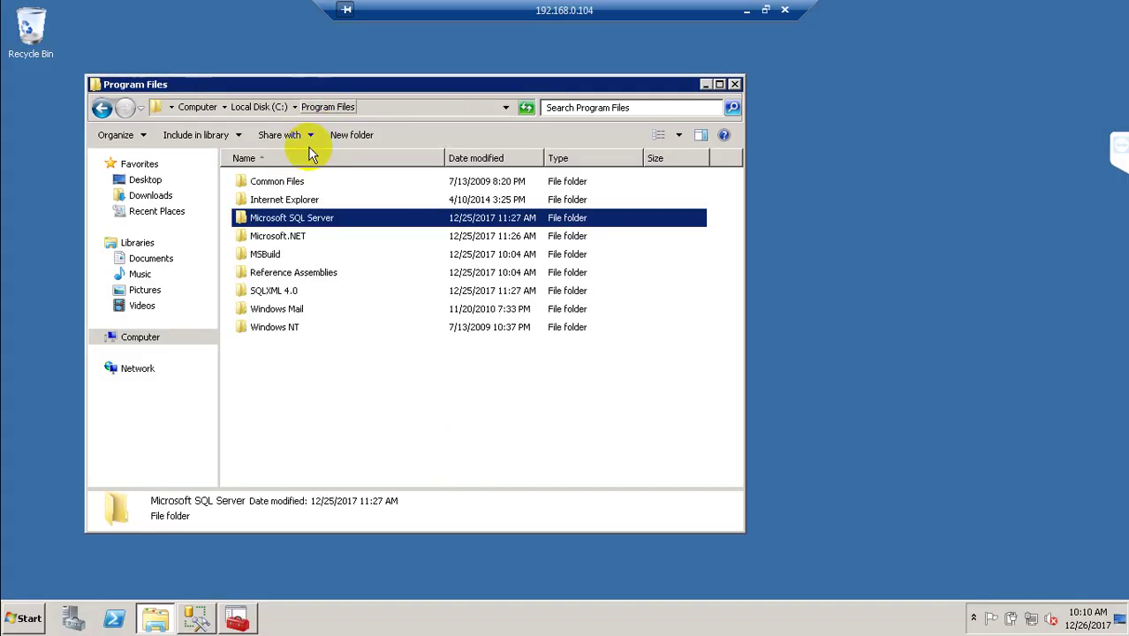
{"action": "double_click", "coordinate": [294, 223]}
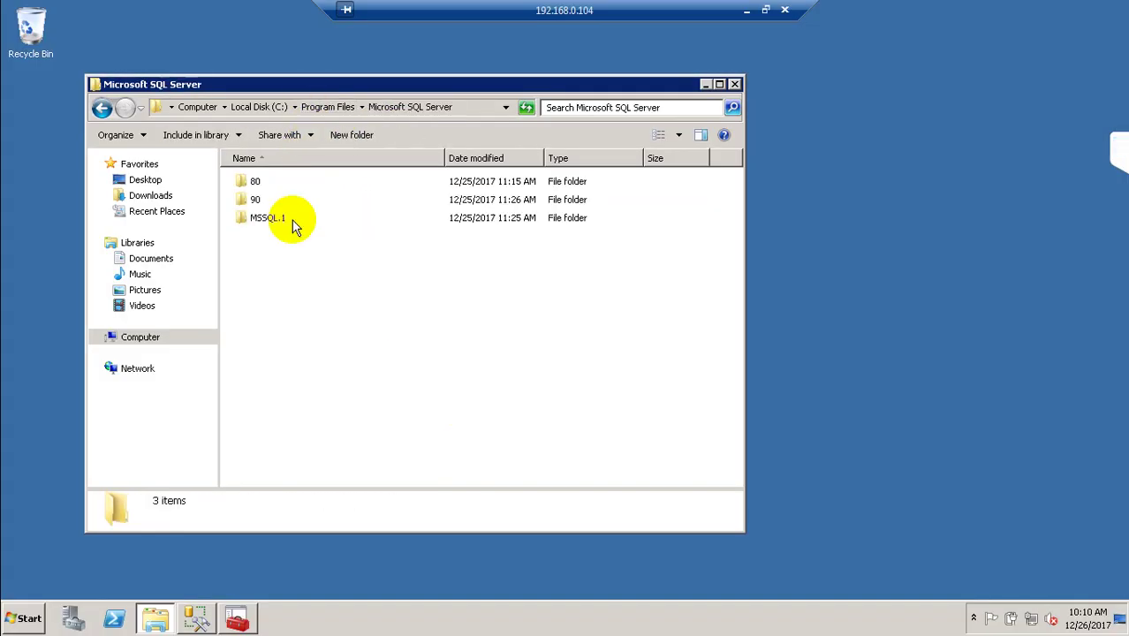
{"action": "left_click", "coordinate": [488, 104]}
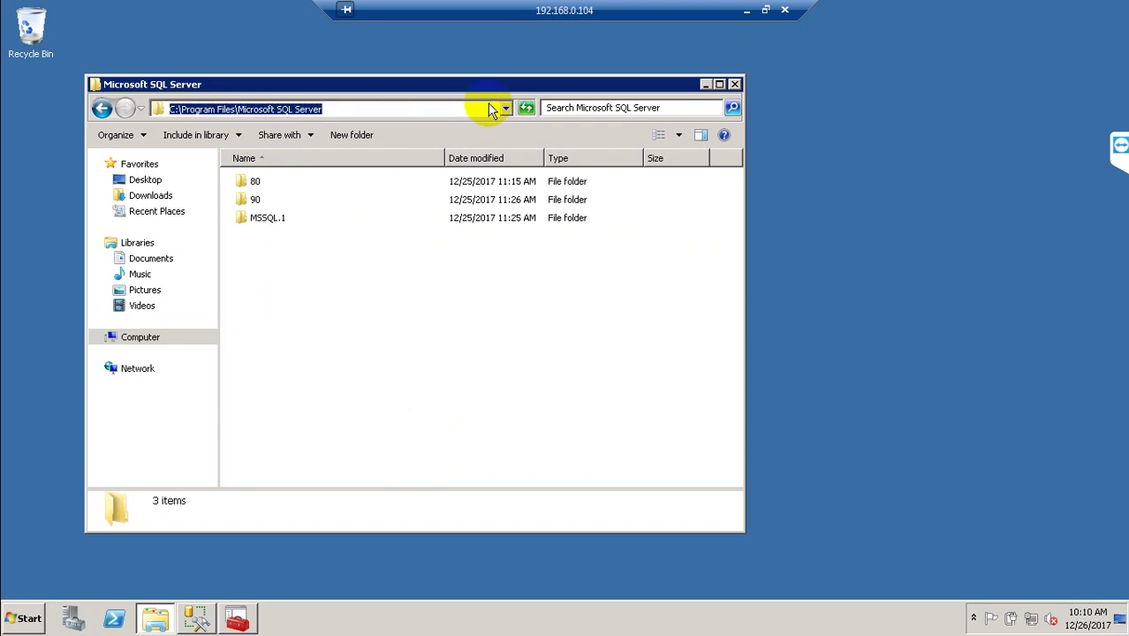
{"action": "left_click", "coordinate": [281, 246]}
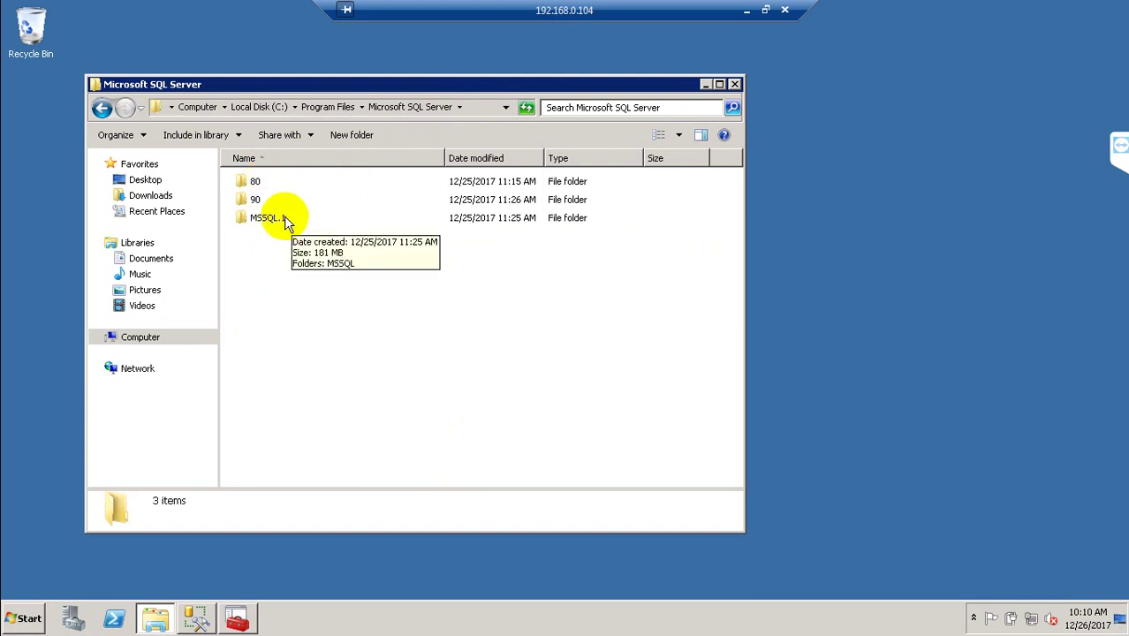
{"action": "left_click", "coordinate": [260, 207]}
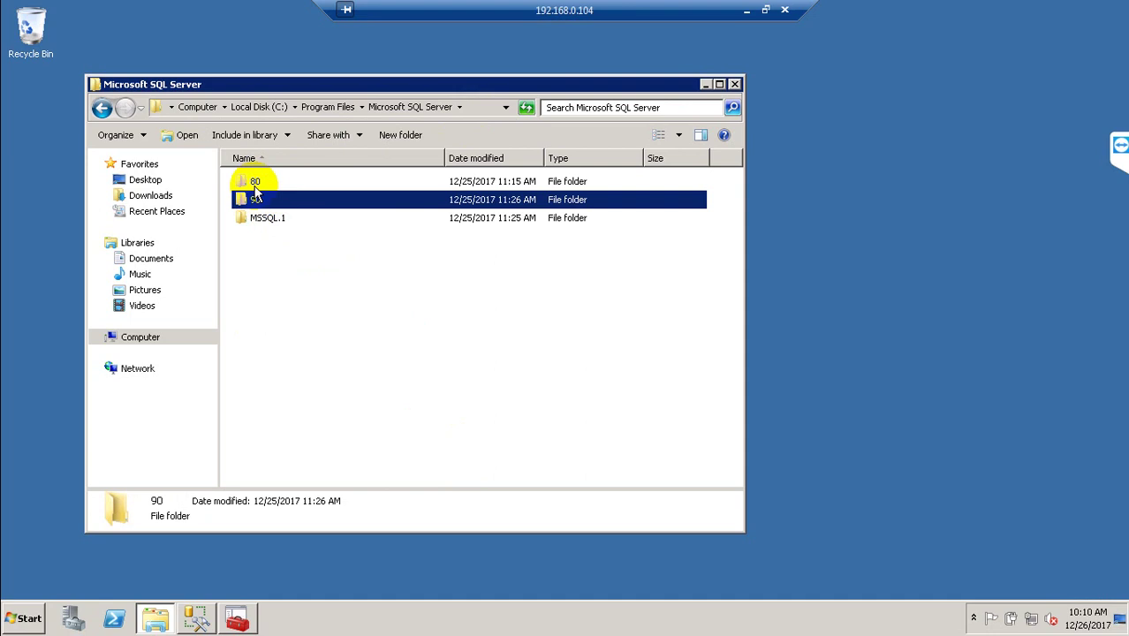
{"action": "left_click", "coordinate": [256, 183]}
{"action": "left_click", "coordinate": [256, 200]}
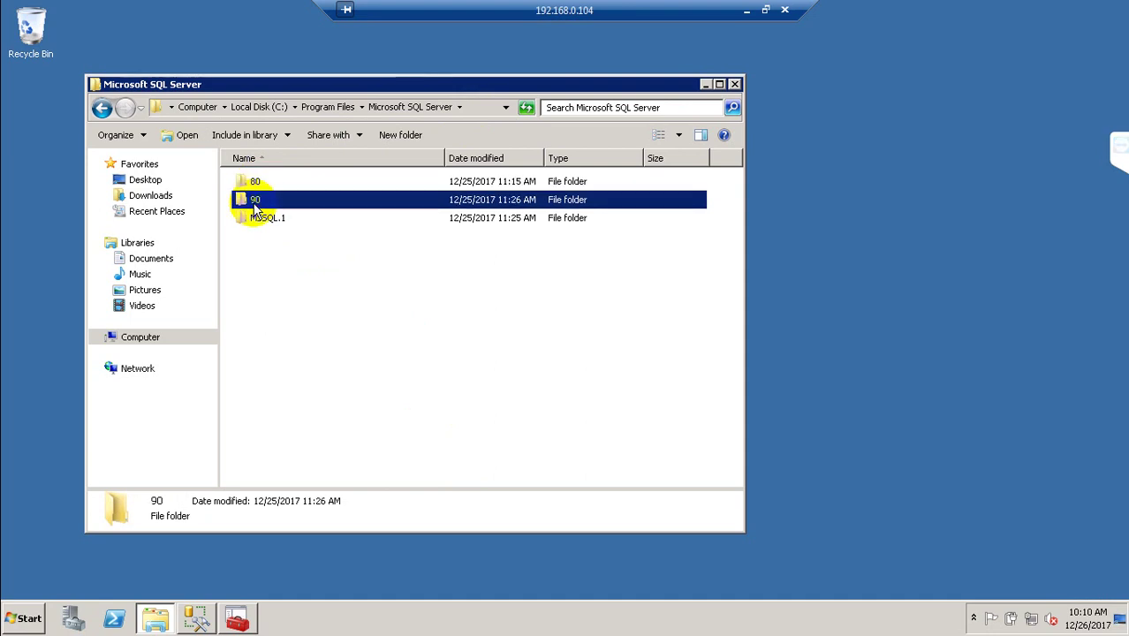
{"action": "left_click", "coordinate": [255, 185]}
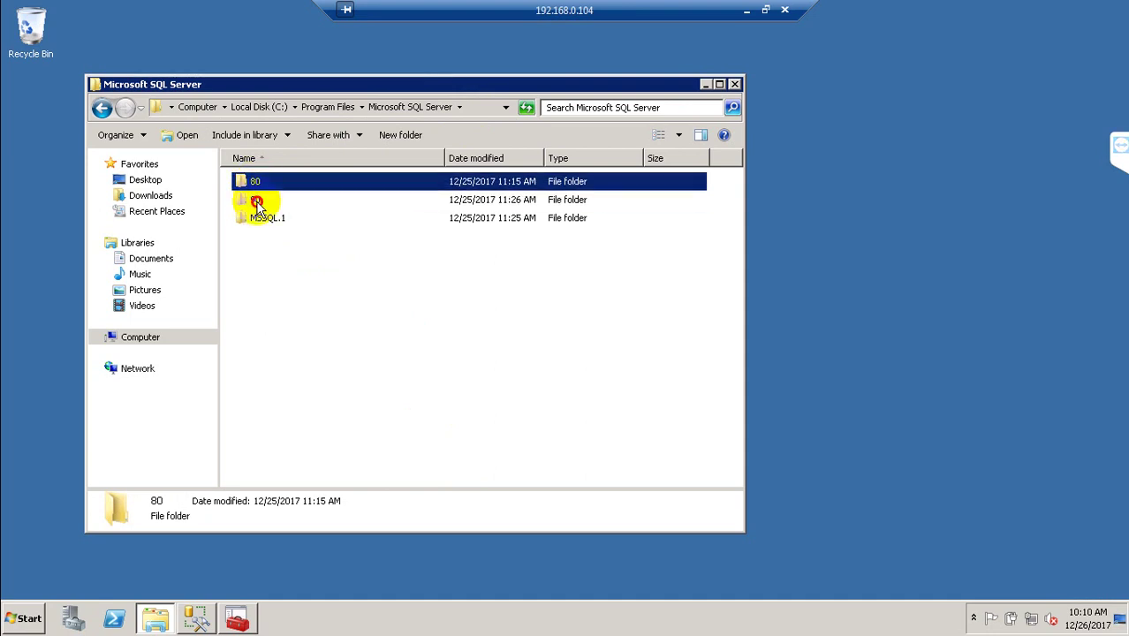
{"action": "left_click", "coordinate": [258, 206]}
{"action": "left_click", "coordinate": [257, 187]}
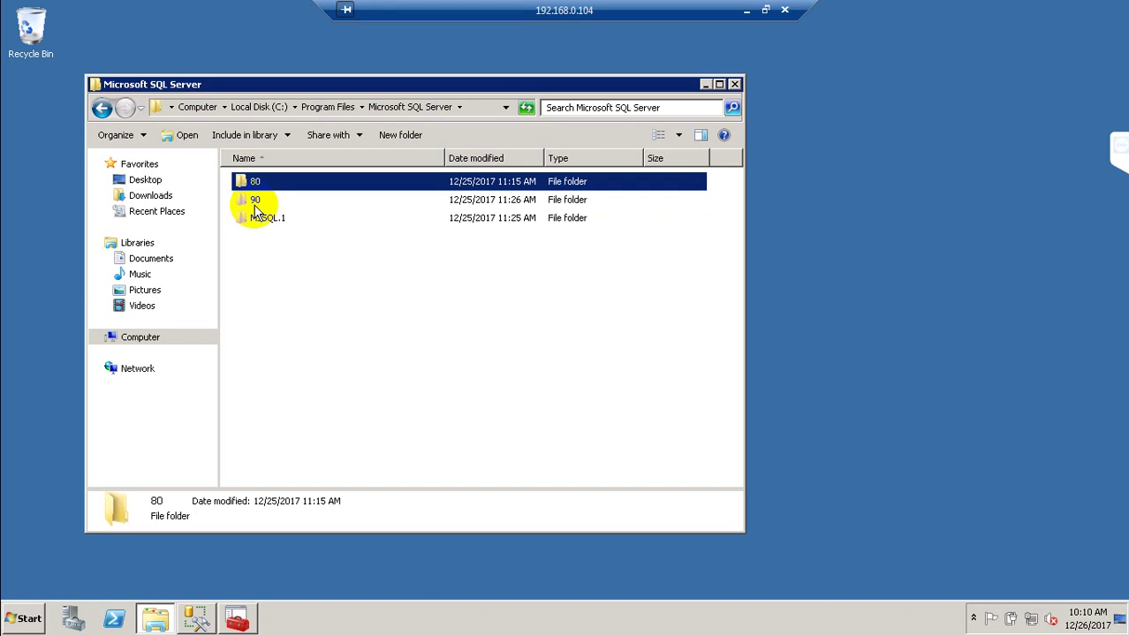
{"action": "left_click", "coordinate": [259, 209]}
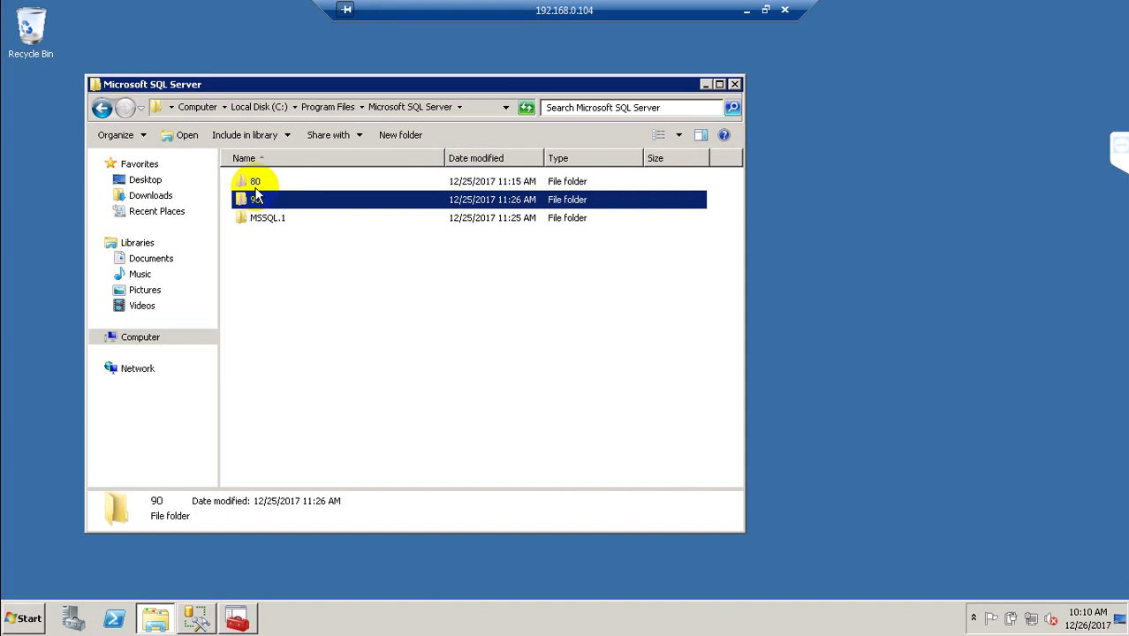
- Alternate between the 80 and 90 folders, then minimise the remote session to reveal Notepad
{"action": "left_click", "coordinate": [256, 185]}
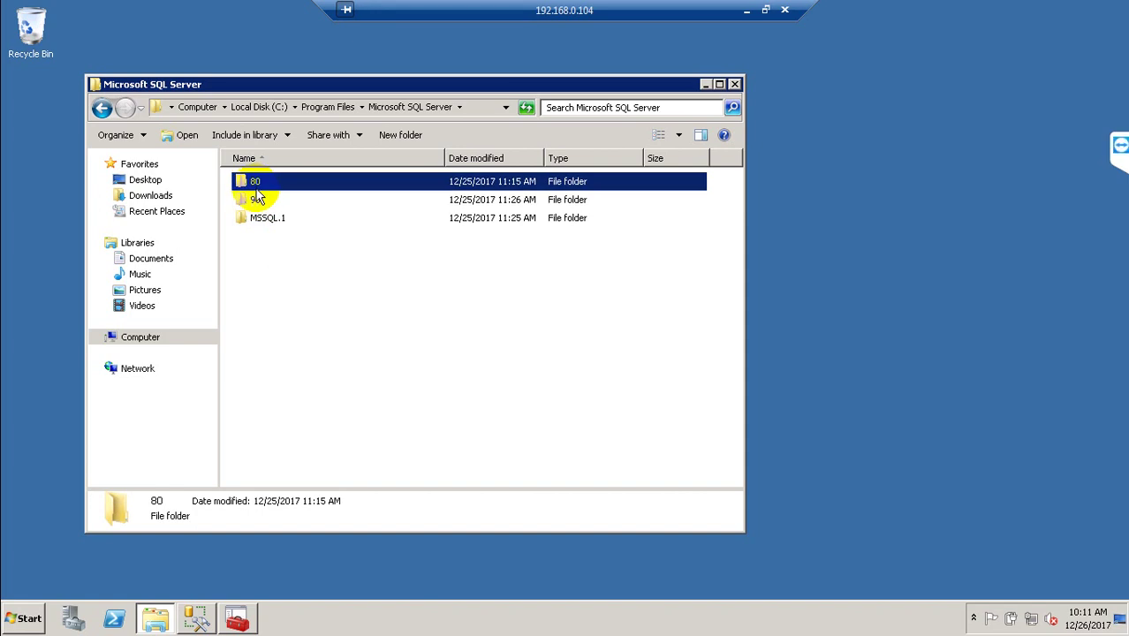
{"action": "left_click", "coordinate": [256, 203]}
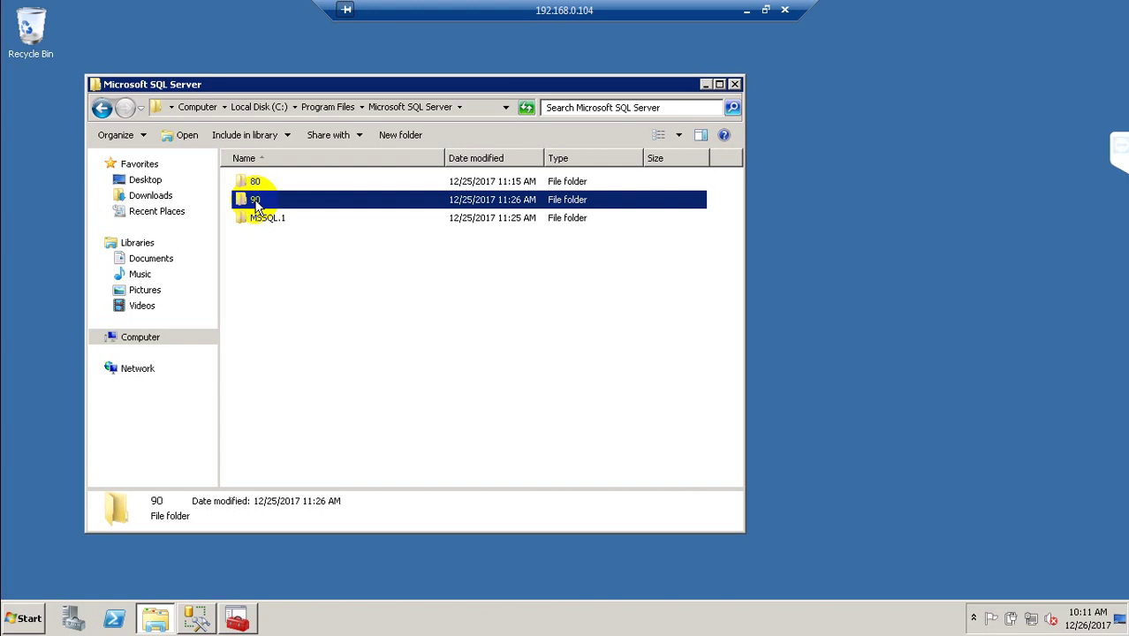
{"action": "left_click", "coordinate": [257, 188]}
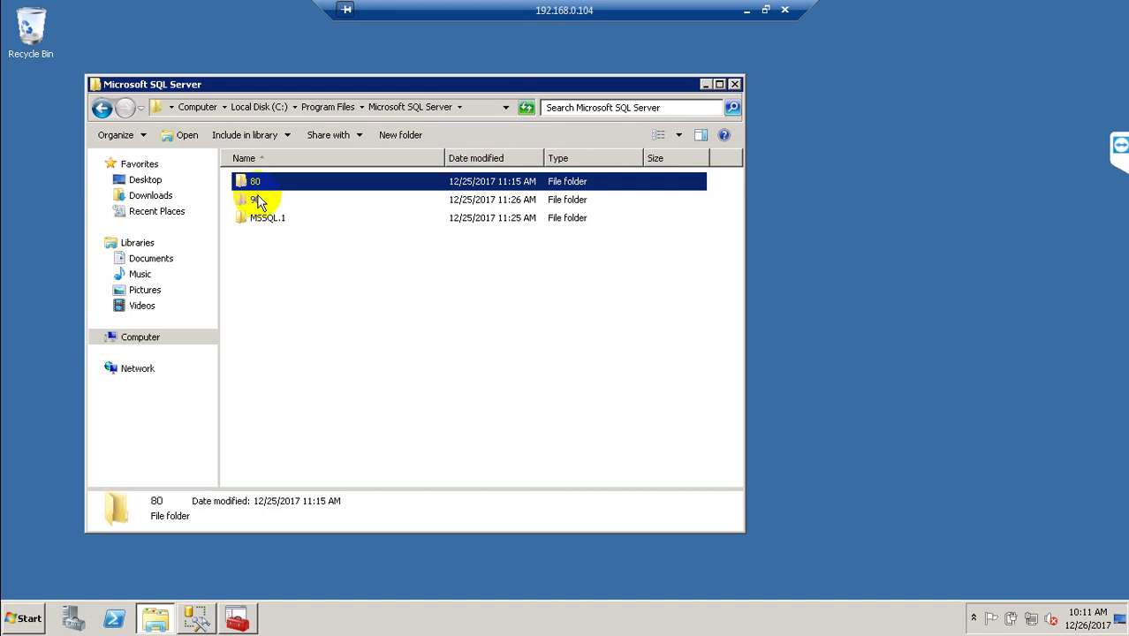
{"action": "left_click", "coordinate": [259, 197]}
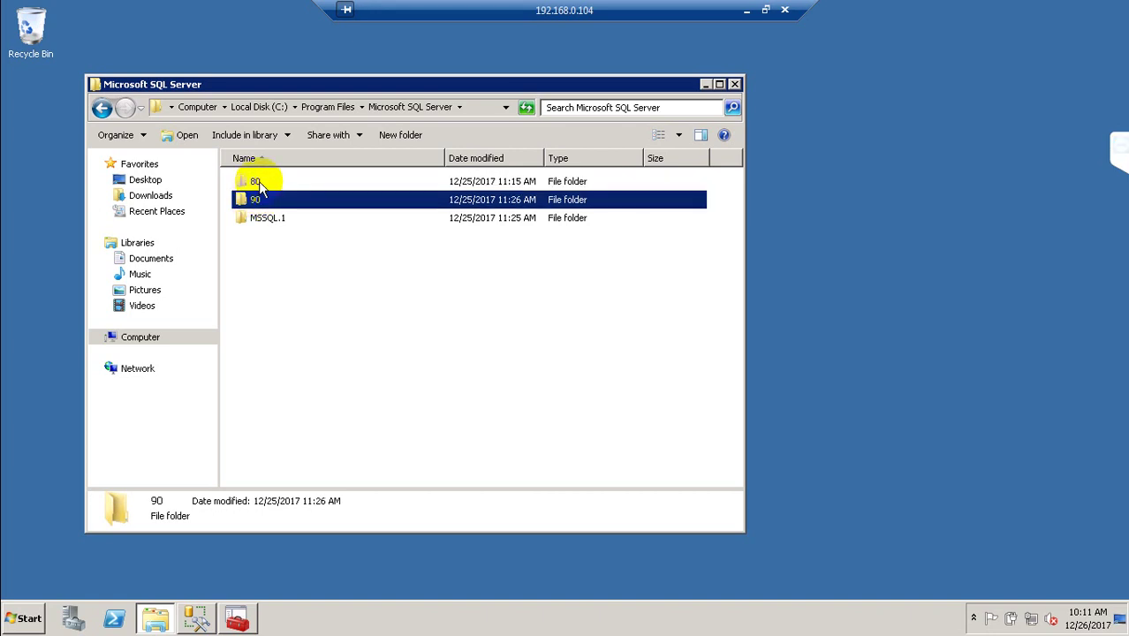
{"action": "left_click", "coordinate": [259, 182]}
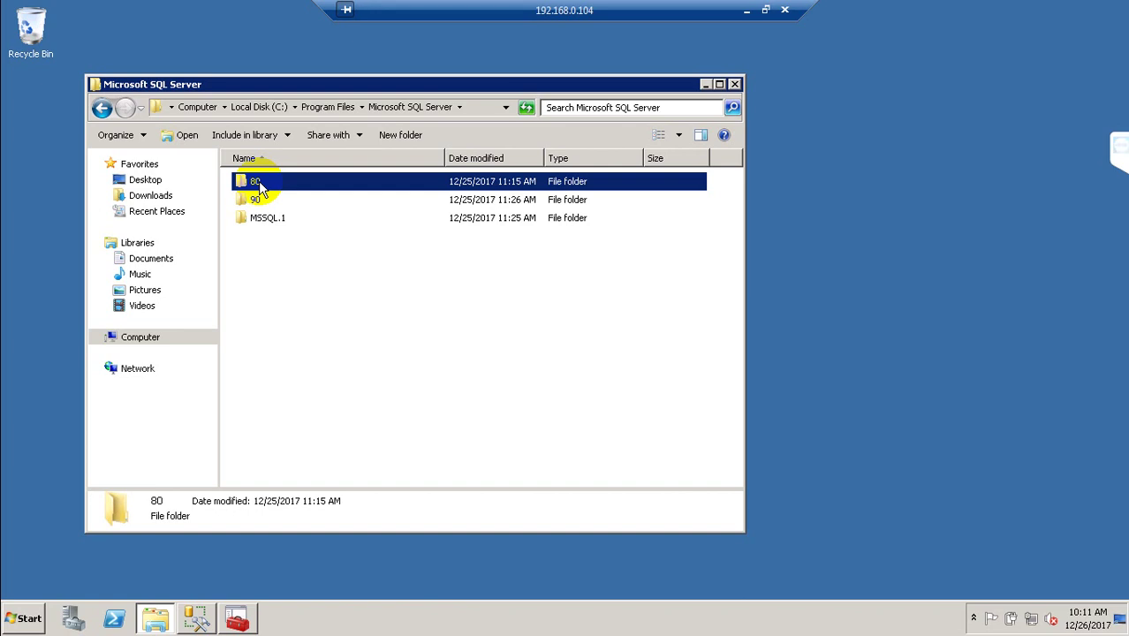
{"action": "left_click", "coordinate": [258, 201]}
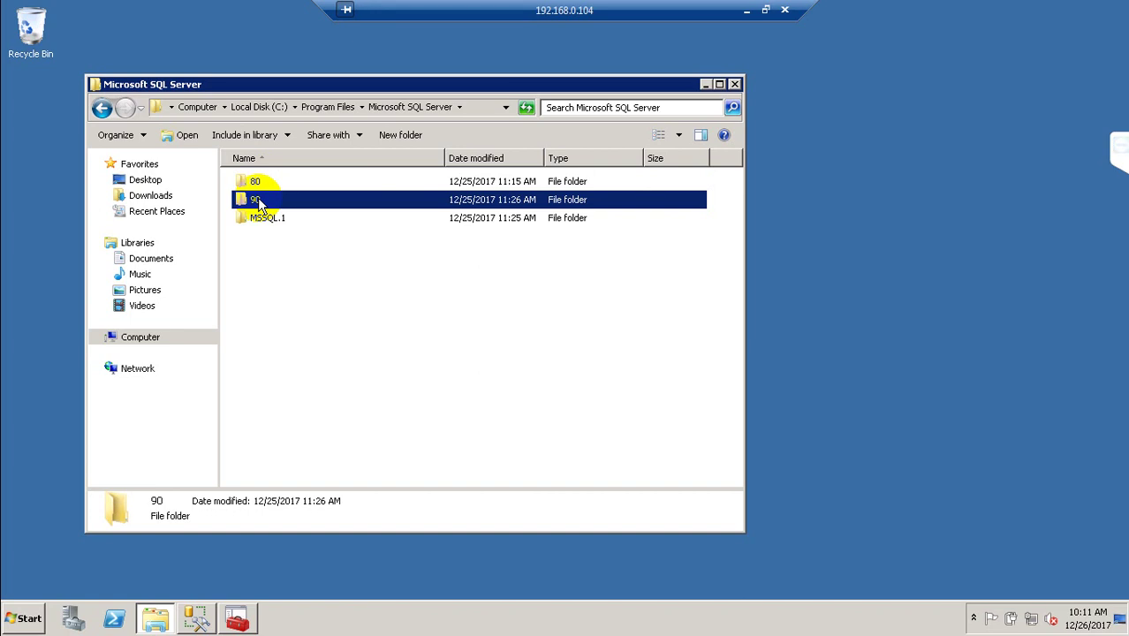
{"action": "left_click", "coordinate": [747, 11]}
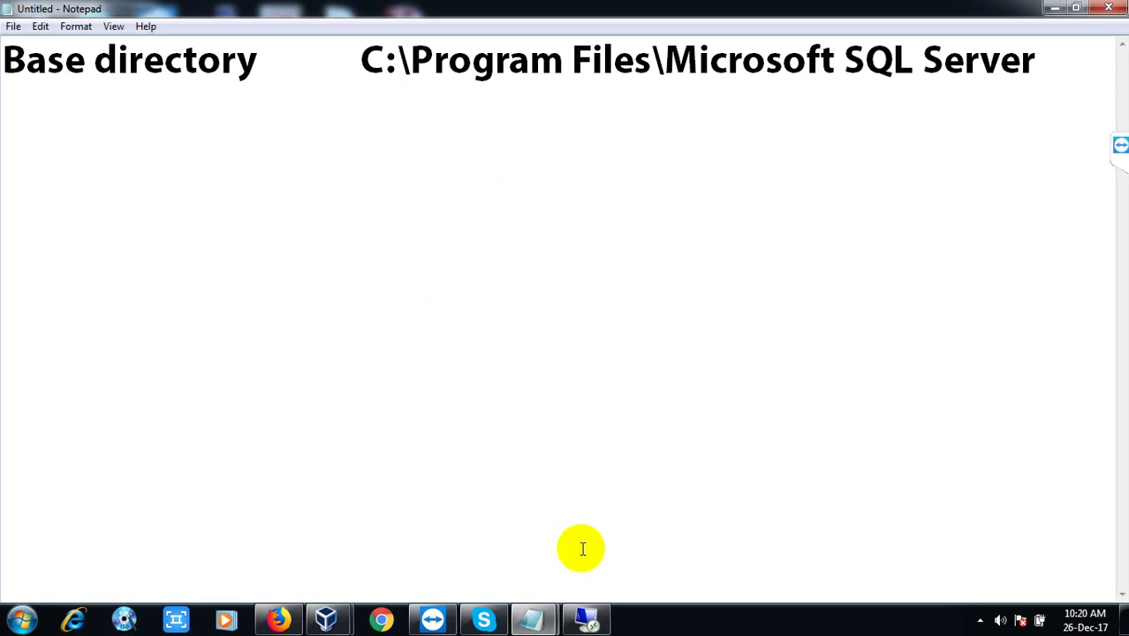
- Restore the remote session, open the 90 folder with its full path shown, then minimise again
{"action": "left_click", "coordinate": [586, 618]}
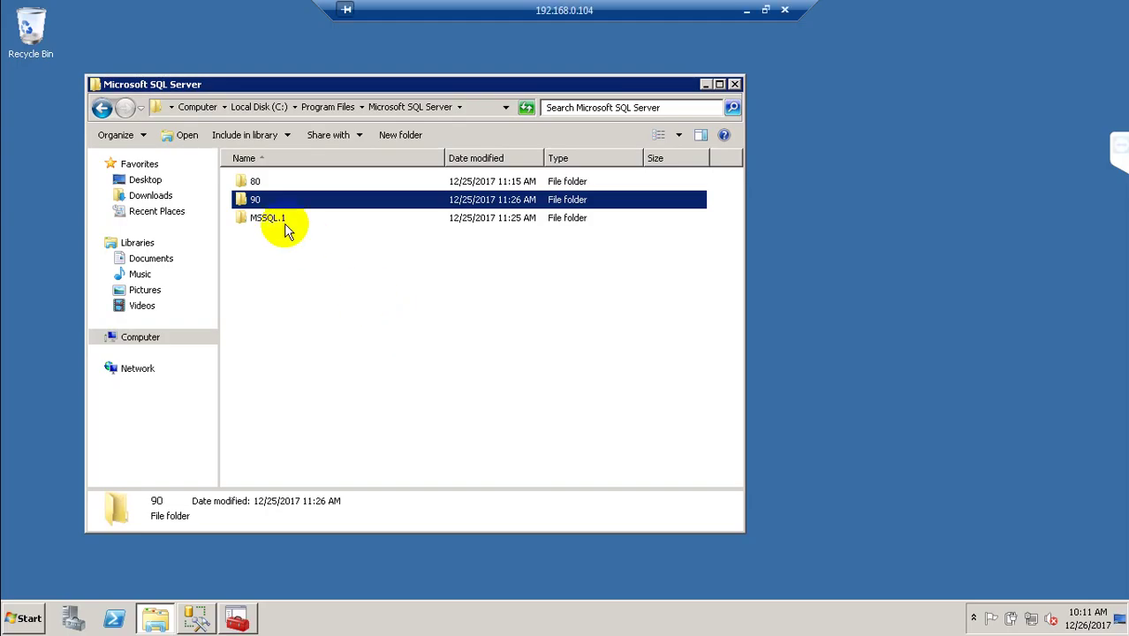
{"action": "double_click", "coordinate": [267, 198]}
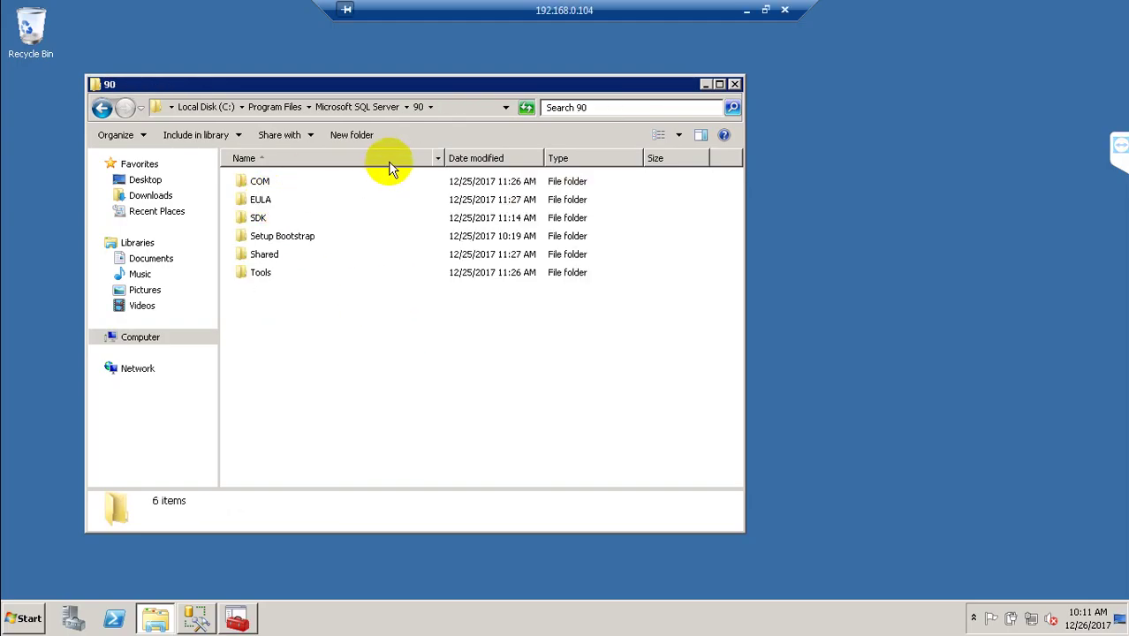
{"action": "left_click", "coordinate": [452, 104]}
{"action": "key", "text": "ctrl+c"}
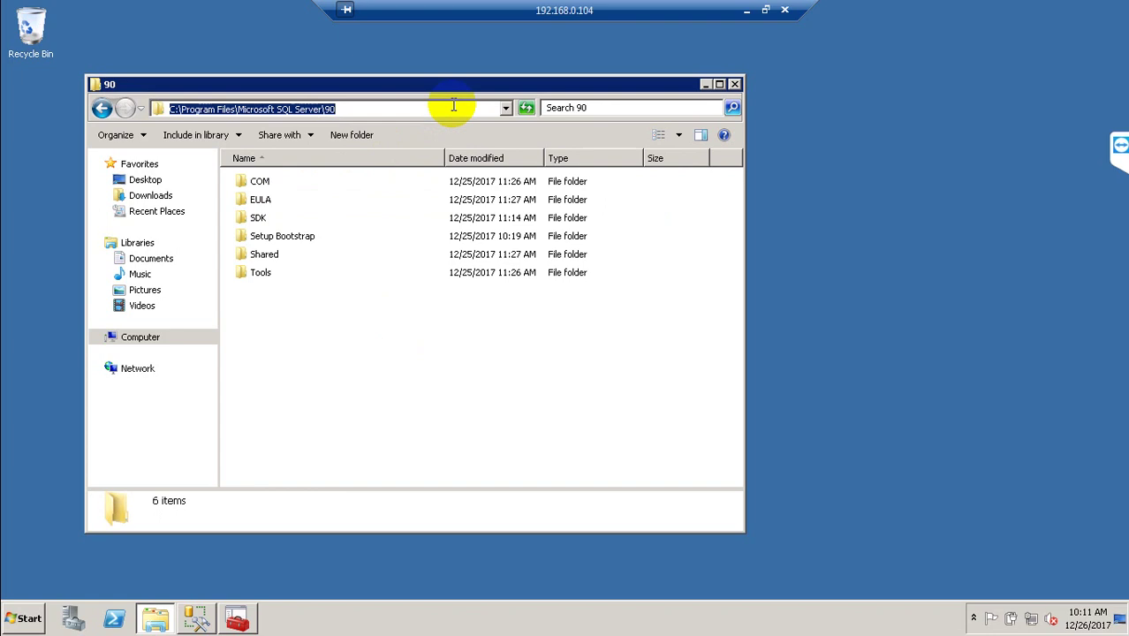
{"action": "left_click", "coordinate": [747, 9]}
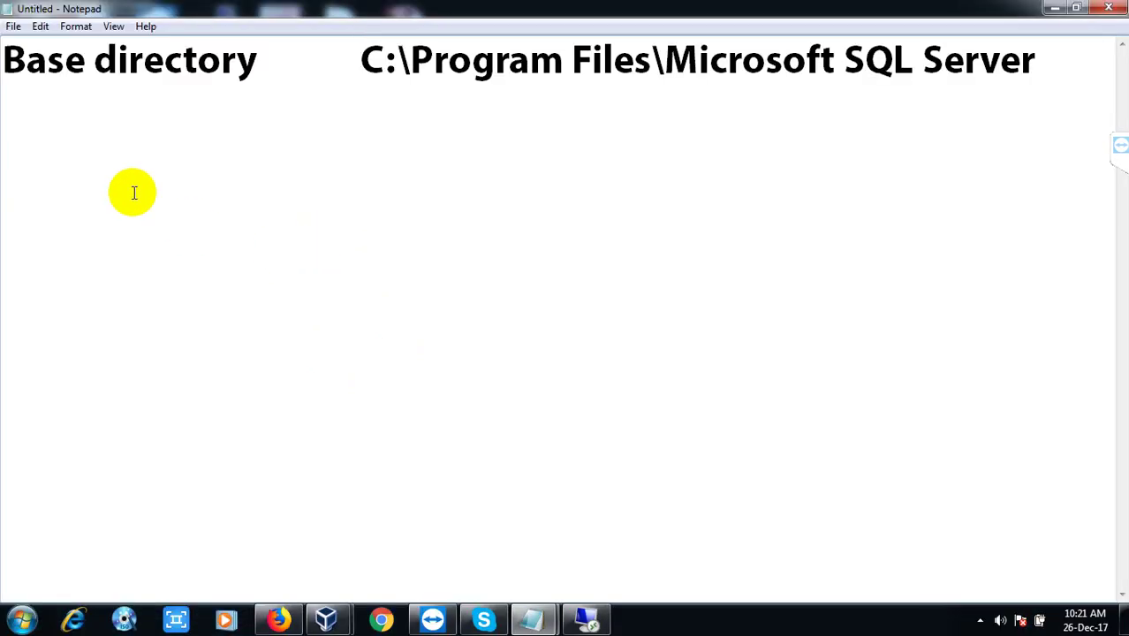
- Add a 'Binaries' line with a tab and the pasted C:\Program Files\Microsoft SQL Server\90 path
{"action": "left_click", "coordinate": [130, 190]}
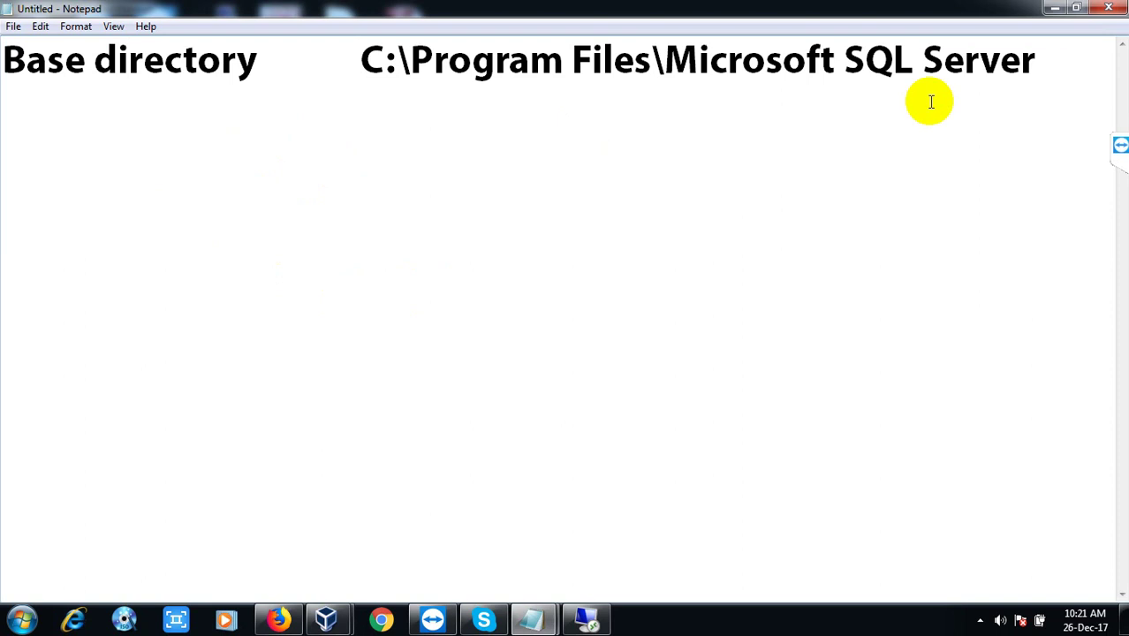
{"action": "left_click", "coordinate": [1043, 61]}
{"action": "key", "text": "Return"}
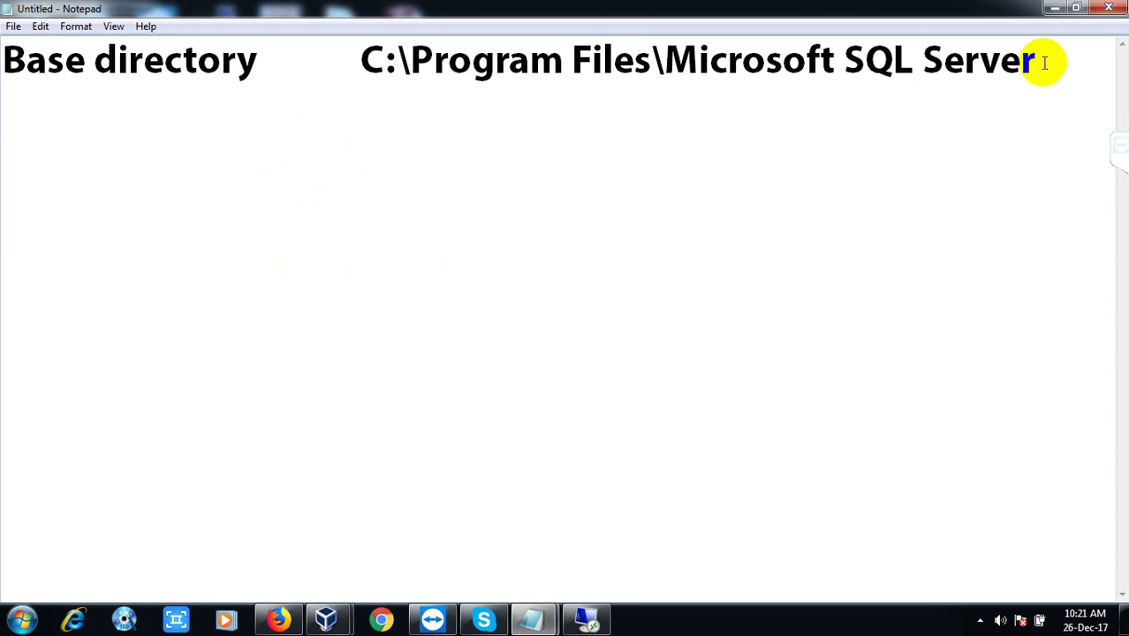
{"action": "type", "text": "Bini"}
{"action": "key", "text": "BackSpace"}
{"action": "type", "text": "aries"}
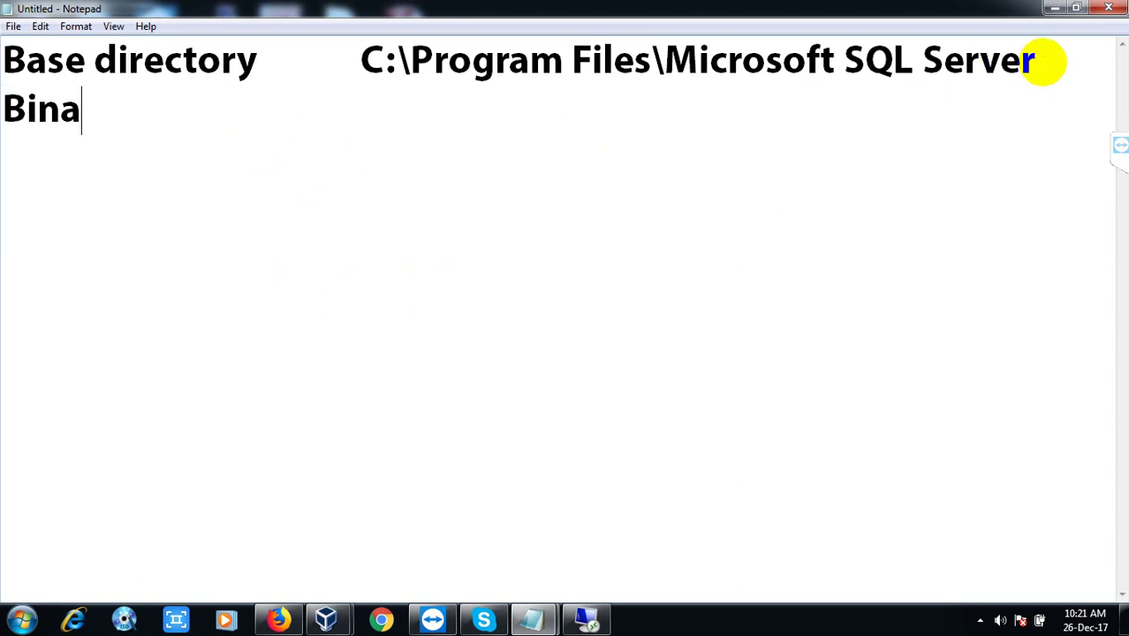
{"action": "key", "text": "Tab"}
{"action": "key", "text": "Tab"}
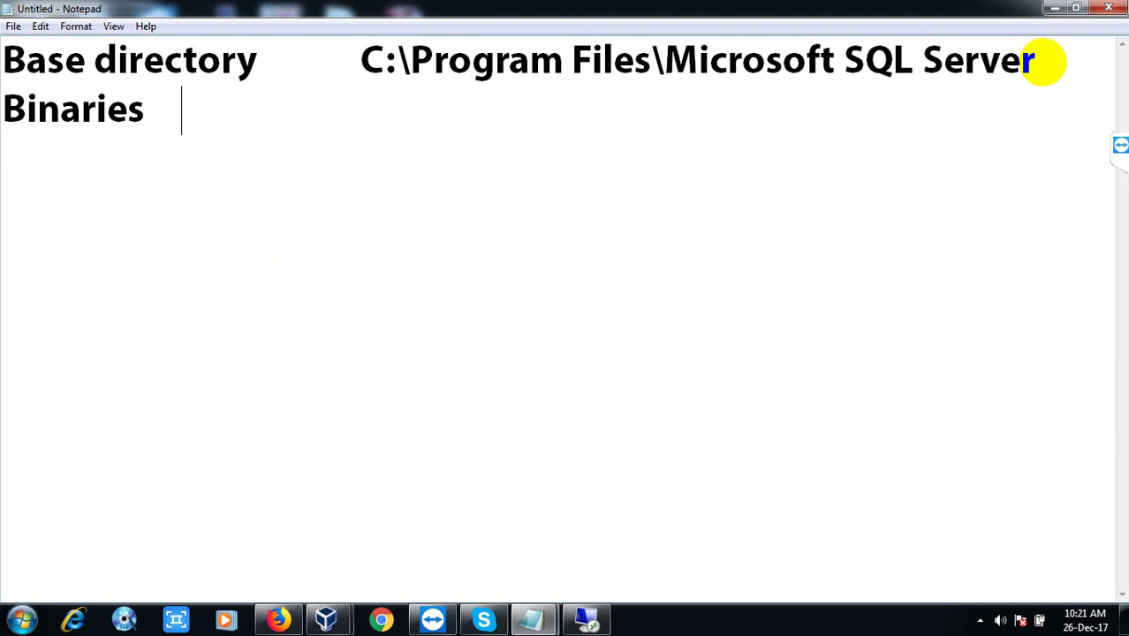
{"action": "key", "text": "ctrl+v"}
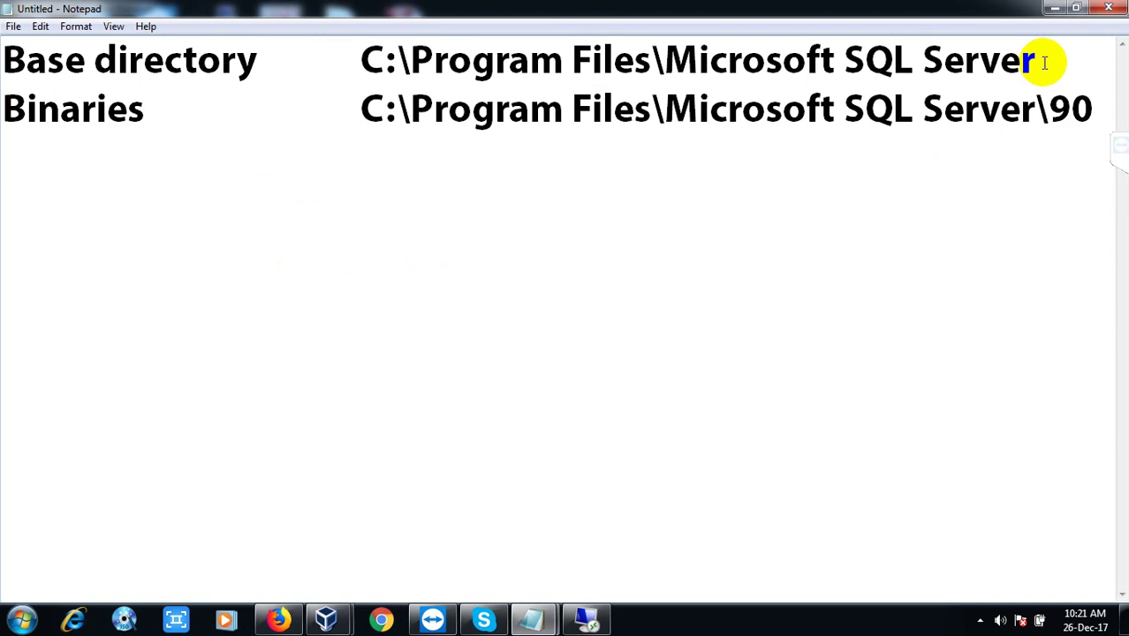
- Point out the \90 ending, start a new line, and show the desktop
{"action": "left_click", "coordinate": [1038, 112]}
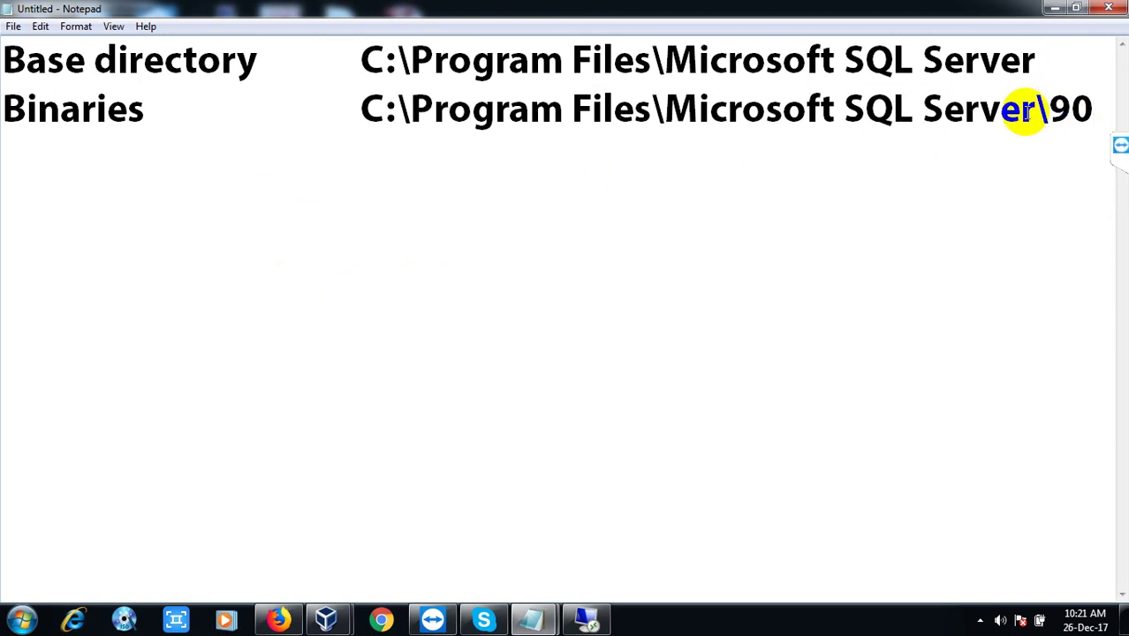
{"action": "left_click", "coordinate": [1093, 109]}
{"action": "key", "text": "Return"}
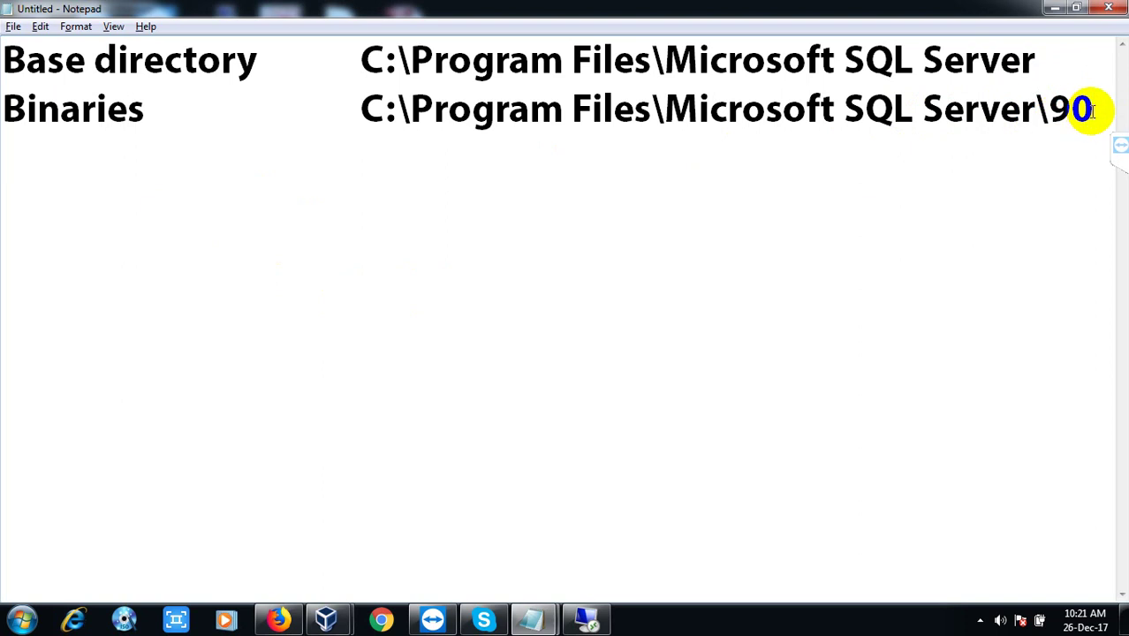
{"action": "key", "text": "super+d"}
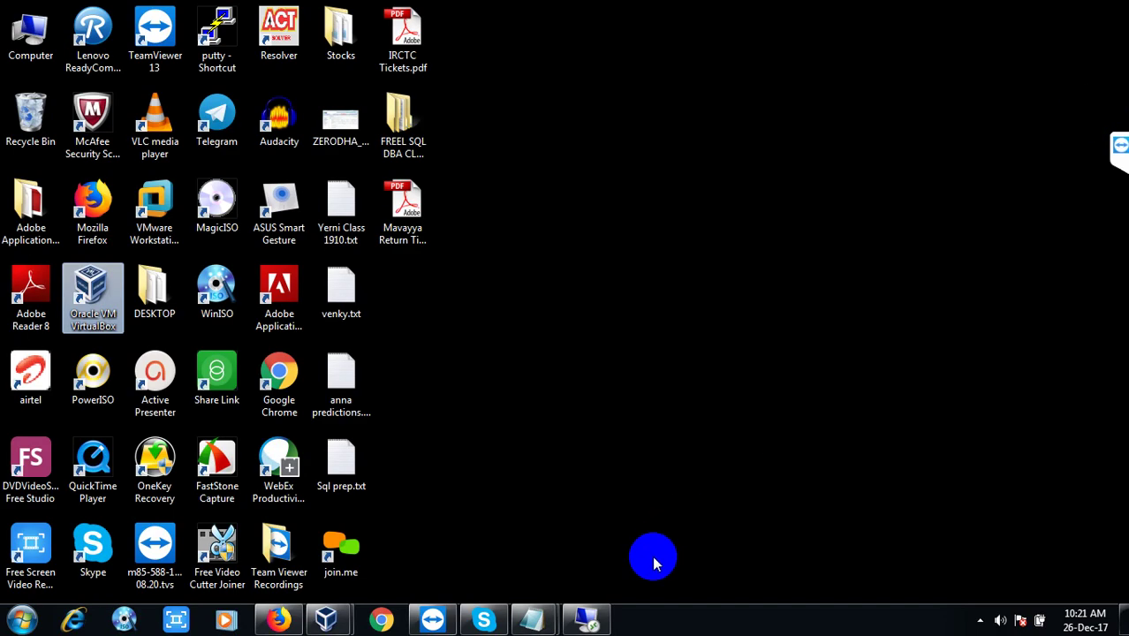
- Back in the remote session, go up to Microsoft SQL Server and select MSSQL.1, cancelling an accidental rename
{"action": "left_click", "coordinate": [587, 618]}
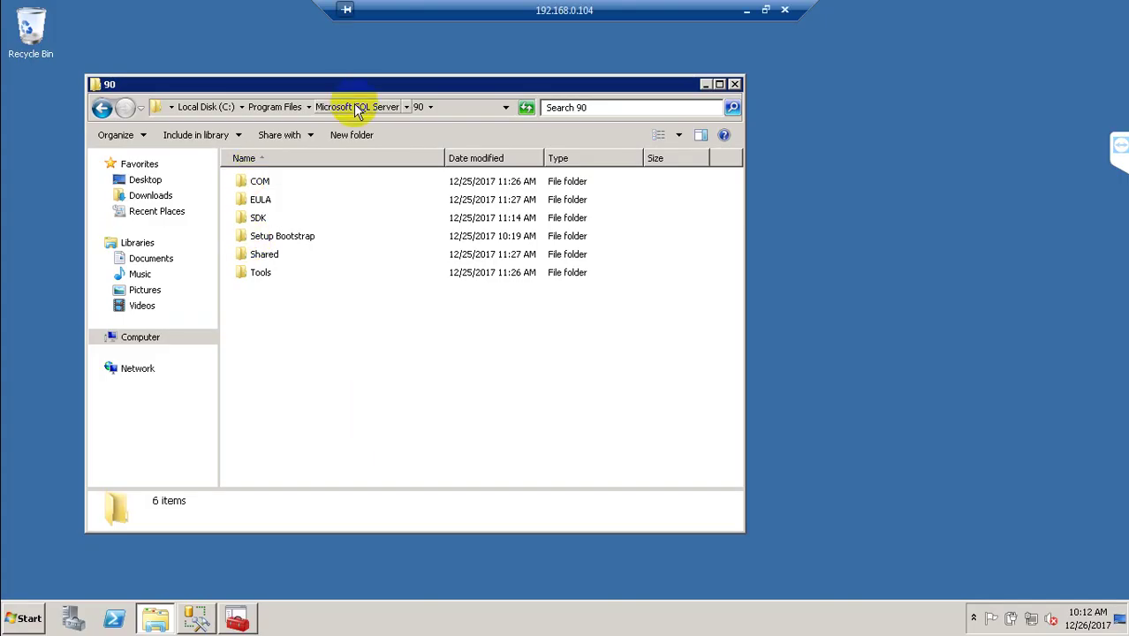
{"action": "left_click", "coordinate": [346, 107]}
{"action": "left_click", "coordinate": [267, 221]}
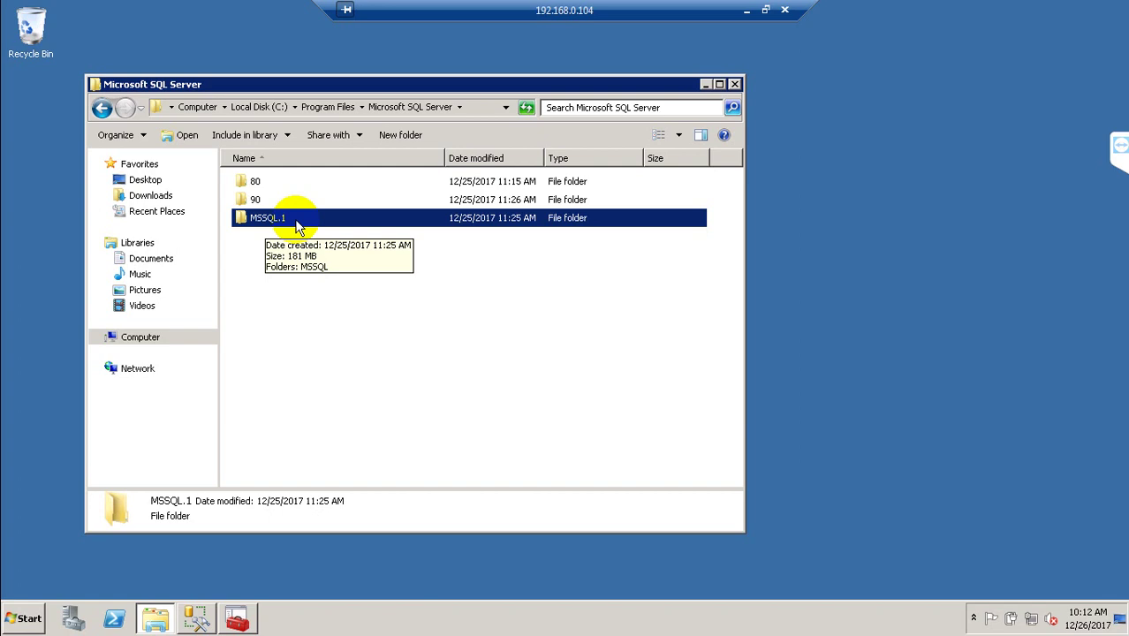
{"action": "left_click", "coordinate": [297, 223]}
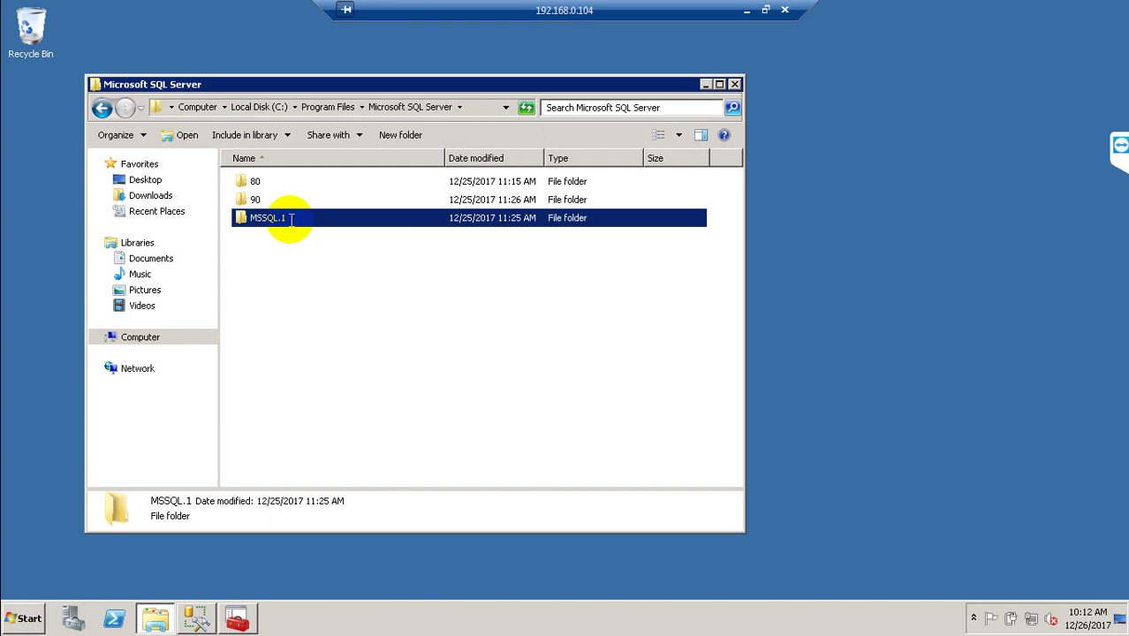
{"action": "left_click", "coordinate": [265, 233]}
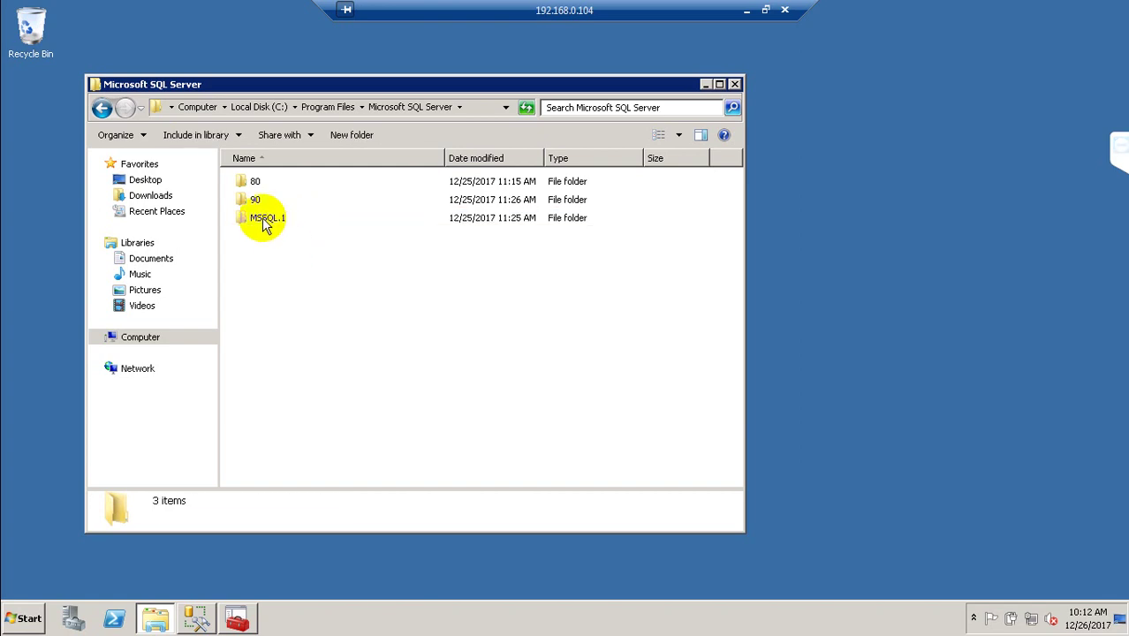
- Browse MSSQL.1\MSSQL to see Backup, Binn, Data and LOG, then reopen MSSQL.1 showing its path
{"action": "double_click", "coordinate": [262, 217]}
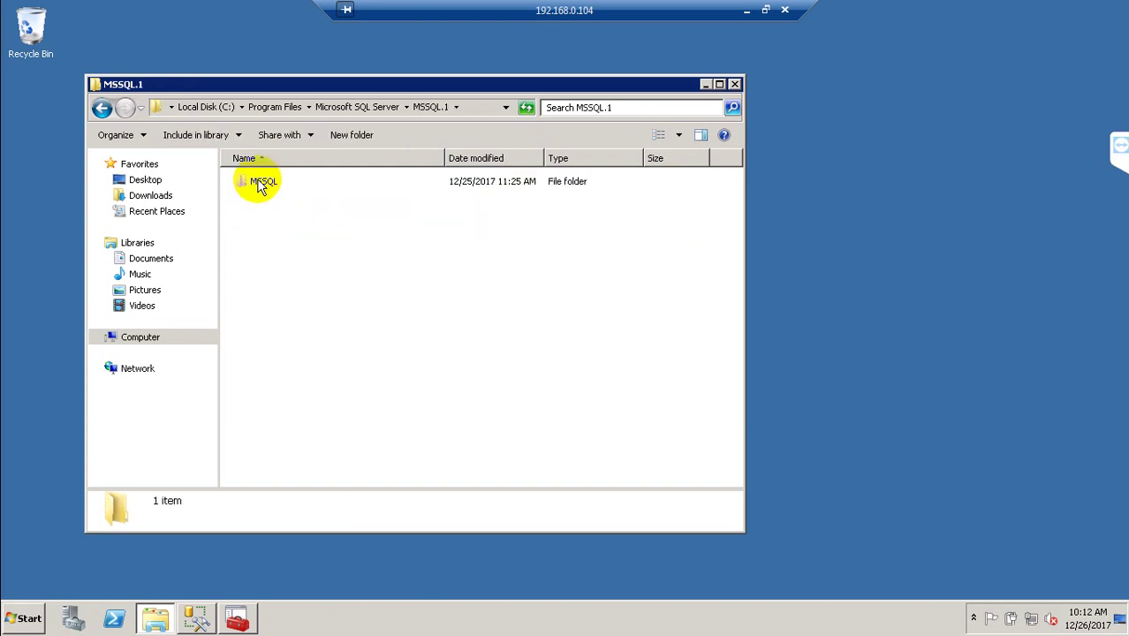
{"action": "left_click", "coordinate": [258, 183]}
{"action": "double_click", "coordinate": [258, 183]}
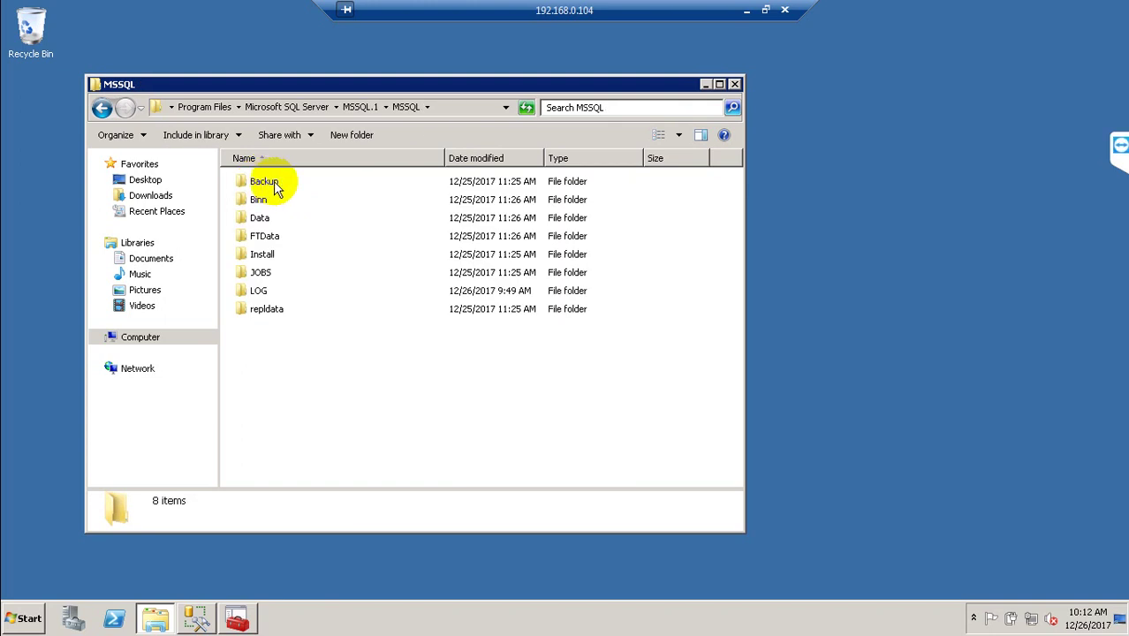
{"action": "left_click", "coordinate": [353, 107]}
{"action": "left_click", "coordinate": [339, 109]}
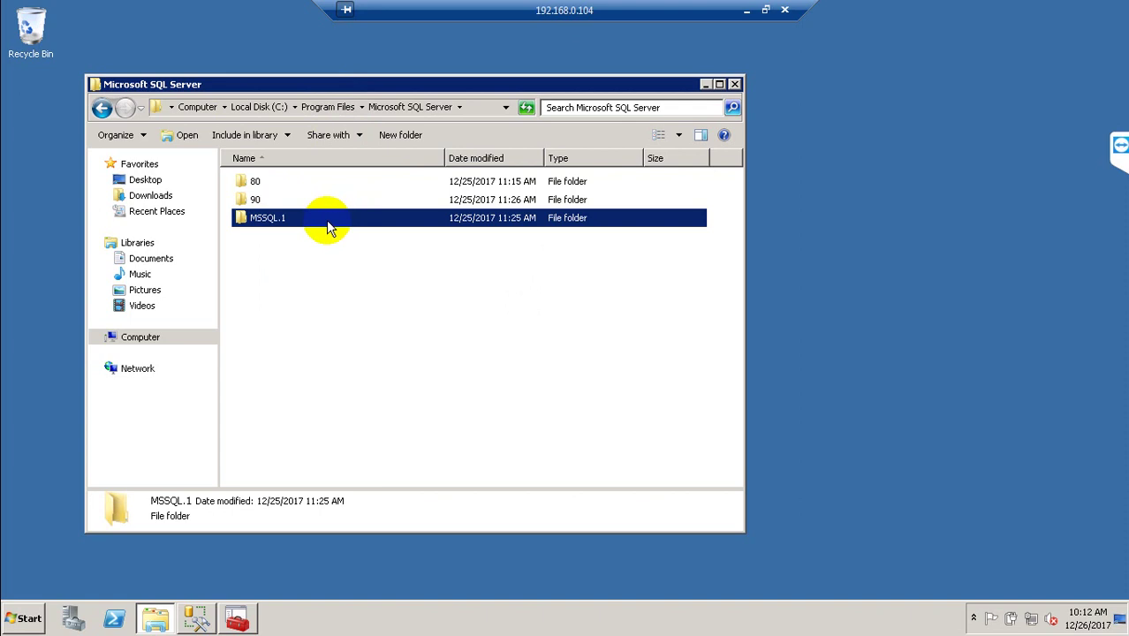
{"action": "double_click", "coordinate": [326, 224]}
{"action": "left_click", "coordinate": [470, 106]}
{"action": "key", "text": "ctrl+c"}
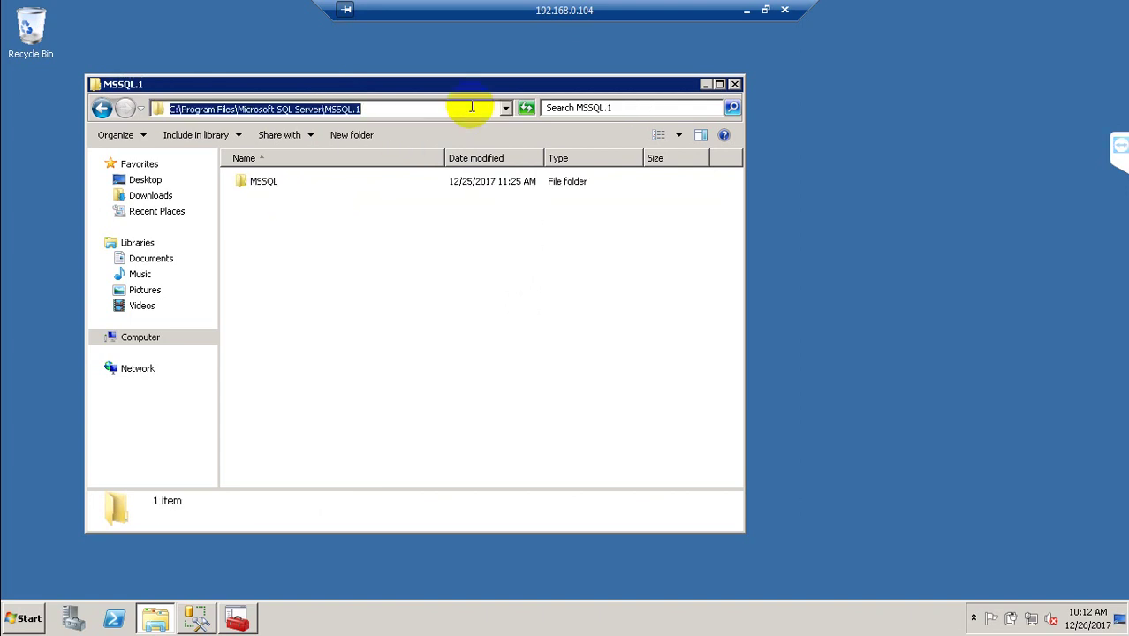
{"action": "left_click", "coordinate": [745, 10]}
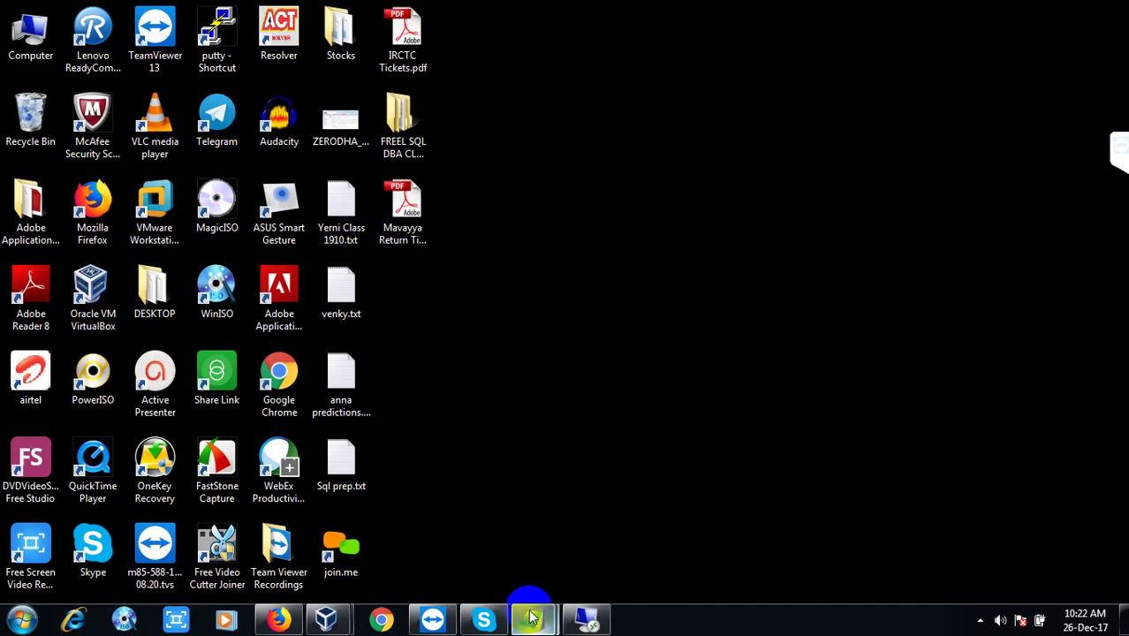
- Type 'Instance root directory', a tab, and paste C:\Program Files\Microsoft SQL Server\MSSQL.1 in the note
{"action": "mouse_move", "coordinate": [538, 608]}
{"action": "left_click", "coordinate": [559, 570]}
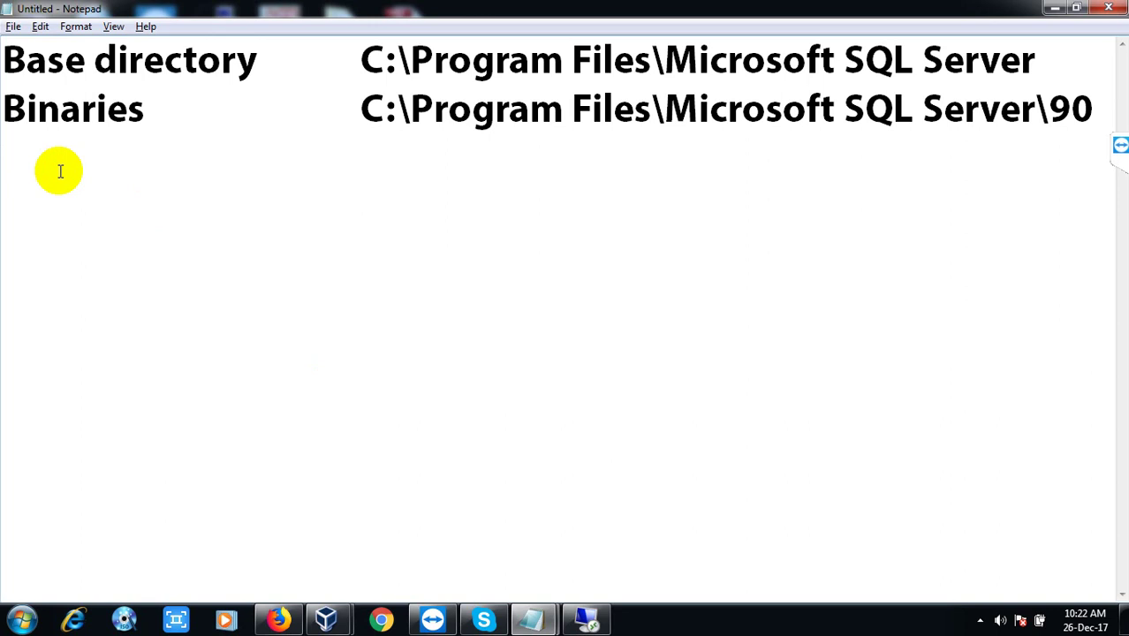
{"action": "type", "text": "Instance "}
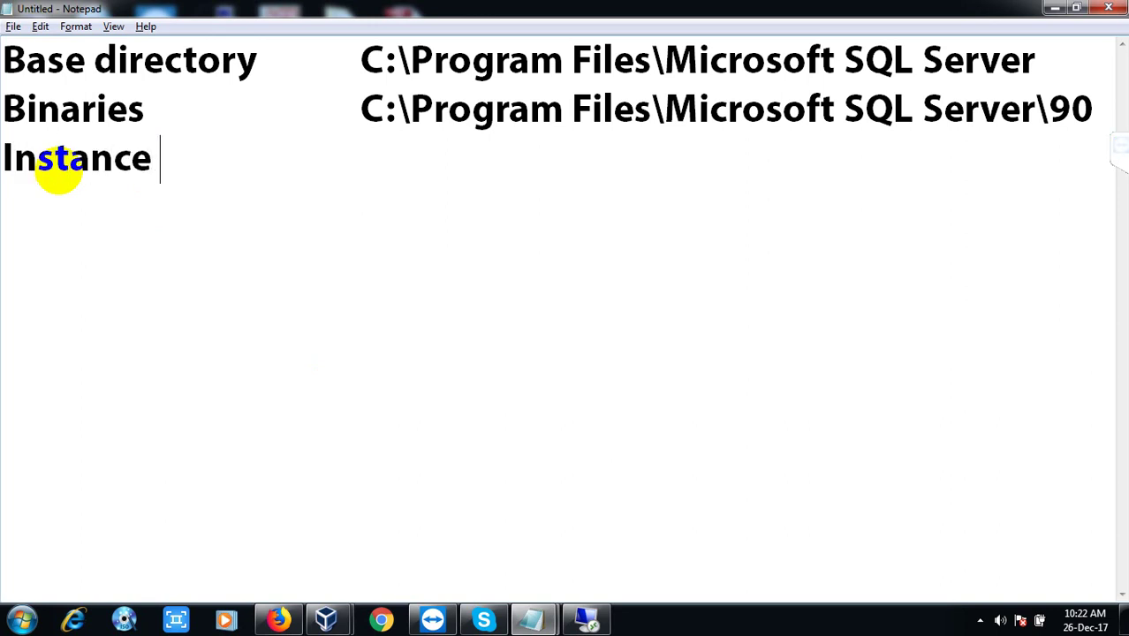
{"action": "type", "text": "root"}
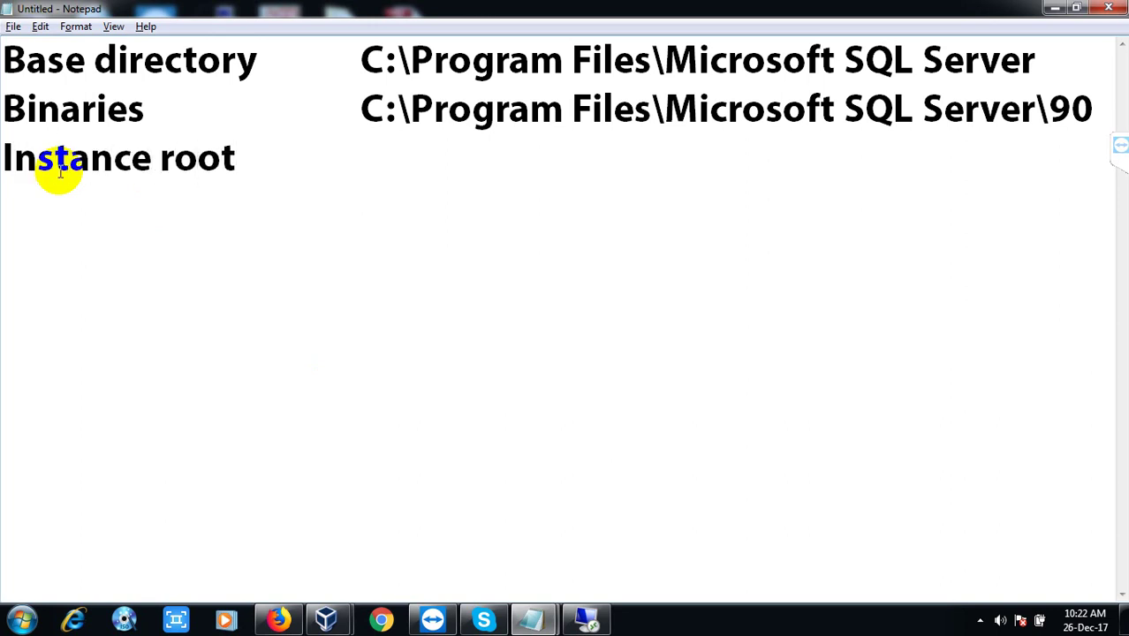
{"action": "type", "text": " directory"}
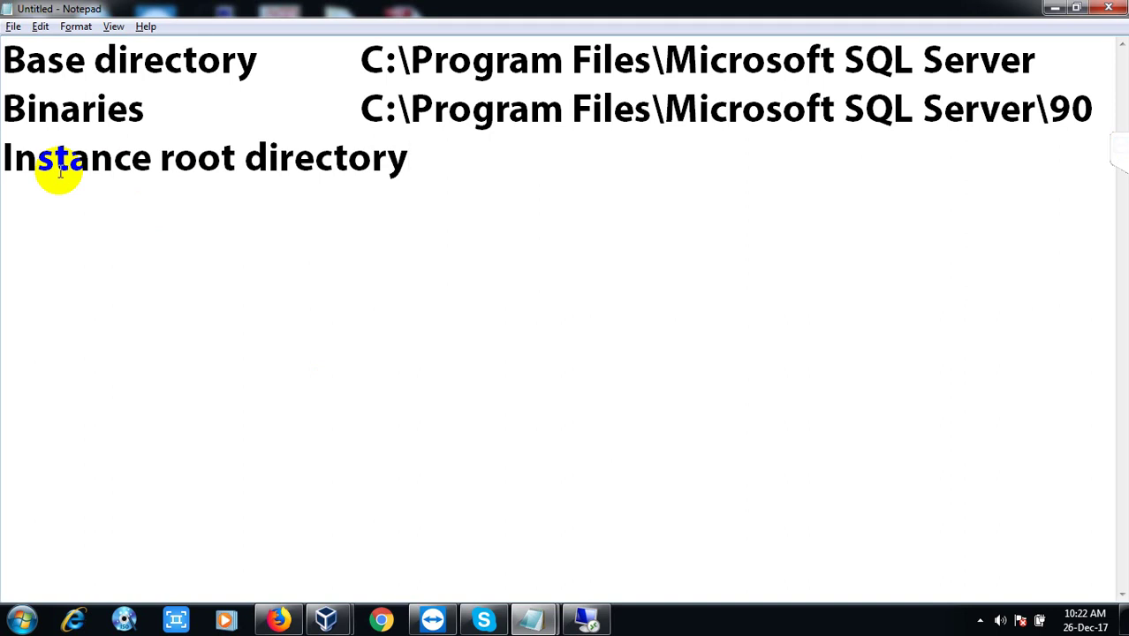
{"action": "key", "text": "Tab"}
{"action": "key", "text": "ctrl+v"}
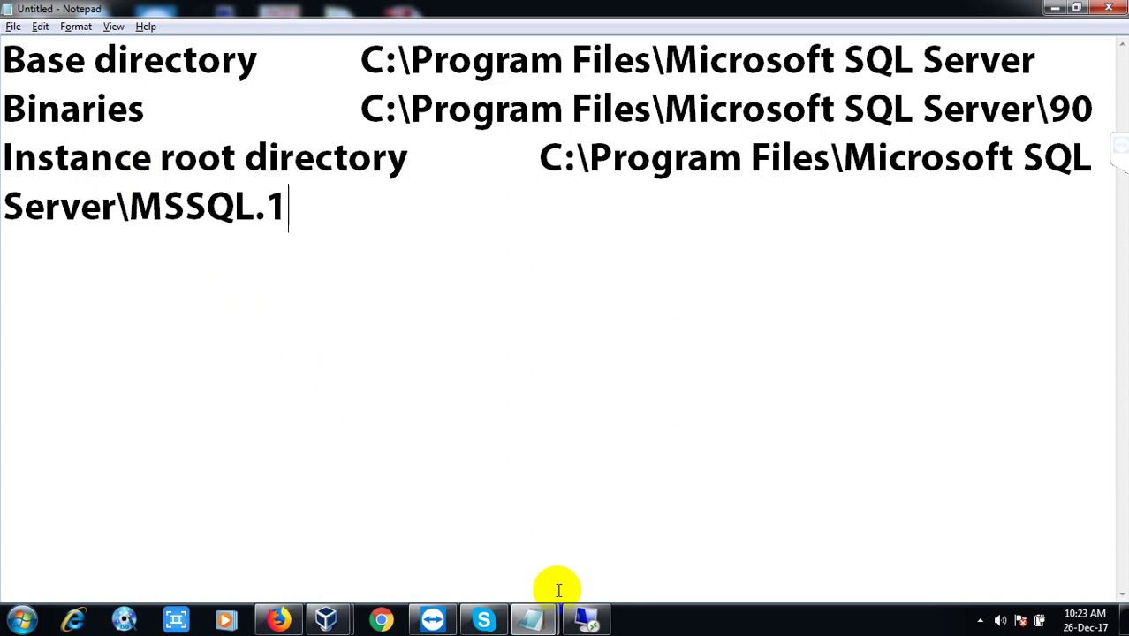
- Return to the remote Explorer, open the 90 folder, and look over its COM and EULA folders
{"action": "left_click", "coordinate": [585, 615]}
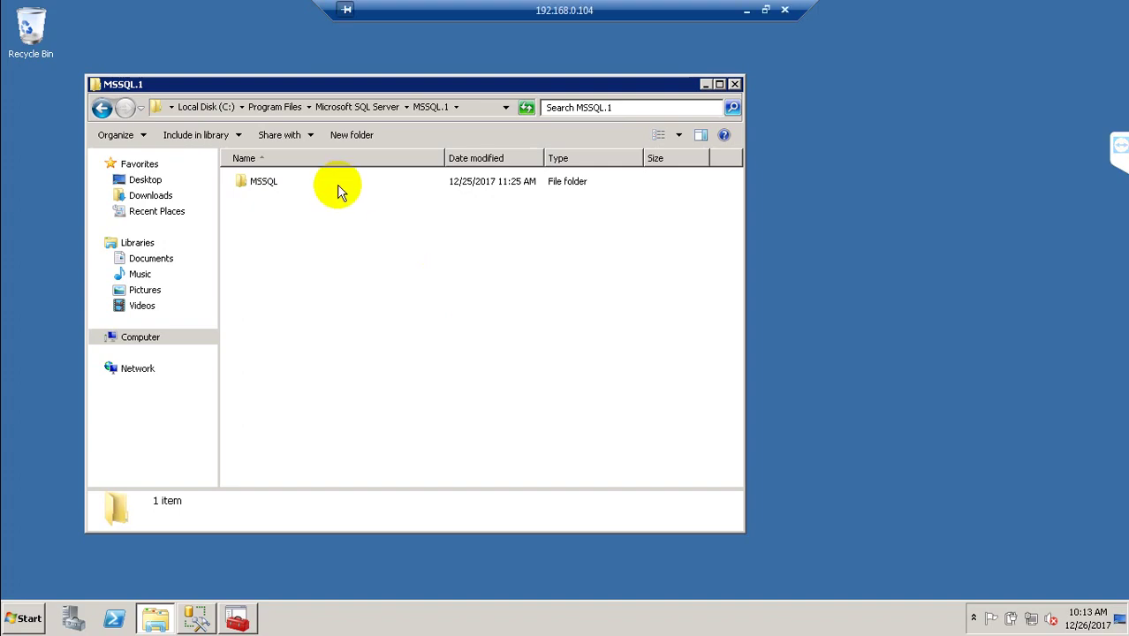
{"action": "left_click", "coordinate": [328, 107]}
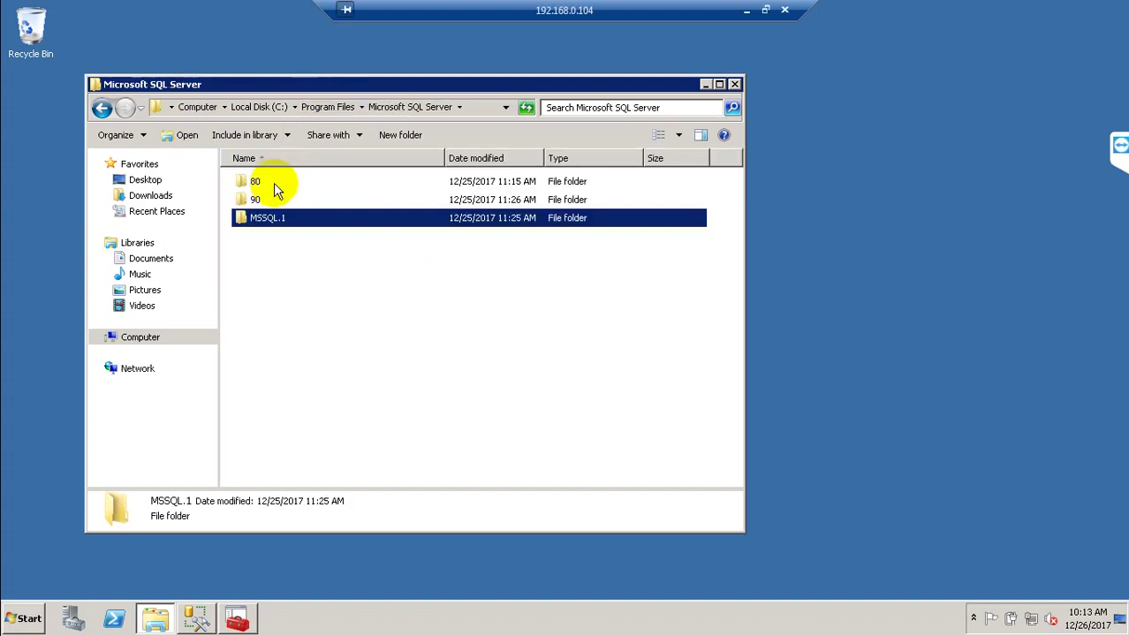
{"action": "double_click", "coordinate": [267, 199]}
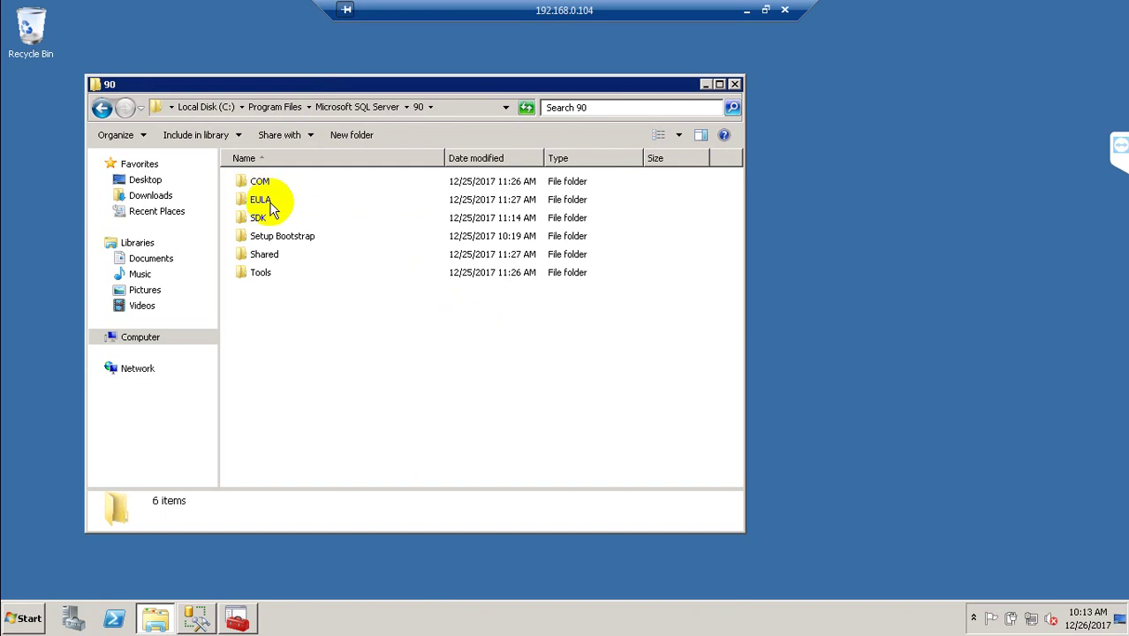
{"action": "left_click", "coordinate": [267, 204]}
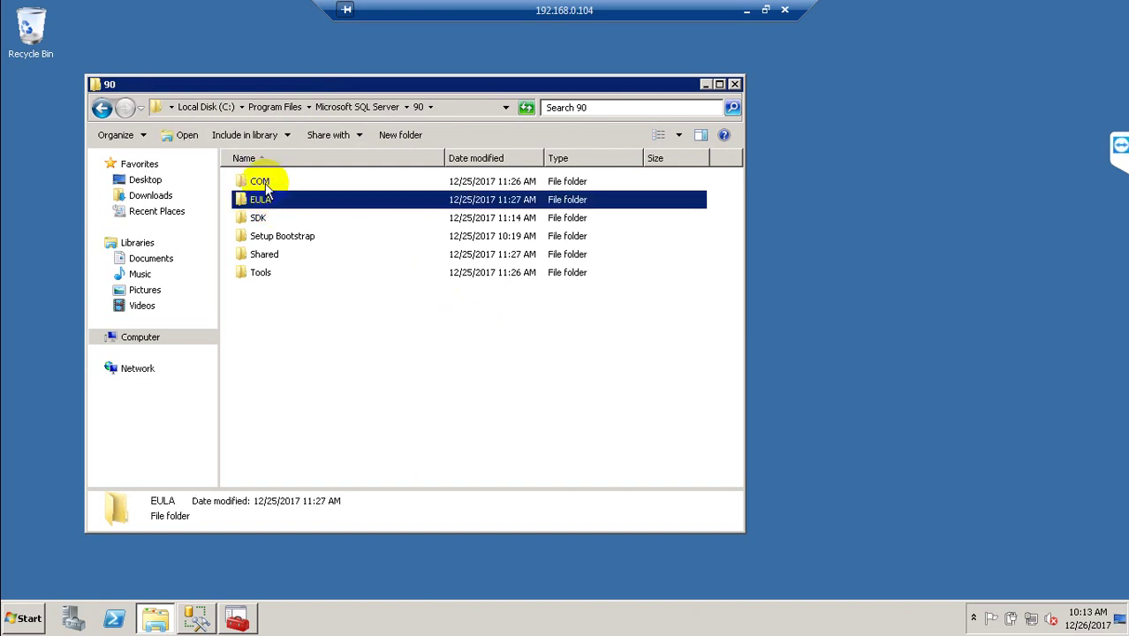
{"action": "left_click", "coordinate": [265, 183]}
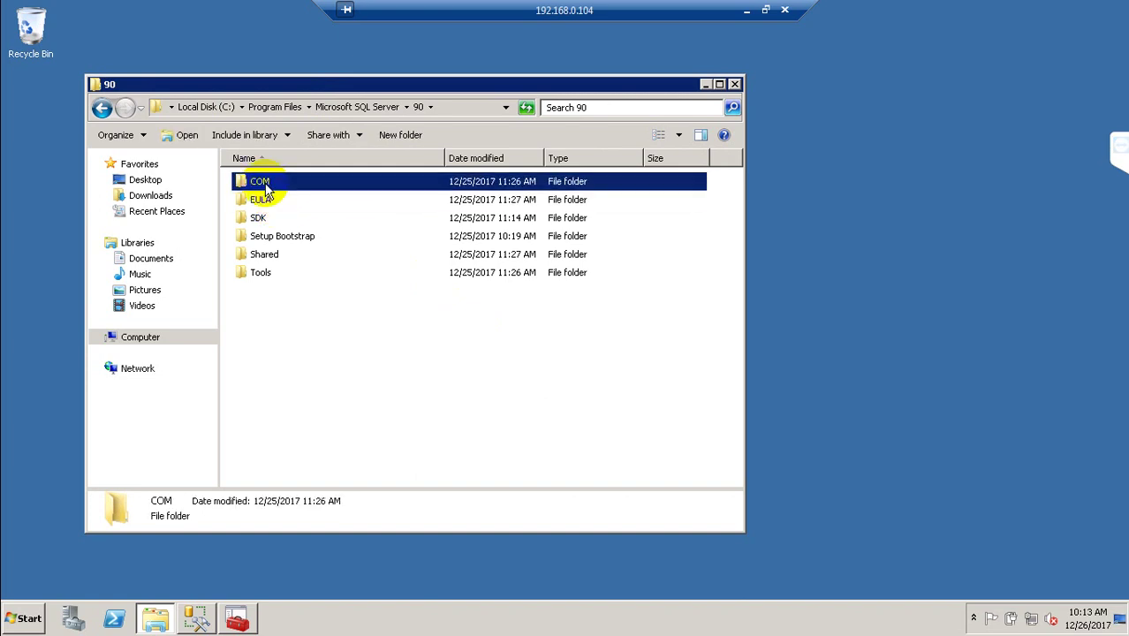
{"action": "left_click", "coordinate": [273, 204]}
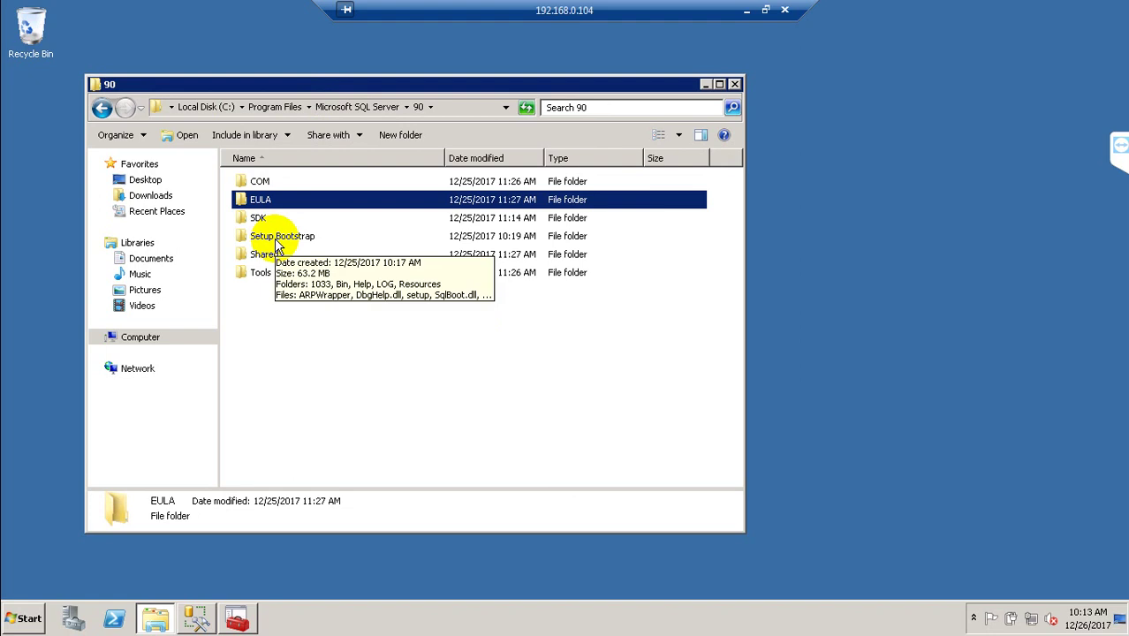
- Open Setup Bootstrap, peek into Bin, then open LOG and select the Summary log
{"action": "left_click", "coordinate": [276, 240]}
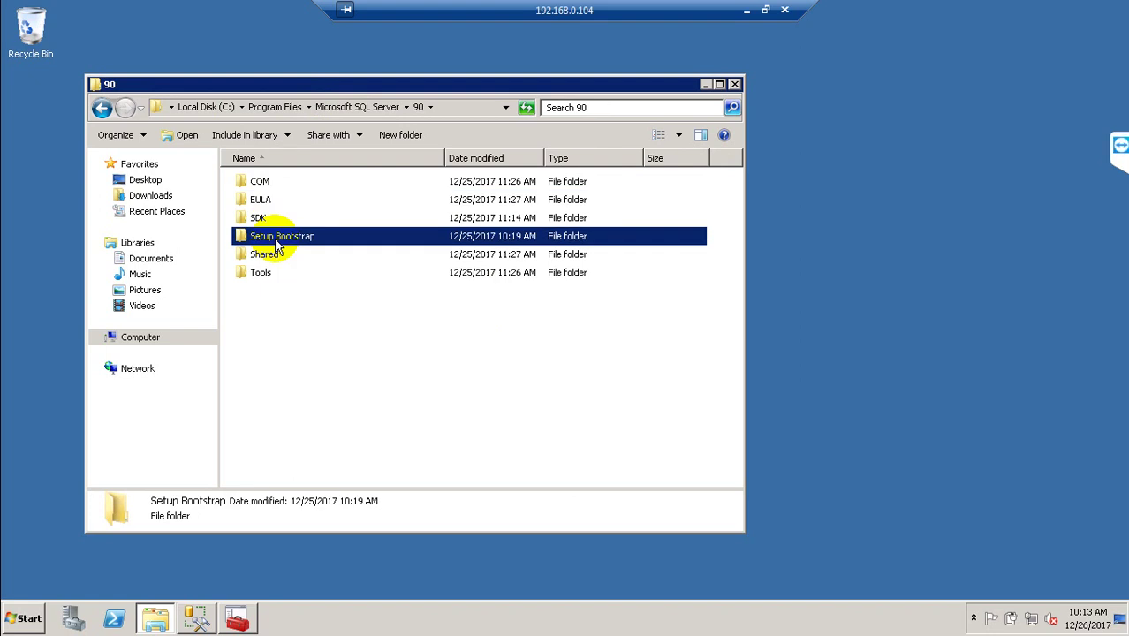
{"action": "double_click", "coordinate": [276, 237]}
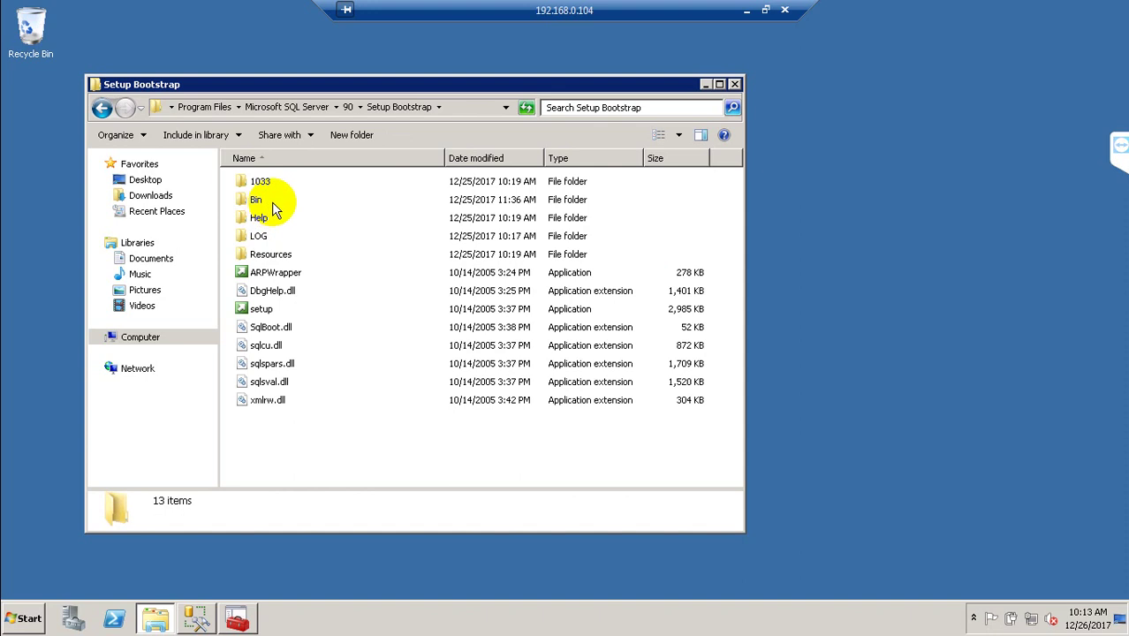
{"action": "left_click", "coordinate": [255, 202]}
{"action": "double_click", "coordinate": [254, 202]}
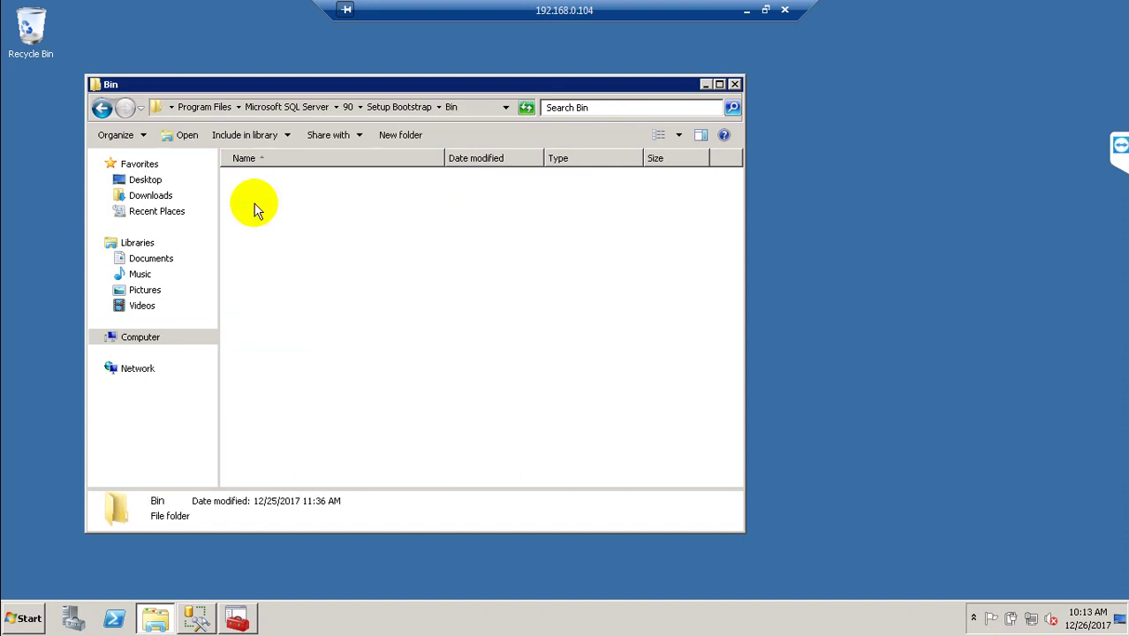
{"action": "left_click", "coordinate": [380, 107]}
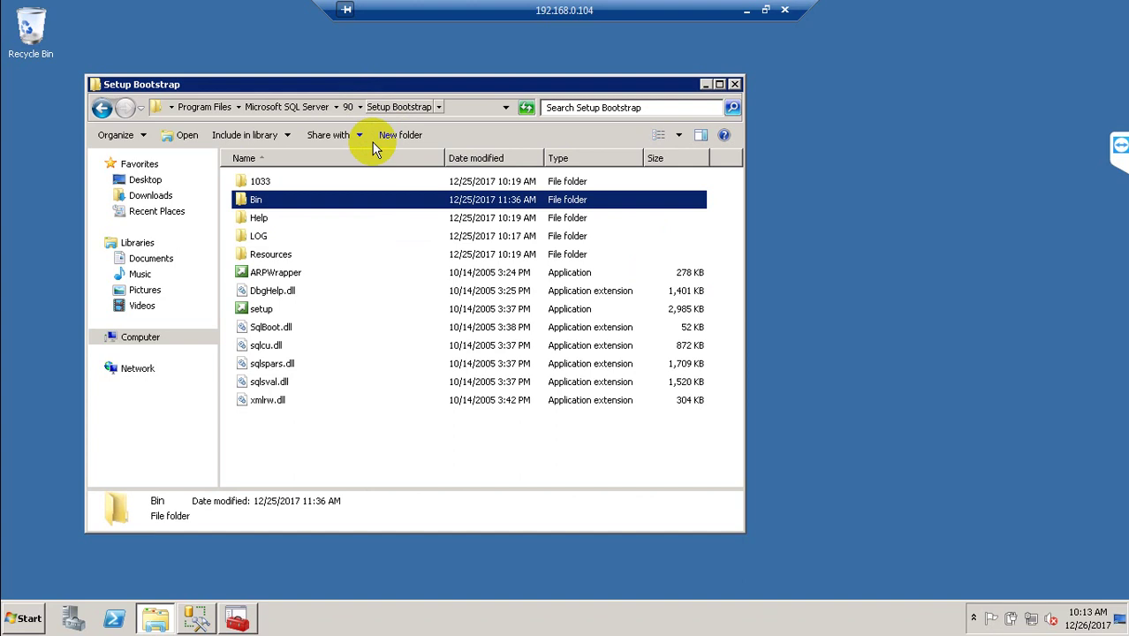
{"action": "double_click", "coordinate": [270, 238]}
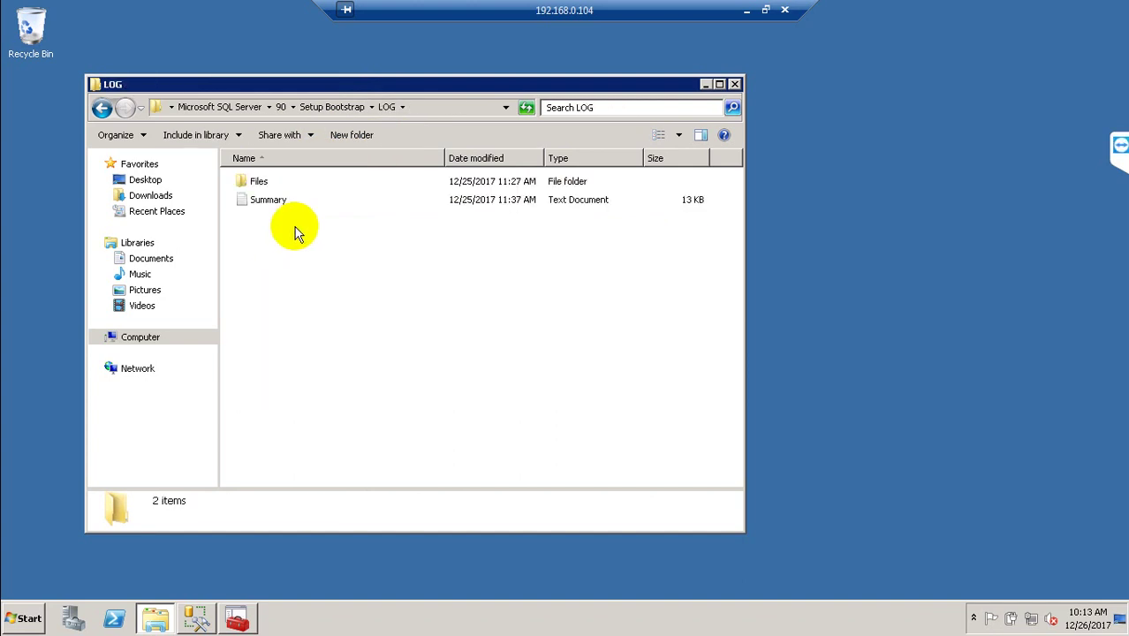
{"action": "left_click", "coordinate": [271, 204]}
- Open the Summary setup log in Notepad, set it aside, then reopen it and scroll through
{"action": "double_click", "coordinate": [271, 204]}
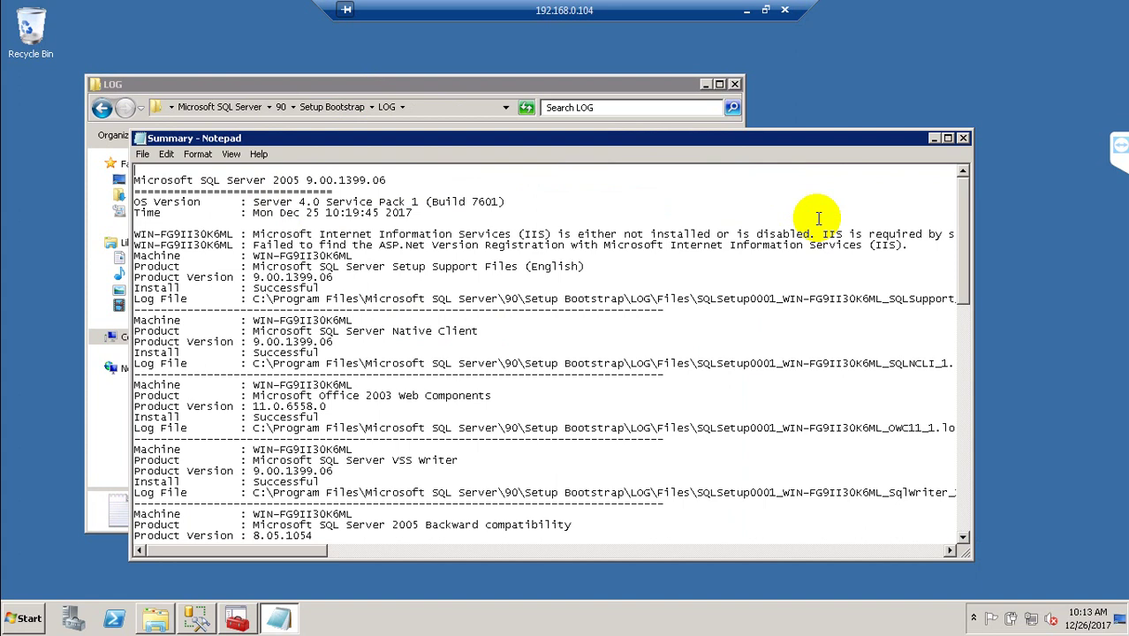
{"action": "left_click", "coordinate": [935, 139]}
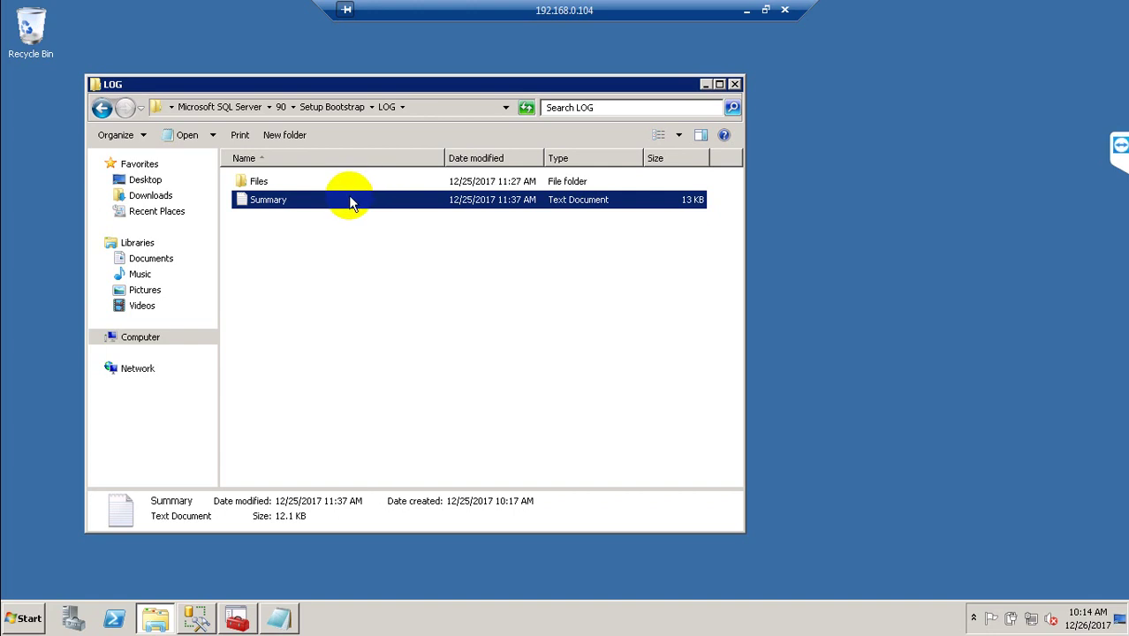
{"action": "double_click", "coordinate": [350, 201]}
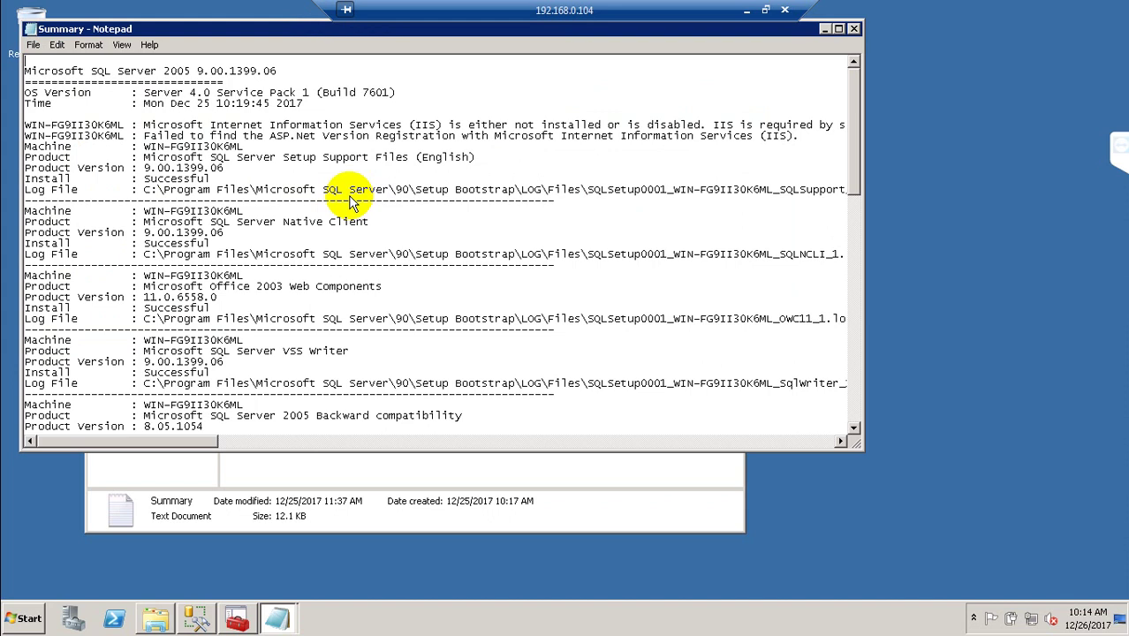
{"action": "scroll", "coordinate": [350, 201], "scroll_direction": "down", "scroll_amount": 5}
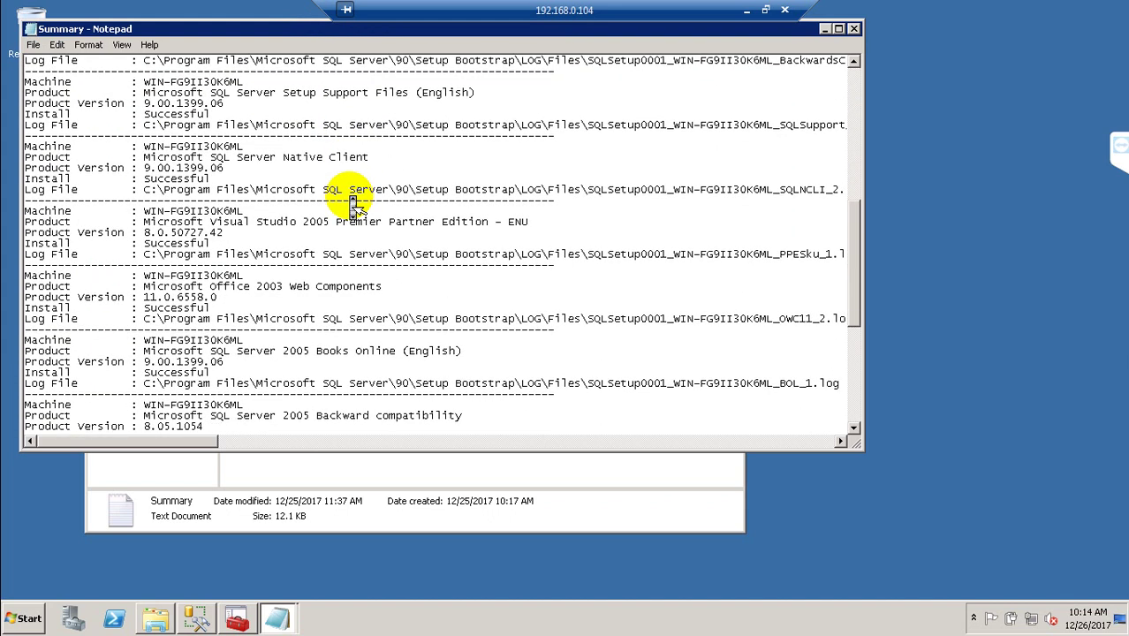
{"action": "scroll", "coordinate": [351, 204], "scroll_direction": "down", "scroll_amount": 5}
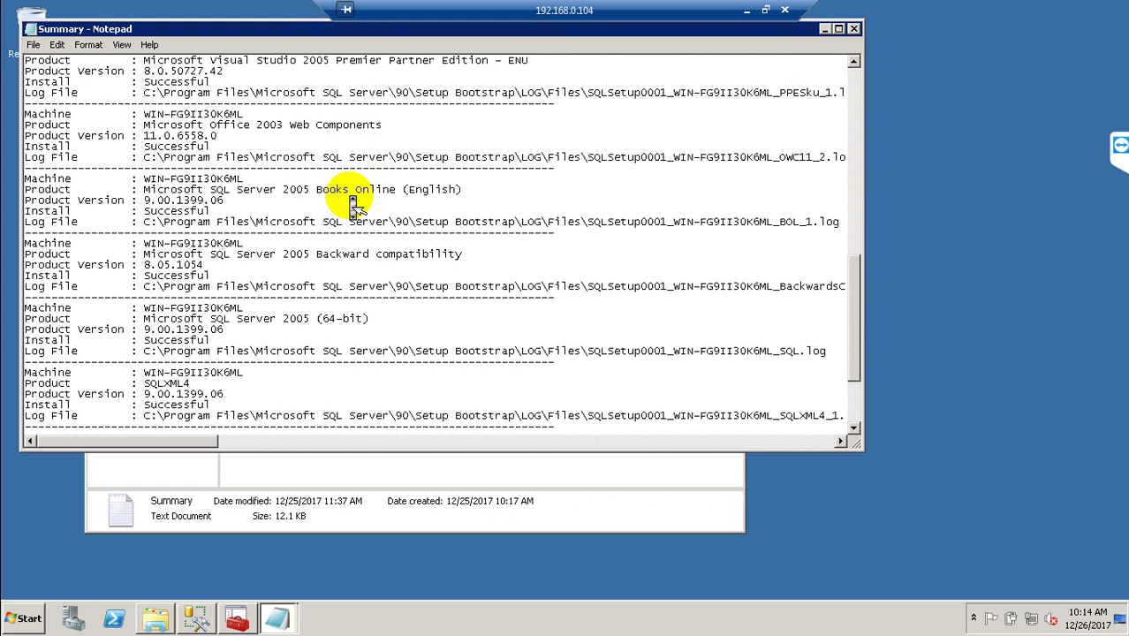
{"action": "scroll", "coordinate": [351, 203], "scroll_direction": "down", "scroll_amount": 4}
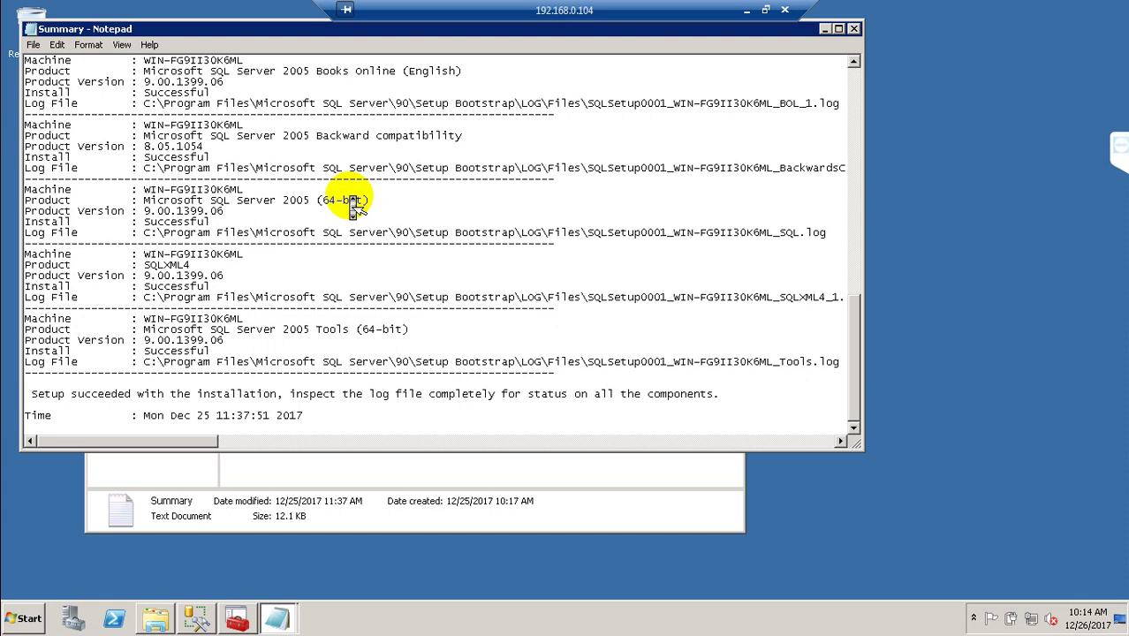
{"action": "scroll", "coordinate": [351, 203], "scroll_direction": "up", "scroll_amount": 15}
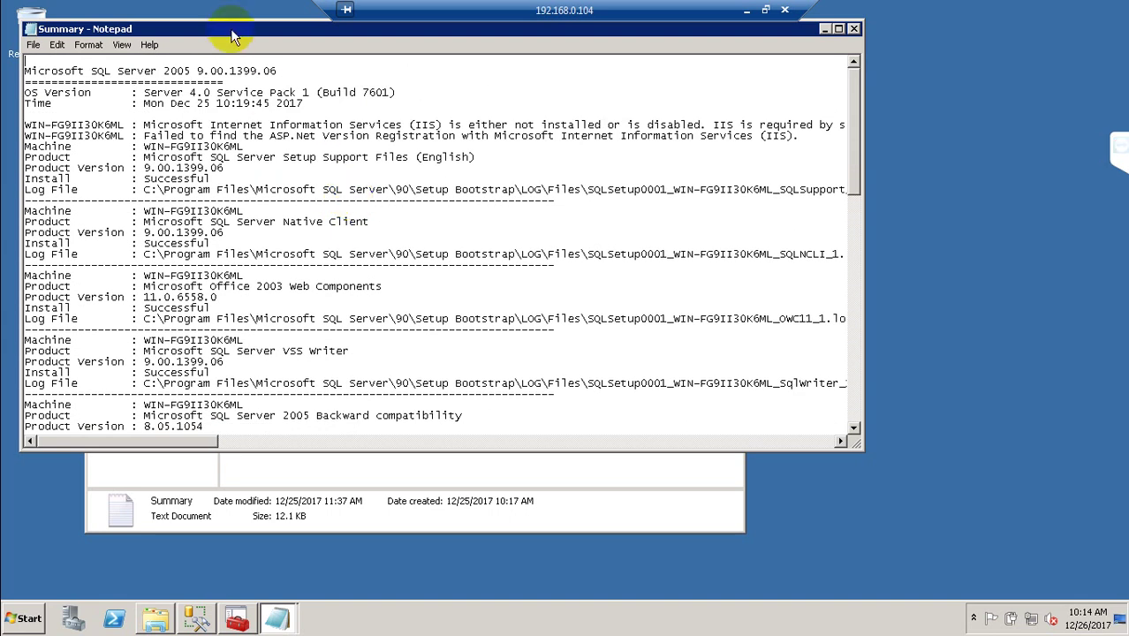
- Highlight the OS version, setup time, 9.00.1399 version number and service pack 1 in the log
{"action": "left_click_drag", "start_coordinate": [231, 32], "coordinate": [249, 102]}
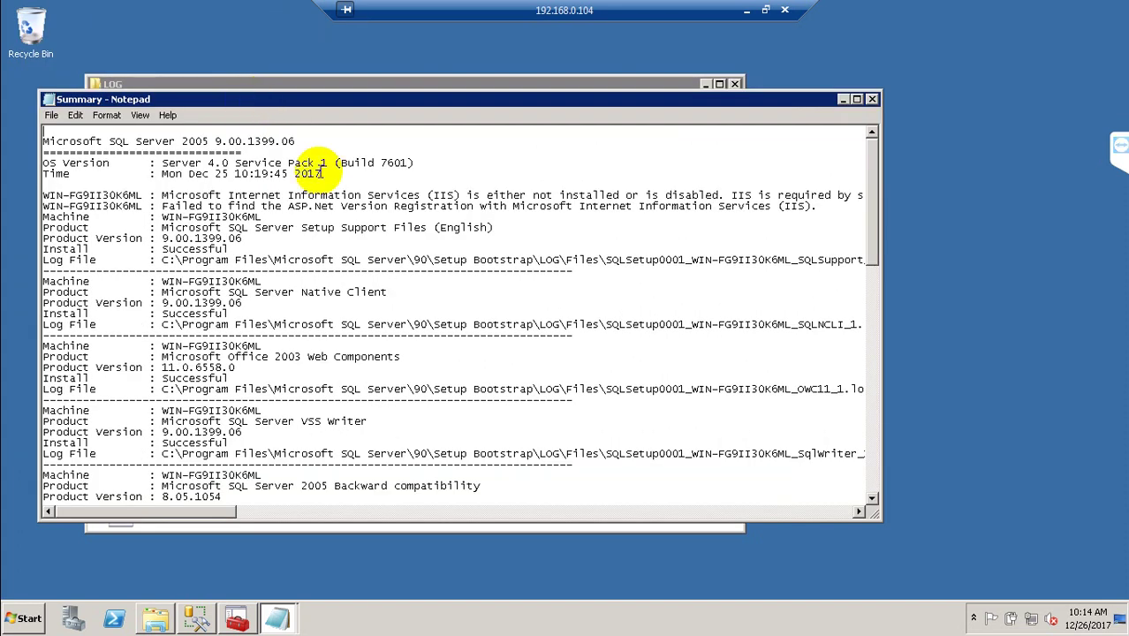
{"action": "left_click_drag", "start_coordinate": [261, 163], "coordinate": [320, 174]}
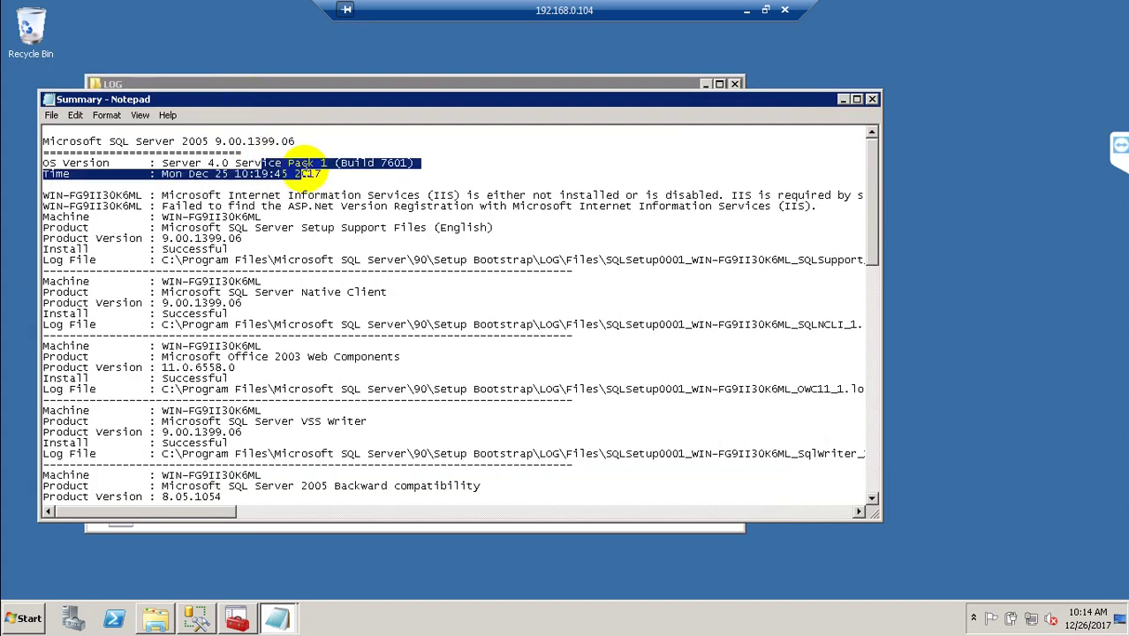
{"action": "left_click", "coordinate": [338, 197]}
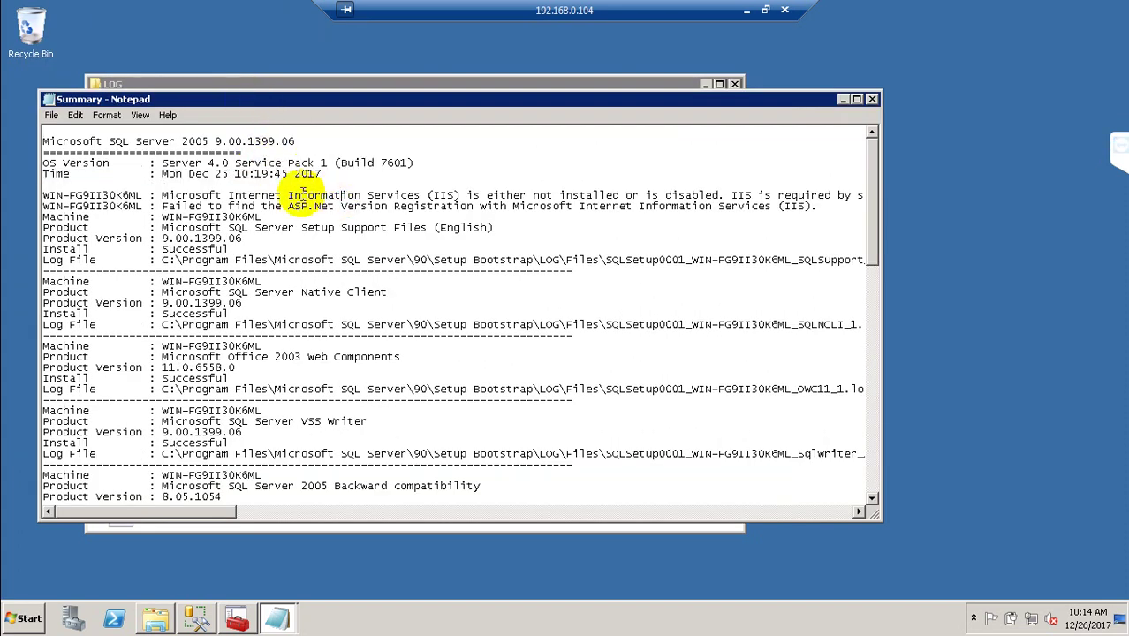
{"action": "left_click", "coordinate": [227, 142]}
{"action": "left_click_drag", "start_coordinate": [227, 141], "coordinate": [290, 139]}
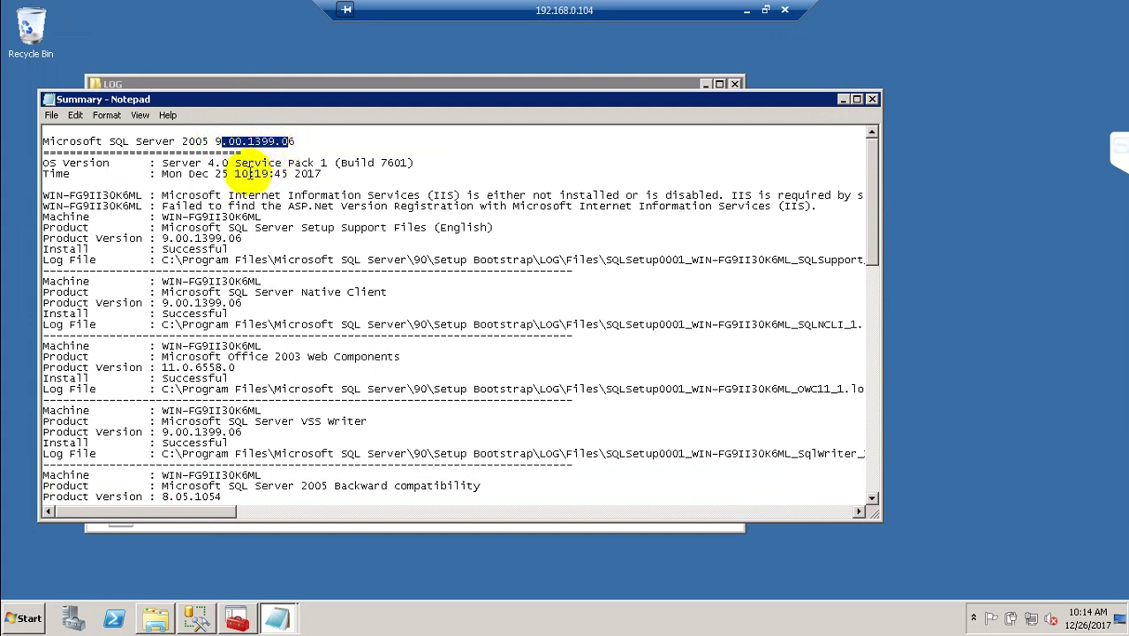
{"action": "left_click_drag", "start_coordinate": [328, 164], "coordinate": [277, 164]}
{"action": "left_click", "coordinate": [323, 166]}
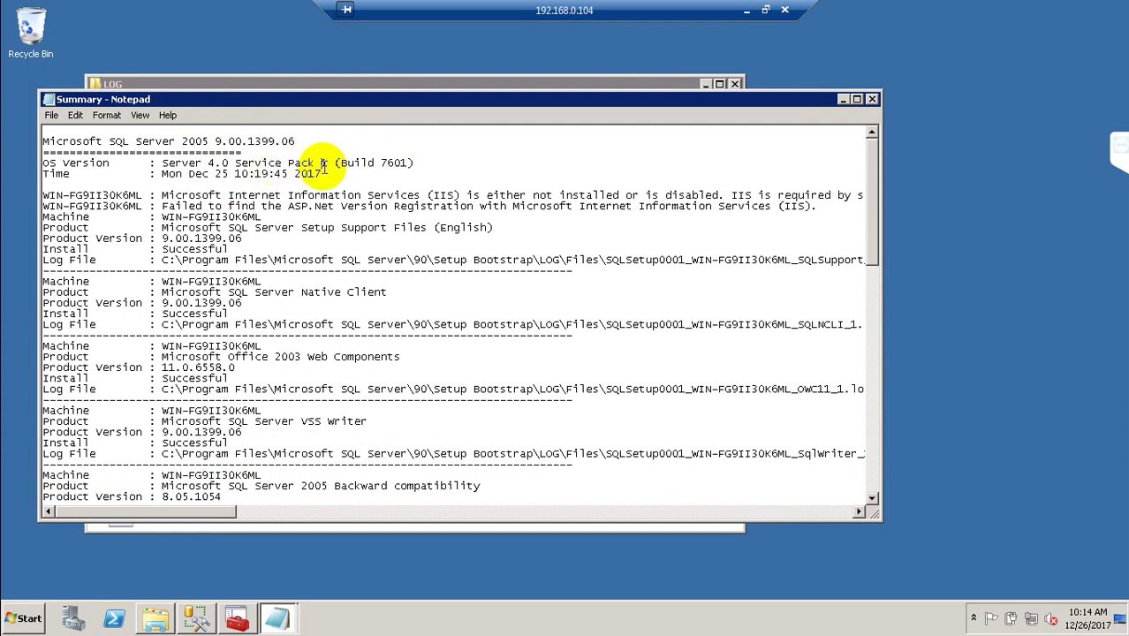
{"action": "double_click", "coordinate": [324, 166]}
{"action": "left_click", "coordinate": [324, 167]}
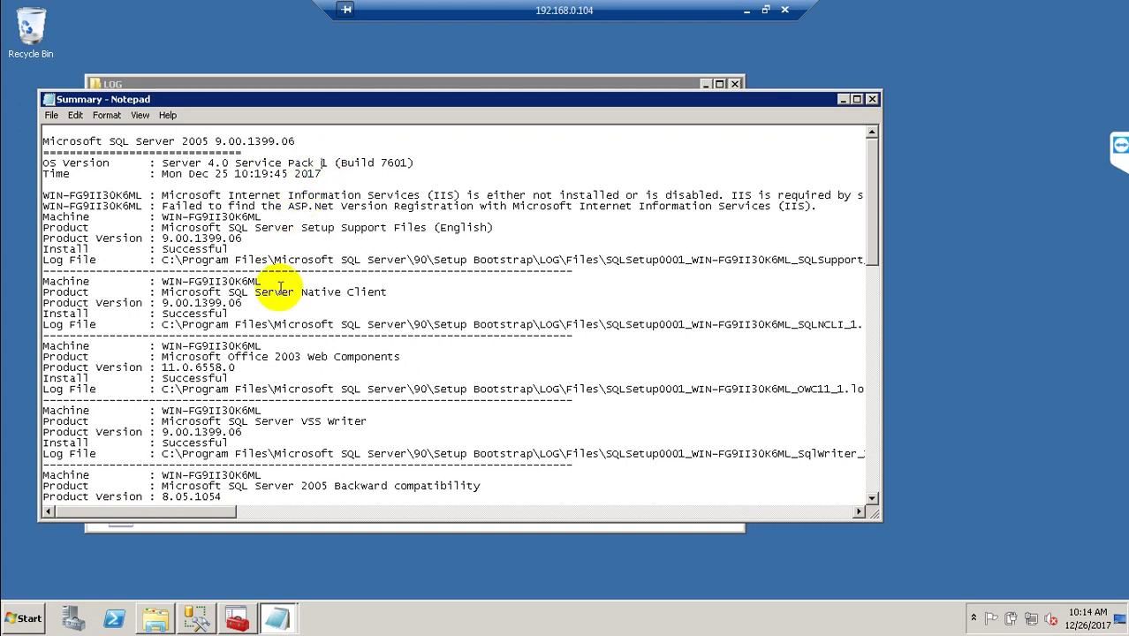
- Scroll down to the final 'Setup succeeded' message and close the Summary log
{"action": "scroll", "coordinate": [279, 292], "scroll_direction": "down", "scroll_amount": 10}
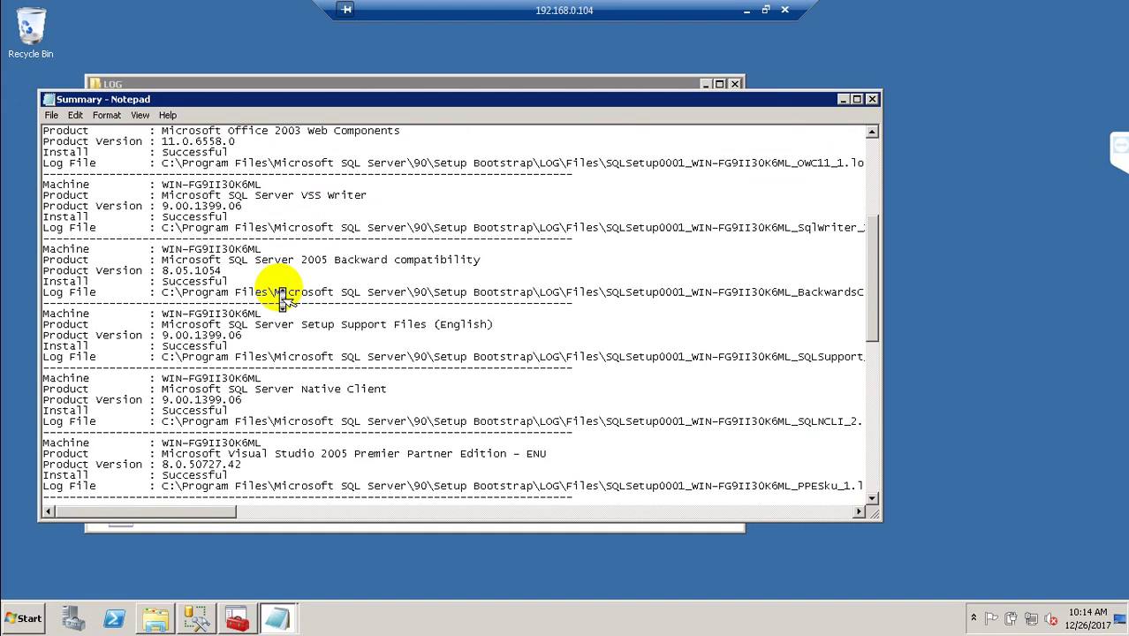
{"action": "scroll", "coordinate": [283, 298], "scroll_direction": "down", "scroll_amount": 5}
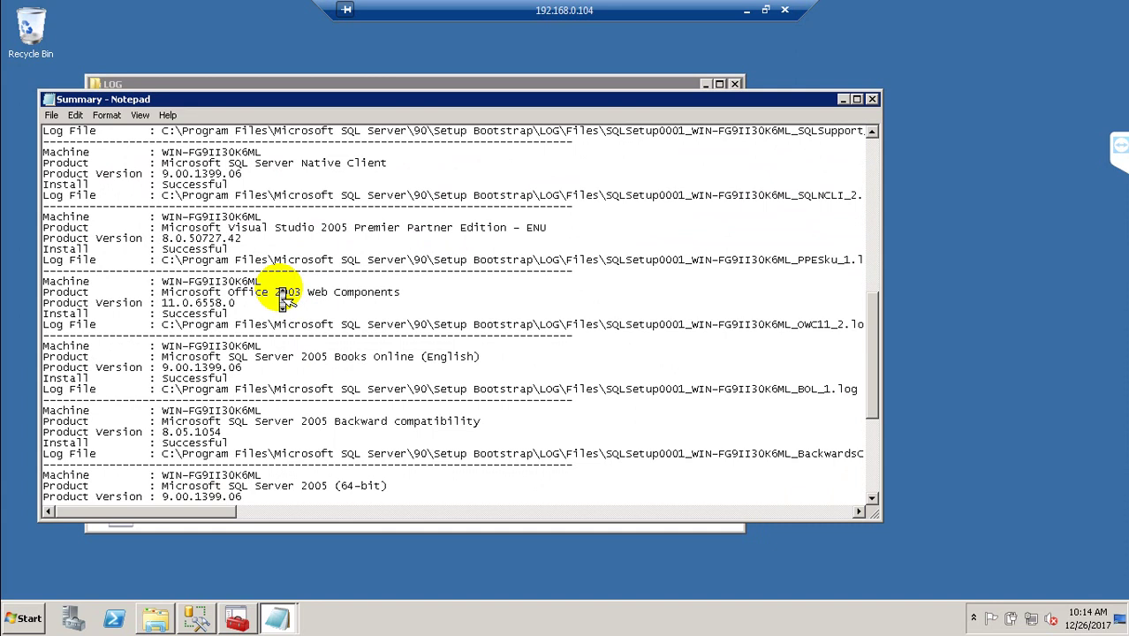
{"action": "scroll", "coordinate": [283, 298], "scroll_direction": "down", "scroll_amount": 1}
{"action": "scroll", "coordinate": [283, 299], "scroll_direction": "down", "scroll_amount": 1}
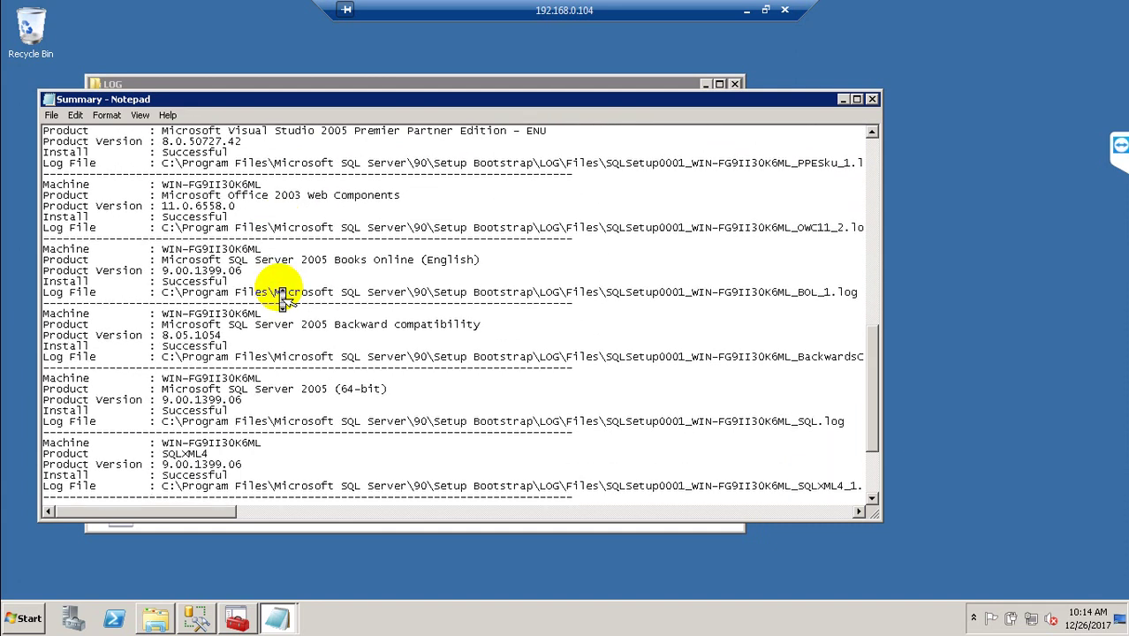
{"action": "scroll", "coordinate": [280, 292], "scroll_direction": "down", "scroll_amount": 4}
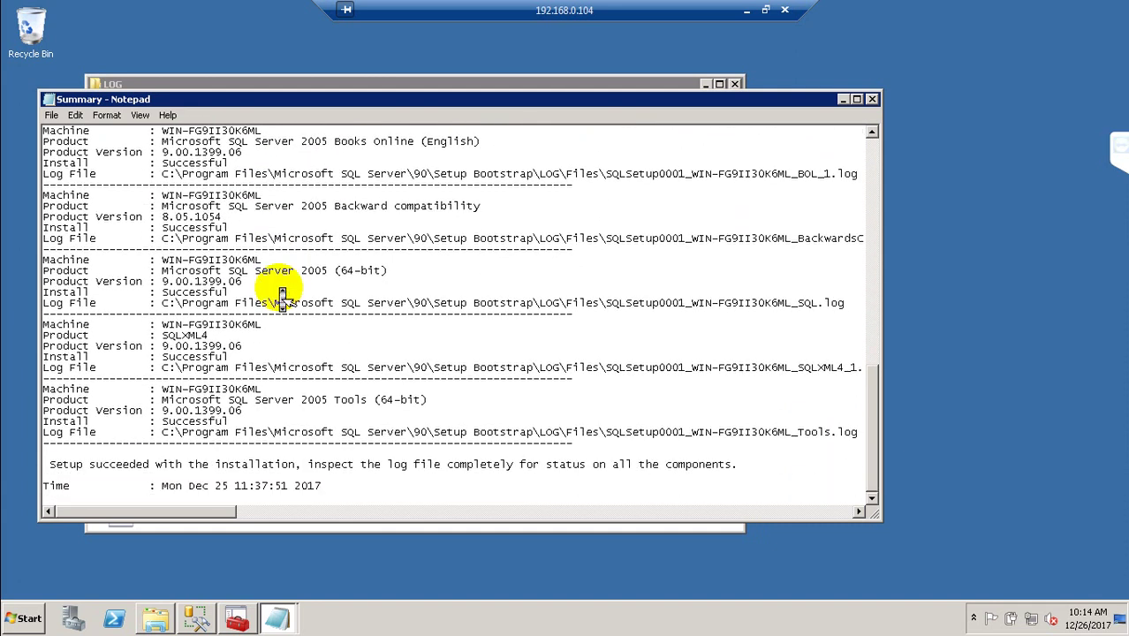
{"action": "left_click", "coordinate": [872, 99]}
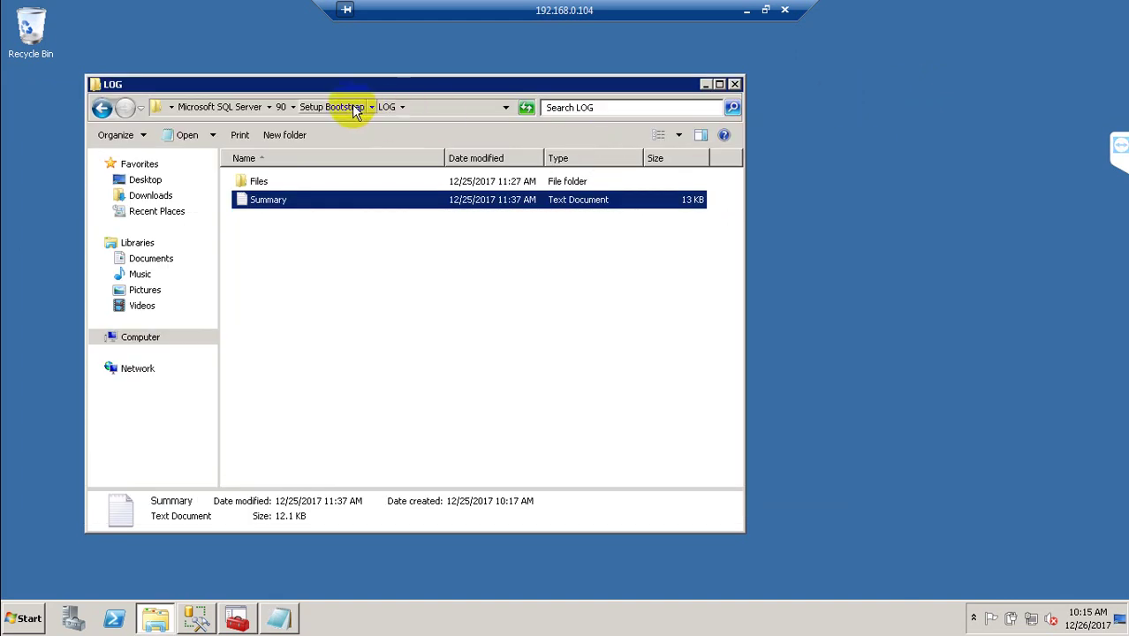
- Open the setup-log Files folder and view the first SQLSetup BackwardsCompat log in Notepad, then close it
{"action": "left_click", "coordinate": [327, 181]}
{"action": "double_click", "coordinate": [327, 181]}
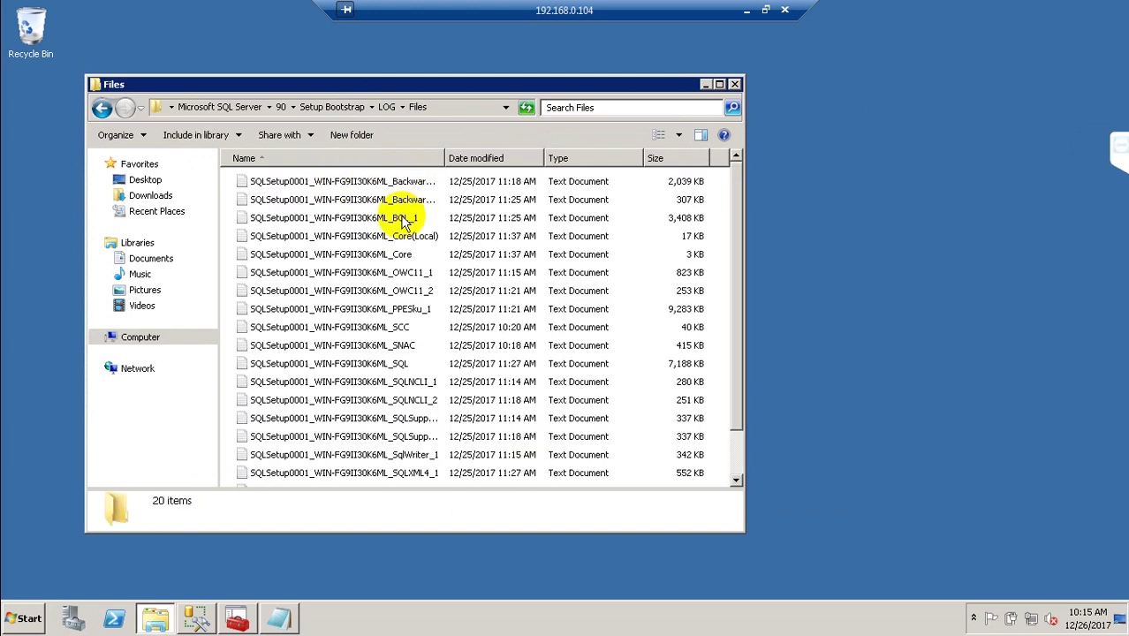
{"action": "left_click", "coordinate": [352, 184]}
{"action": "double_click", "coordinate": [352, 184]}
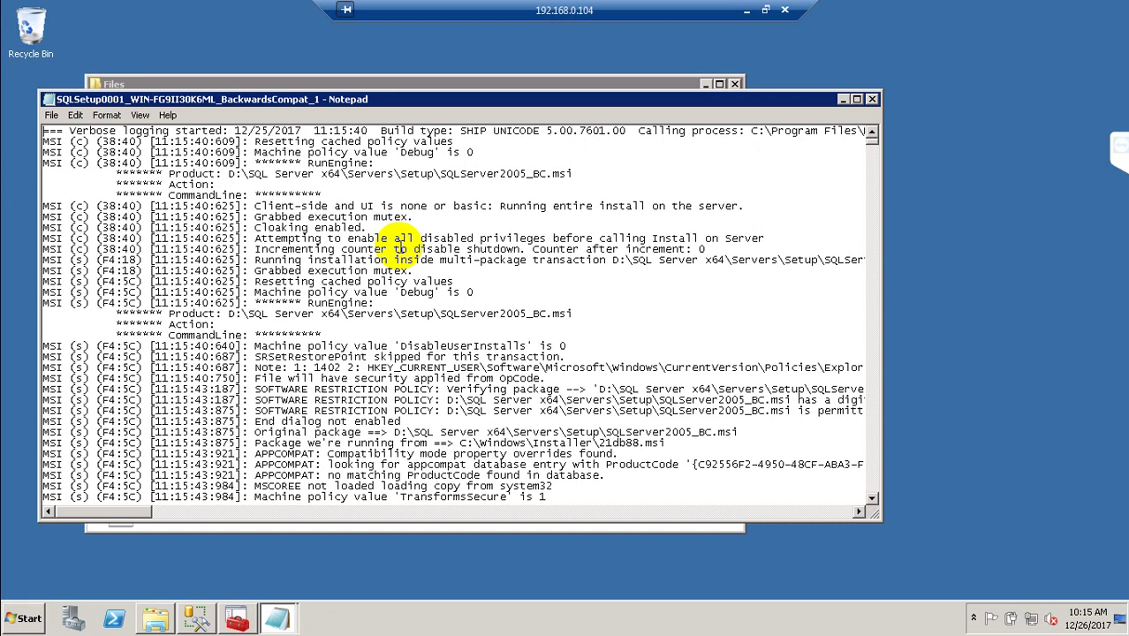
{"action": "left_click", "coordinate": [871, 99]}
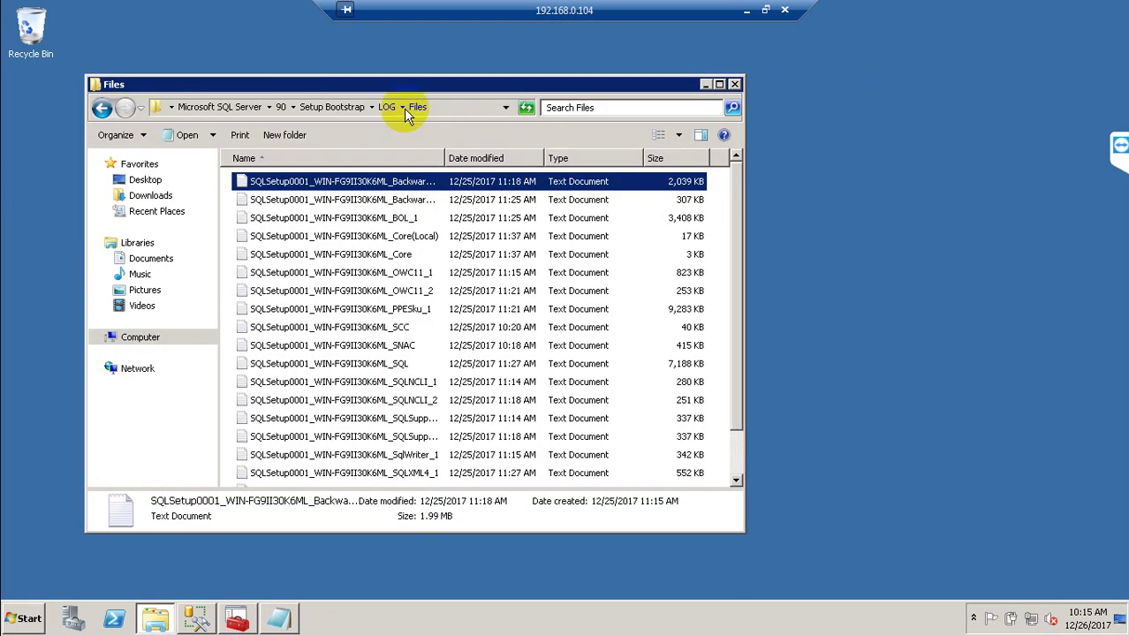
- Go to Setup Bootstrap, open its LOG folder and look at the Summary text file
{"action": "left_click", "coordinate": [333, 106]}
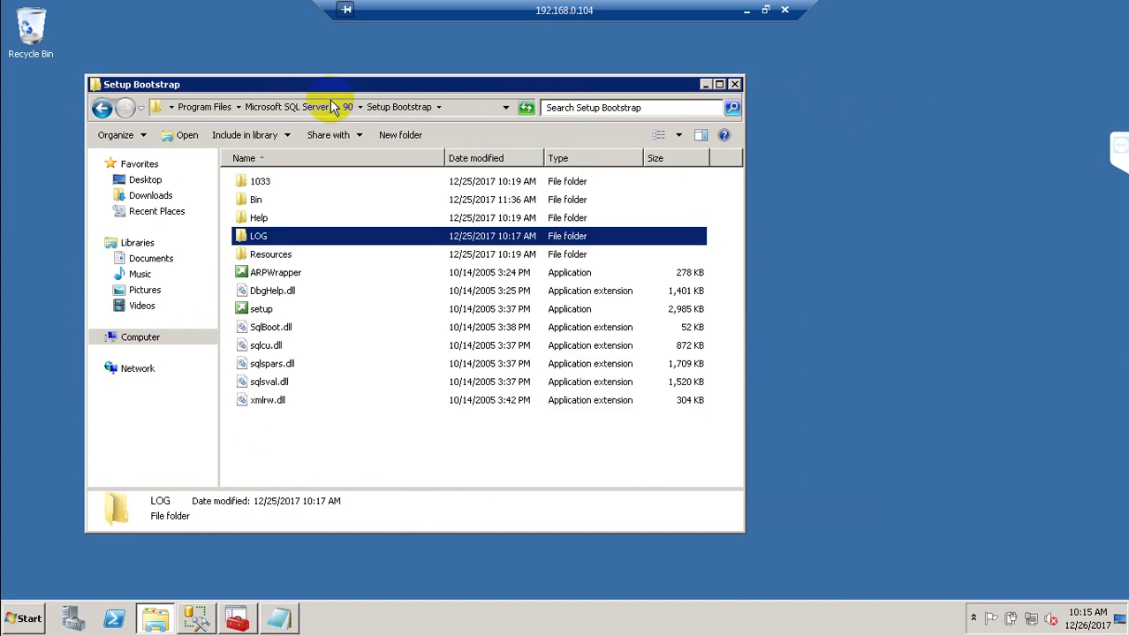
{"action": "double_click", "coordinate": [289, 236]}
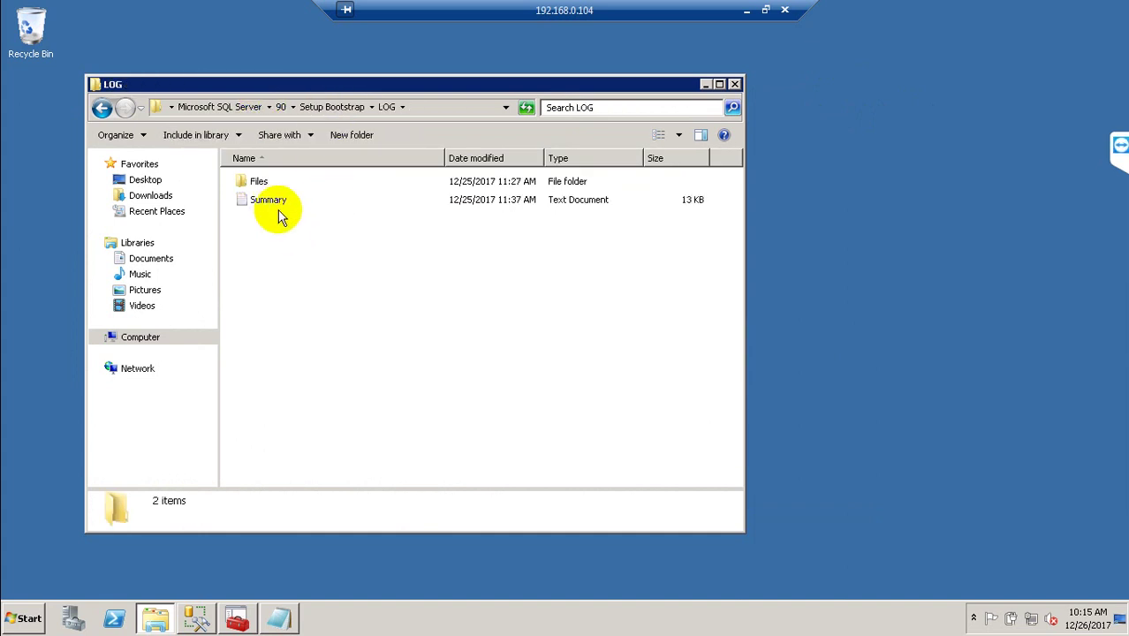
{"action": "left_click", "coordinate": [276, 203]}
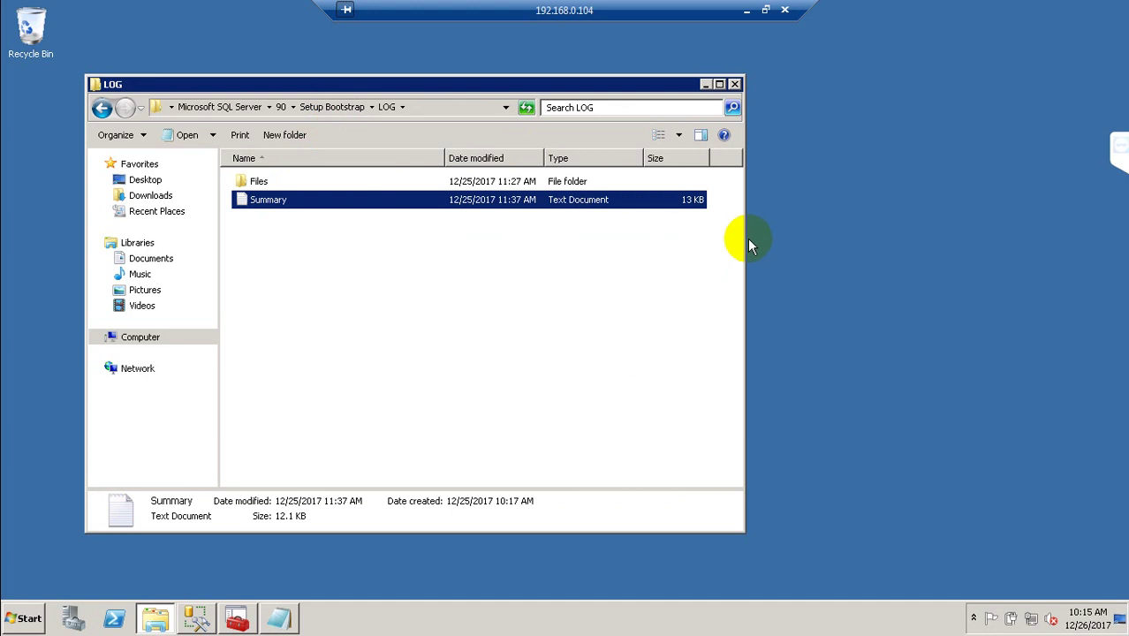
{"action": "left_click", "coordinate": [1118, 145]}
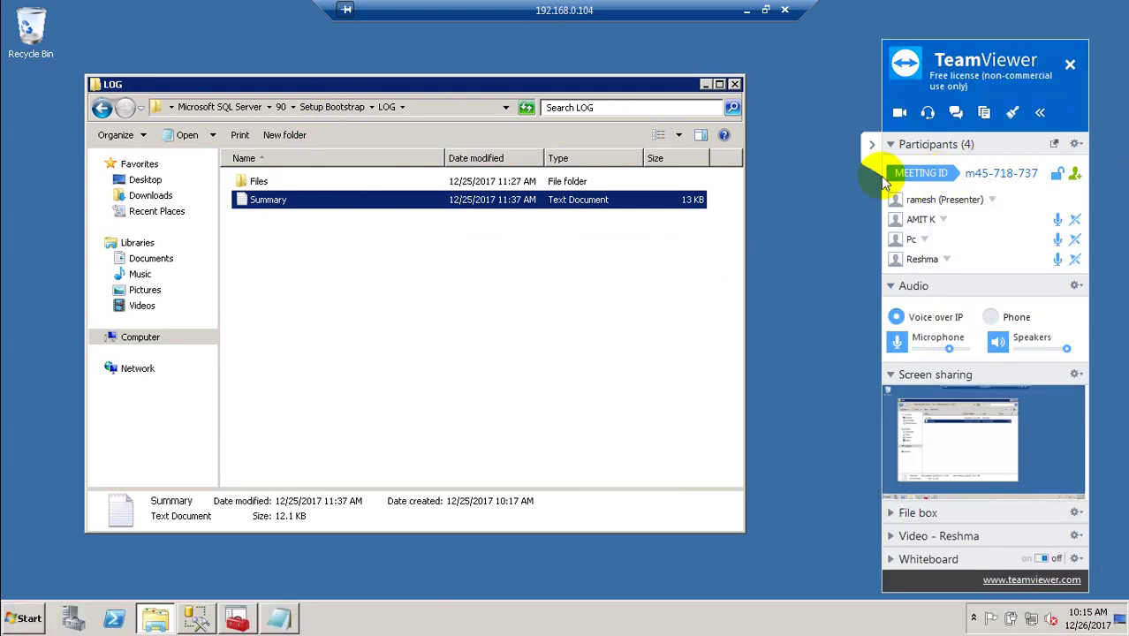
{"action": "left_click", "coordinate": [872, 145]}
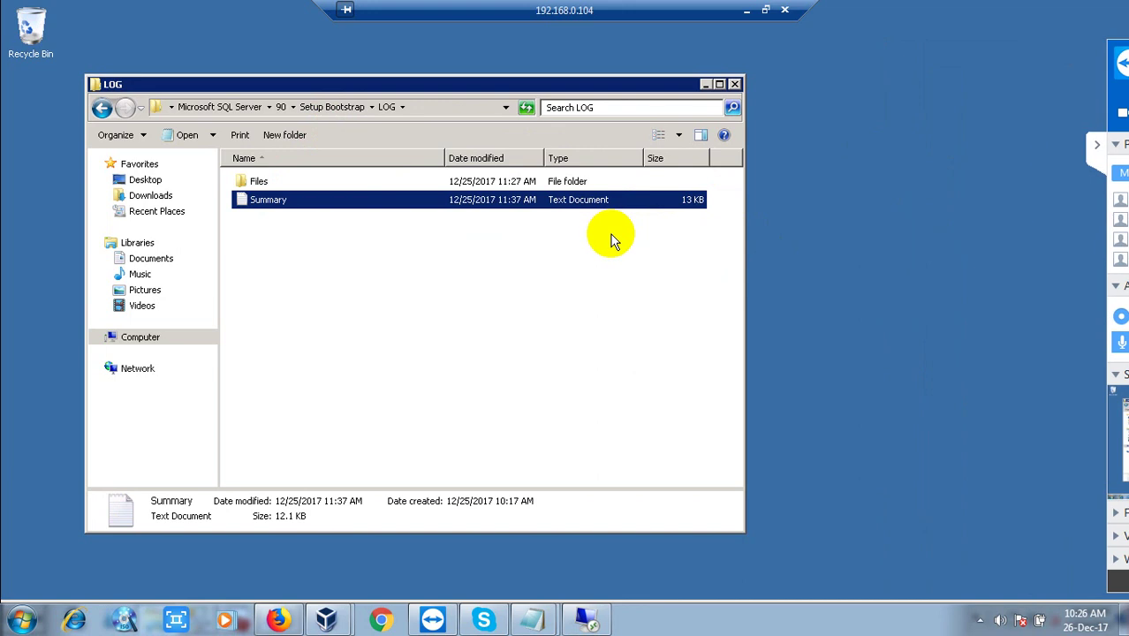
{"action": "left_click", "coordinate": [349, 107]}
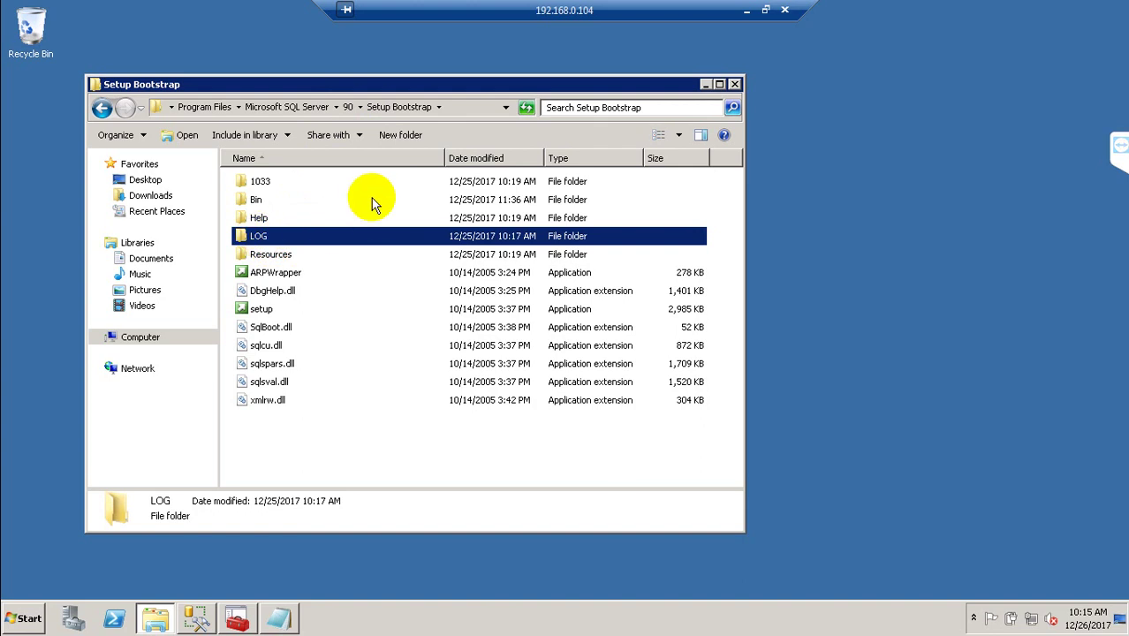
- Peek into the LOG, Resources, Help and empty Bin subfolders, returning to Setup Bootstrap each time
{"action": "double_click", "coordinate": [282, 237]}
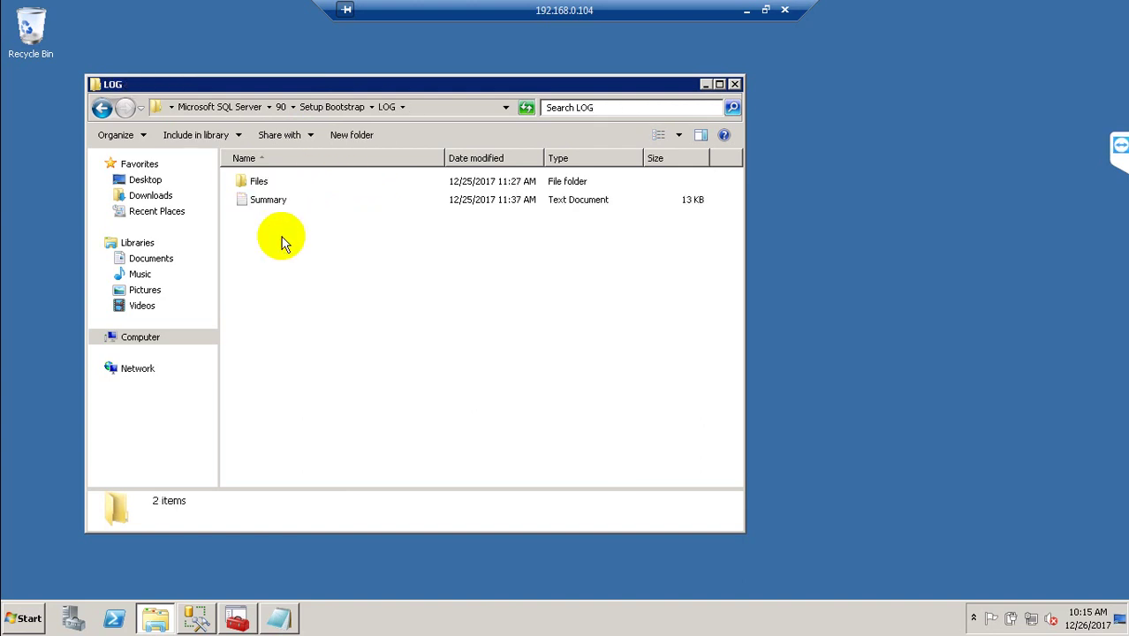
{"action": "left_click", "coordinate": [323, 108]}
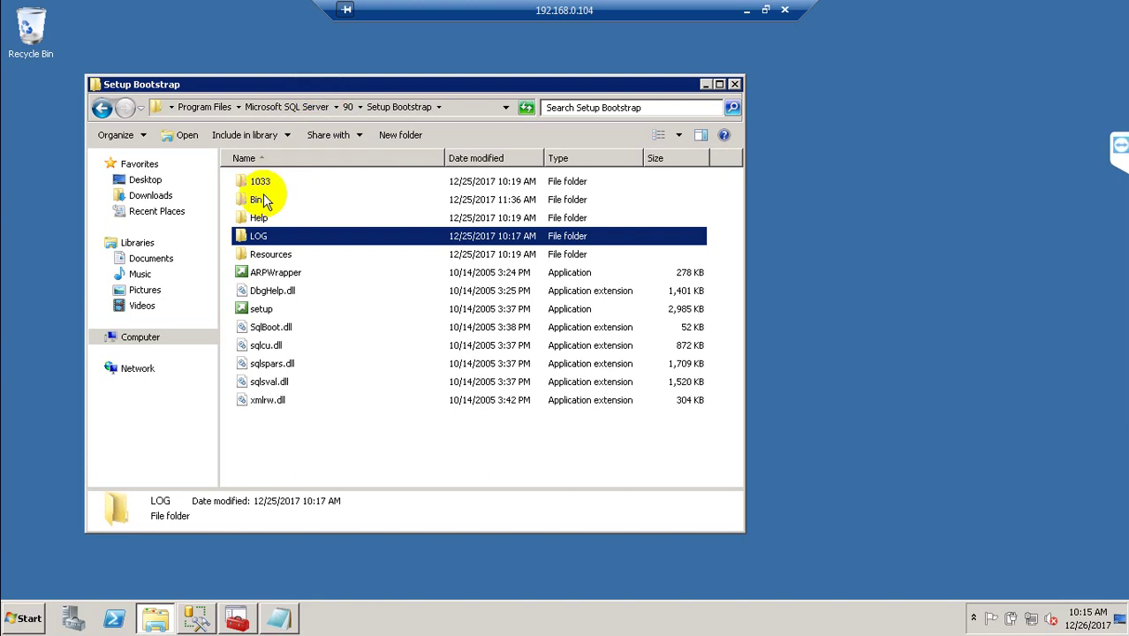
{"action": "double_click", "coordinate": [270, 256]}
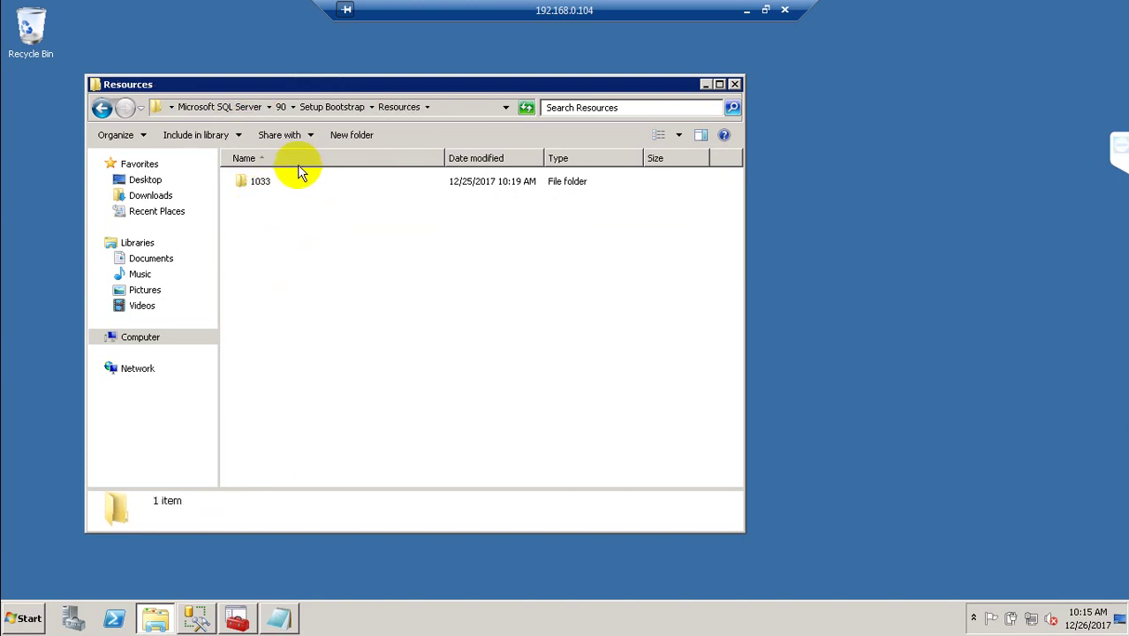
{"action": "left_click", "coordinate": [324, 107]}
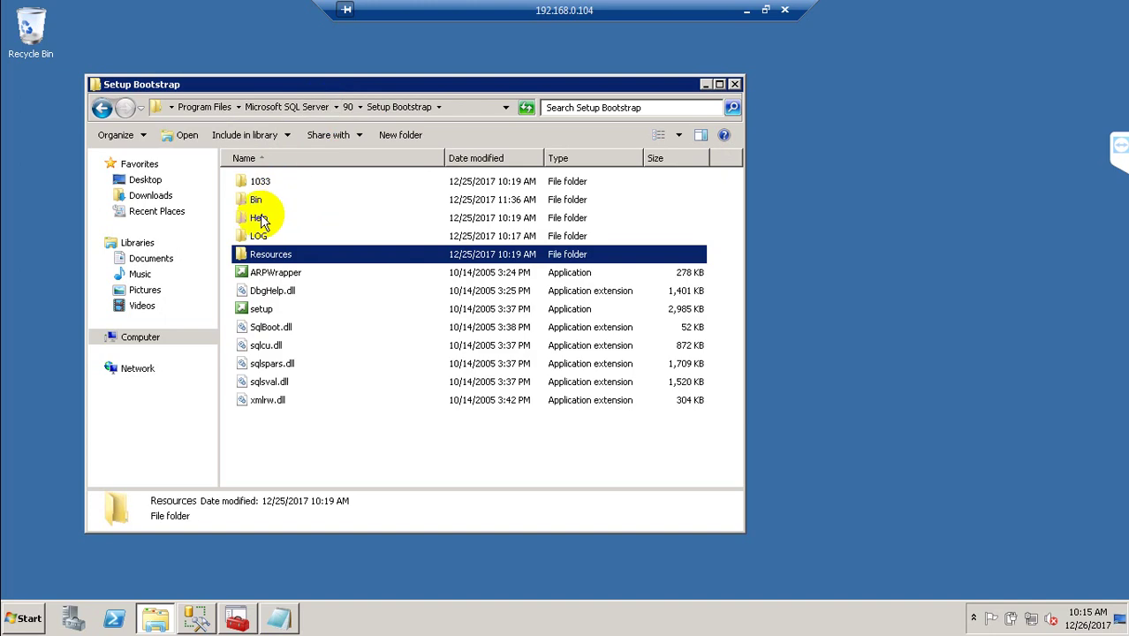
{"action": "double_click", "coordinate": [282, 216]}
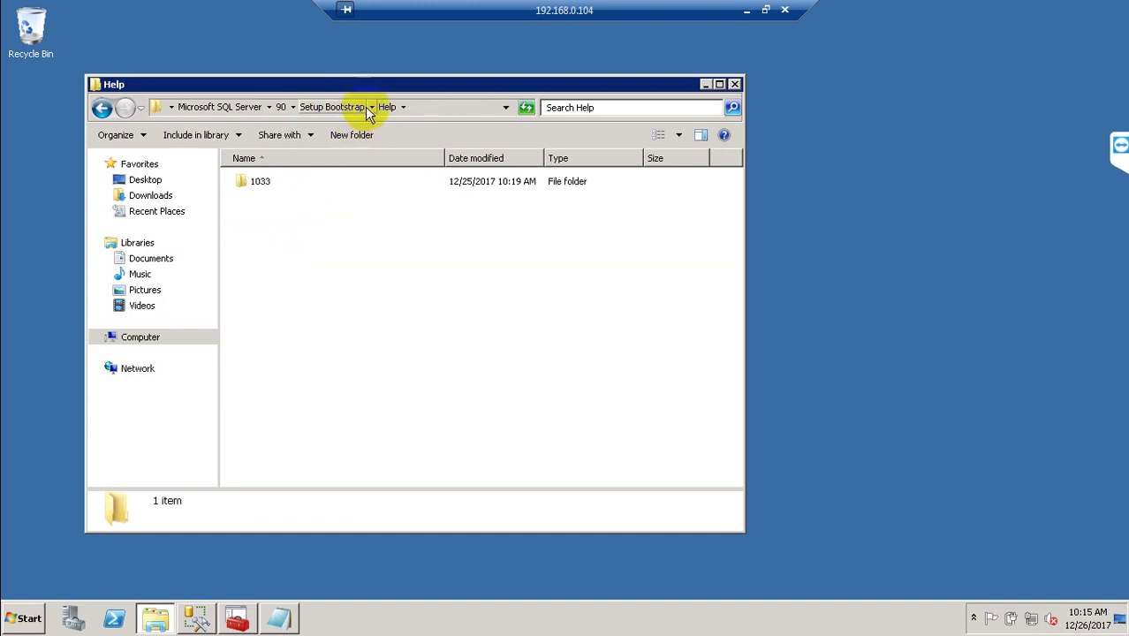
{"action": "left_click", "coordinate": [341, 107]}
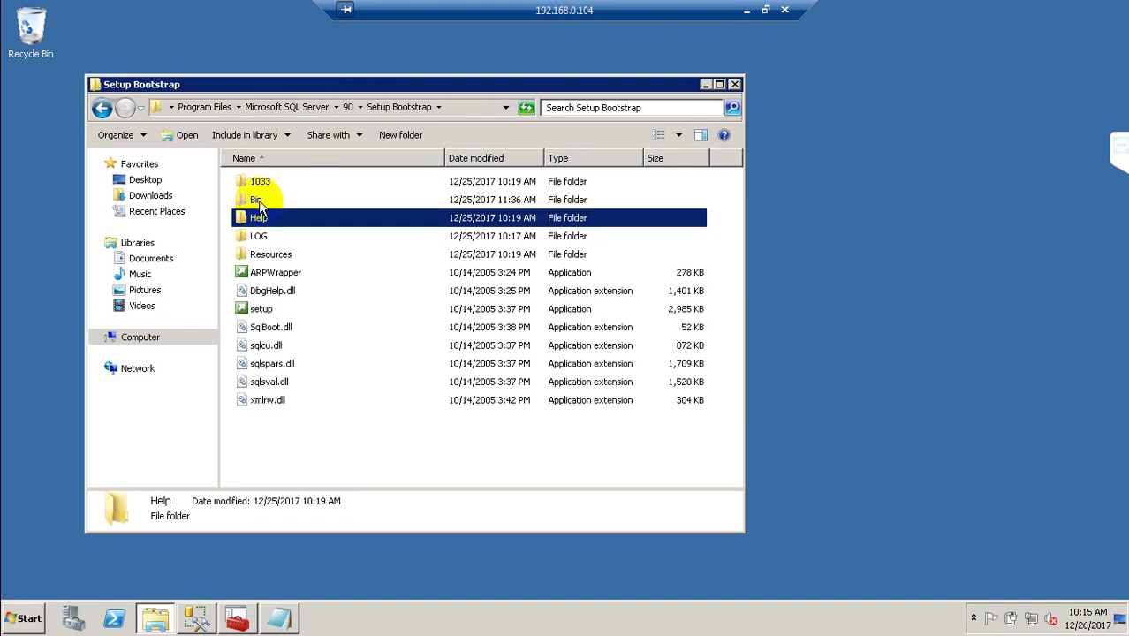
{"action": "double_click", "coordinate": [257, 200]}
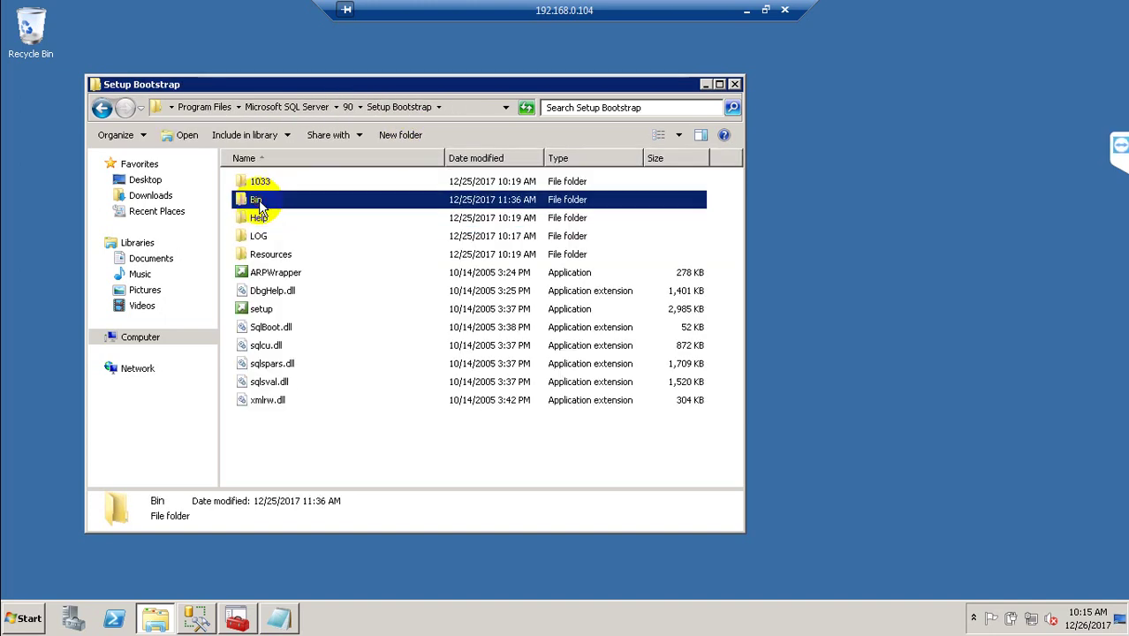
{"action": "left_click", "coordinate": [380, 107]}
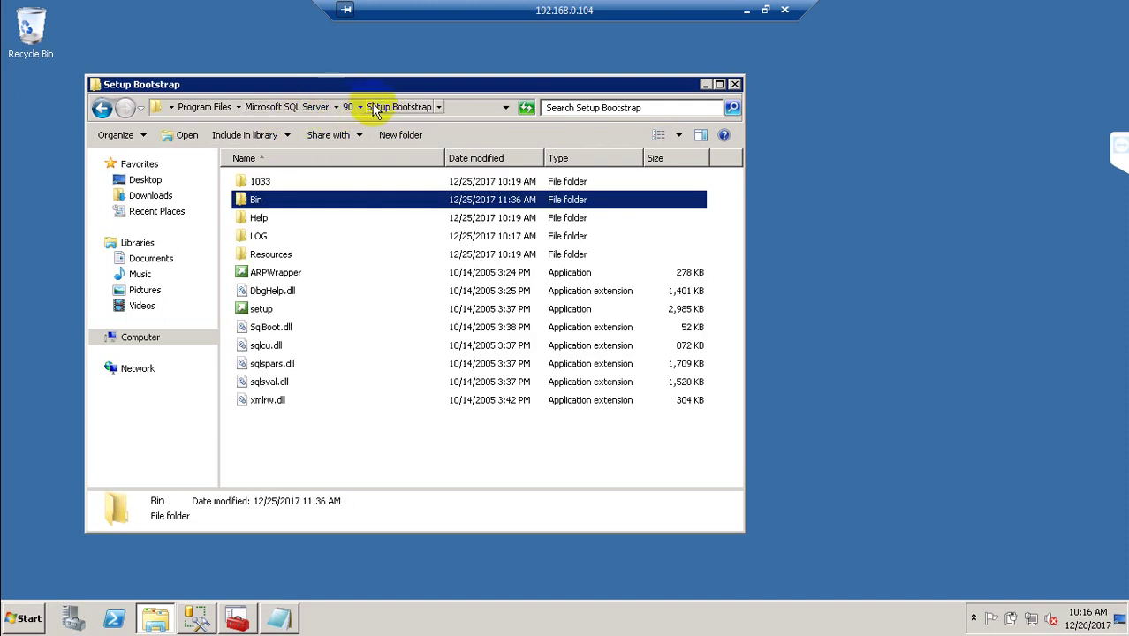
{"action": "left_click", "coordinate": [348, 107]}
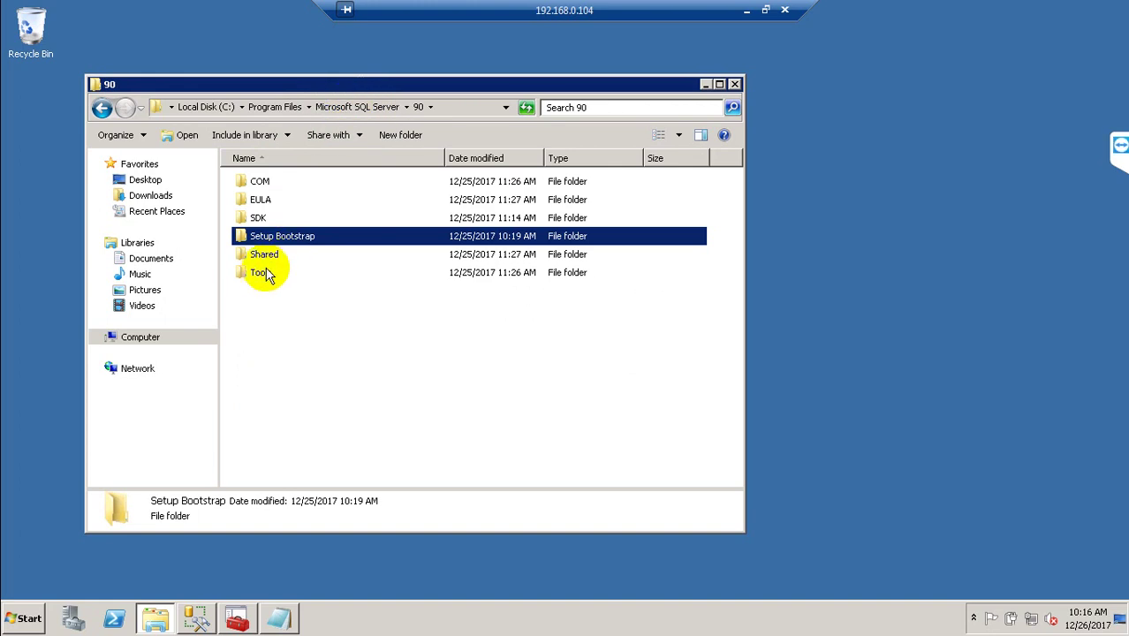
{"action": "double_click", "coordinate": [265, 273]}
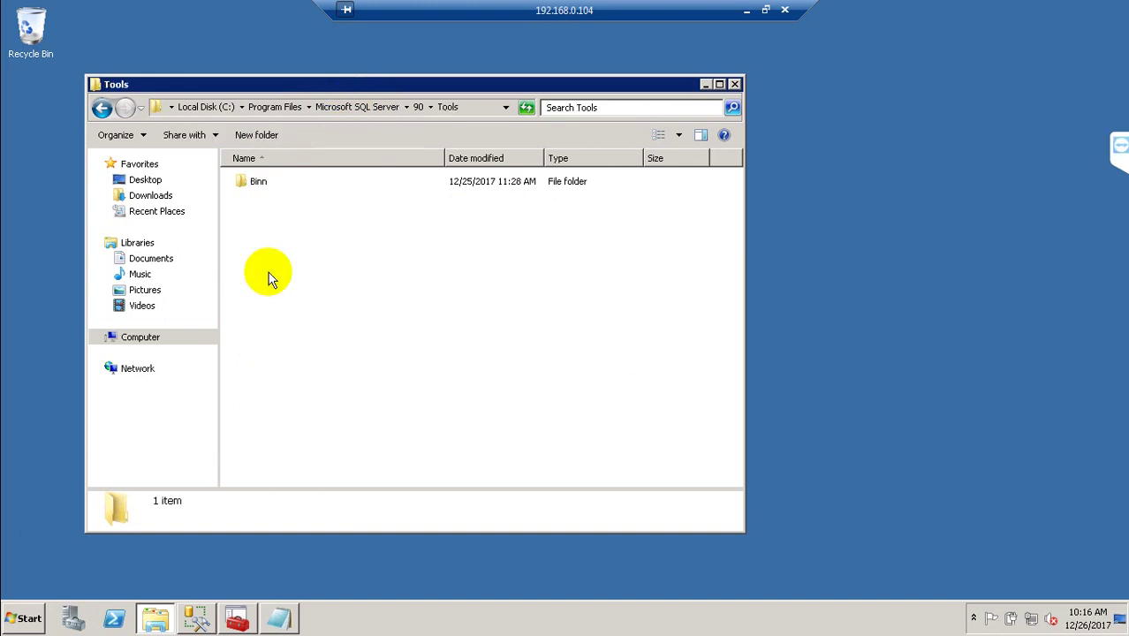
{"action": "left_click", "coordinate": [257, 188]}
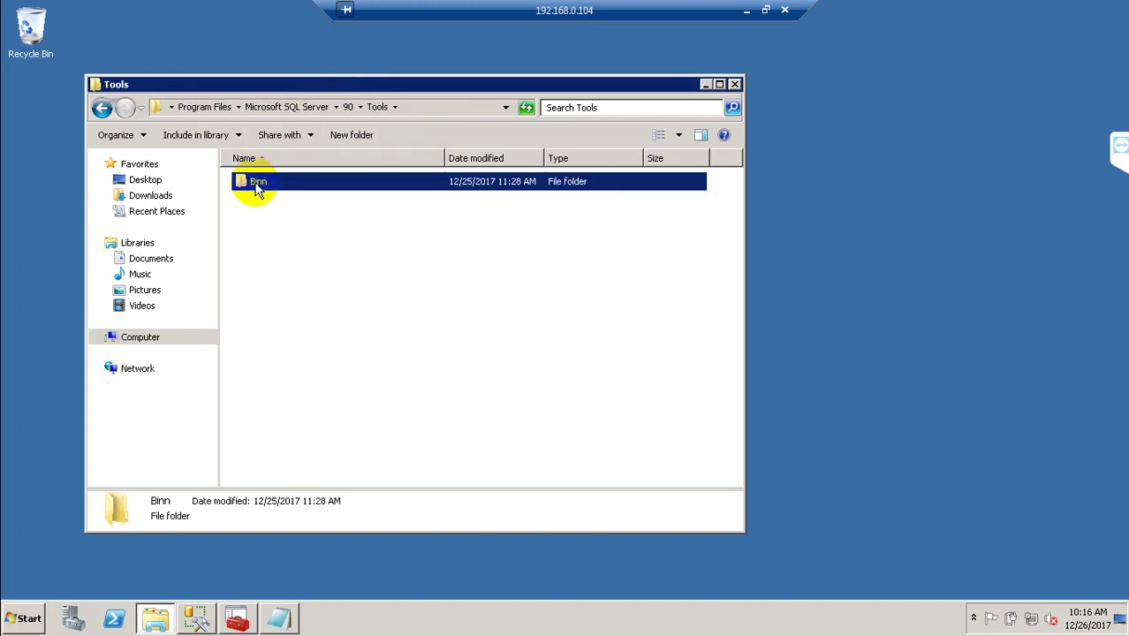
{"action": "double_click", "coordinate": [257, 189]}
{"action": "double_click", "coordinate": [257, 188]}
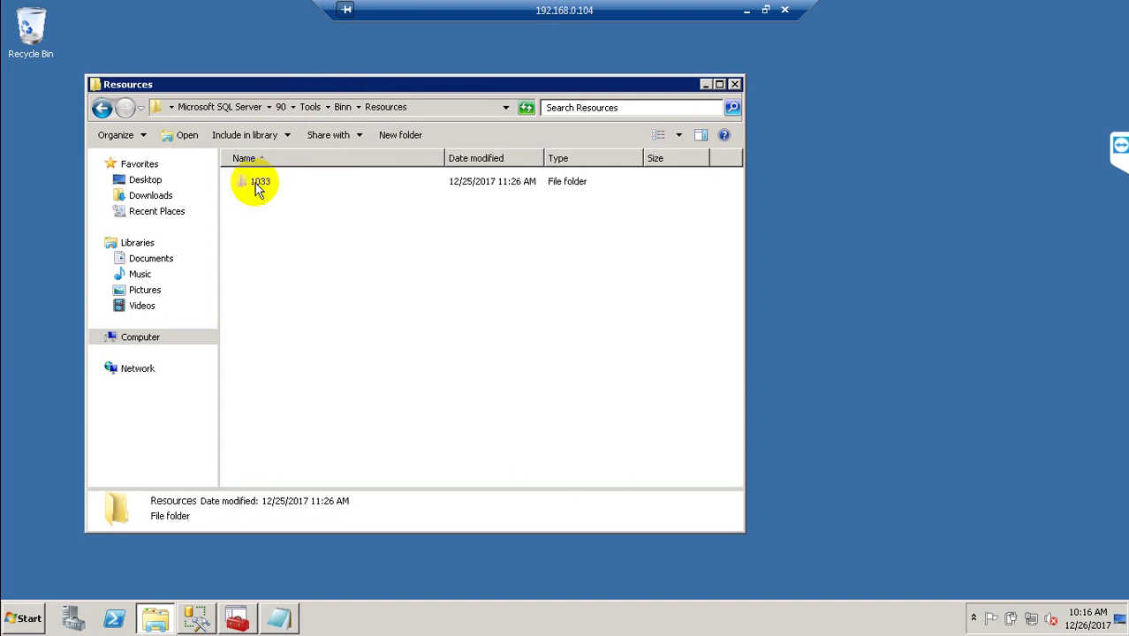
{"action": "key", "text": "BackSpace"}
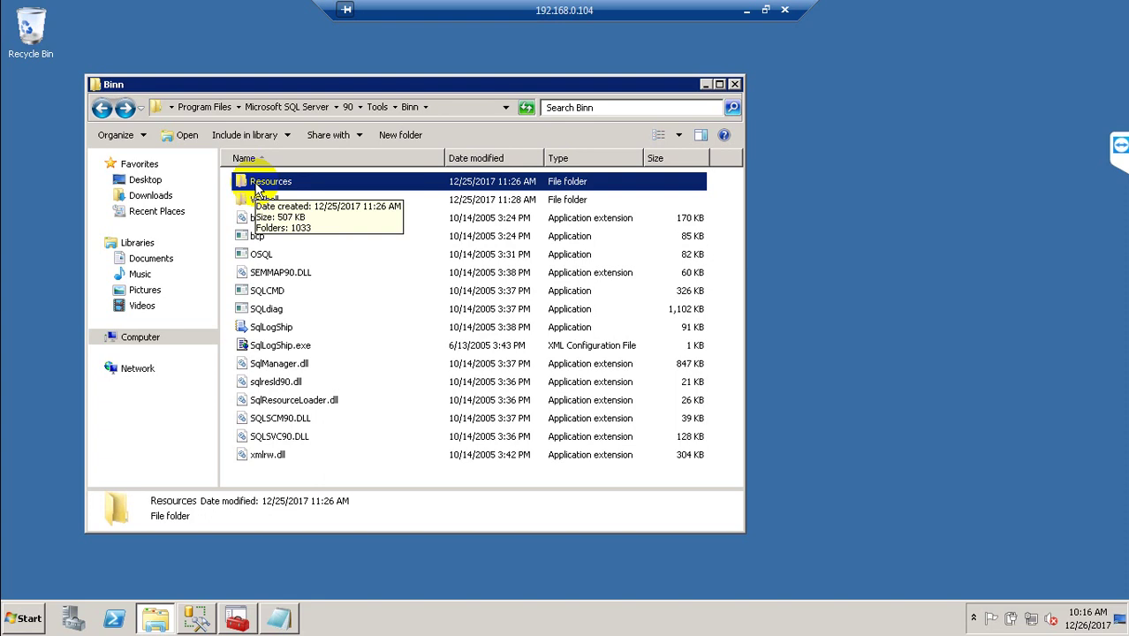
{"action": "key", "text": "BackSpace"}
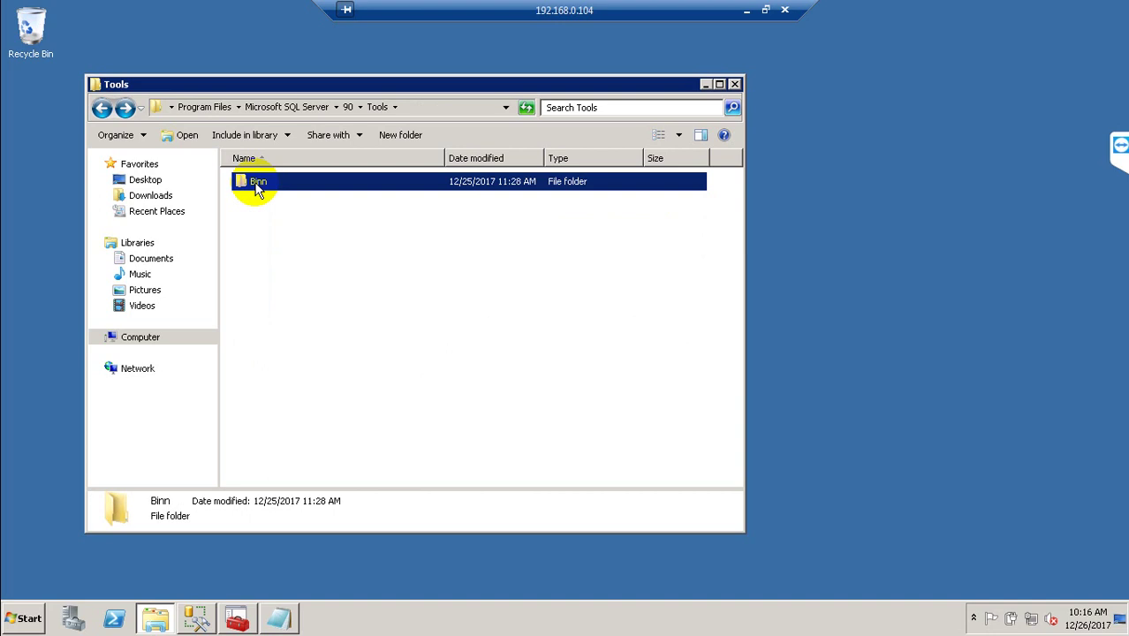
{"action": "key", "text": "BackSpace"}
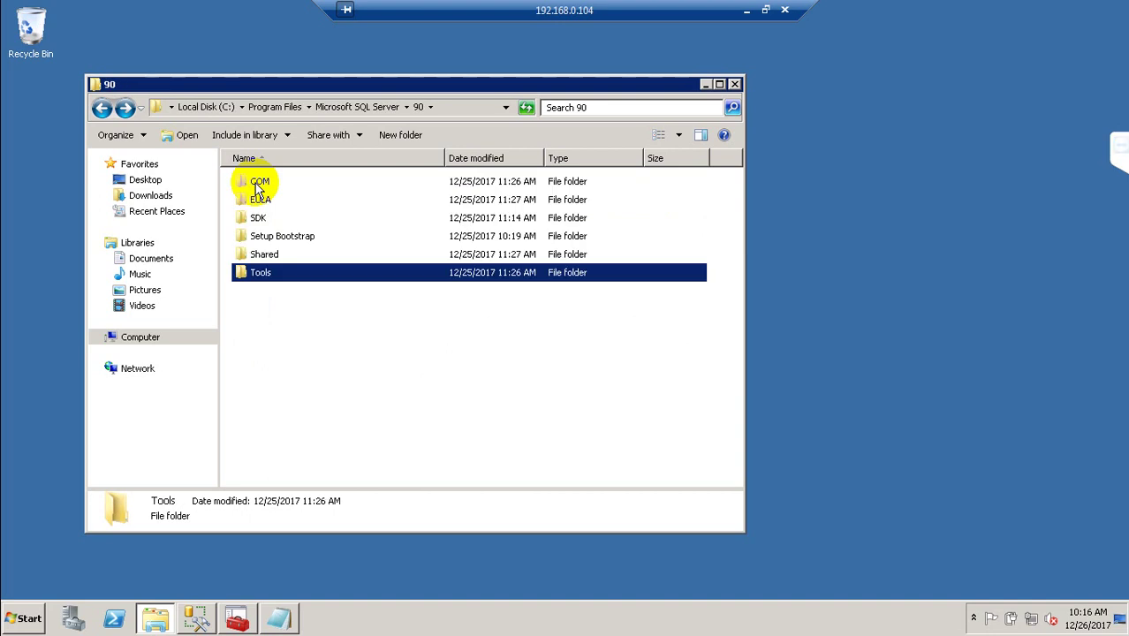
{"action": "key", "text": "Return"}
{"action": "double_click", "coordinate": [255, 183]}
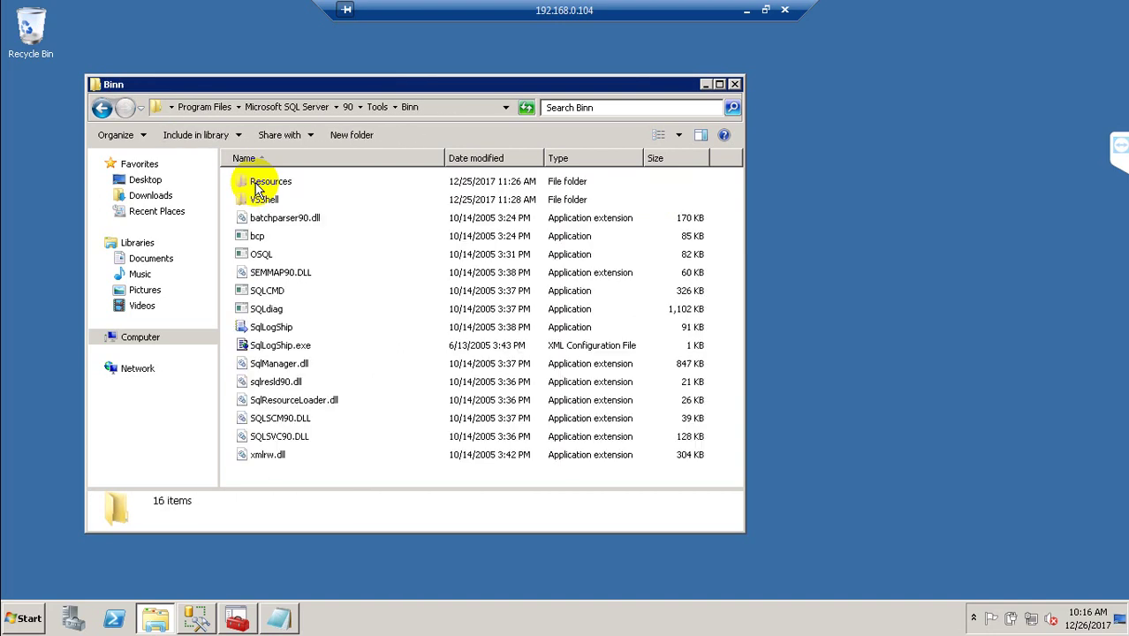
{"action": "key", "text": "Down"}
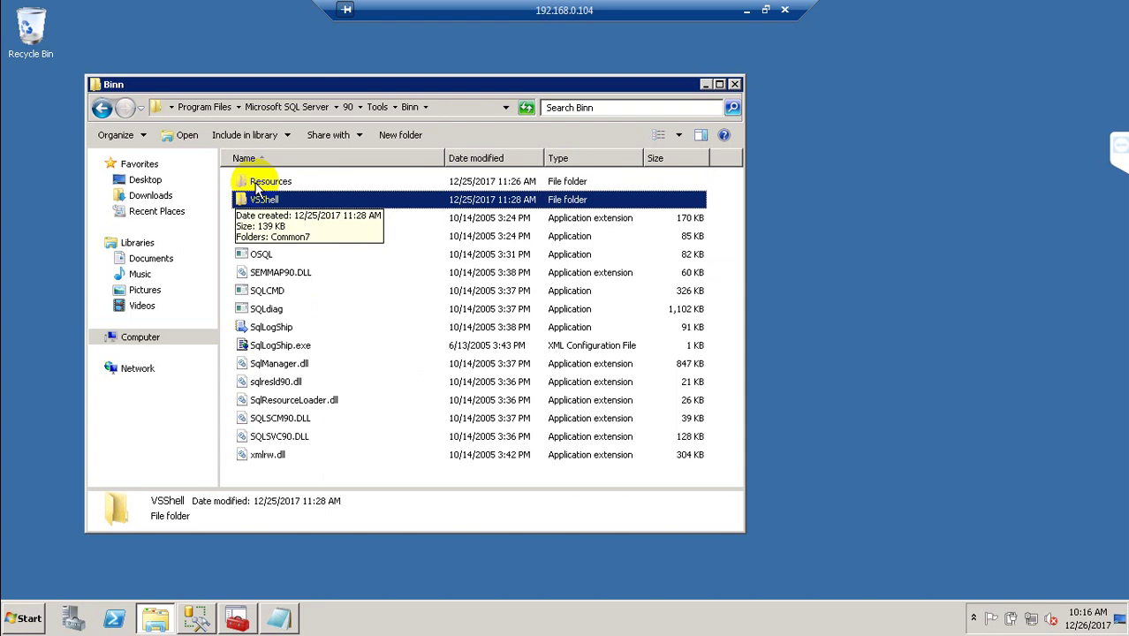
{"action": "key", "text": "Down"}
{"action": "key", "text": "Down"}
{"action": "key", "text": "Down"}
{"action": "key", "text": "Down"}
{"action": "key", "text": "Down"}
{"action": "key", "text": "Down"}
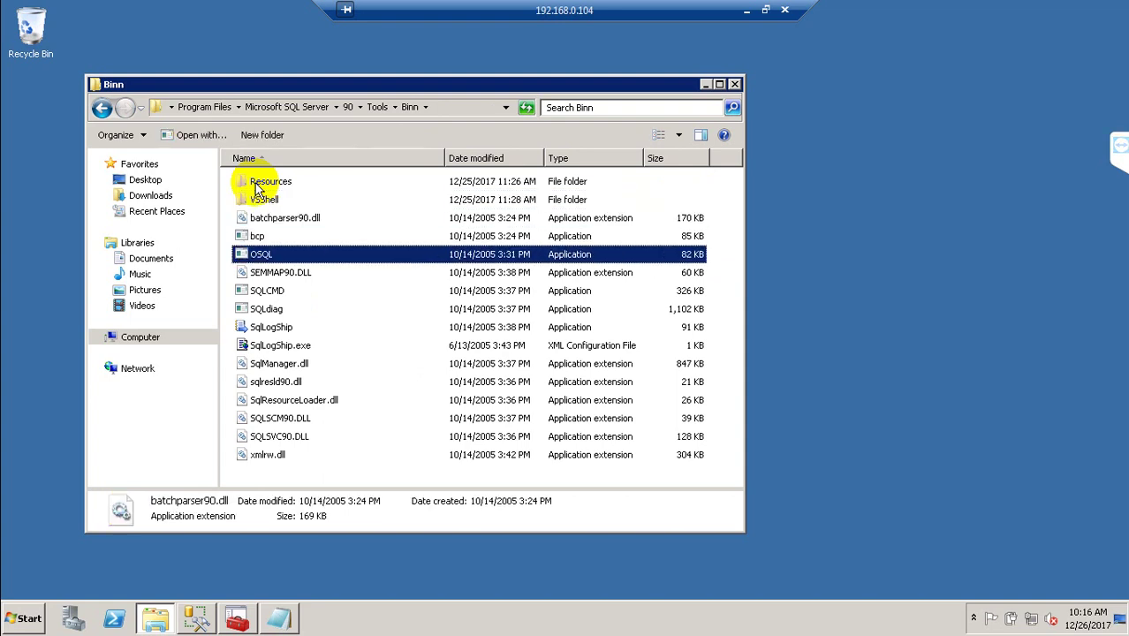
{"action": "key", "text": "Down"}
{"action": "key", "text": "Down"}
{"action": "key", "text": "Down"}
{"action": "key", "text": "Down"}
{"action": "key", "text": "Down"}
{"action": "key", "text": "Down"}
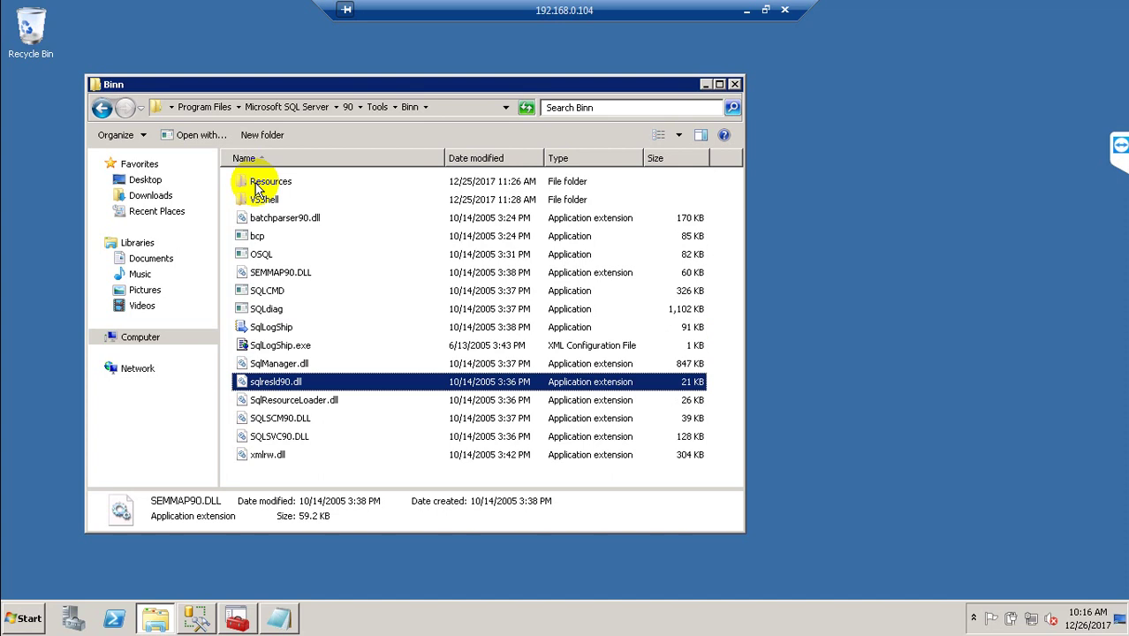
{"action": "key", "text": "Down"}
{"action": "key", "text": "Down"}
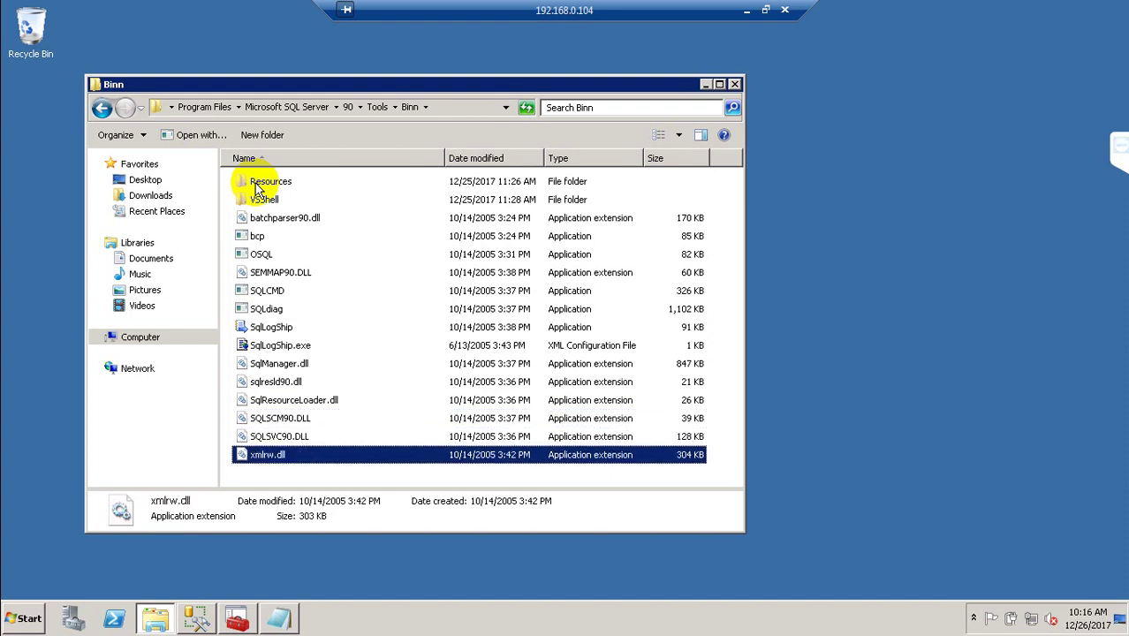
{"action": "key", "text": "Up"}
{"action": "key", "text": "Up"}
{"action": "key", "text": "Up"}
{"action": "key", "text": "Up"}
{"action": "key", "text": "Up"}
{"action": "key", "text": "Up"}
{"action": "key", "text": "Up"}
{"action": "key", "text": "Up"}
{"action": "key", "text": "Up"}
{"action": "key", "text": "Up"}
{"action": "key", "text": "Up"}
{"action": "key", "text": "Up"}
{"action": "key", "text": "Up"}
{"action": "key", "text": "Up"}
{"action": "key", "text": "Up"}
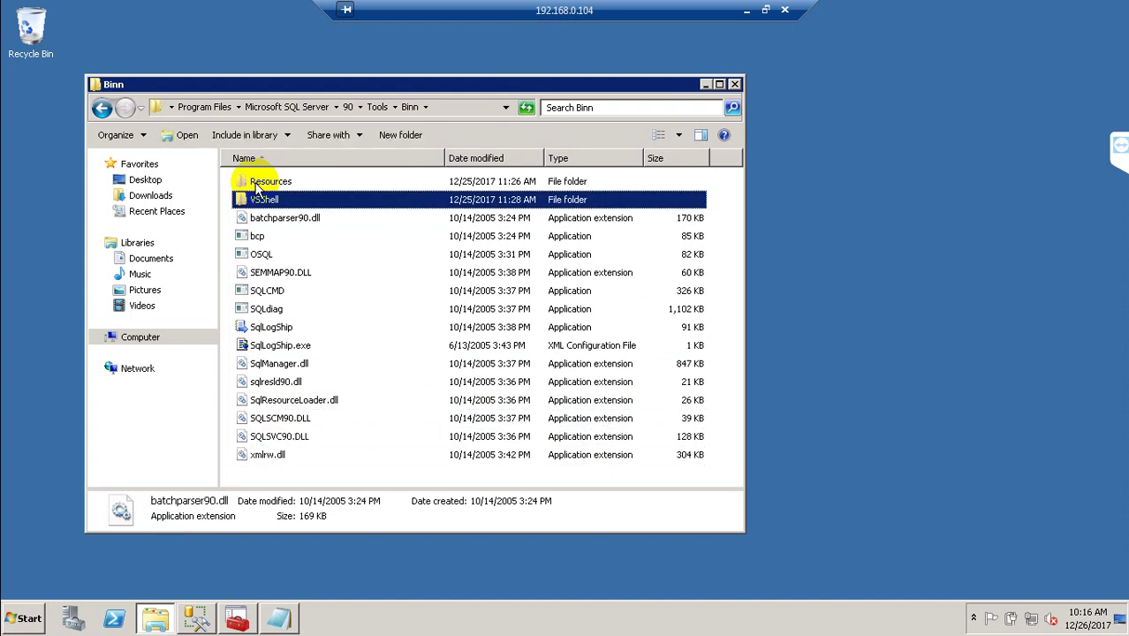
{"action": "key", "text": "BackSpace"}
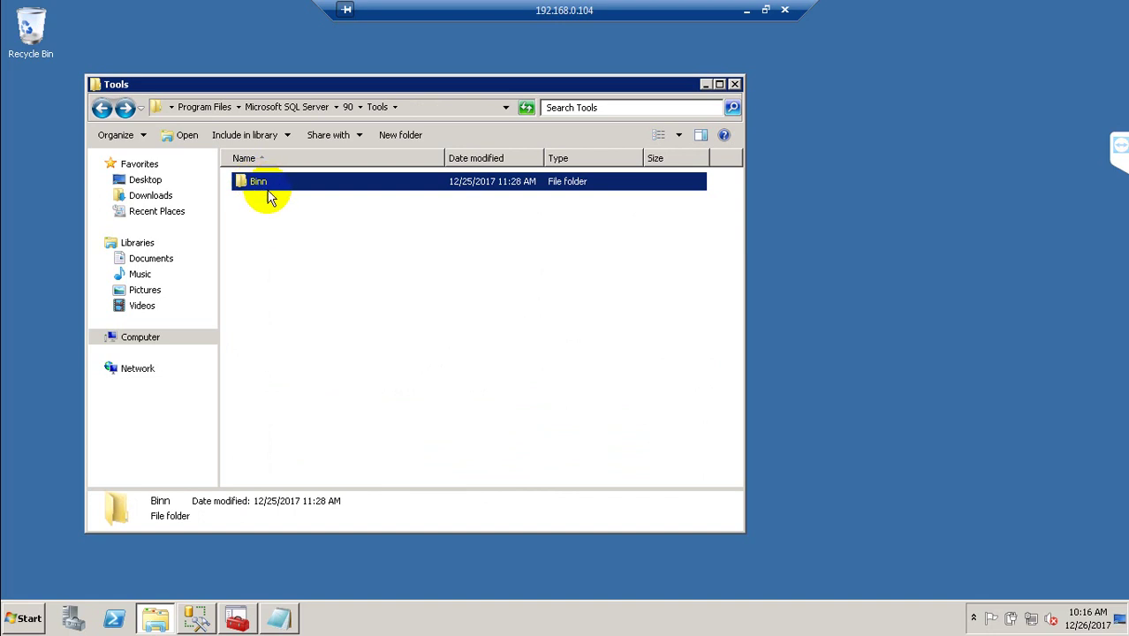
{"action": "double_click", "coordinate": [294, 193]}
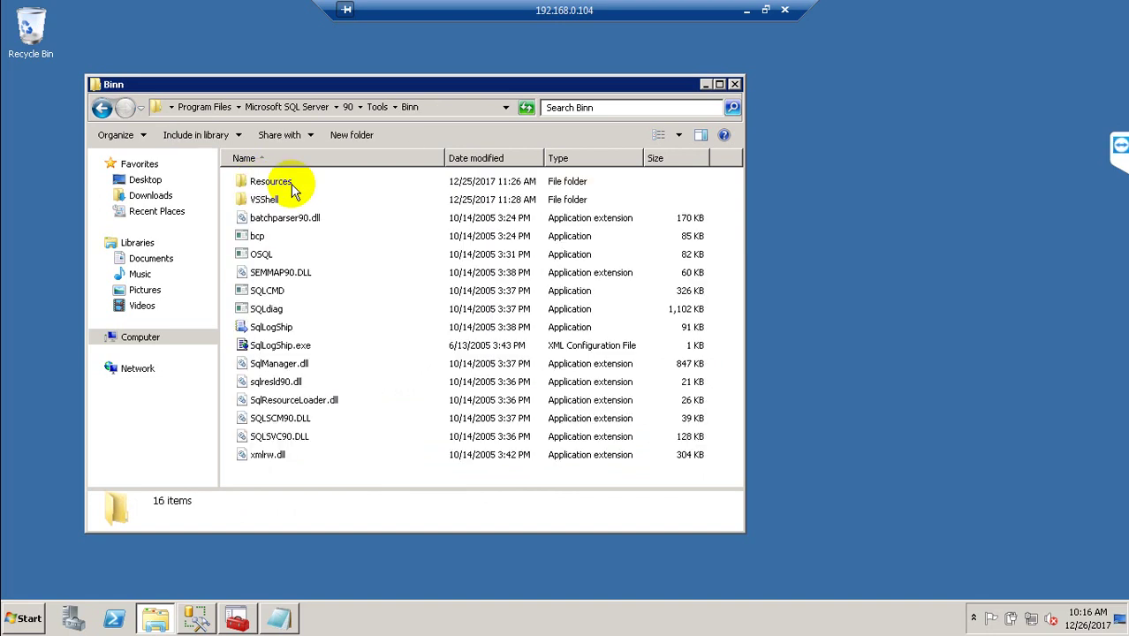
{"action": "left_click", "coordinate": [268, 295]}
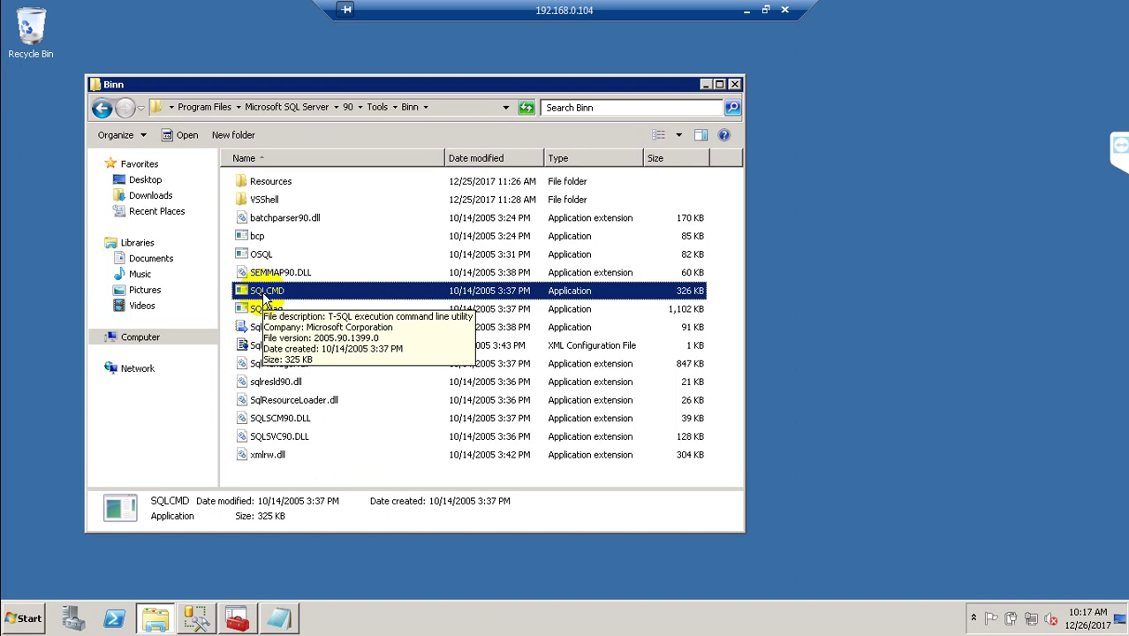
{"action": "left_click", "coordinate": [255, 239]}
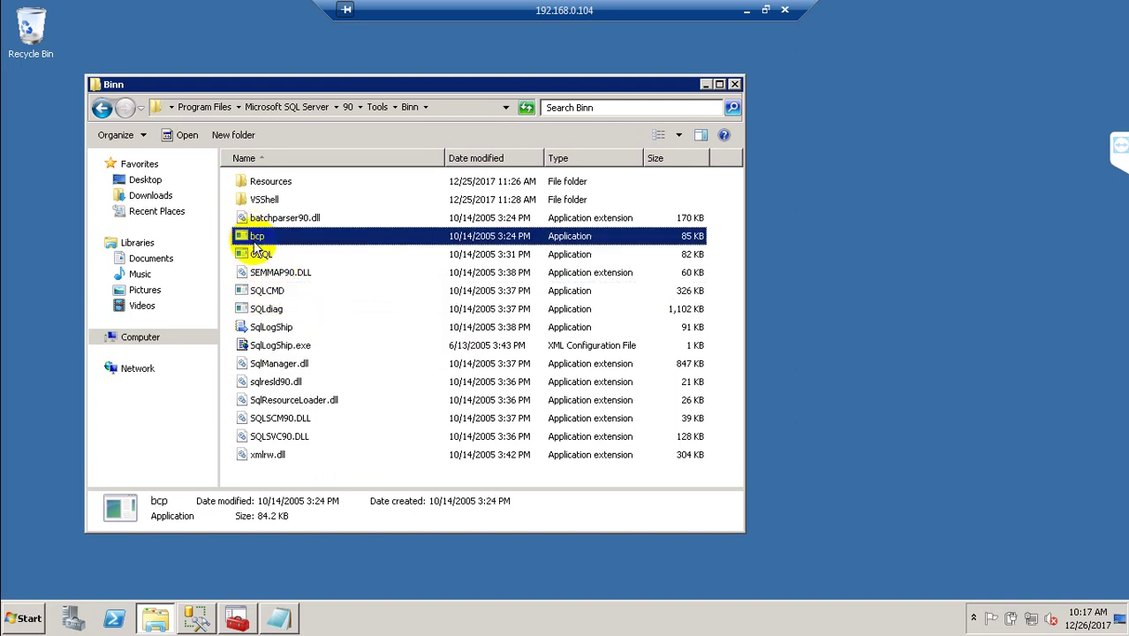
- Using the keyboard, go up to 90 and browse Setup Bootstrap's Resources and Bin subfolders
{"action": "left_click", "coordinate": [265, 292]}
{"action": "key", "text": "BackSpace"}
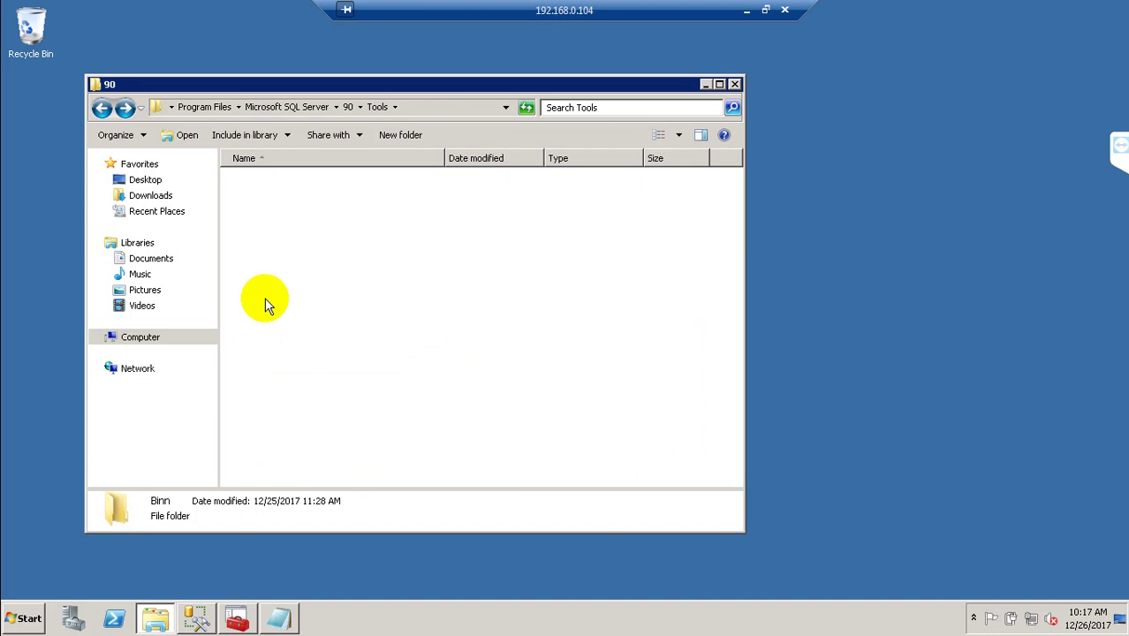
{"action": "key", "text": "Up"}
{"action": "key", "text": "Up"}
{"action": "key", "text": "Up"}
{"action": "key", "text": "Up"}
{"action": "key", "text": "Up"}
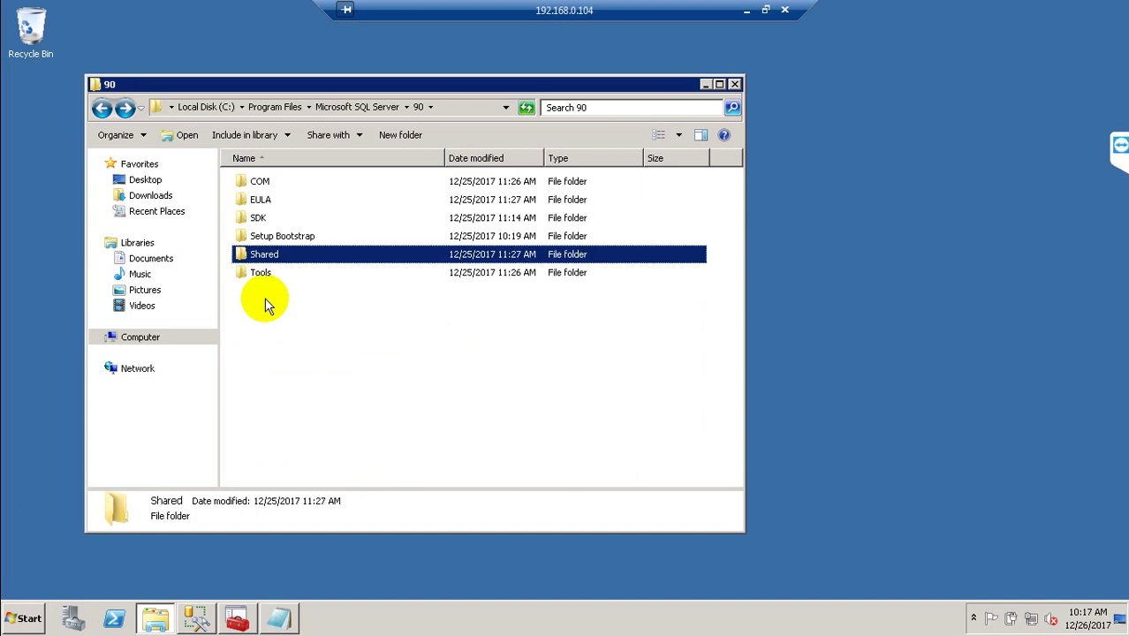
{"action": "key", "text": "Down"}
{"action": "key", "text": "Down"}
{"action": "key", "text": "Down"}
{"action": "key", "text": "Return"}
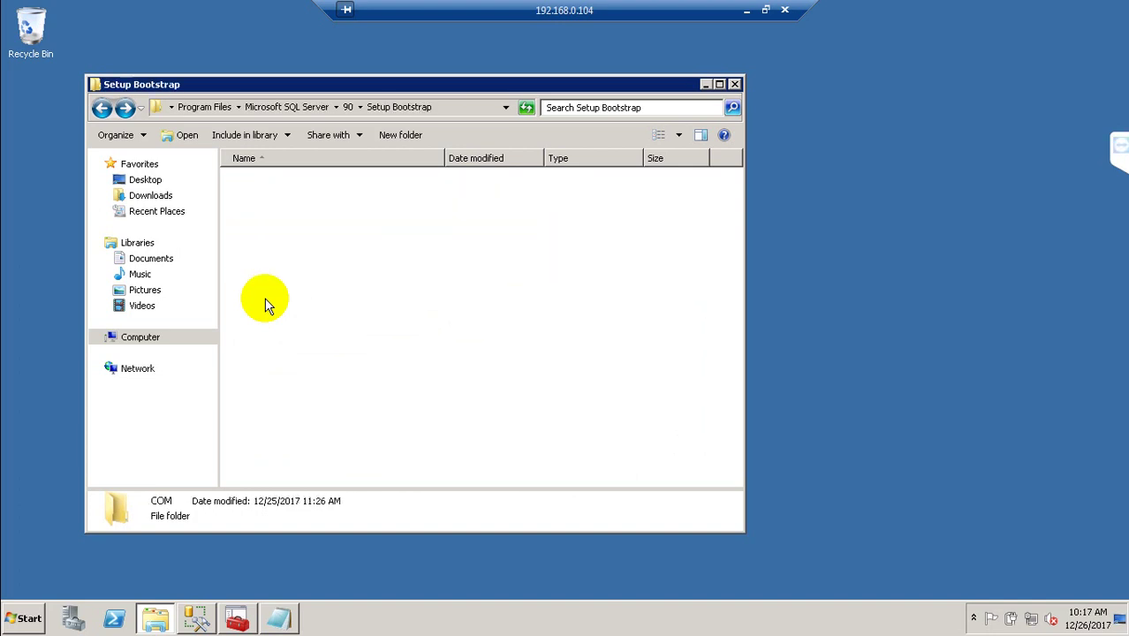
{"action": "key", "text": "Down"}
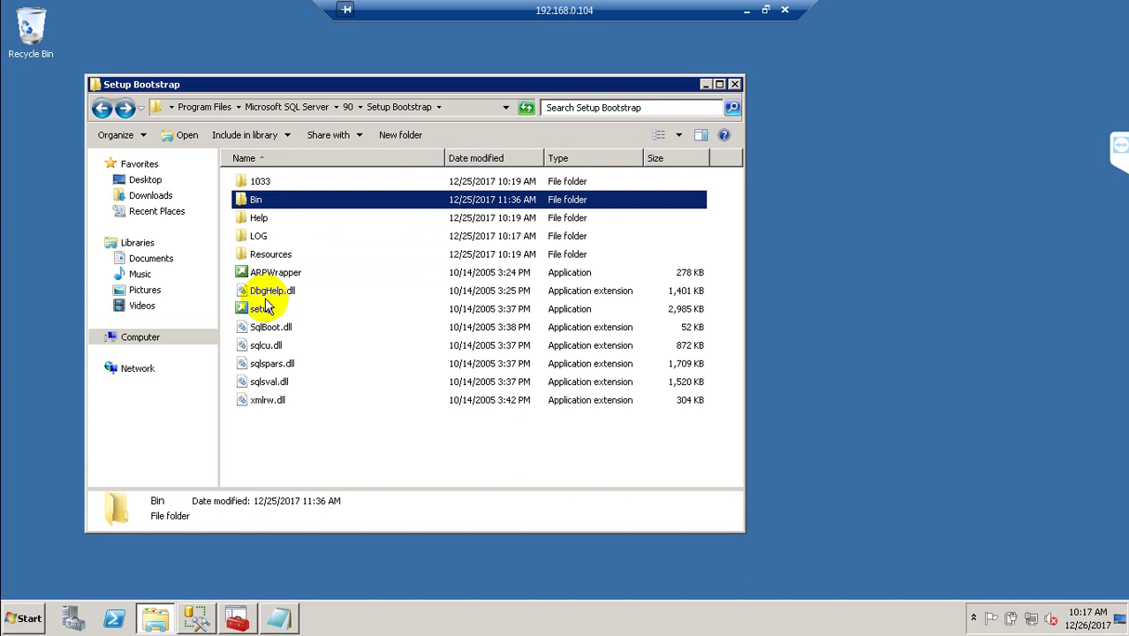
{"action": "key", "text": "Down"}
{"action": "key", "text": "Down"}
{"action": "key", "text": "Down"}
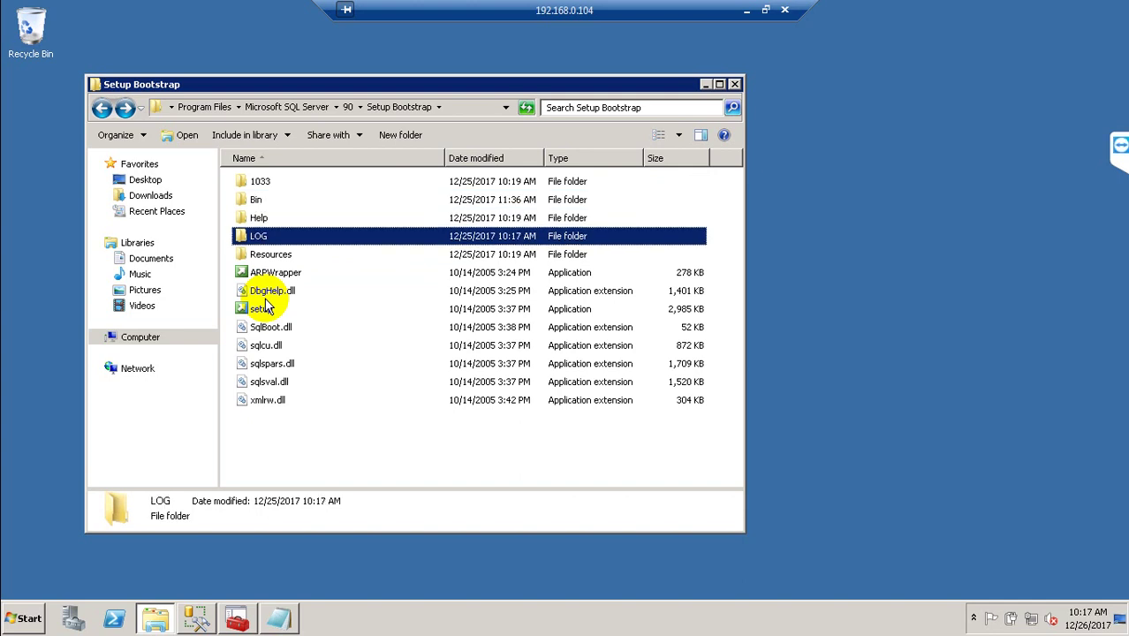
{"action": "key", "text": "Return"}
{"action": "key", "text": "Down"}
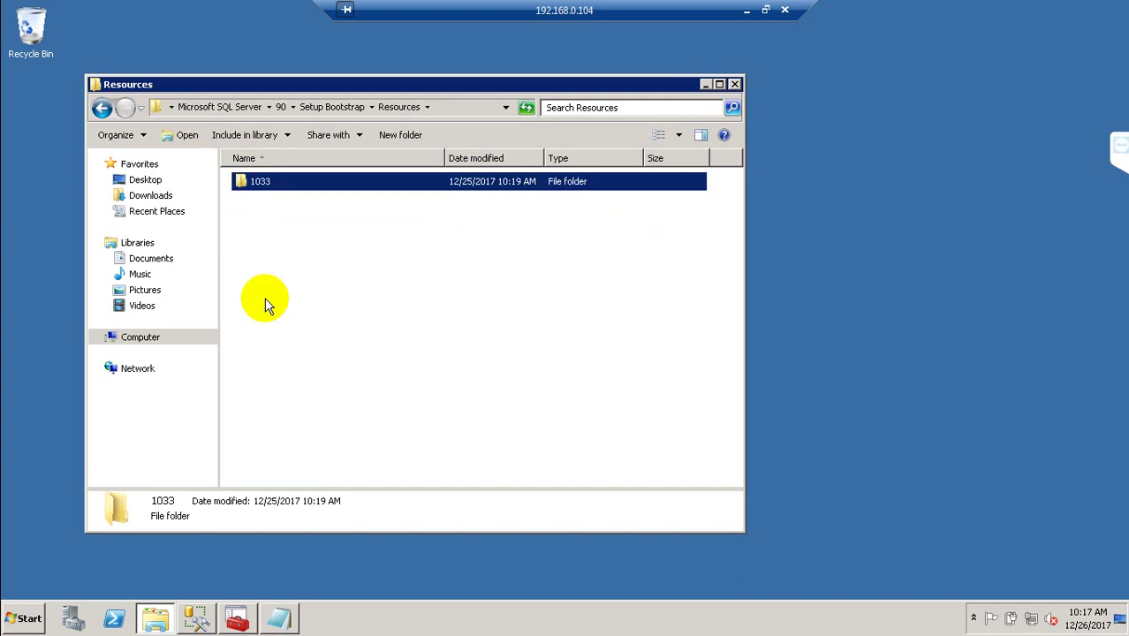
{"action": "key", "text": "BackSpace"}
{"action": "key", "text": "Up"}
{"action": "key", "text": "Up"}
{"action": "key", "text": "Up"}
{"action": "key", "text": "Return"}
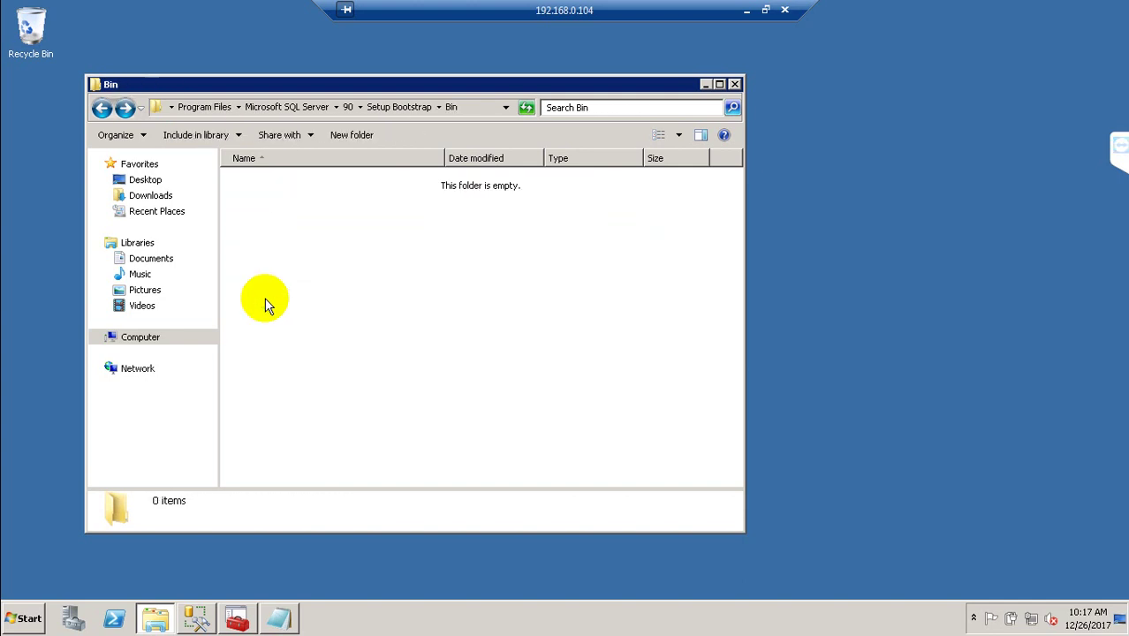
{"action": "left_click", "coordinate": [399, 107]}
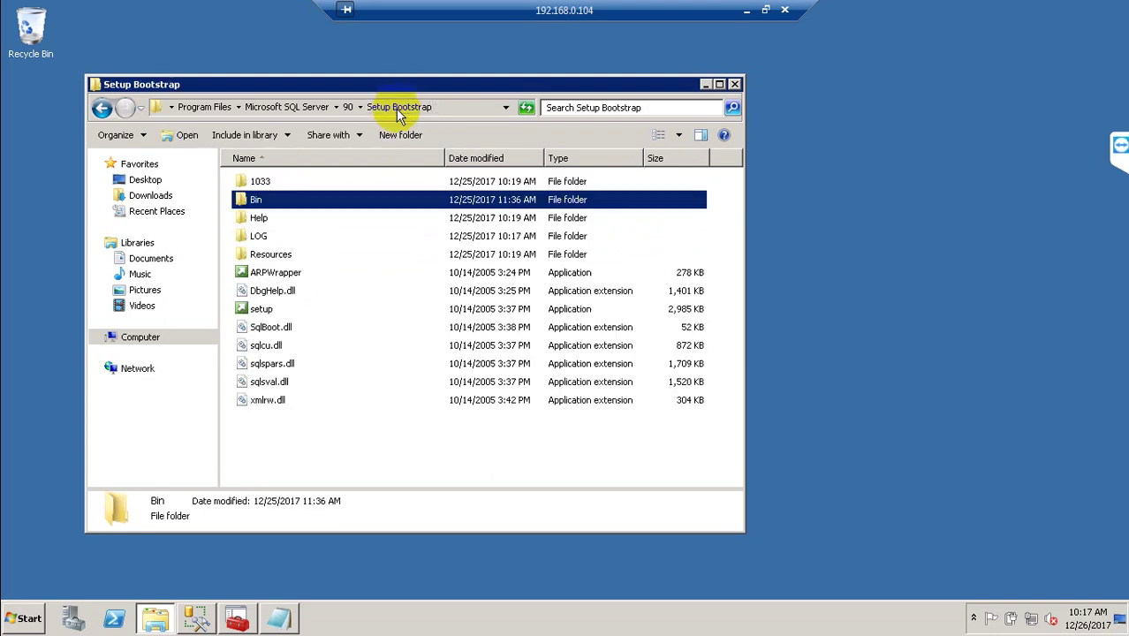
- Go through 90 and Setup Bootstrap into the LOG folder, then return to Microsoft SQL Server
{"action": "left_click", "coordinate": [313, 106]}
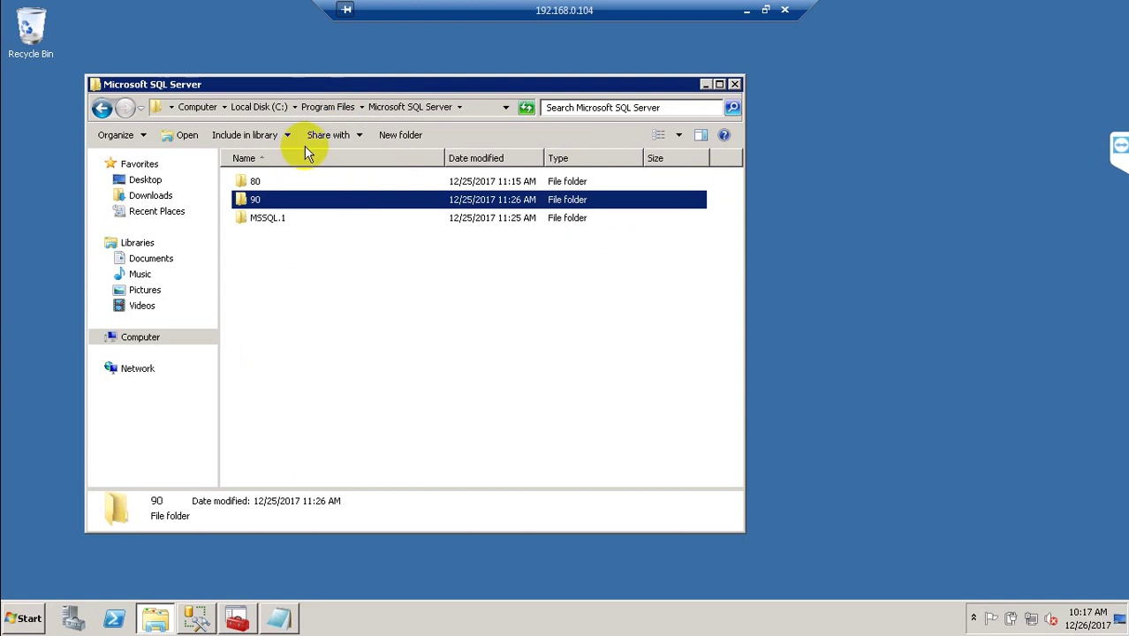
{"action": "double_click", "coordinate": [290, 198]}
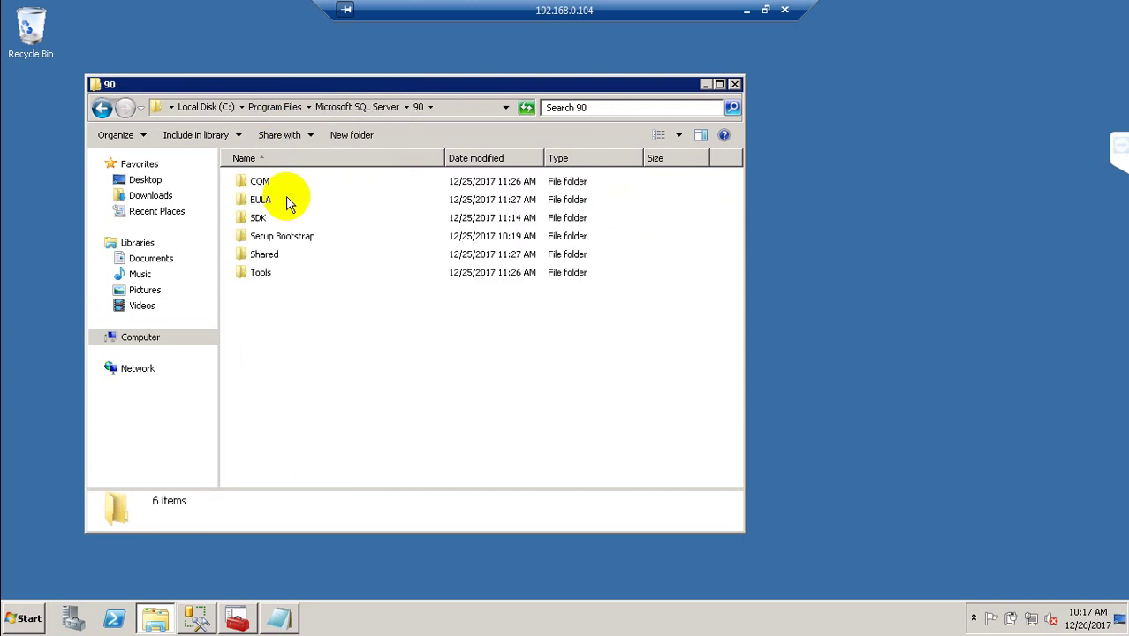
{"action": "left_click", "coordinate": [279, 244]}
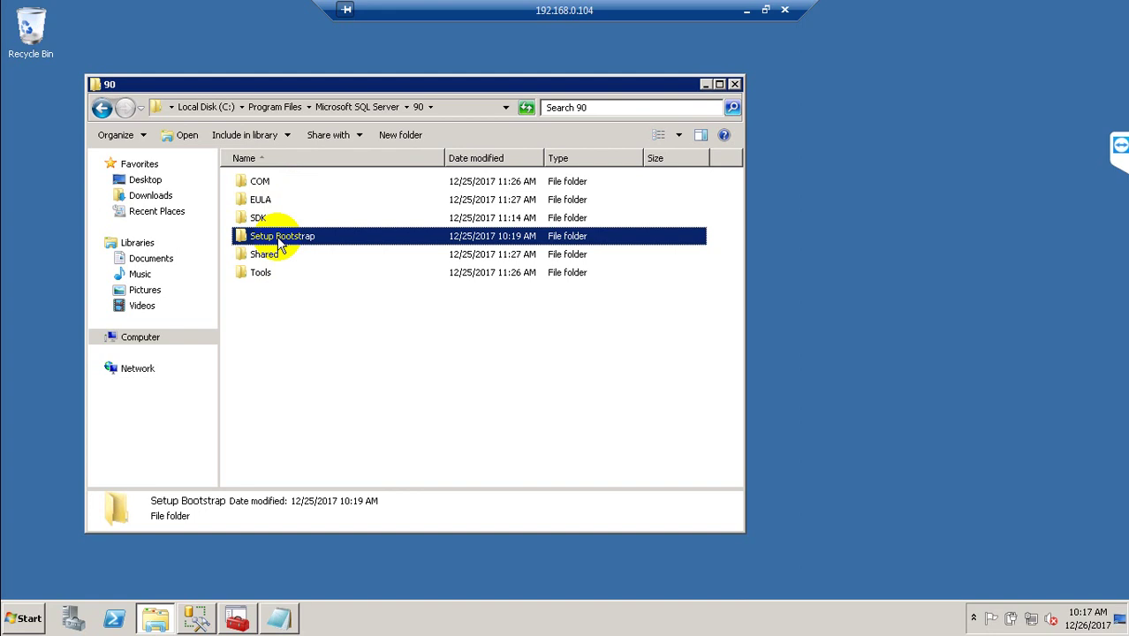
{"action": "double_click", "coordinate": [279, 242]}
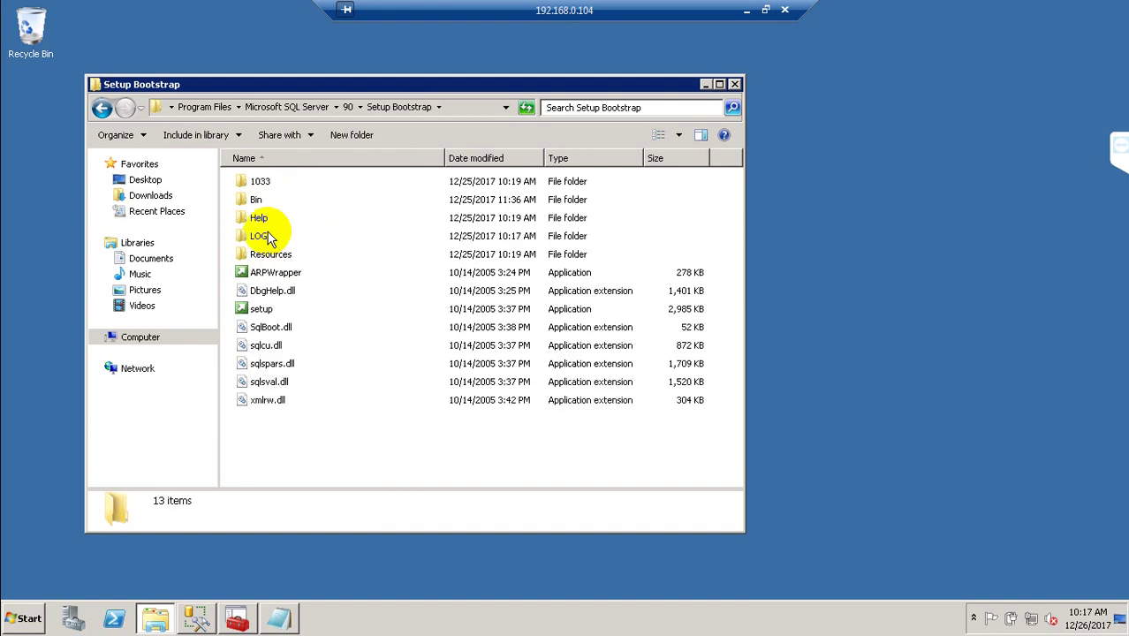
{"action": "double_click", "coordinate": [269, 237]}
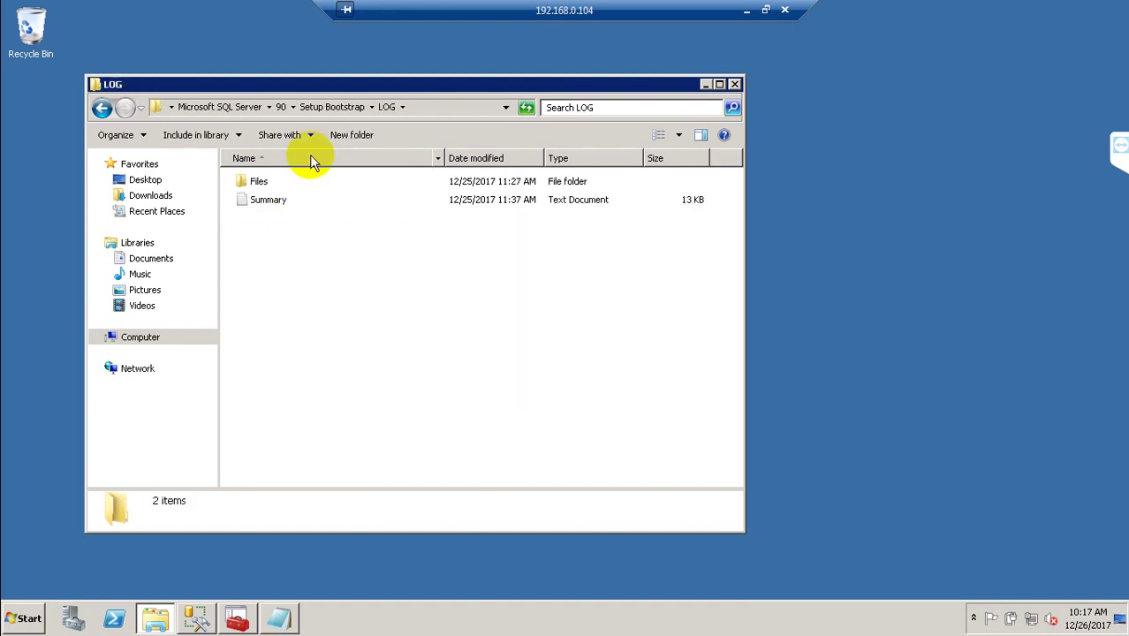
{"action": "left_click", "coordinate": [319, 107]}
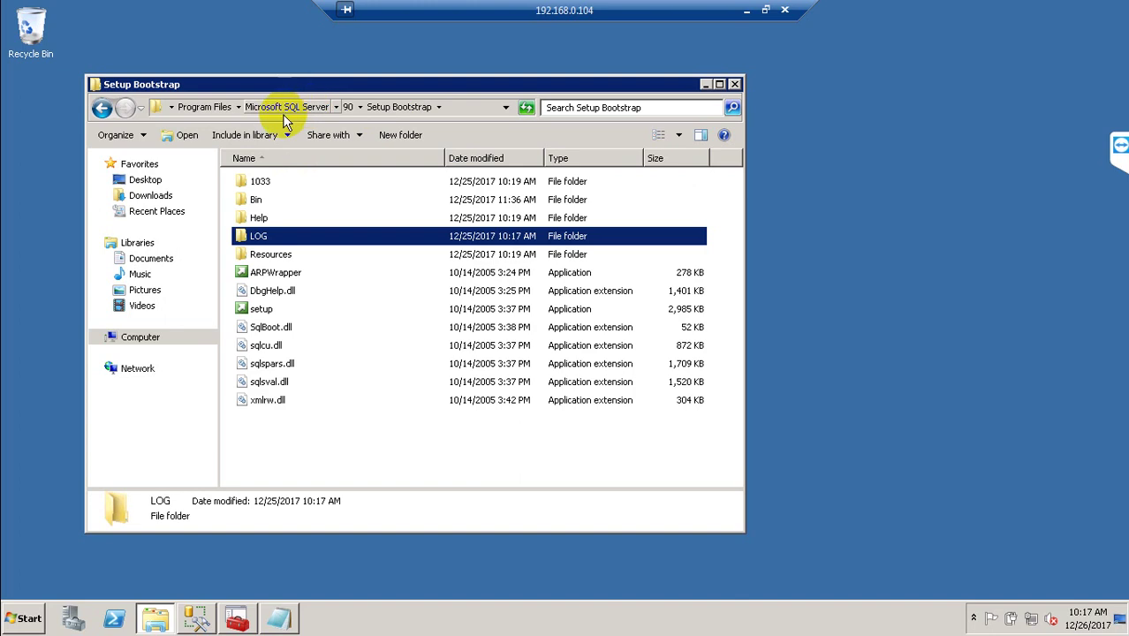
{"action": "left_click", "coordinate": [281, 107]}
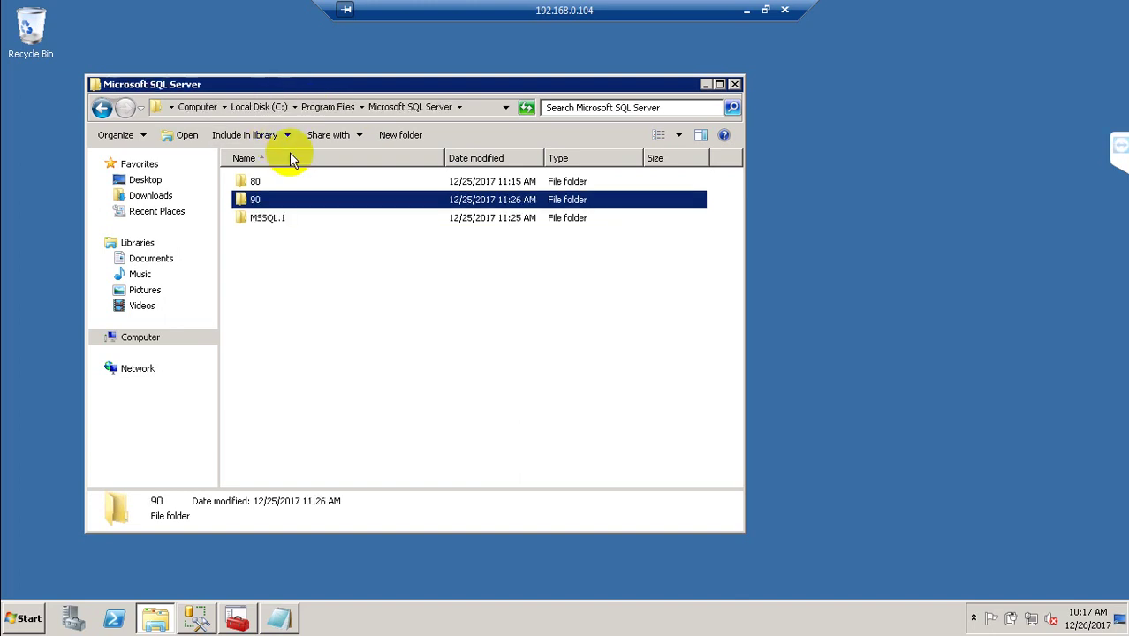
- Open MSSQL.1\MSSQL\Binn, browse its files including SQLAGENTLOG90.DLL and sqlaccess.dll, then return to MSSQL
{"action": "double_click", "coordinate": [258, 219]}
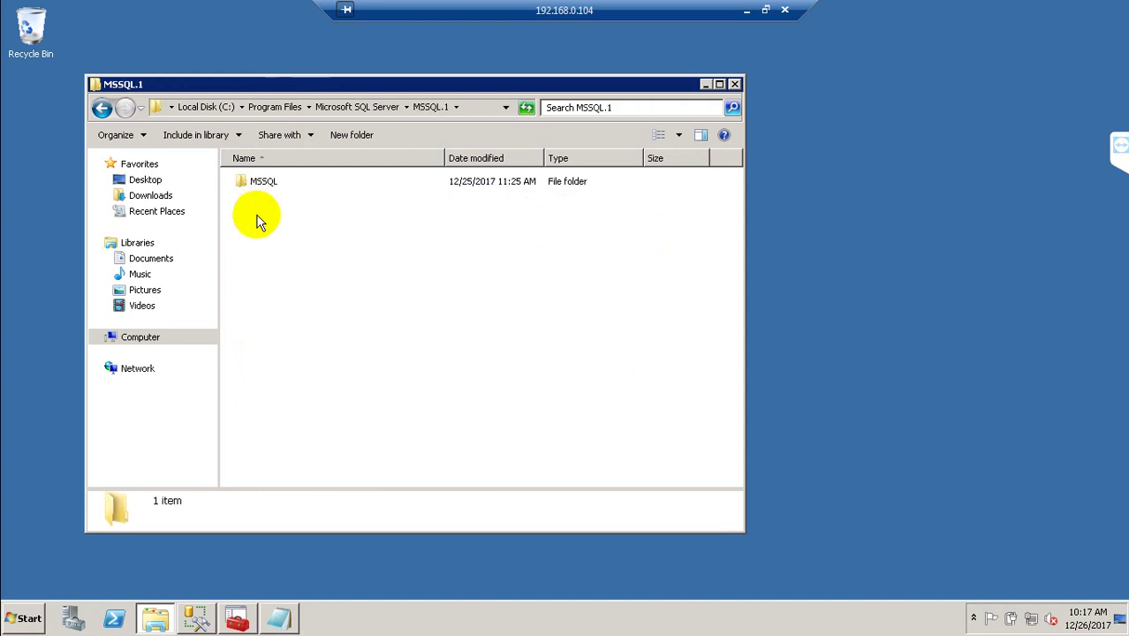
{"action": "double_click", "coordinate": [258, 183]}
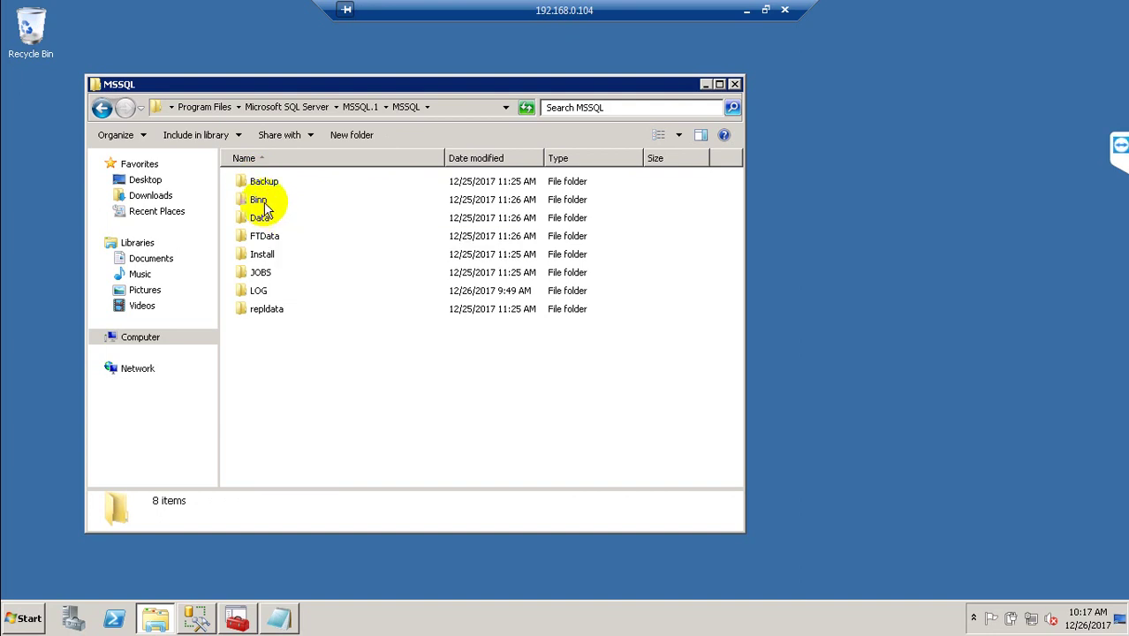
{"action": "double_click", "coordinate": [267, 206]}
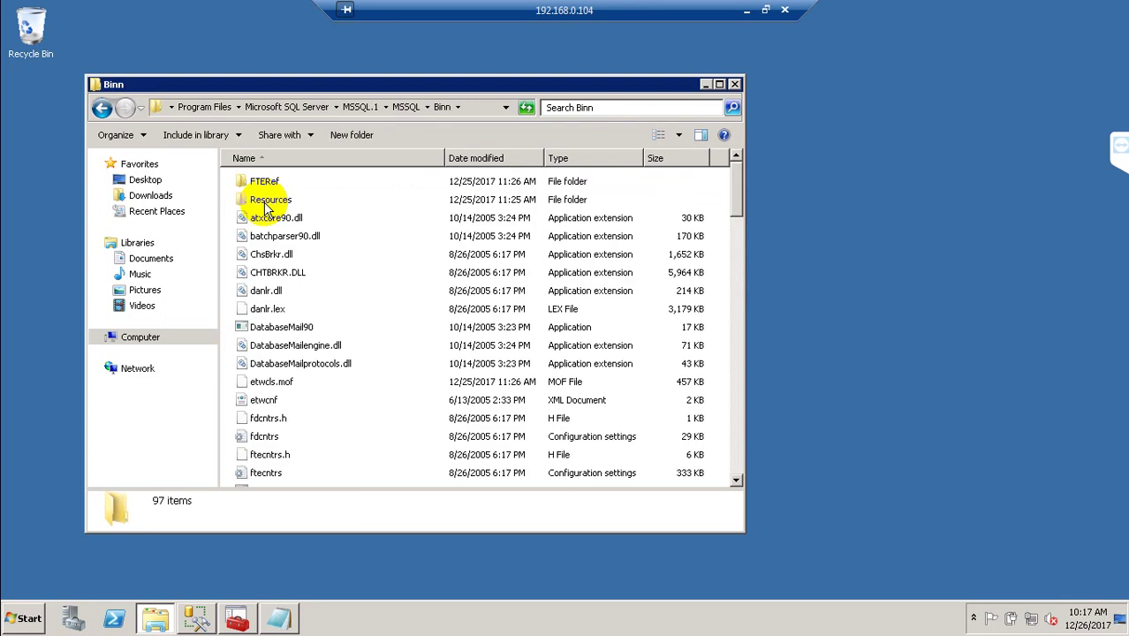
{"action": "scroll", "coordinate": [267, 210], "scroll_direction": "down", "scroll_amount": 9}
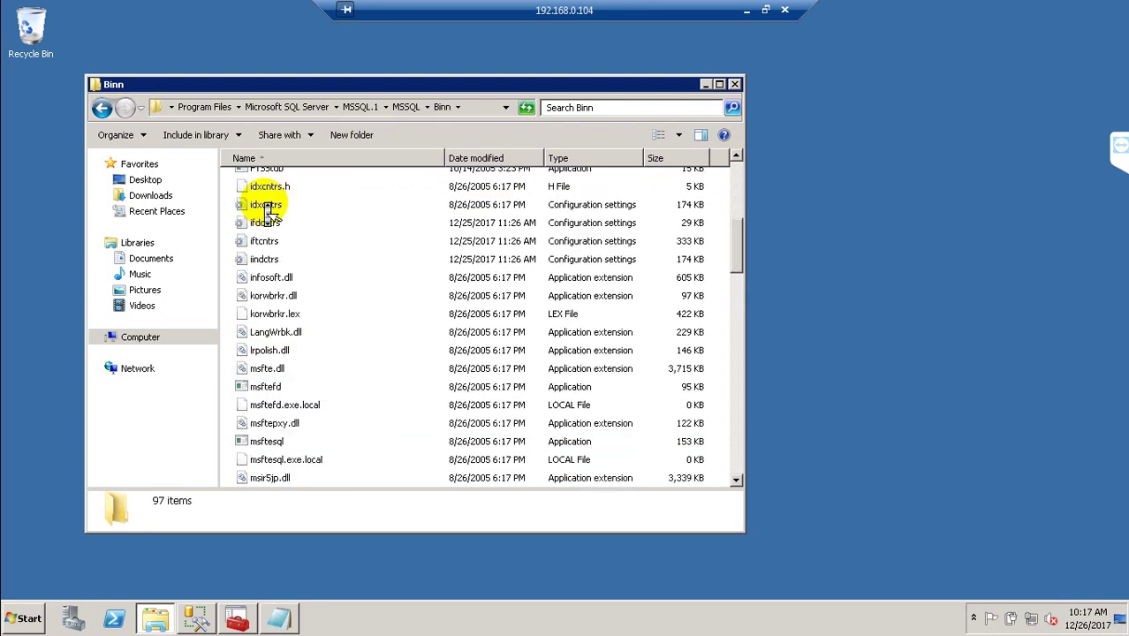
{"action": "scroll", "coordinate": [267, 212], "scroll_direction": "down", "scroll_amount": 1}
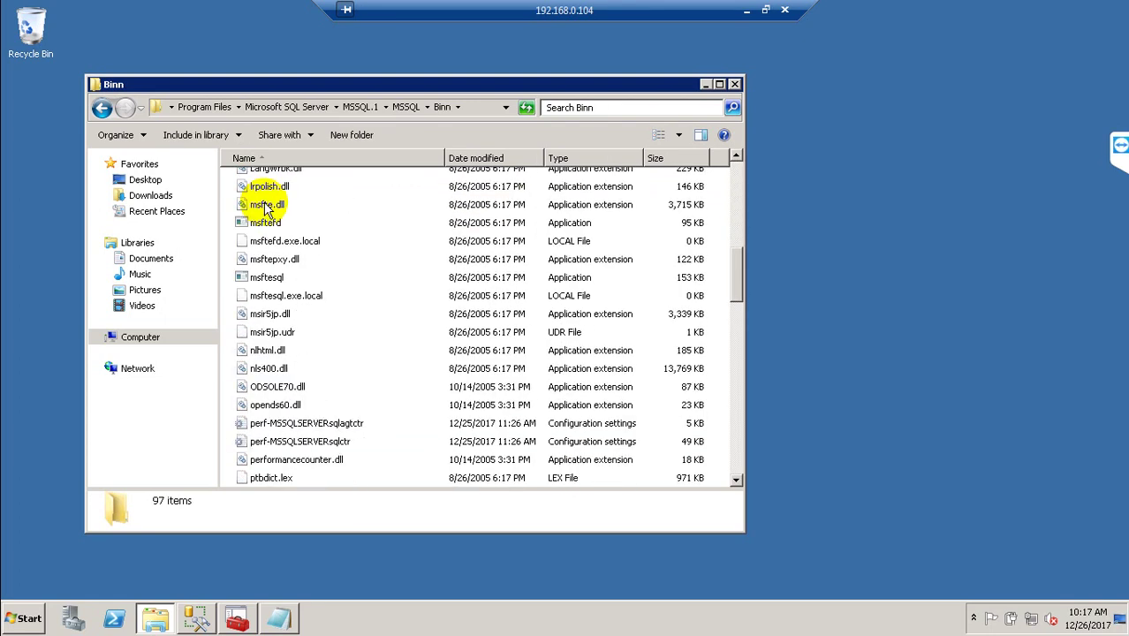
{"action": "scroll", "coordinate": [267, 210], "scroll_direction": "down", "scroll_amount": 6}
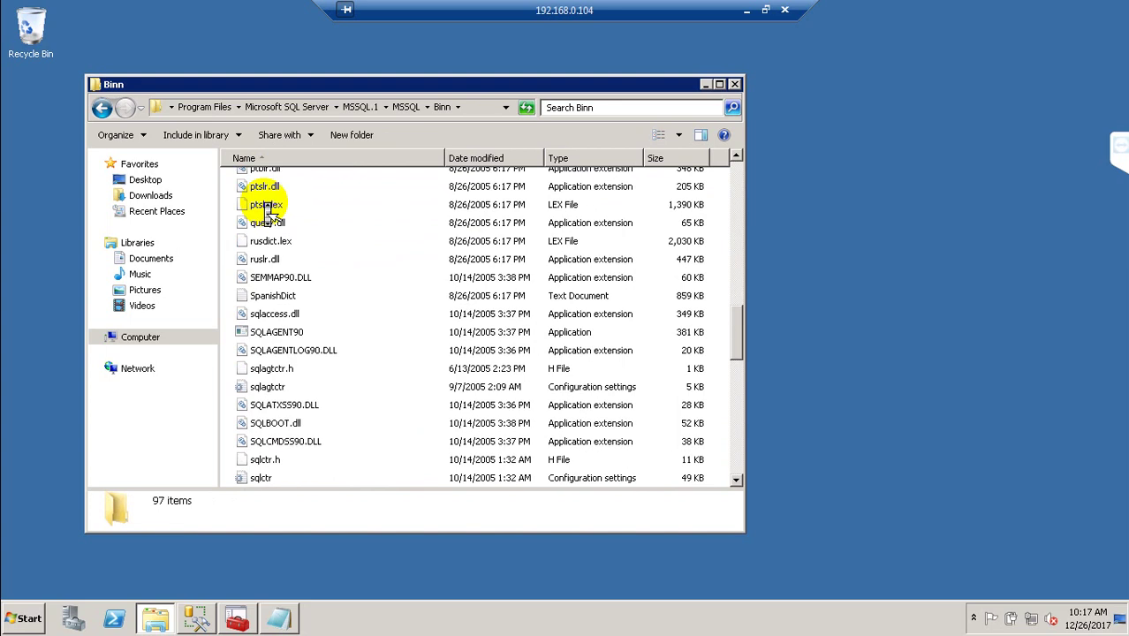
{"action": "scroll", "coordinate": [267, 210], "scroll_direction": "down", "scroll_amount": 1}
{"action": "left_click", "coordinate": [333, 302]}
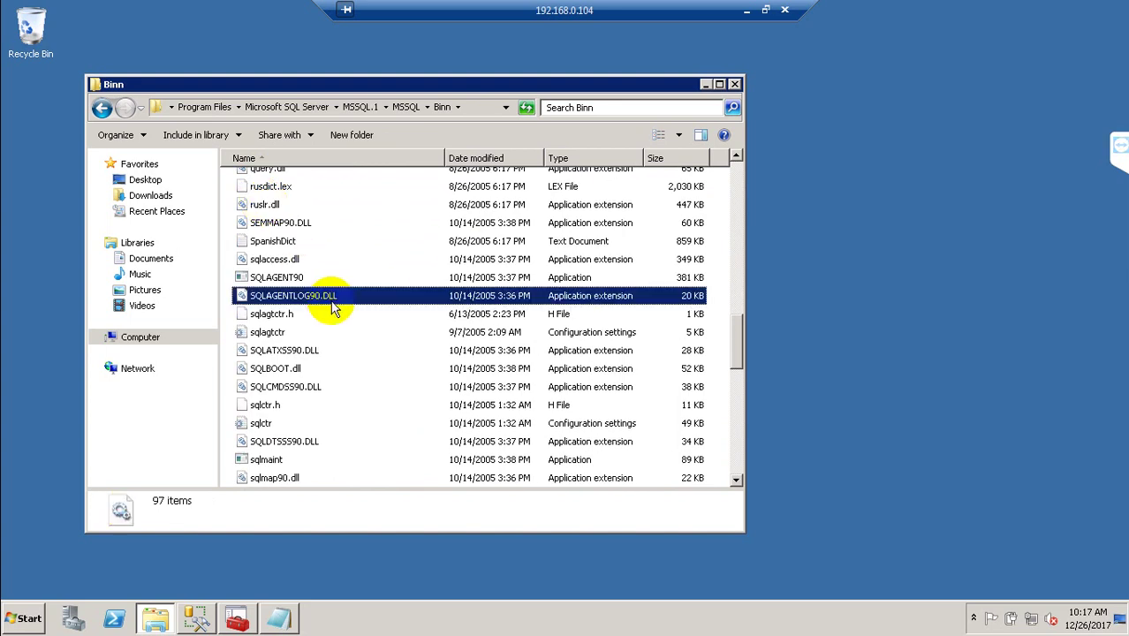
{"action": "left_click", "coordinate": [296, 261]}
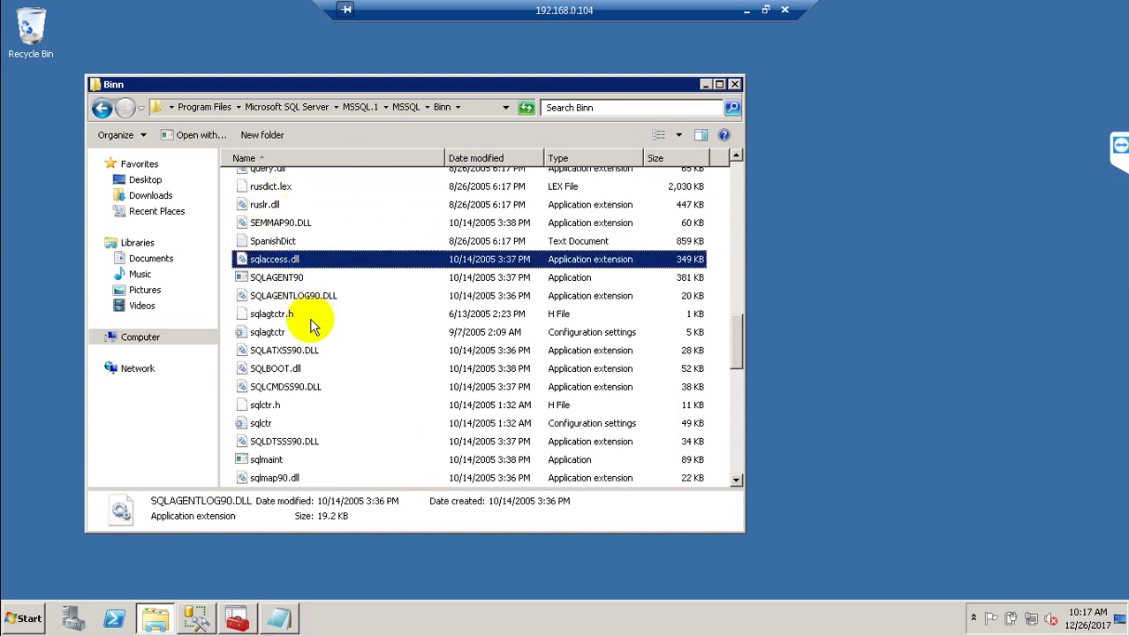
{"action": "scroll", "coordinate": [308, 353], "scroll_direction": "down", "scroll_amount": 7}
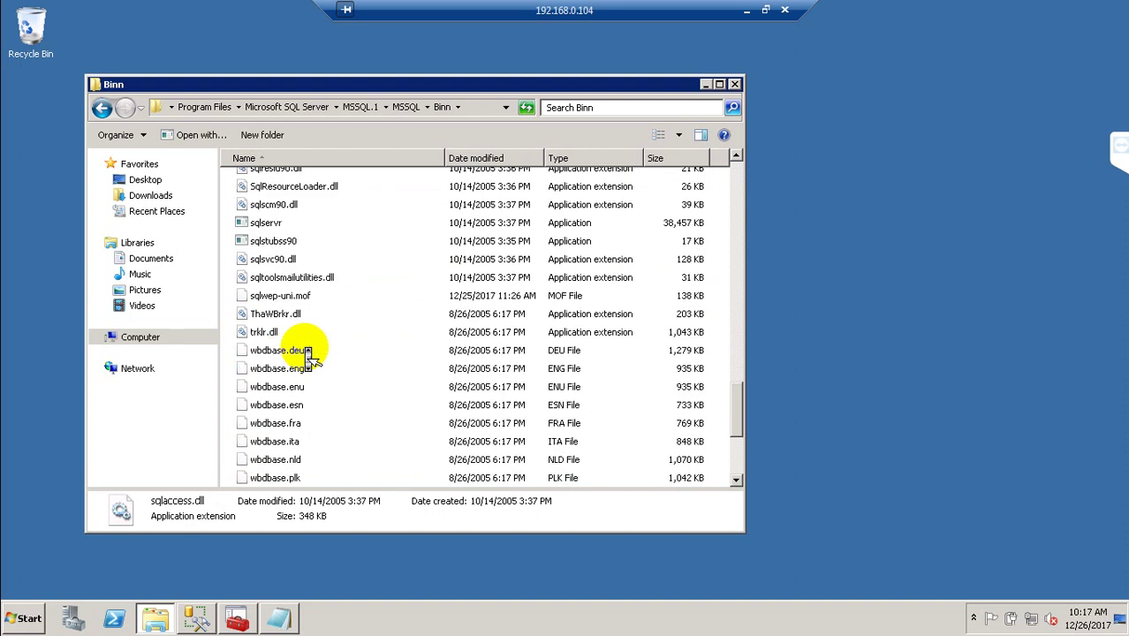
{"action": "scroll", "coordinate": [306, 351], "scroll_direction": "down", "scroll_amount": 1}
{"action": "key", "text": "BackSpace"}
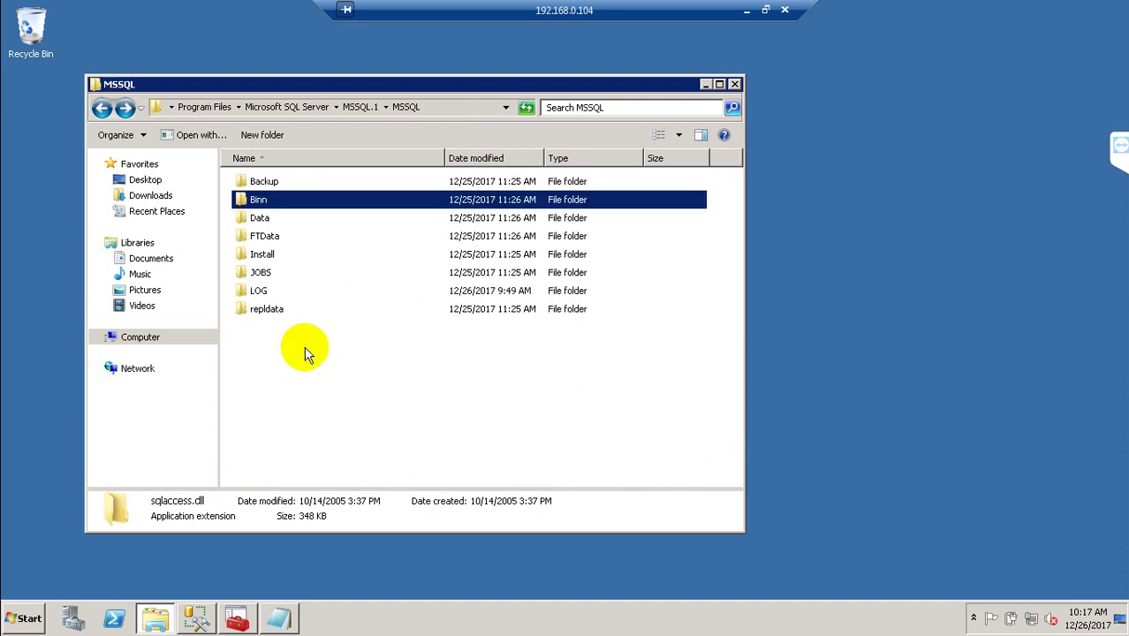
- Open the Data folder and check details of master, mastlog, model, modellog, msdbdata and msdblog
{"action": "double_click", "coordinate": [272, 221]}
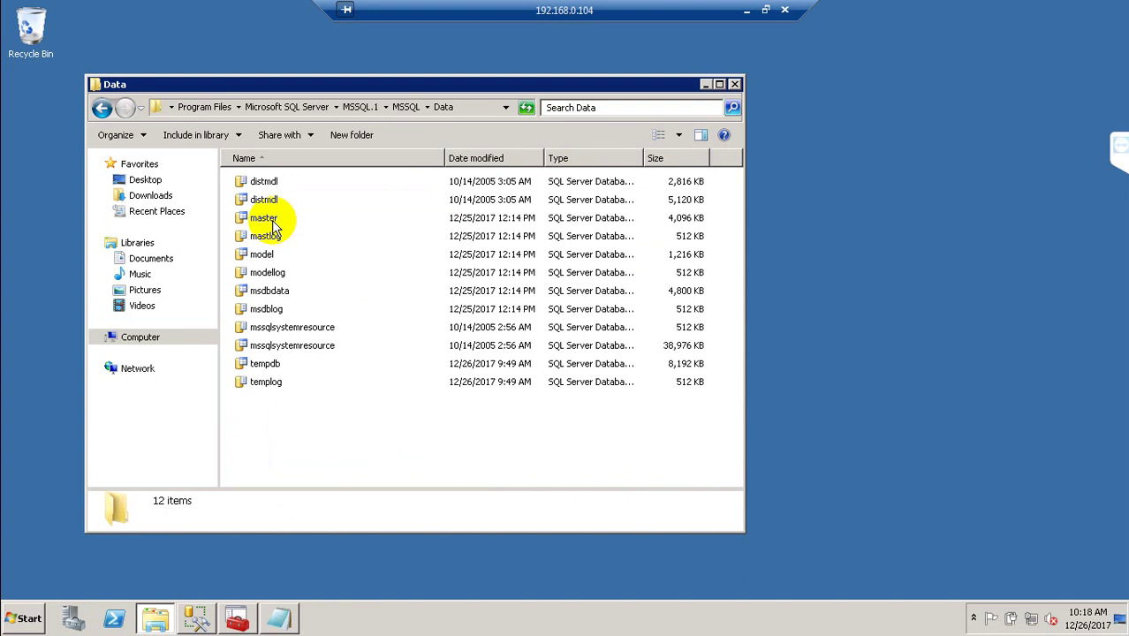
{"action": "left_click", "coordinate": [265, 219]}
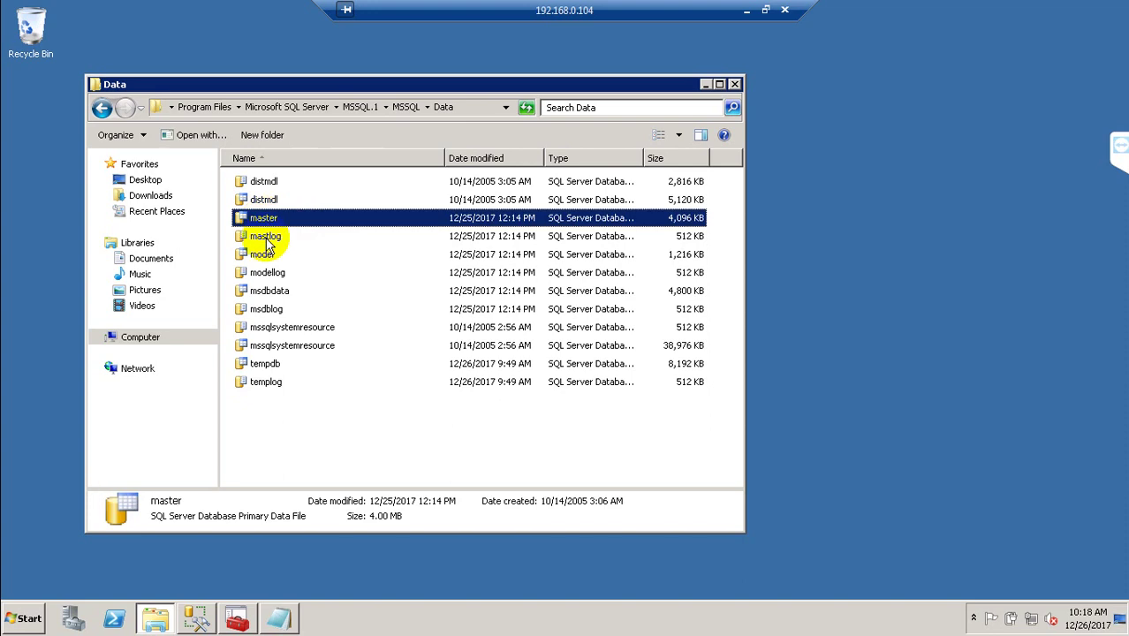
{"action": "left_click", "coordinate": [267, 237]}
{"action": "left_click", "coordinate": [269, 254]}
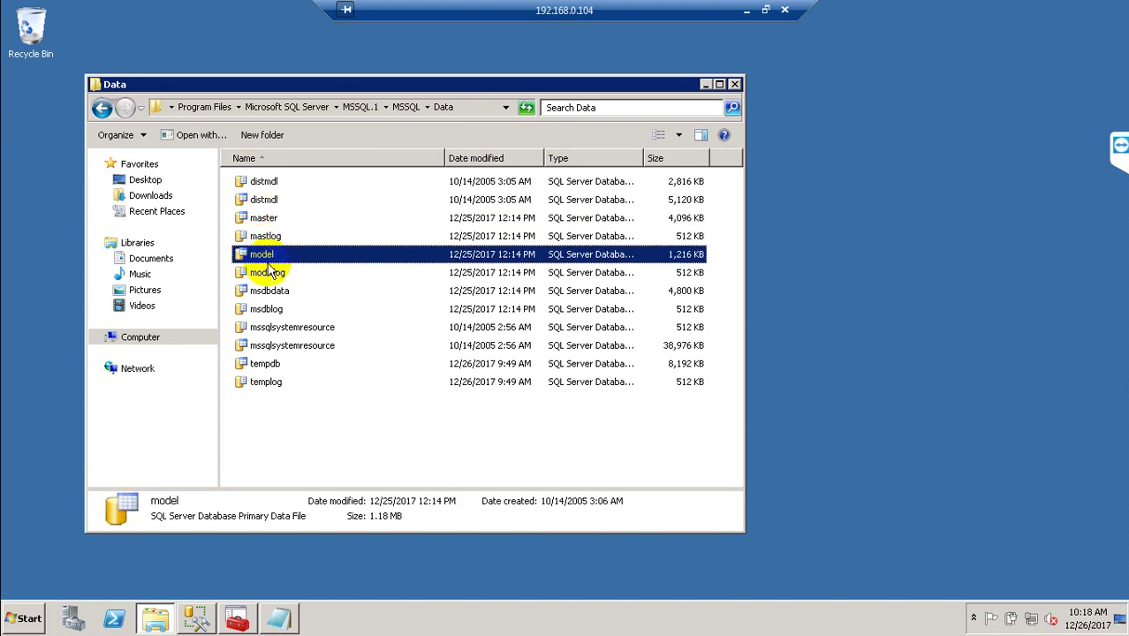
{"action": "left_click", "coordinate": [270, 274]}
{"action": "left_click", "coordinate": [268, 292]}
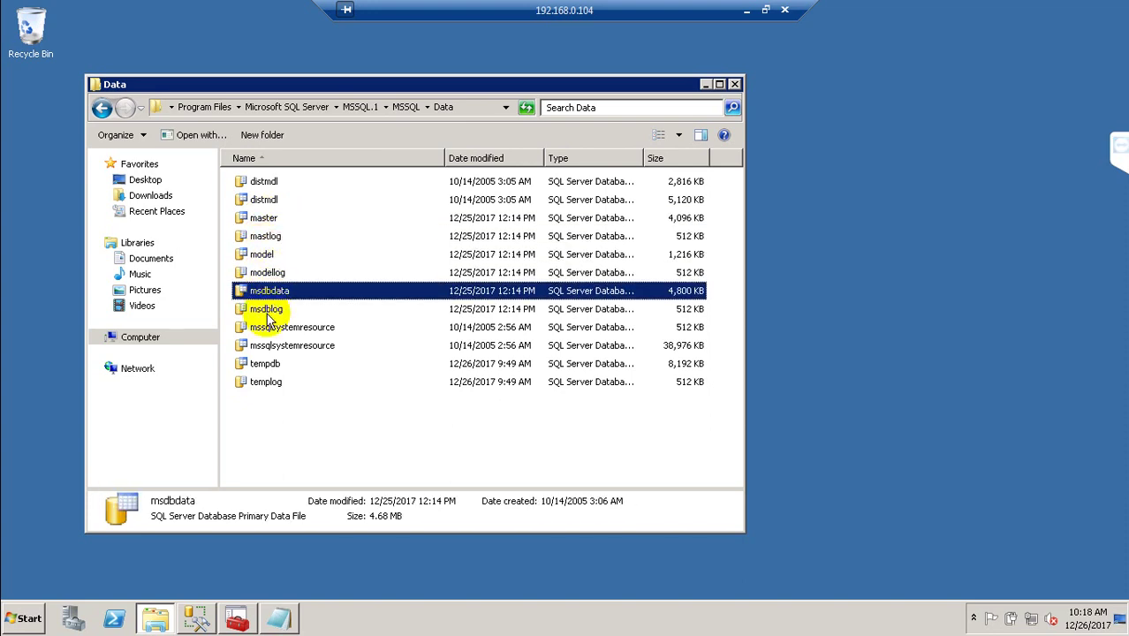
{"action": "left_click", "coordinate": [268, 309]}
- Check the mssqlsystemresource, tempdb, templog and distmdl files, then switch to Management Studio
{"action": "left_click", "coordinate": [269, 329]}
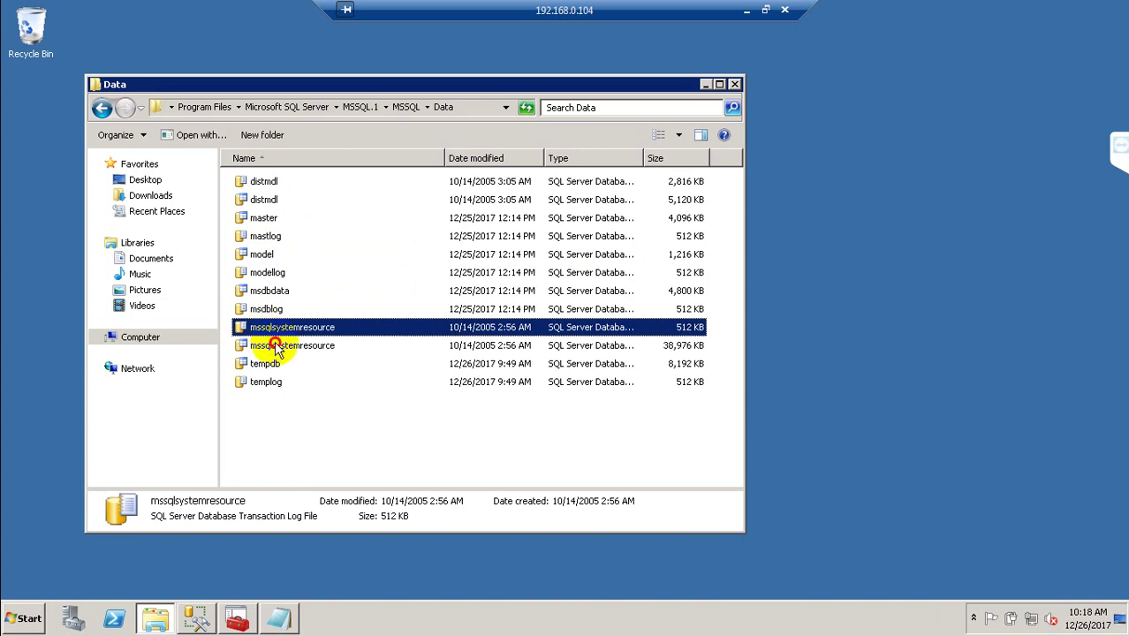
{"action": "left_click", "coordinate": [276, 347]}
{"action": "left_click", "coordinate": [271, 365]}
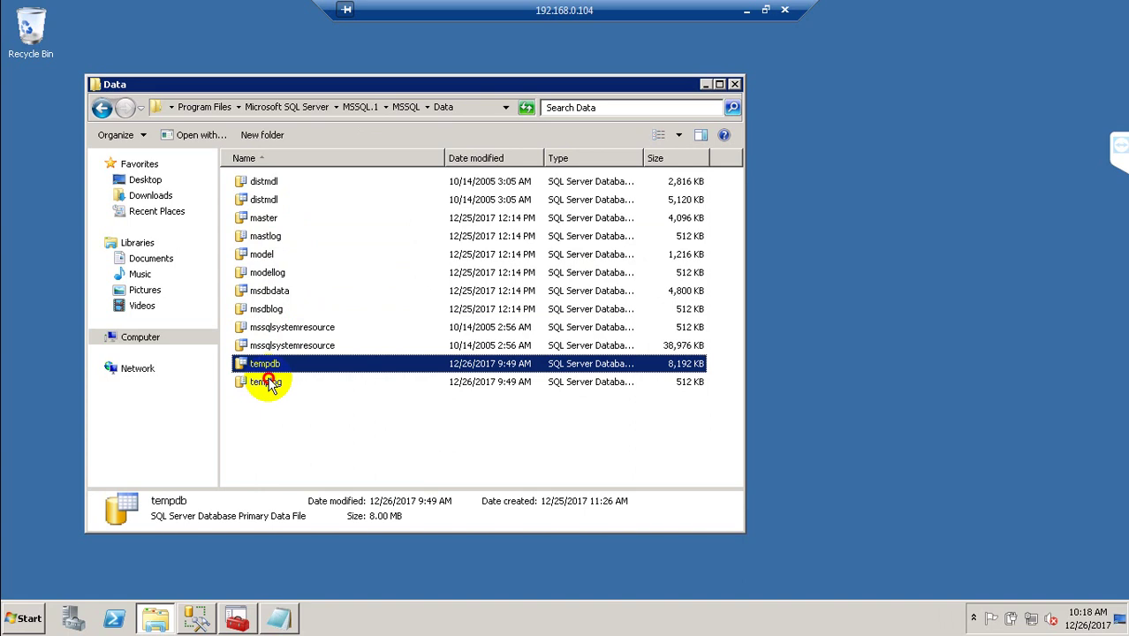
{"action": "left_click", "coordinate": [270, 383]}
{"action": "left_click", "coordinate": [273, 183]}
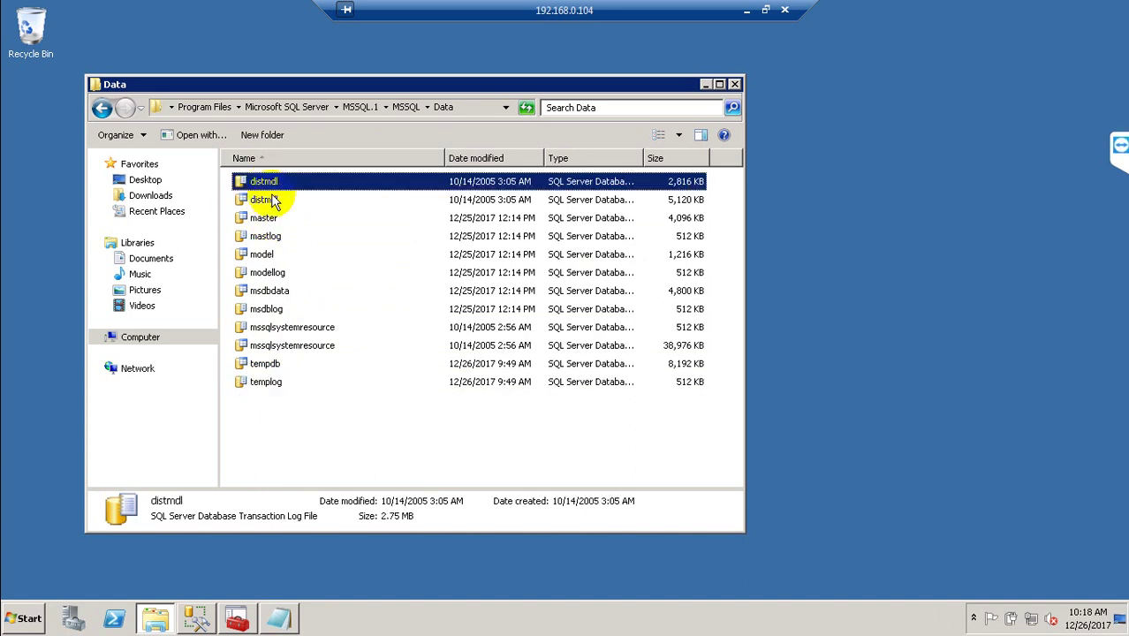
{"action": "left_click", "coordinate": [274, 200]}
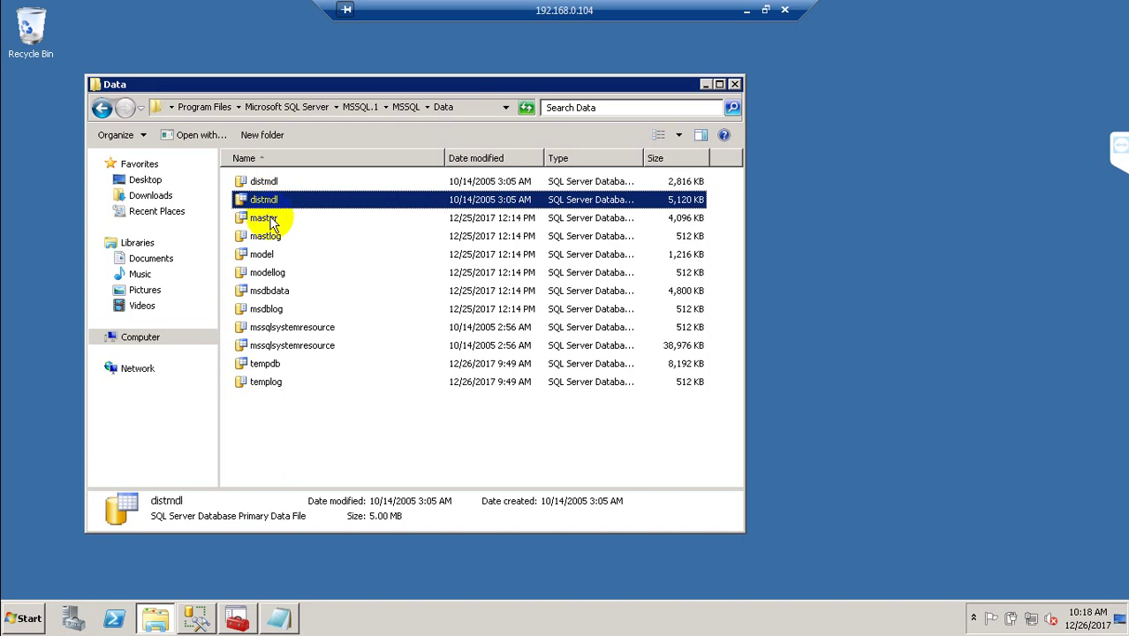
{"action": "mouse_move", "coordinate": [271, 223]}
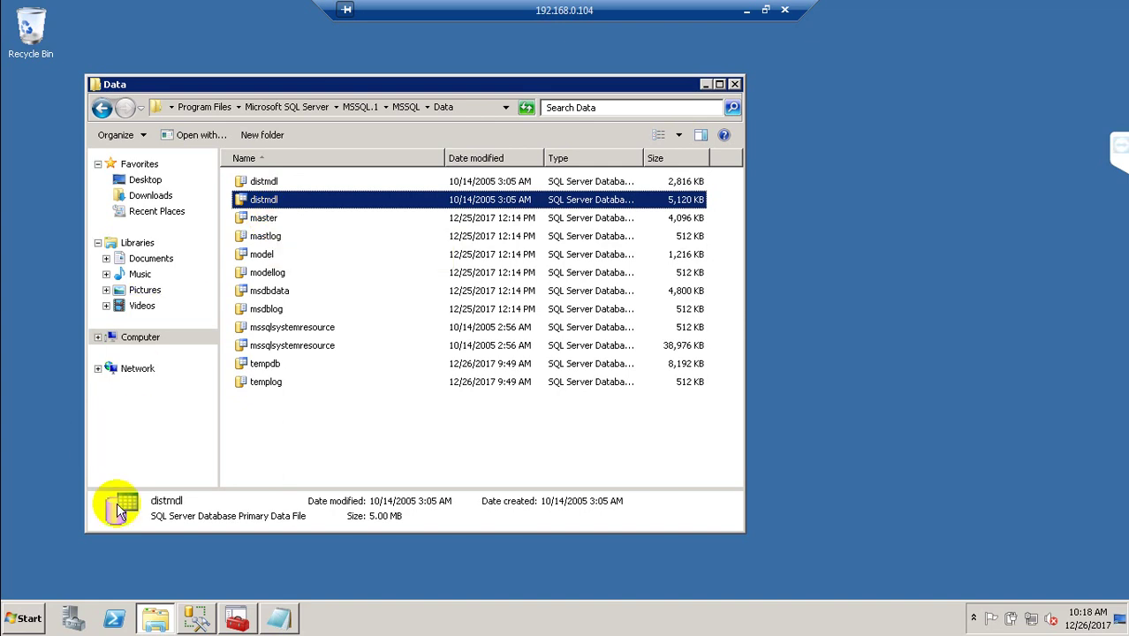
{"action": "left_click", "coordinate": [196, 618]}
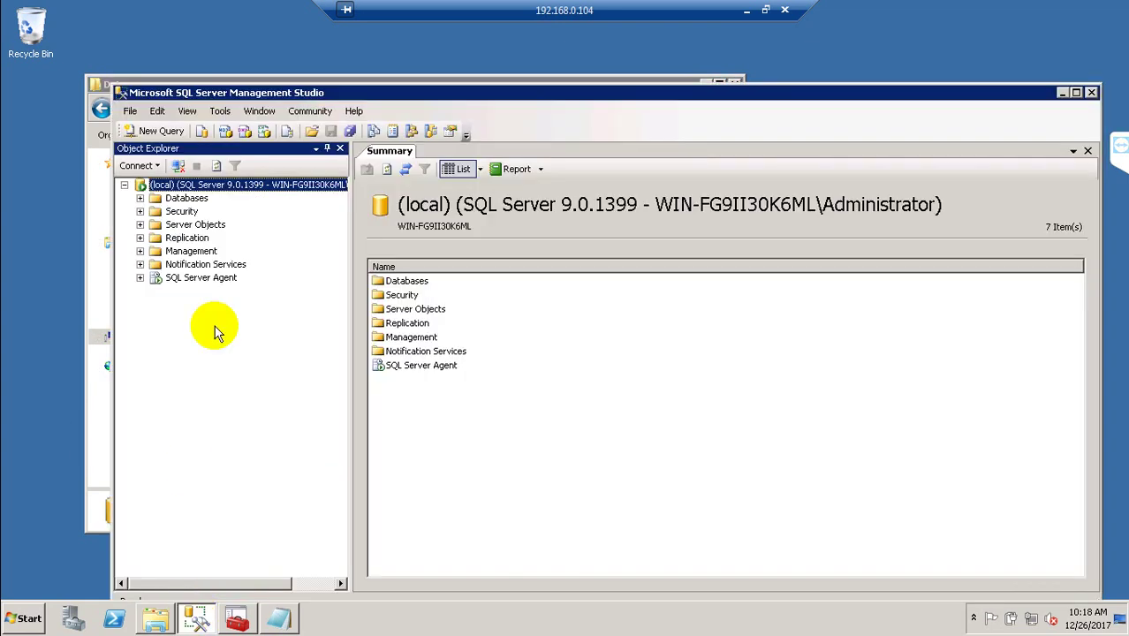
- Expand Databases in Object Explorer and select System Databases to list master, model, msdb and tempdb
{"action": "left_click", "coordinate": [139, 198]}
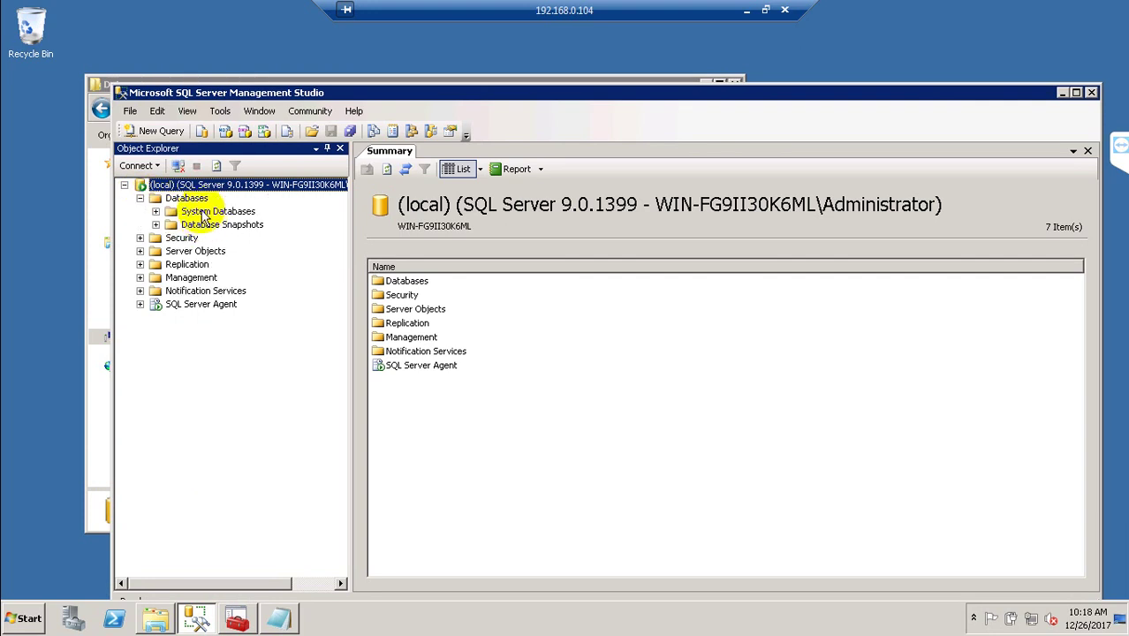
{"action": "left_click", "coordinate": [203, 215]}
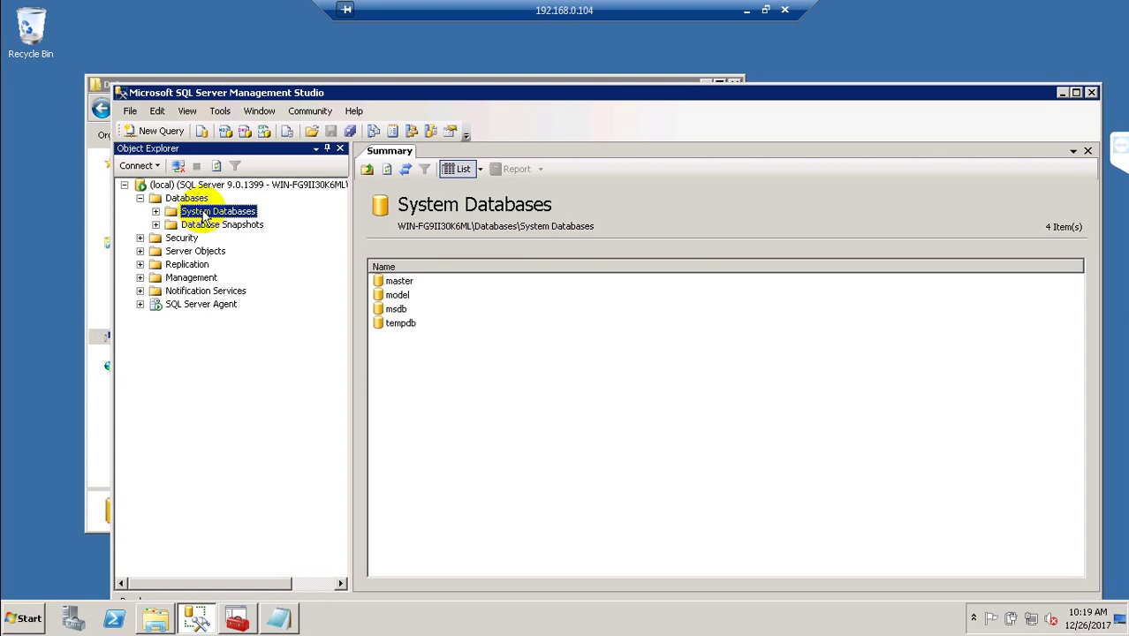
- Expand System Databases and view the master, model, msdb and tempdb summaries in turn
{"action": "left_click", "coordinate": [156, 212]}
{"action": "left_click", "coordinate": [209, 226]}
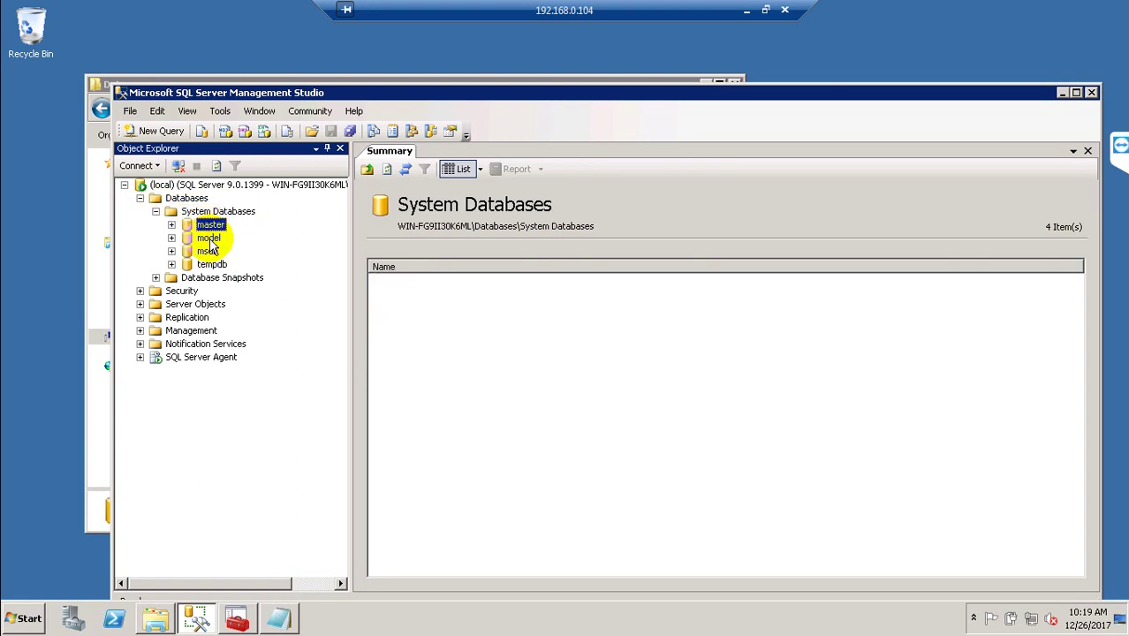
{"action": "left_click", "coordinate": [209, 239]}
{"action": "left_click", "coordinate": [209, 252]}
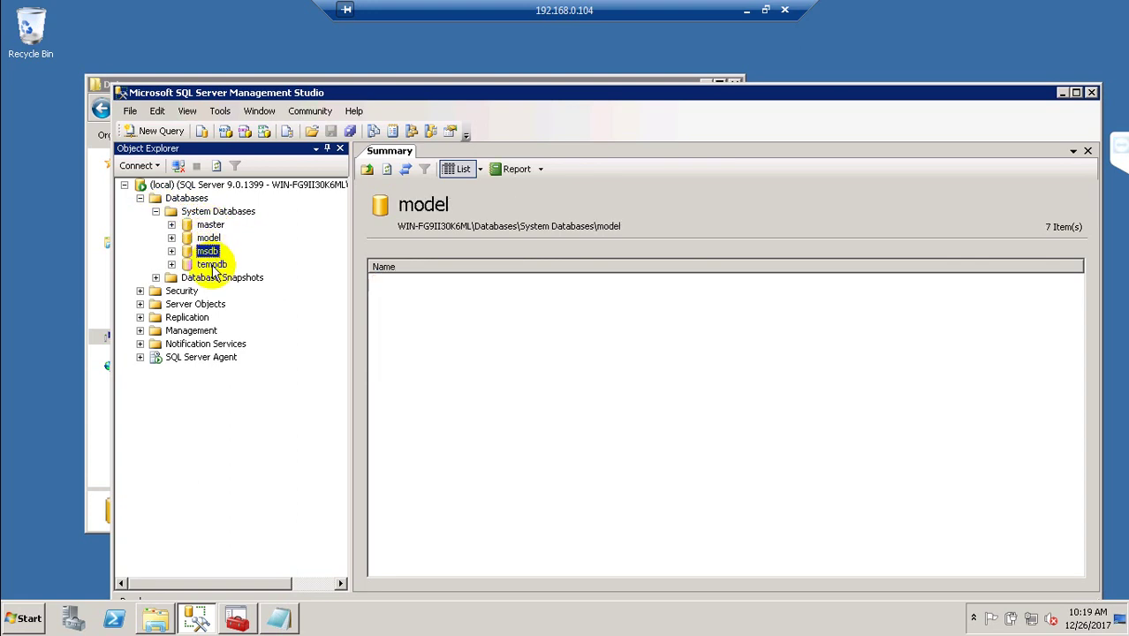
{"action": "left_click", "coordinate": [212, 265]}
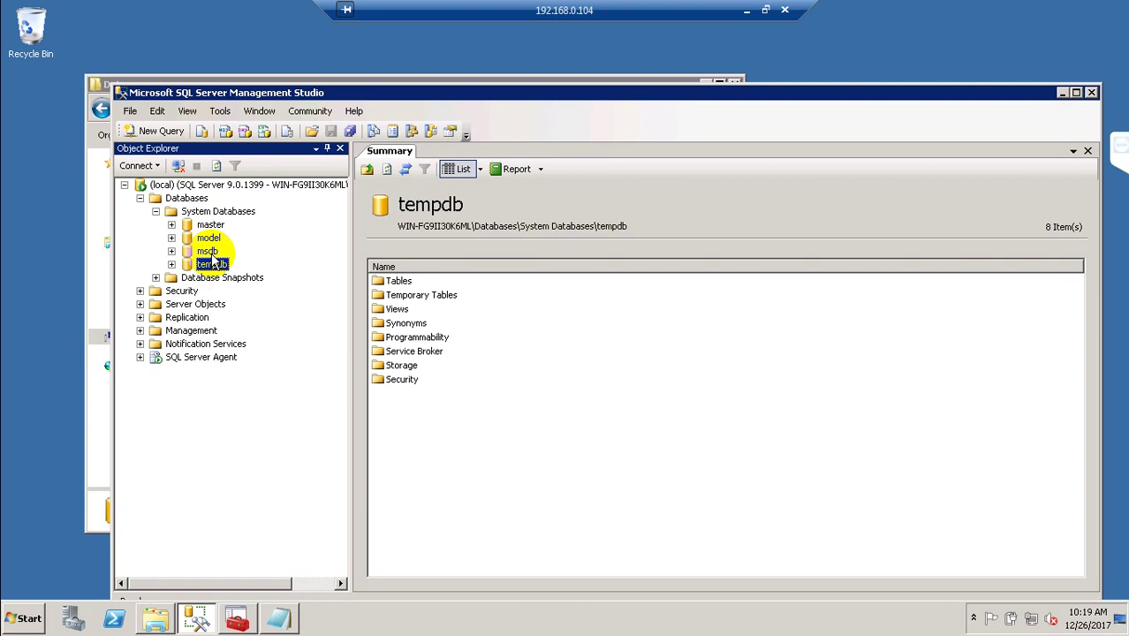
- Revisit the msdb, model and master summaries, finishing on tempdb's eight folders
{"action": "left_click", "coordinate": [208, 251]}
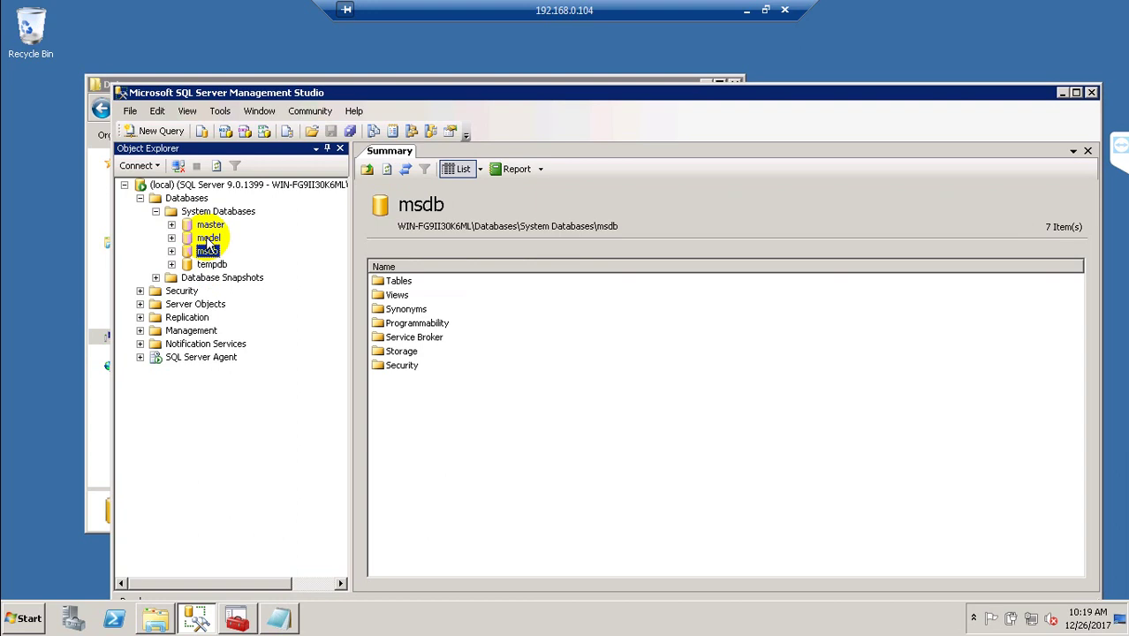
{"action": "left_click", "coordinate": [209, 239]}
{"action": "left_click", "coordinate": [209, 225]}
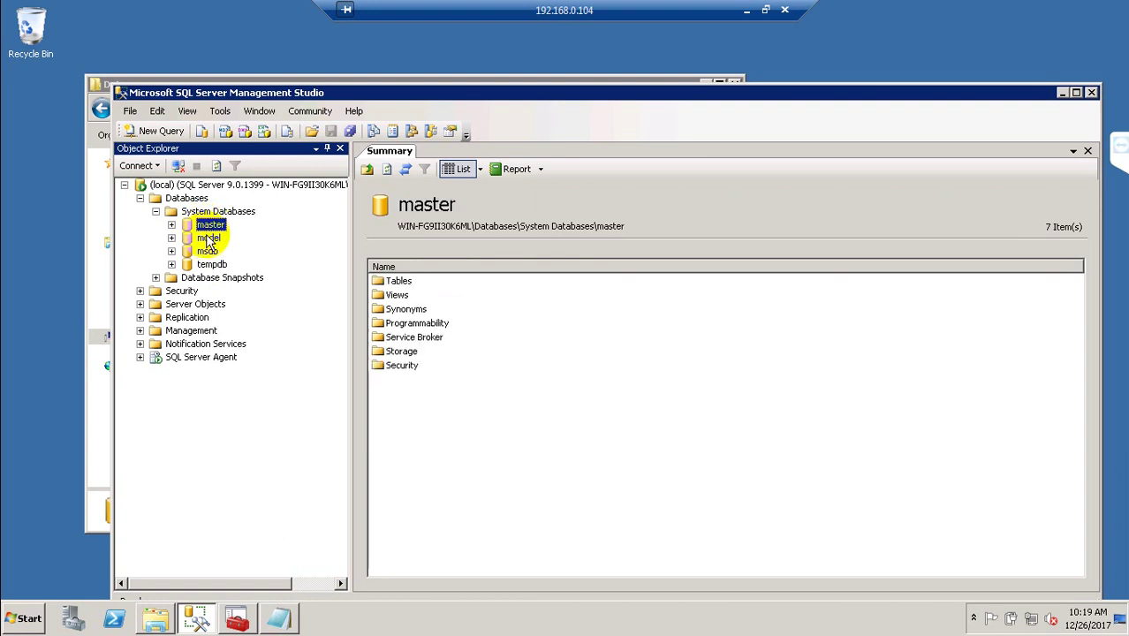
{"action": "left_click", "coordinate": [210, 239]}
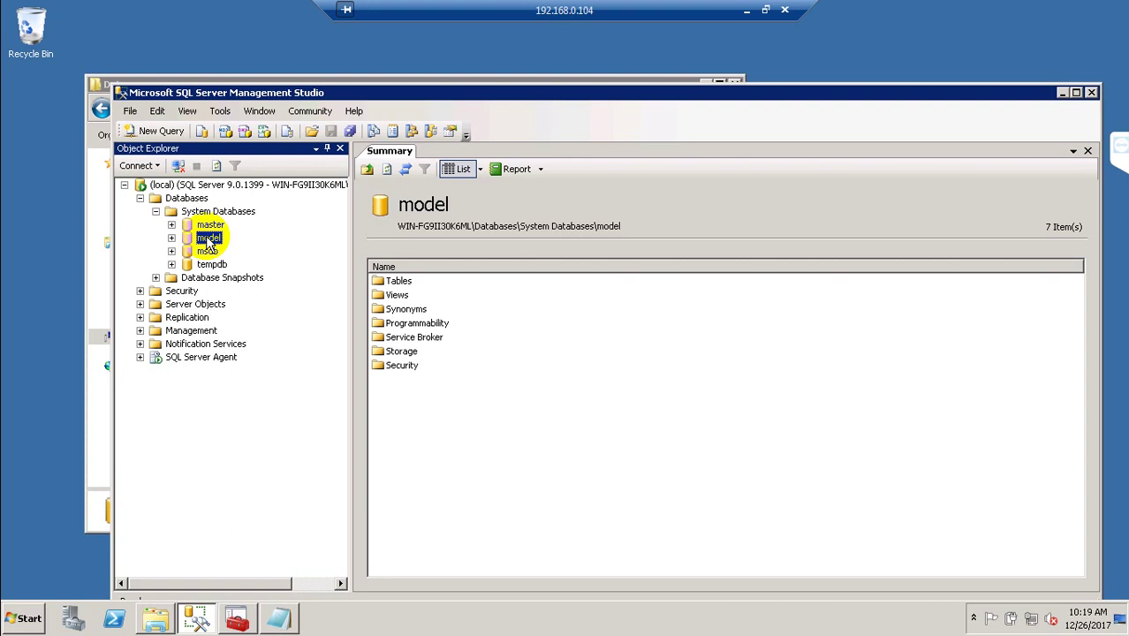
{"action": "left_click", "coordinate": [209, 226]}
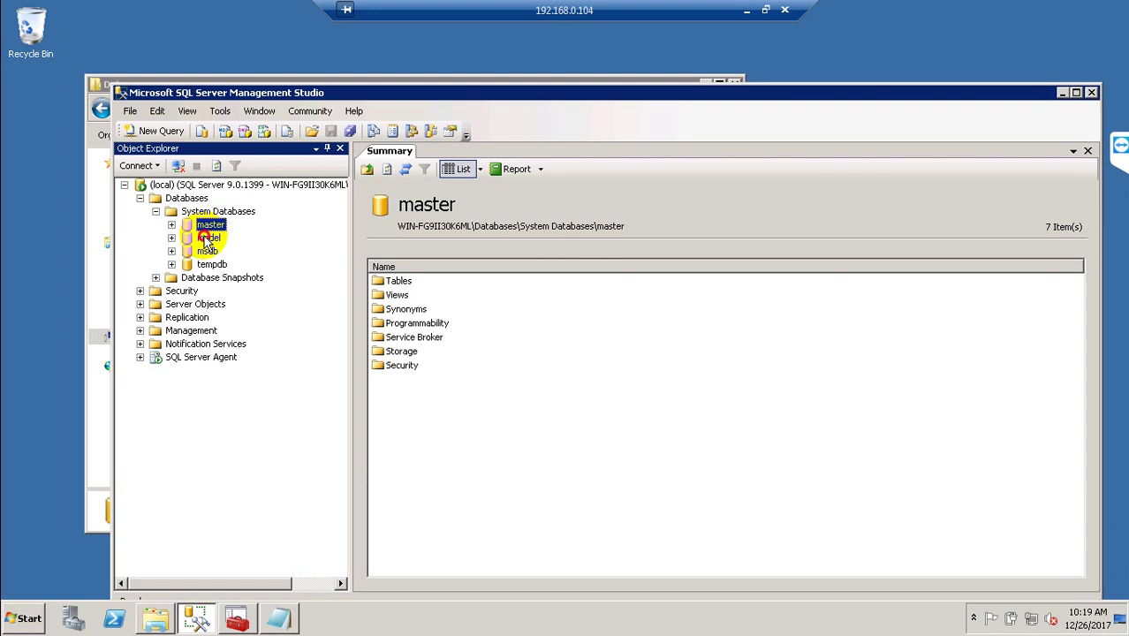
{"action": "left_click", "coordinate": [207, 240]}
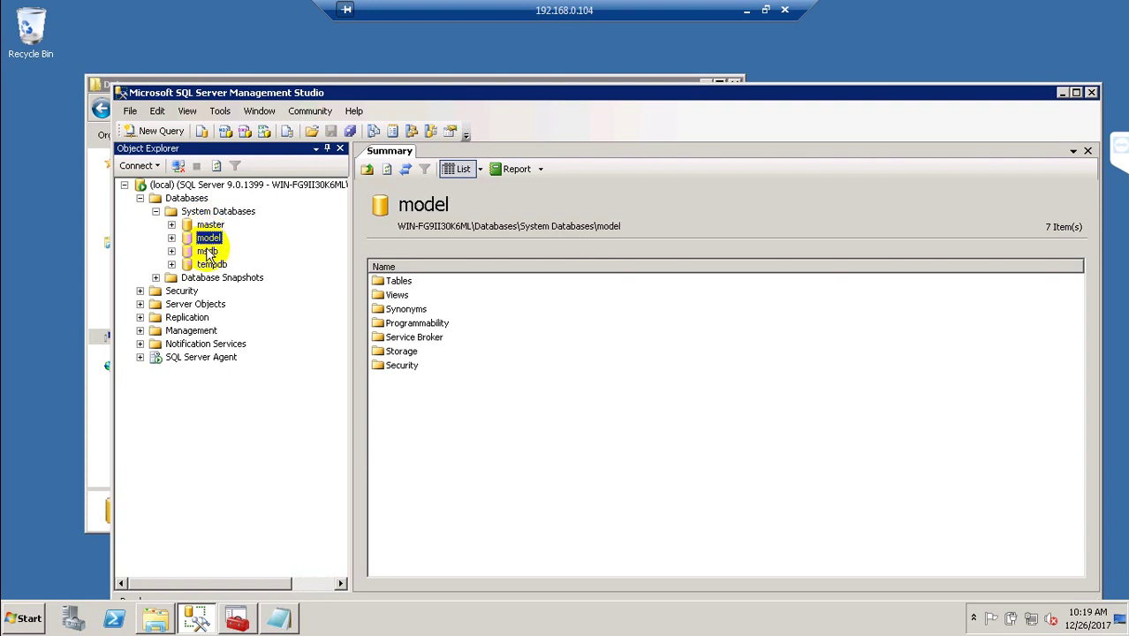
{"action": "left_click", "coordinate": [207, 251]}
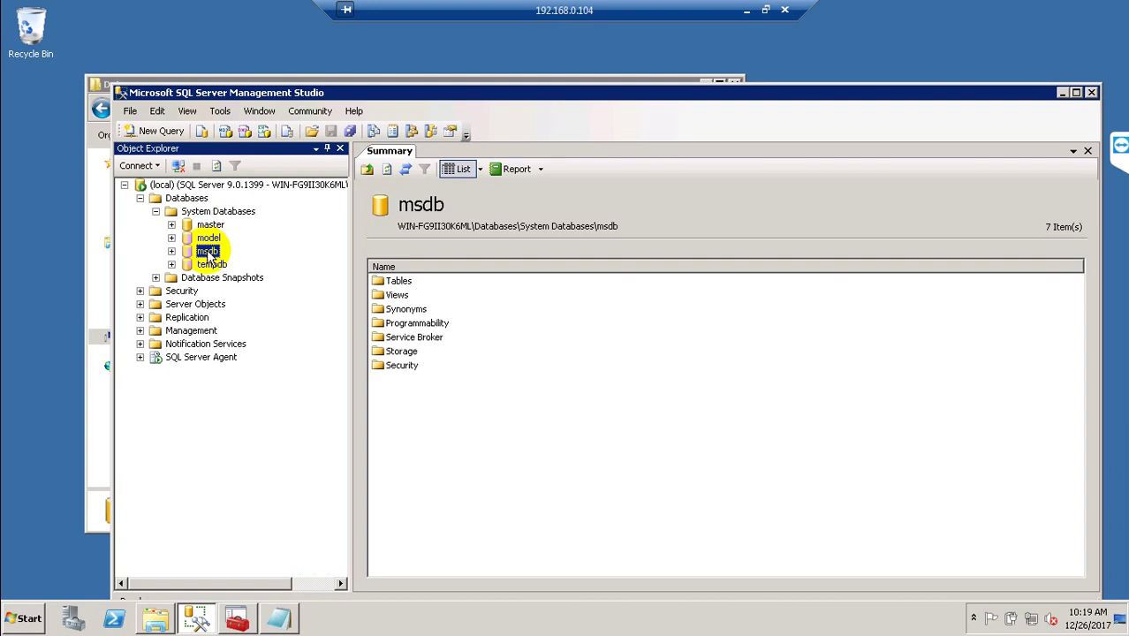
{"action": "left_click", "coordinate": [211, 265]}
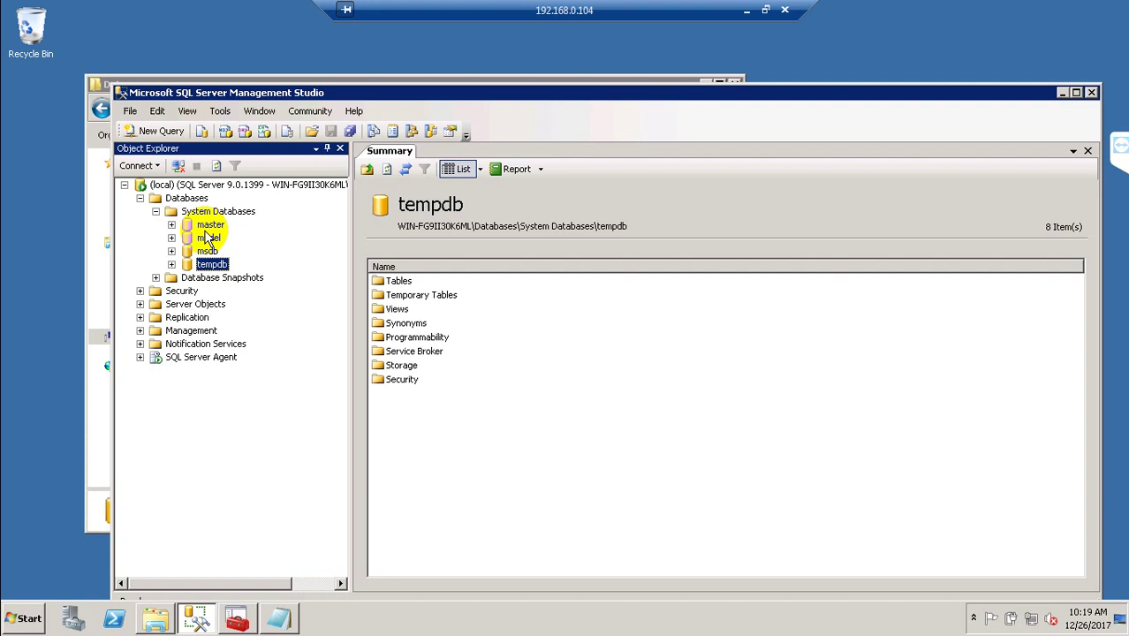
- Bring the Data folder back and compare details of the master, mastlog, model and modellog files
{"action": "left_click", "coordinate": [157, 622]}
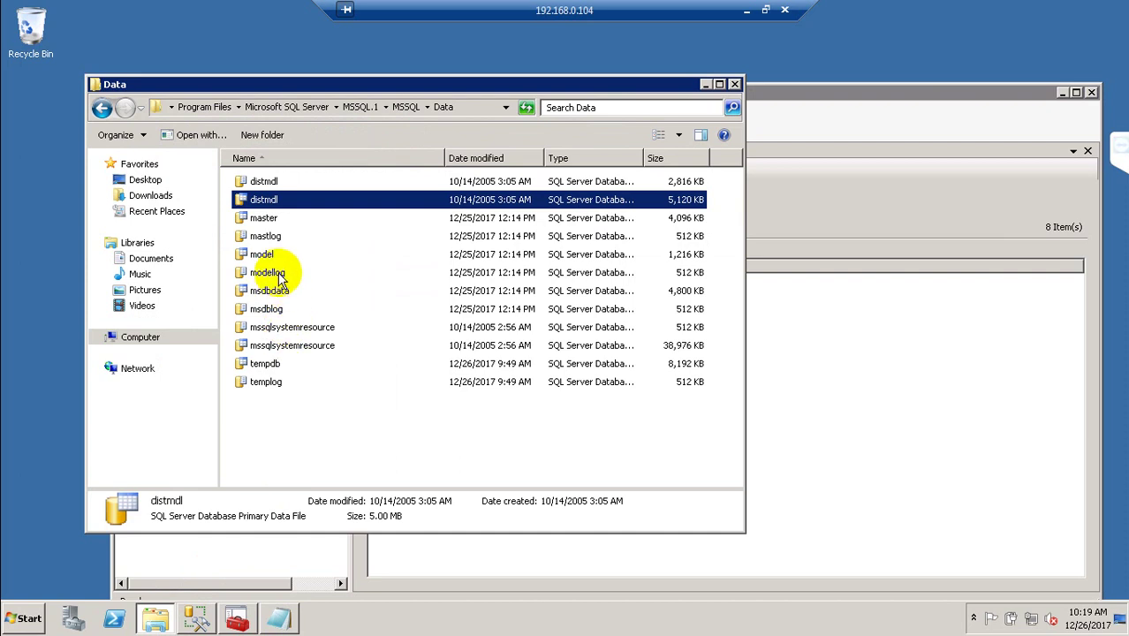
{"action": "left_click", "coordinate": [270, 221]}
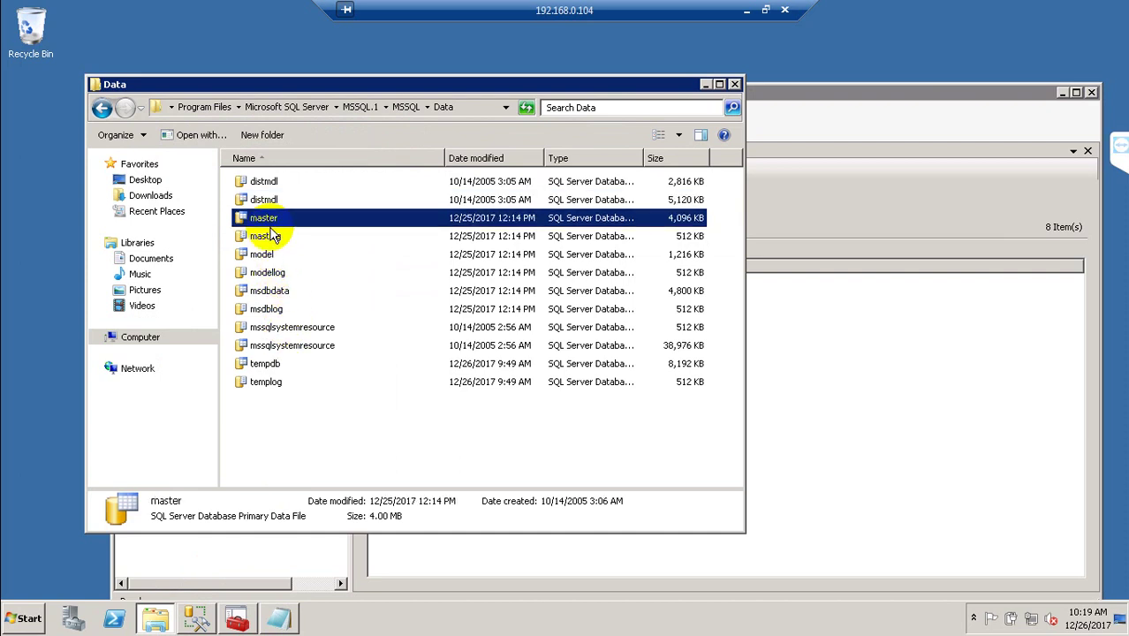
{"action": "left_click", "coordinate": [270, 235]}
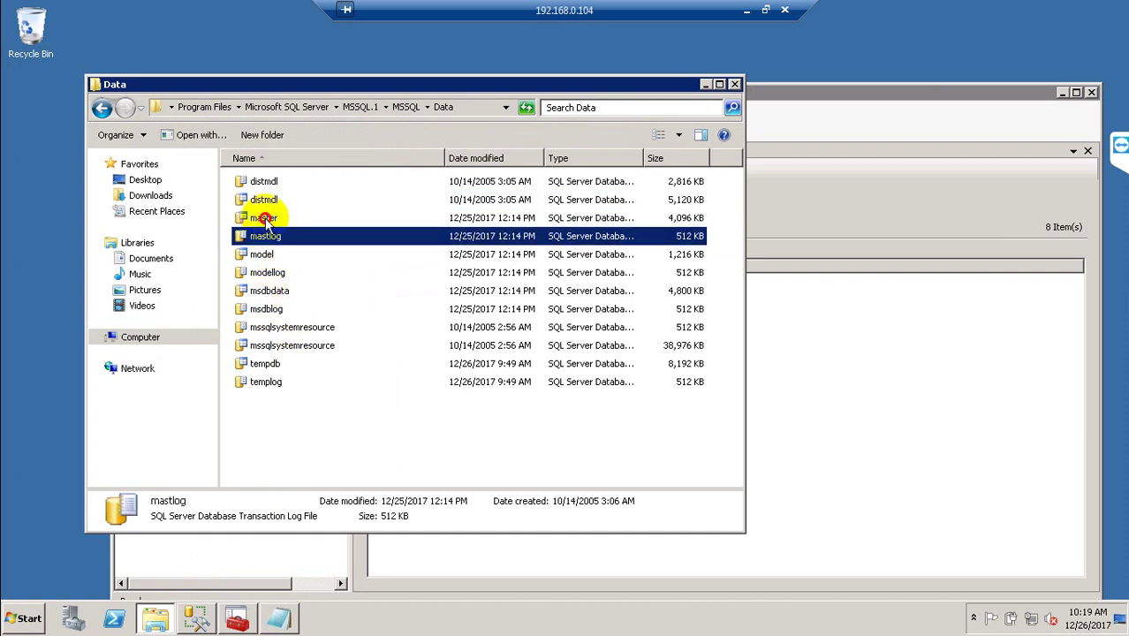
{"action": "left_click", "coordinate": [264, 220]}
{"action": "left_click", "coordinate": [268, 238]}
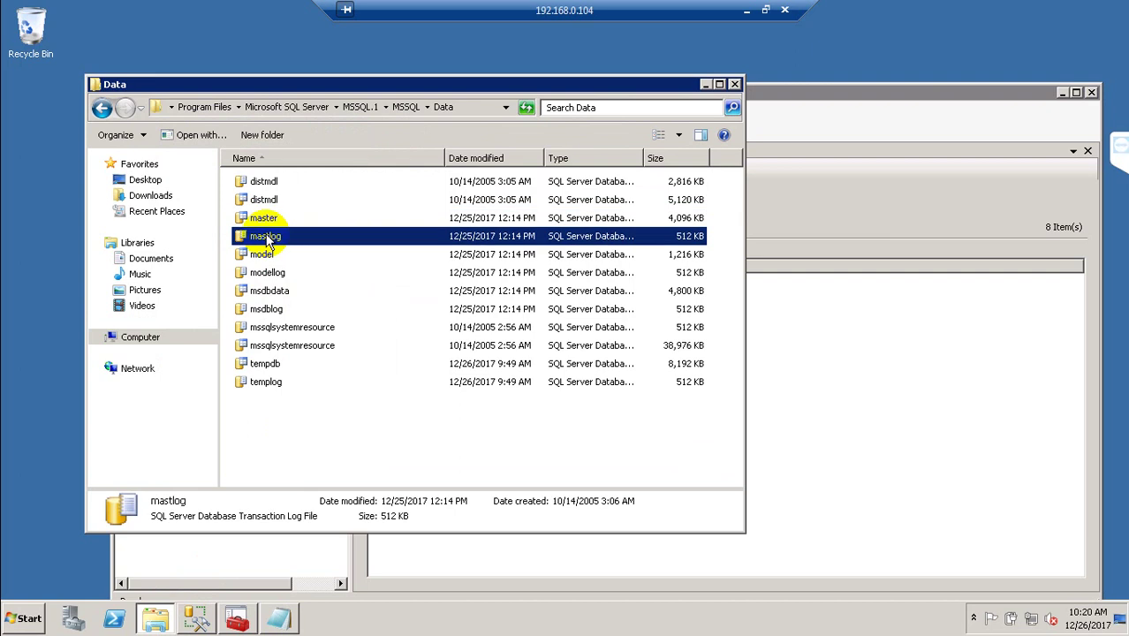
{"action": "left_click", "coordinate": [265, 256]}
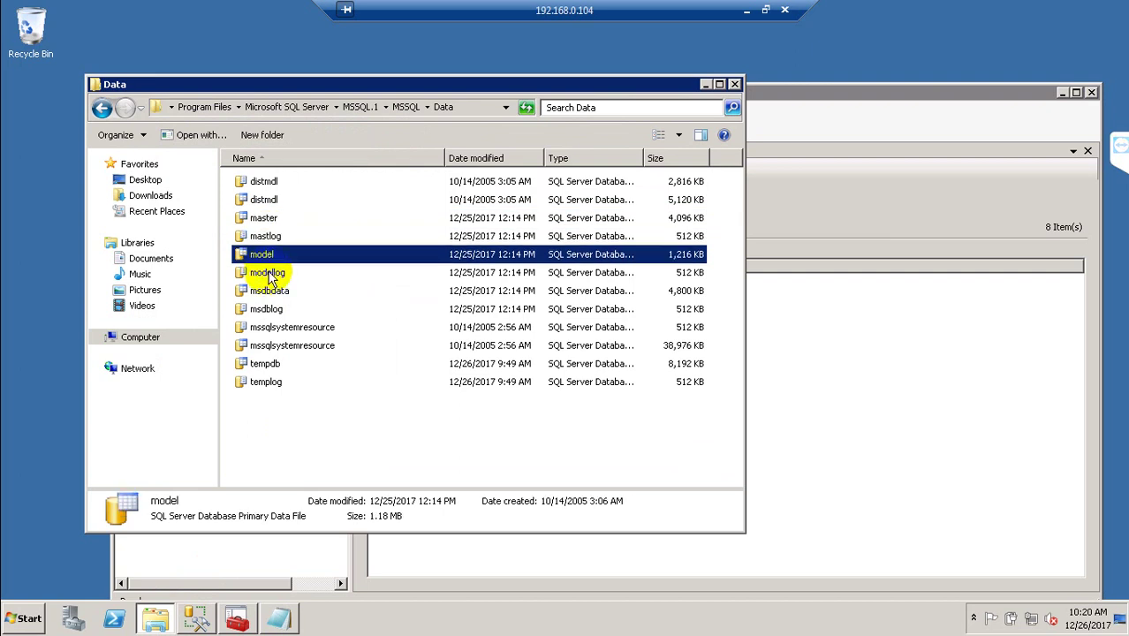
{"action": "left_click", "coordinate": [270, 275]}
{"action": "left_click", "coordinate": [263, 253]}
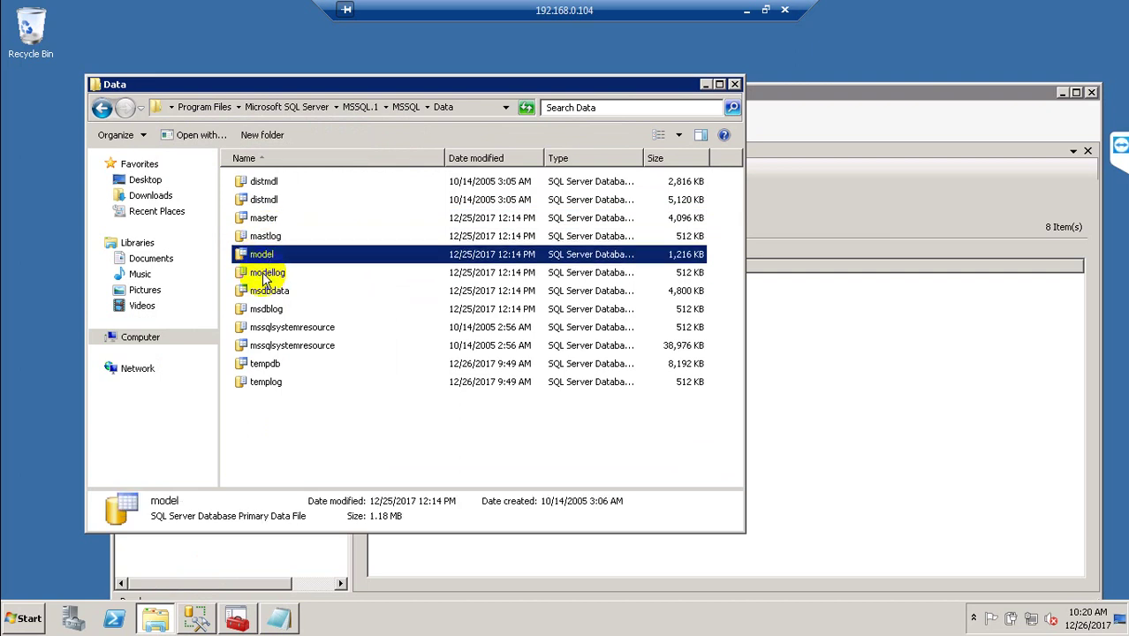
{"action": "left_click", "coordinate": [266, 276]}
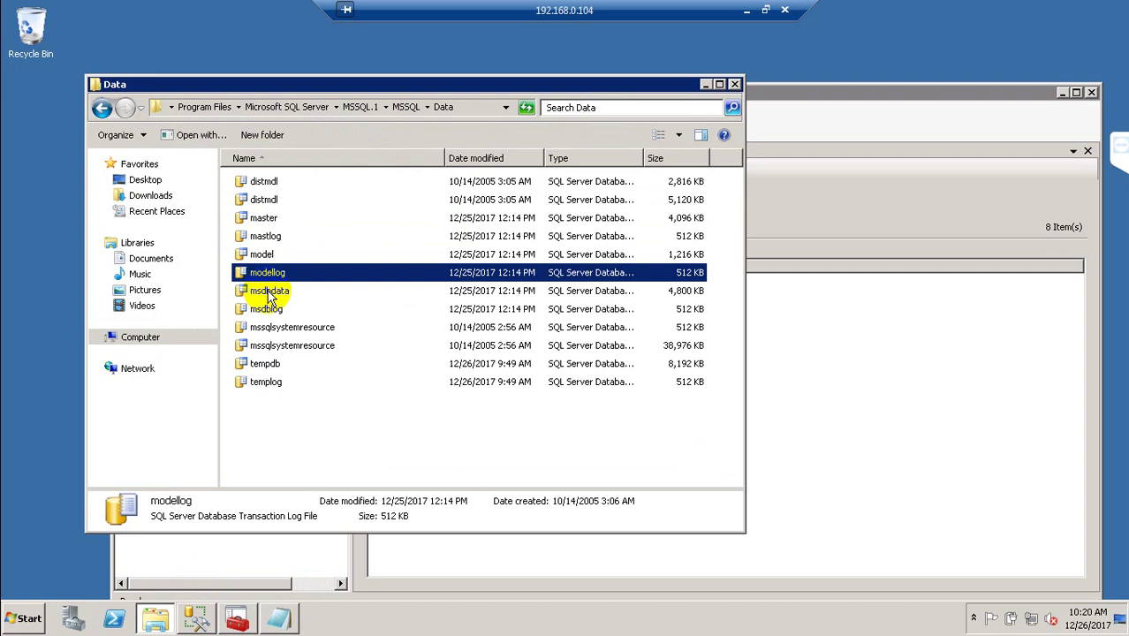
- Check msdbdata, msdblog and both mssqlsystemresource files, then move the window right beside Management Studio
{"action": "left_click", "coordinate": [269, 293]}
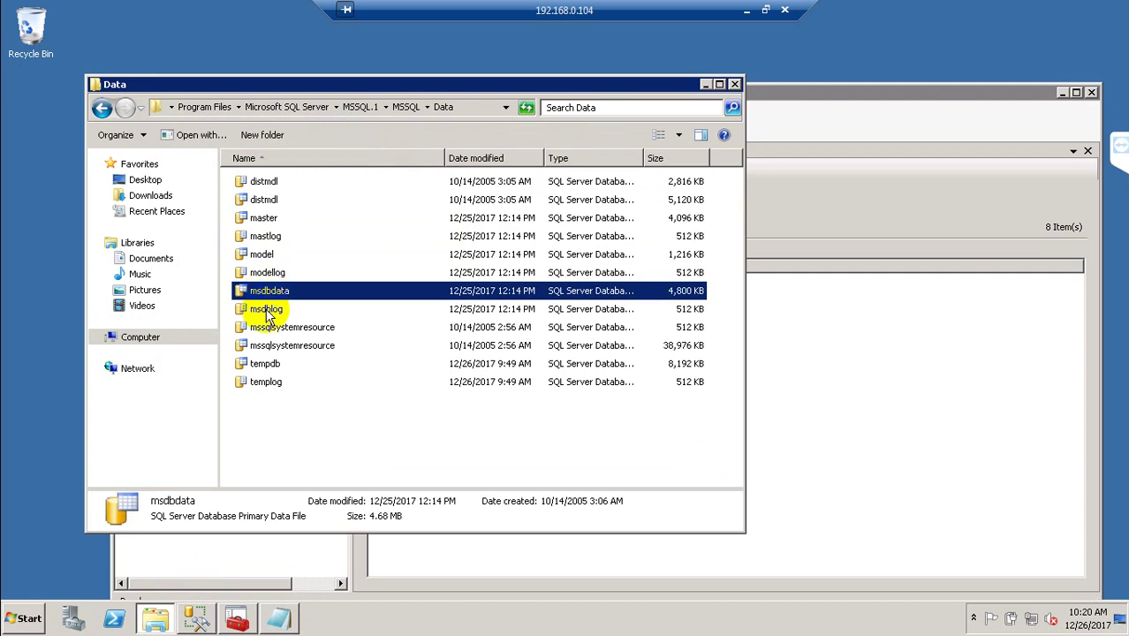
{"action": "left_click", "coordinate": [267, 311]}
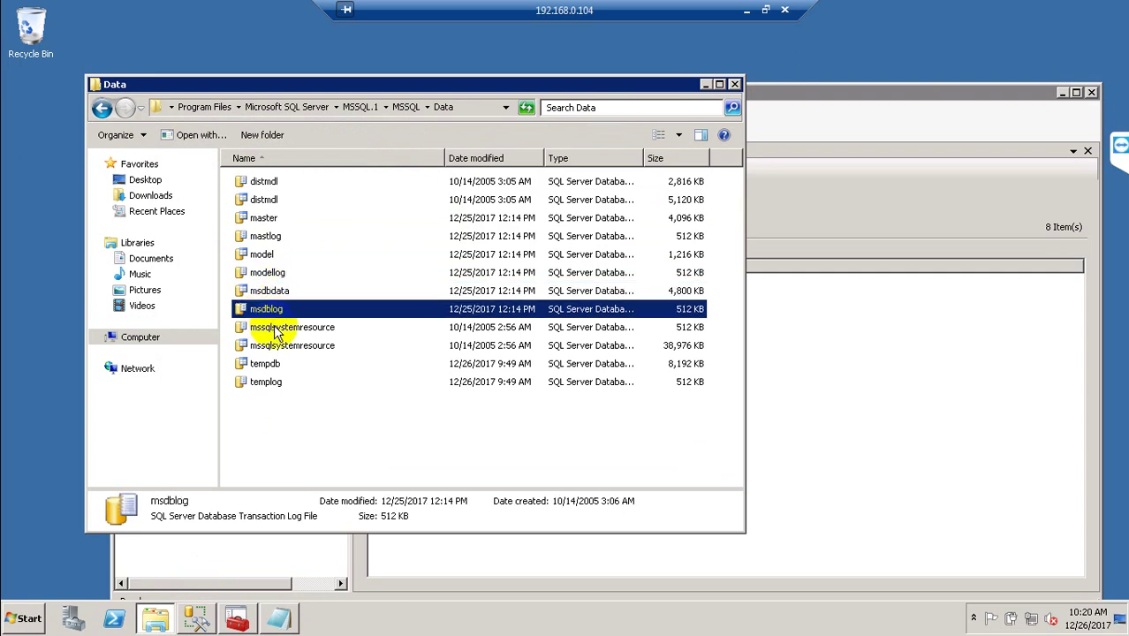
{"action": "left_click", "coordinate": [277, 331]}
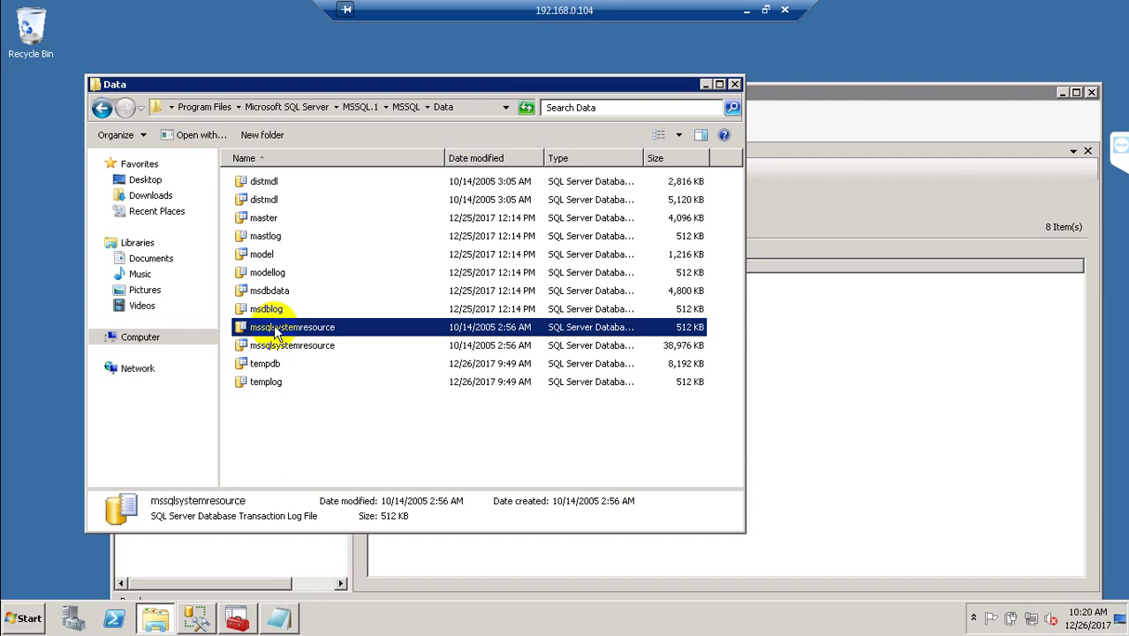
{"action": "left_click", "coordinate": [278, 346]}
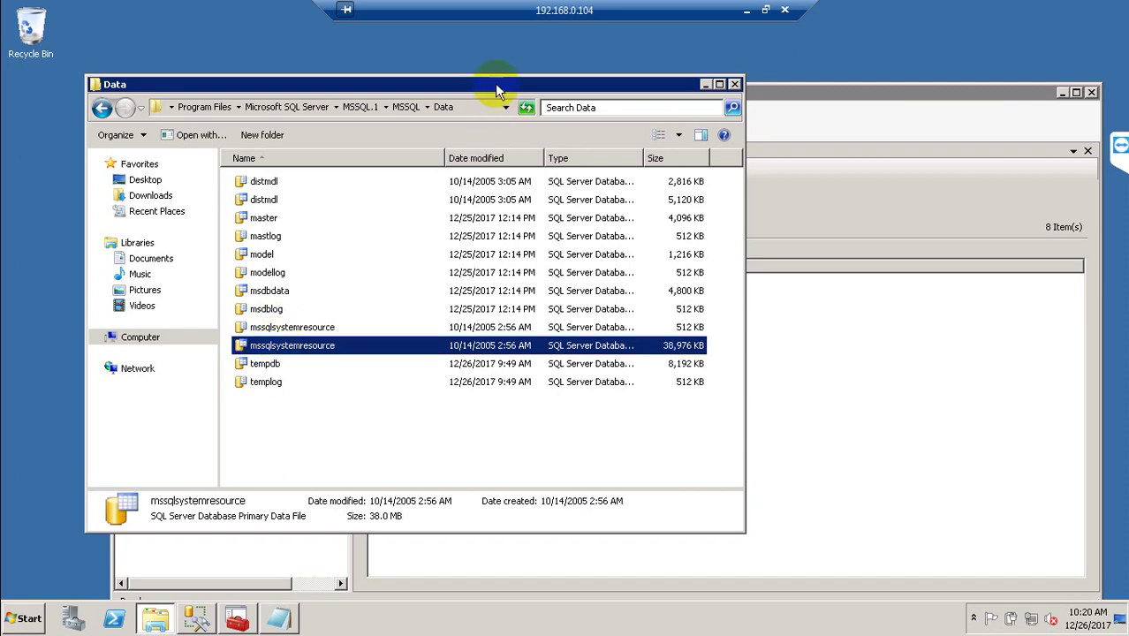
{"action": "left_click_drag", "start_coordinate": [495, 83], "coordinate": [845, 90]}
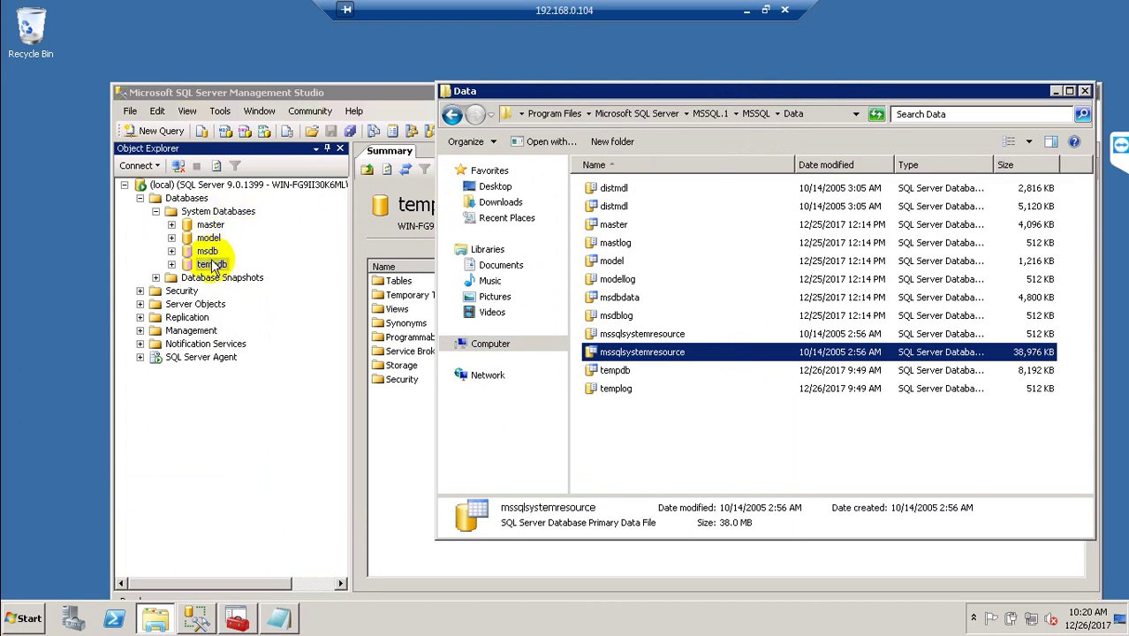
- Compare the mssqlsystemresource, tempdb and templog files with tempdb in Management Studio, then shift the window left
{"action": "left_click", "coordinate": [598, 336]}
{"action": "left_click", "coordinate": [603, 352]}
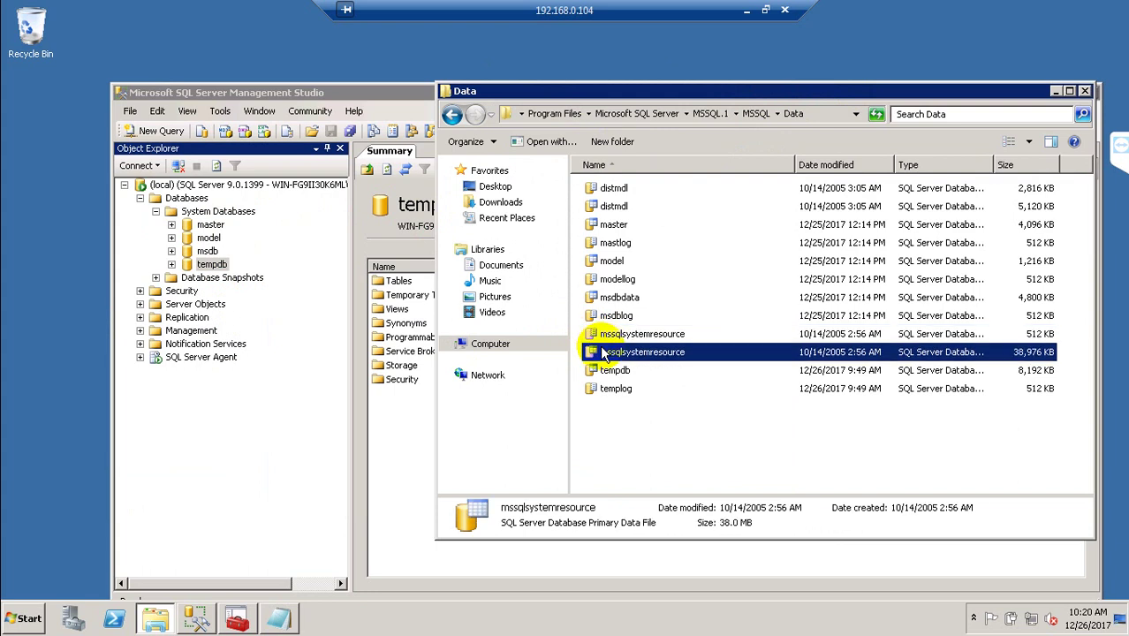
{"action": "left_click", "coordinate": [603, 337]}
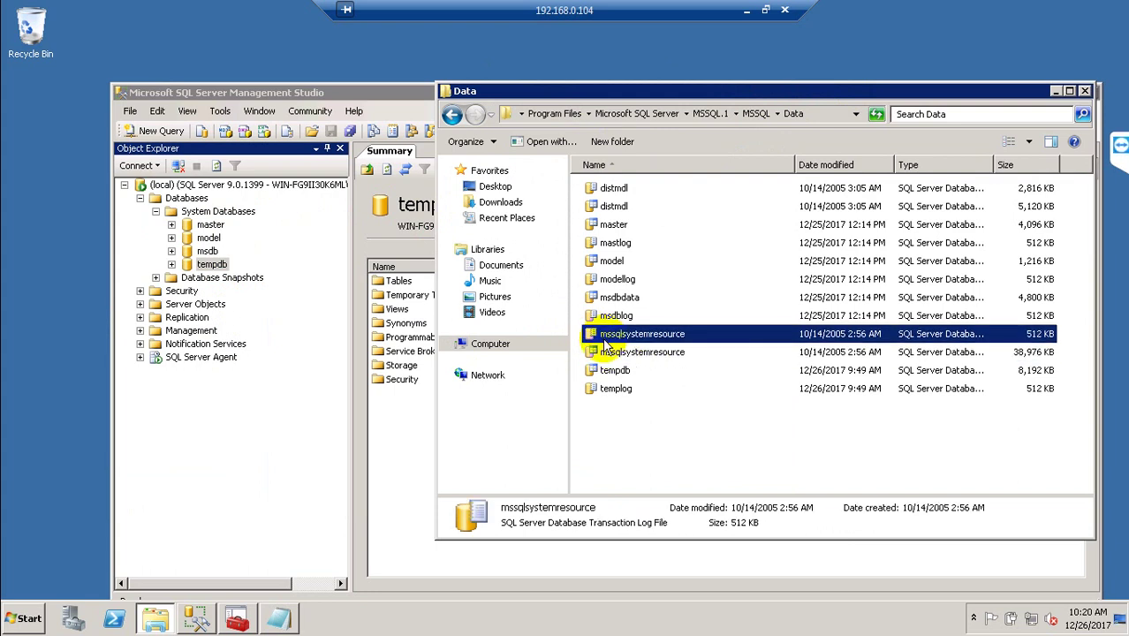
{"action": "left_click", "coordinate": [611, 373]}
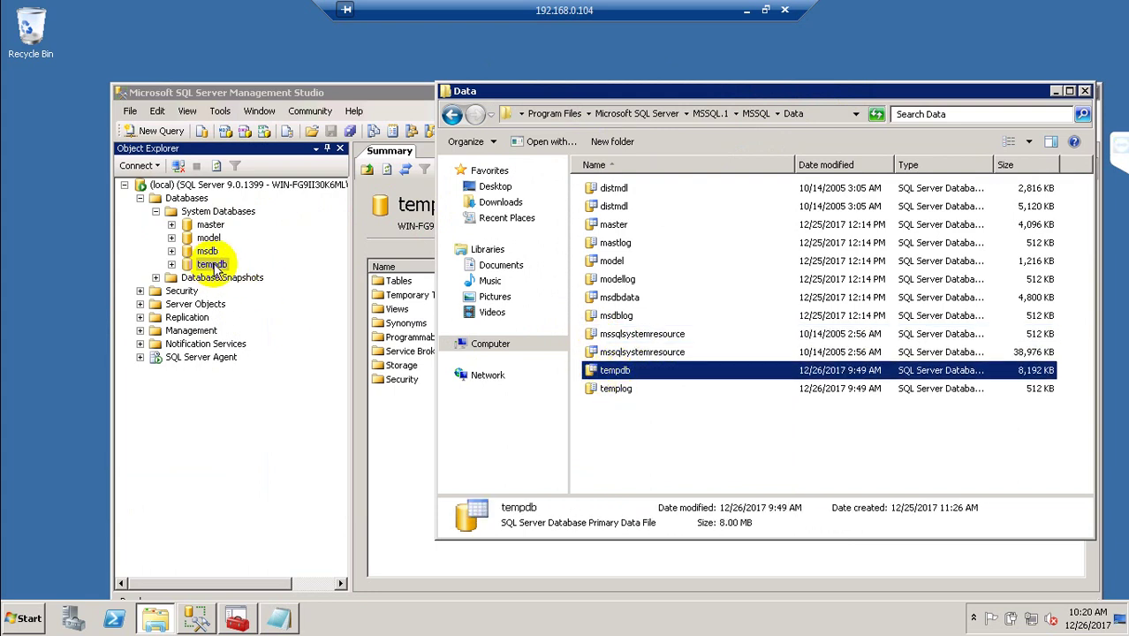
{"action": "left_click", "coordinate": [215, 264]}
{"action": "left_click", "coordinate": [615, 390]}
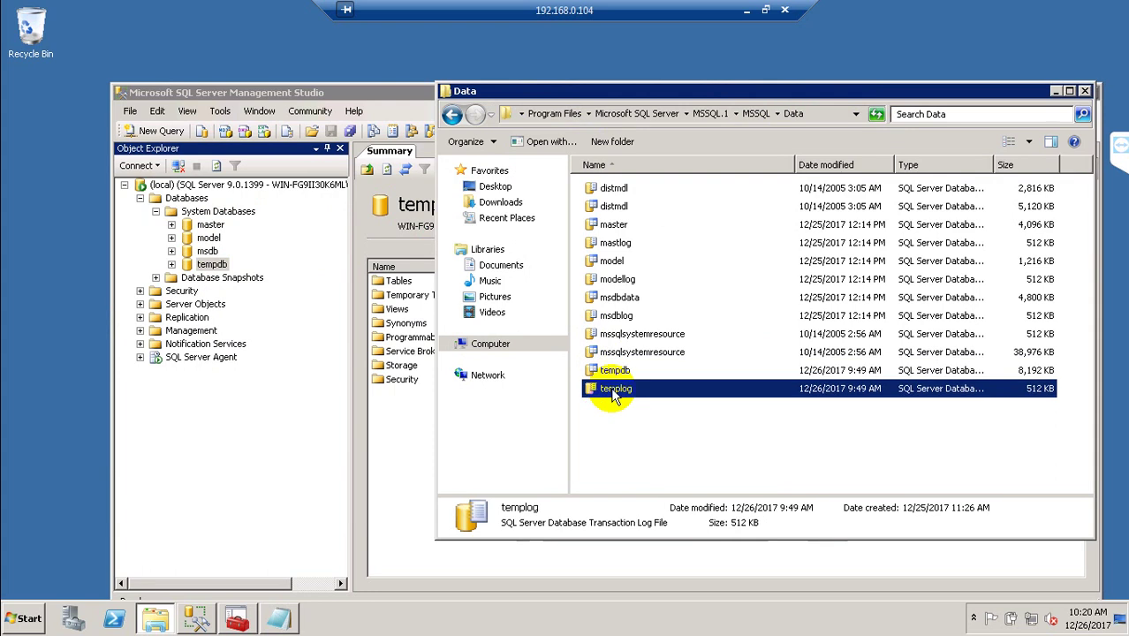
{"action": "left_click", "coordinate": [608, 374]}
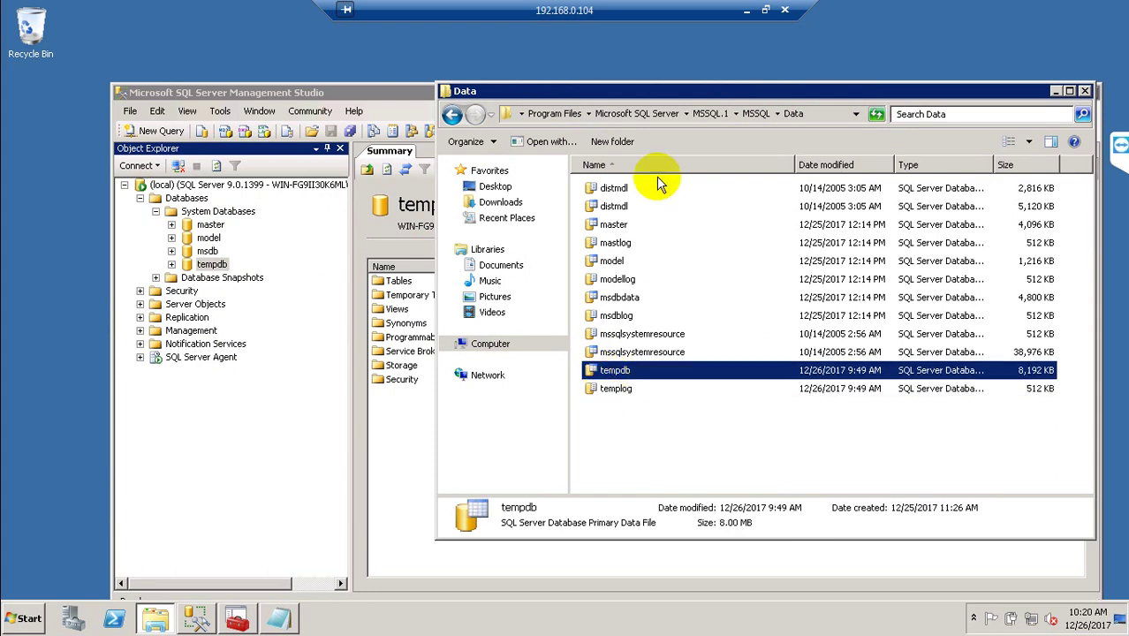
{"action": "left_click", "coordinate": [645, 95]}
{"action": "left_click_drag", "start_coordinate": [645, 95], "coordinate": [482, 90]}
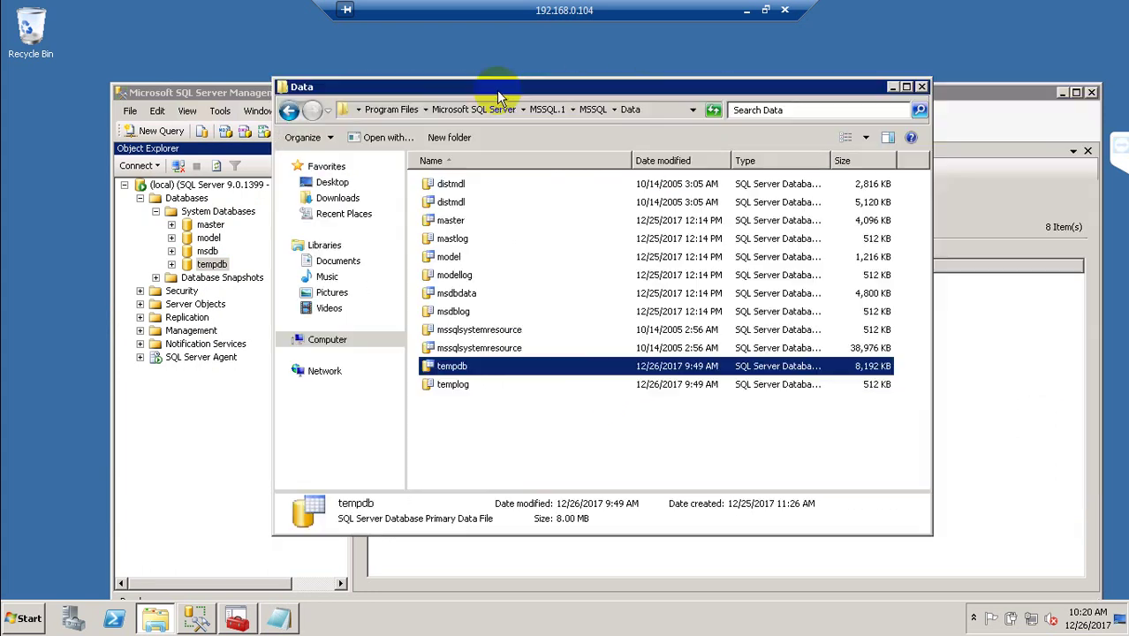
{"action": "left_click", "coordinate": [871, 350]}
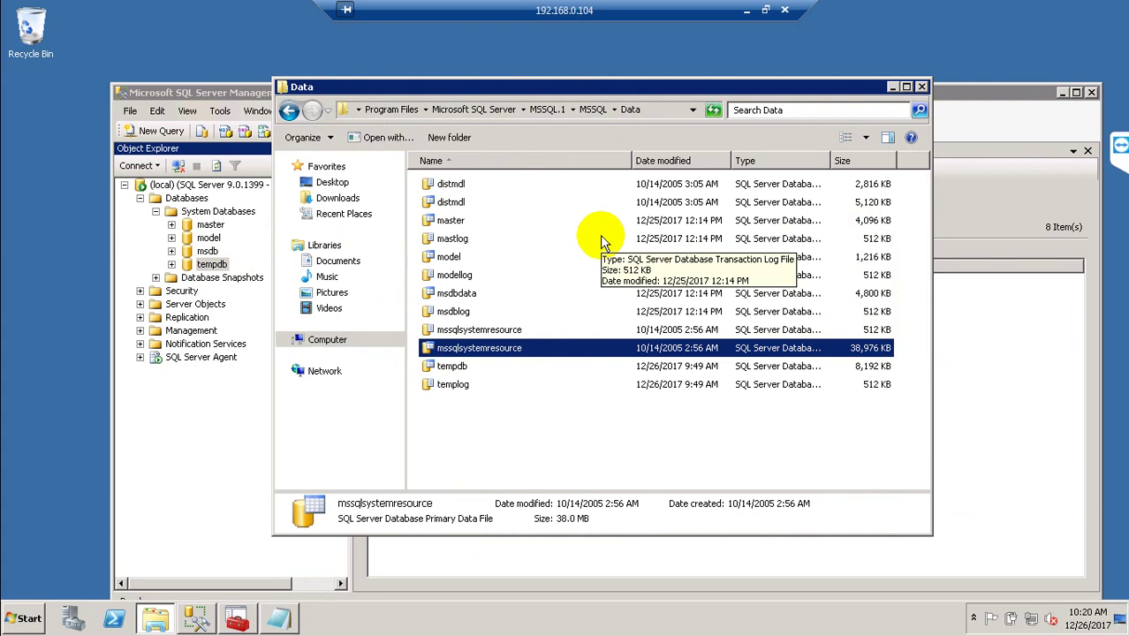
- Go up to Microsoft SQL Server, back down into MSSQL.1\MSSQL\Data, and select model through templog
{"action": "left_click", "coordinate": [590, 108]}
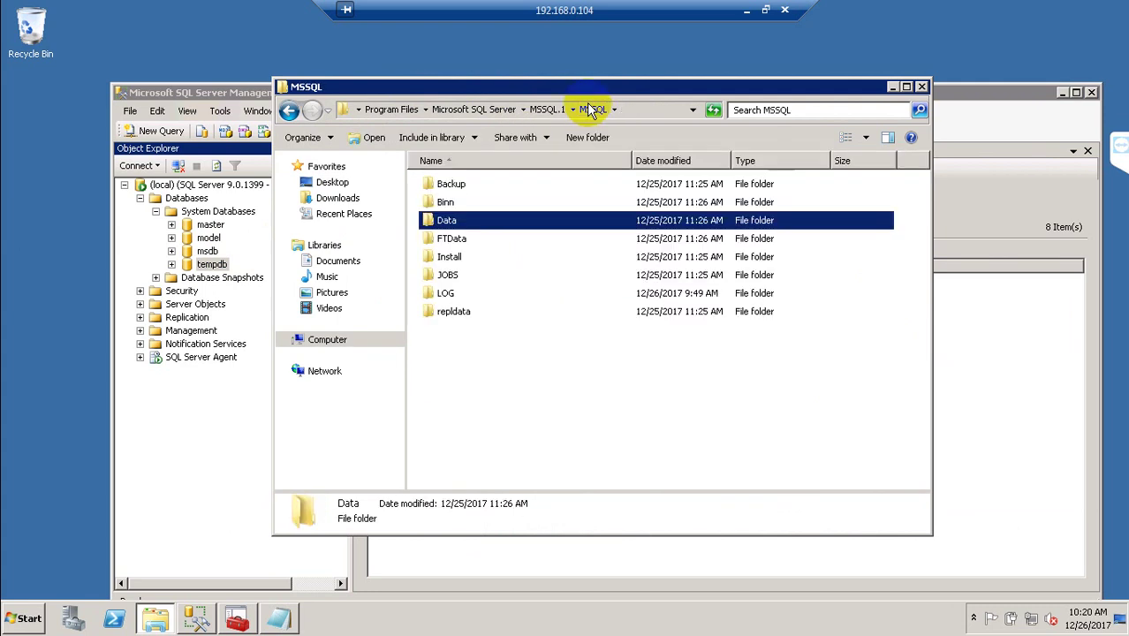
{"action": "left_click", "coordinate": [547, 109]}
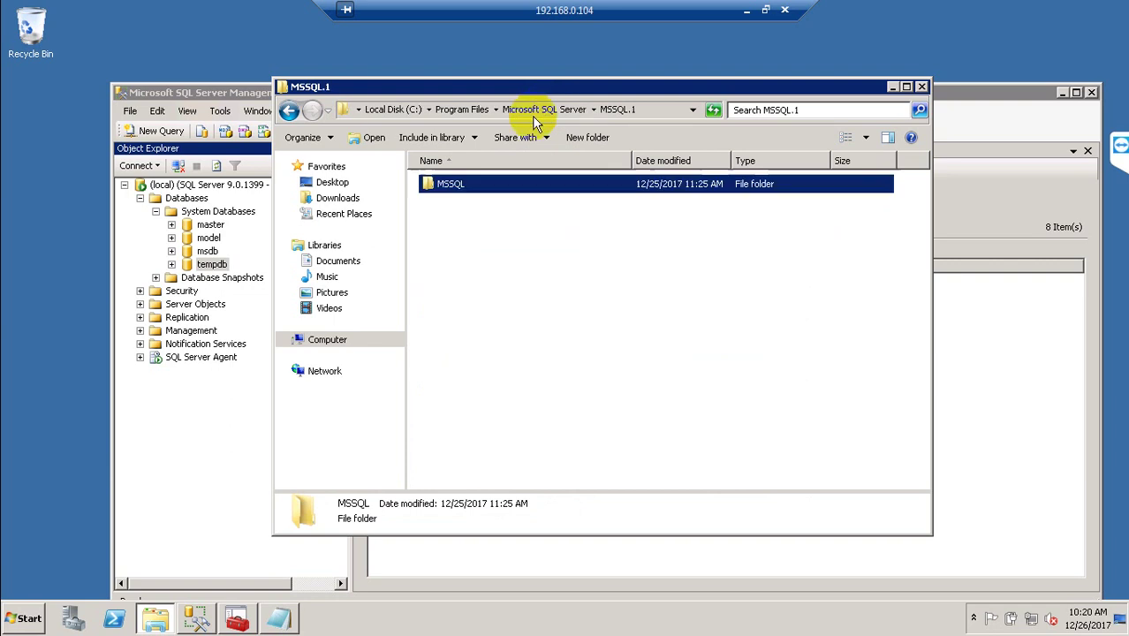
{"action": "left_click", "coordinate": [519, 109]}
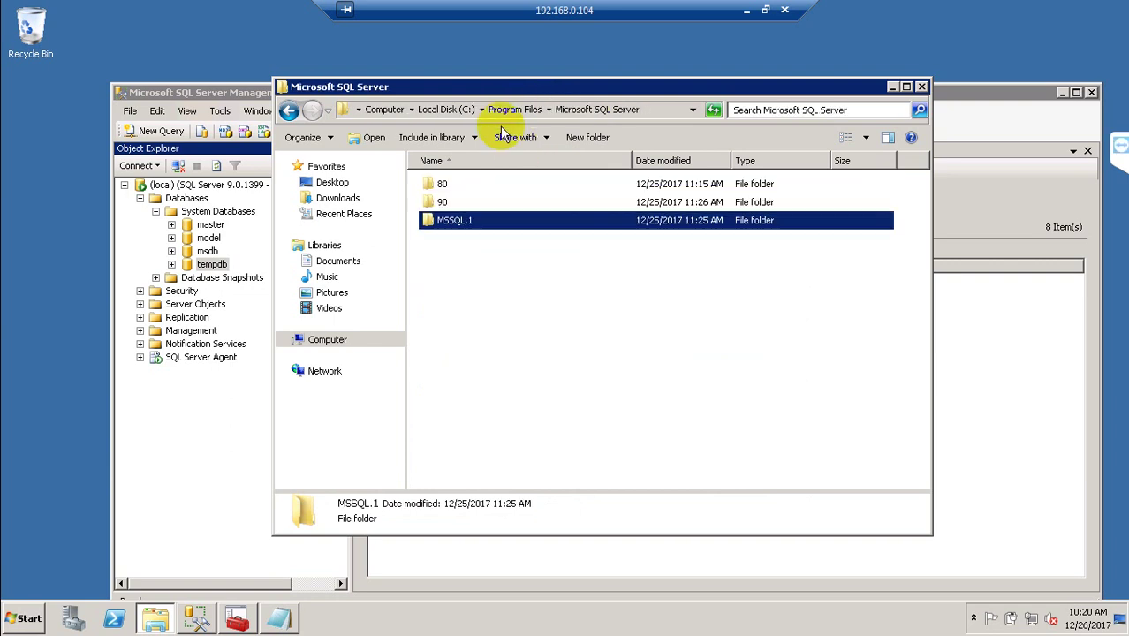
{"action": "double_click", "coordinate": [468, 221]}
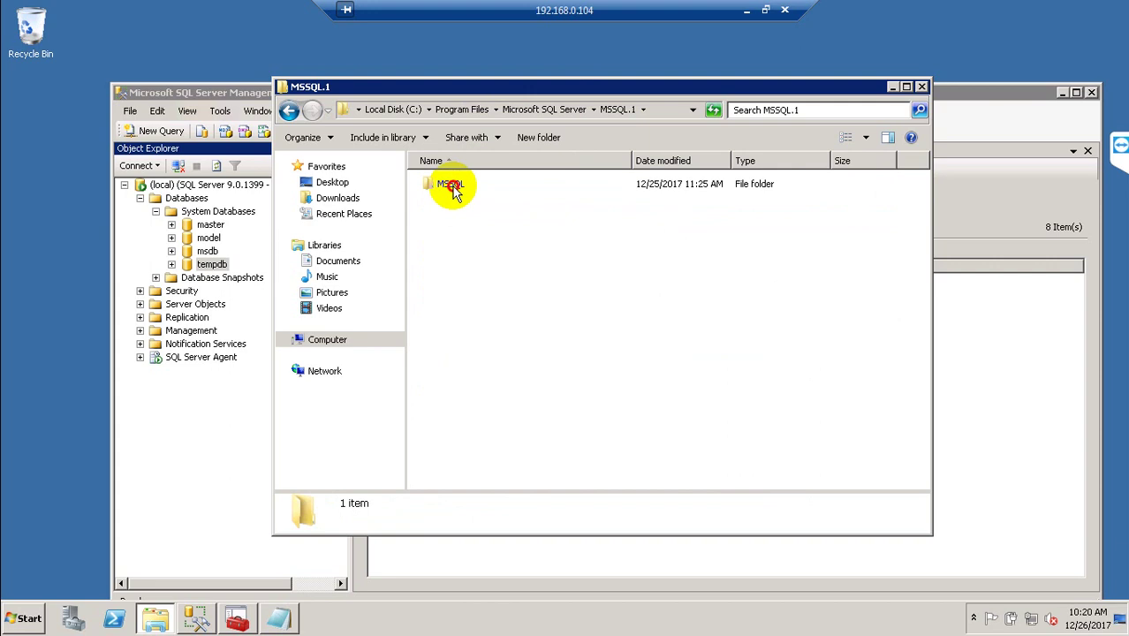
{"action": "double_click", "coordinate": [450, 185]}
{"action": "double_click", "coordinate": [450, 220]}
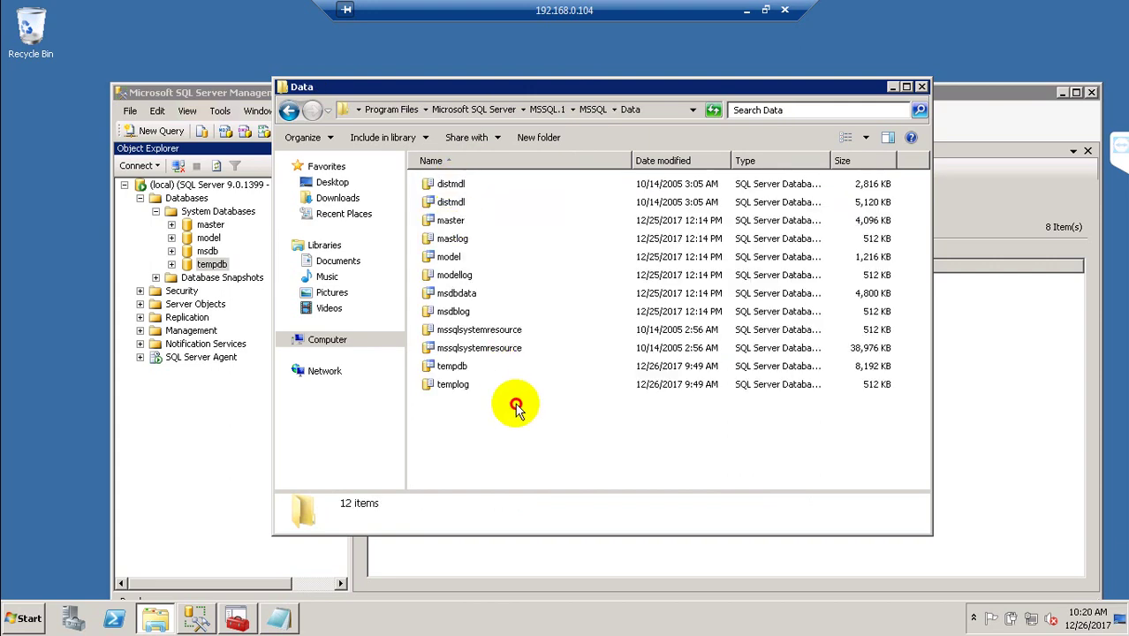
{"action": "left_click_drag", "start_coordinate": [514, 411], "coordinate": [453, 256]}
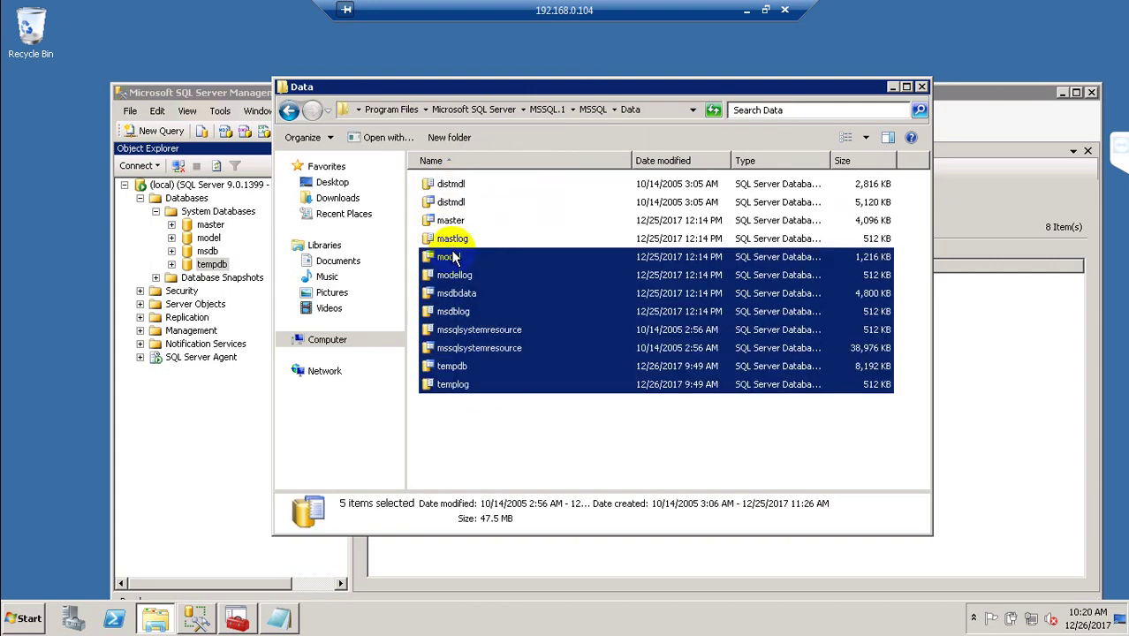
{"action": "left_click", "coordinate": [486, 394]}
{"action": "left_click_drag", "start_coordinate": [477, 380], "coordinate": [476, 230]}
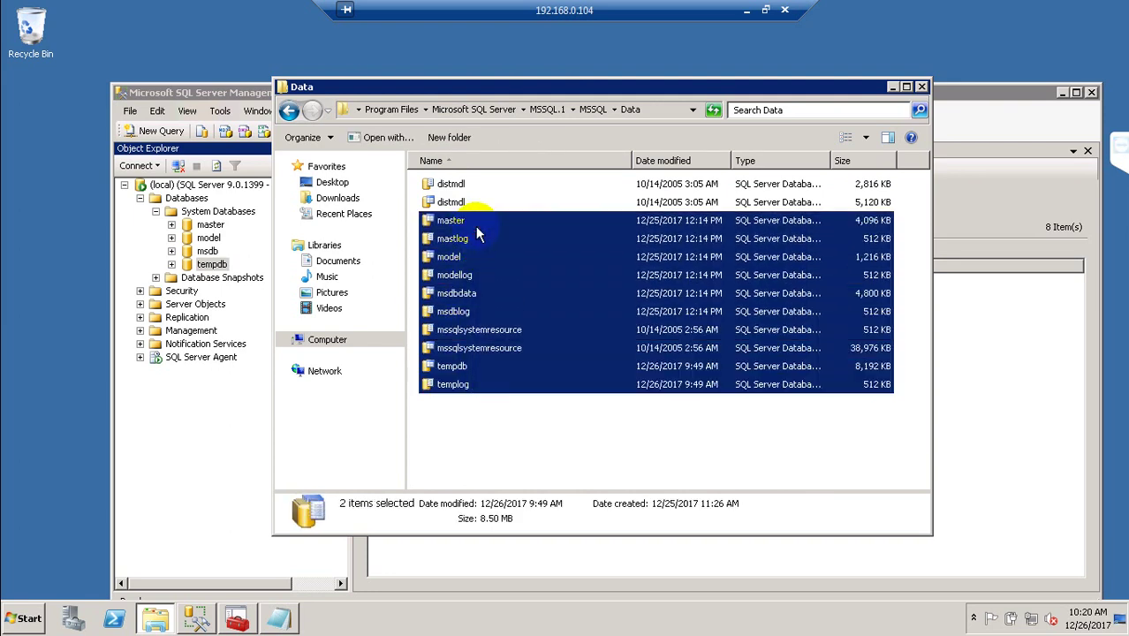
{"action": "left_click", "coordinate": [497, 417]}
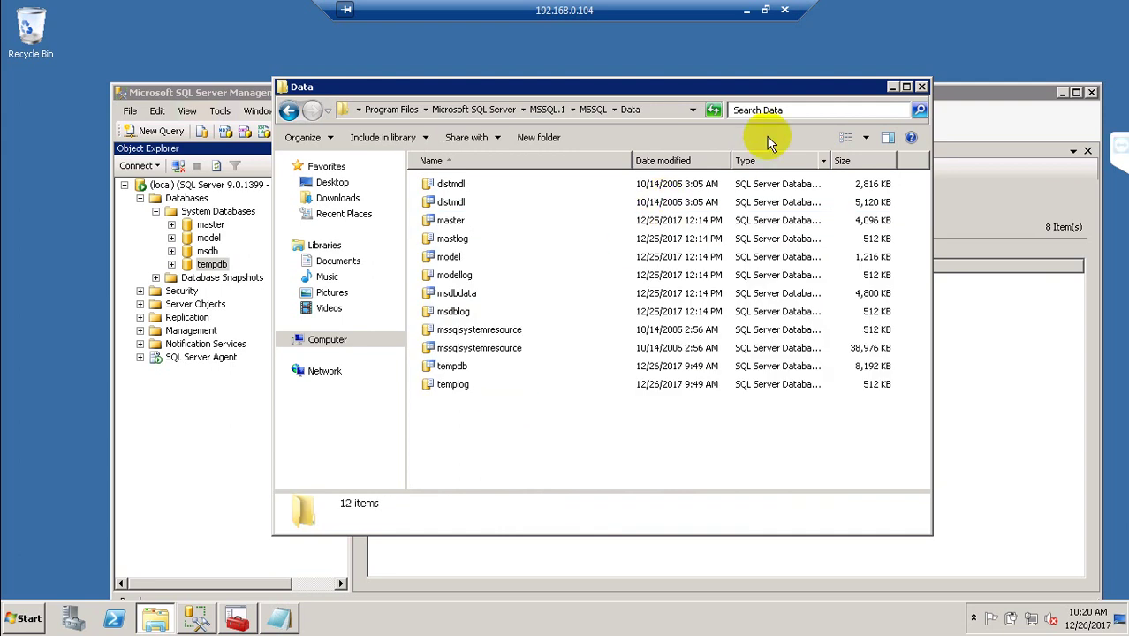
{"action": "left_click", "coordinate": [891, 89]}
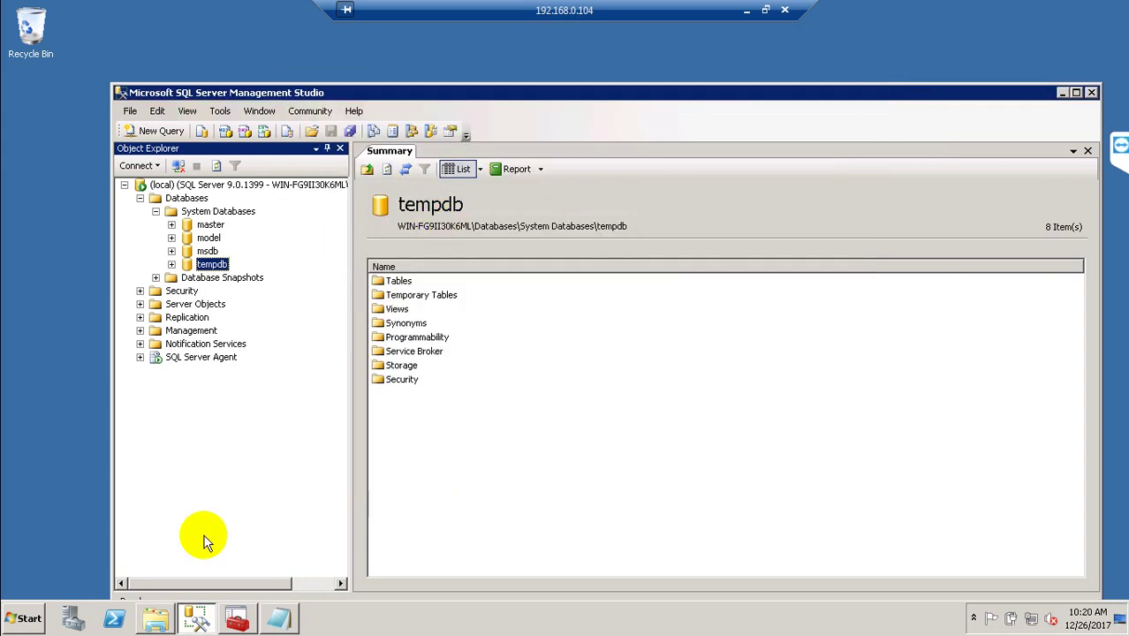
{"action": "left_click", "coordinate": [159, 618]}
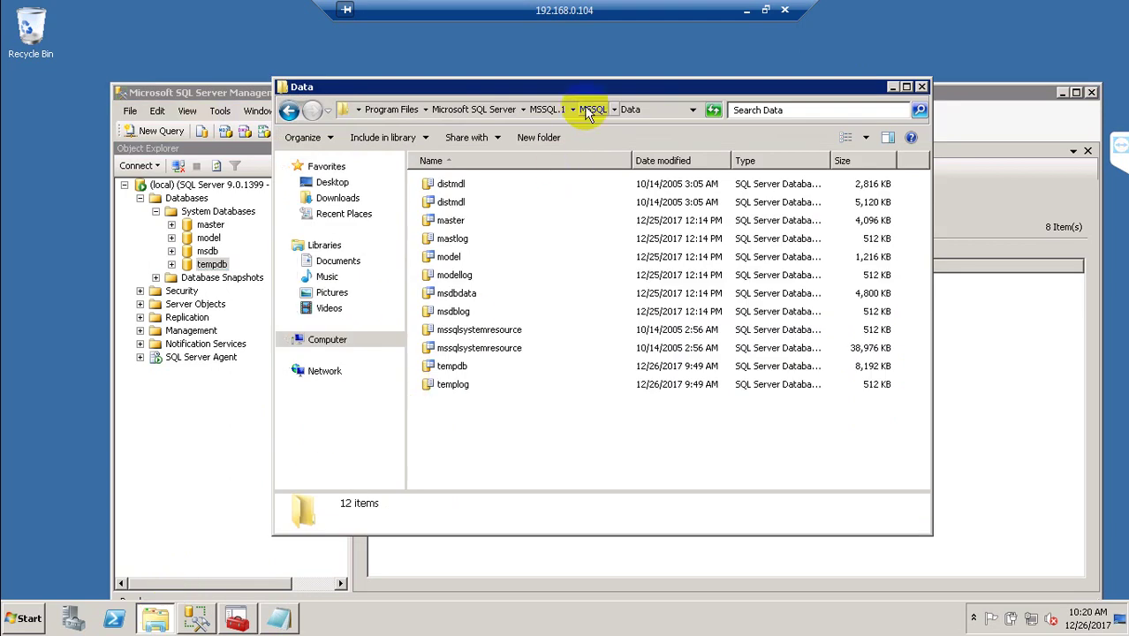
- Open the Data folder, select the system database files, and compare master with mastlog
{"action": "left_click", "coordinate": [589, 110]}
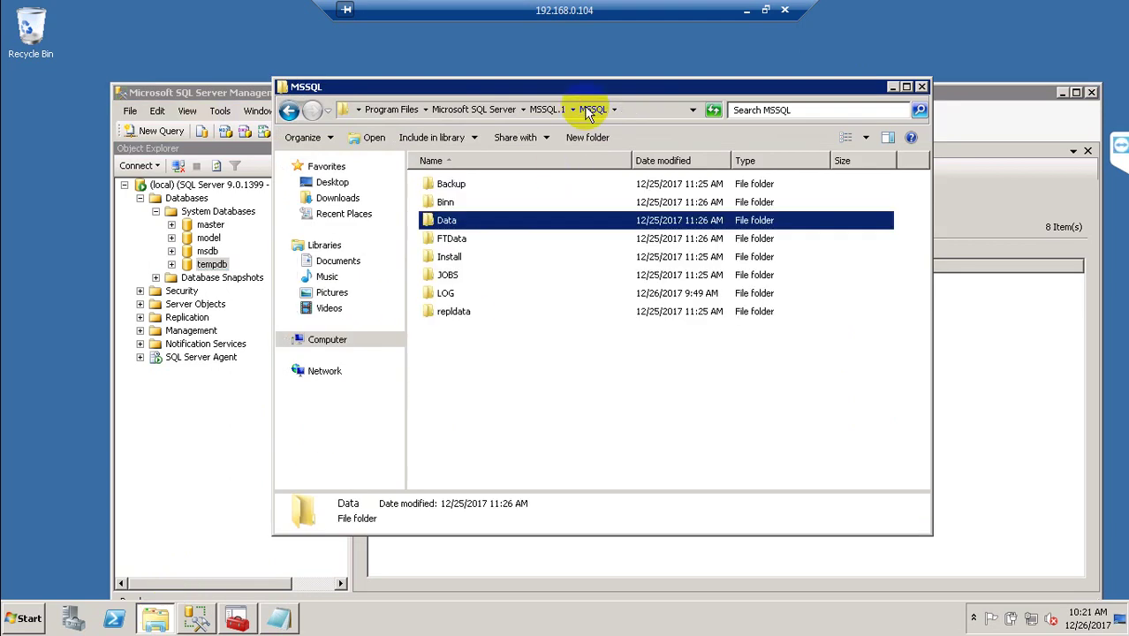
{"action": "double_click", "coordinate": [474, 221]}
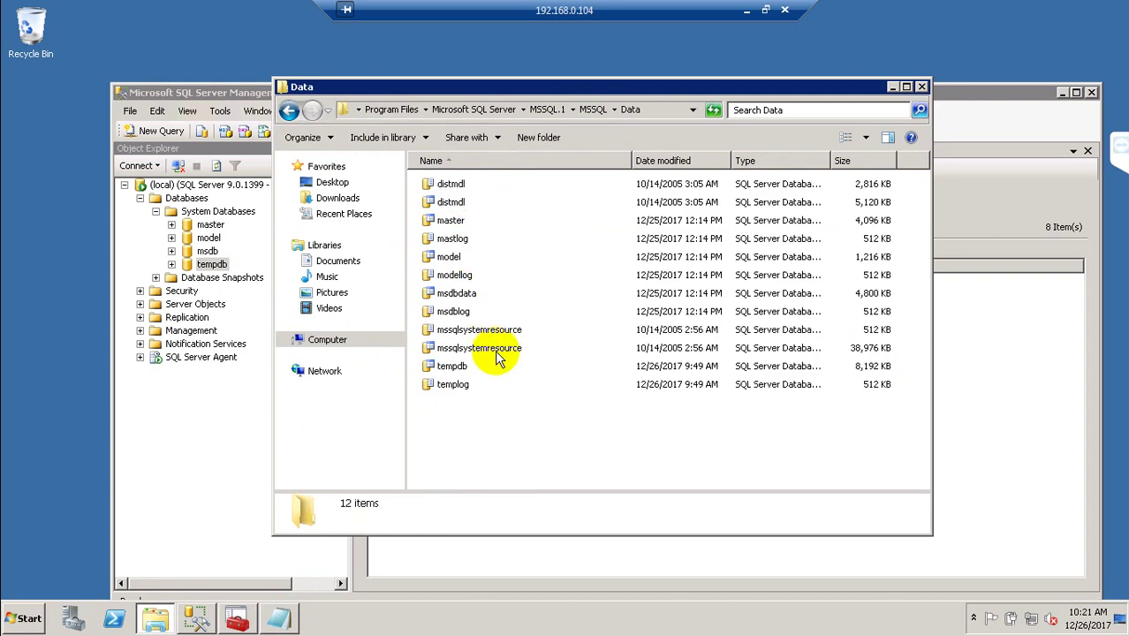
{"action": "left_click_drag", "start_coordinate": [502, 394], "coordinate": [473, 232]}
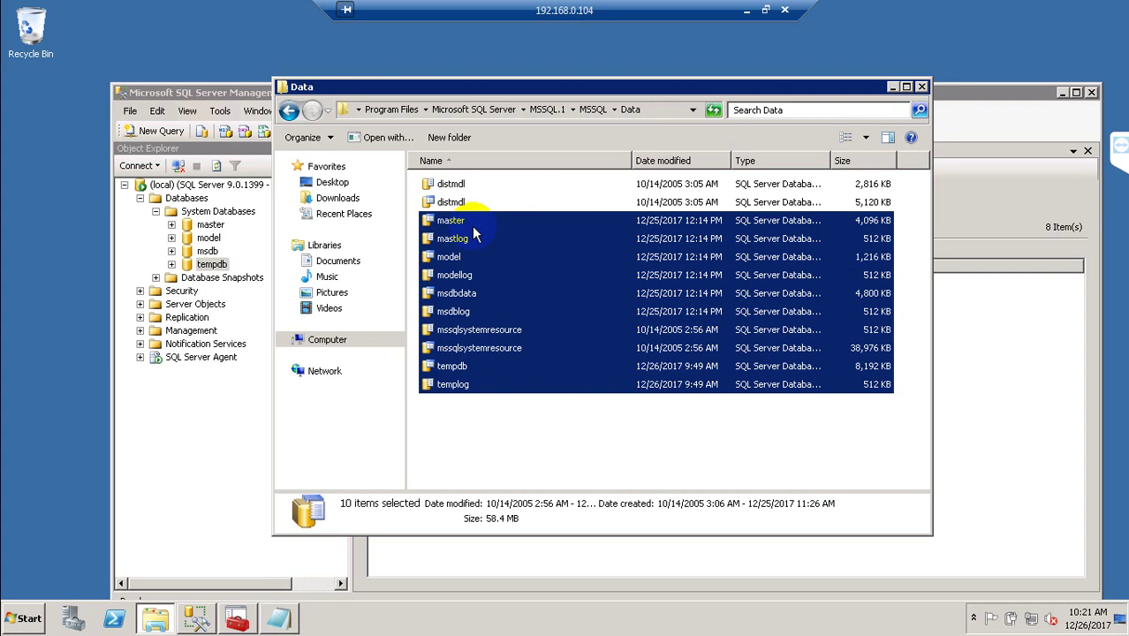
{"action": "left_click", "coordinate": [454, 222]}
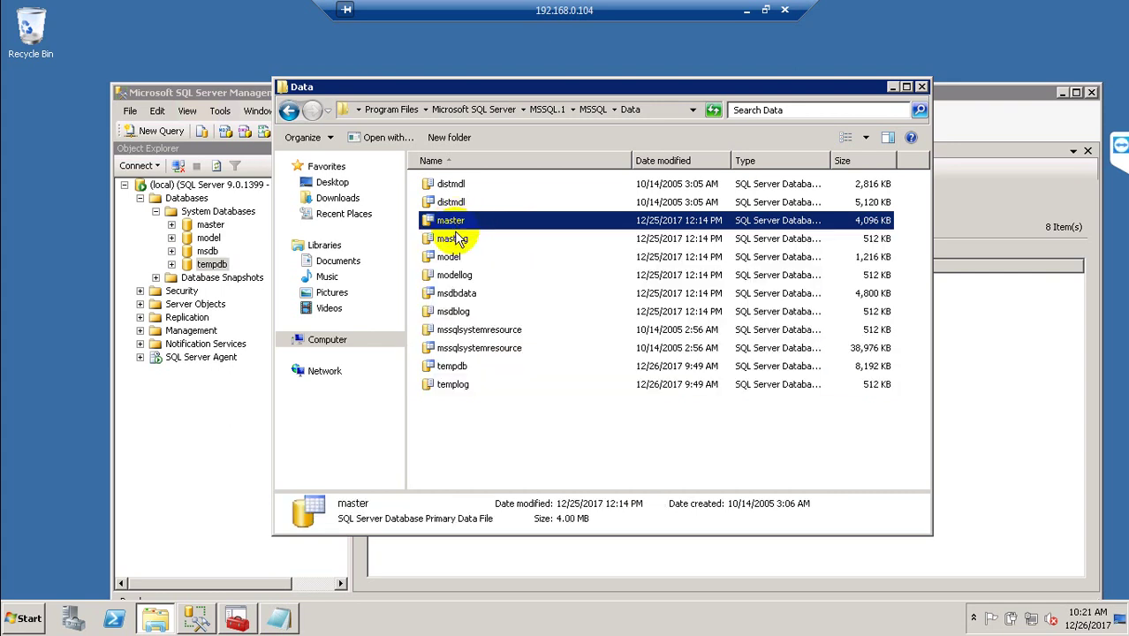
{"action": "left_click", "coordinate": [455, 239]}
{"action": "left_click", "coordinate": [453, 223]}
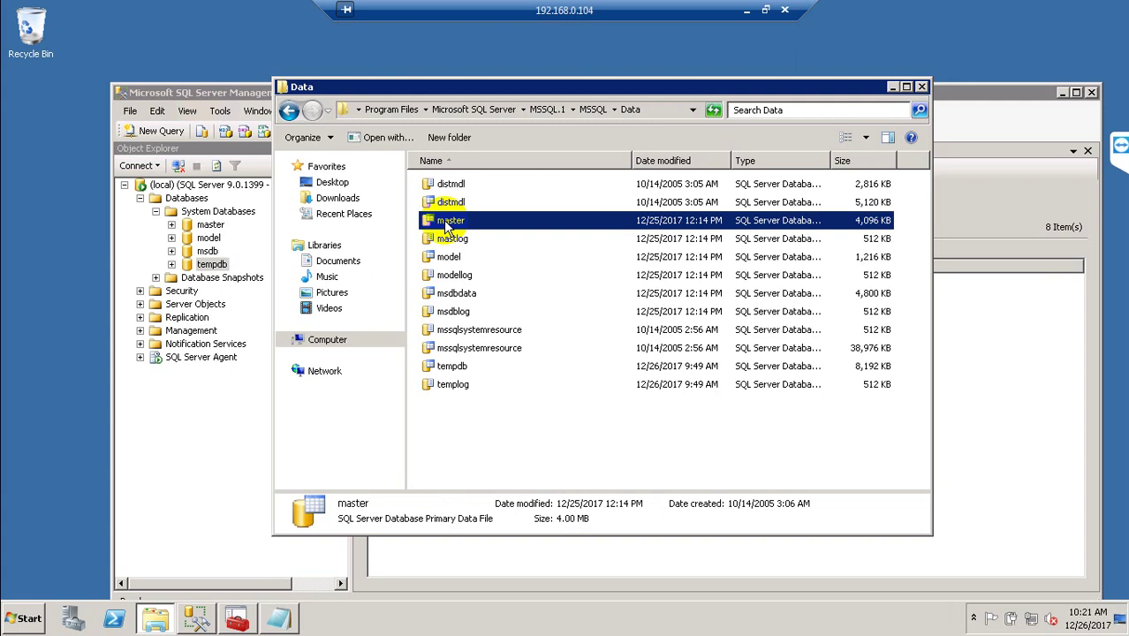
- Go up to MSSQL.1, reopen MSSQL > Data, then return up to the MSSQL folder
{"action": "left_click", "coordinate": [543, 109]}
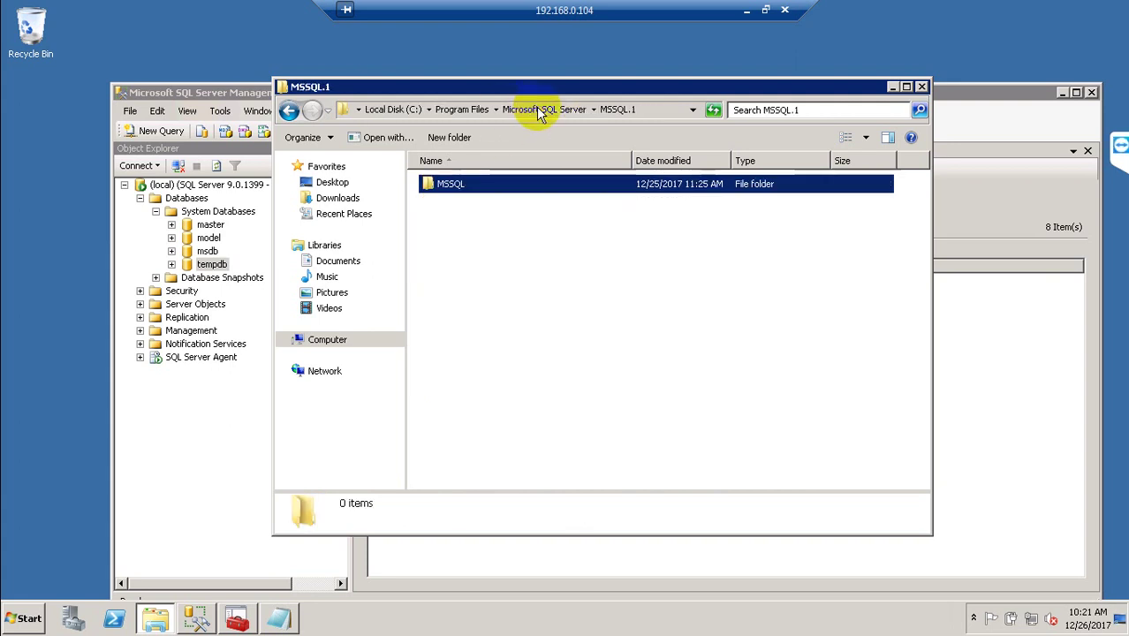
{"action": "double_click", "coordinate": [480, 185]}
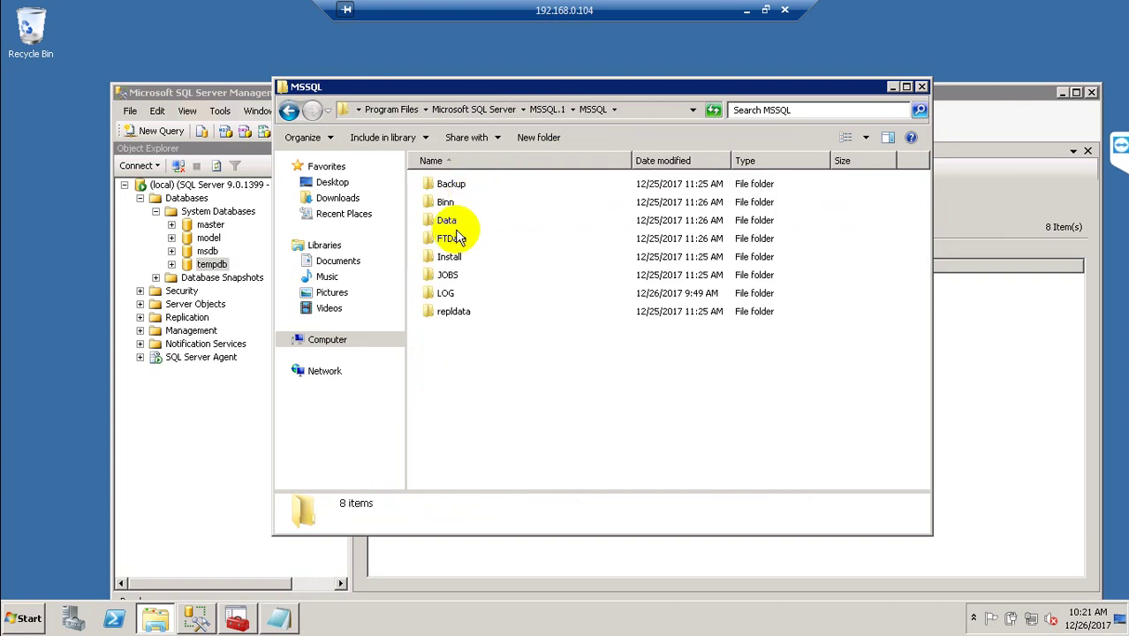
{"action": "left_click", "coordinate": [450, 224]}
{"action": "double_click", "coordinate": [450, 223]}
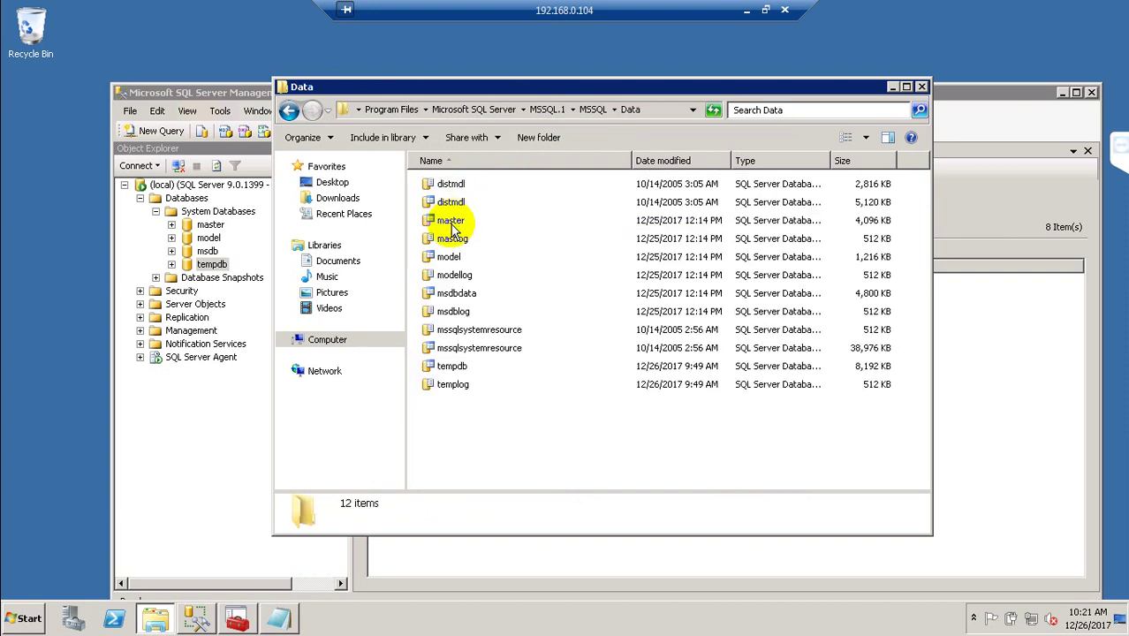
{"action": "left_click", "coordinate": [593, 109]}
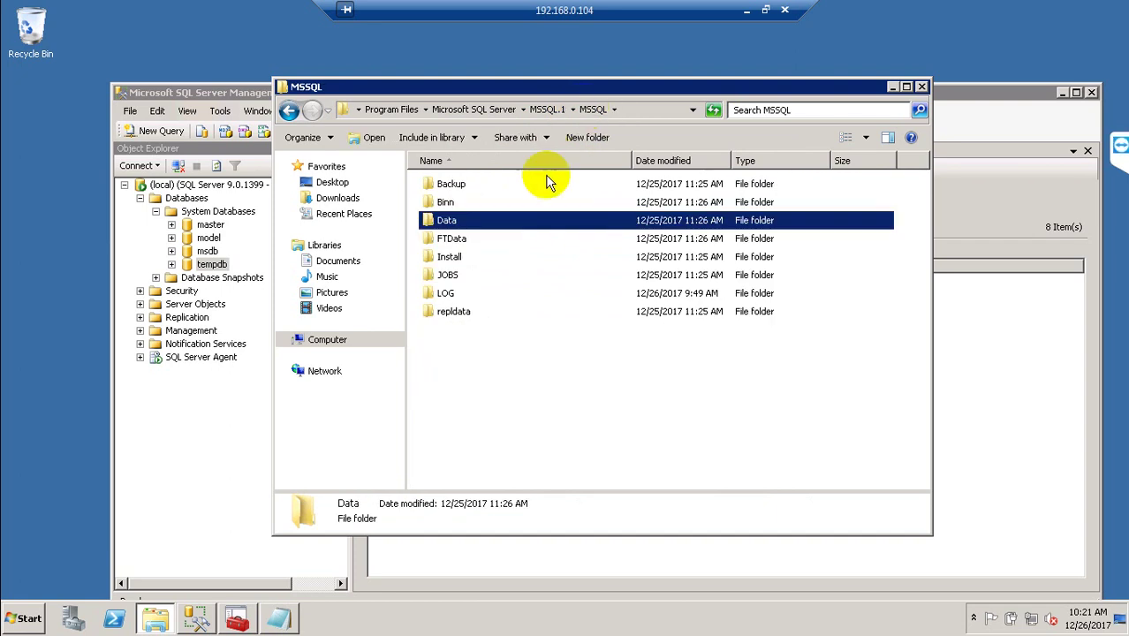
- Open the LOG folder and view the details of ERRORLOG.3 and ERRORLOG.2
{"action": "double_click", "coordinate": [473, 291]}
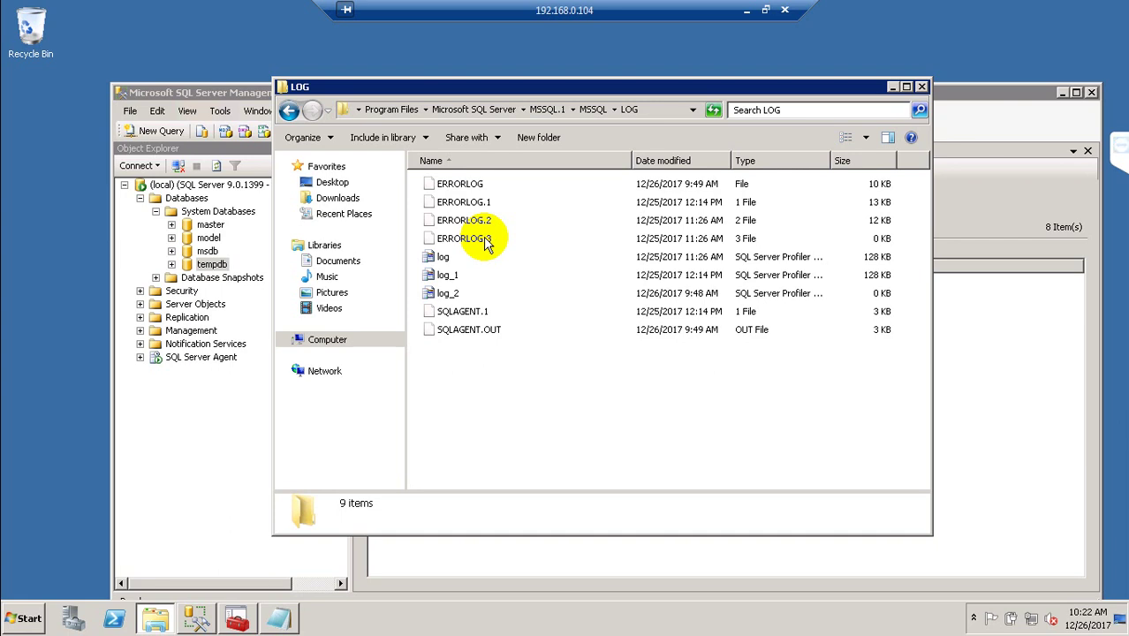
{"action": "left_click", "coordinate": [485, 240]}
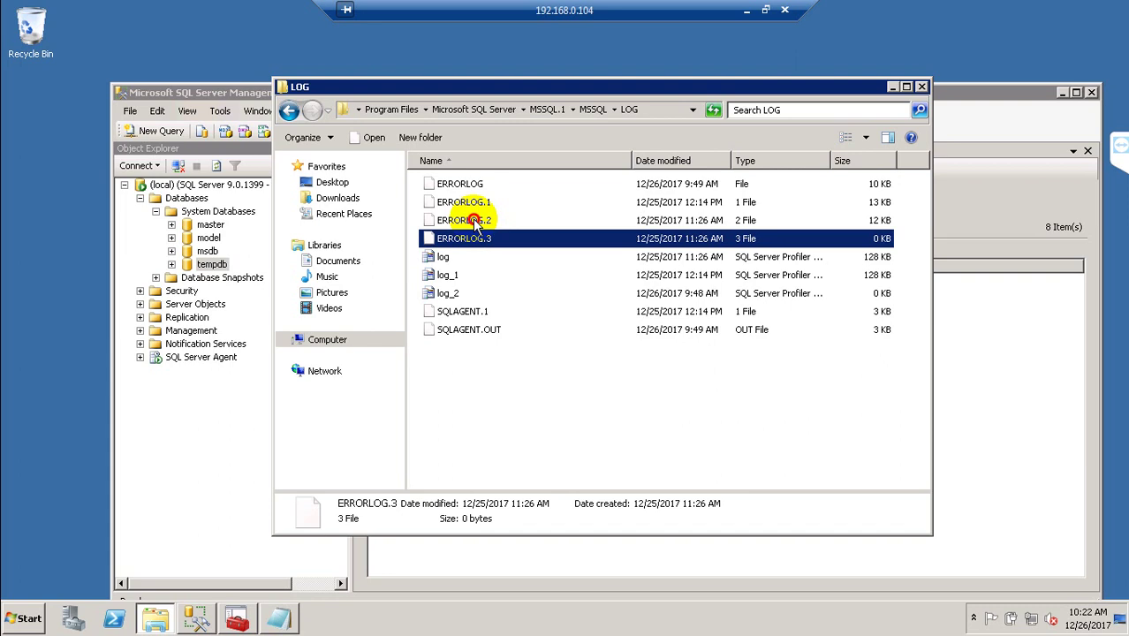
{"action": "left_click", "coordinate": [475, 222]}
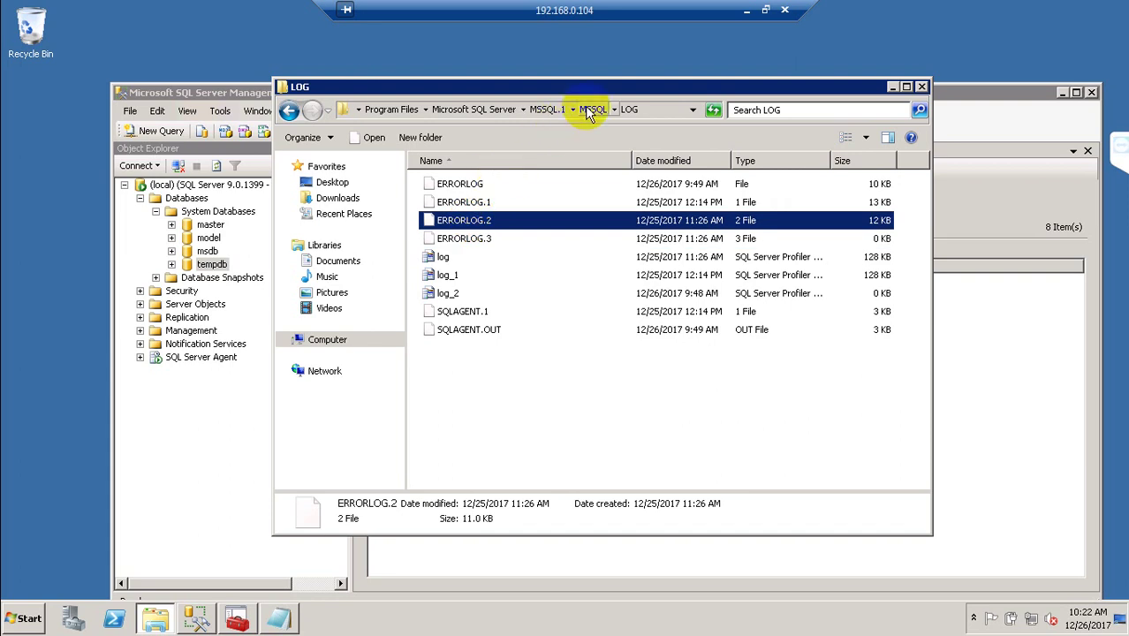
{"action": "left_click", "coordinate": [952, 93]}
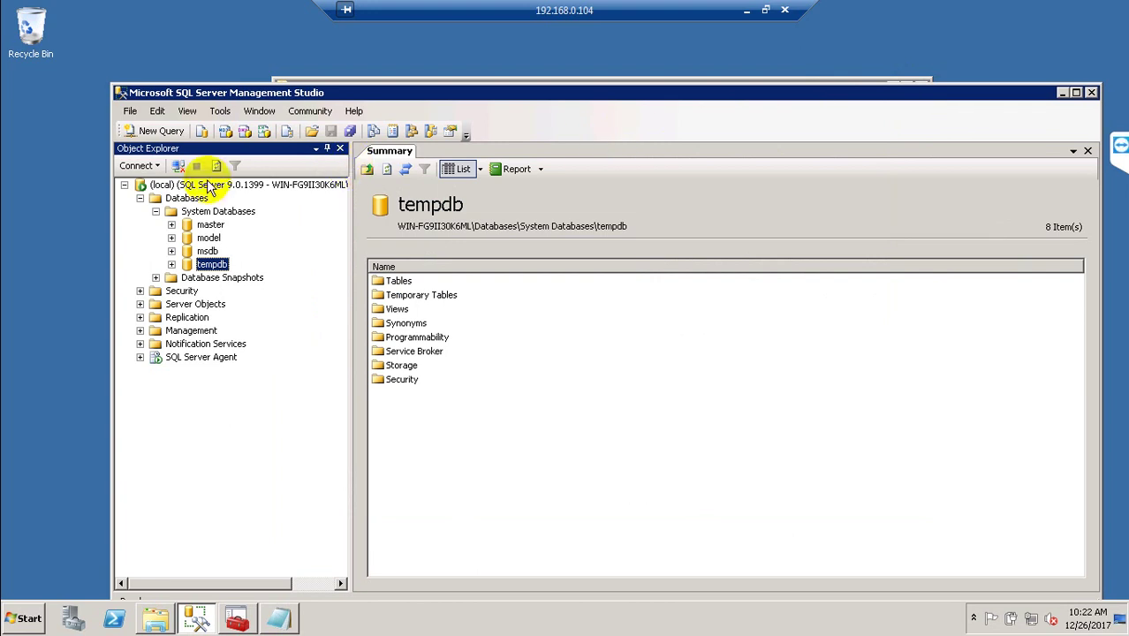
- Collapse Databases, expand Management > SQL Server Logs, and open the Current log
{"action": "left_click", "coordinate": [140, 198]}
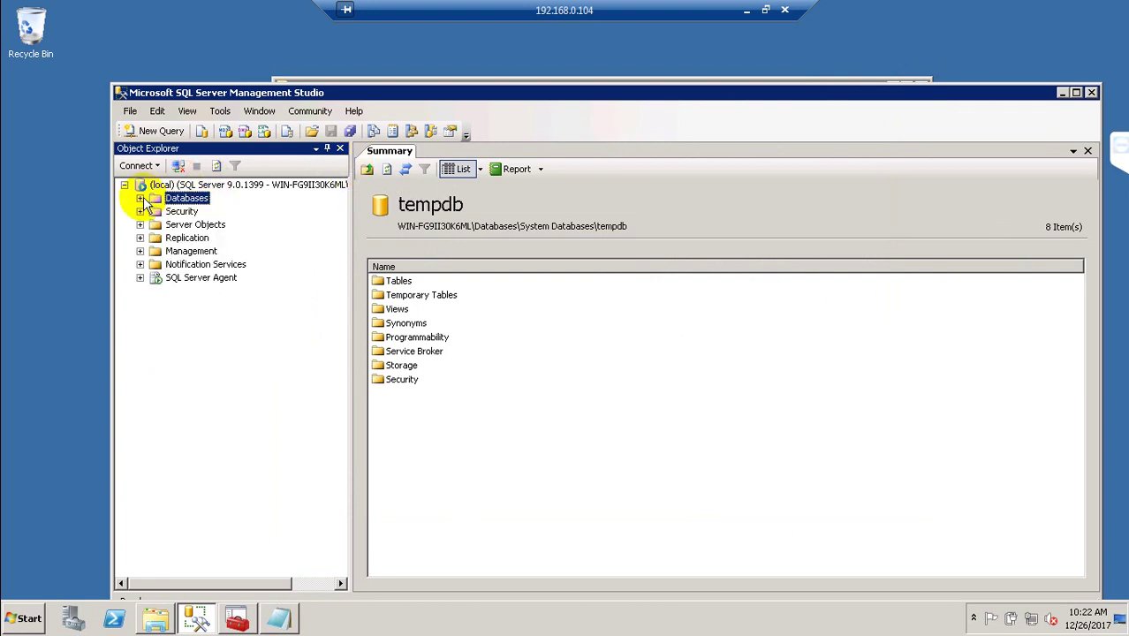
{"action": "left_click", "coordinate": [140, 251]}
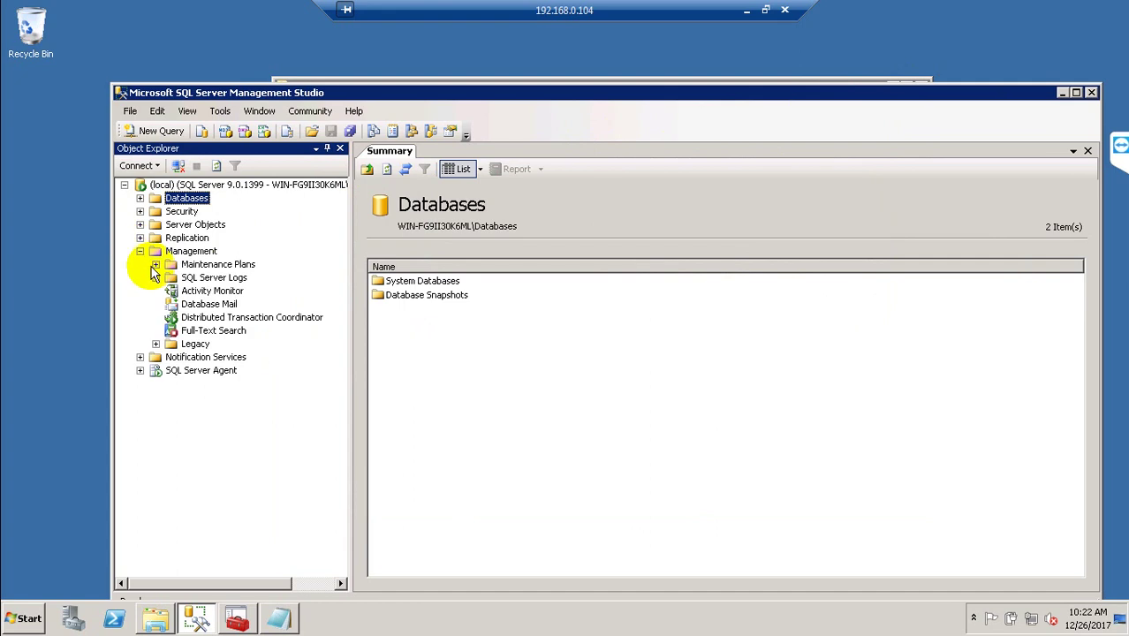
{"action": "left_click", "coordinate": [155, 278]}
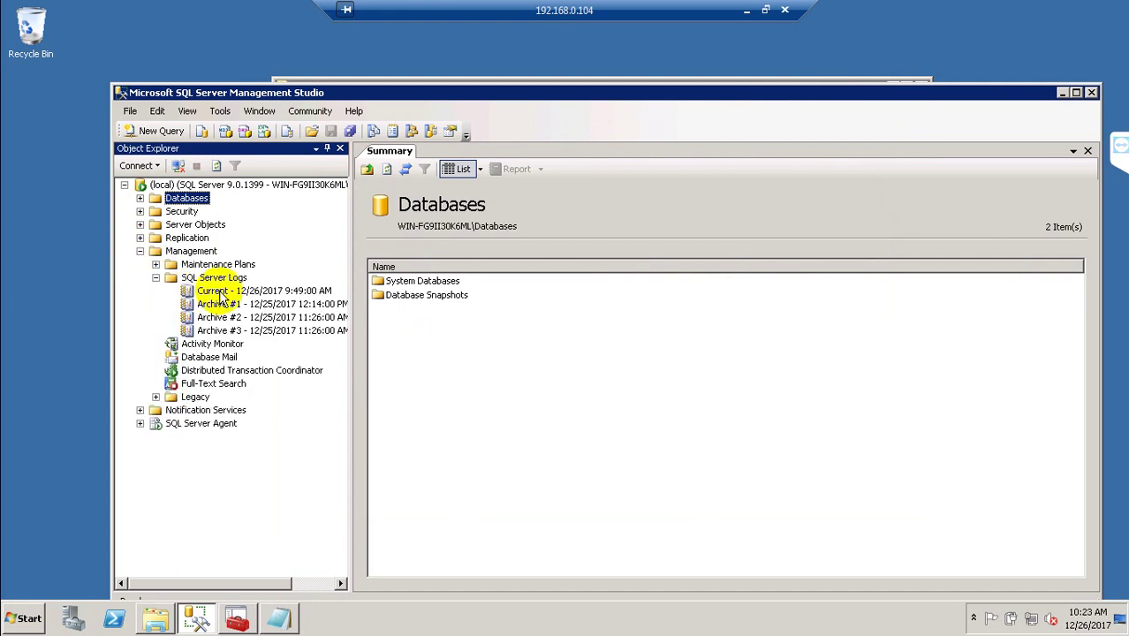
{"action": "double_click", "coordinate": [220, 294]}
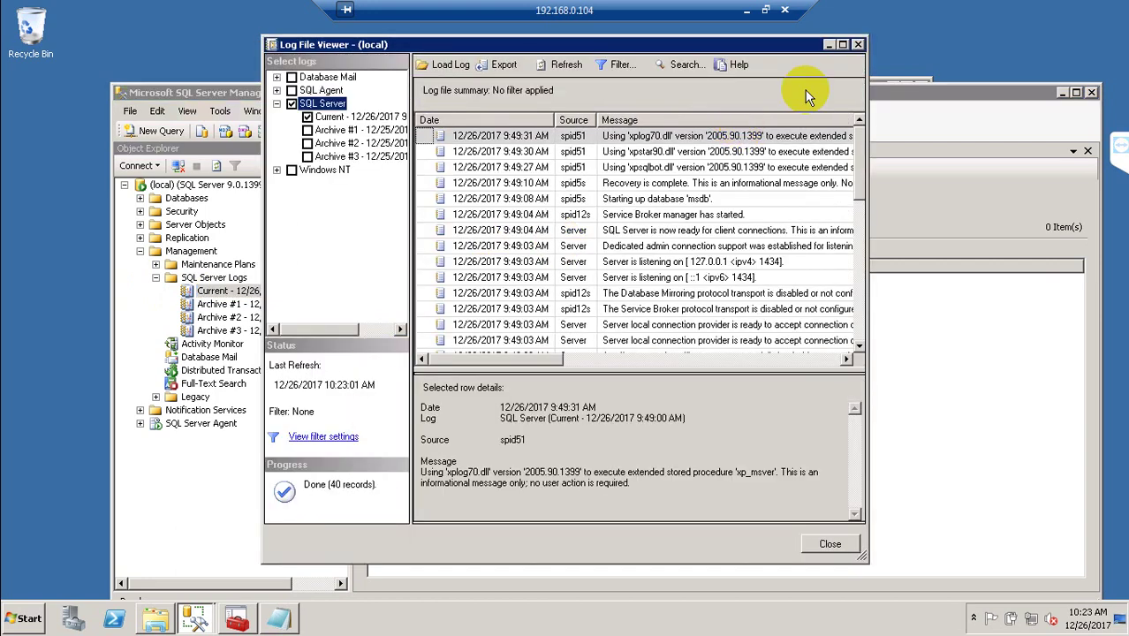
- Maximize the Log File Viewer and read the version, copyright, process ID and ERRORLOG entries
{"action": "left_click", "coordinate": [842, 45]}
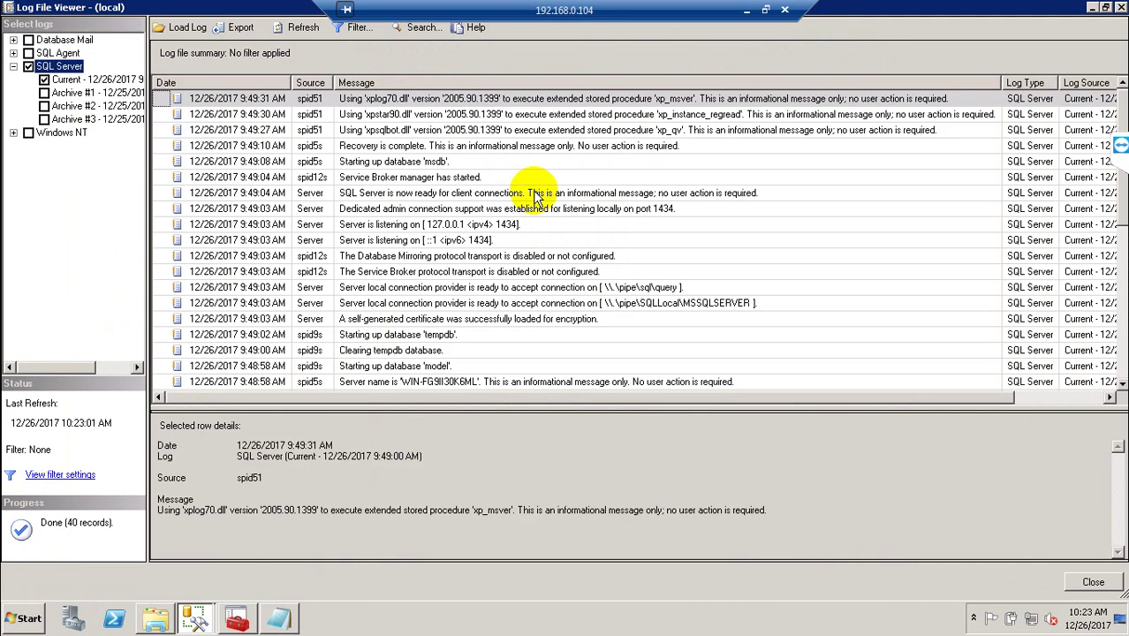
{"action": "left_click", "coordinate": [530, 192]}
{"action": "left_click", "coordinate": [470, 256]}
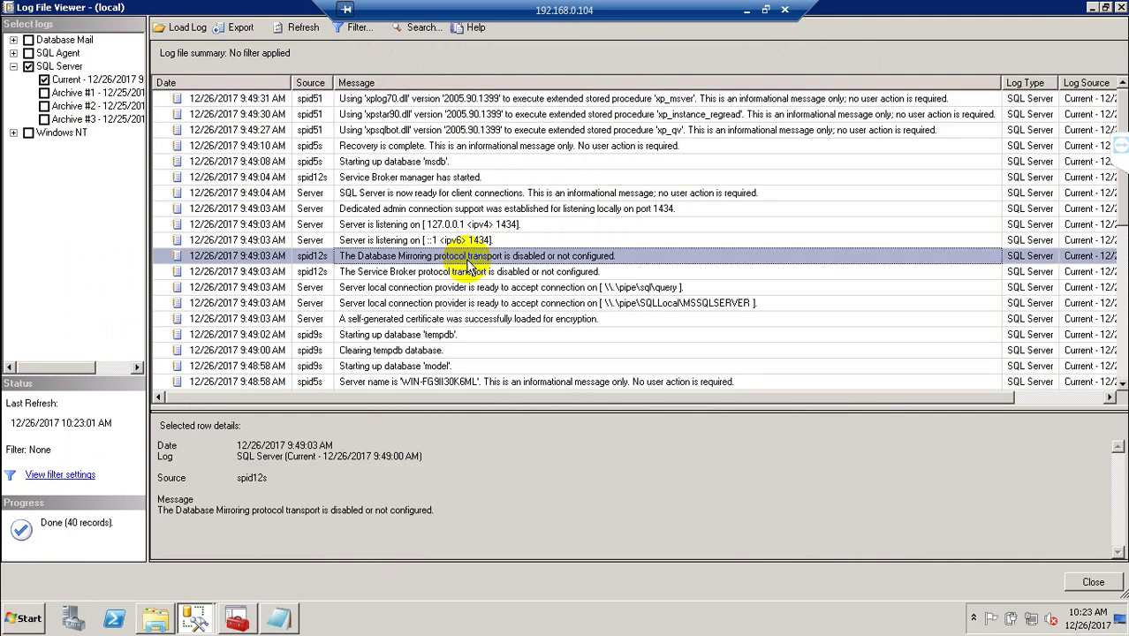
{"action": "scroll", "coordinate": [435, 334], "scroll_direction": "down", "scroll_amount": 7}
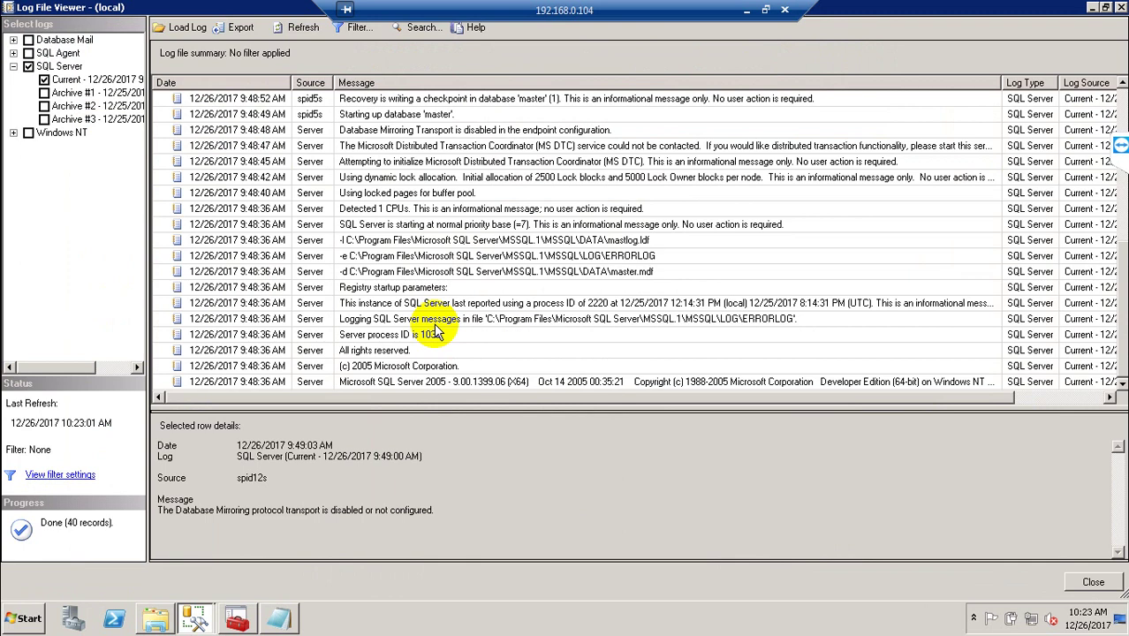
{"action": "left_click", "coordinate": [411, 382]}
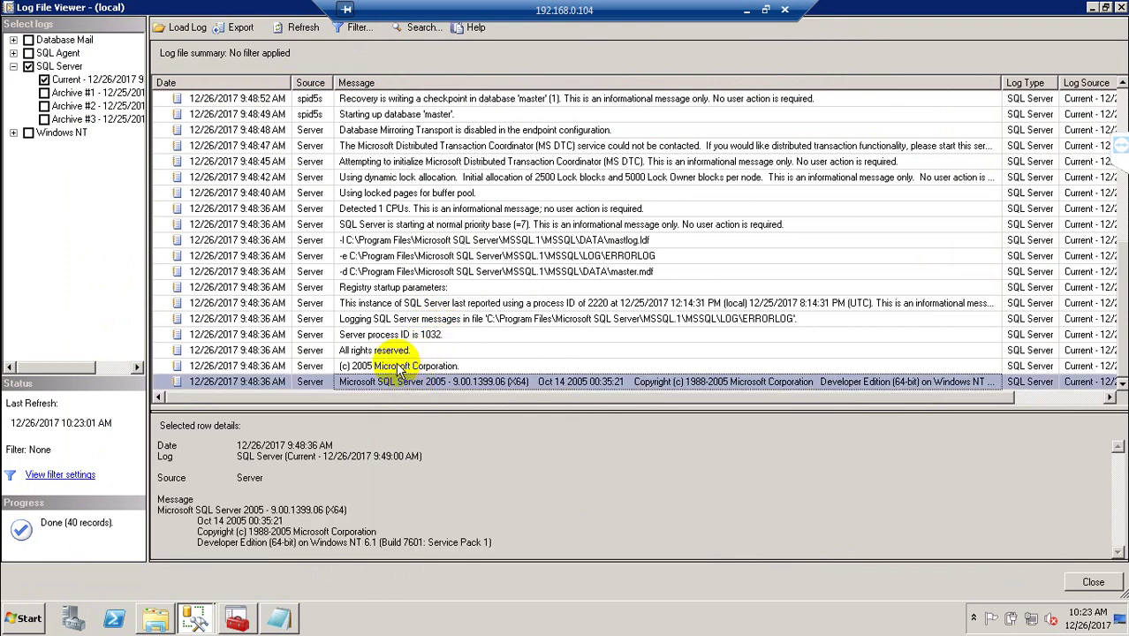
{"action": "left_click", "coordinate": [398, 367]}
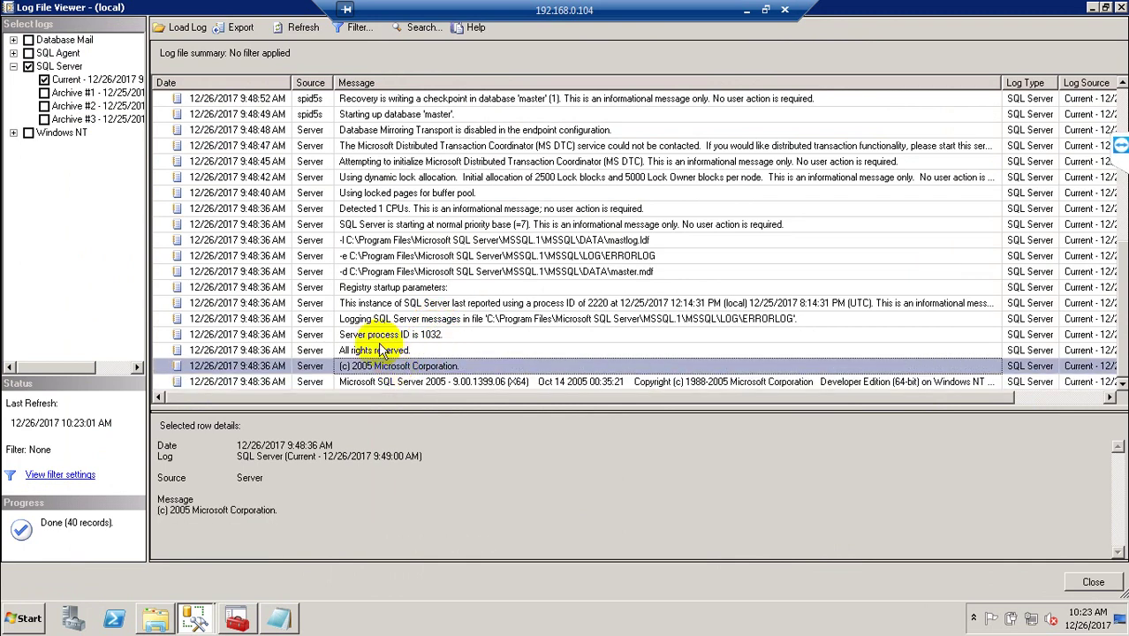
{"action": "left_click", "coordinate": [382, 351]}
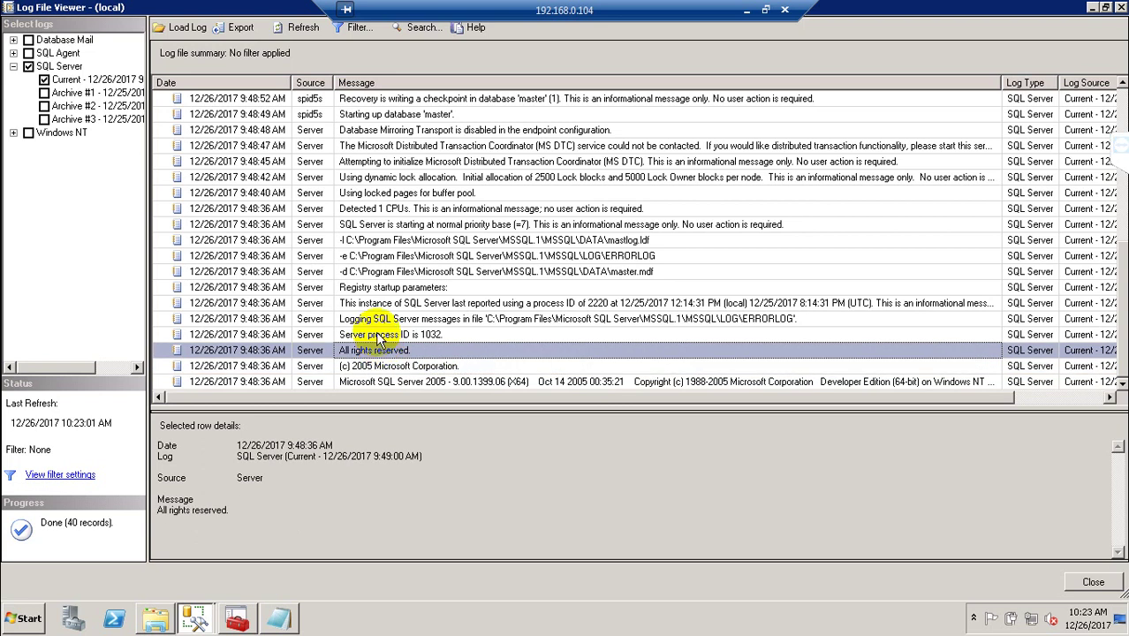
{"action": "left_click", "coordinate": [377, 334]}
{"action": "left_click", "coordinate": [381, 320]}
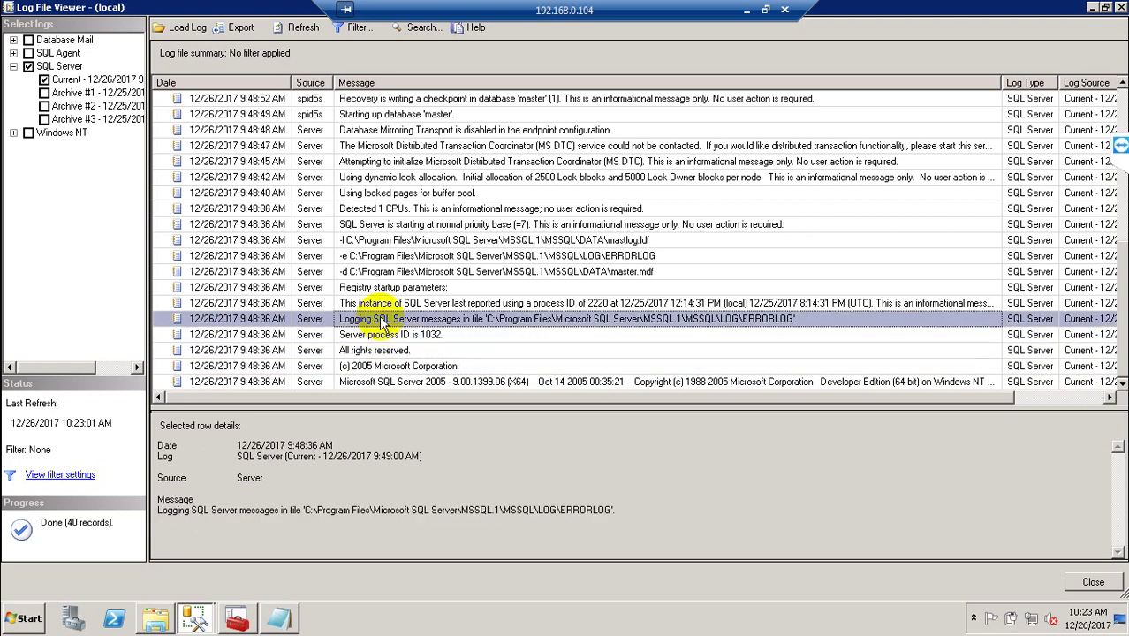
{"action": "left_click", "coordinate": [376, 304]}
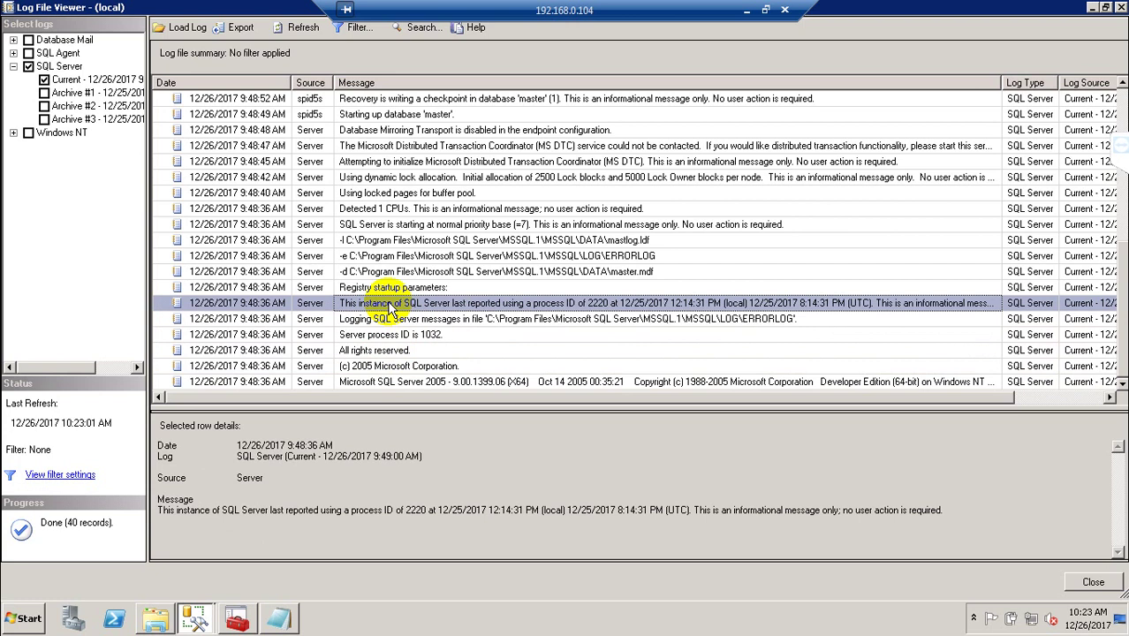
- Read the Registry startup parameters: the master.mdf, ERRORLOG and mastlog.ldf paths
{"action": "left_click", "coordinate": [395, 366]}
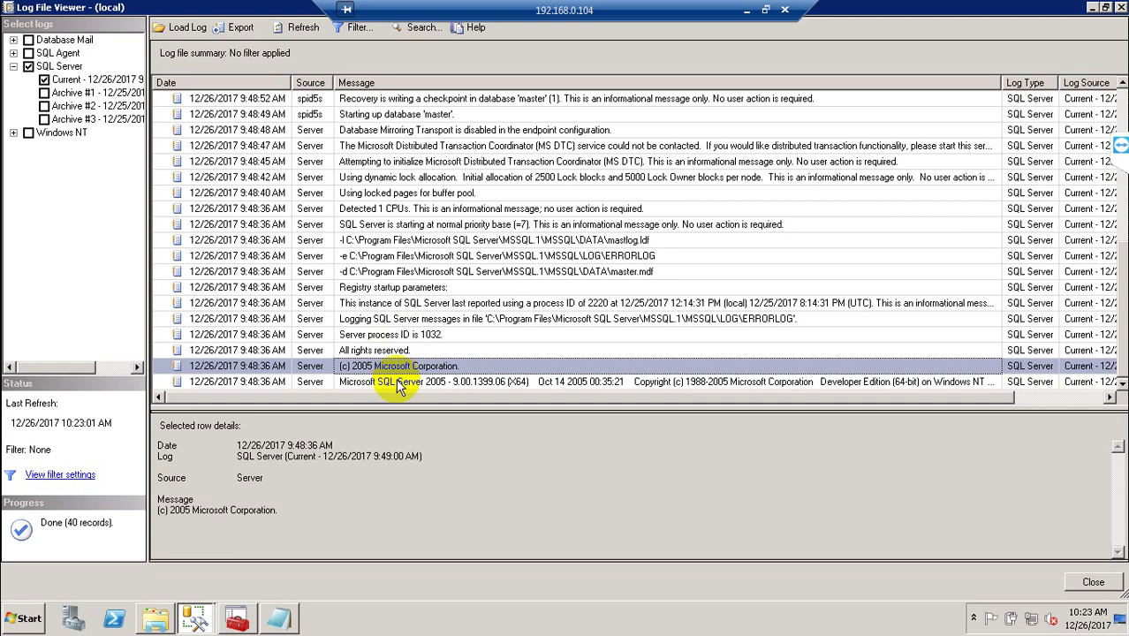
{"action": "left_click", "coordinate": [397, 382]}
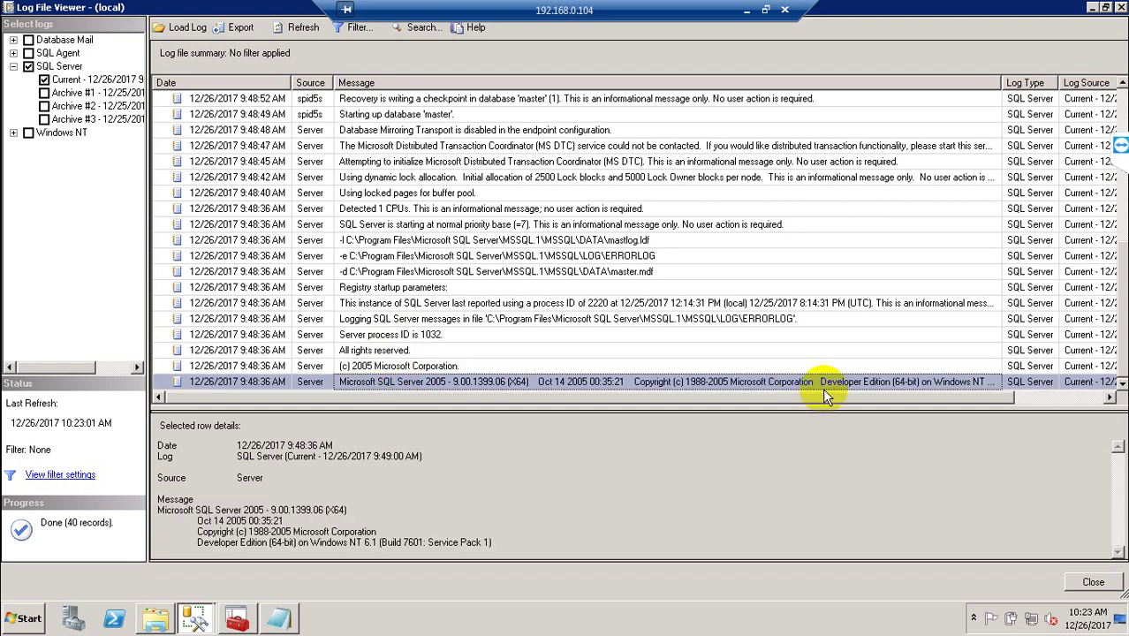
{"action": "left_click", "coordinate": [382, 334]}
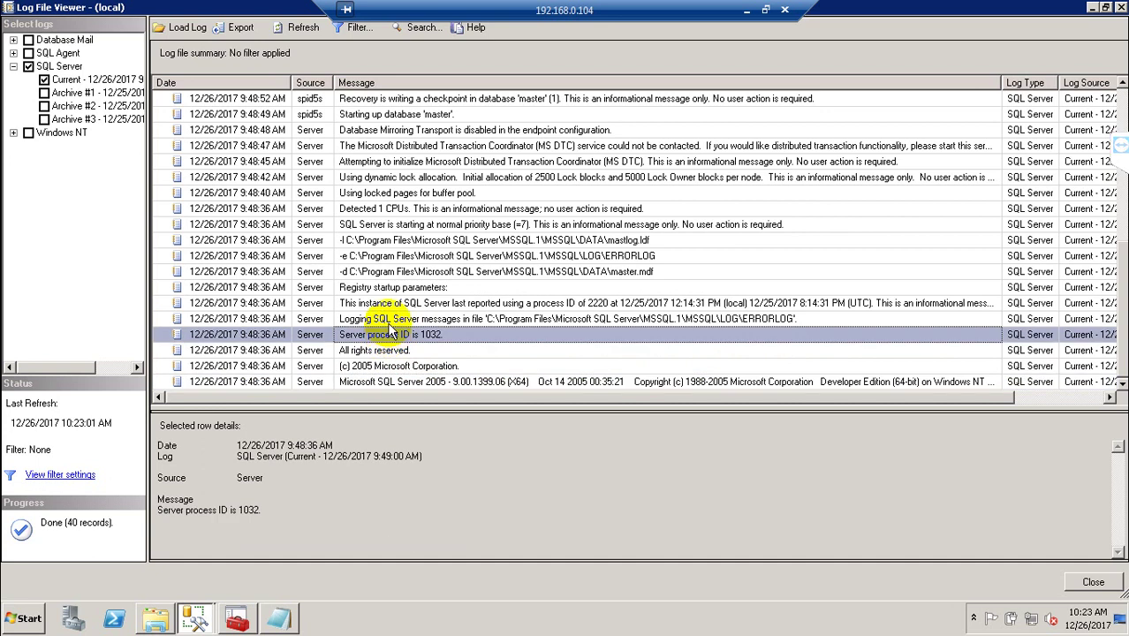
{"action": "left_click", "coordinate": [388, 323]}
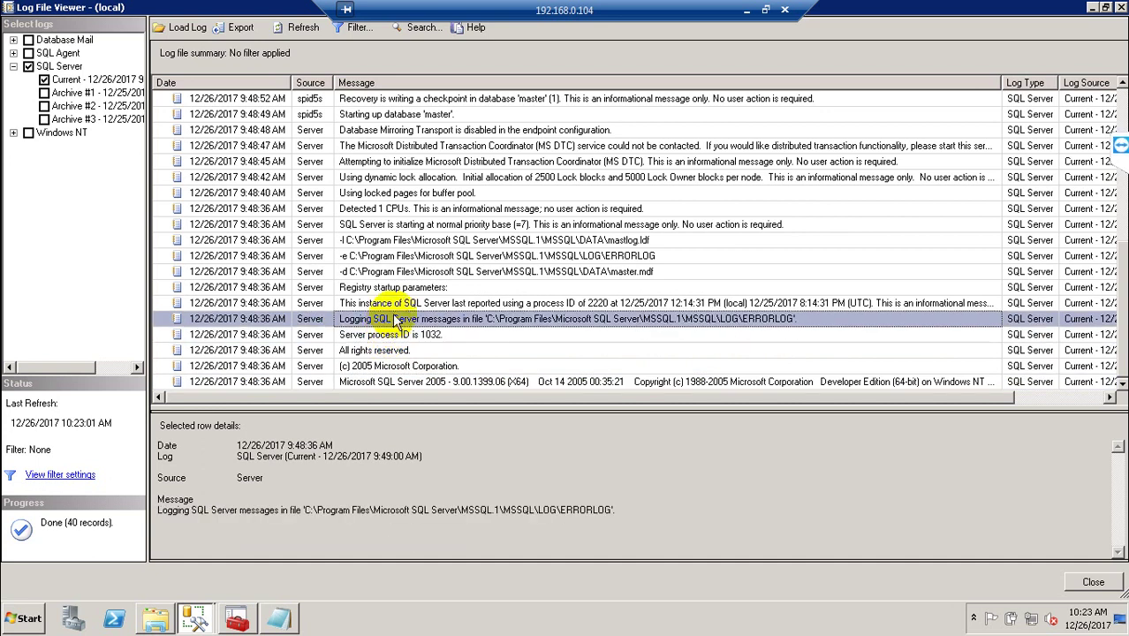
{"action": "left_click", "coordinate": [396, 308]}
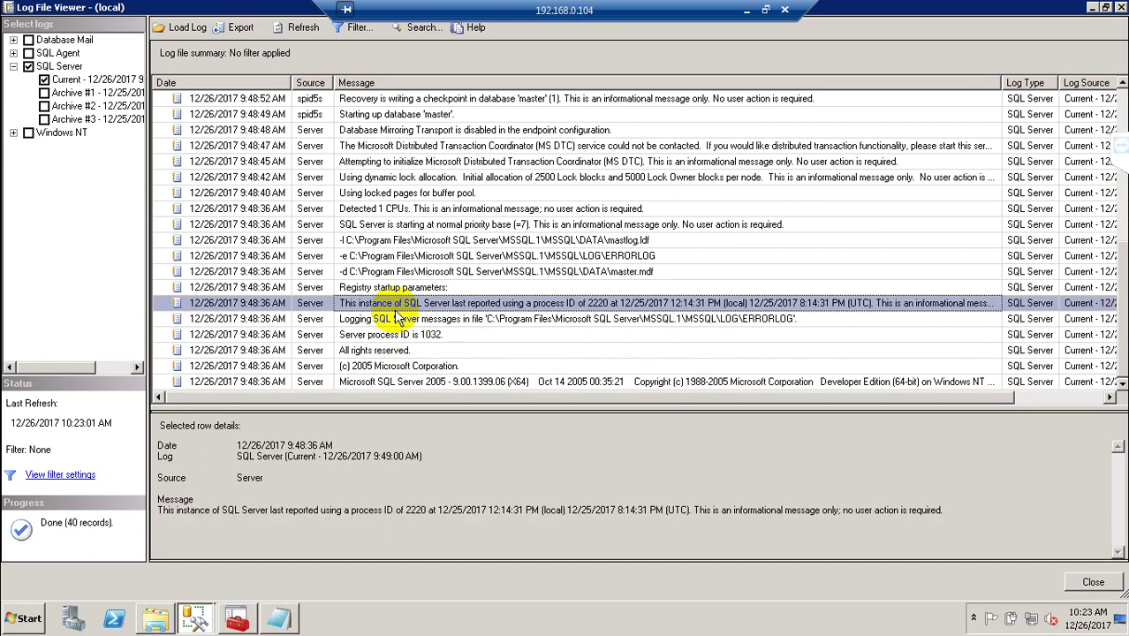
{"action": "left_click", "coordinate": [394, 290]}
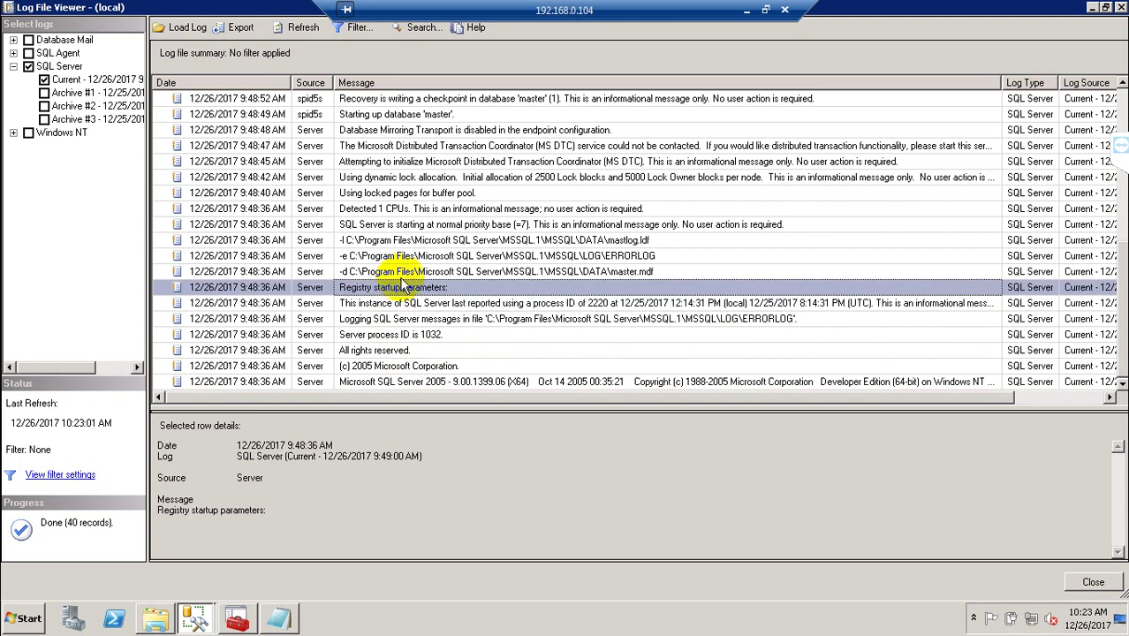
{"action": "left_click", "coordinate": [403, 272]}
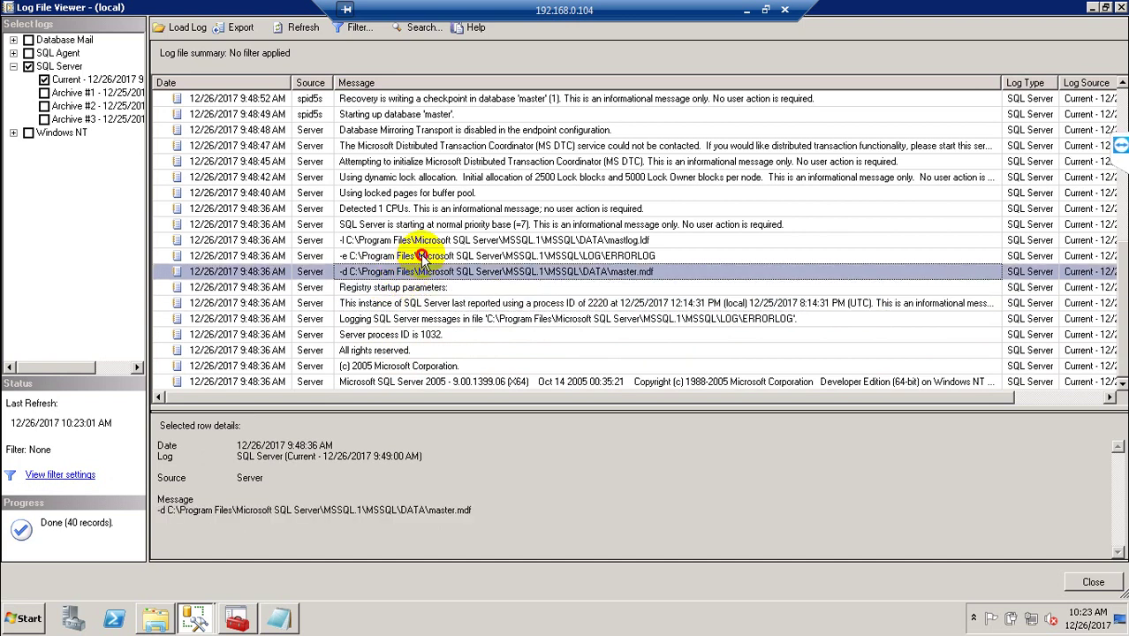
{"action": "left_click", "coordinate": [421, 256]}
{"action": "left_click", "coordinate": [433, 240]}
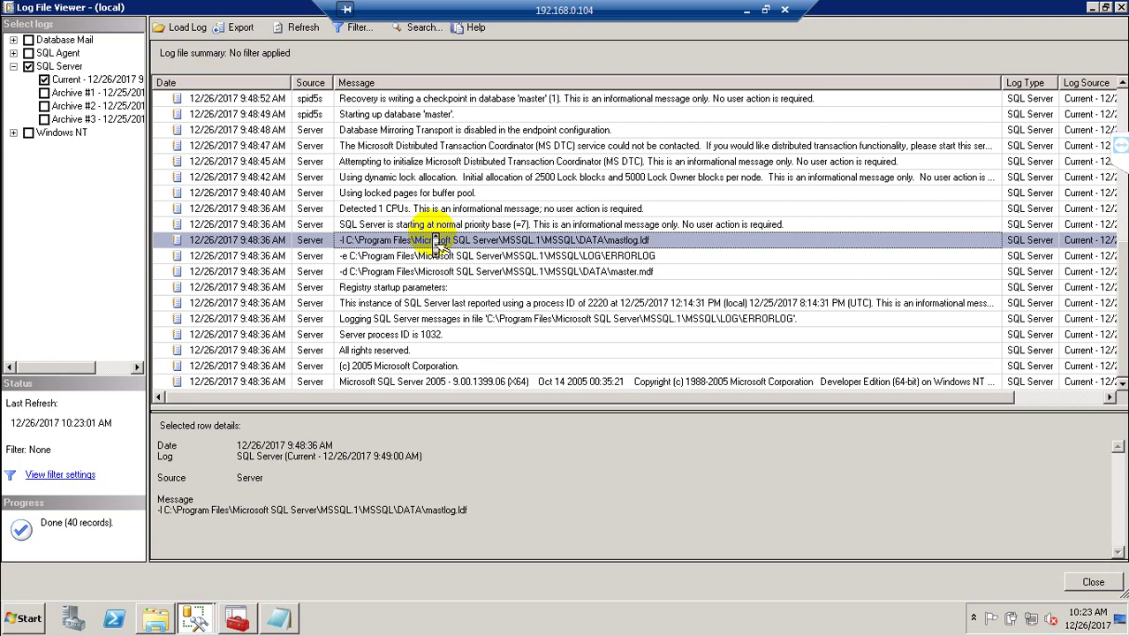
- Read the master startup, SQL Trace ID 1, server name and Clearing tempdb entries, then close the viewer
{"action": "scroll", "coordinate": [433, 241], "scroll_direction": "up", "scroll_amount": 4}
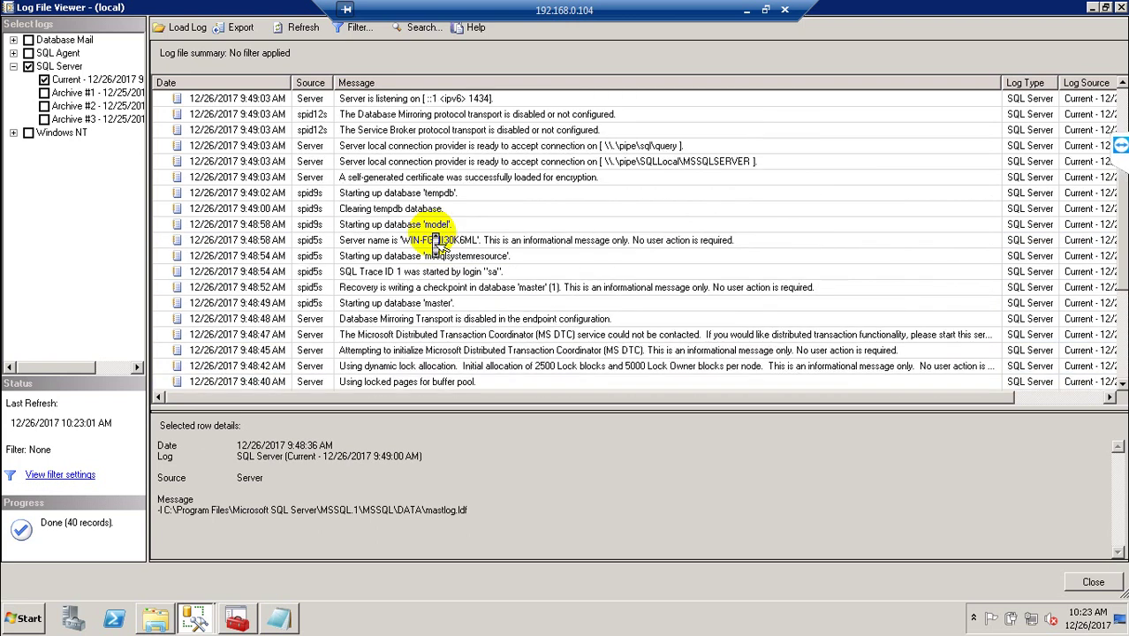
{"action": "scroll", "coordinate": [432, 240], "scroll_direction": "up", "scroll_amount": 3}
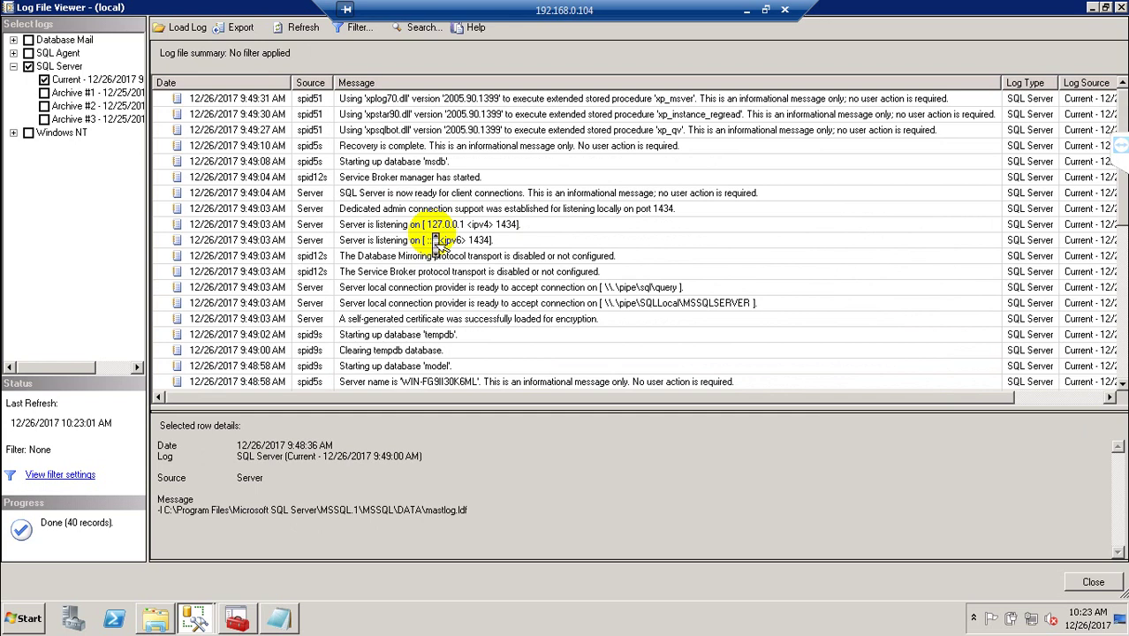
{"action": "scroll", "coordinate": [433, 238], "scroll_direction": "down", "scroll_amount": 2}
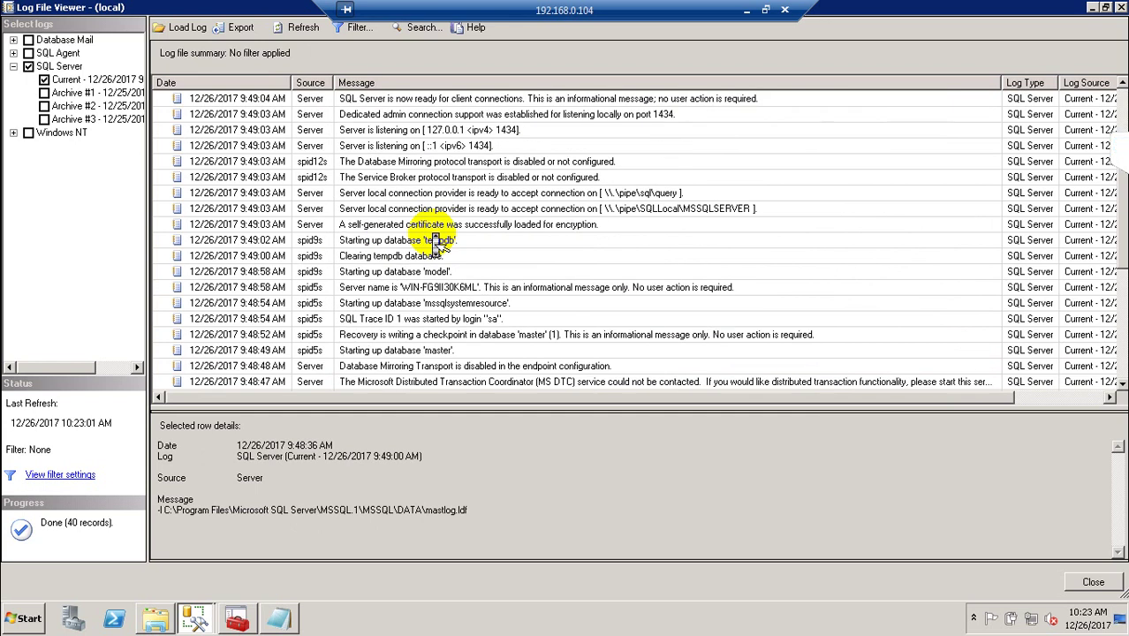
{"action": "left_click", "coordinate": [426, 354]}
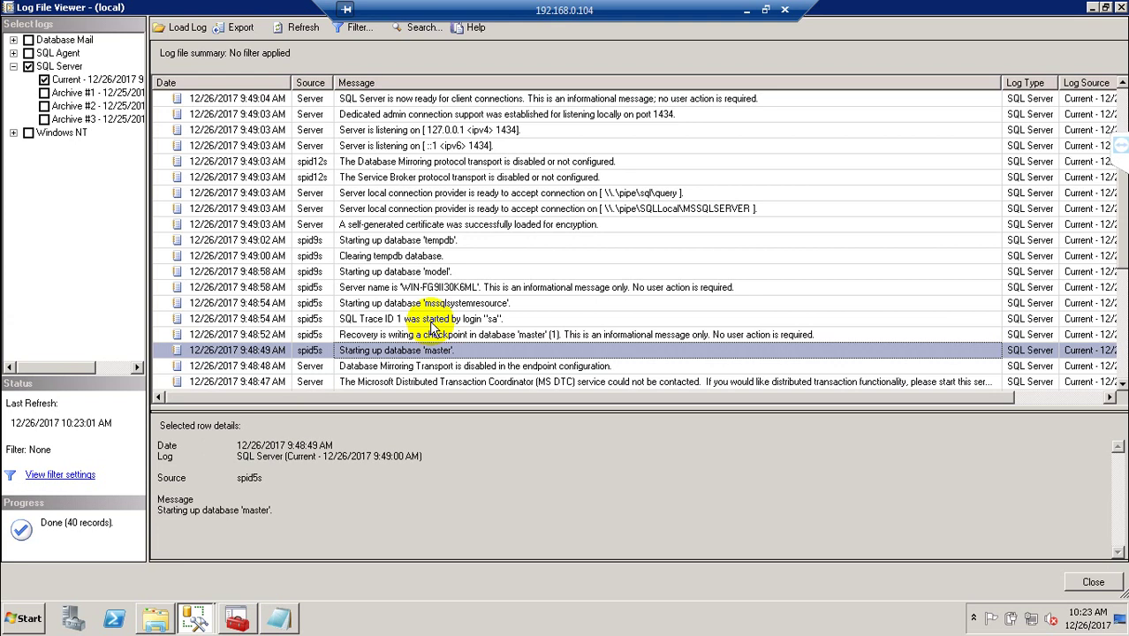
{"action": "left_click", "coordinate": [433, 321]}
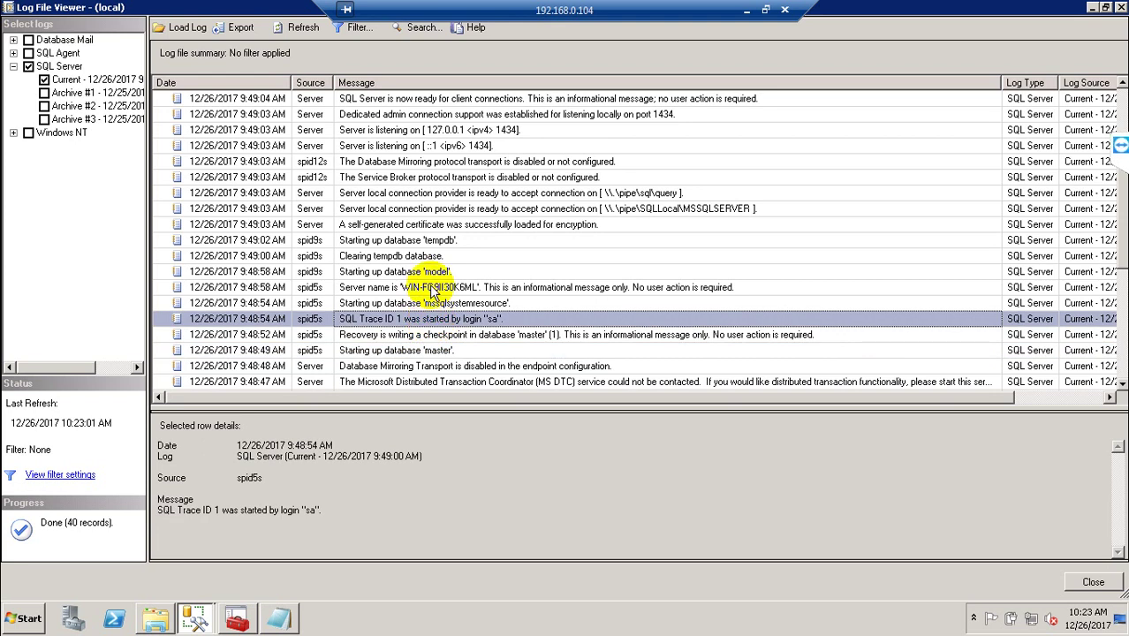
{"action": "left_click", "coordinate": [433, 292]}
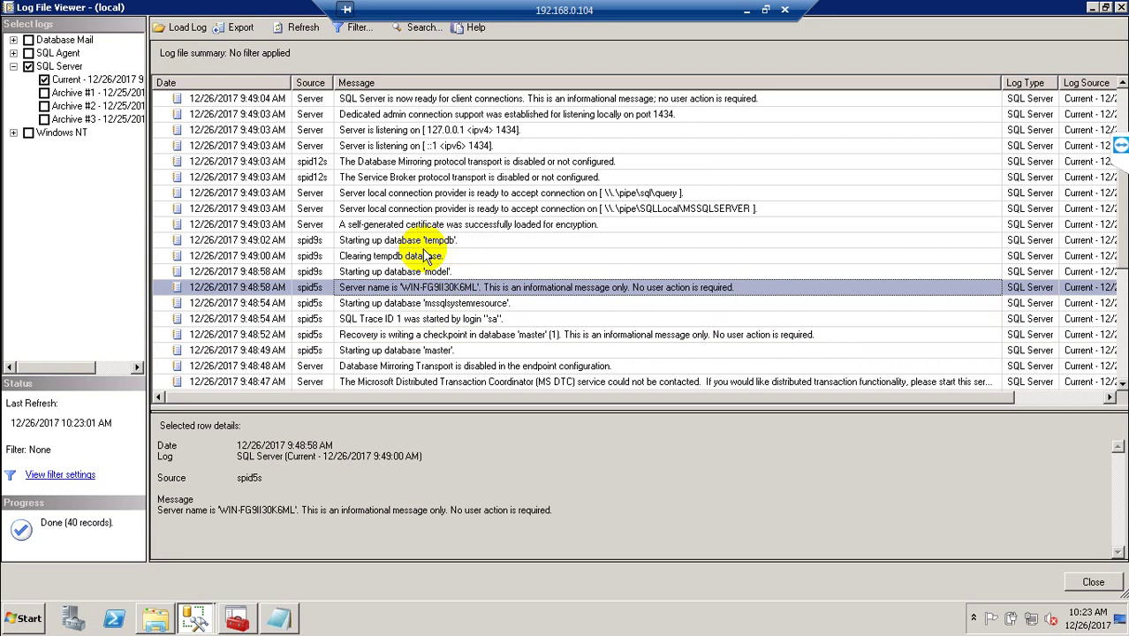
{"action": "left_click", "coordinate": [426, 256]}
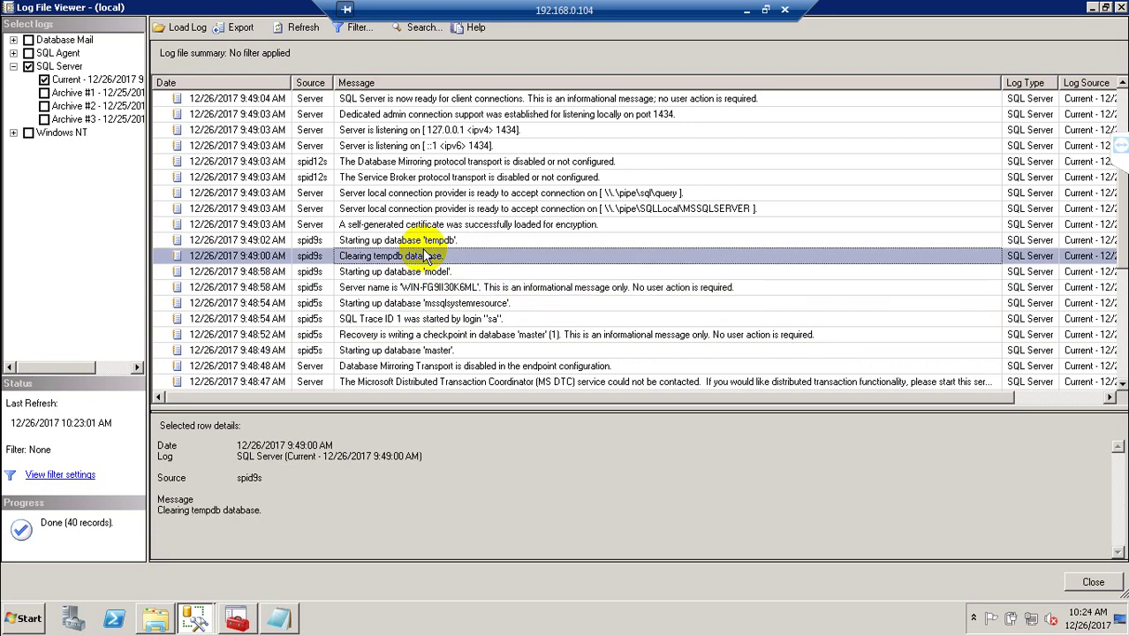
{"action": "scroll", "coordinate": [427, 256], "scroll_direction": "up", "scroll_amount": 2}
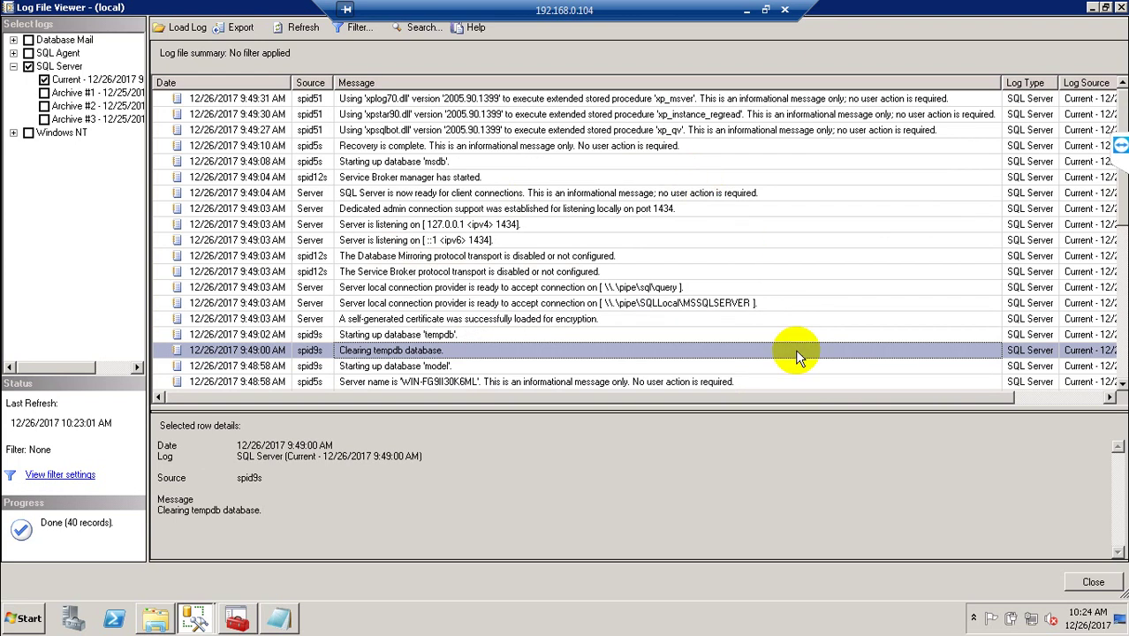
{"action": "left_click", "coordinate": [1092, 583]}
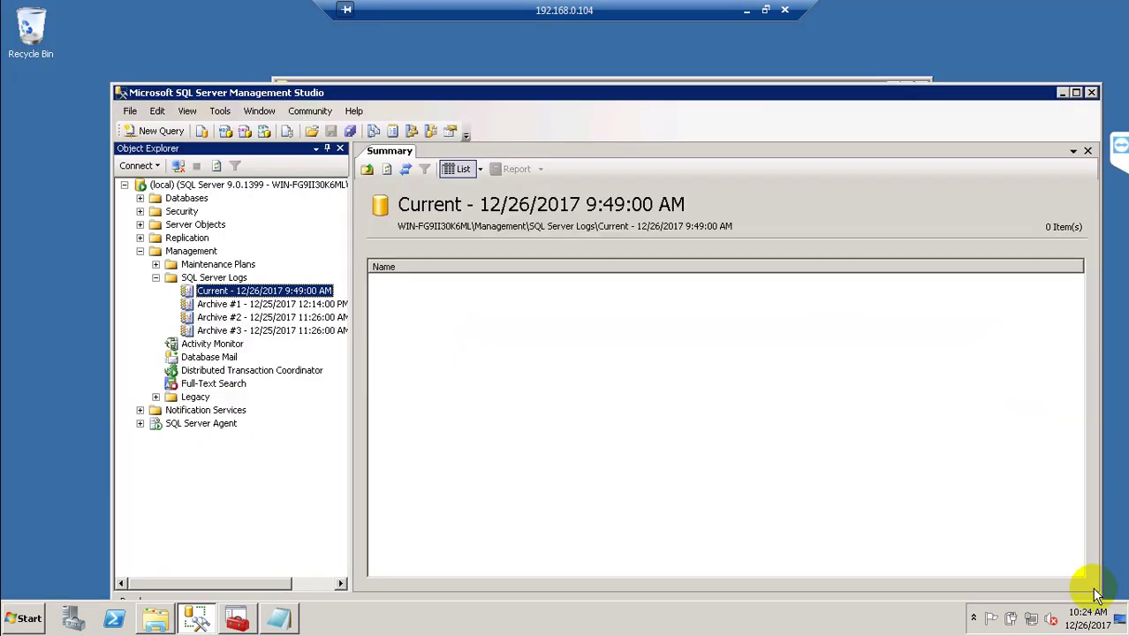
- Maximize Management Studio, collapse Management, select the (local) server node, and switch to Explorer
{"action": "left_click", "coordinate": [1076, 93]}
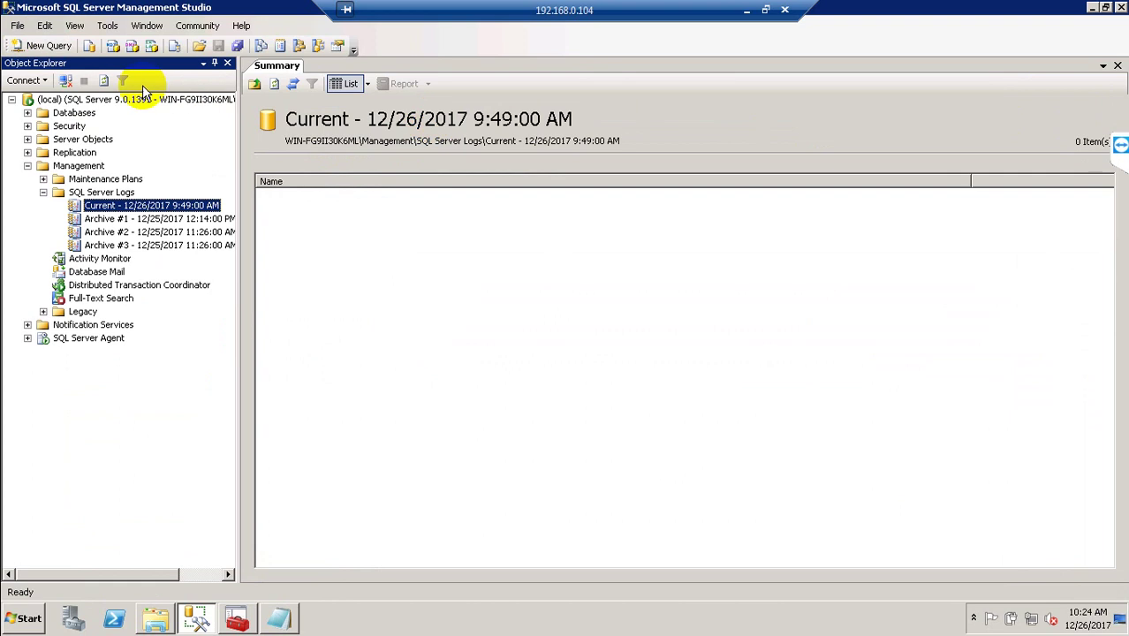
{"action": "left_click", "coordinate": [27, 165]}
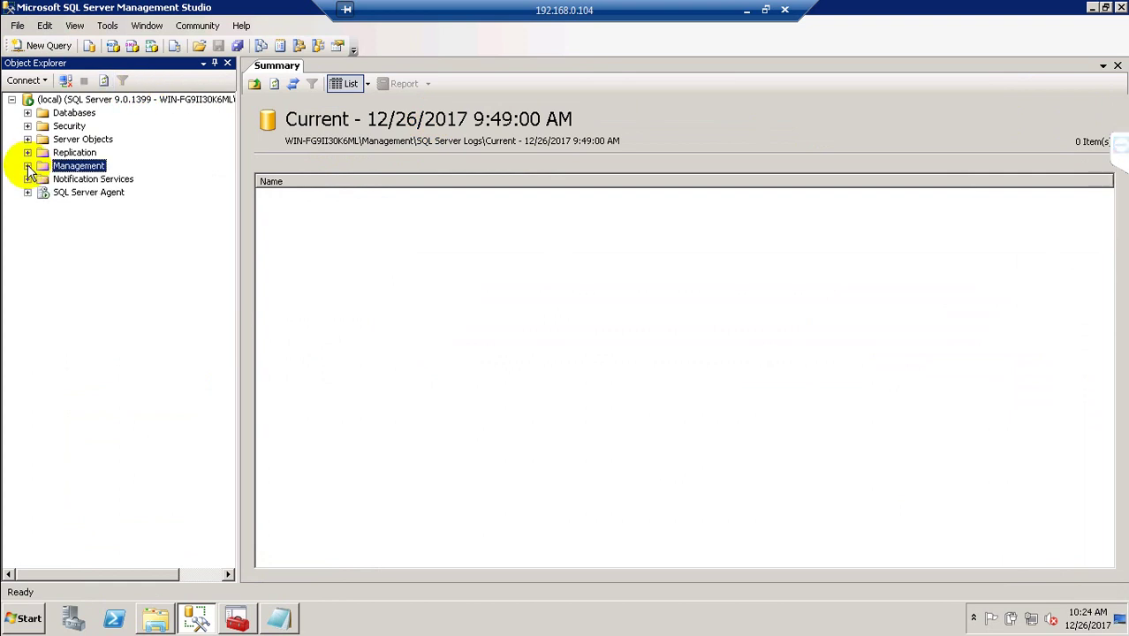
{"action": "left_click", "coordinate": [85, 101]}
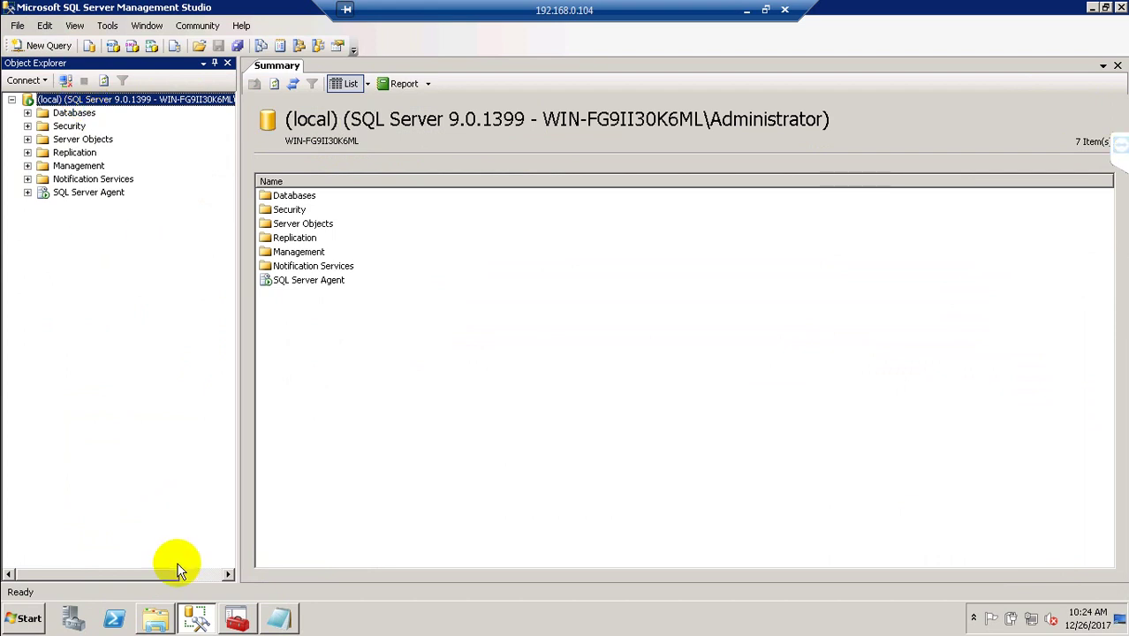
{"action": "left_click", "coordinate": [152, 623]}
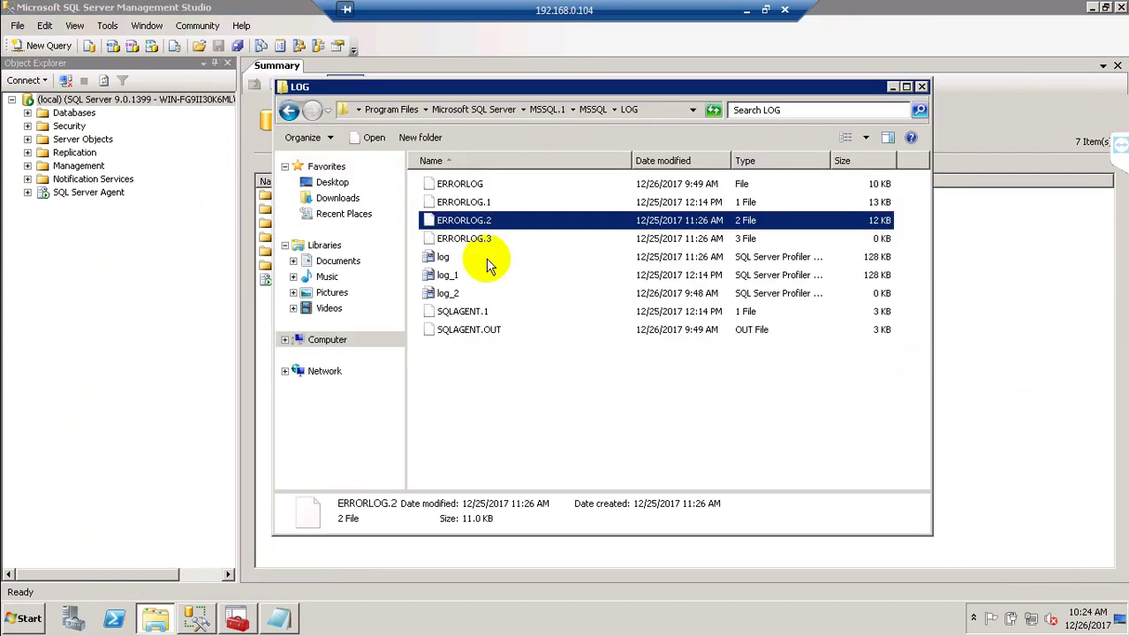
- Check the details of ERRORLOG through ERRORLOG.3, then go up to the MSSQL folder
{"action": "left_click", "coordinate": [460, 185]}
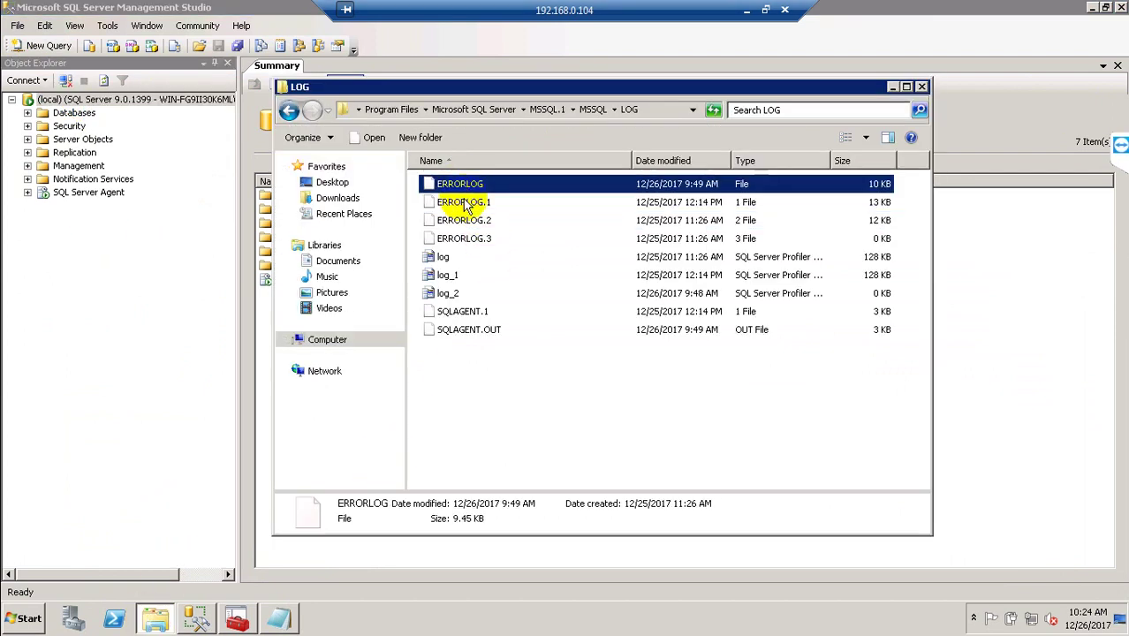
{"action": "left_click", "coordinate": [466, 203]}
{"action": "left_click", "coordinate": [465, 221]}
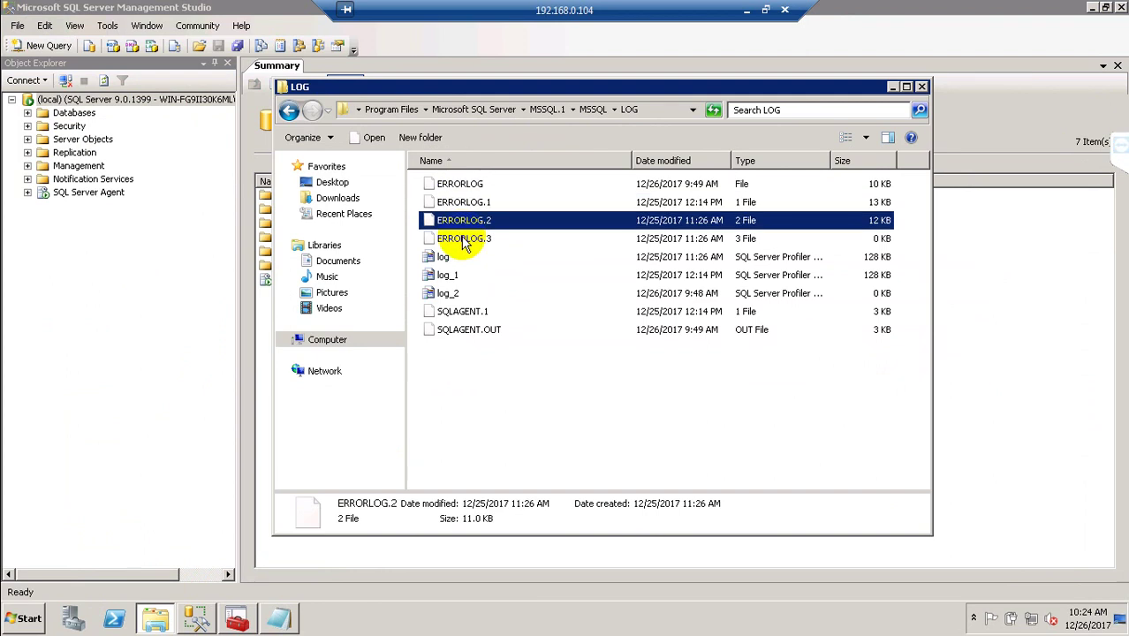
{"action": "left_click", "coordinate": [466, 240]}
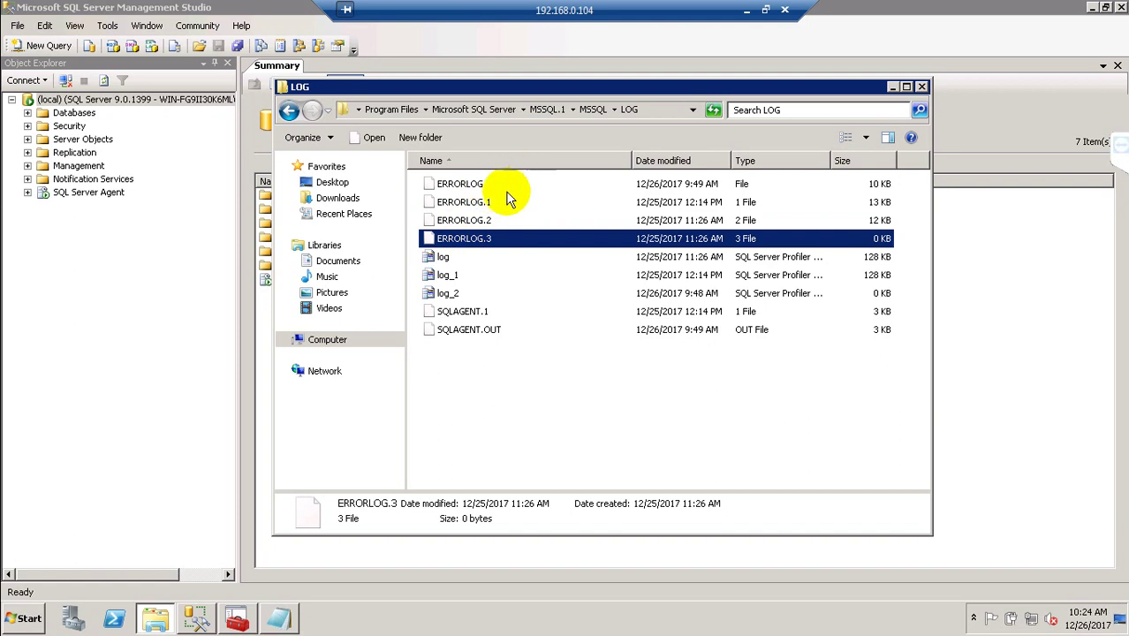
{"action": "left_click", "coordinate": [586, 111]}
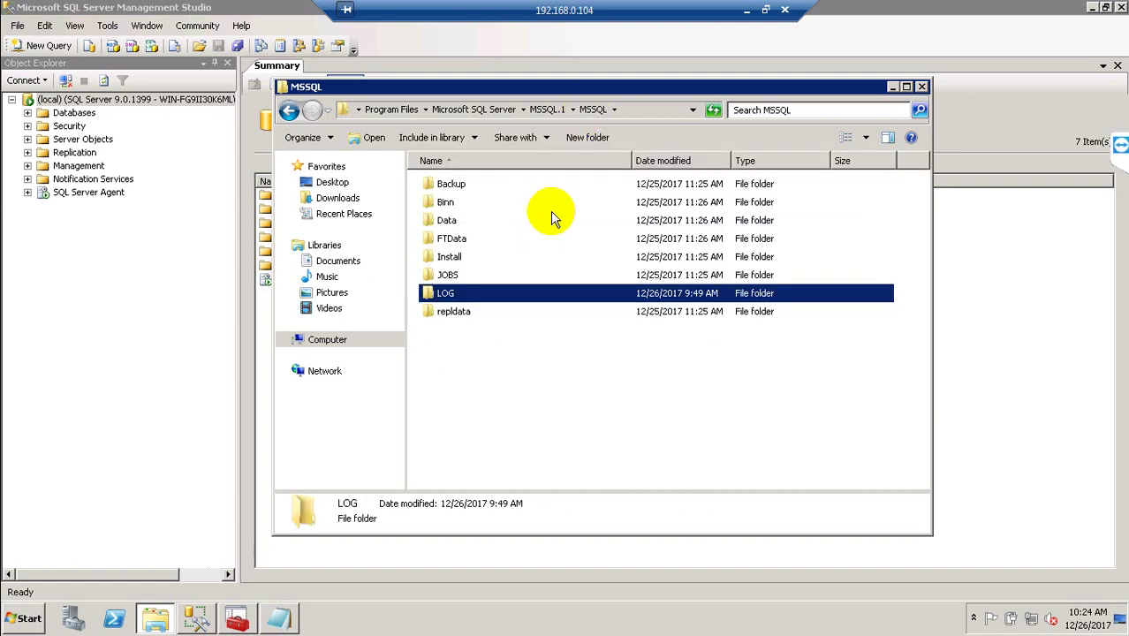
- Look inside the empty JOBS folder and the FTData noise-word folder, returning to MSSQL each time
{"action": "left_click", "coordinate": [455, 222]}
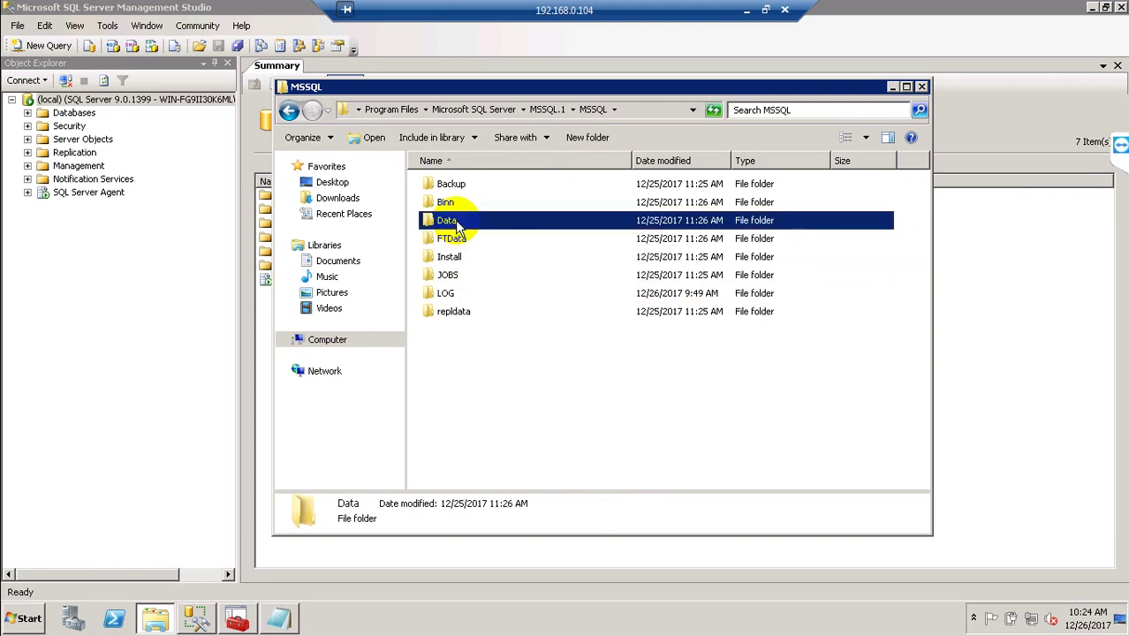
{"action": "left_click", "coordinate": [452, 293]}
{"action": "double_click", "coordinate": [447, 276]}
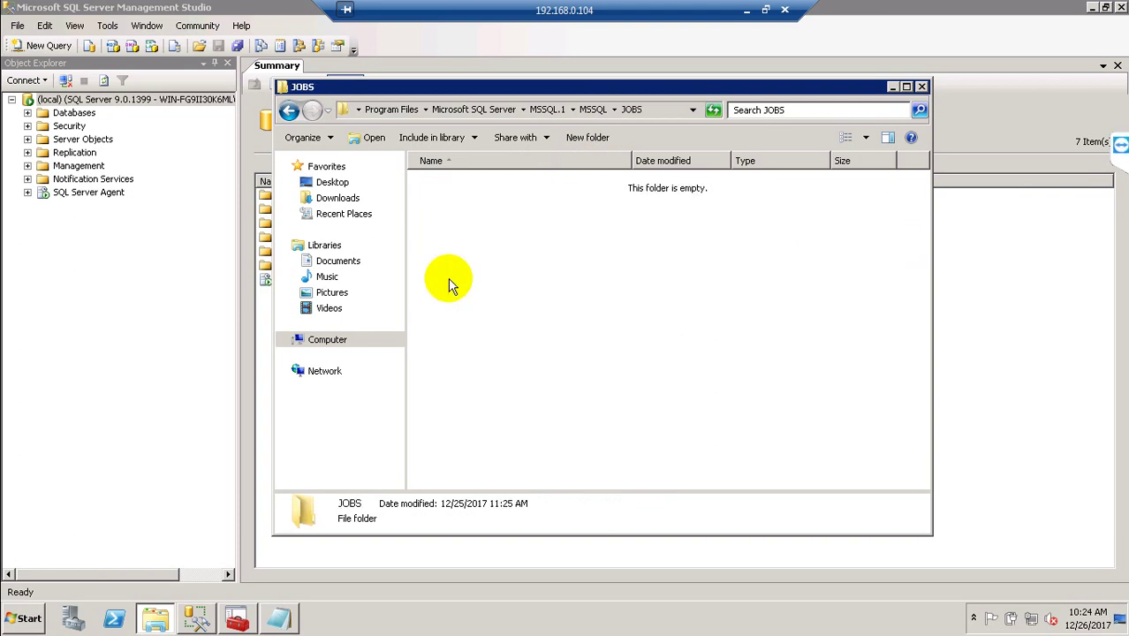
{"action": "key", "text": "BackSpace"}
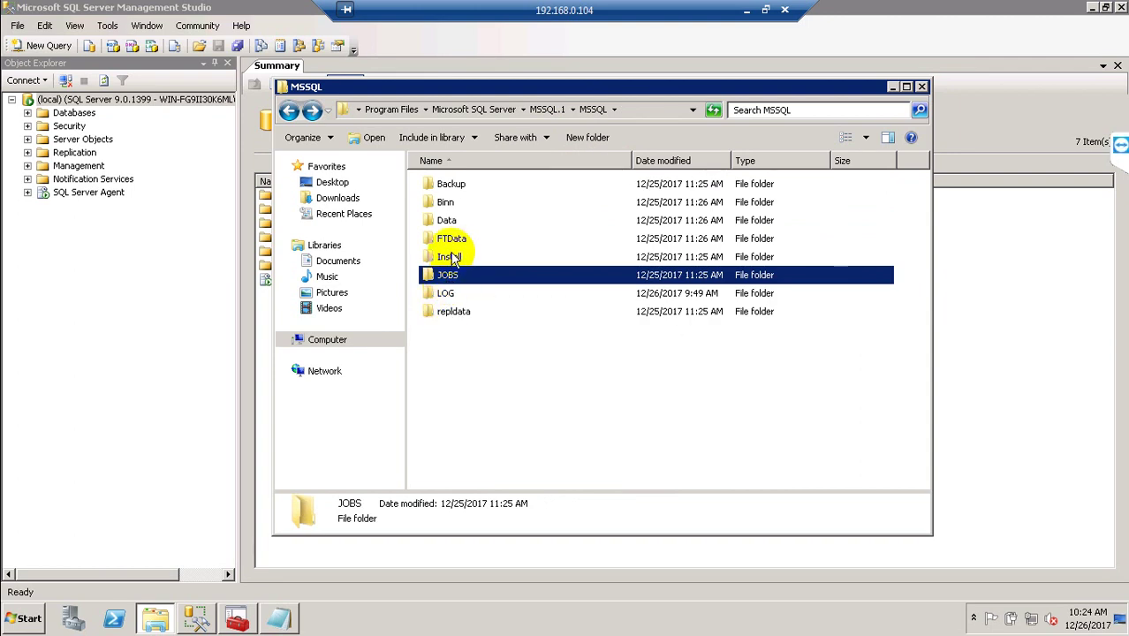
{"action": "left_click", "coordinate": [455, 242]}
{"action": "double_click", "coordinate": [456, 242]}
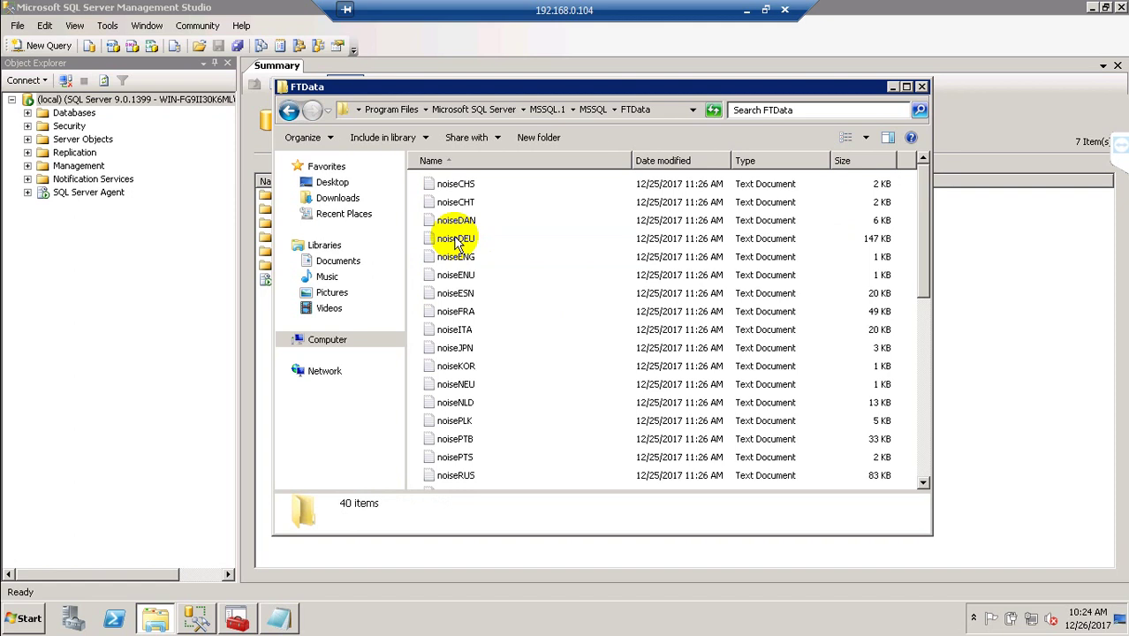
{"action": "key", "text": "BackSpace"}
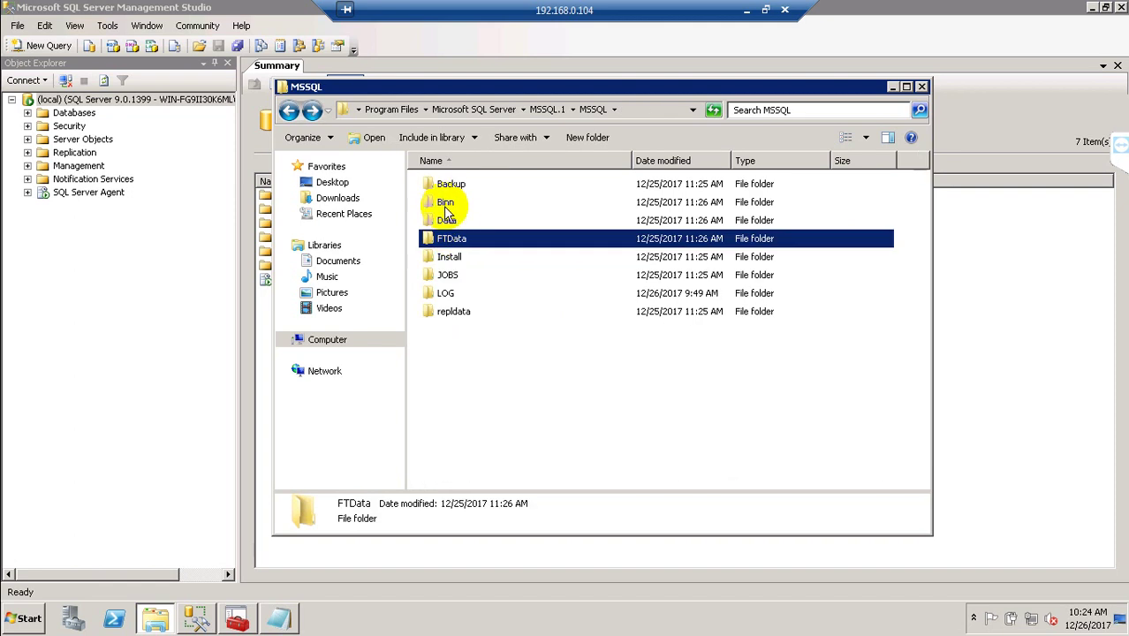
- Open Binn and peek into its Resources subfolder before returning to Binn
{"action": "double_click", "coordinate": [446, 205]}
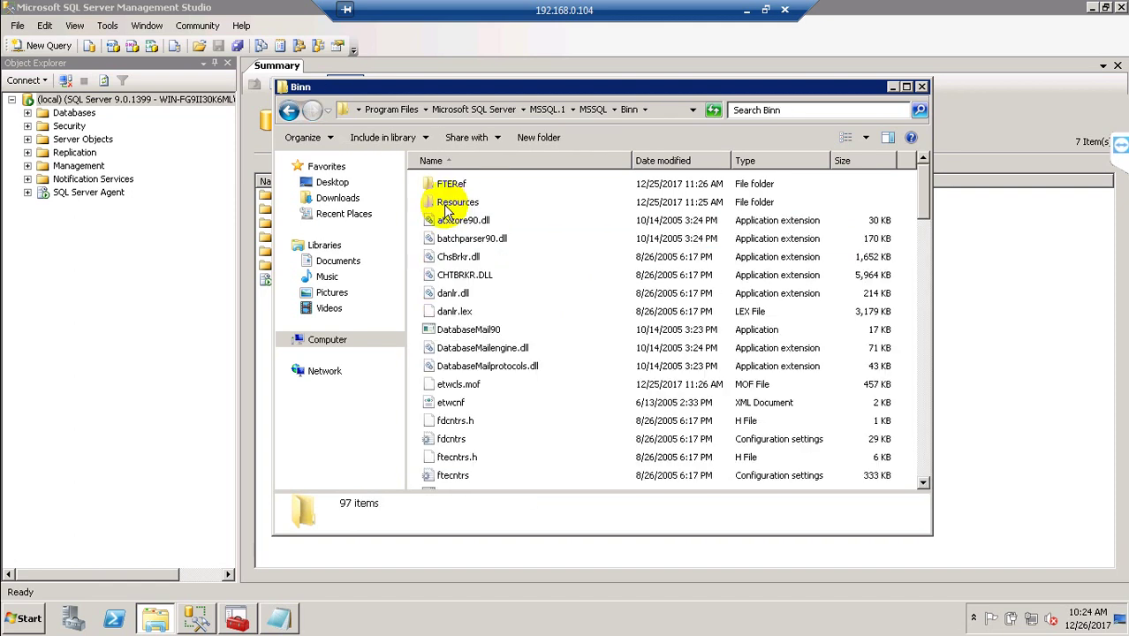
{"action": "double_click", "coordinate": [446, 204]}
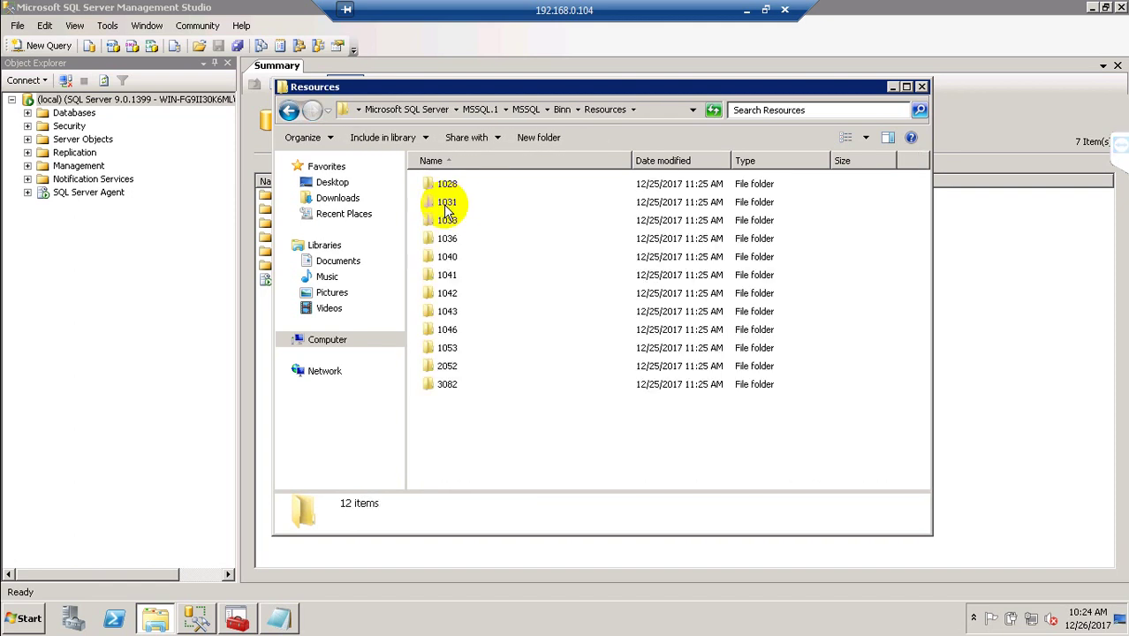
{"action": "key", "text": "BackSpace"}
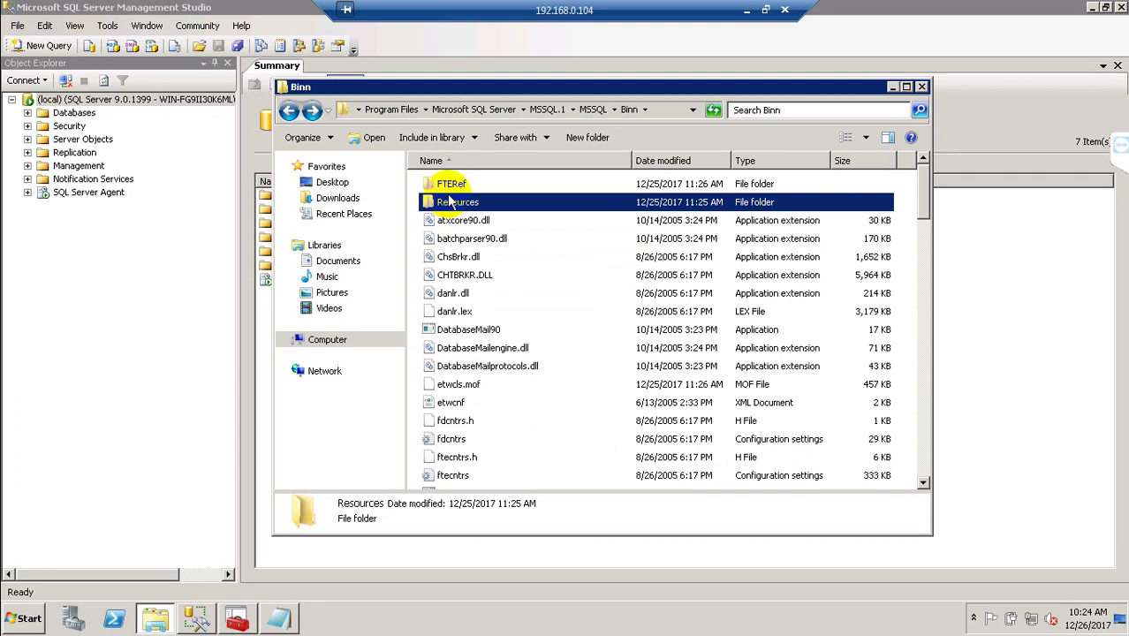
- Scroll through the Binn files, then go back up to the MSSQL folder
{"action": "scroll", "coordinate": [487, 281], "scroll_direction": "down", "scroll_amount": 4}
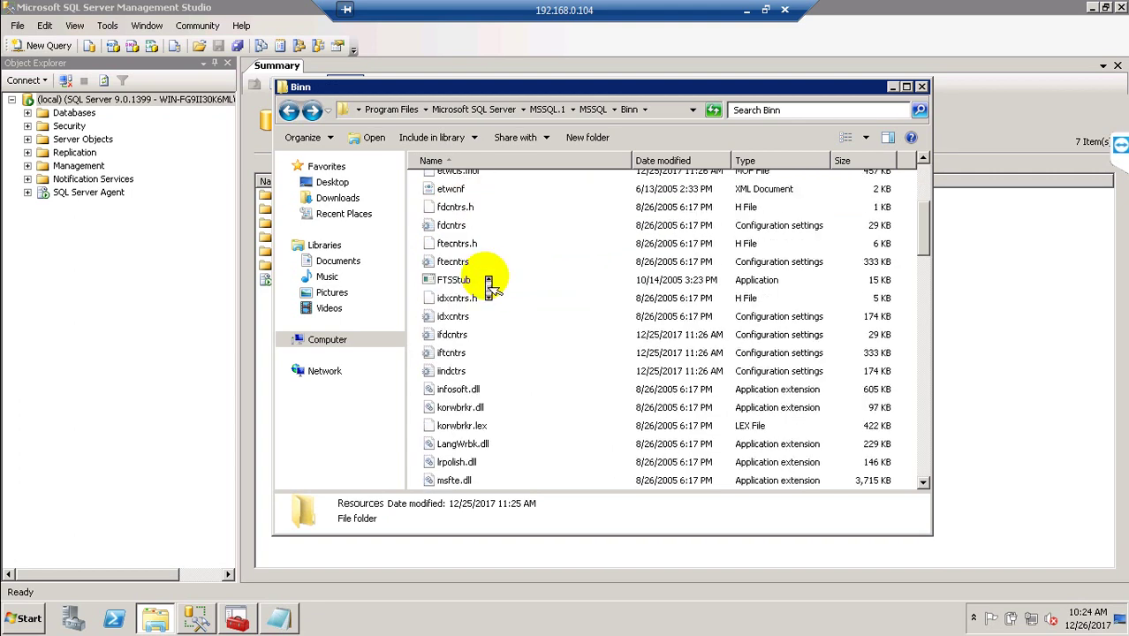
{"action": "scroll", "coordinate": [489, 282], "scroll_direction": "up", "scroll_amount": 2}
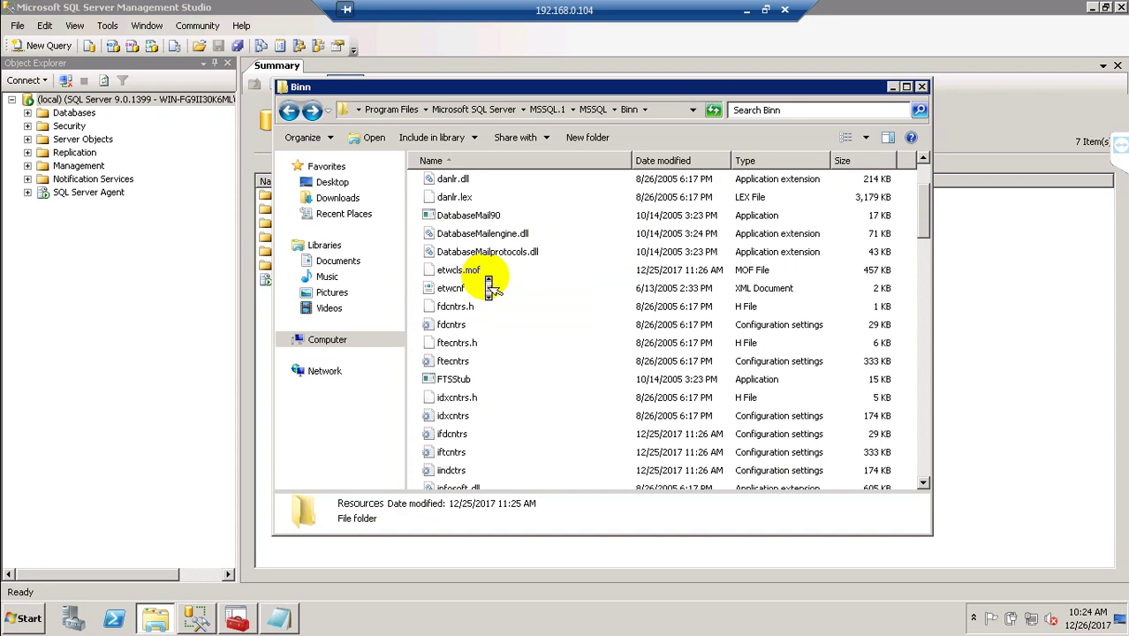
{"action": "scroll", "coordinate": [489, 283], "scroll_direction": "up", "scroll_amount": 2}
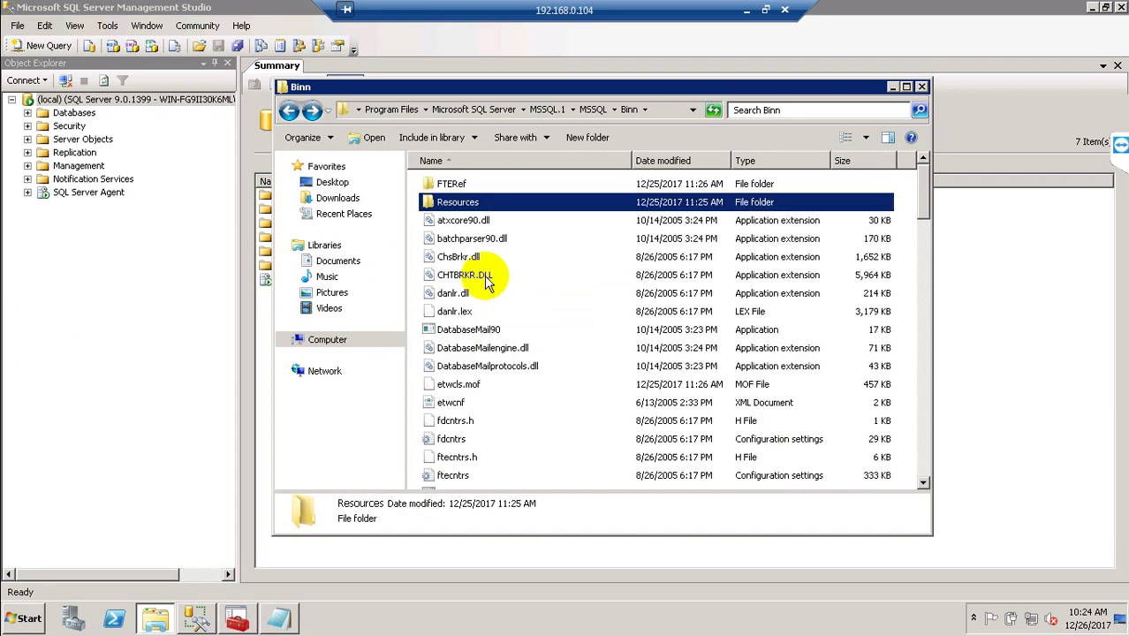
{"action": "scroll", "coordinate": [487, 281], "scroll_direction": "down", "scroll_amount": 8}
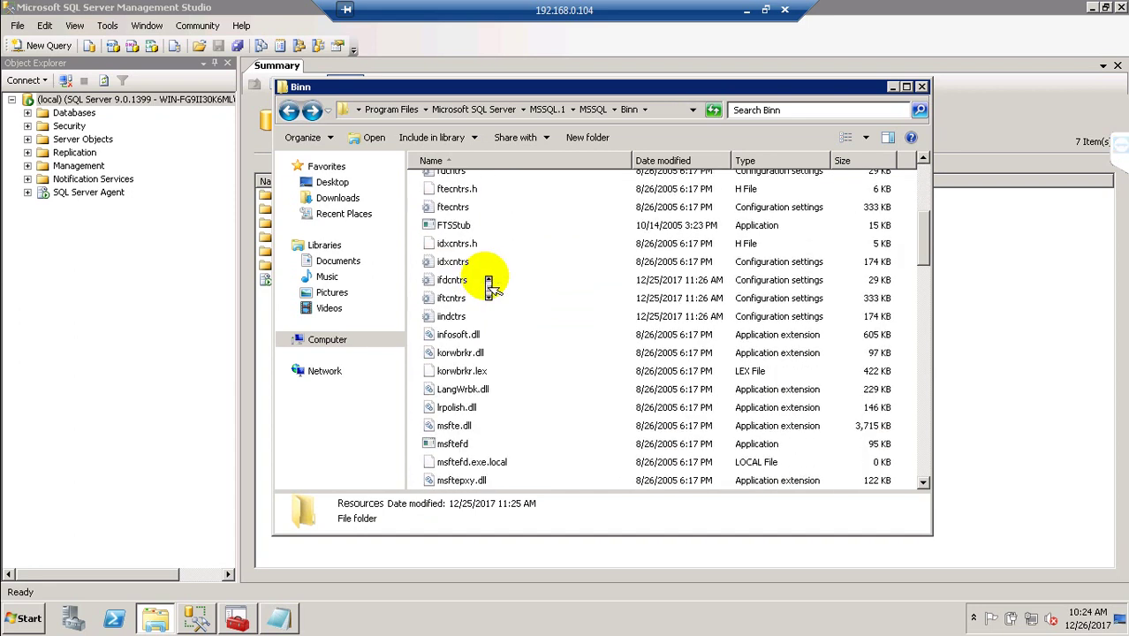
{"action": "scroll", "coordinate": [489, 283], "scroll_direction": "down", "scroll_amount": 4}
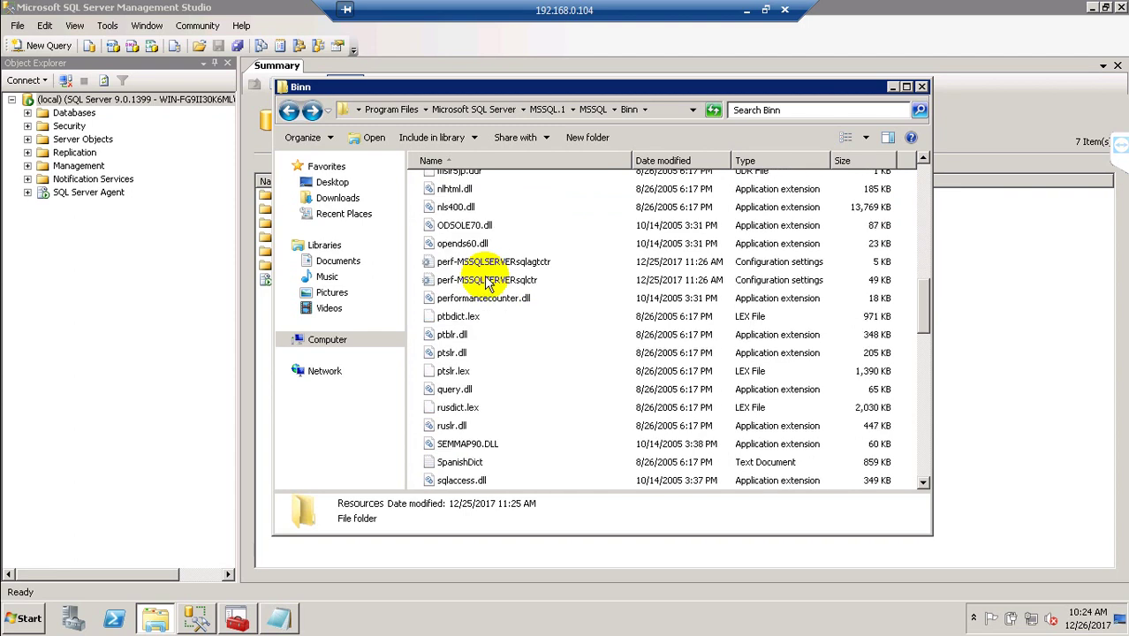
{"action": "key", "text": "BackSpace"}
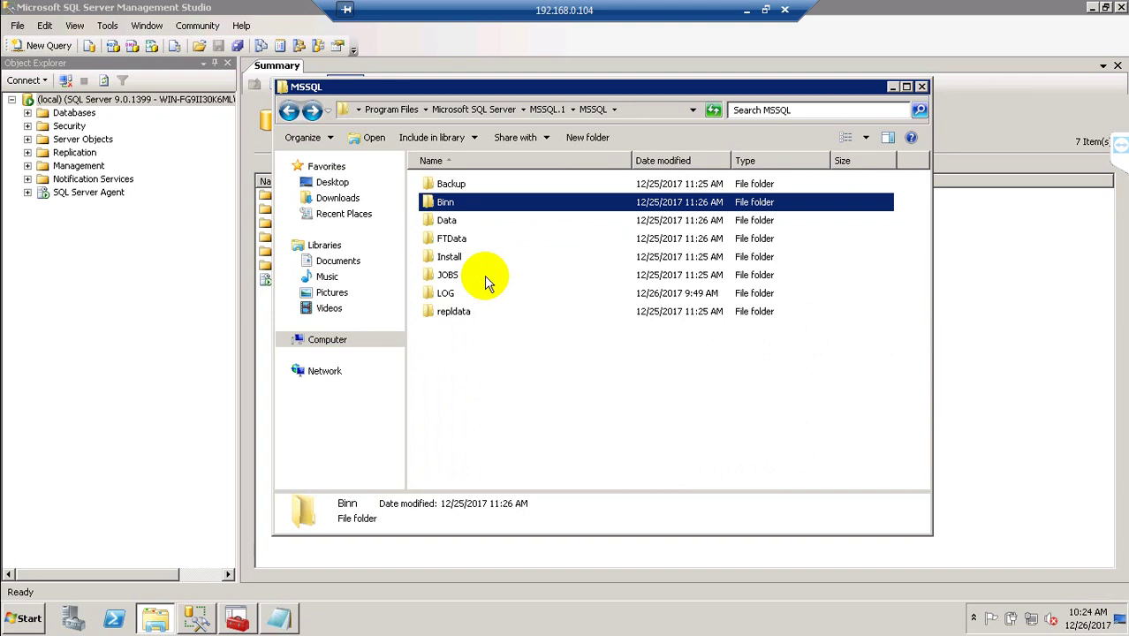
- Revisit the LOG folder, then open the Data folder with its 12 database files
{"action": "key", "text": "l"}
{"action": "key", "text": "Return"}
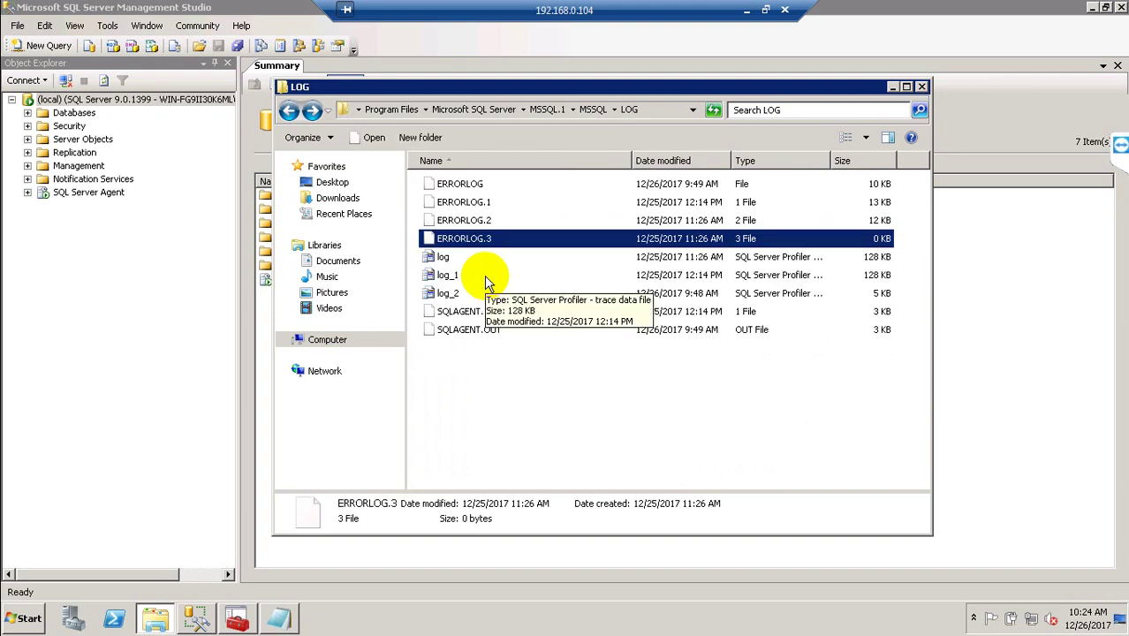
{"action": "key", "text": "BackSpace"}
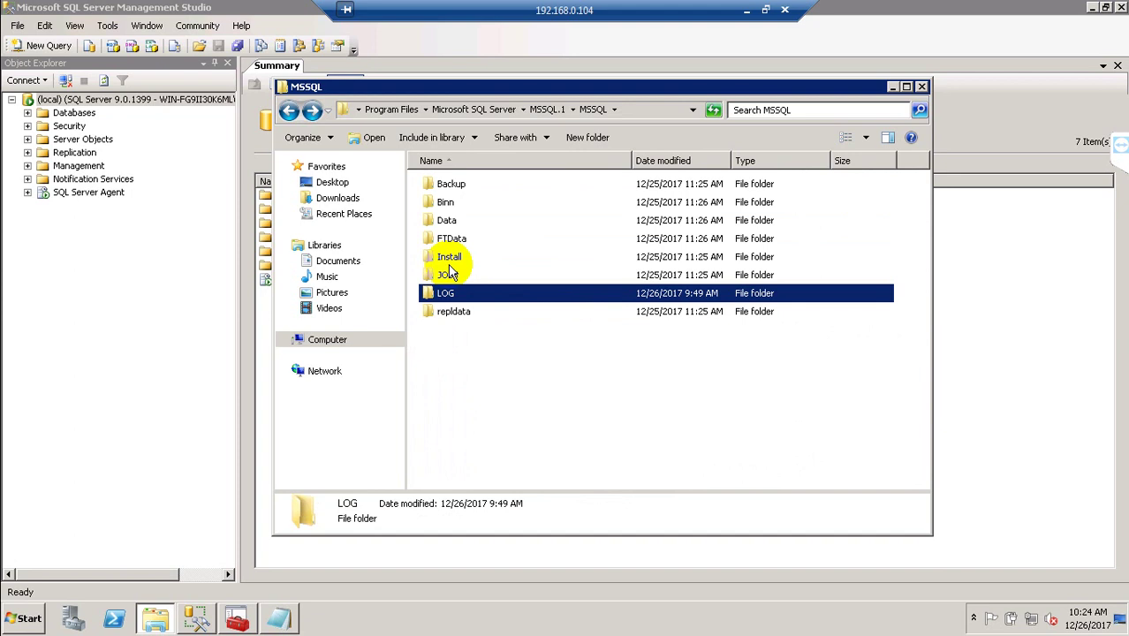
{"action": "key", "text": "d"}
{"action": "key", "text": "Return"}
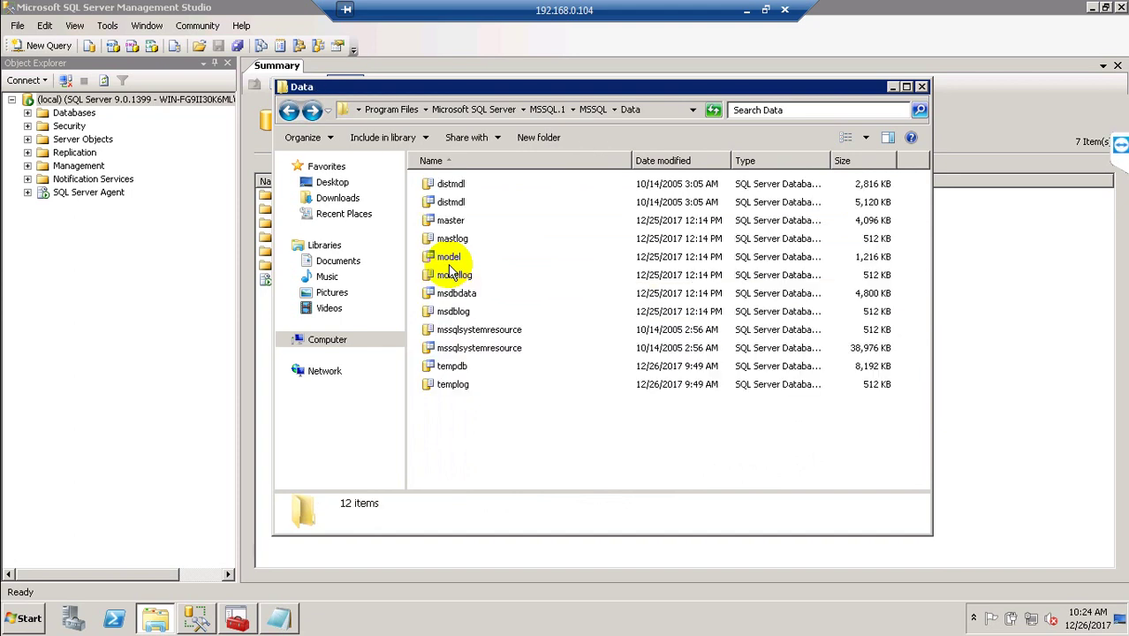
- Go up to Program Files and into Microsoft SQL Server's 90 folder
{"action": "left_click", "coordinate": [468, 109]}
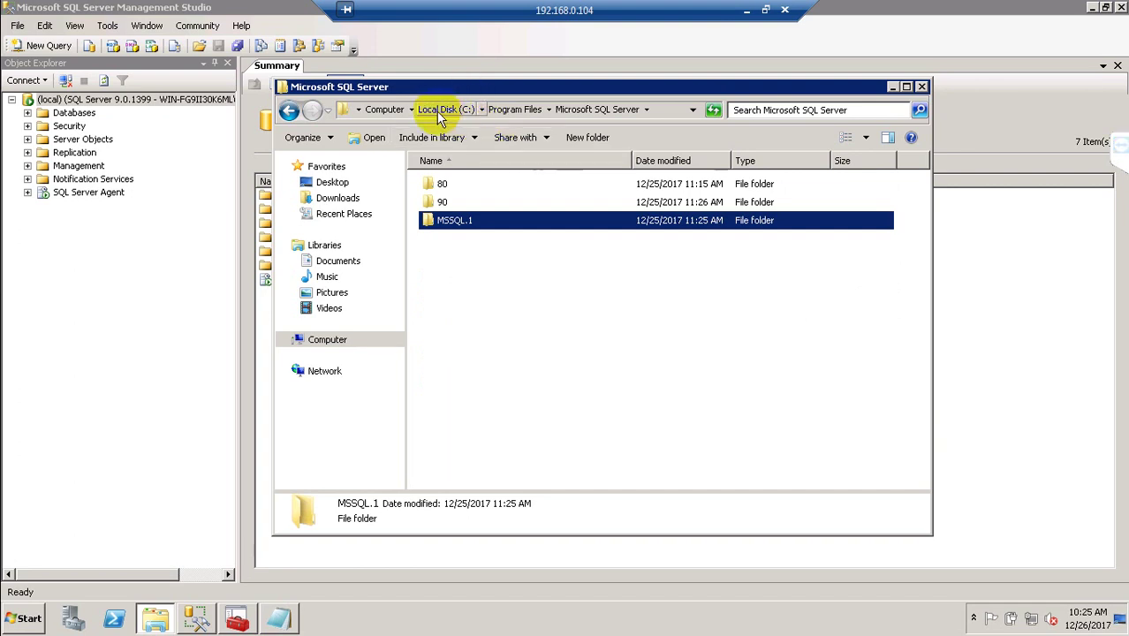
{"action": "left_click", "coordinate": [520, 110]}
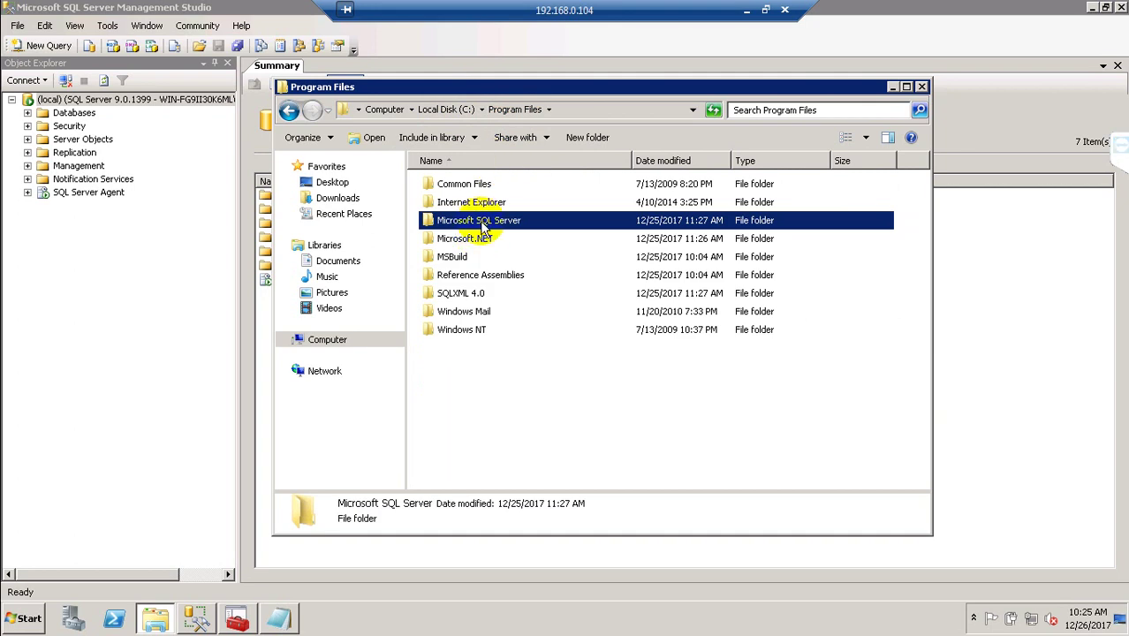
{"action": "double_click", "coordinate": [483, 227]}
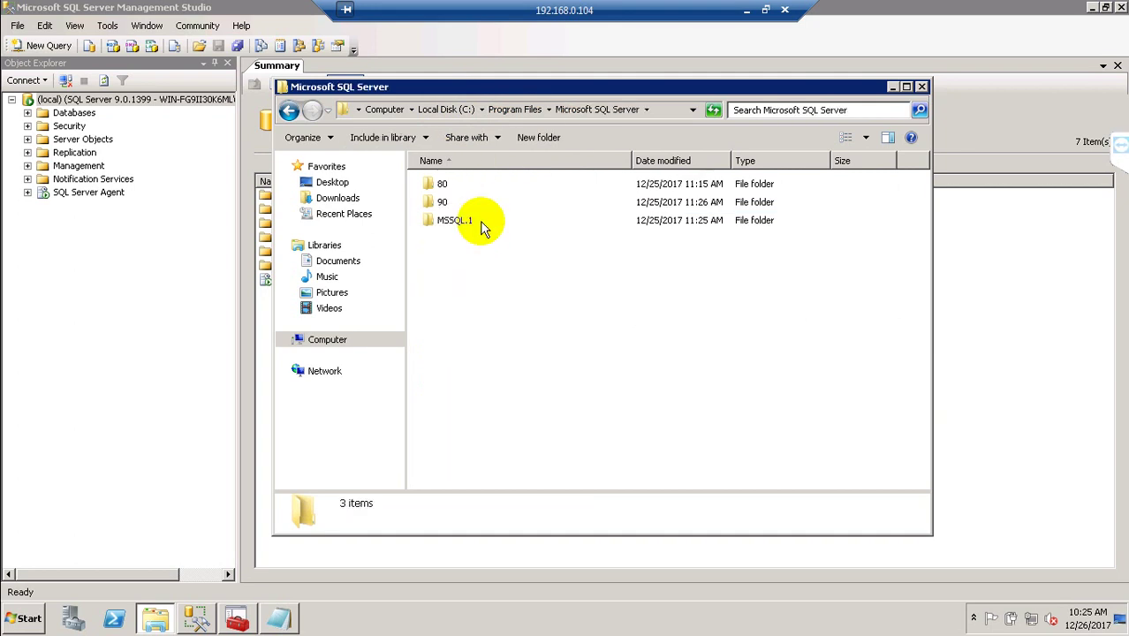
{"action": "left_click", "coordinate": [445, 204]}
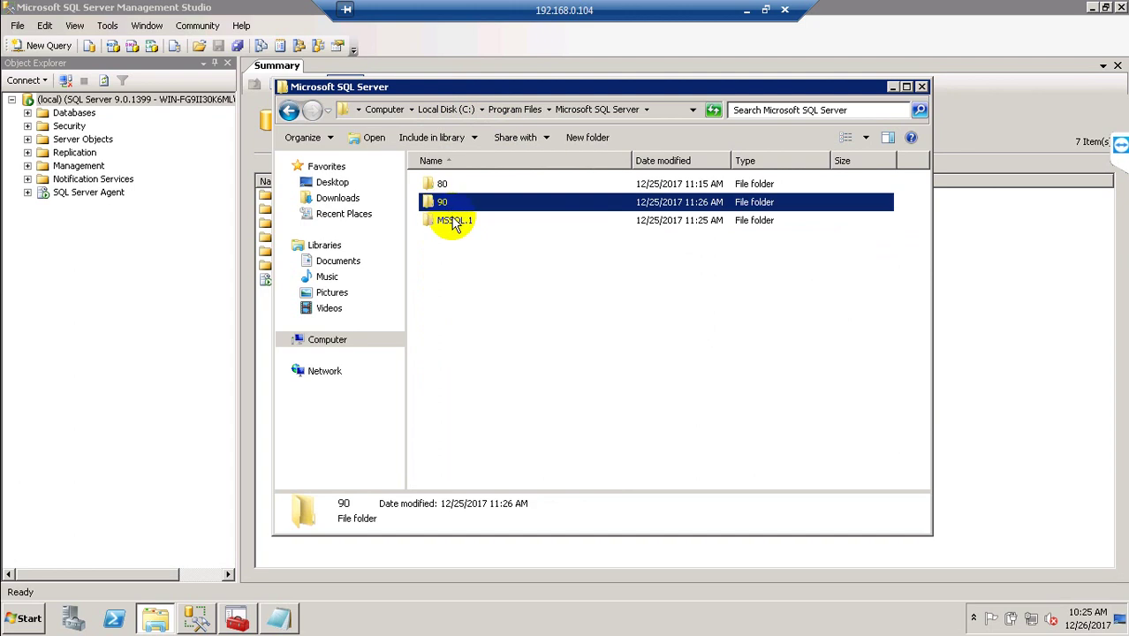
{"action": "left_click", "coordinate": [454, 225]}
{"action": "double_click", "coordinate": [443, 204]}
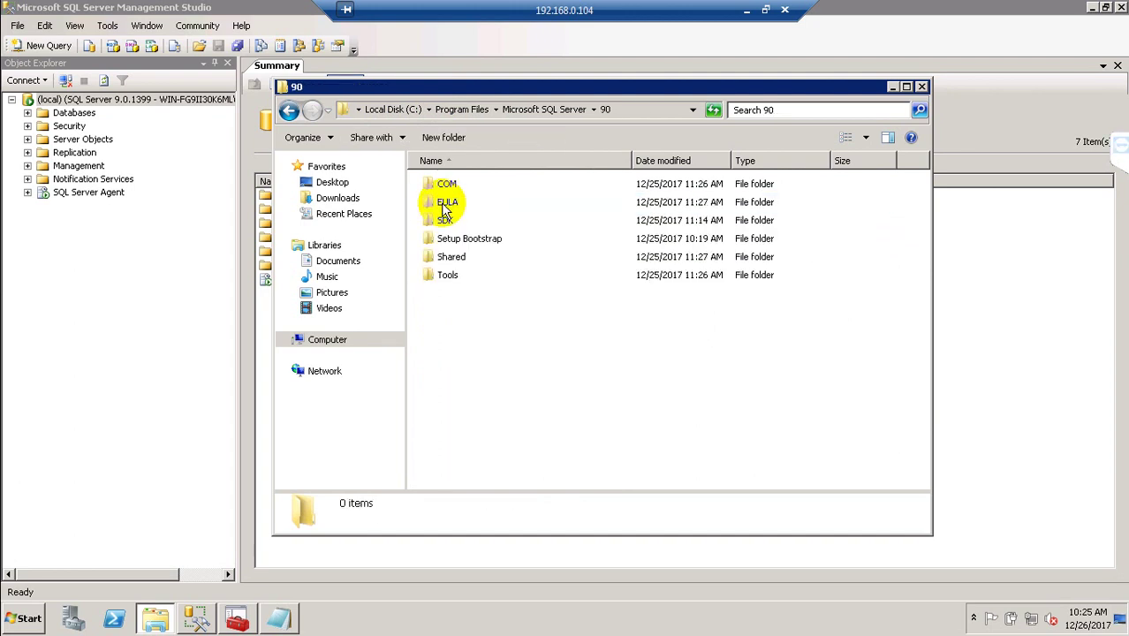
- Browse the Setup Bootstrap LOG folder twice, then return to the 90 folder
{"action": "double_click", "coordinate": [451, 239]}
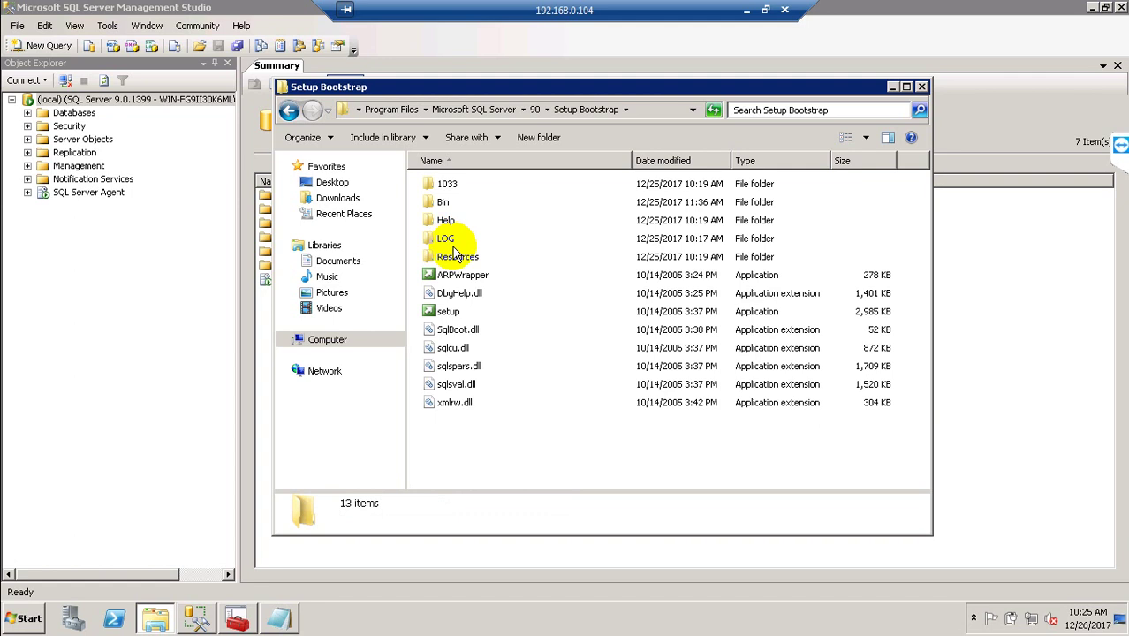
{"action": "left_click", "coordinate": [446, 242]}
{"action": "double_click", "coordinate": [446, 242]}
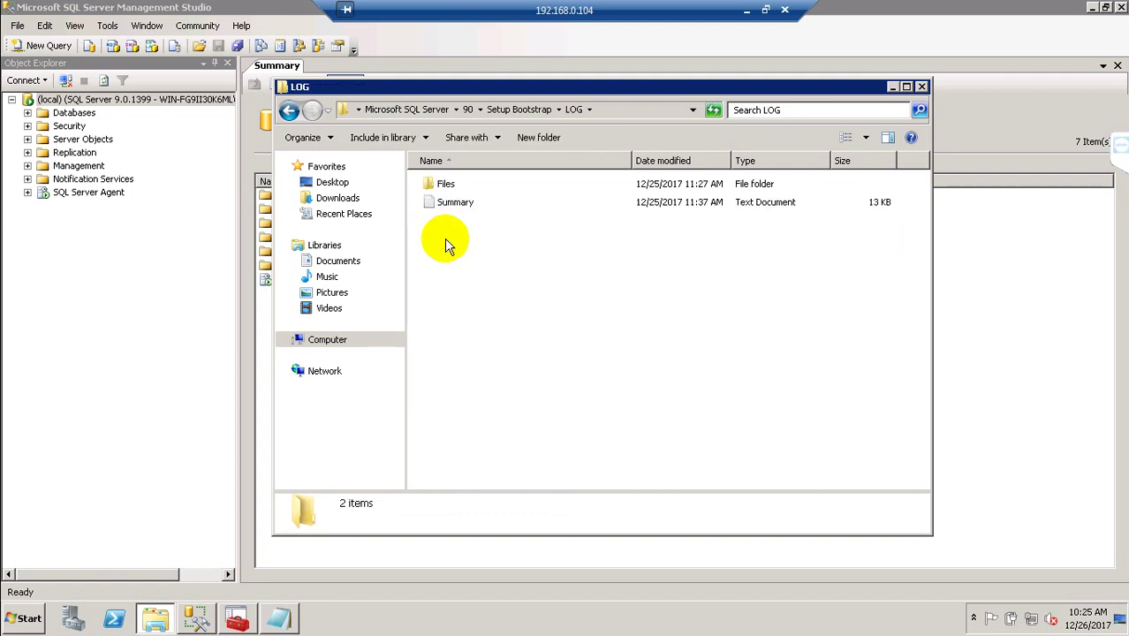
{"action": "key", "text": "BackSpace"}
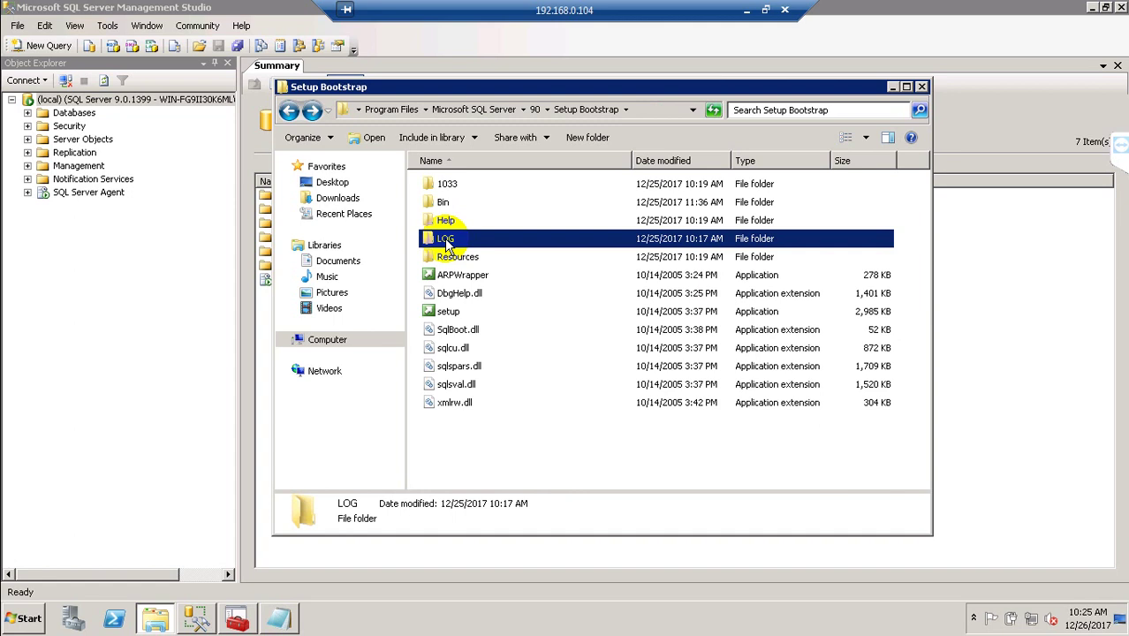
{"action": "double_click", "coordinate": [445, 240]}
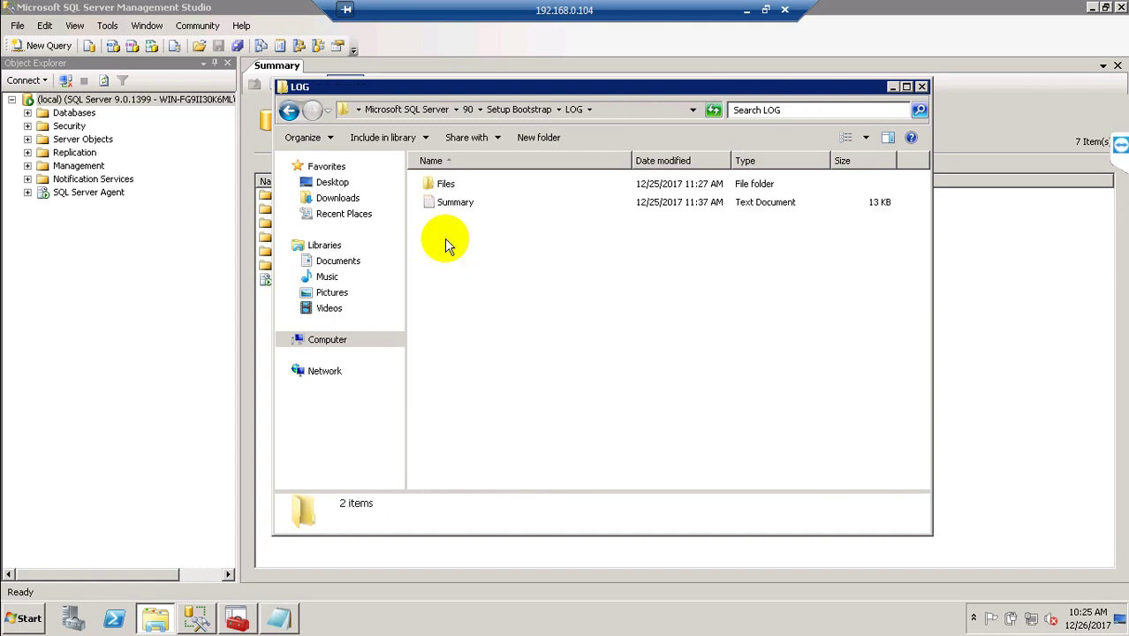
{"action": "key", "text": "BackSpace"}
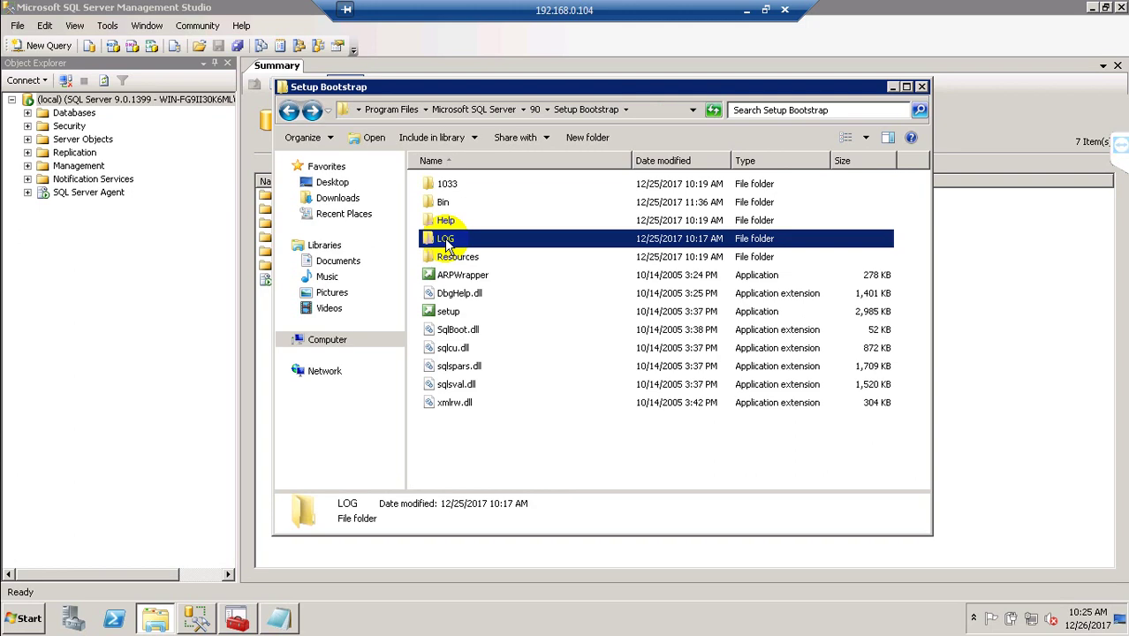
{"action": "key", "text": "BackSpace"}
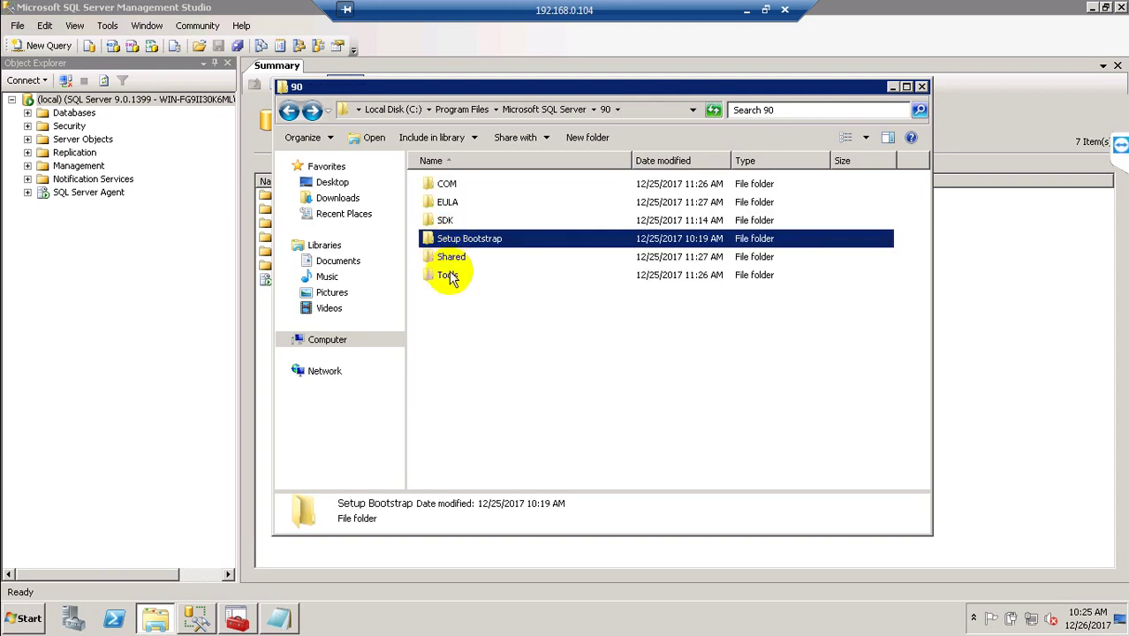
- Look inside Tools > Binn, then go back to the Microsoft SQL Server folder
{"action": "double_click", "coordinate": [448, 275]}
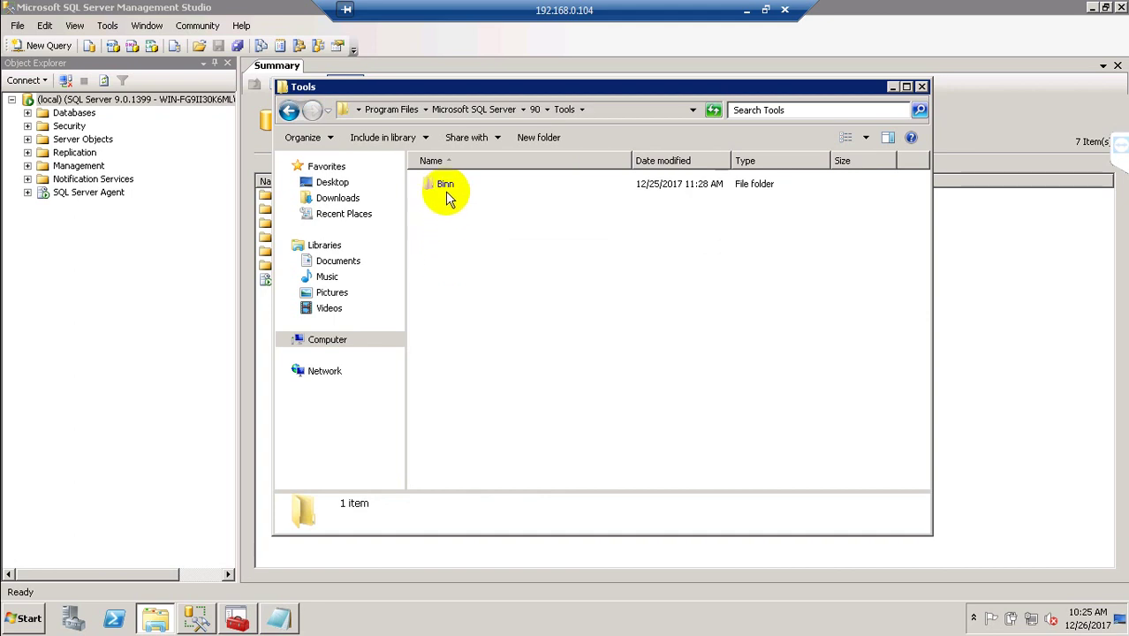
{"action": "double_click", "coordinate": [444, 190]}
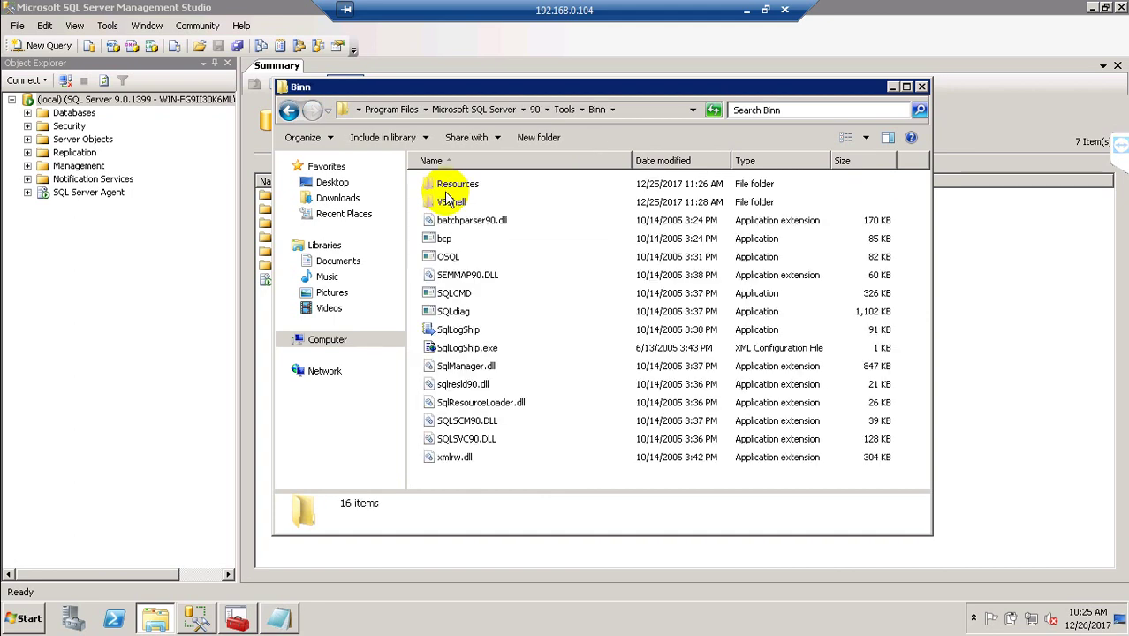
{"action": "key", "text": "BackSpace"}
{"action": "key", "text": "BackSpace"}
{"action": "key", "text": "BackSpace"}
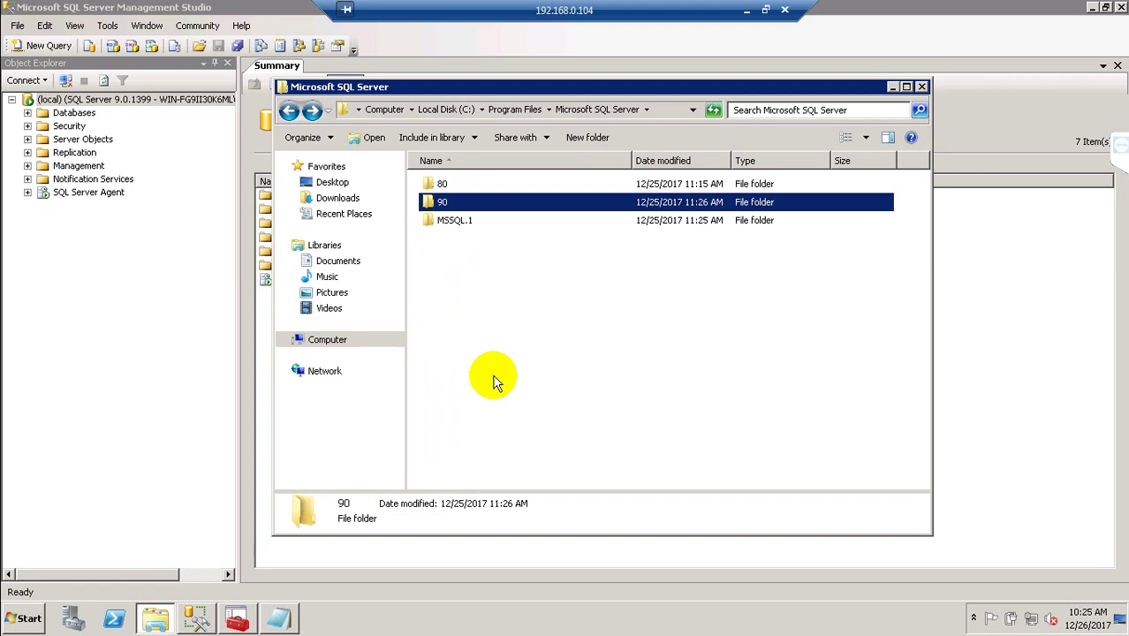
- Open the MSSQL.1 folder and then its MSSQL subfolder
{"action": "left_click", "coordinate": [451, 221]}
{"action": "double_click", "coordinate": [451, 222]}
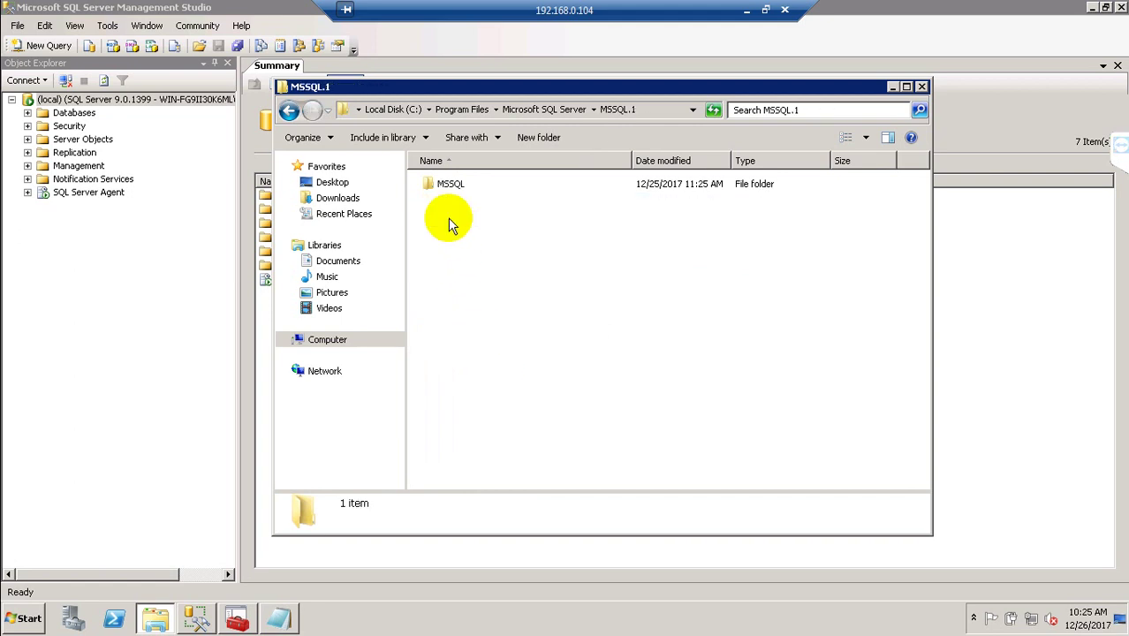
{"action": "double_click", "coordinate": [446, 187]}
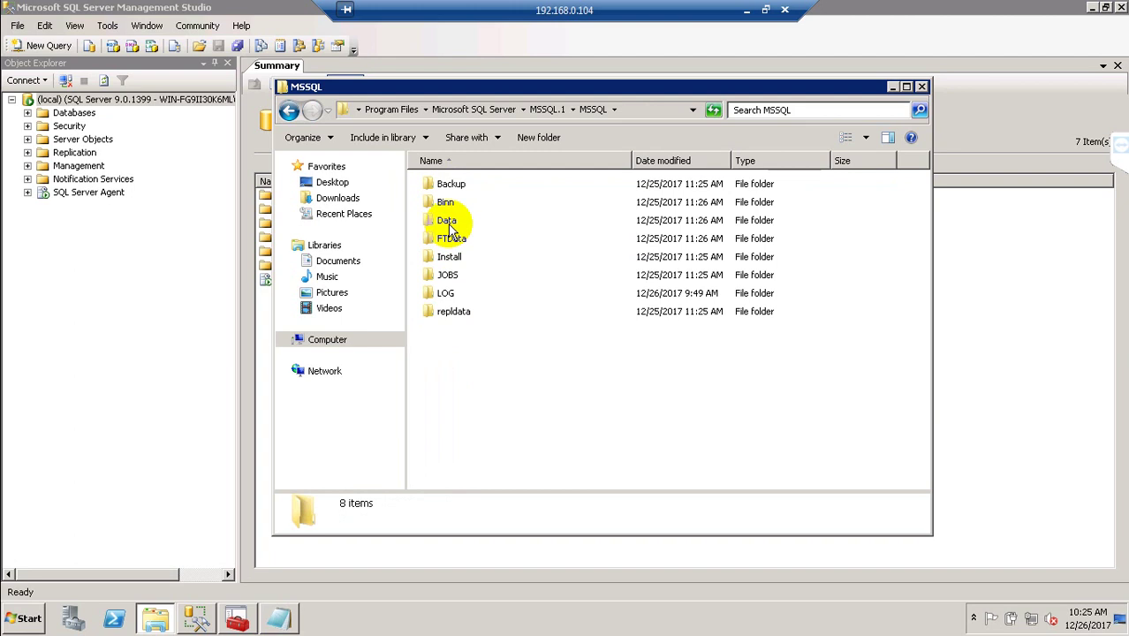
- Check the 97-item Binn folder and the empty Backup folder, returning to MSSQL after each
{"action": "double_click", "coordinate": [445, 204]}
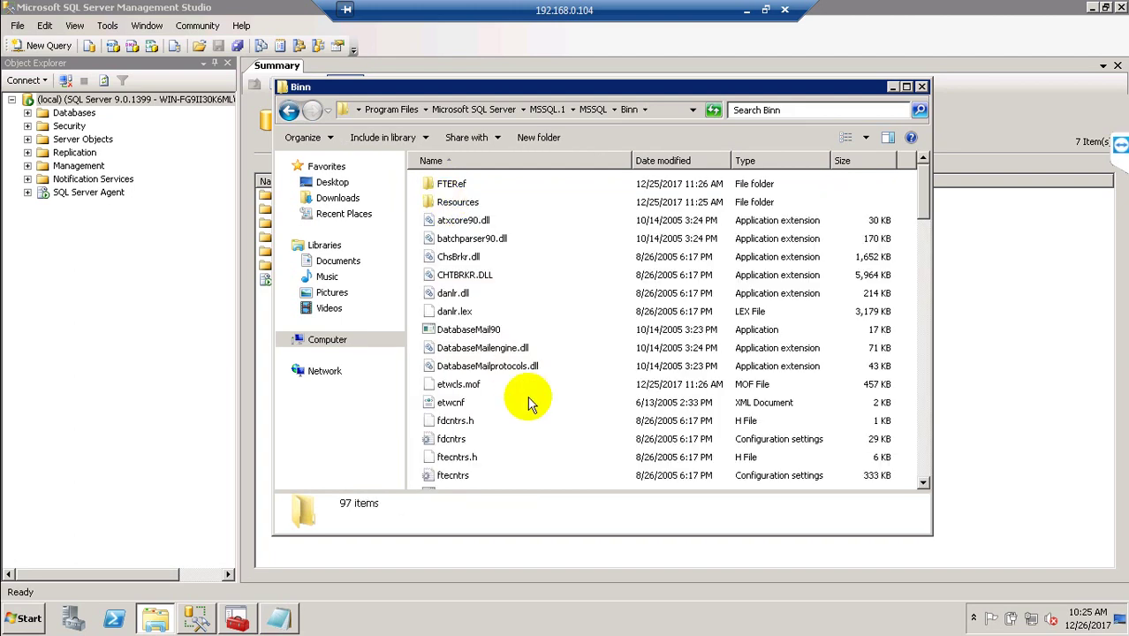
{"action": "scroll", "coordinate": [526, 400], "scroll_direction": "down", "scroll_amount": 7}
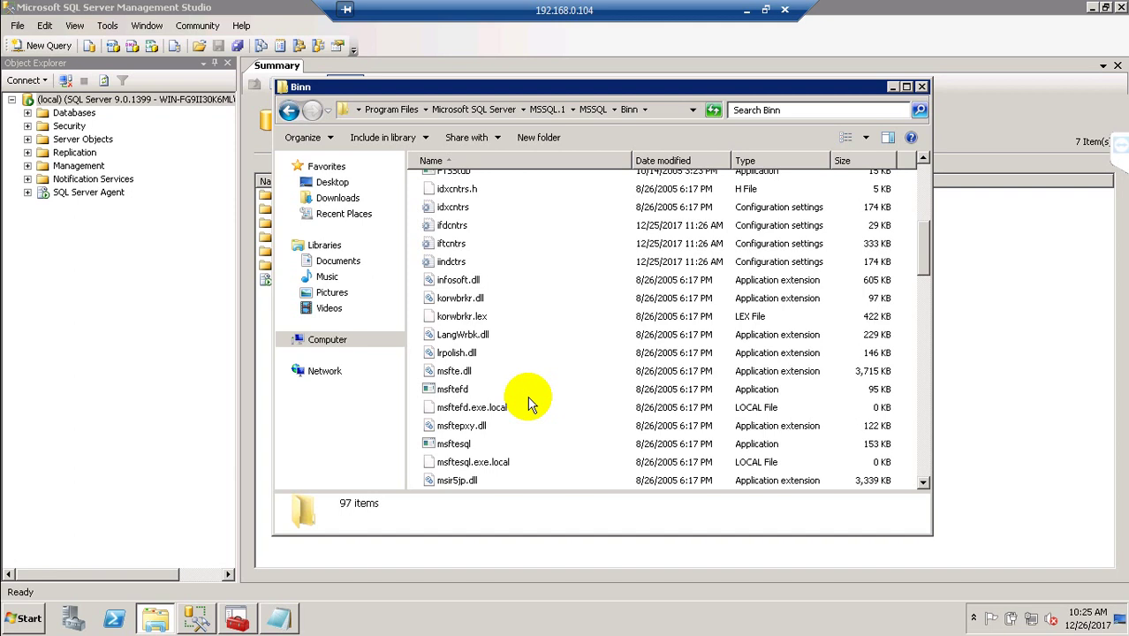
{"action": "key", "text": "BackSpace"}
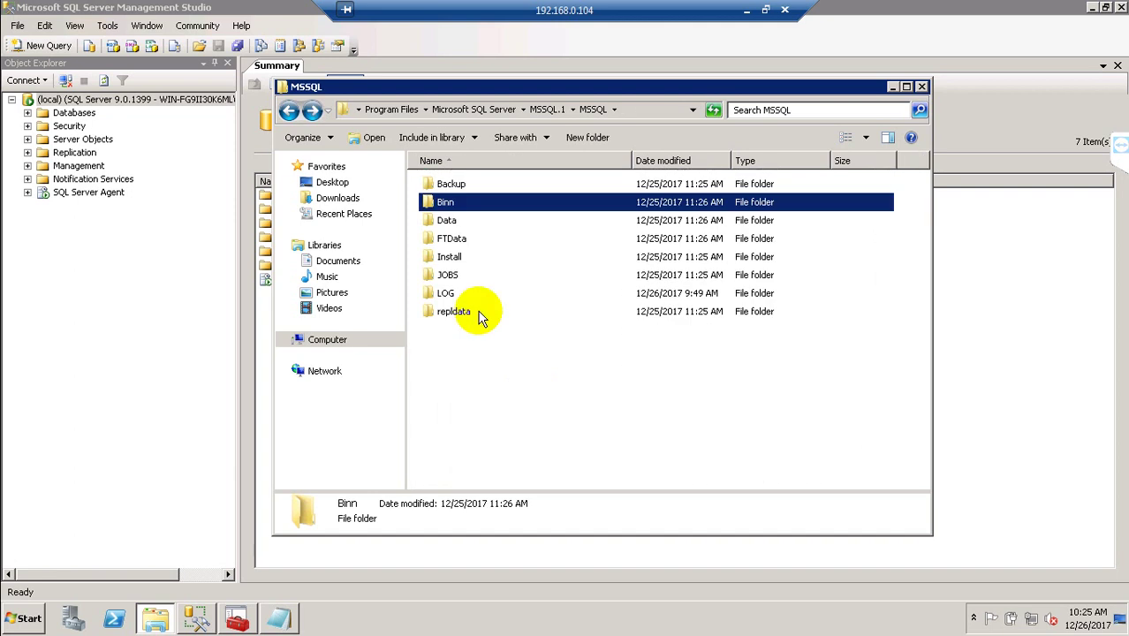
{"action": "left_click", "coordinate": [450, 189]}
{"action": "double_click", "coordinate": [450, 188]}
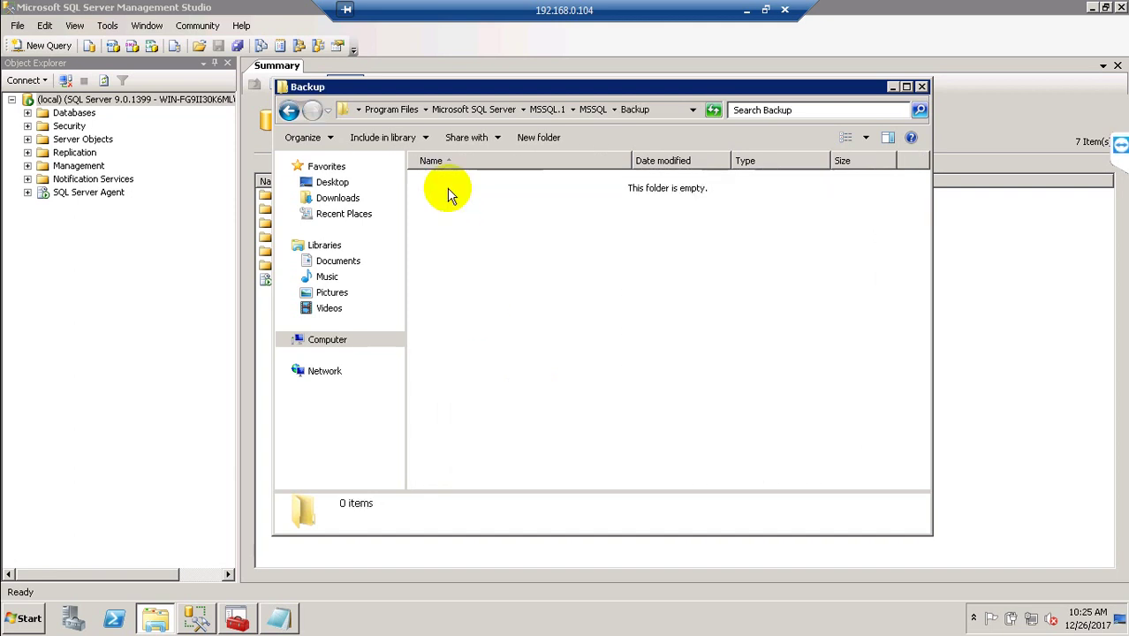
{"action": "key", "text": "BackSpace"}
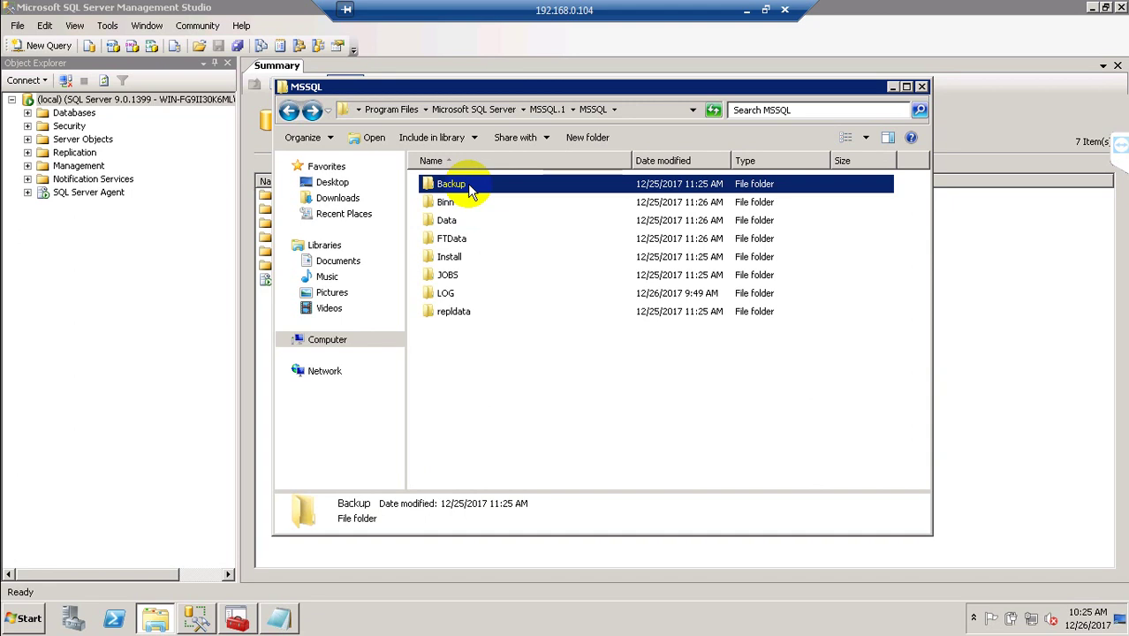
- Peek into the Install folder, then open the Data folder listing master, model and tempdb files
{"action": "double_click", "coordinate": [451, 257]}
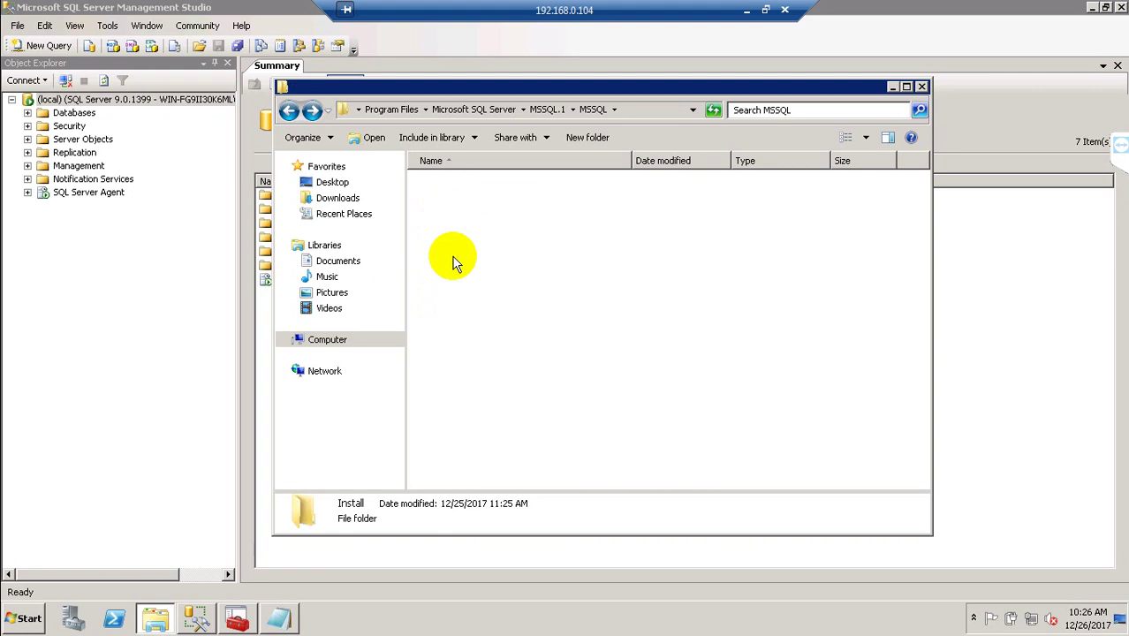
{"action": "key", "text": "alt+Left"}
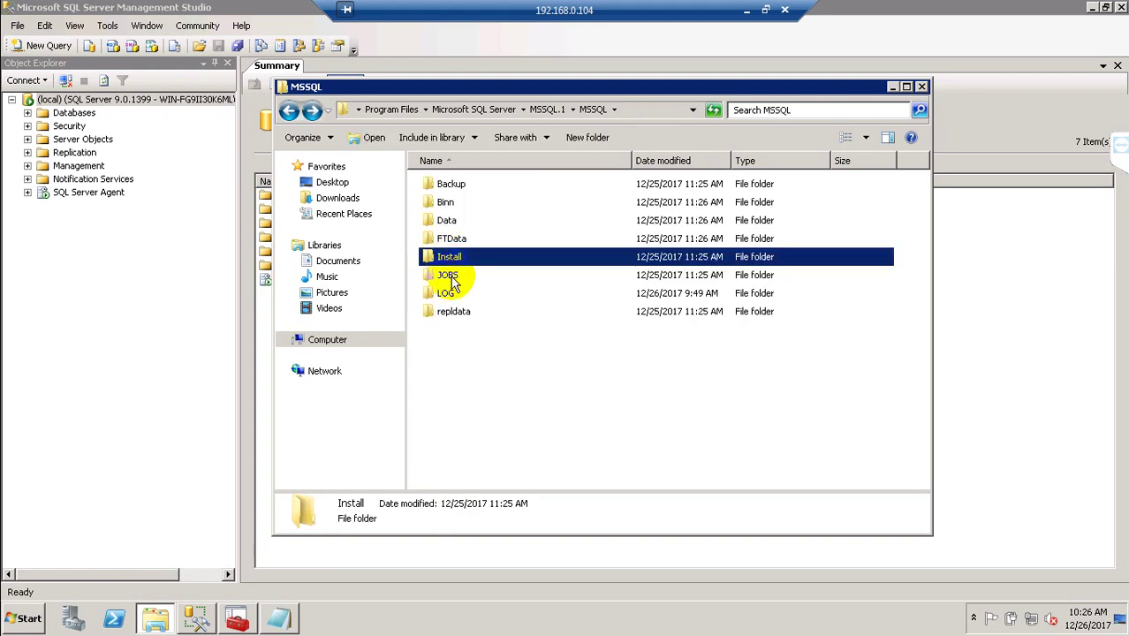
{"action": "left_click", "coordinate": [444, 222]}
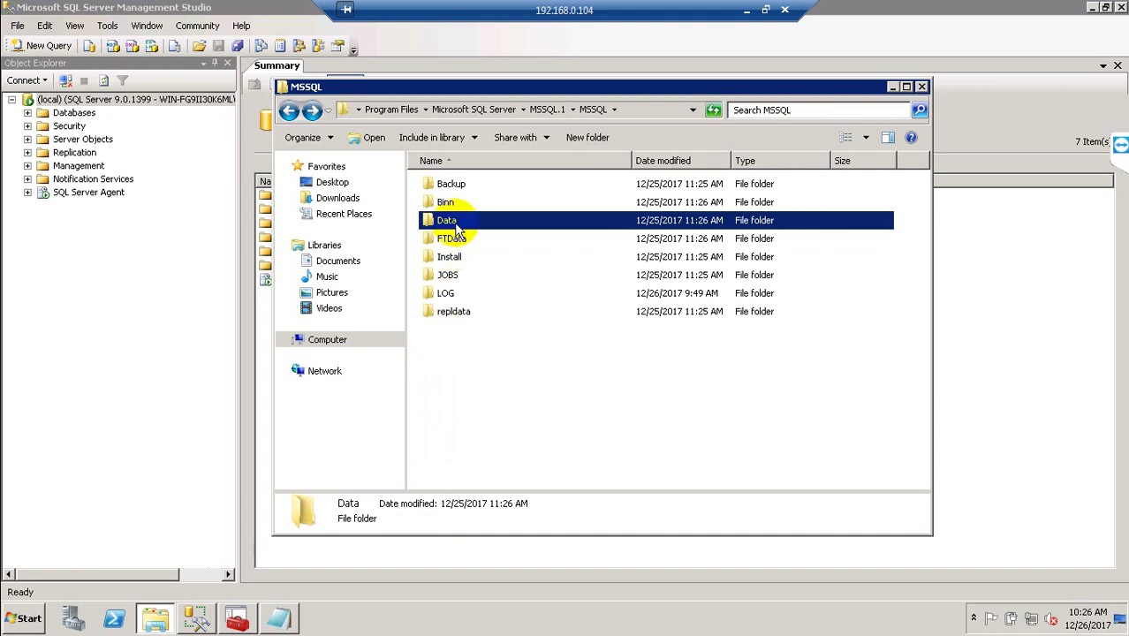
{"action": "double_click", "coordinate": [456, 227]}
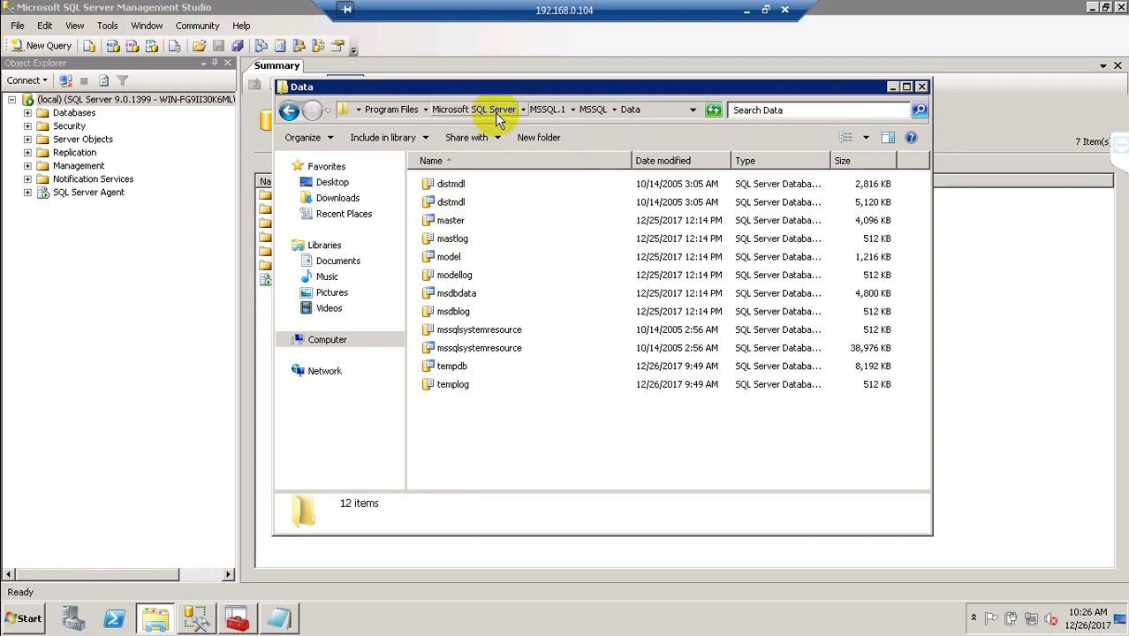
- Minimize the Data folder window and the remote desktop session to reveal the local Notepad notes
{"action": "left_click", "coordinate": [892, 88]}
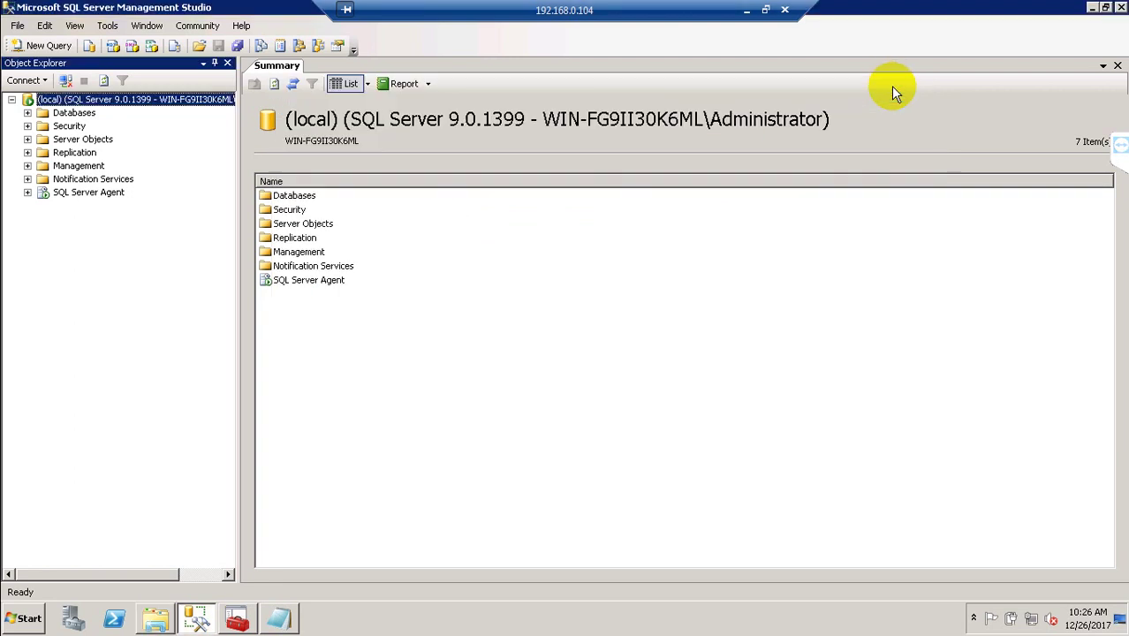
{"action": "left_click", "coordinate": [1119, 155]}
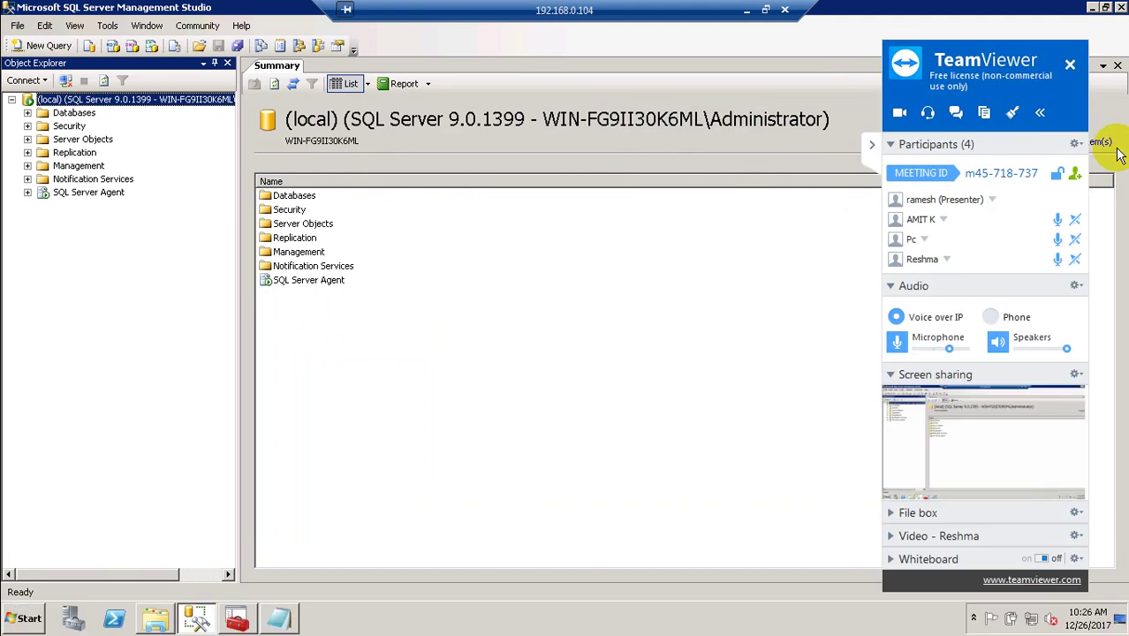
{"action": "left_click", "coordinate": [872, 144]}
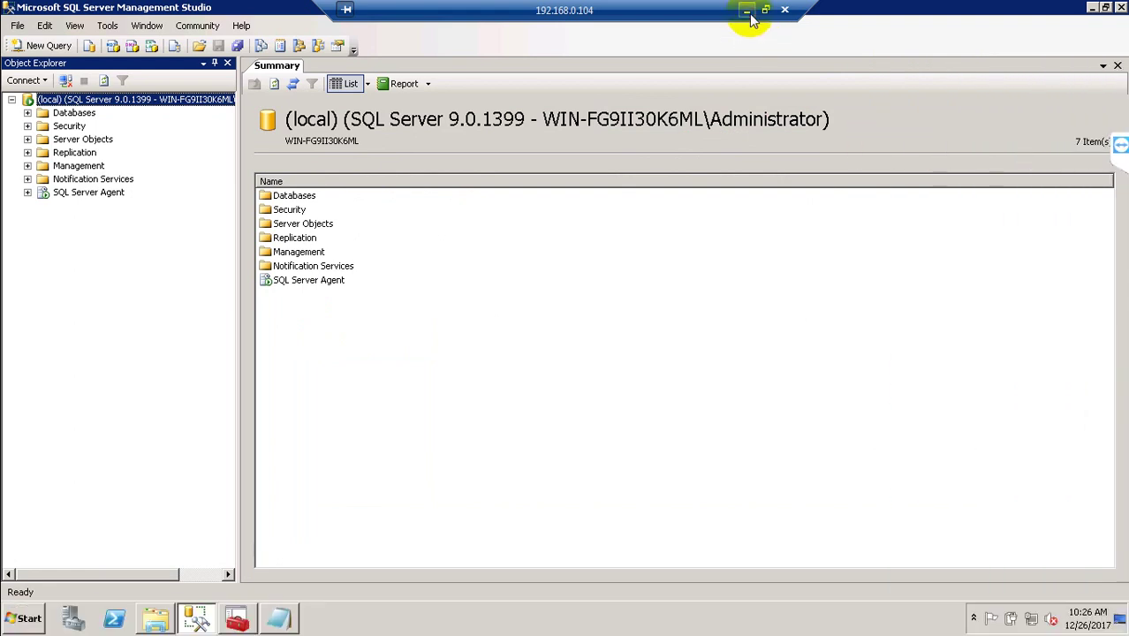
{"action": "left_click", "coordinate": [747, 10]}
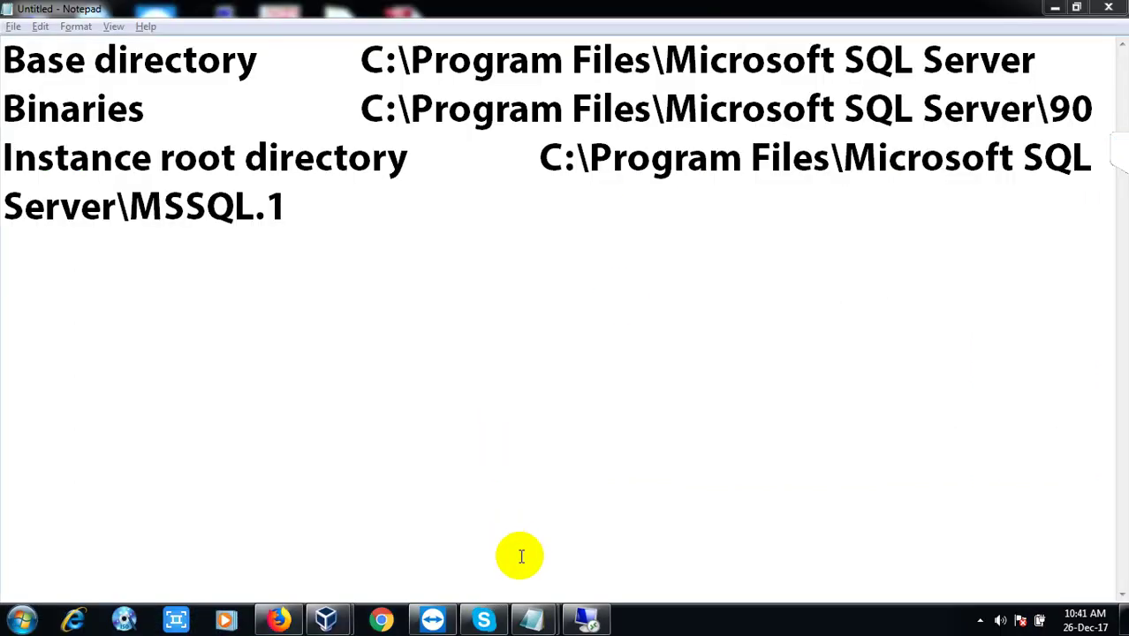
- Bring up Yerni Class 1910.txt and scroll through Instance Root paths down to the summary file line
{"action": "left_click", "coordinate": [535, 613]}
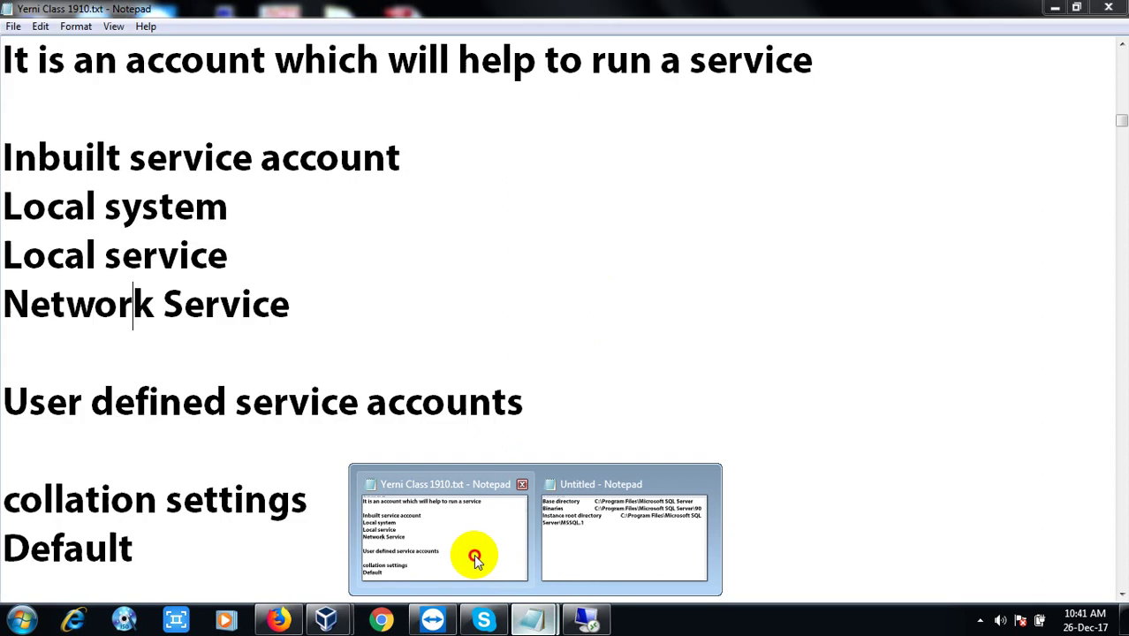
{"action": "left_click", "coordinate": [473, 550]}
{"action": "key", "text": "Down"}
{"action": "key", "text": "Down"}
{"action": "key", "text": "Down"}
{"action": "key", "text": "Down"}
{"action": "key", "text": "Down"}
{"action": "key", "text": "Down"}
{"action": "key", "text": "Down"}
{"action": "key", "text": "Down"}
{"action": "key", "text": "Down"}
{"action": "key", "text": "Down"}
{"action": "key", "text": "Down"}
{"action": "key", "text": "Down"}
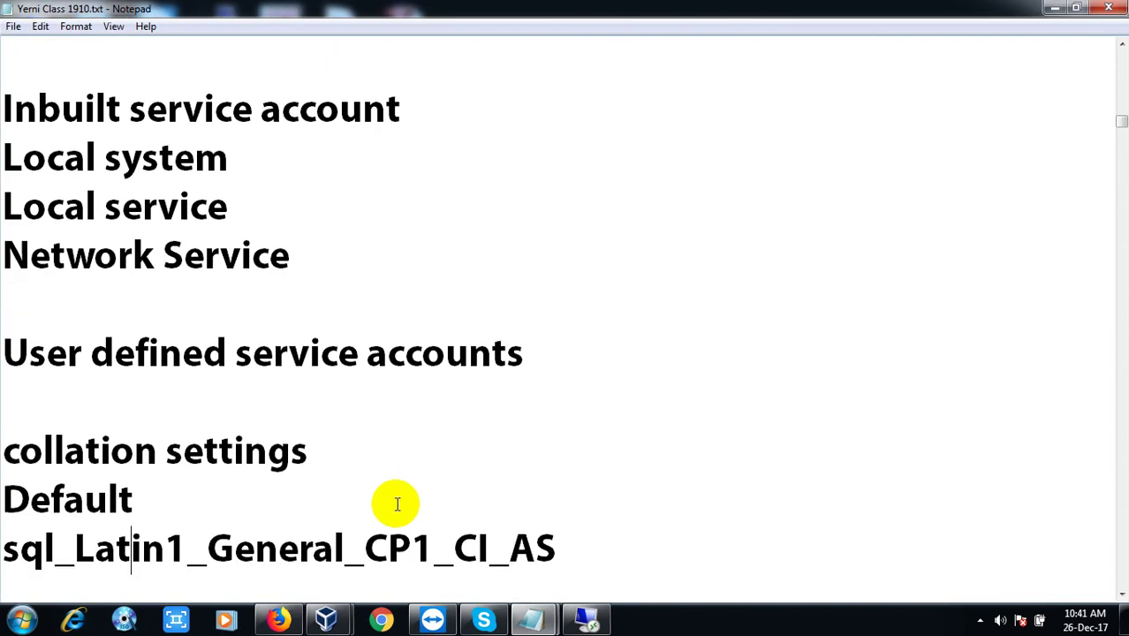
{"action": "key", "text": "Down"}
{"action": "key", "text": "Down"}
{"action": "key", "text": "Down"}
{"action": "key", "text": "Down"}
{"action": "key", "text": "Down"}
{"action": "key", "text": "Down"}
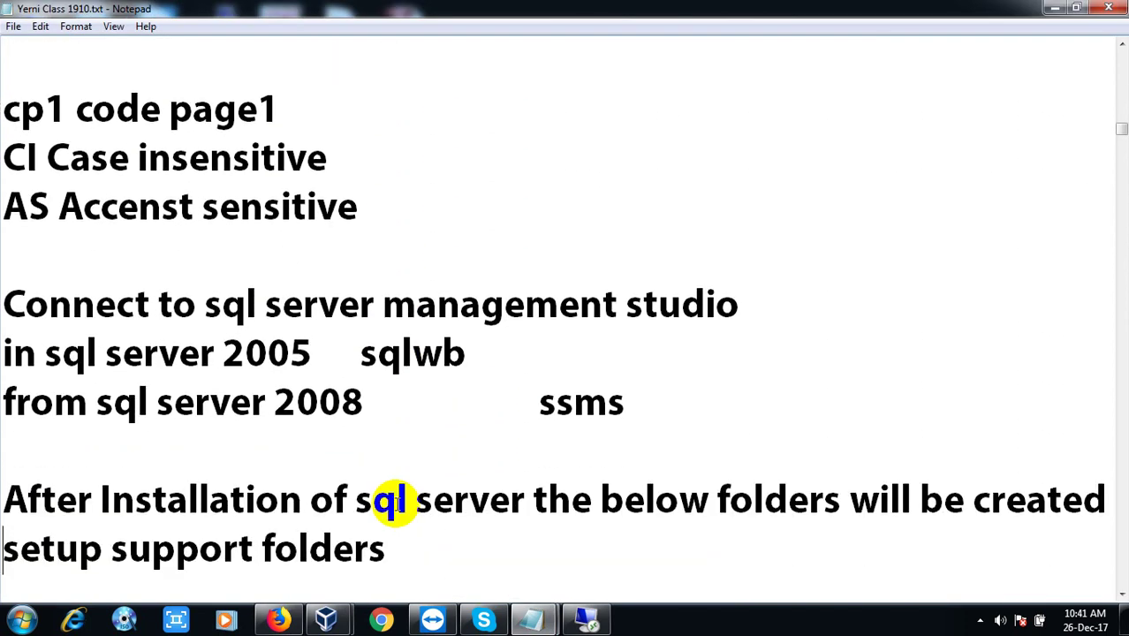
{"action": "key", "text": "Down"}
{"action": "key", "text": "Down"}
{"action": "key", "text": "Down"}
{"action": "key", "text": "Down"}
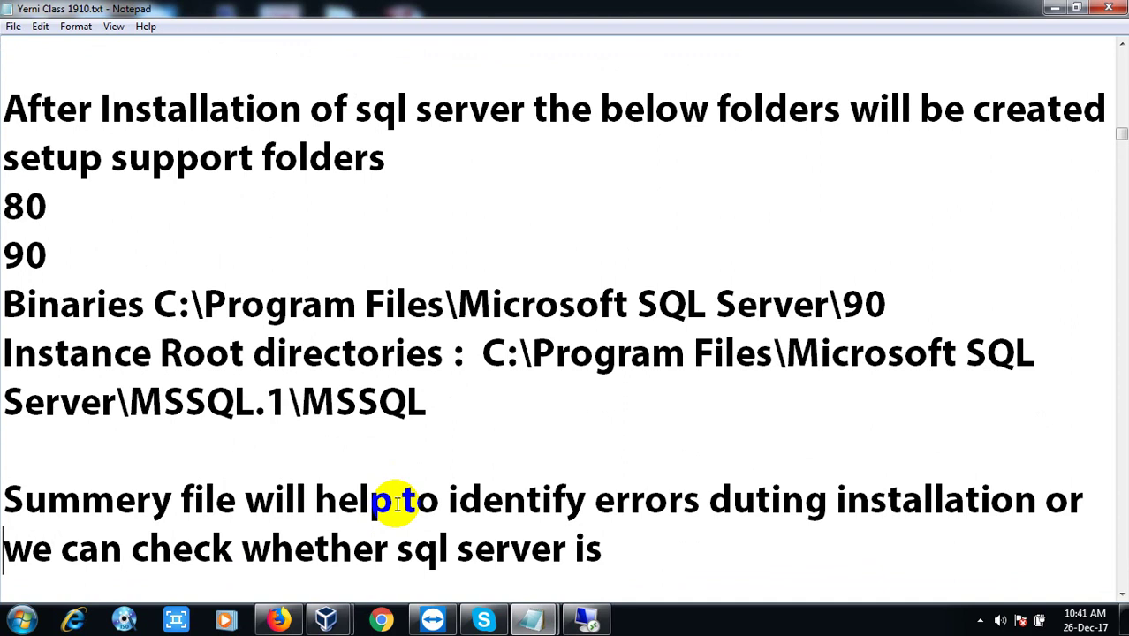
{"action": "key", "text": "Down"}
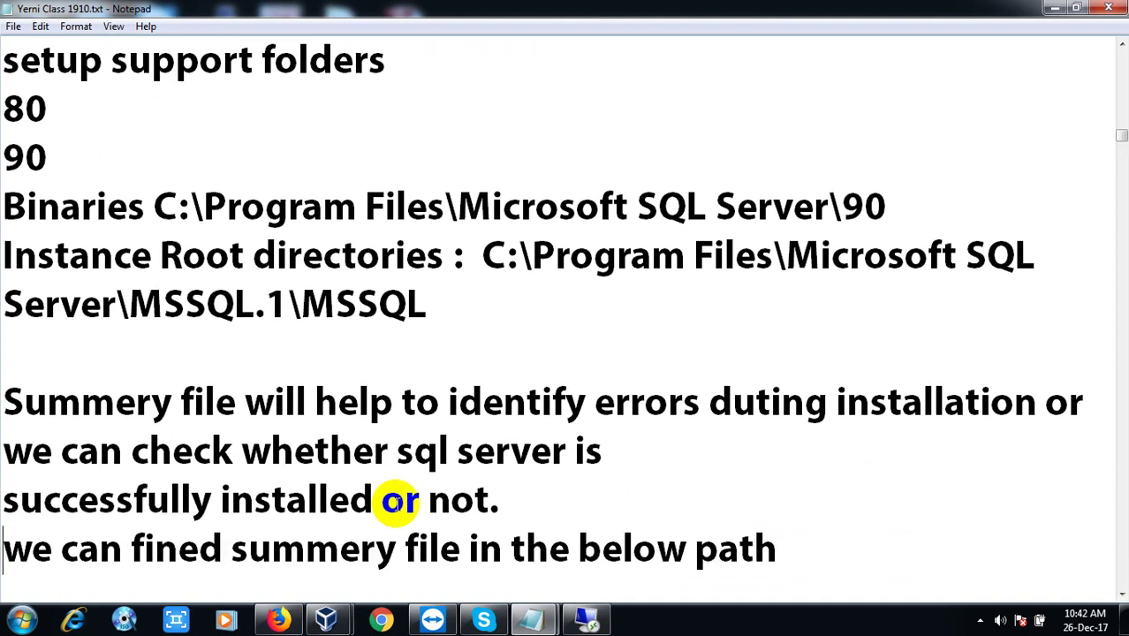